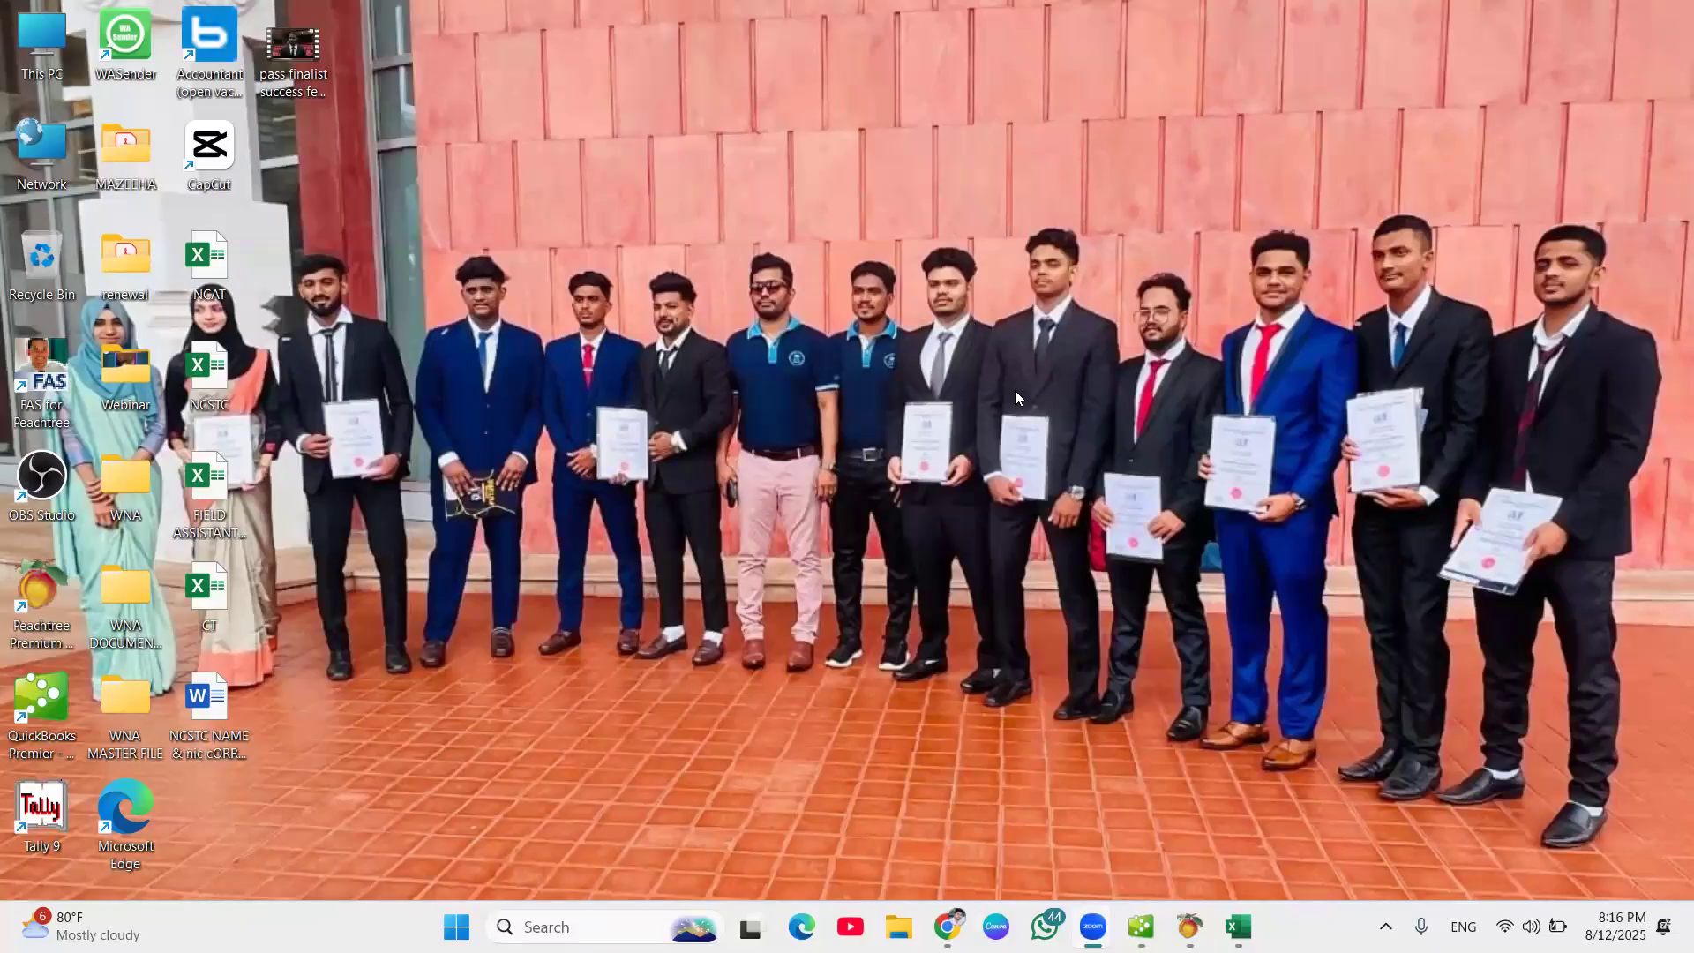
Refresh the desktop a few times and drag the Tally 9 shortcut up next to CapCut.
{"action": "right_click", "coordinate": [1029, 124]}
{"action": "left_click", "coordinate": [1096, 221]}
{"action": "right_click", "coordinate": [931, 4]}
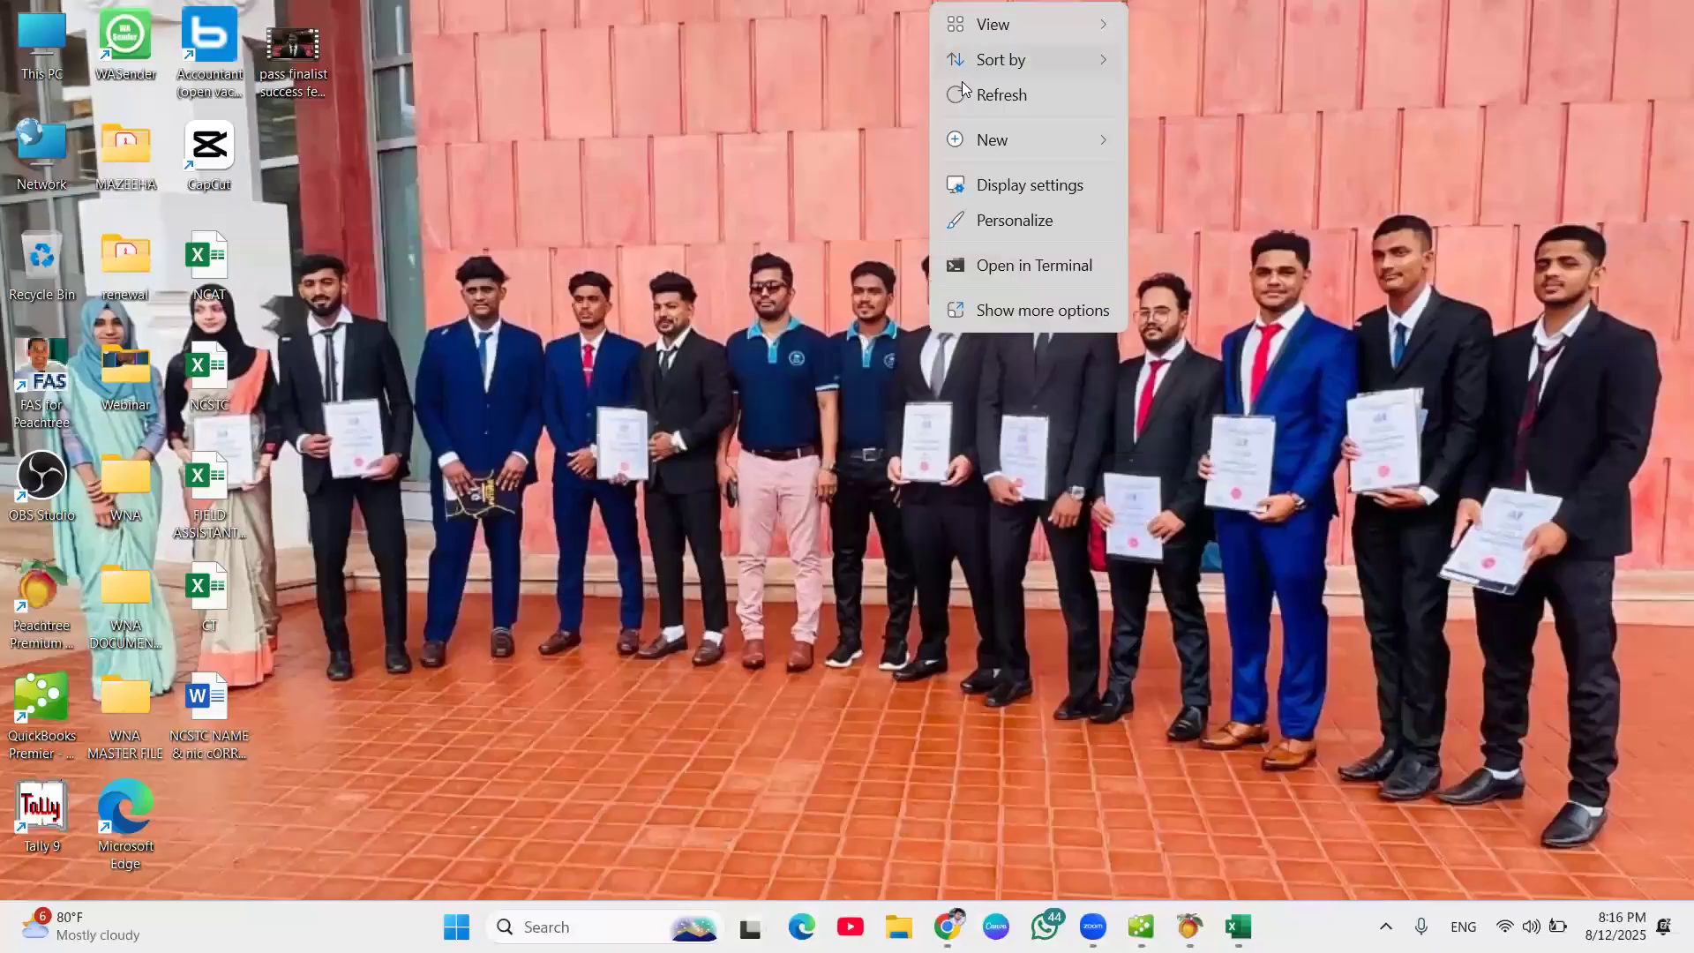
{"action": "left_click", "coordinate": [964, 96]}
{"action": "right_click", "coordinate": [960, 91]}
{"action": "left_click", "coordinate": [1018, 189]}
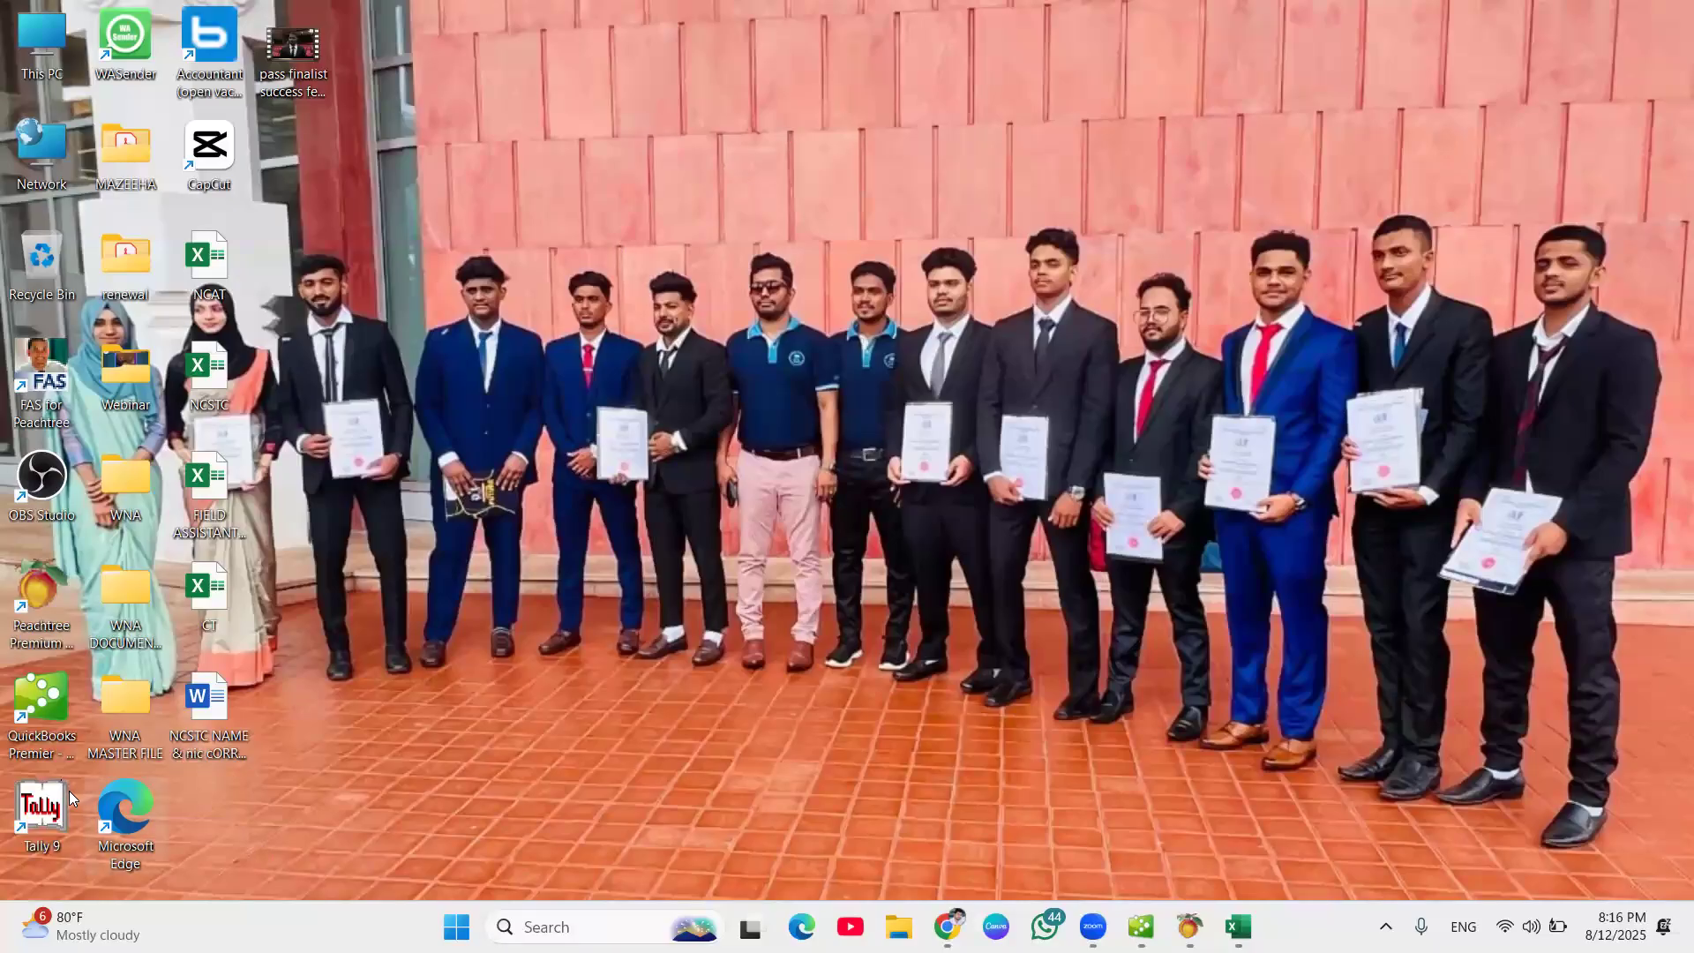
{"action": "left_click_drag", "start_coordinate": [37, 808], "coordinate": [293, 154]}
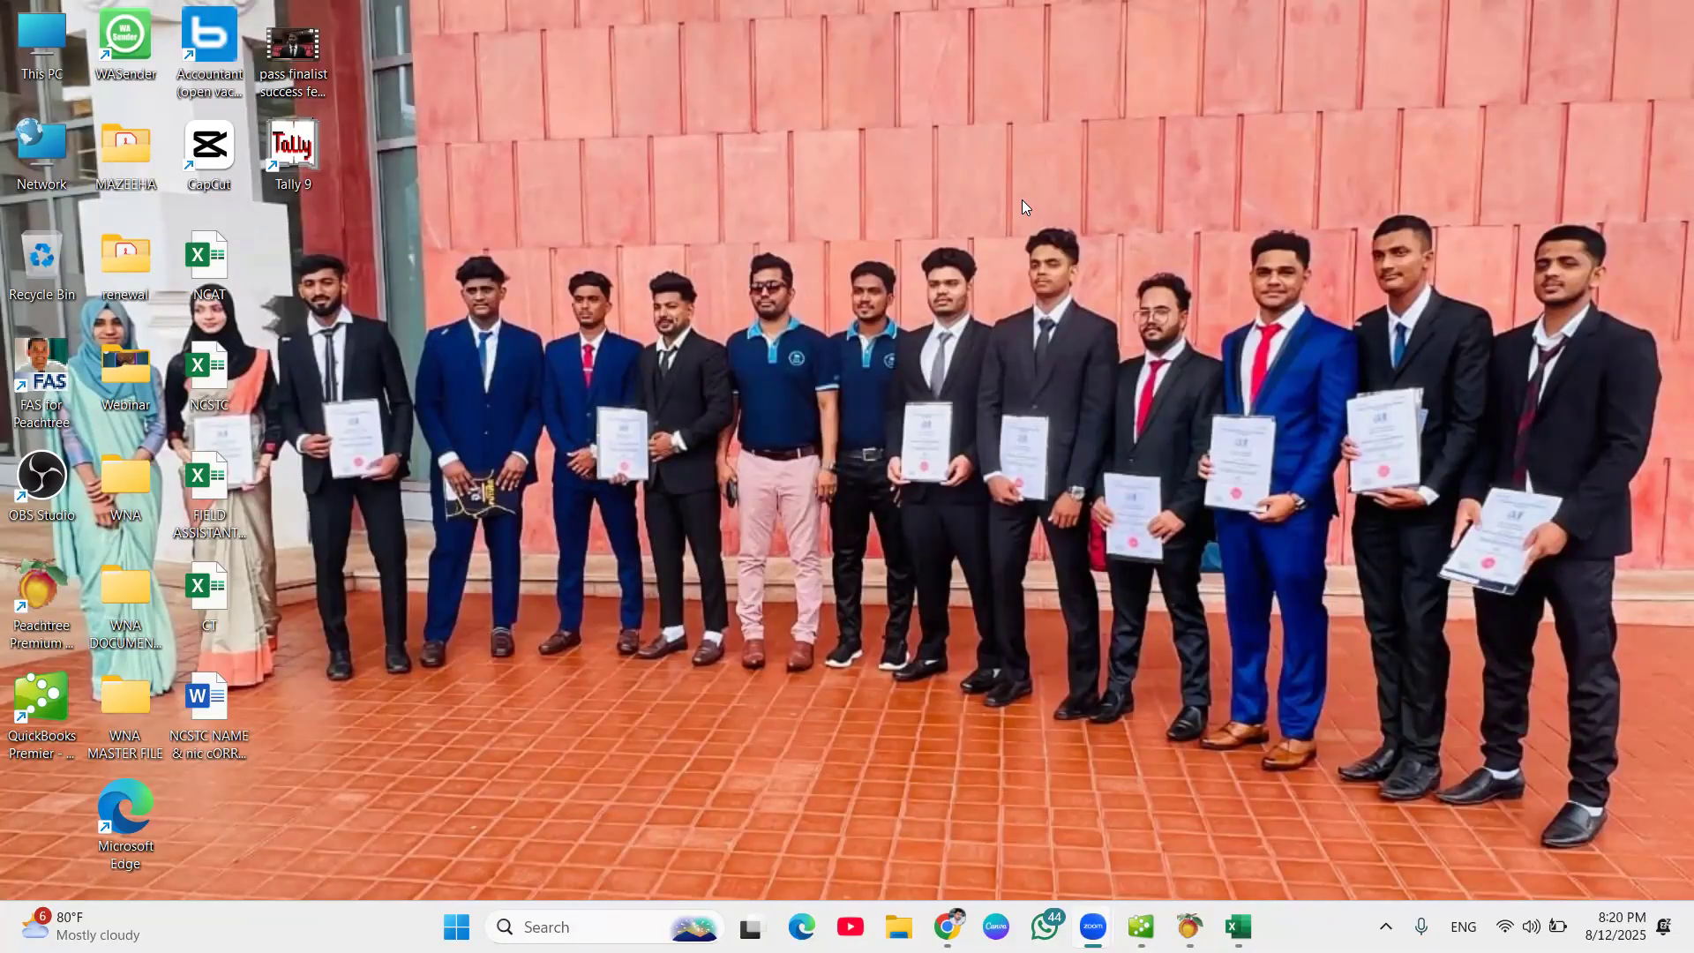
{"action": "right_click", "coordinate": [942, 26]}
{"action": "left_click", "coordinate": [987, 128]}
{"action": "right_click", "coordinate": [1018, 205]}
{"action": "left_click", "coordinate": [1076, 303]}
{"action": "right_click", "coordinate": [1076, 306]}
{"action": "left_click", "coordinate": [1101, 402]}
{"action": "right_click", "coordinate": [960, 79]}
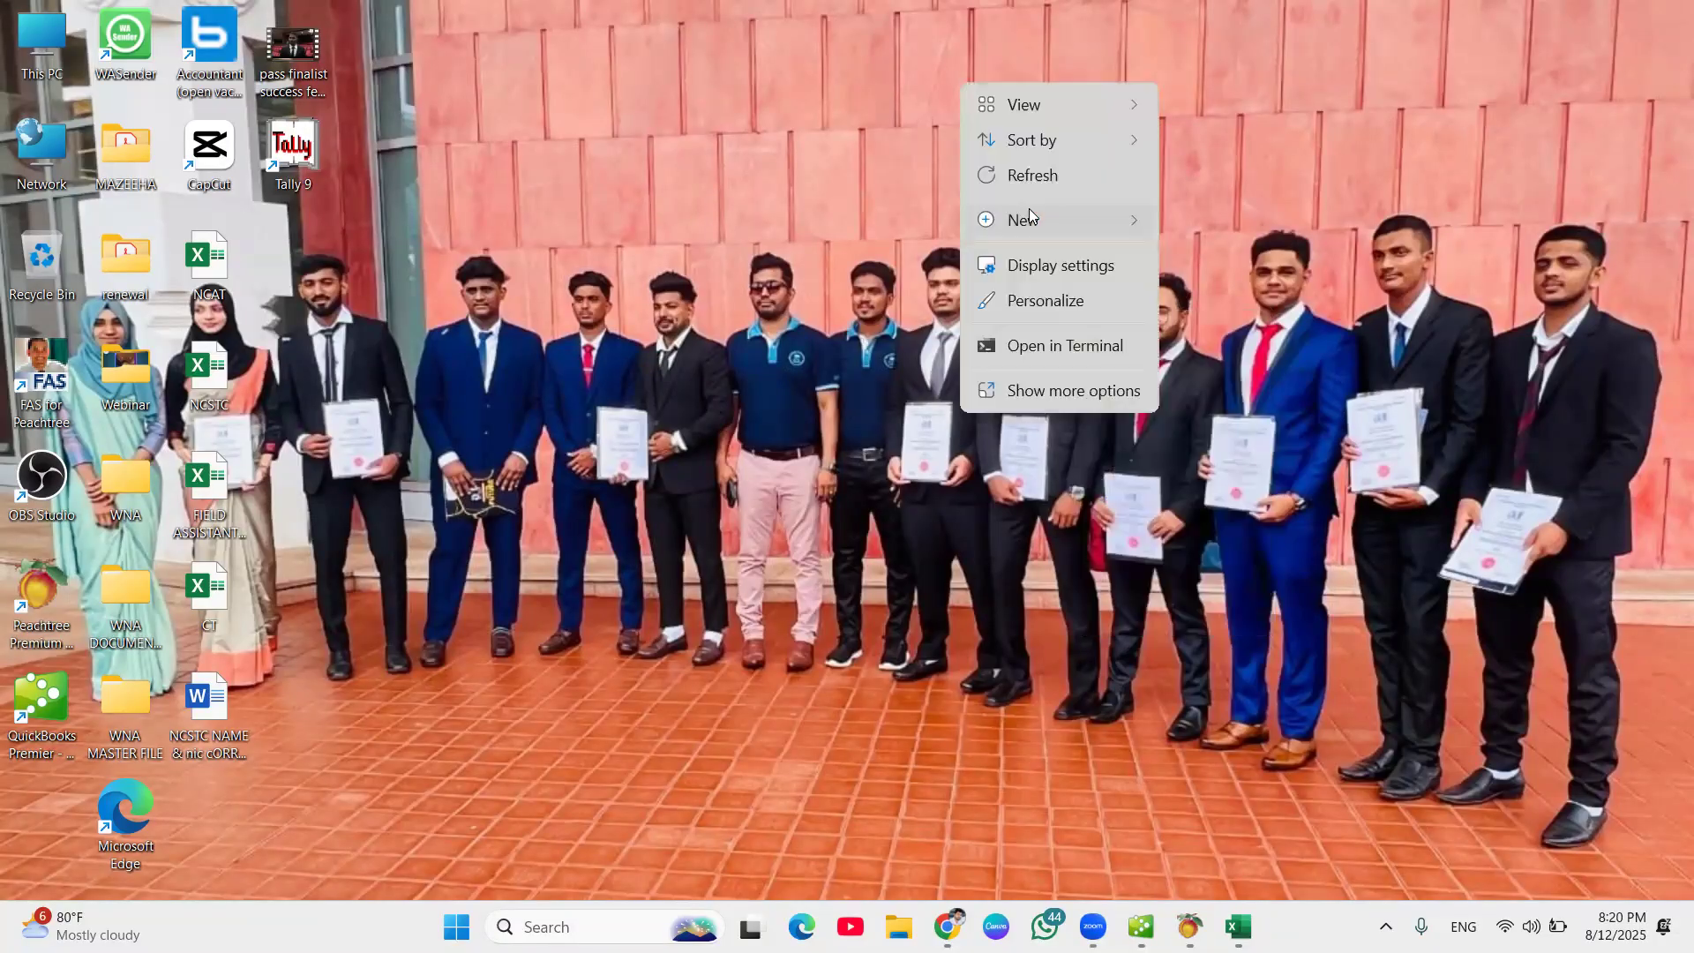
{"action": "left_click", "coordinate": [1047, 187]}
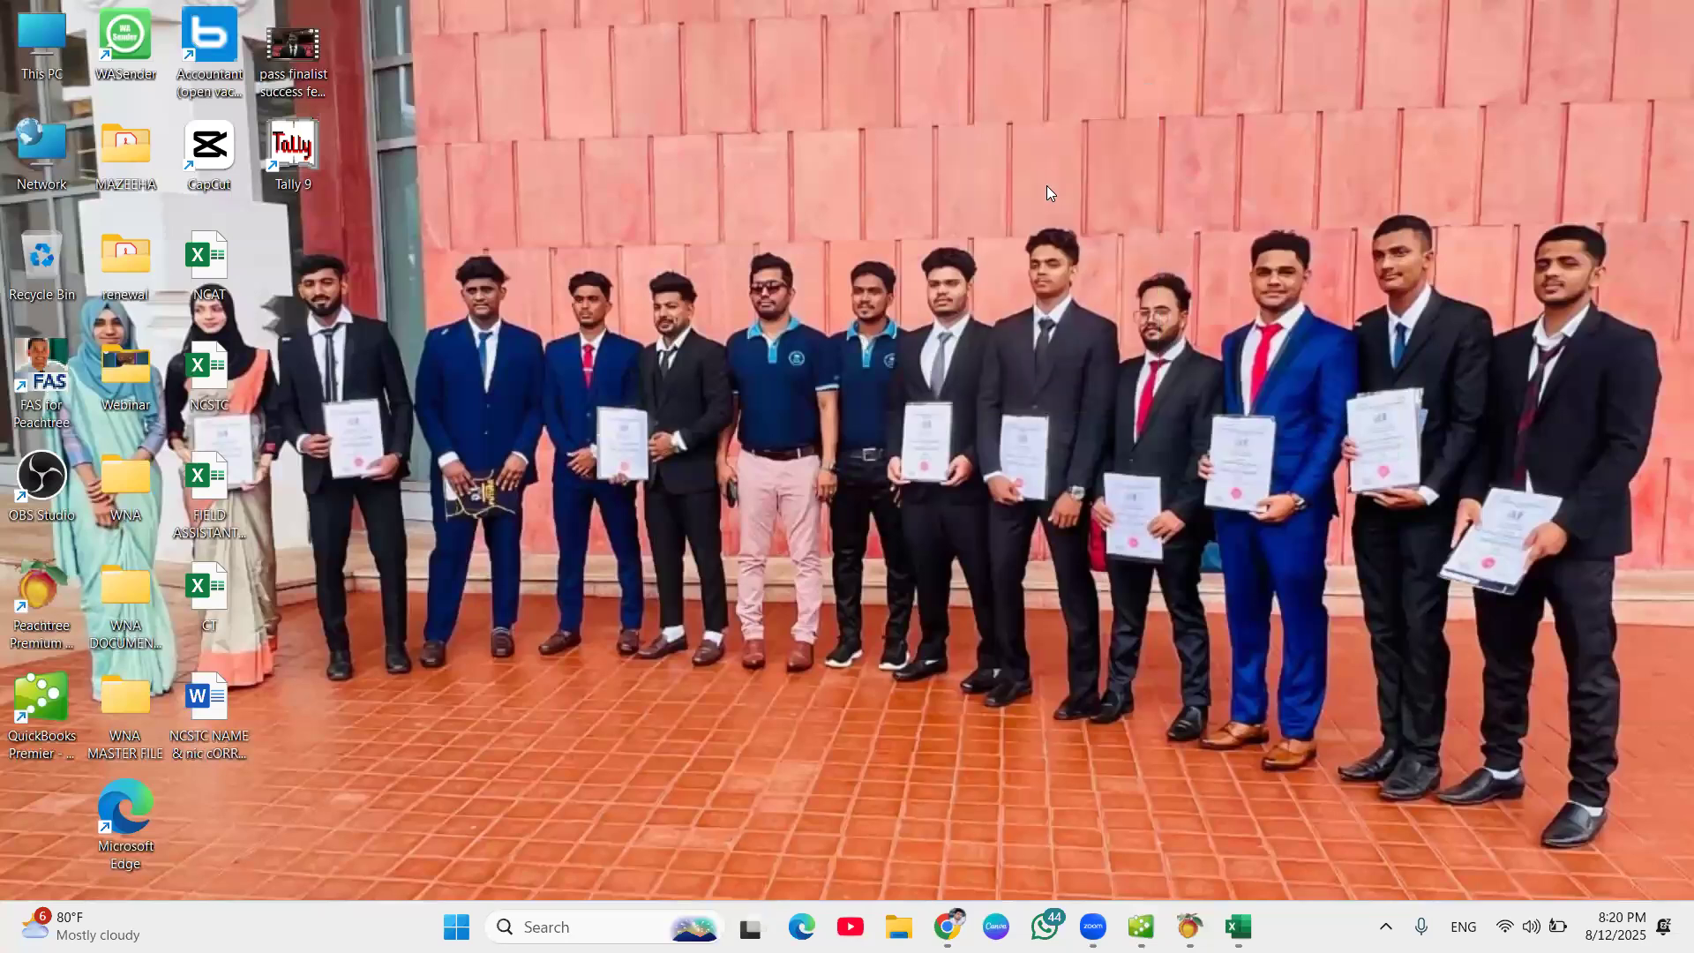
{"action": "right_click", "coordinate": [1054, 11]}
{"action": "left_click", "coordinate": [1088, 104]}
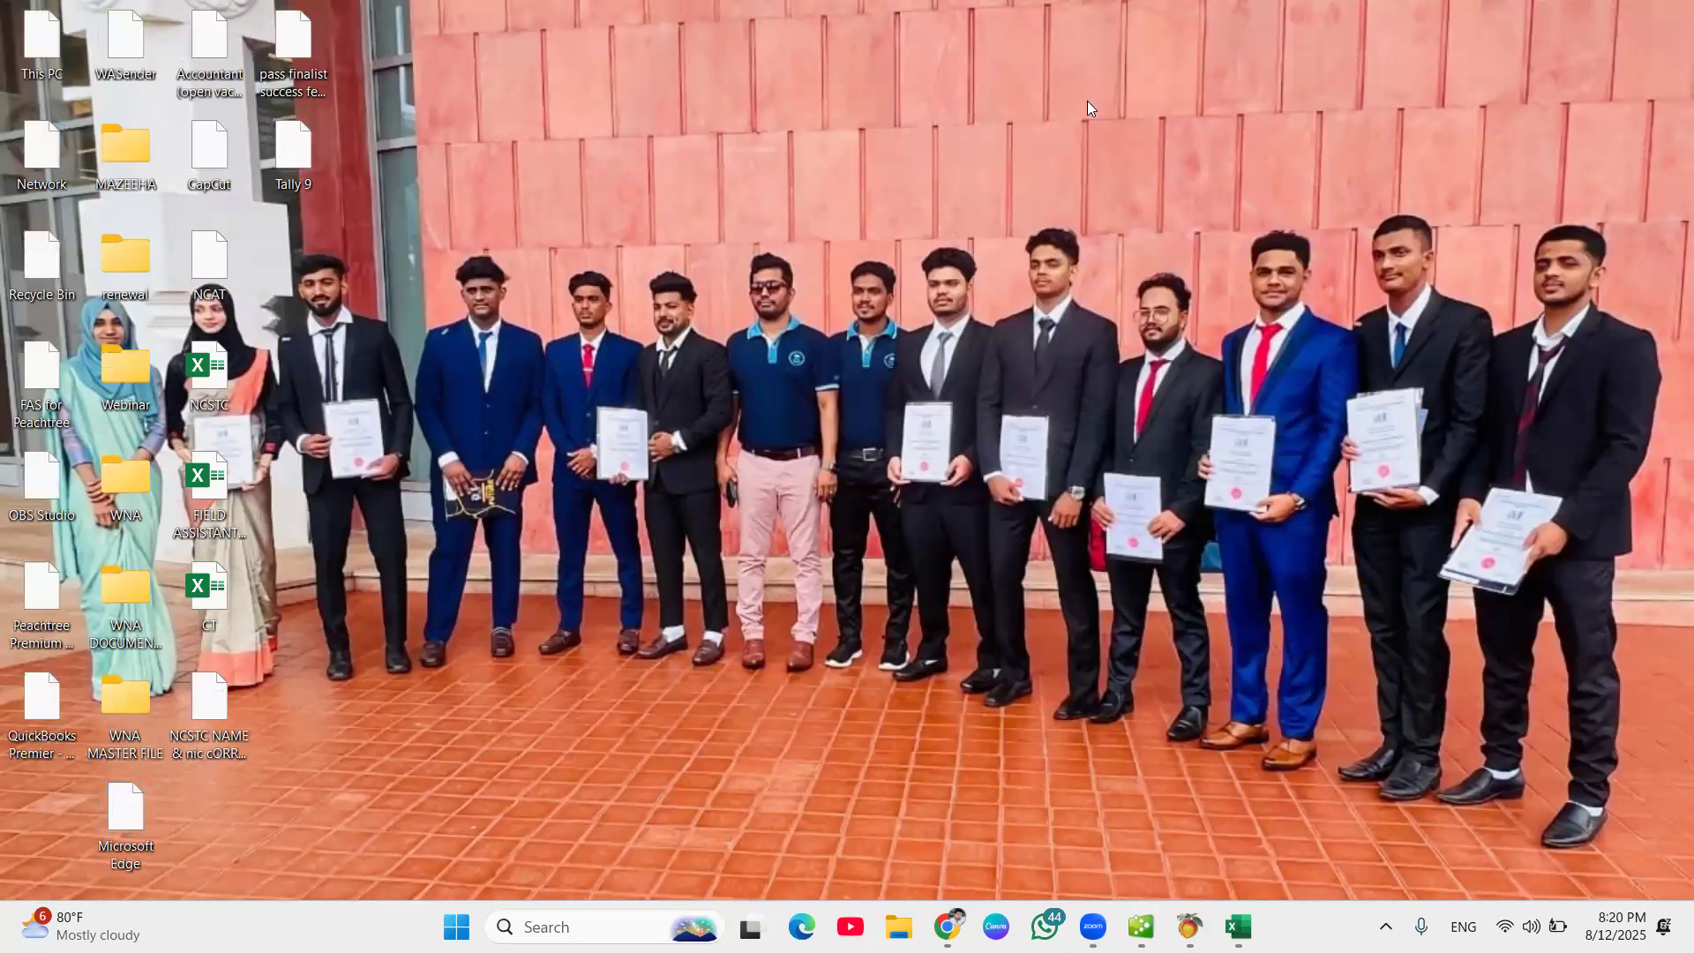
{"action": "right_click", "coordinate": [1126, 180]}
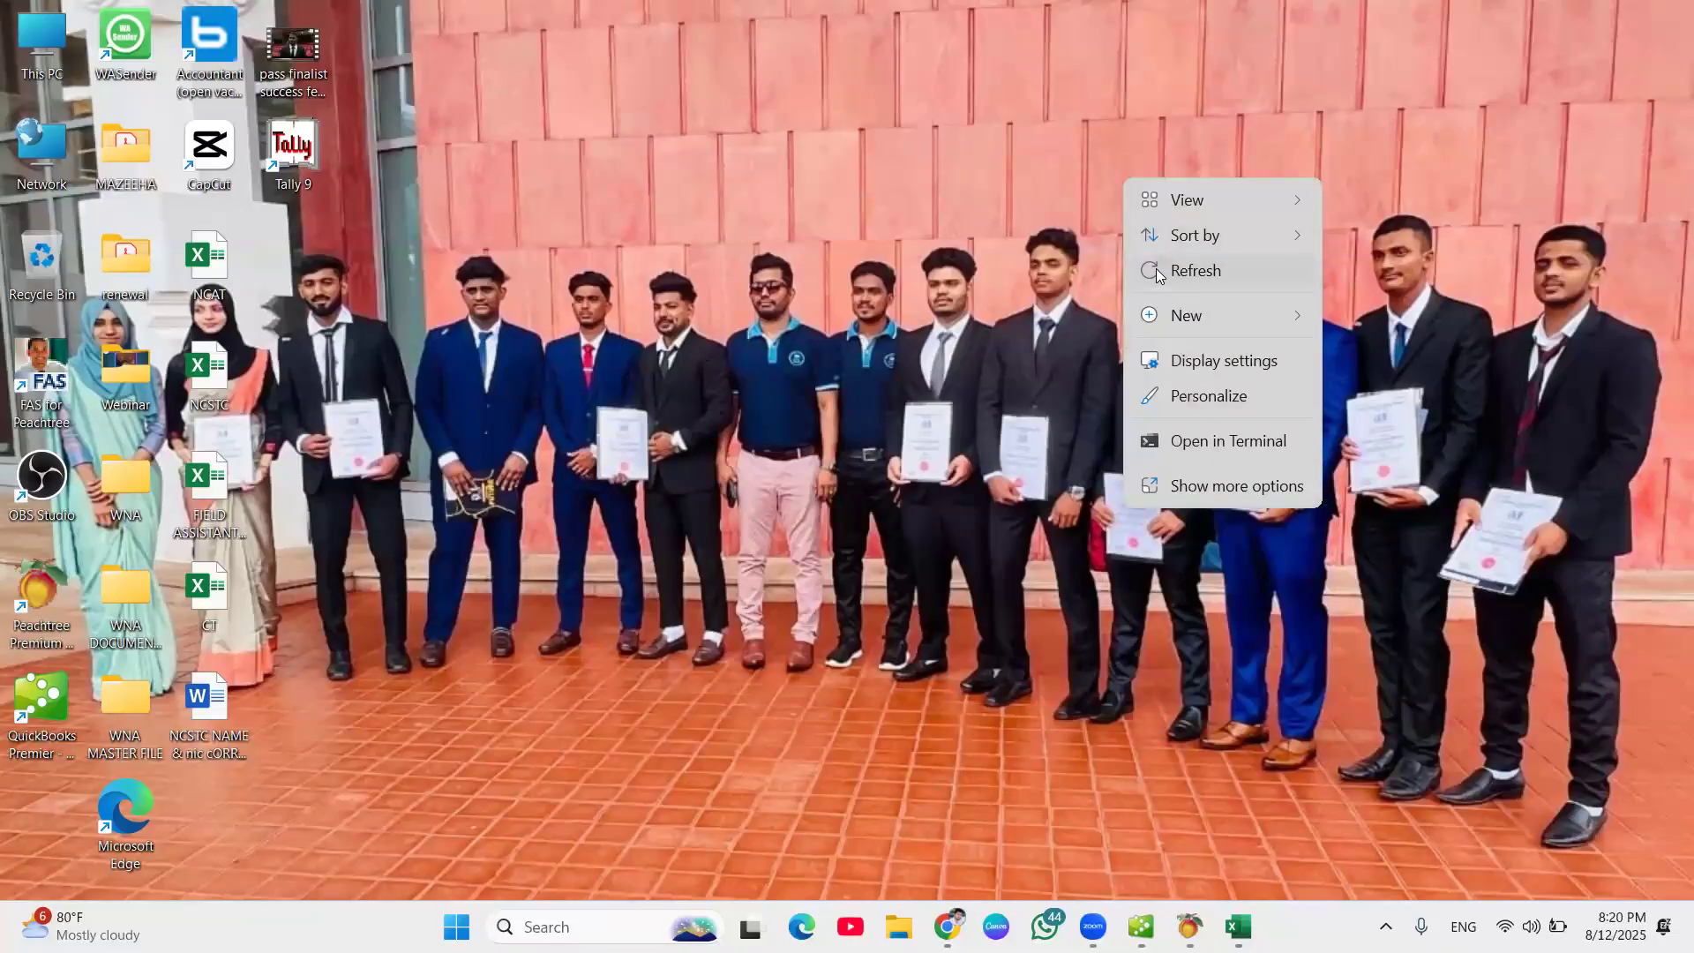
{"action": "left_click", "coordinate": [1158, 270]}
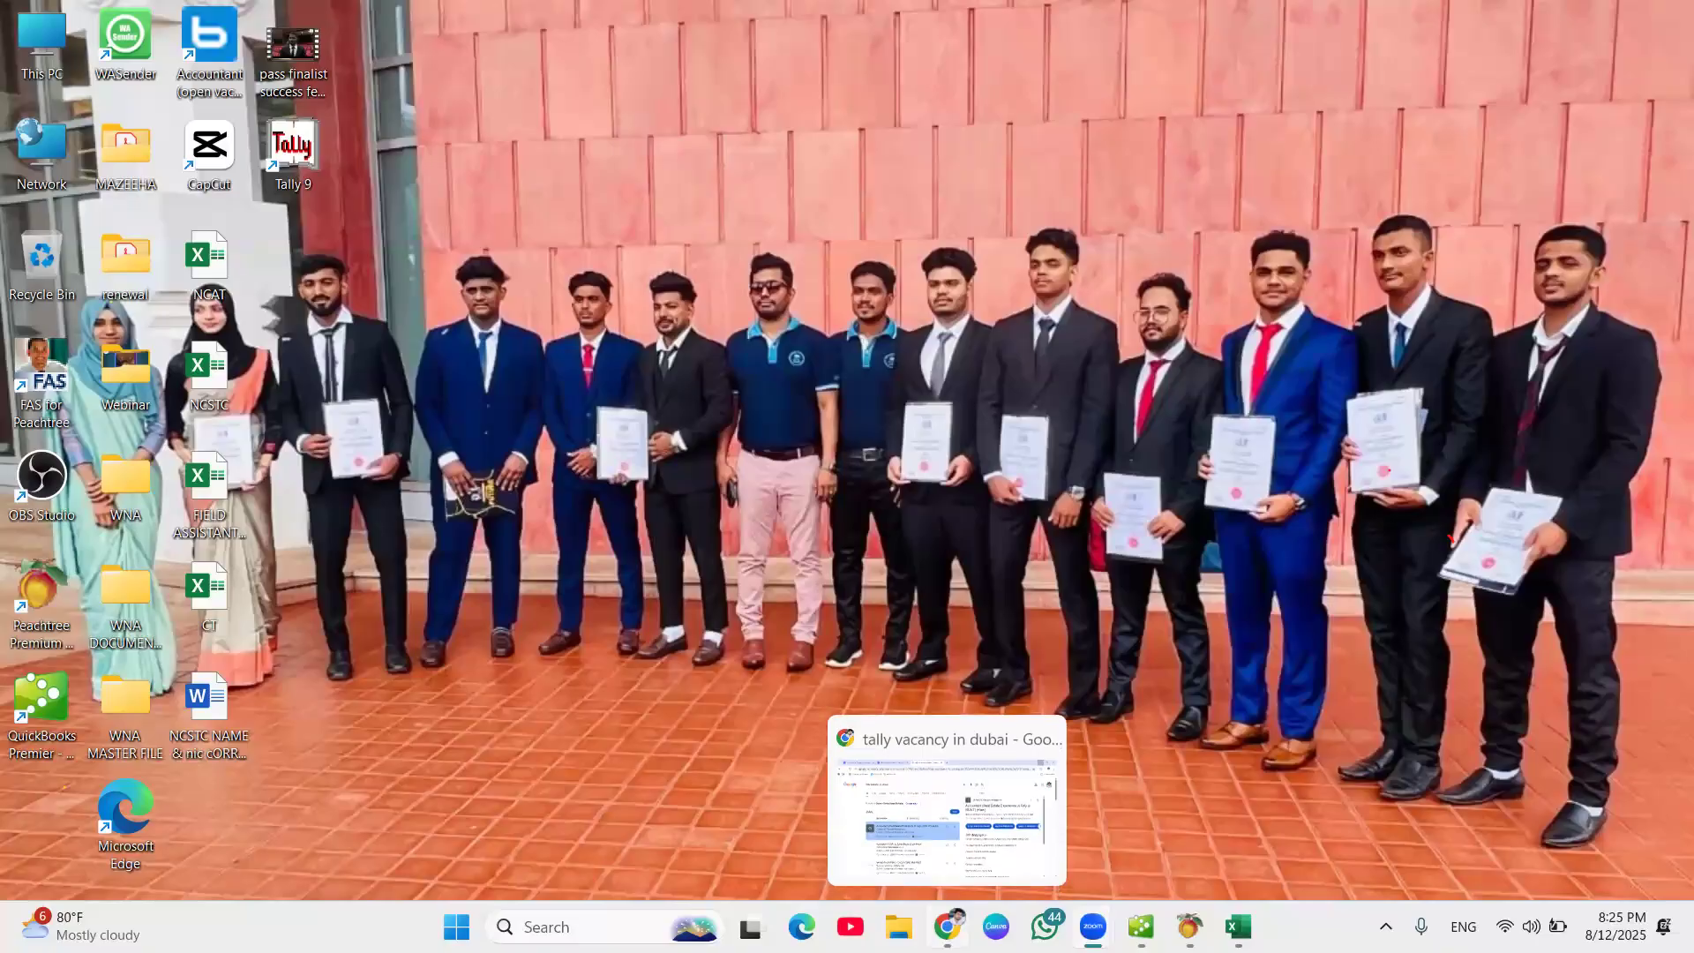
Restore Chrome and switch to the 'Tally Jobs In Overseas International' Naukri tab.
{"action": "left_click", "coordinate": [946, 926]}
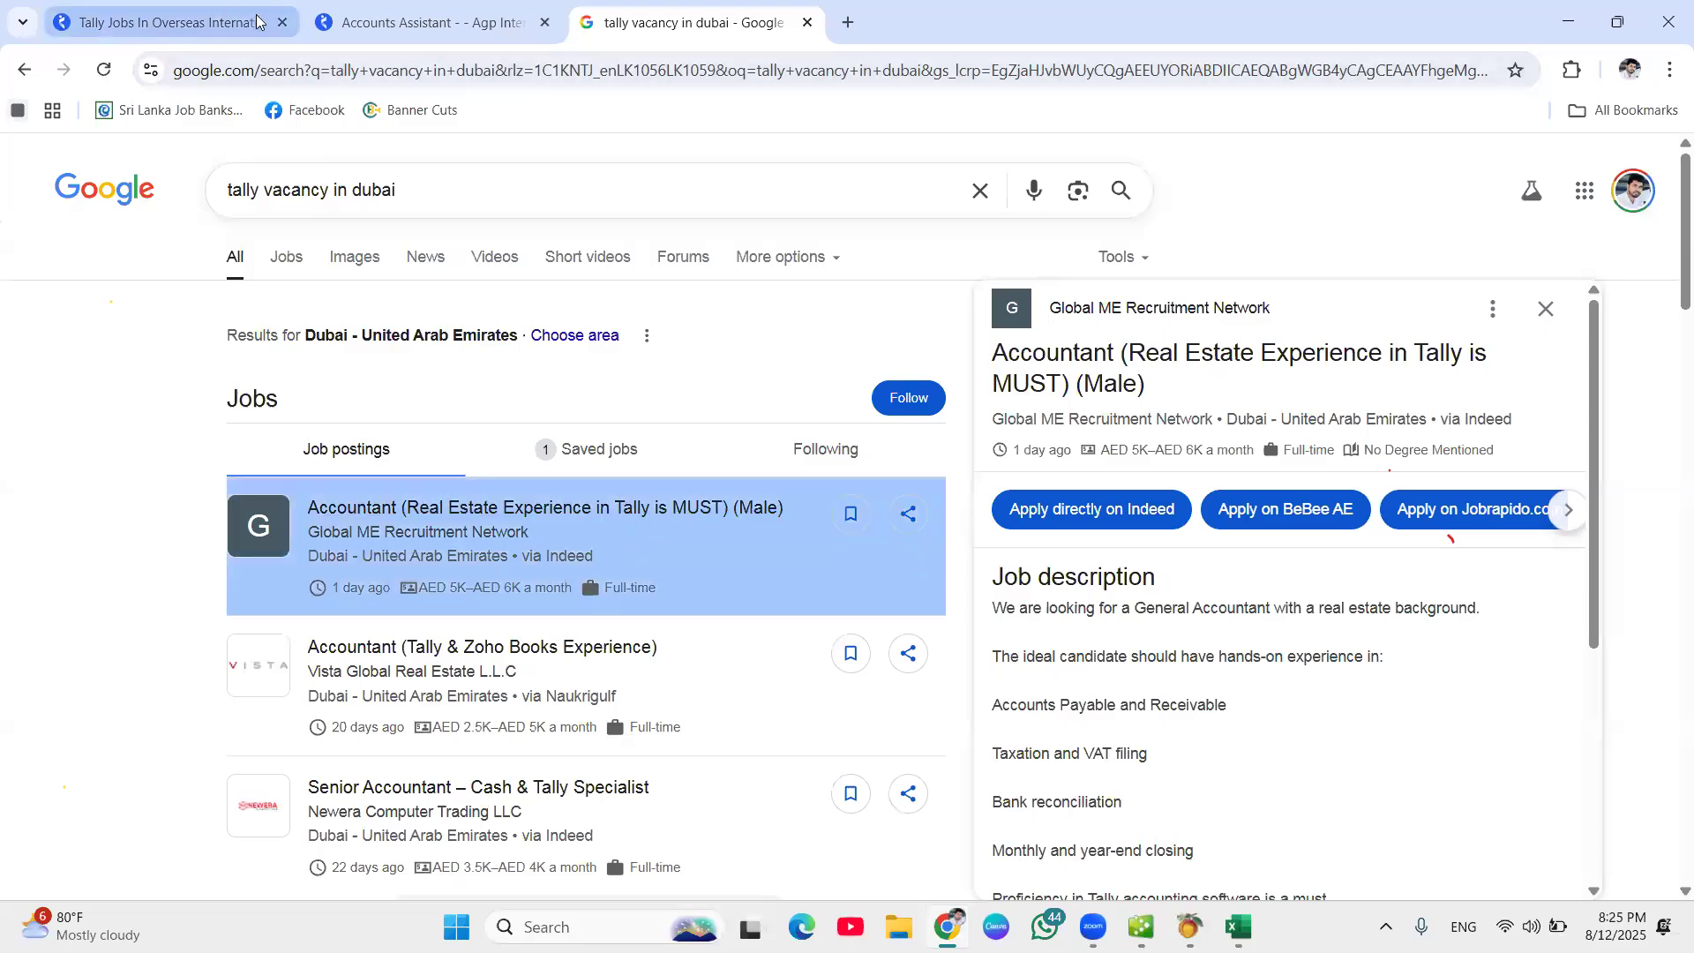
{"action": "left_click", "coordinate": [221, 32]}
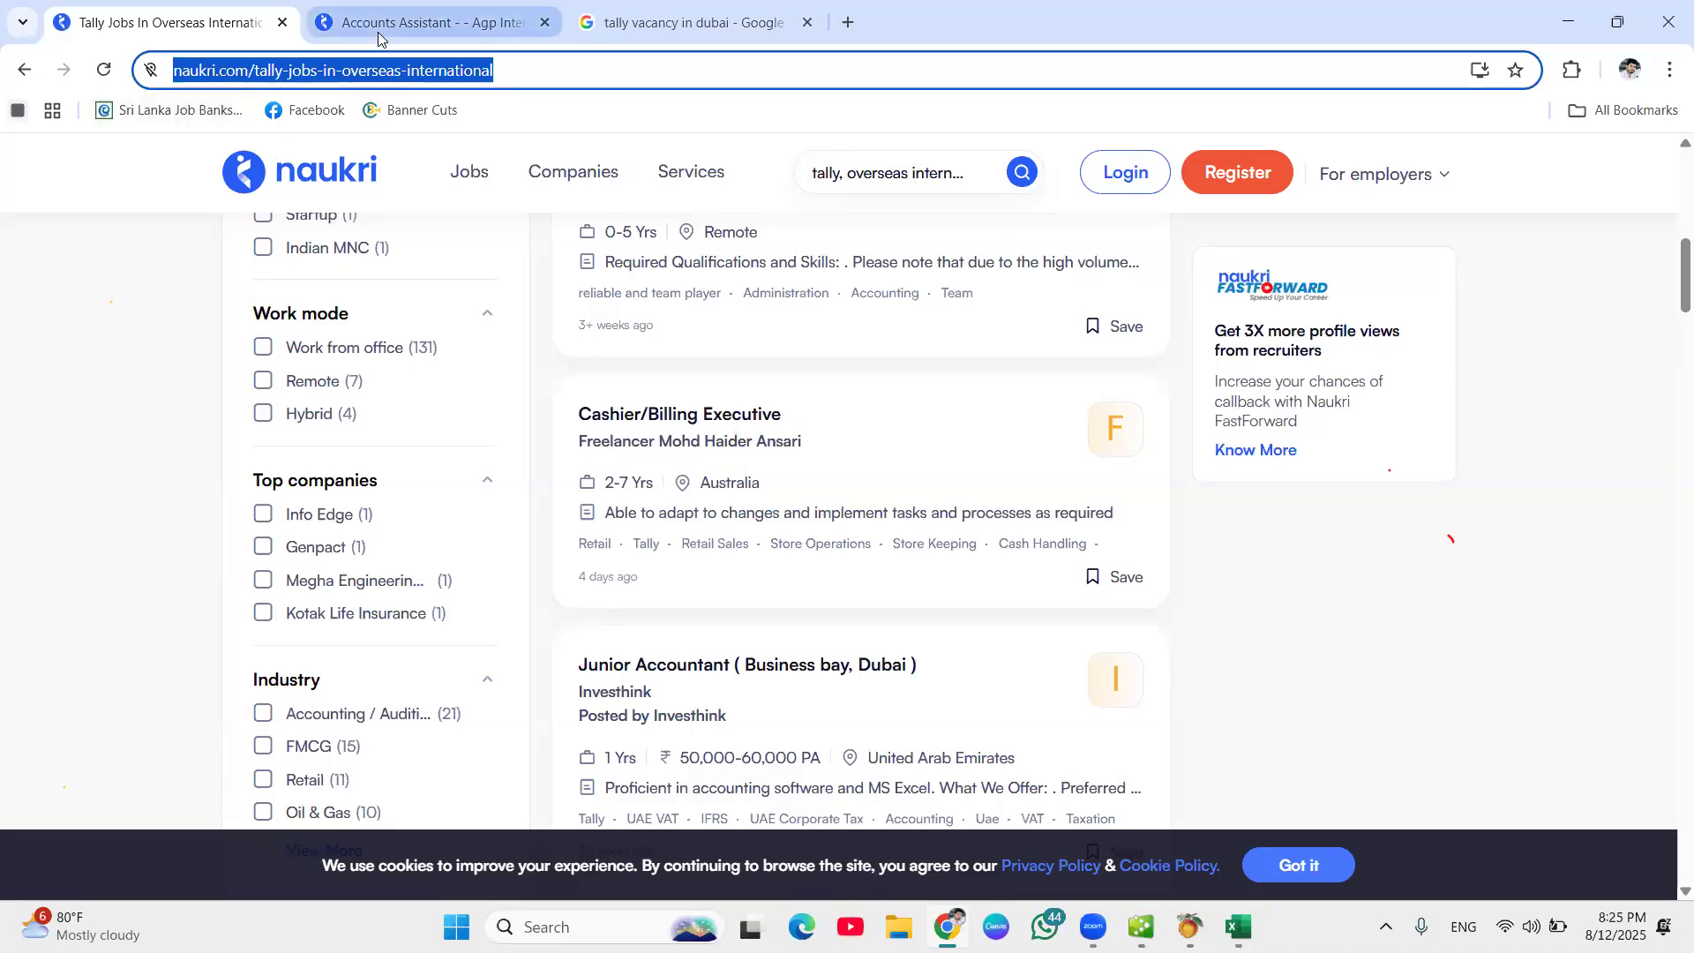
{"action": "mouse_move", "coordinate": [380, 32]}
{"action": "left_click", "coordinate": [406, 22]}
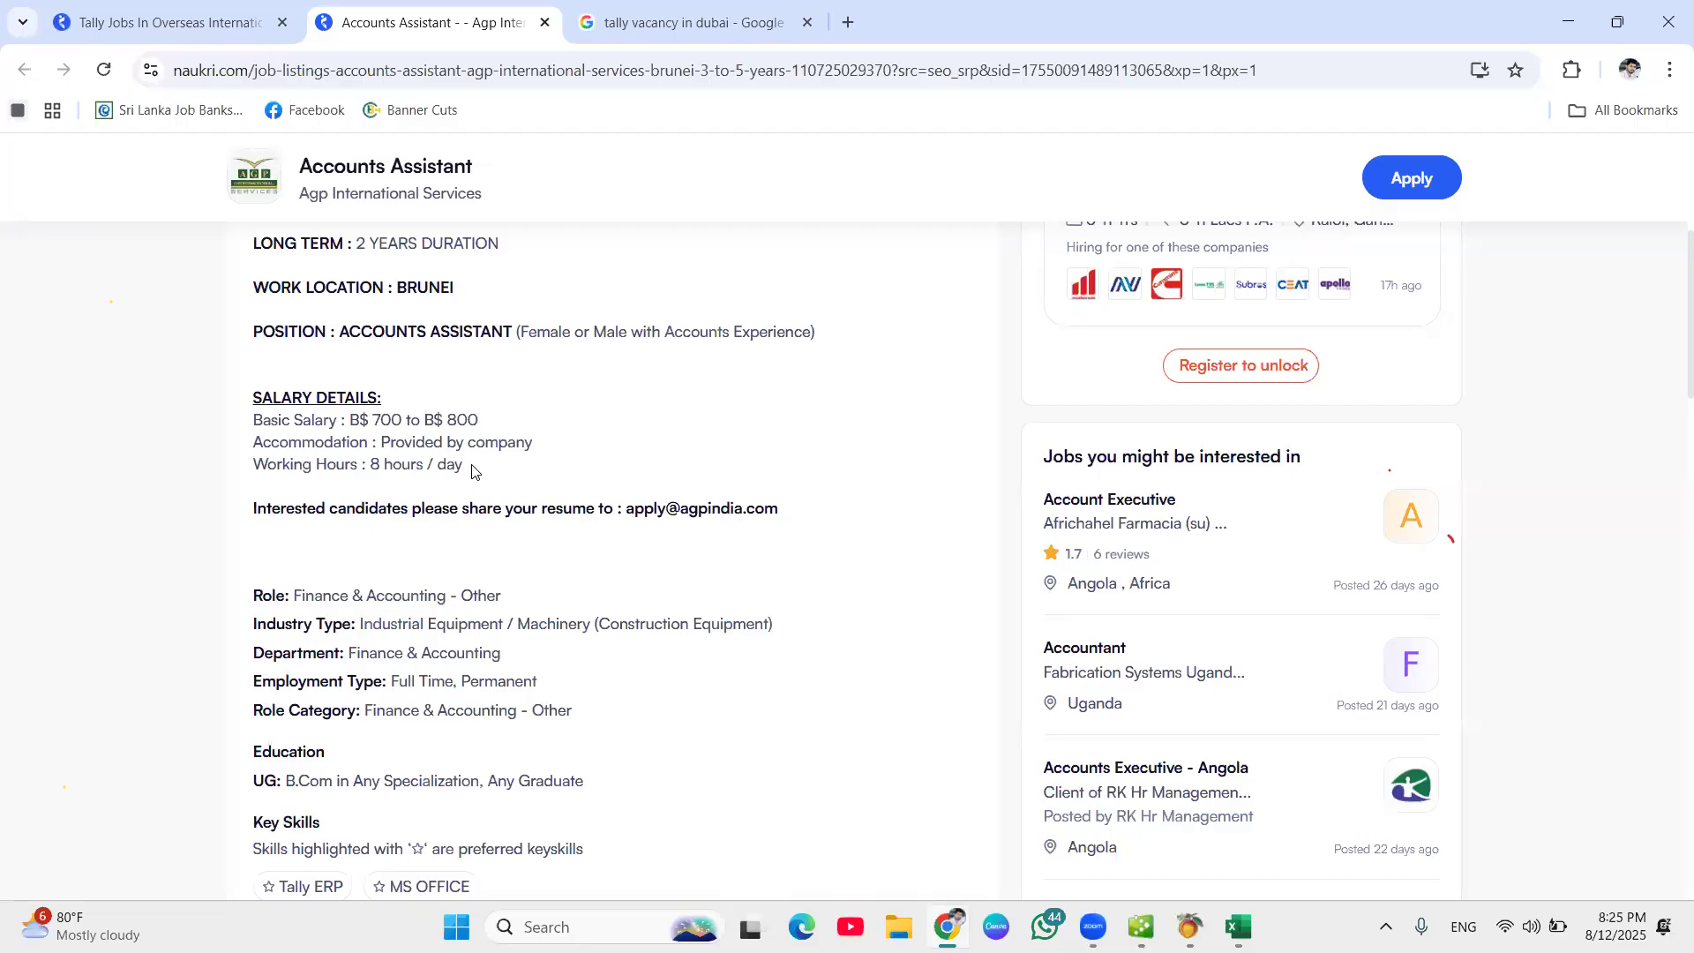
{"action": "scroll", "coordinate": [473, 469], "scroll_direction": "down", "scroll_amount": 5}
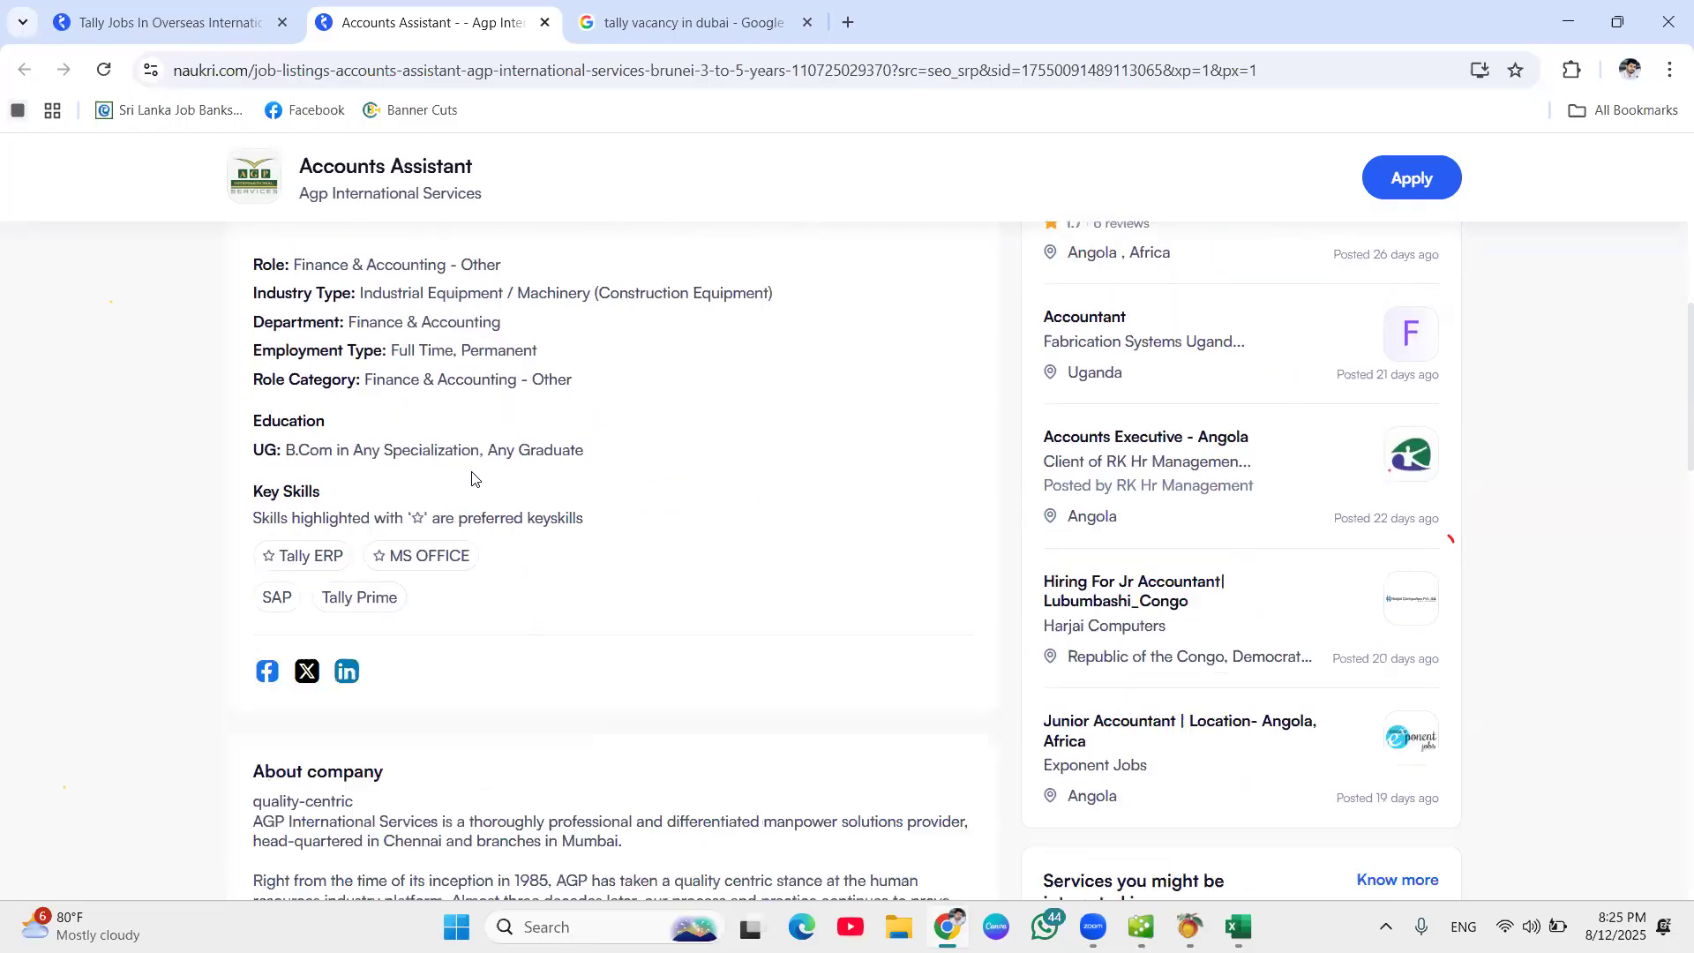
{"action": "scroll", "coordinate": [477, 468], "scroll_direction": "up", "scroll_amount": 2}
{"action": "scroll", "coordinate": [476, 468], "scroll_direction": "up", "scroll_amount": 6}
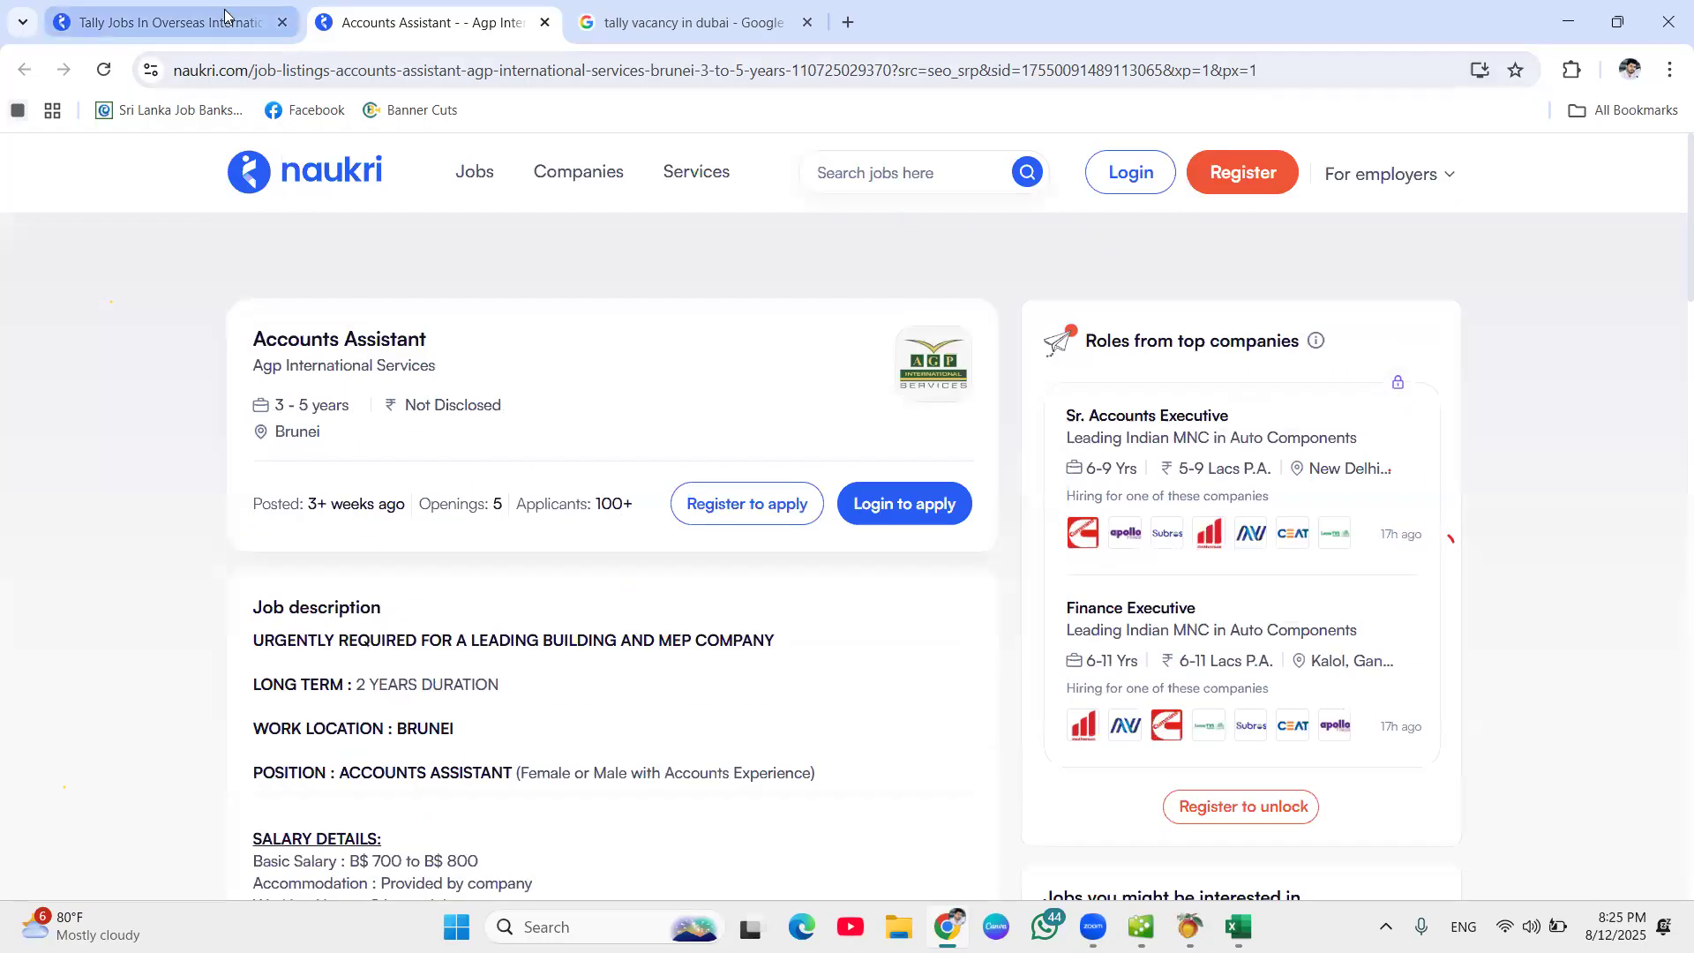
{"action": "left_click", "coordinate": [159, 22]}
{"action": "scroll", "coordinate": [761, 338], "scroll_direction": "up", "scroll_amount": 10}
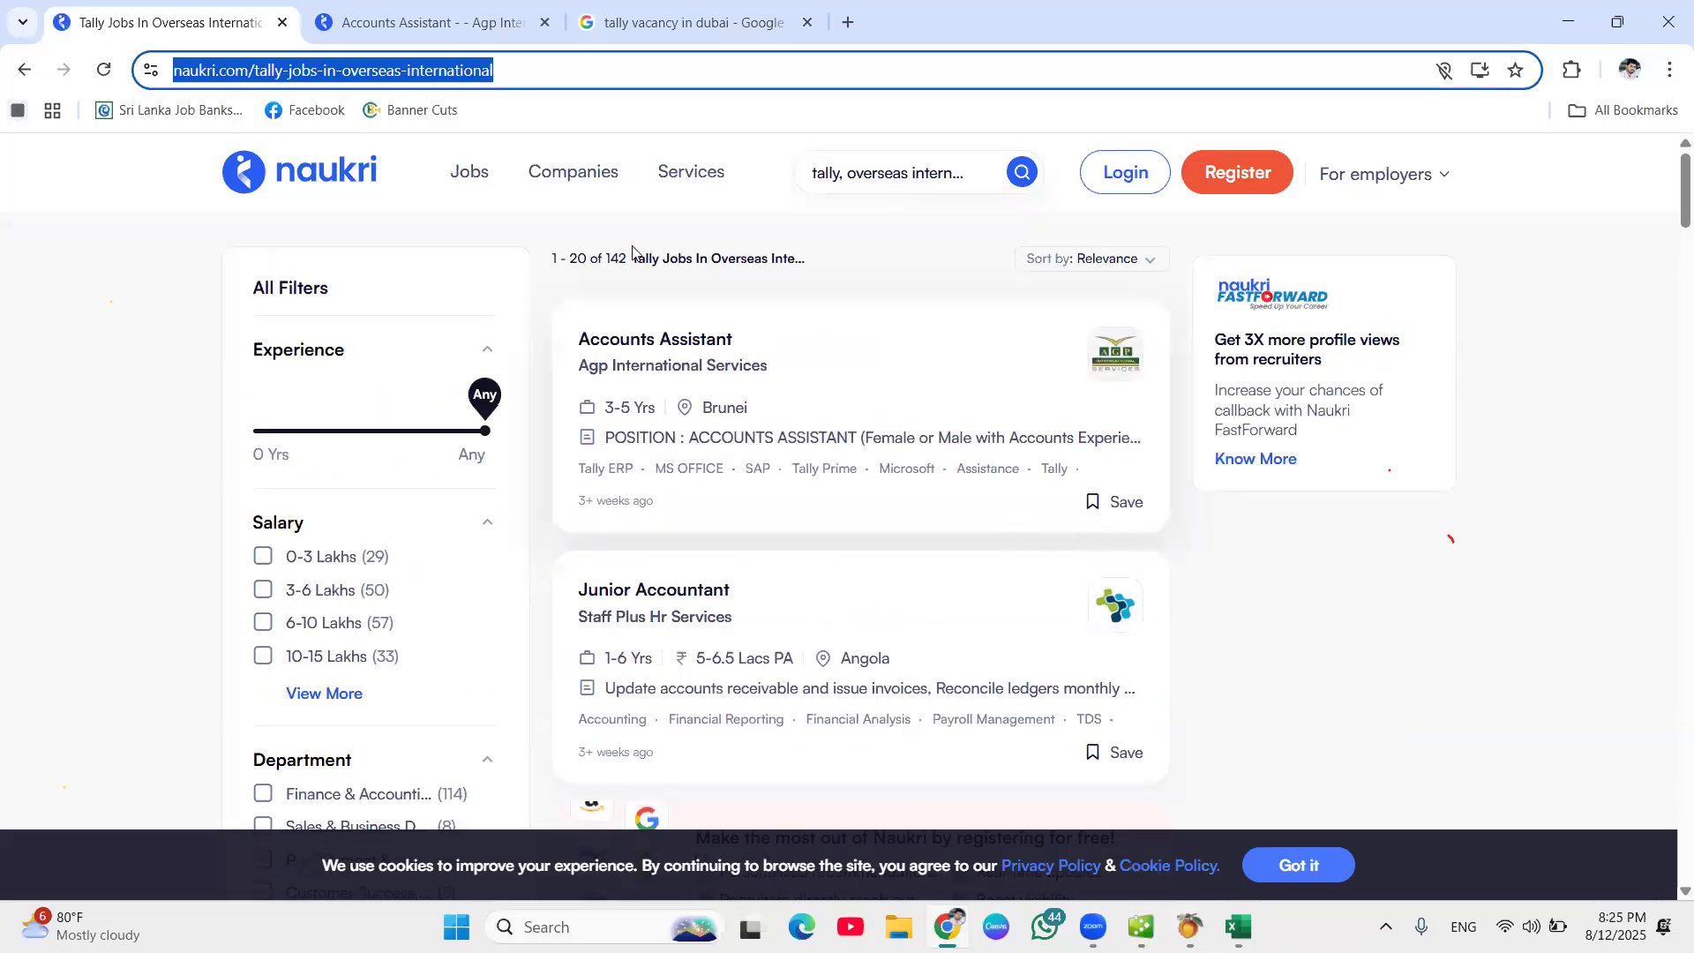
{"action": "left_click", "coordinate": [382, 23]}
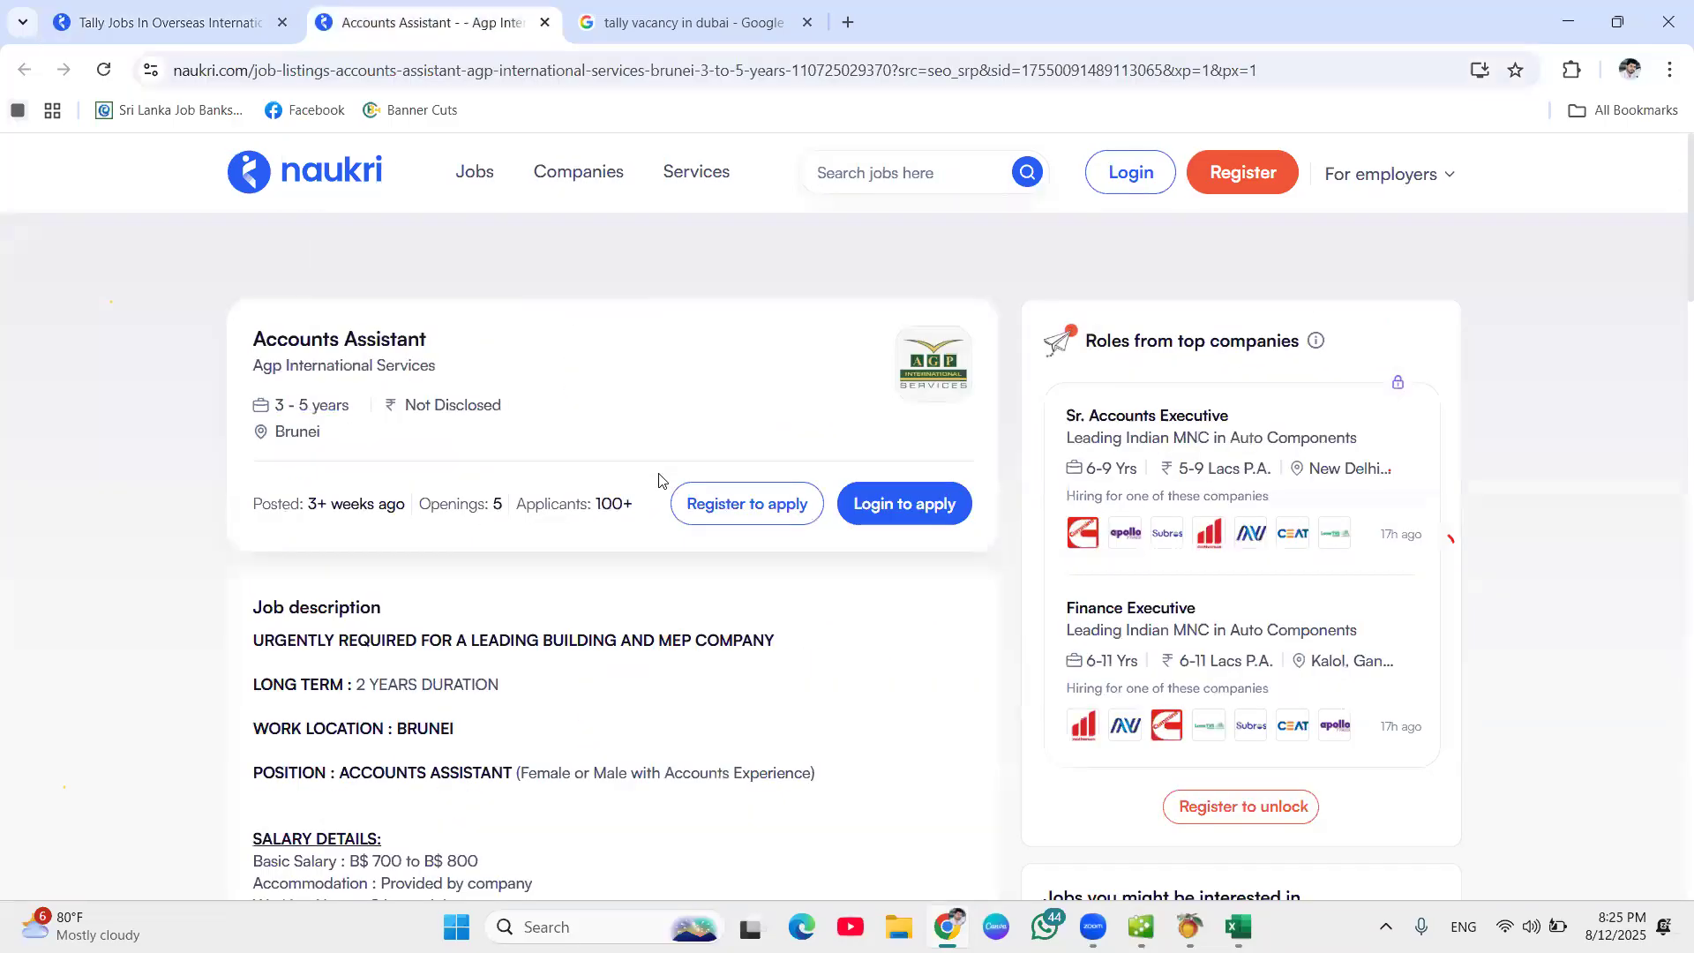
{"action": "scroll", "coordinate": [680, 589], "scroll_direction": "down", "scroll_amount": 5}
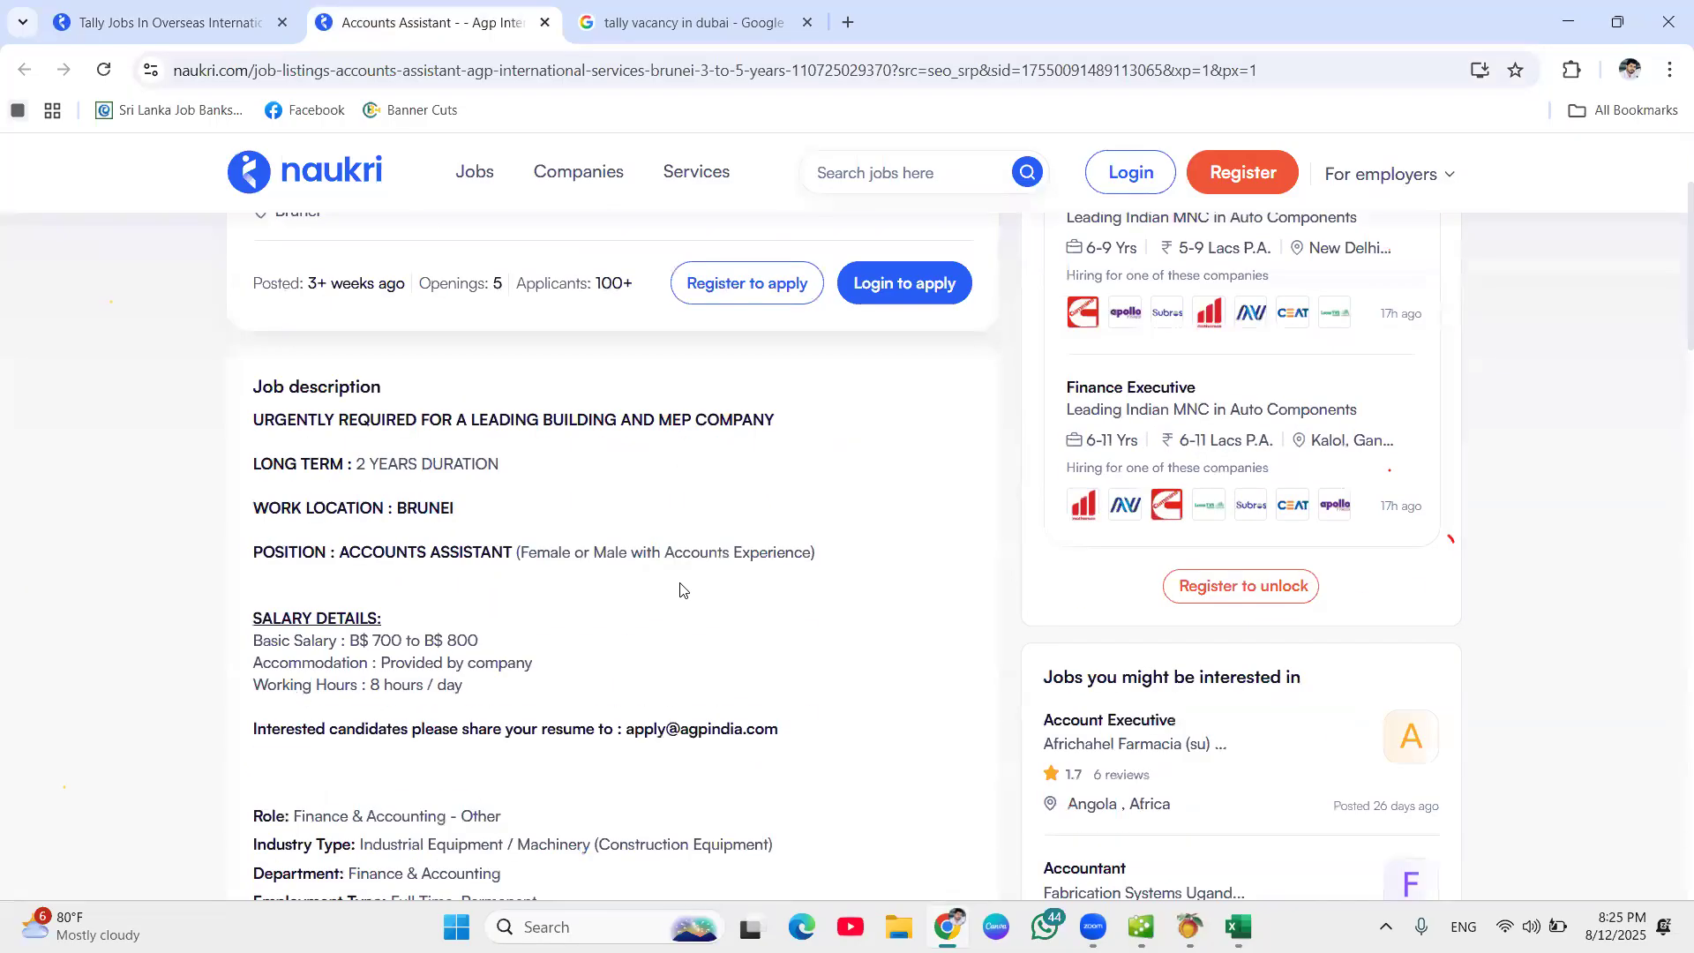
{"action": "scroll", "coordinate": [682, 589], "scroll_direction": "down", "scroll_amount": 2}
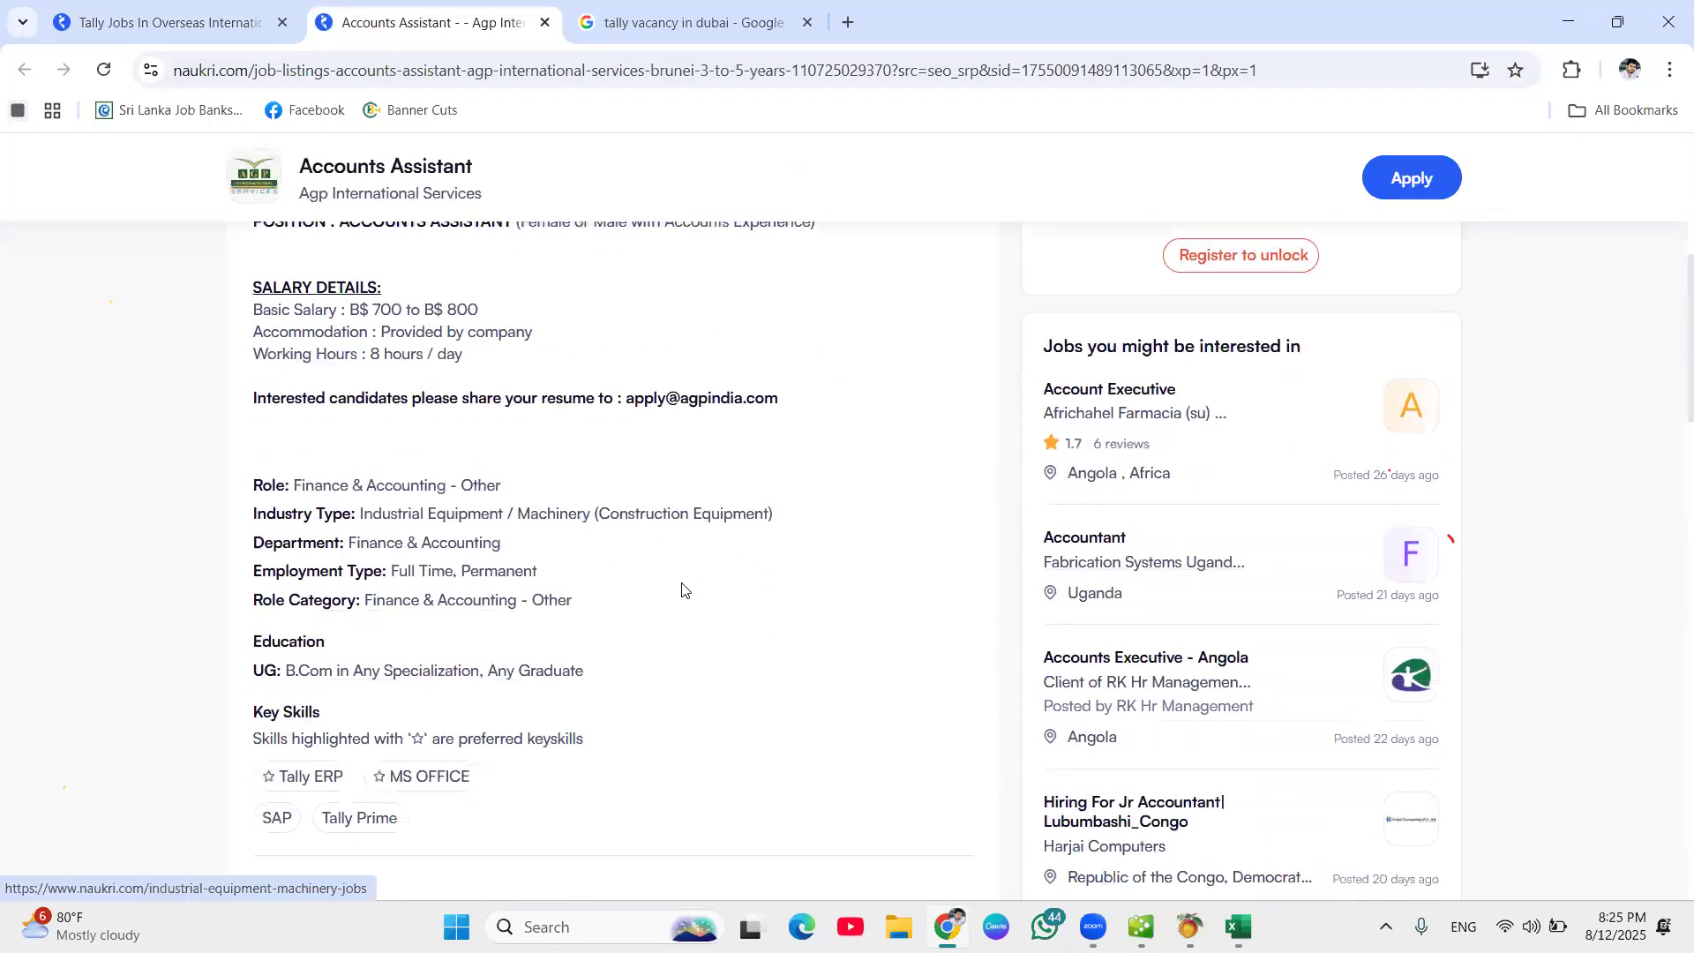
{"action": "scroll", "coordinate": [682, 590], "scroll_direction": "down", "scroll_amount": 1}
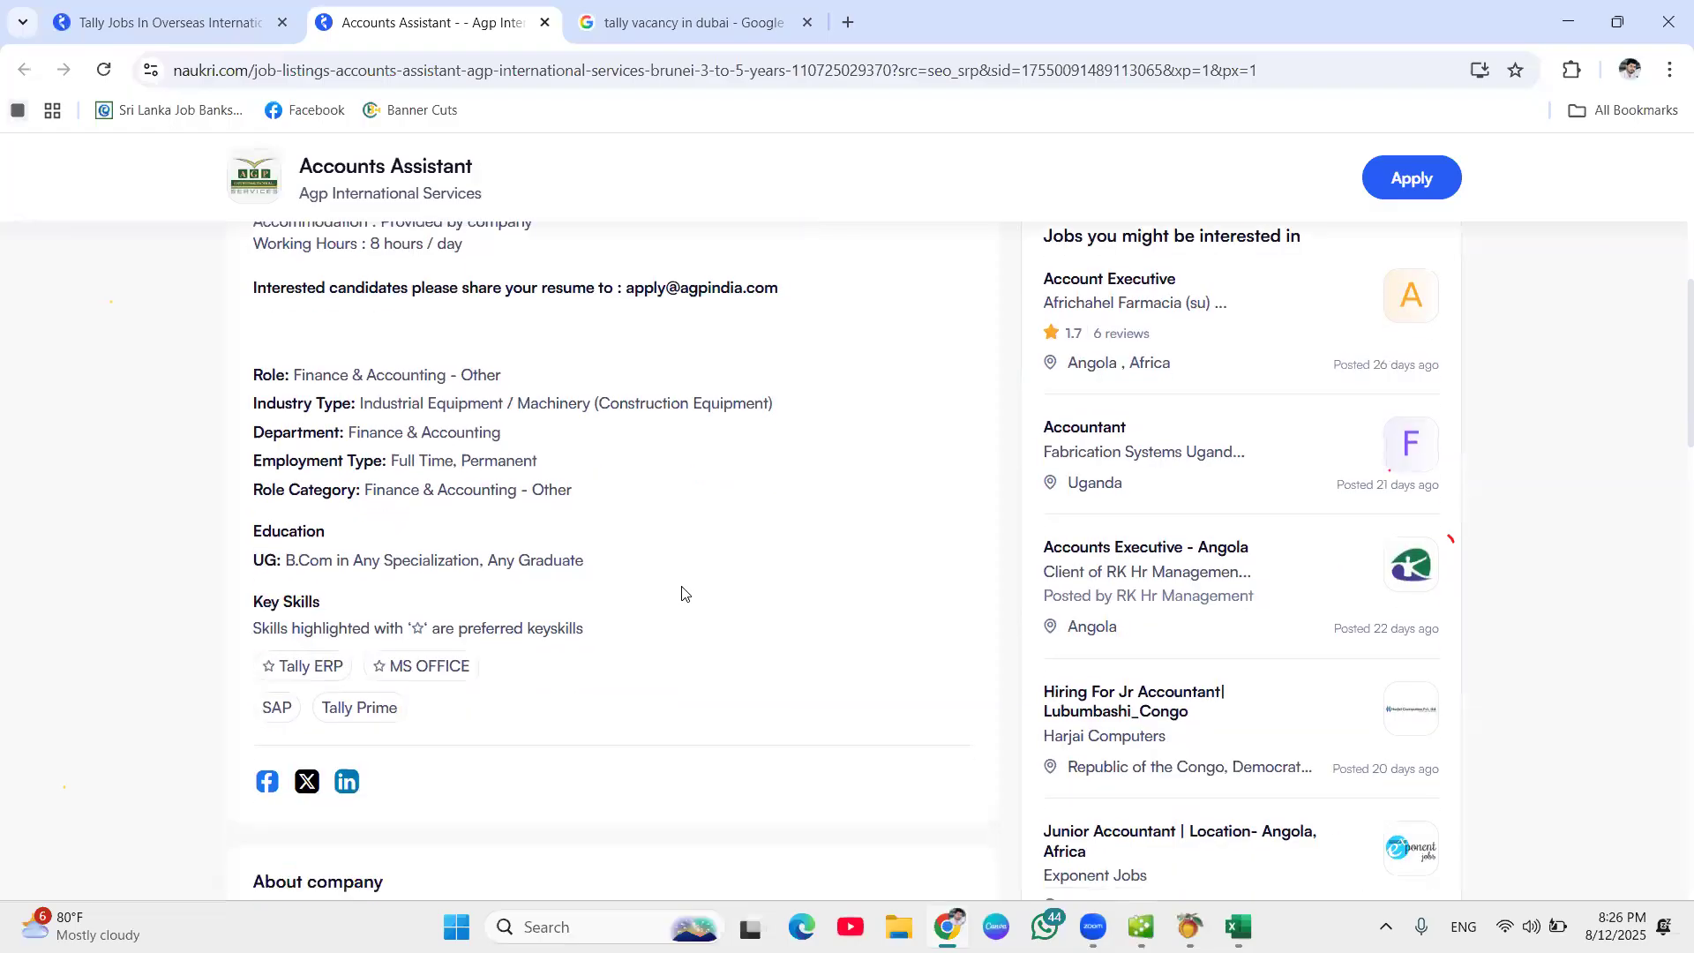
{"action": "scroll", "coordinate": [292, 634], "scroll_direction": "down", "scroll_amount": 3}
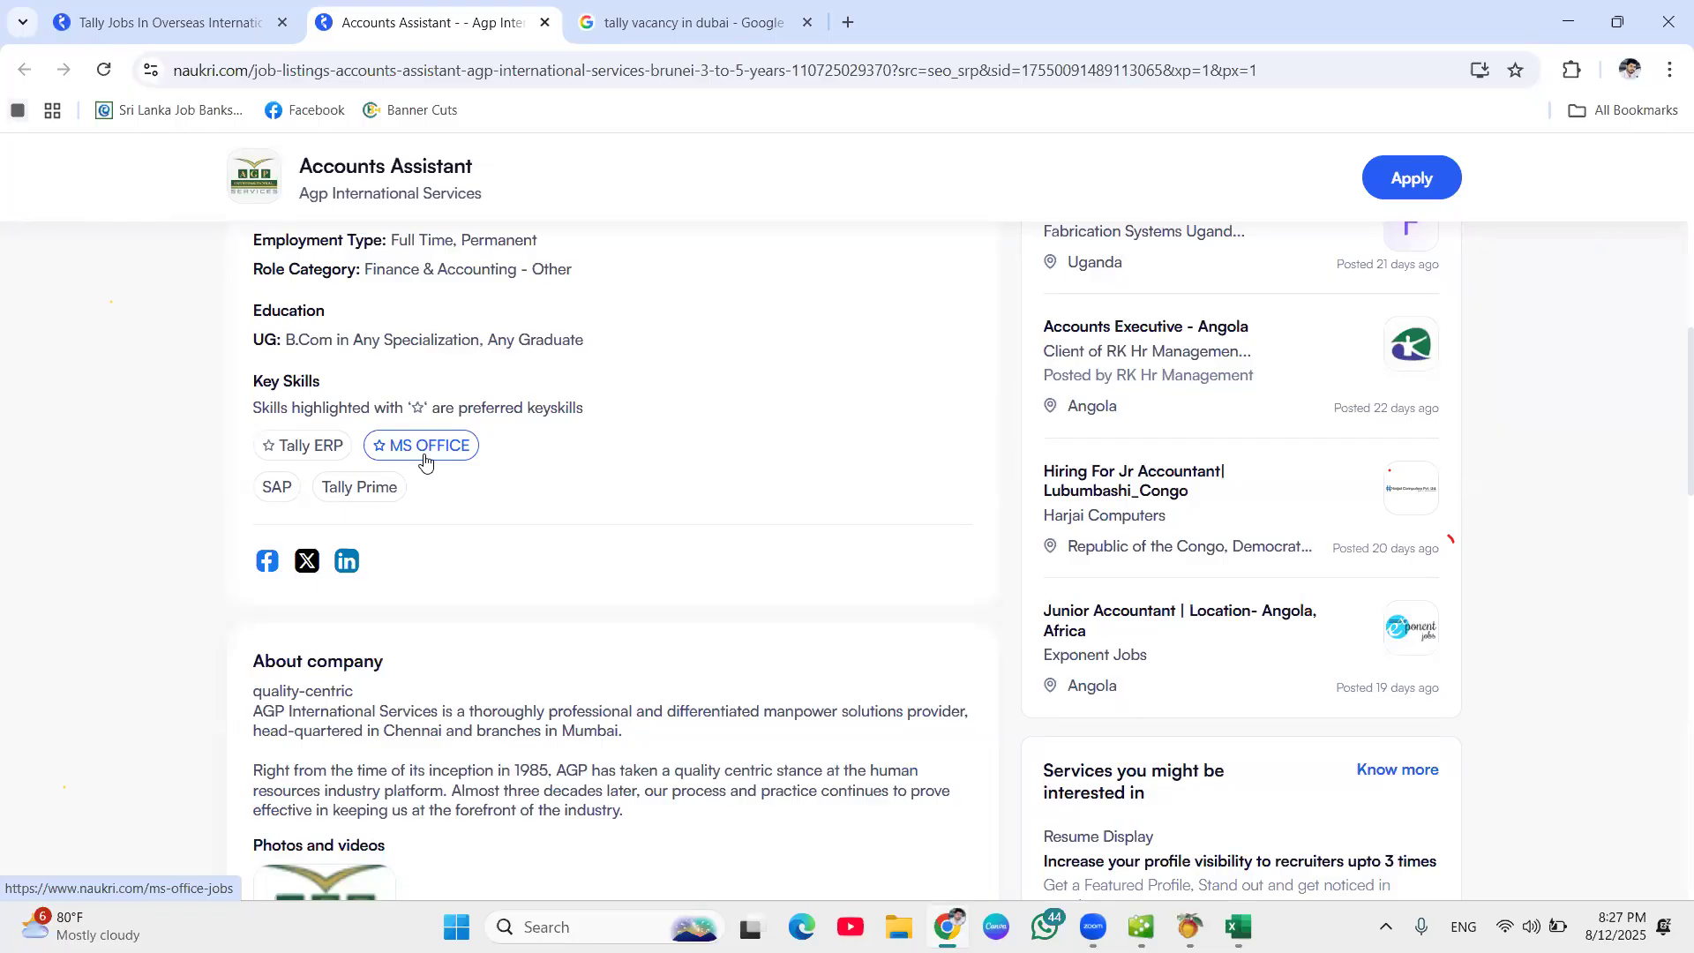
{"action": "scroll", "coordinate": [425, 459], "scroll_direction": "up", "scroll_amount": 3}
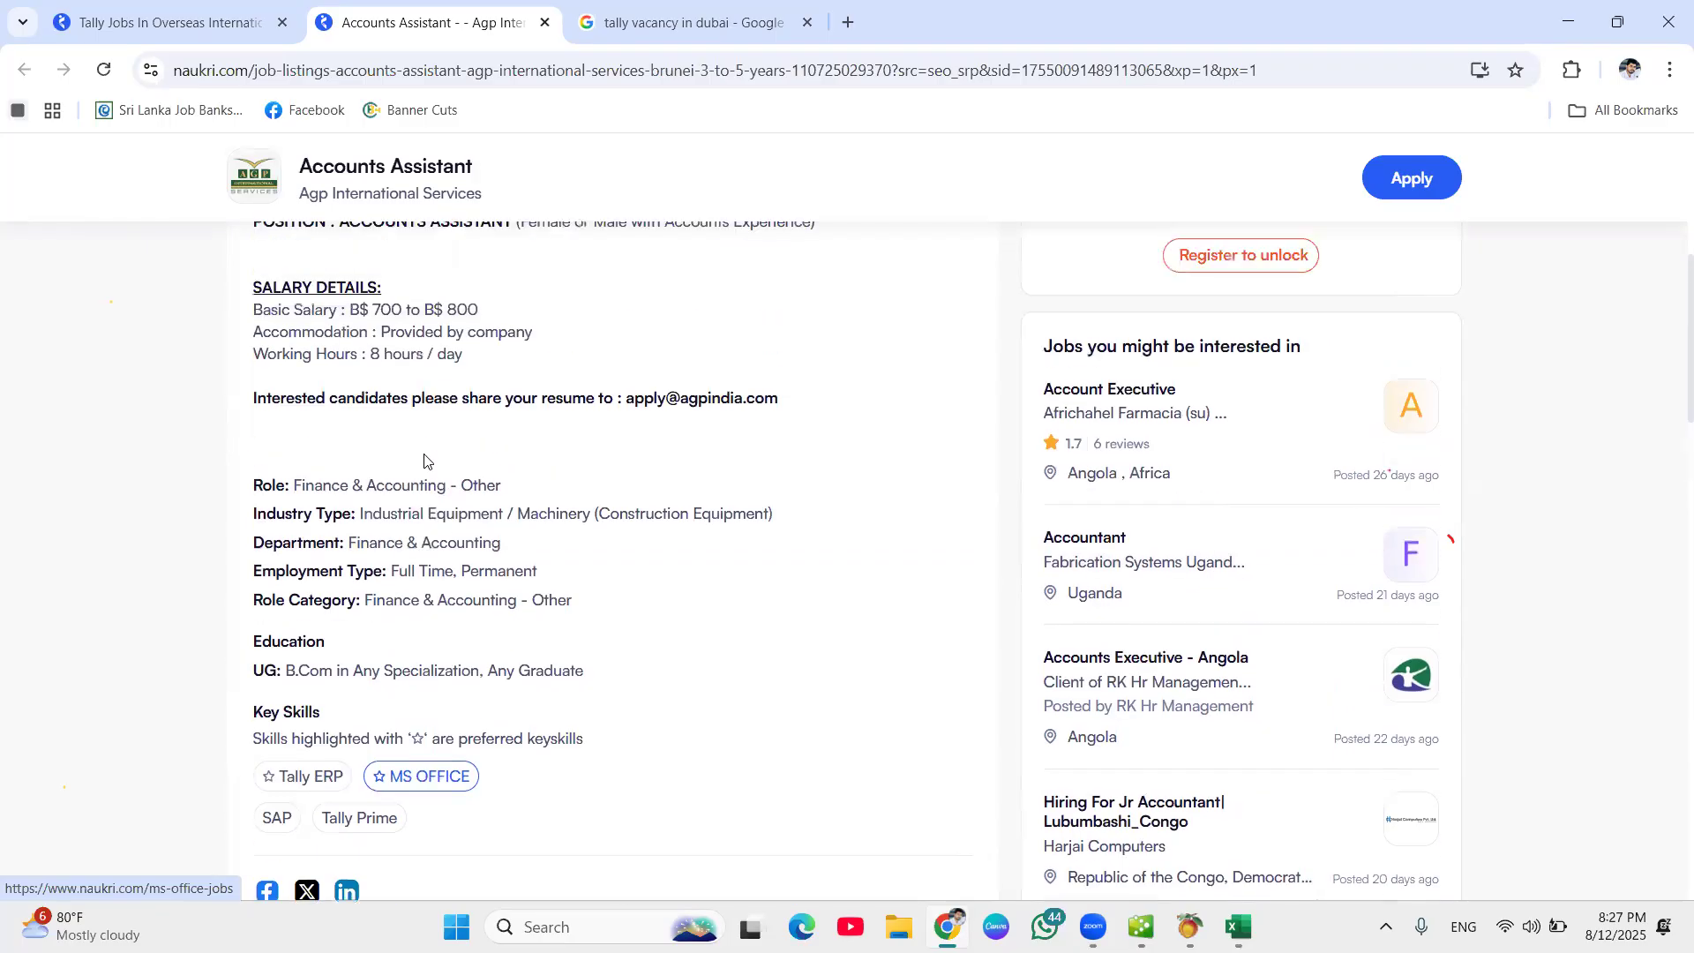
{"action": "scroll", "coordinate": [425, 456], "scroll_direction": "down", "scroll_amount": 1}
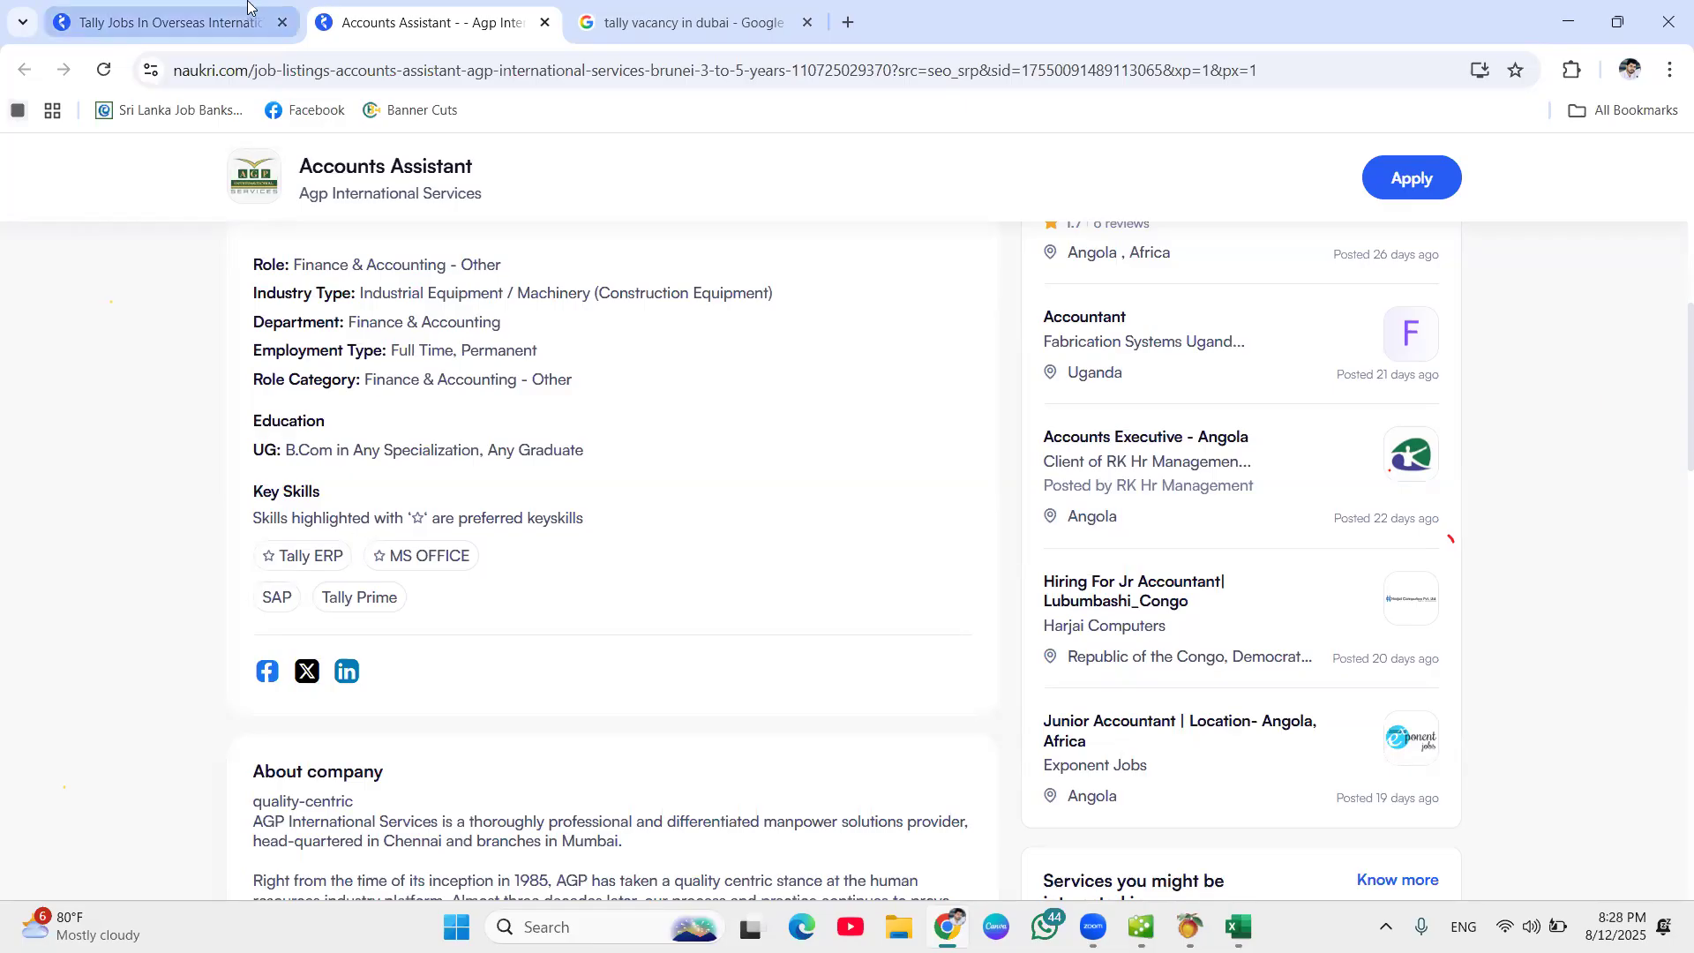
Read Staff Plus Hr Services' Junior Accountant posting for Angola, then return to the overseas Tally results.
{"action": "left_click", "coordinate": [213, 19]}
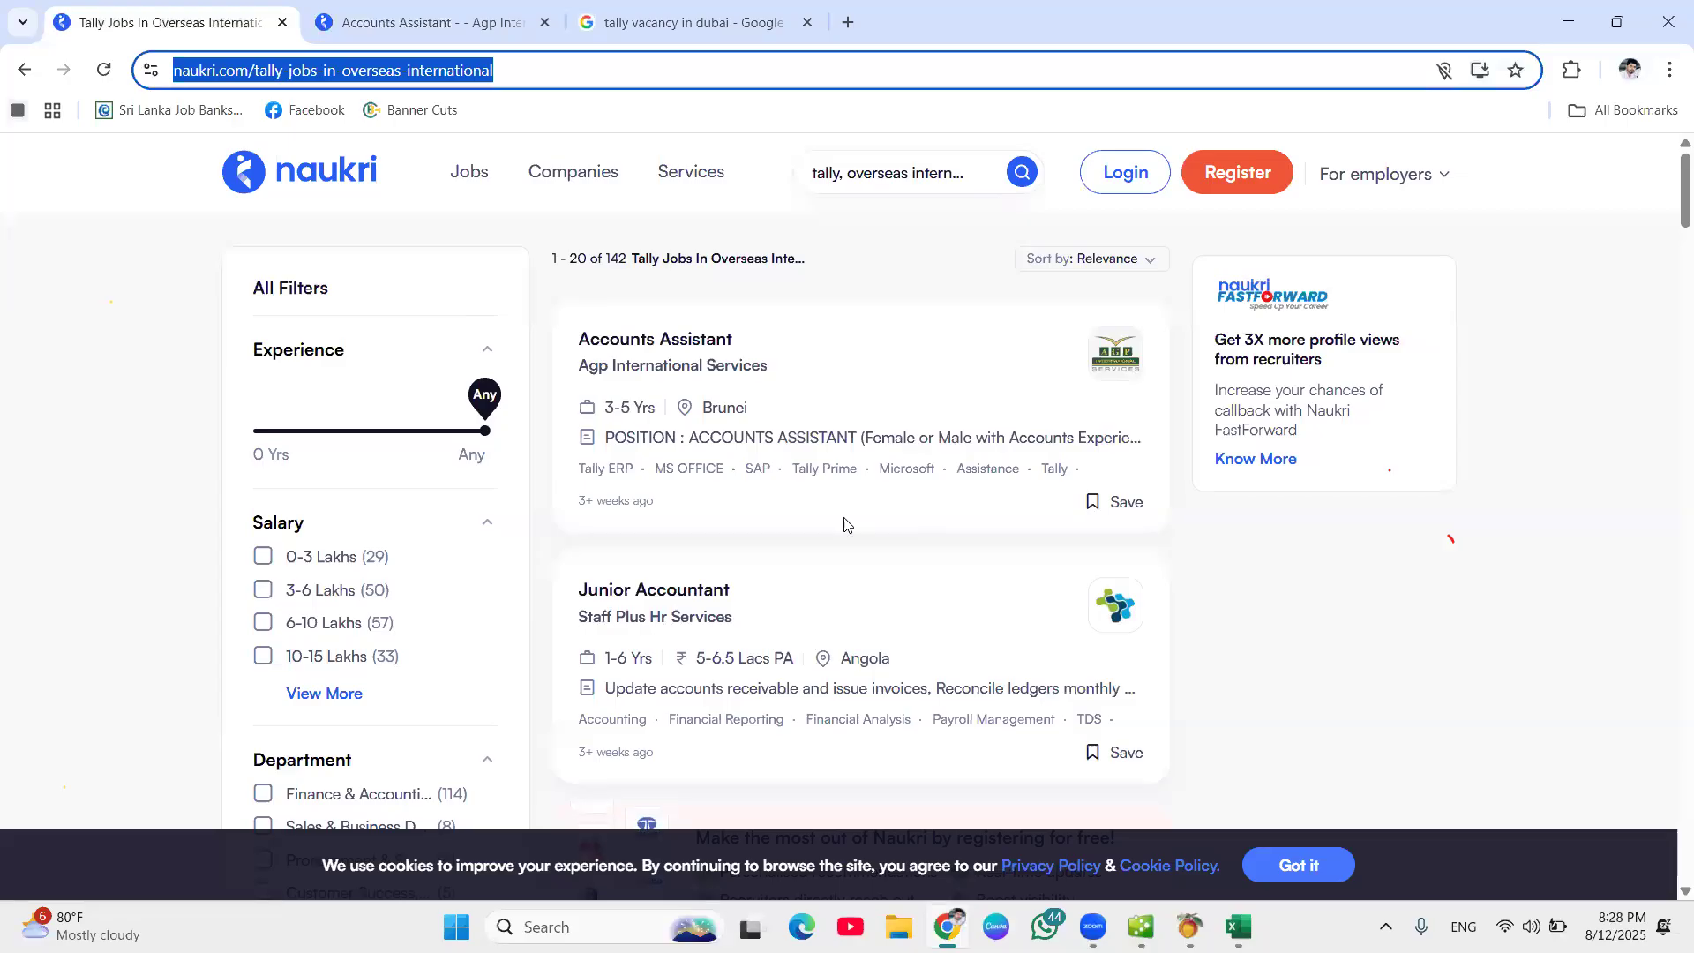
{"action": "scroll", "coordinate": [876, 578], "scroll_direction": "down", "scroll_amount": 3}
{"action": "left_click", "coordinate": [774, 426]}
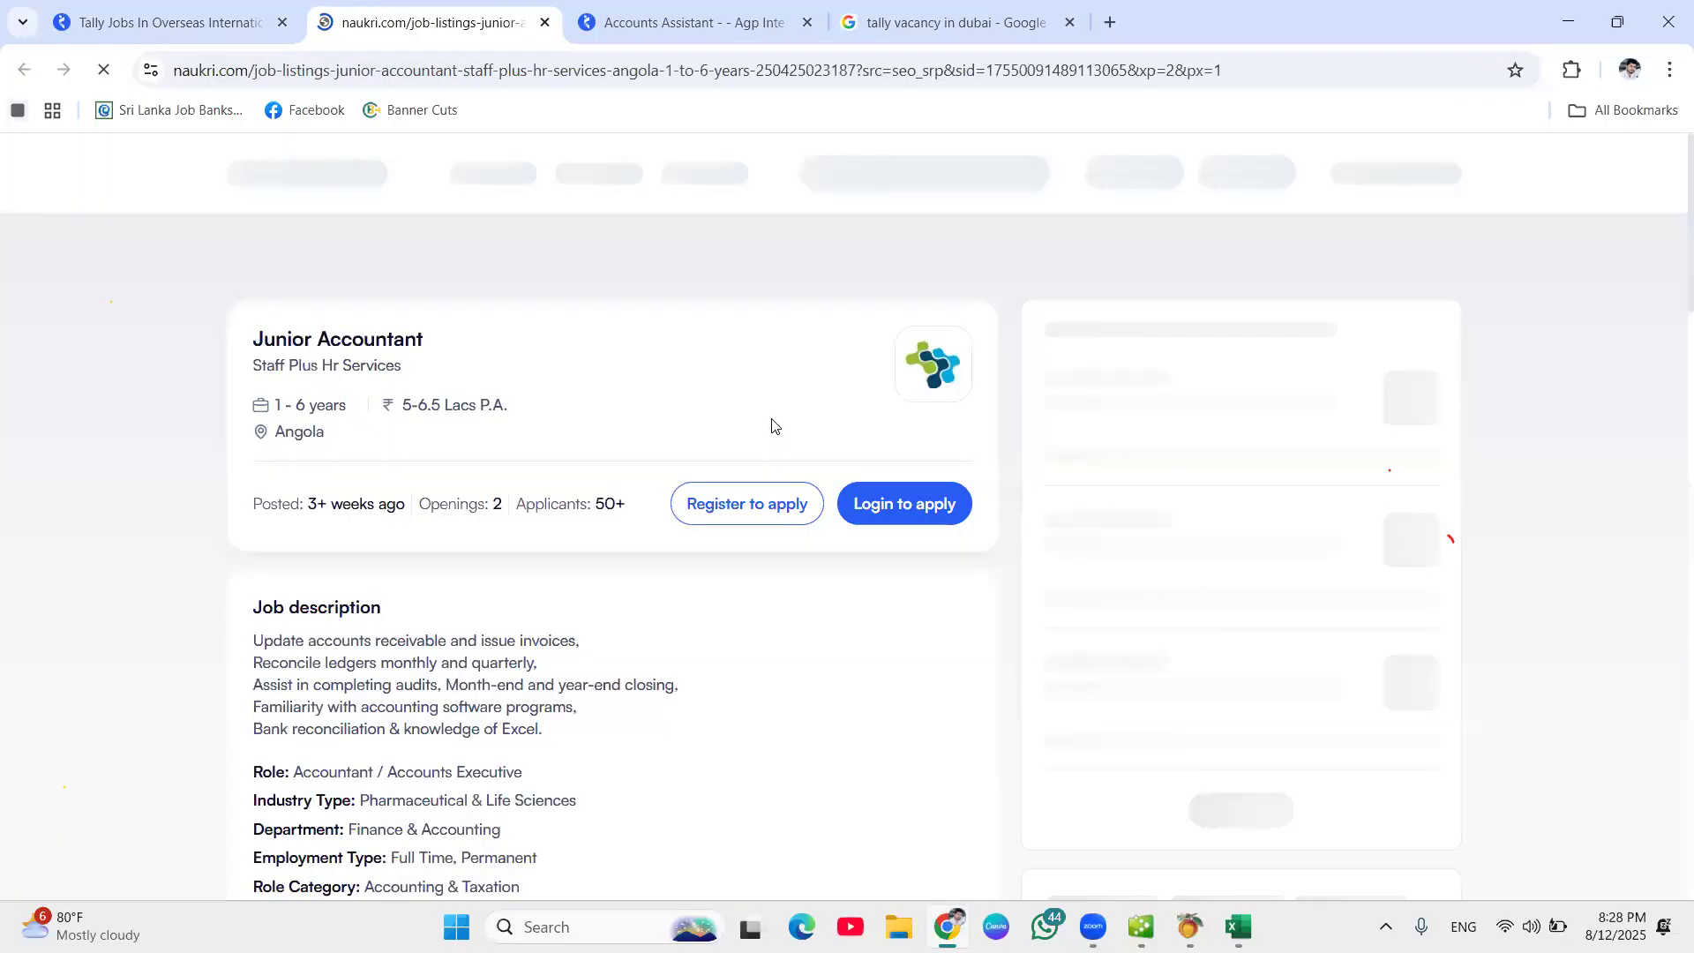
{"action": "scroll", "coordinate": [740, 591], "scroll_direction": "down", "scroll_amount": 3}
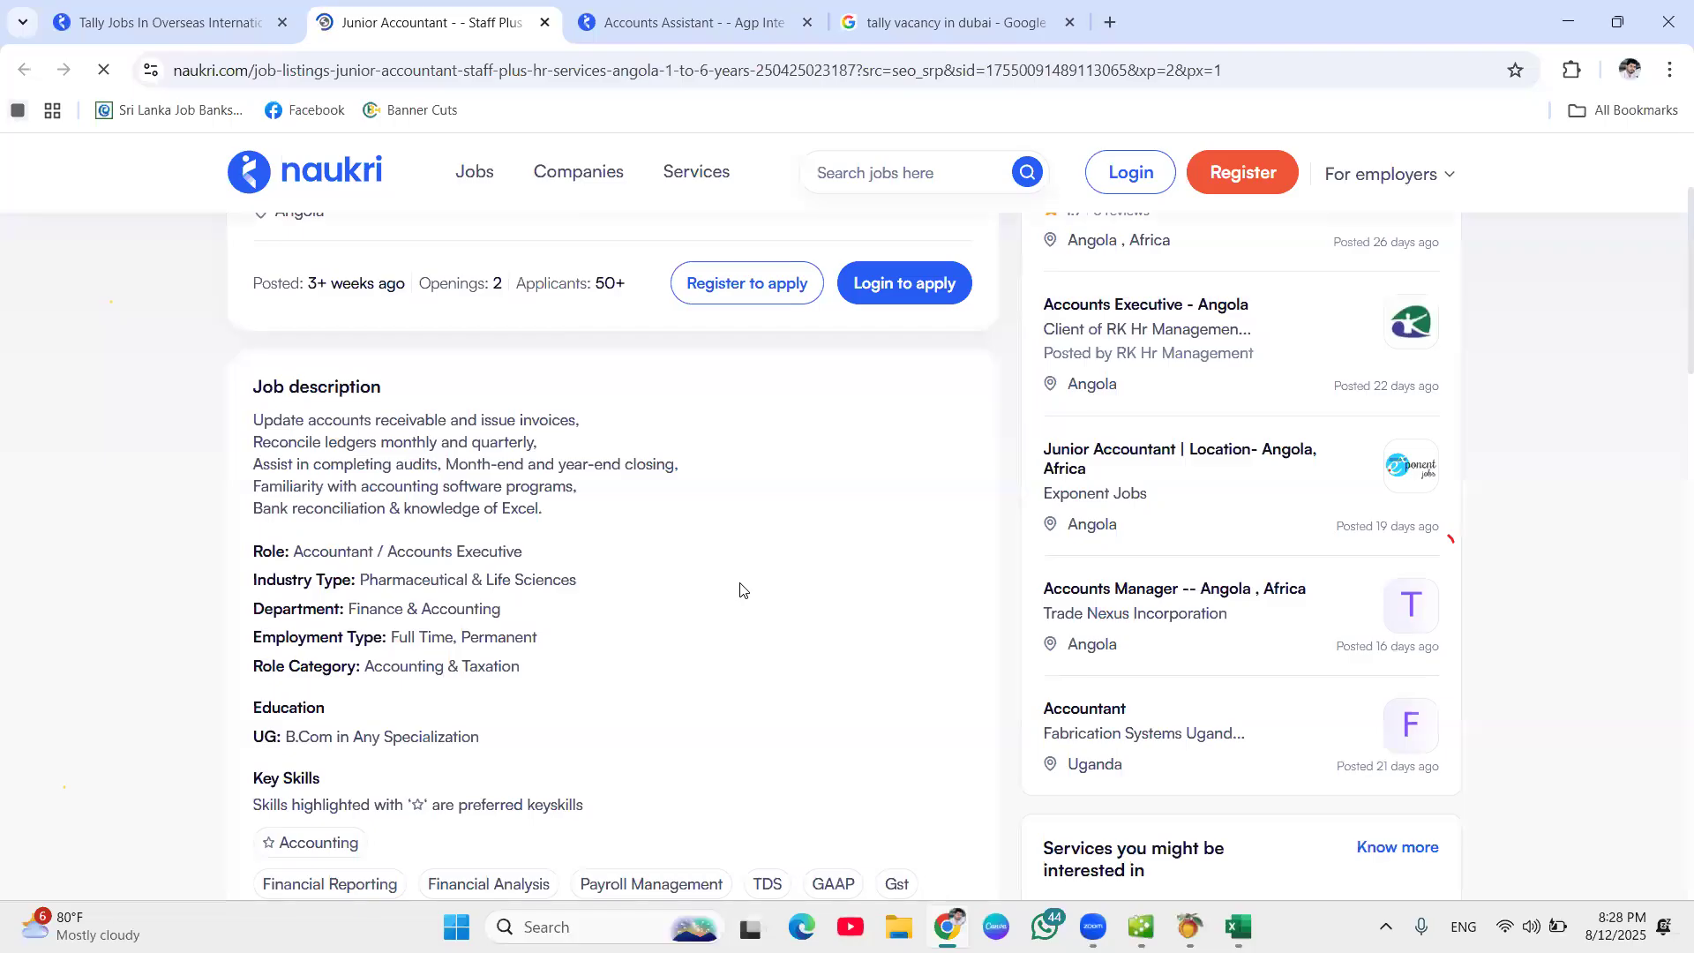
{"action": "scroll", "coordinate": [740, 591], "scroll_direction": "down", "scroll_amount": 1}
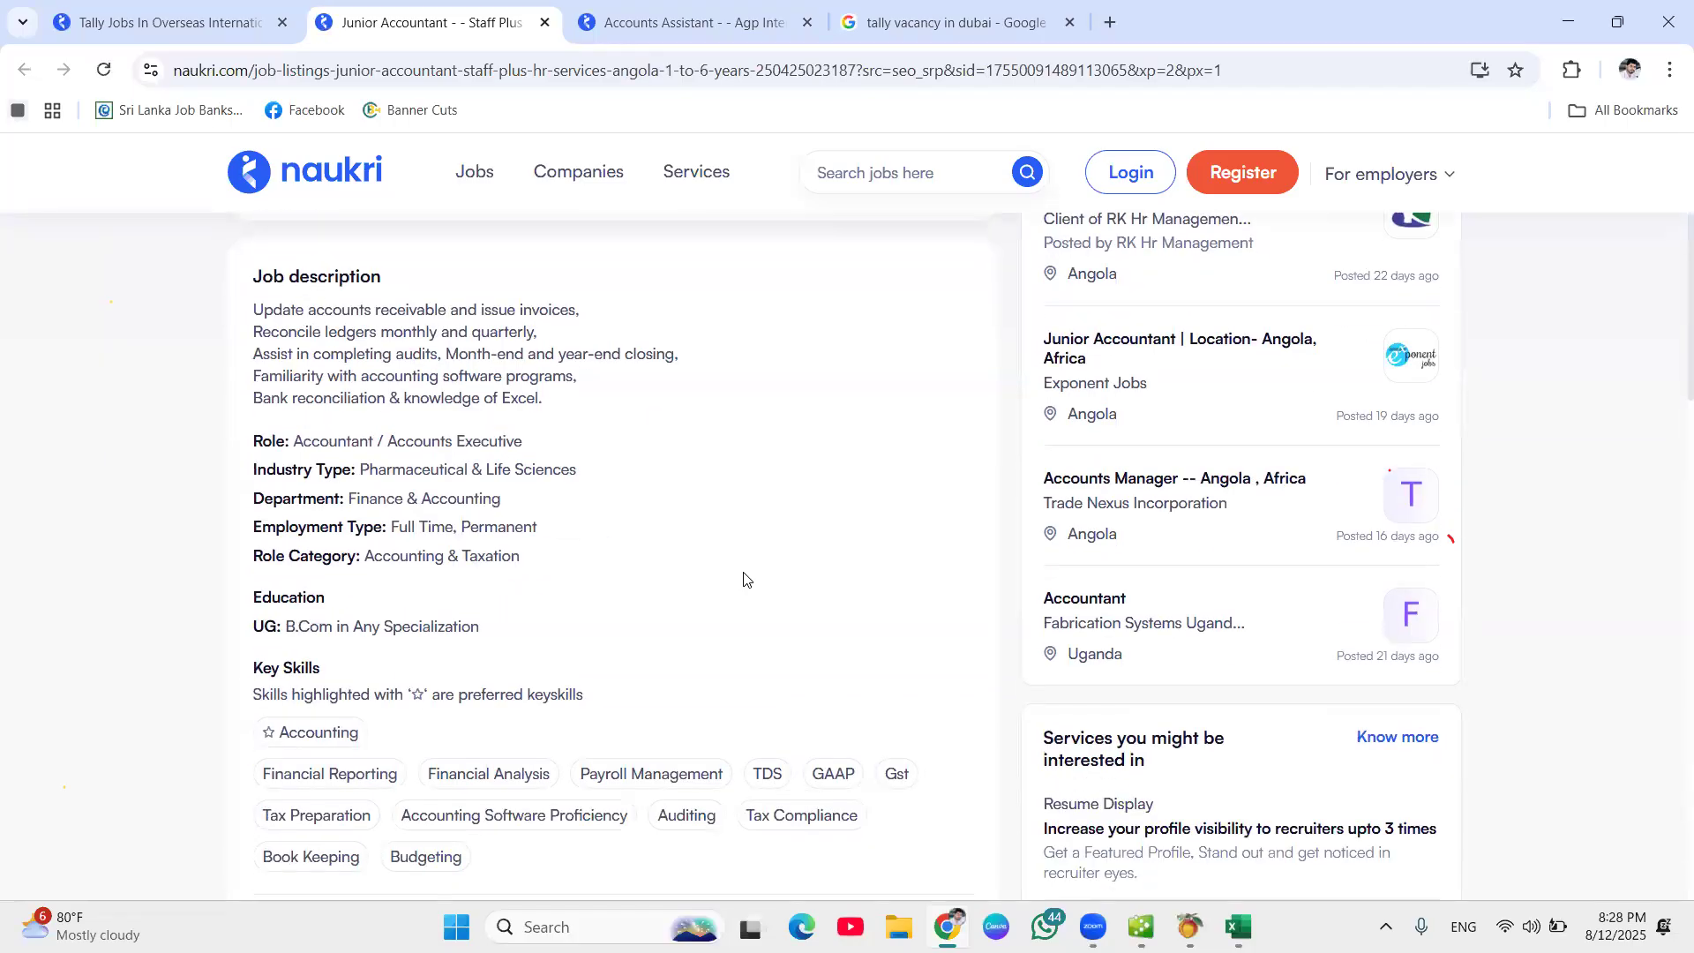
{"action": "scroll", "coordinate": [744, 578], "scroll_direction": "down", "scroll_amount": 2}
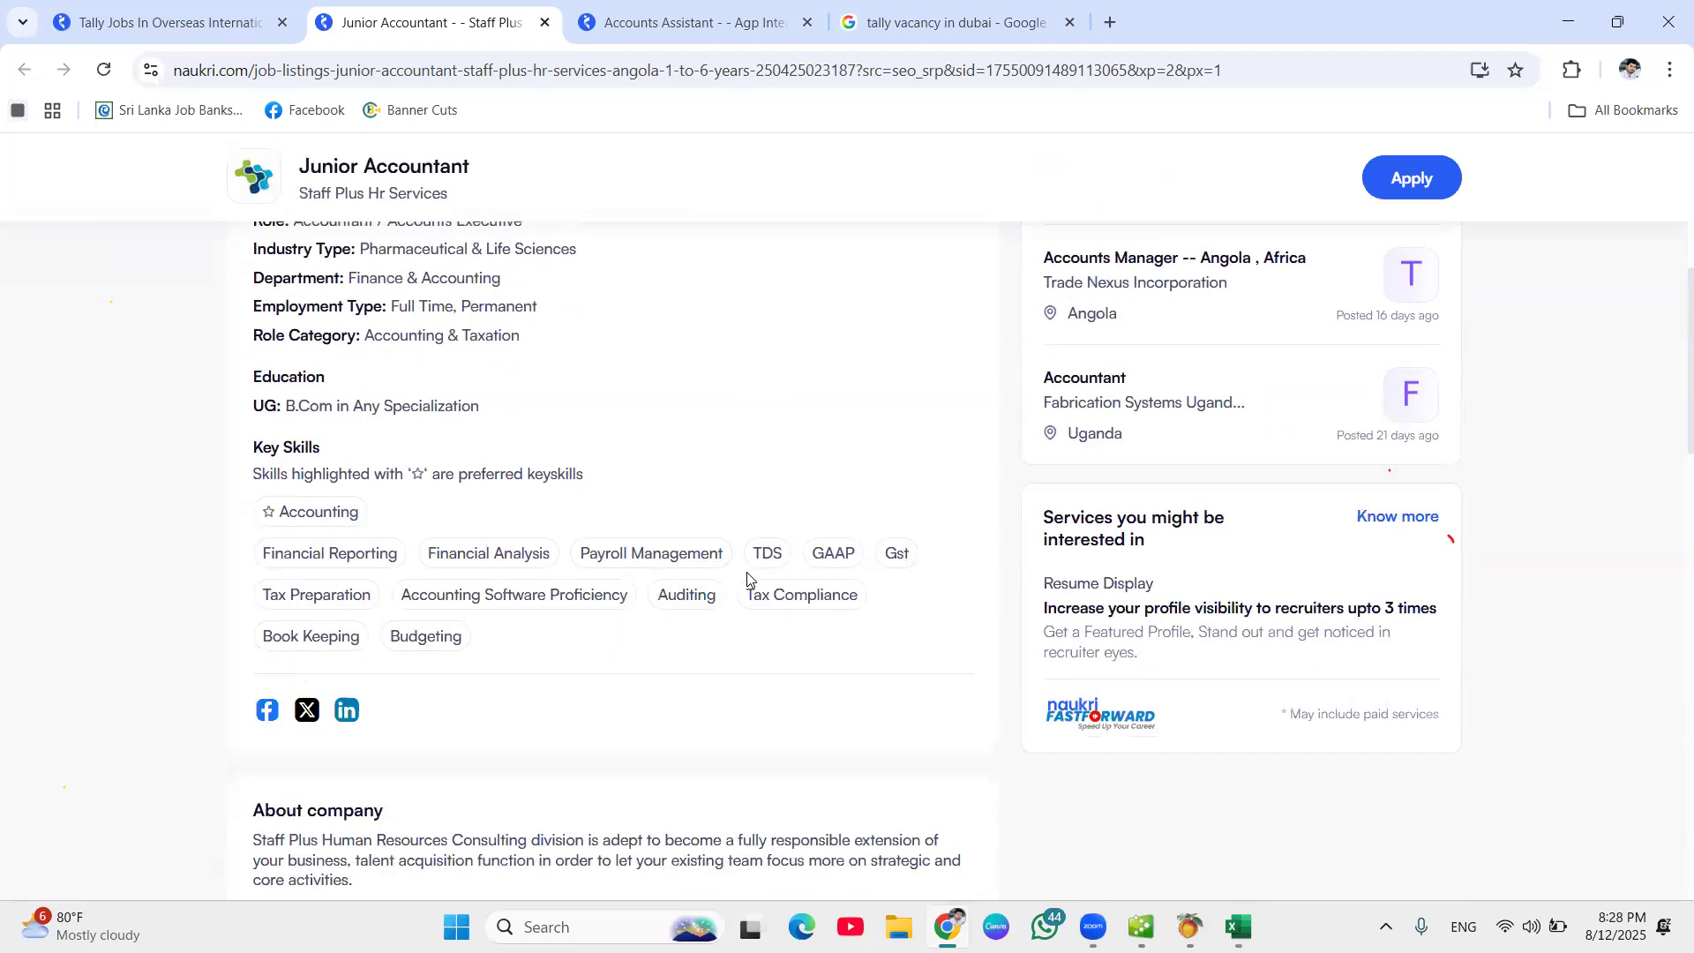
{"action": "scroll", "coordinate": [746, 572], "scroll_direction": "up", "scroll_amount": 2}
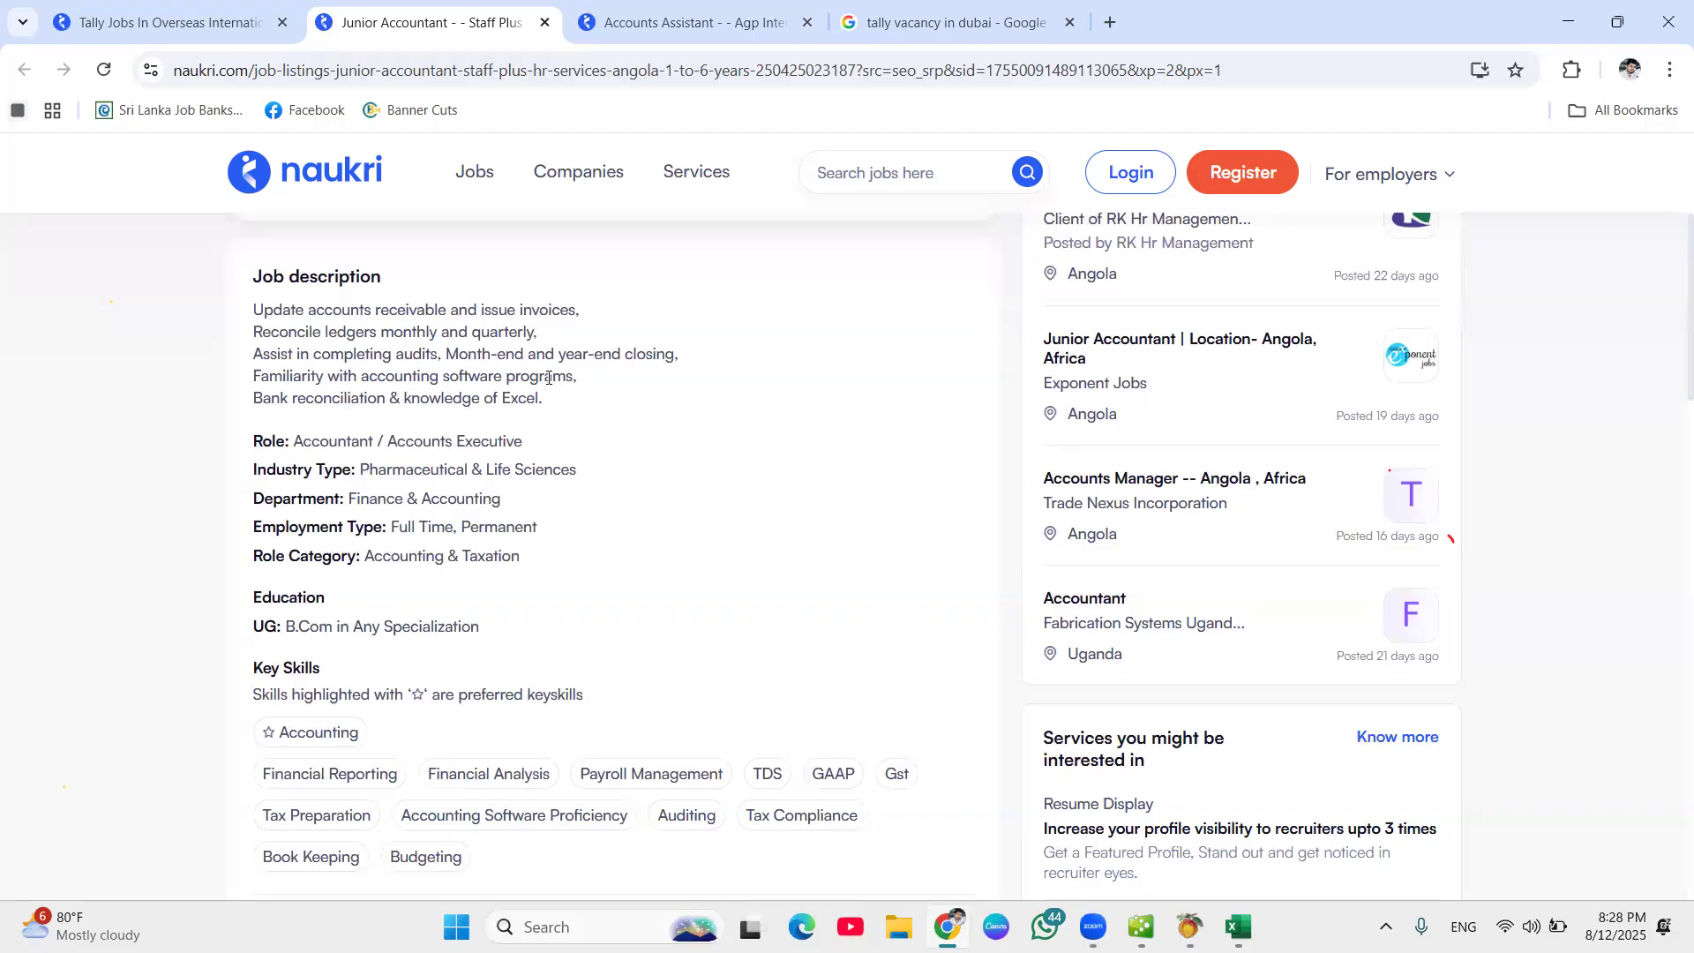
{"action": "left_click", "coordinate": [225, 24]}
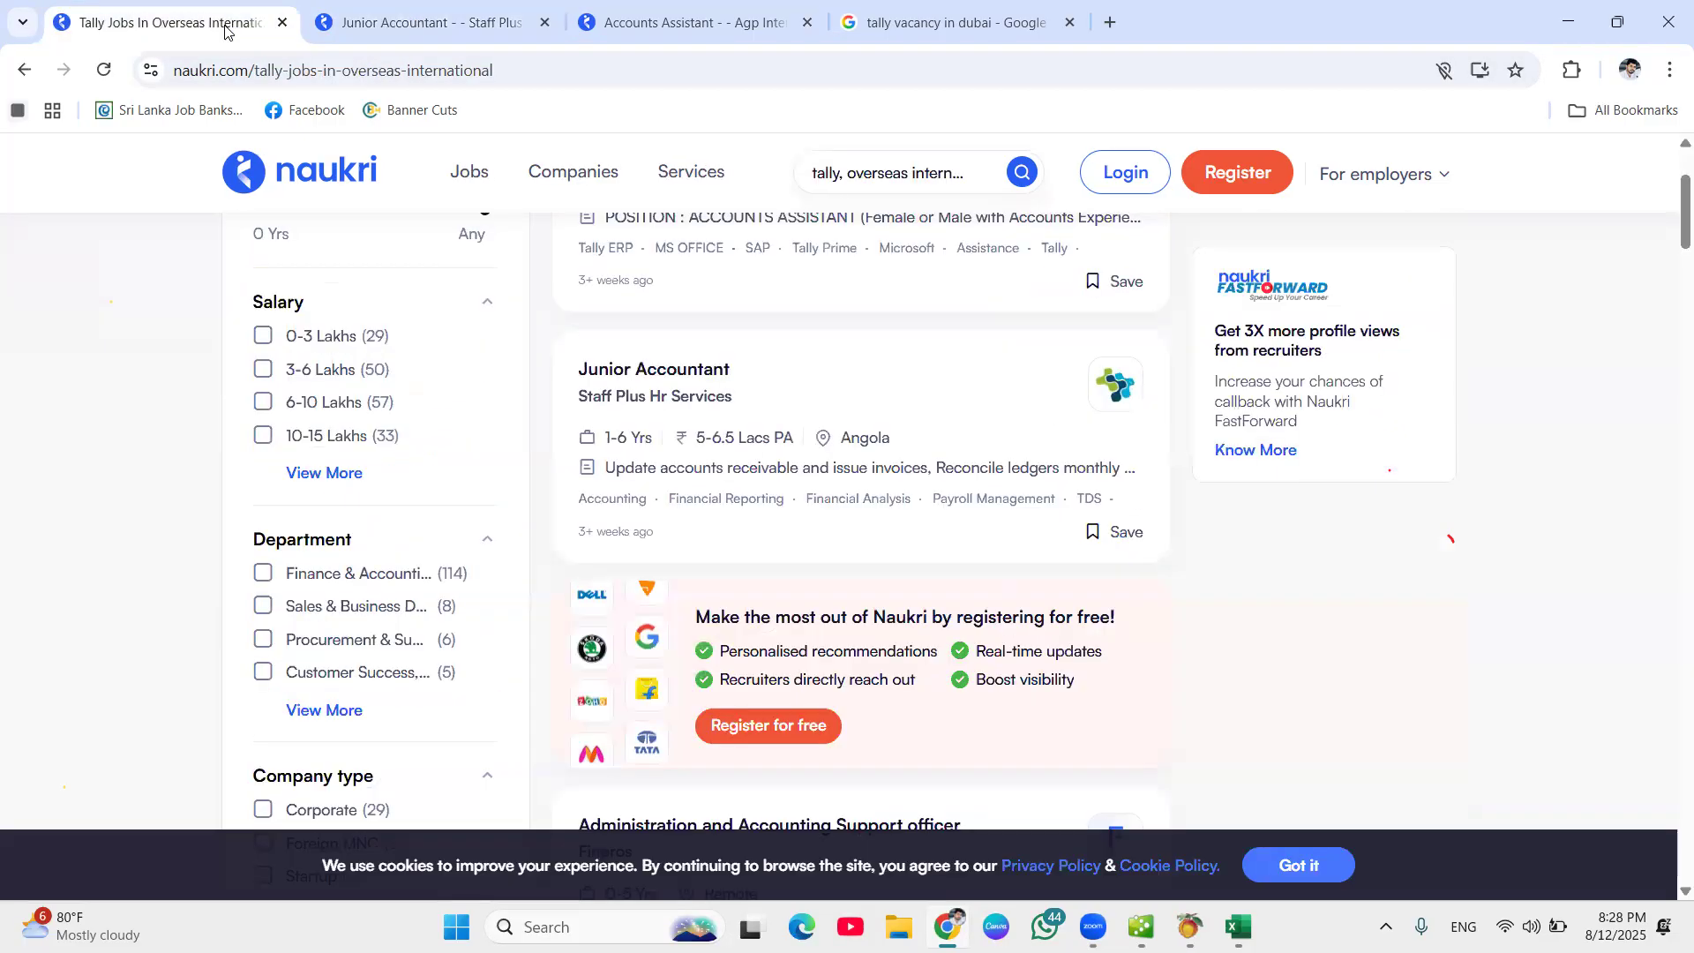
Read the Finpros Administration and Accounting Support officer posting for Cyprus, including its remuneration, then close it.
{"action": "scroll", "coordinate": [832, 518], "scroll_direction": "down", "scroll_amount": 6}
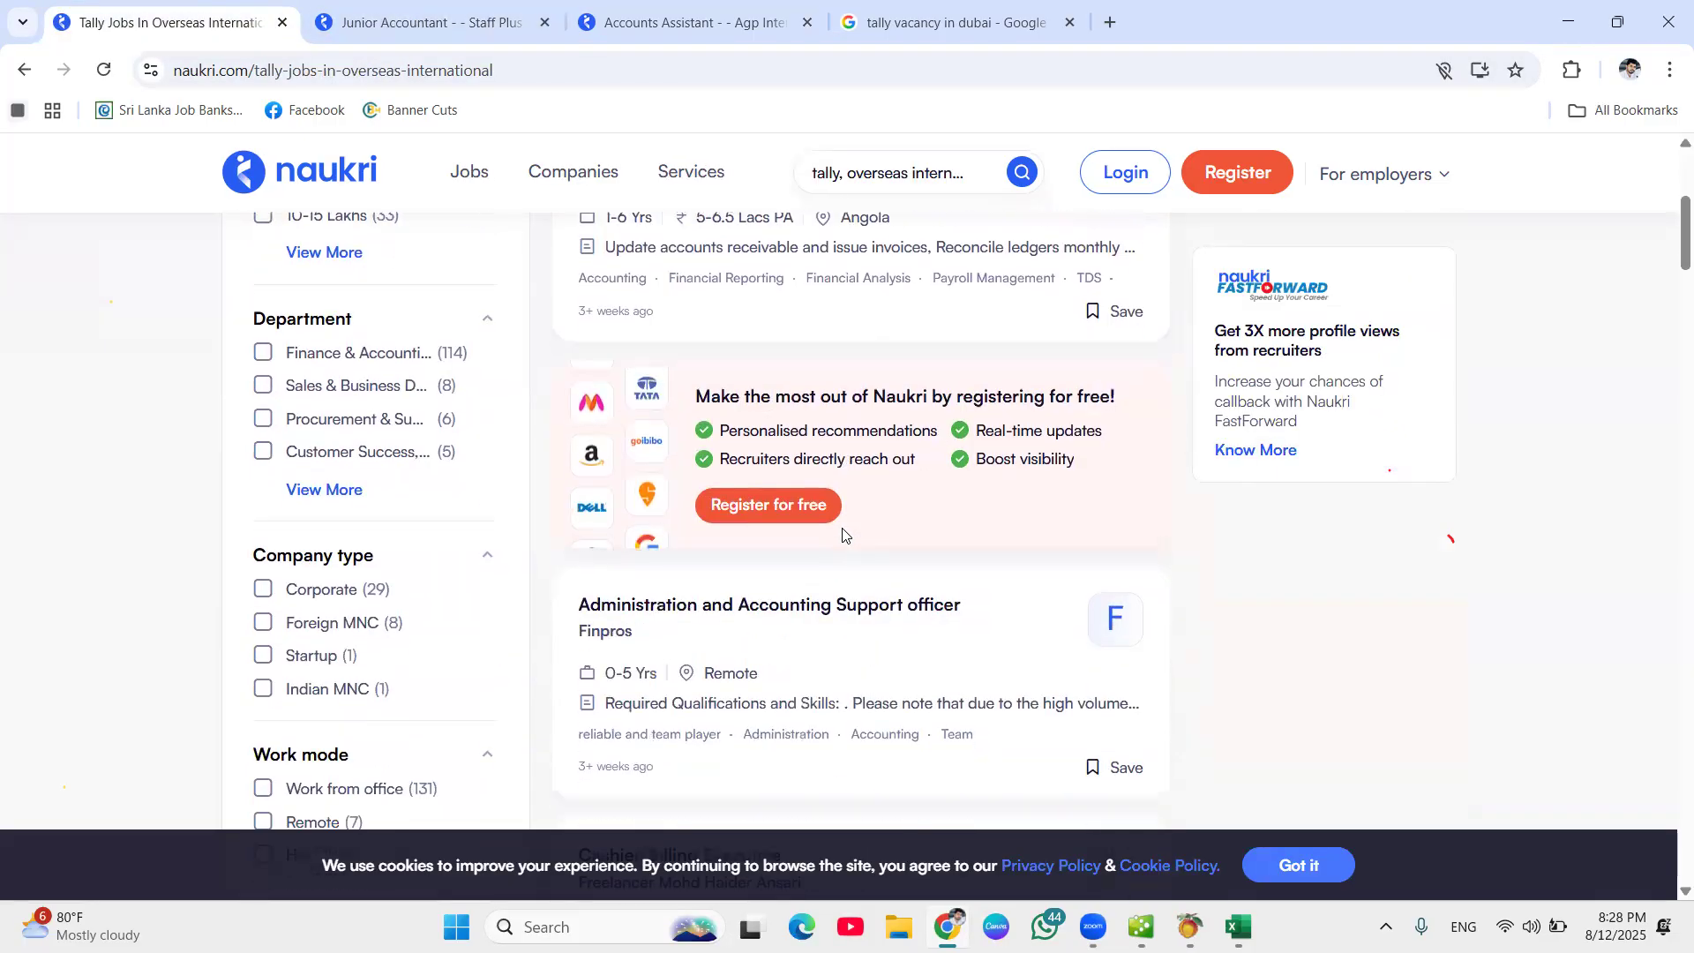
{"action": "left_click", "coordinate": [805, 380]}
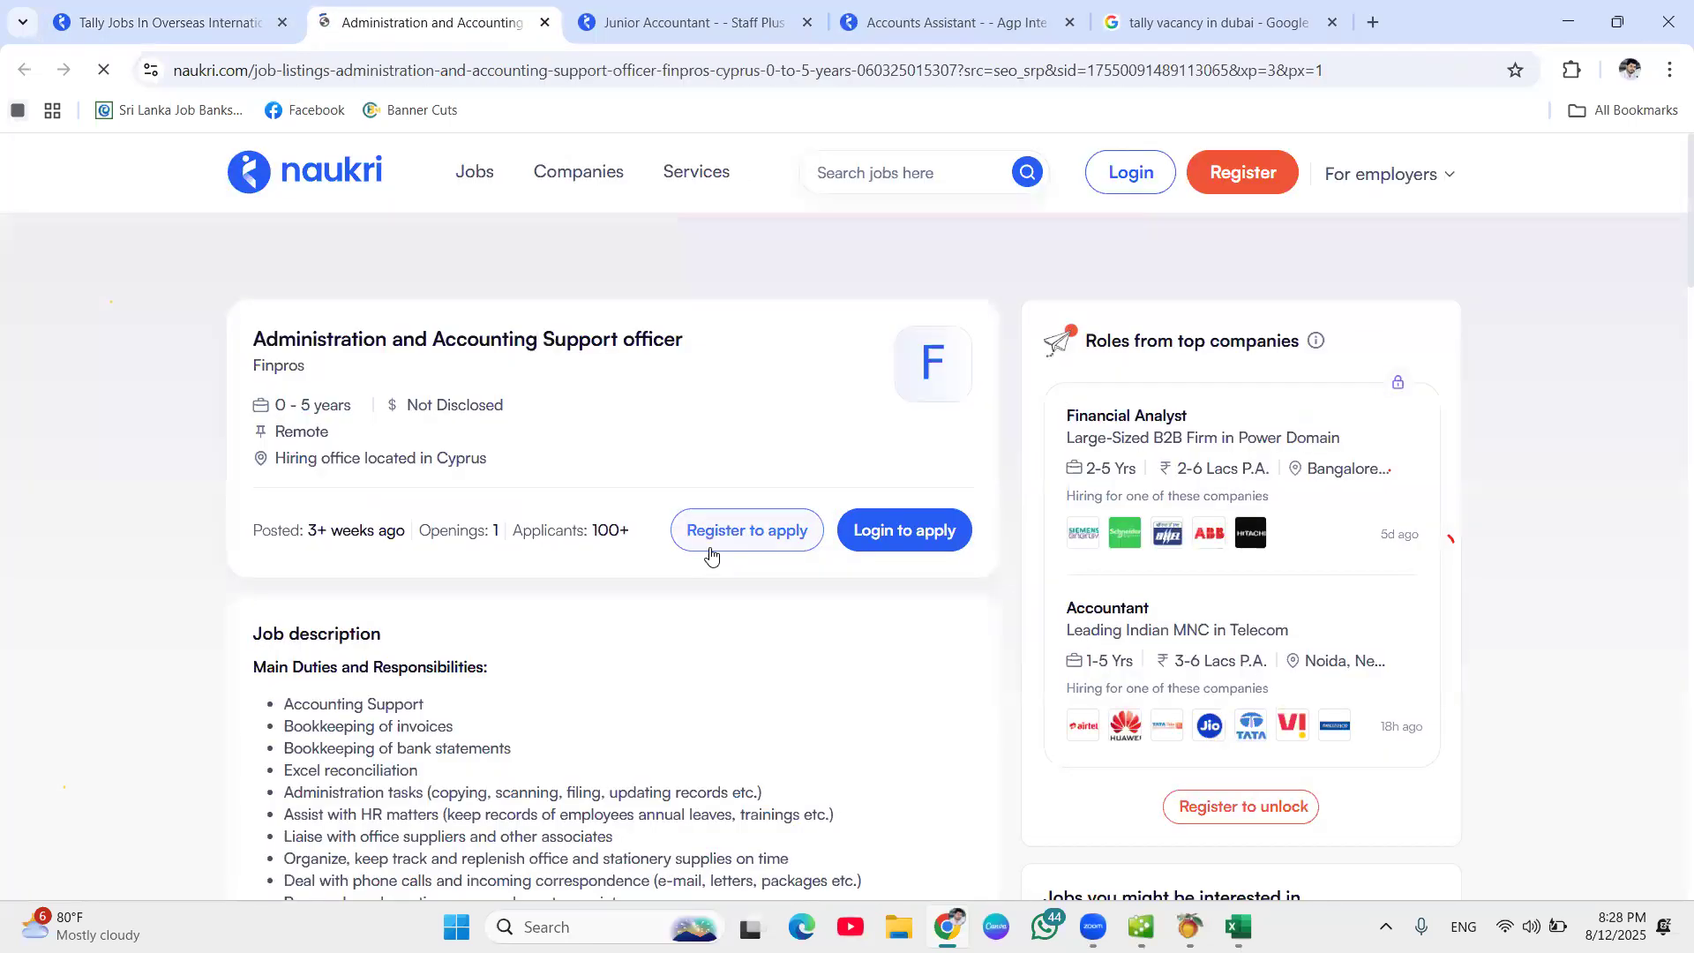
{"action": "scroll", "coordinate": [698, 576], "scroll_direction": "down", "scroll_amount": 1}
{"action": "scroll", "coordinate": [698, 576], "scroll_direction": "down", "scroll_amount": 3}
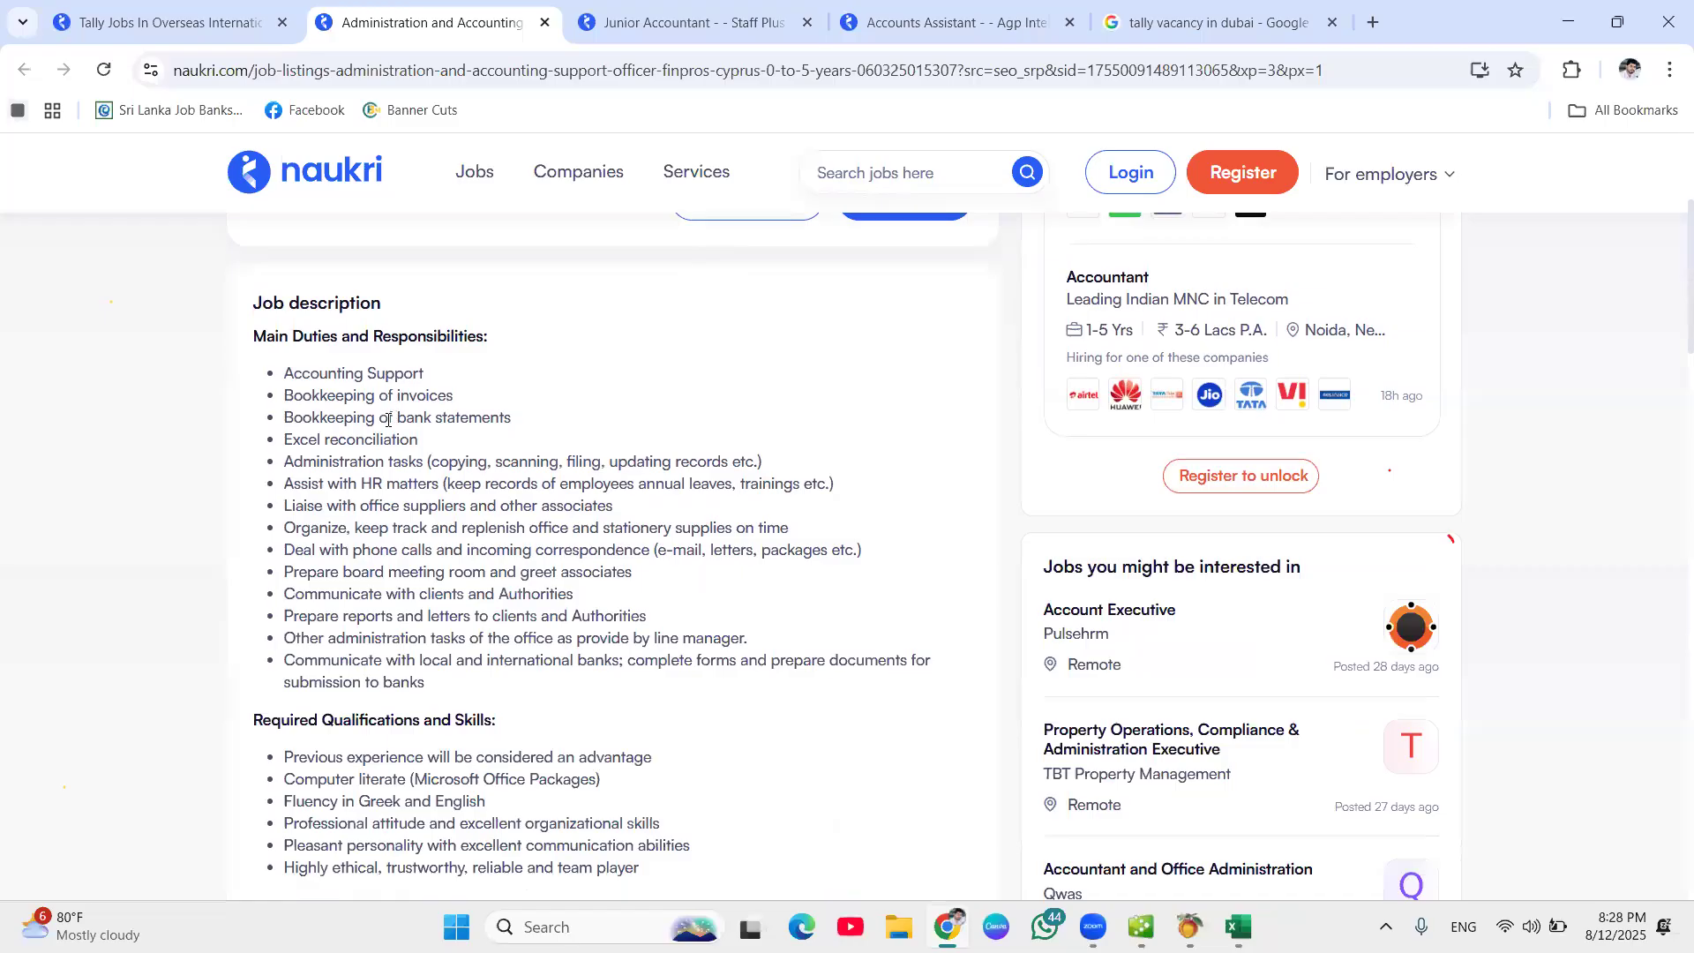
{"action": "scroll", "coordinate": [418, 452], "scroll_direction": "down", "scroll_amount": 1}
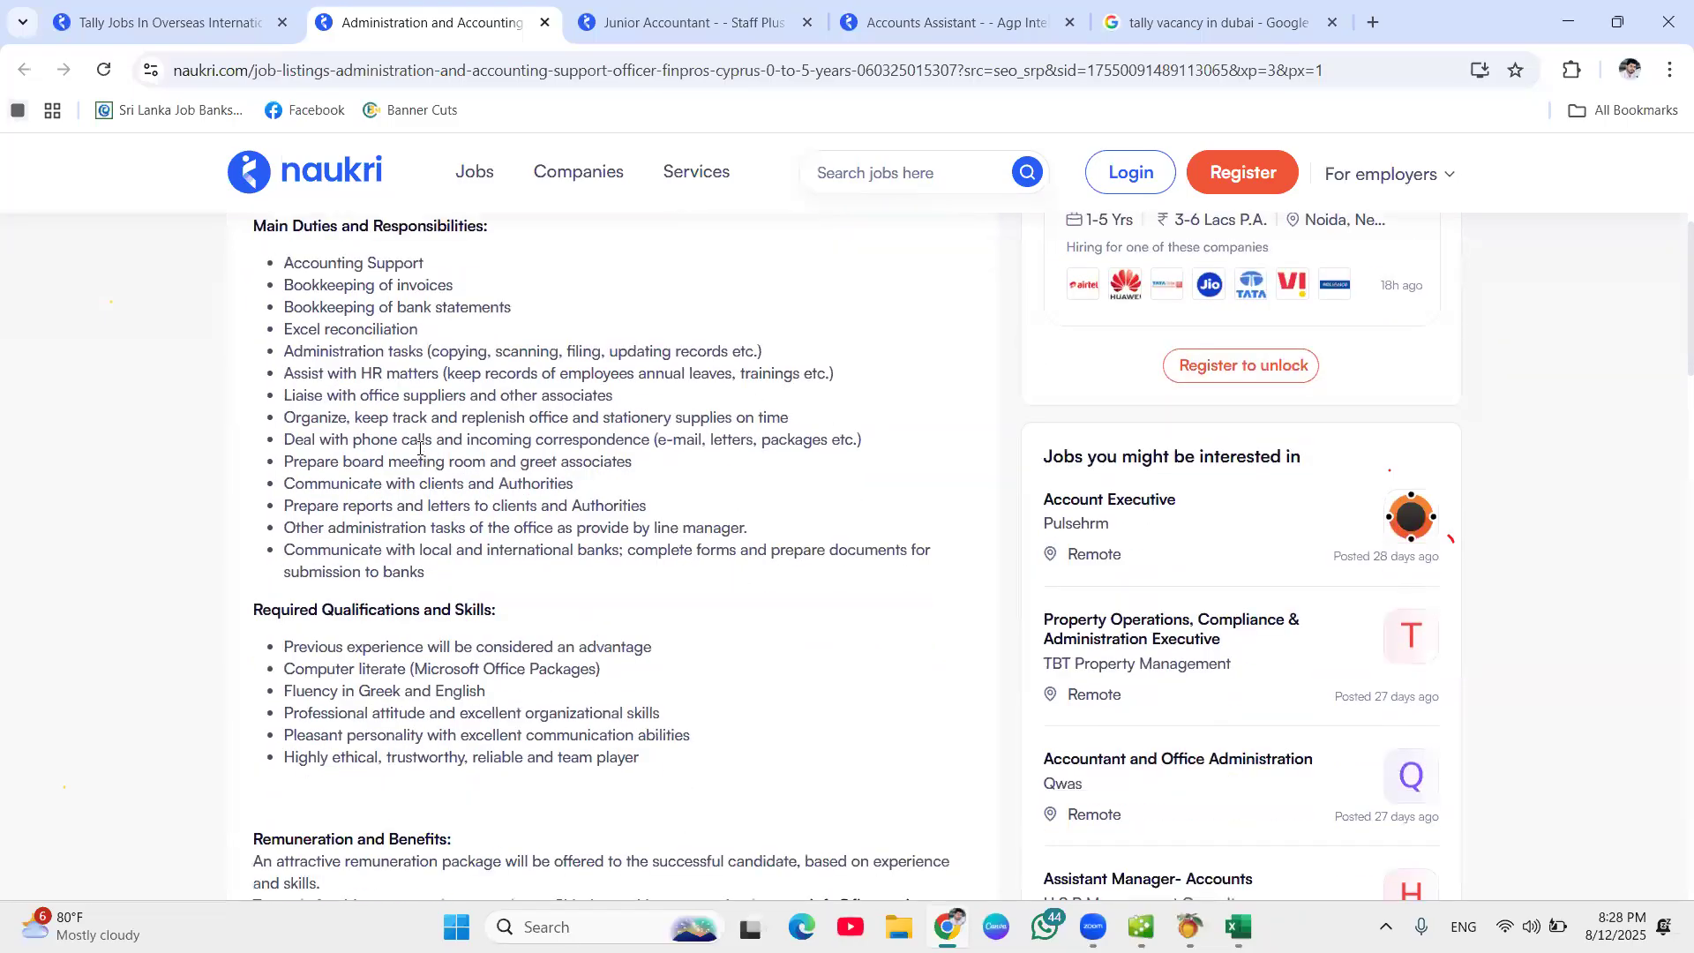
{"action": "scroll", "coordinate": [420, 450], "scroll_direction": "down", "scroll_amount": 2}
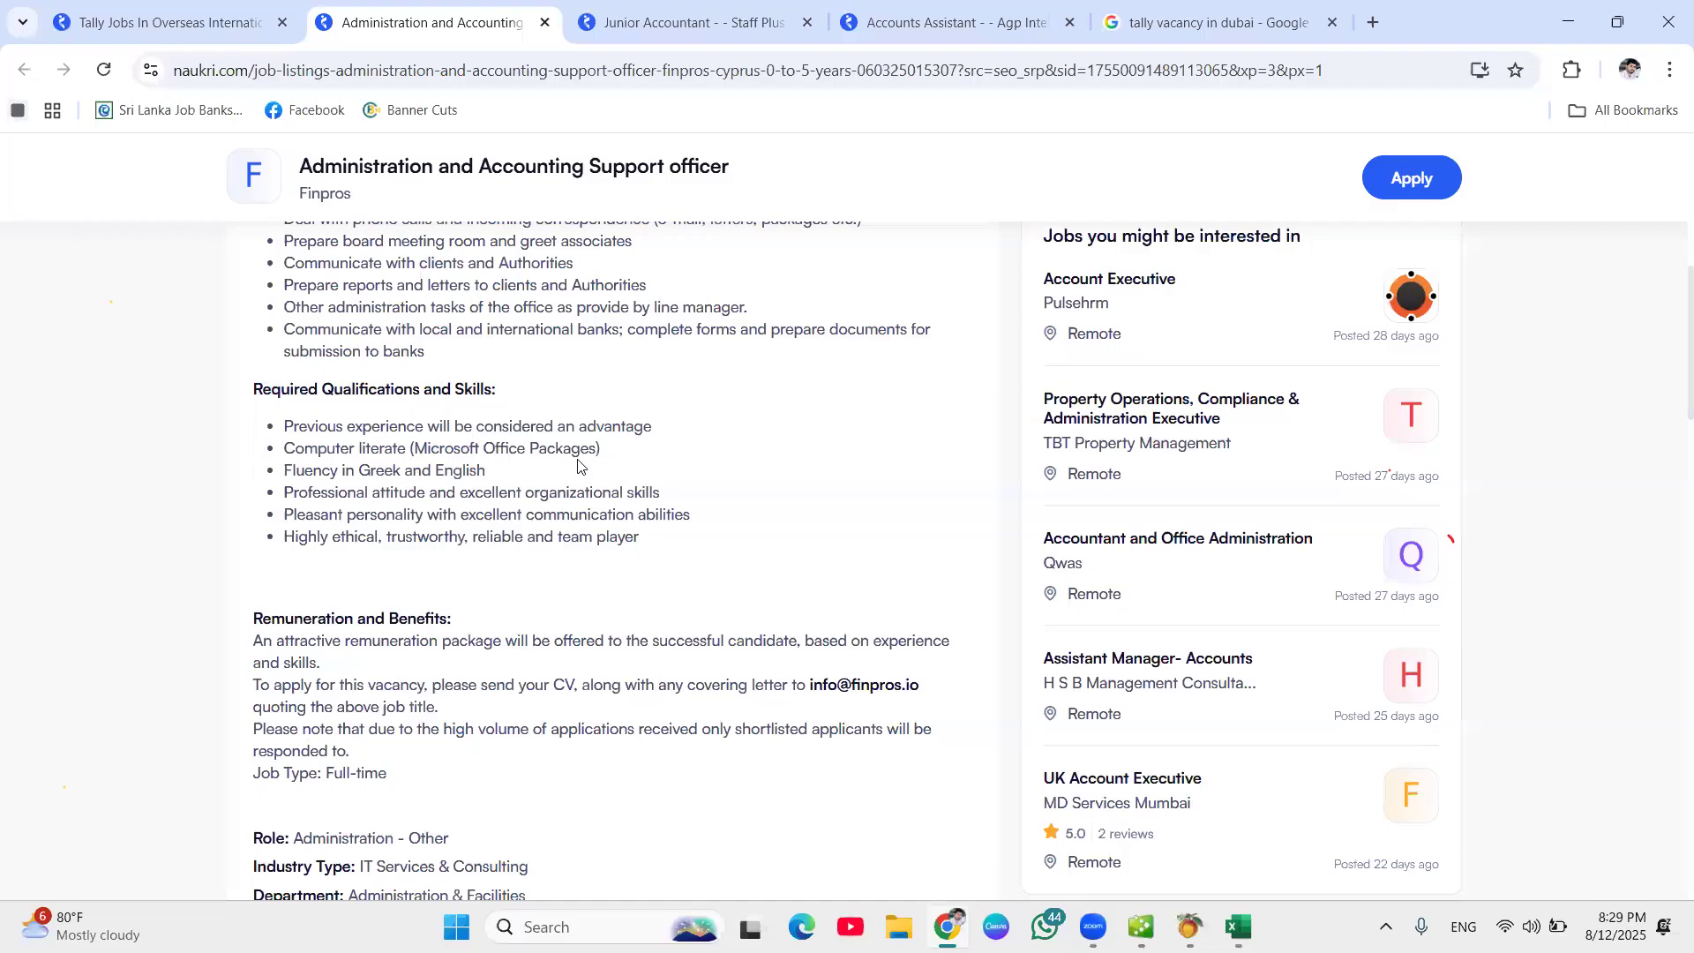
{"action": "scroll", "coordinate": [582, 457], "scroll_direction": "down", "scroll_amount": 3}
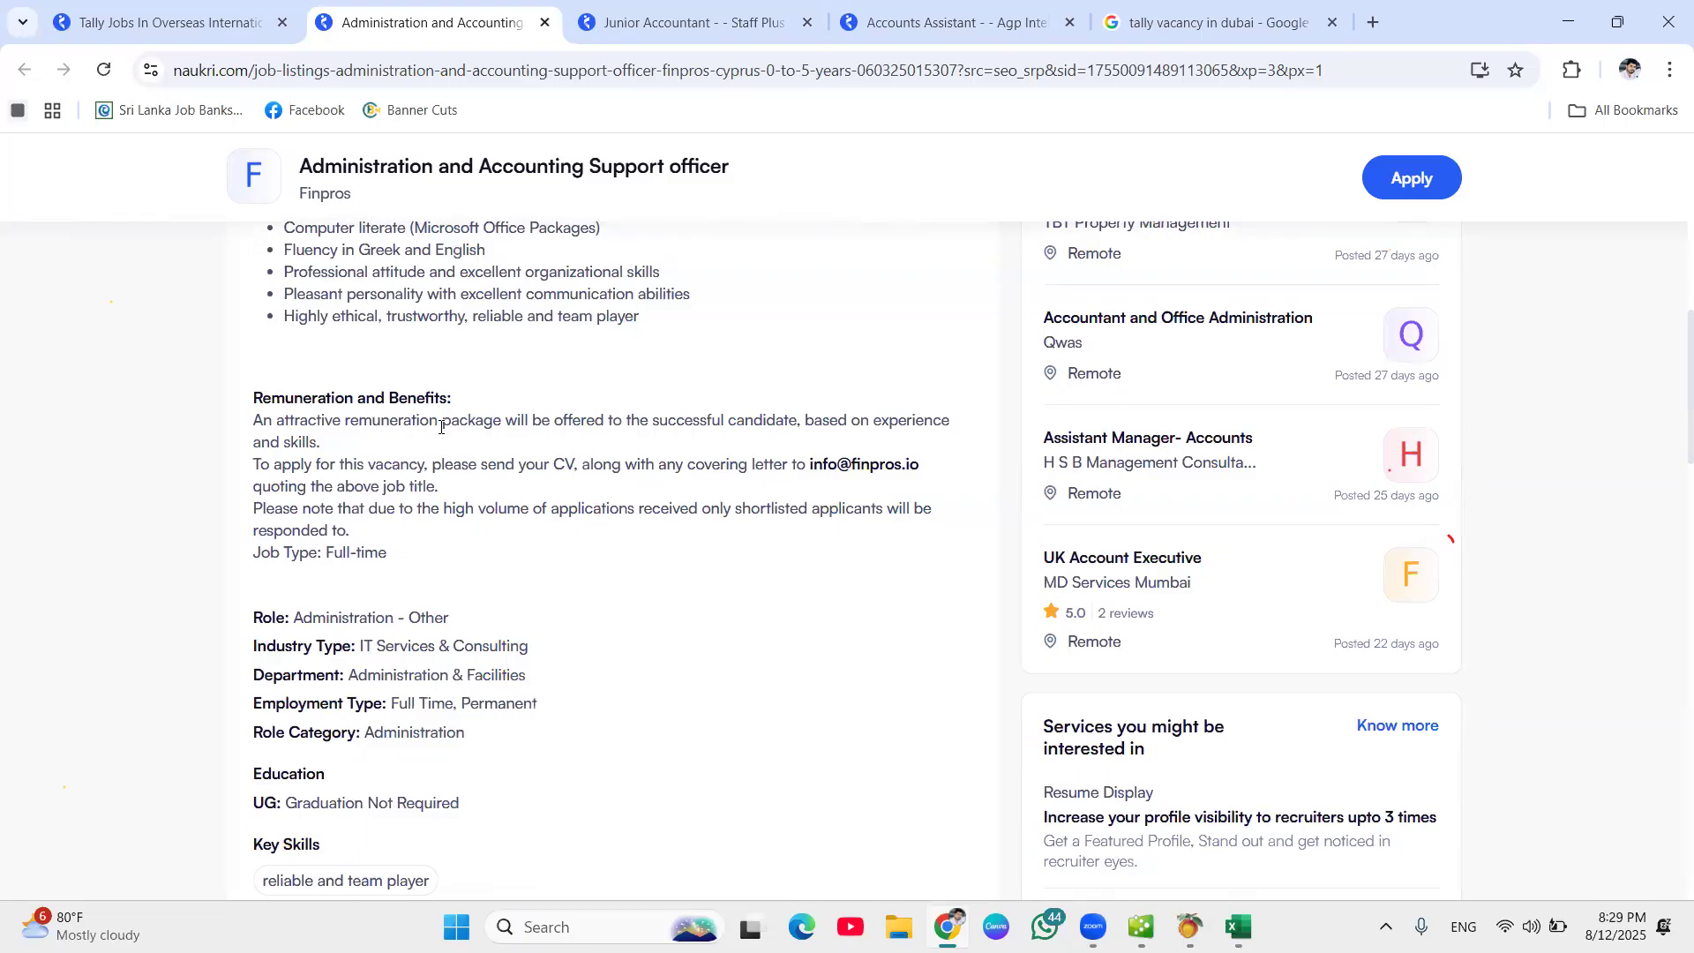
{"action": "left_click_drag", "start_coordinate": [252, 421], "coordinate": [528, 429]}
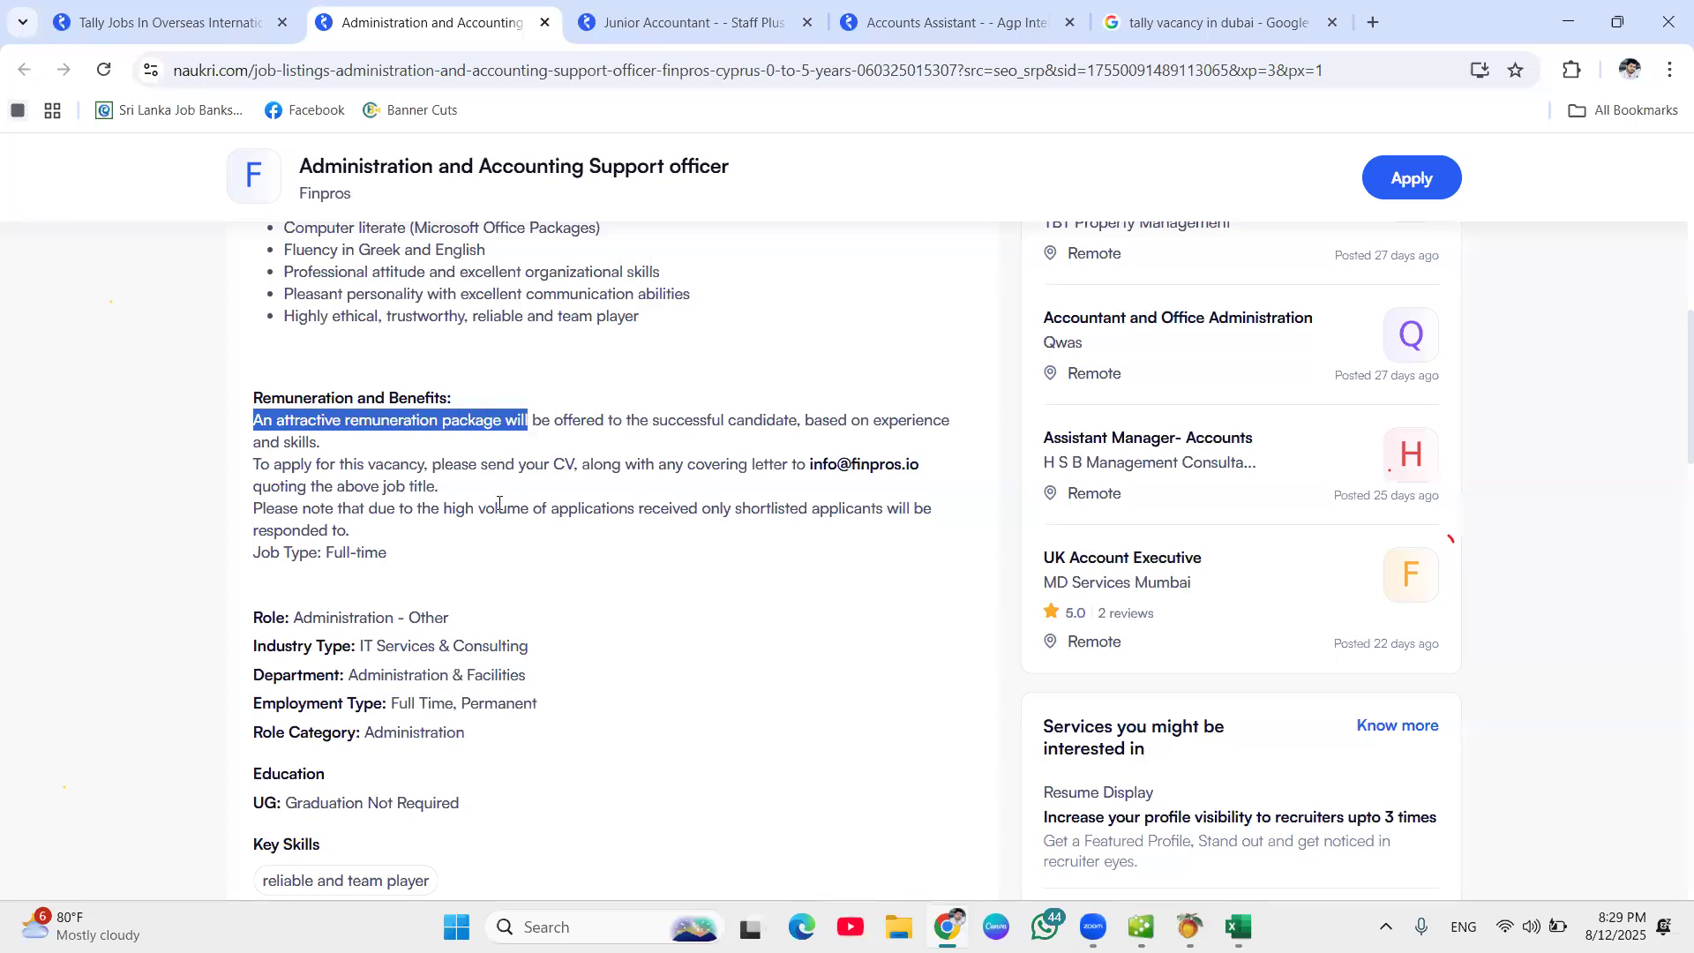
{"action": "scroll", "coordinate": [499, 503], "scroll_direction": "up", "scroll_amount": 2}
{"action": "scroll", "coordinate": [500, 499], "scroll_direction": "up", "scroll_amount": 5}
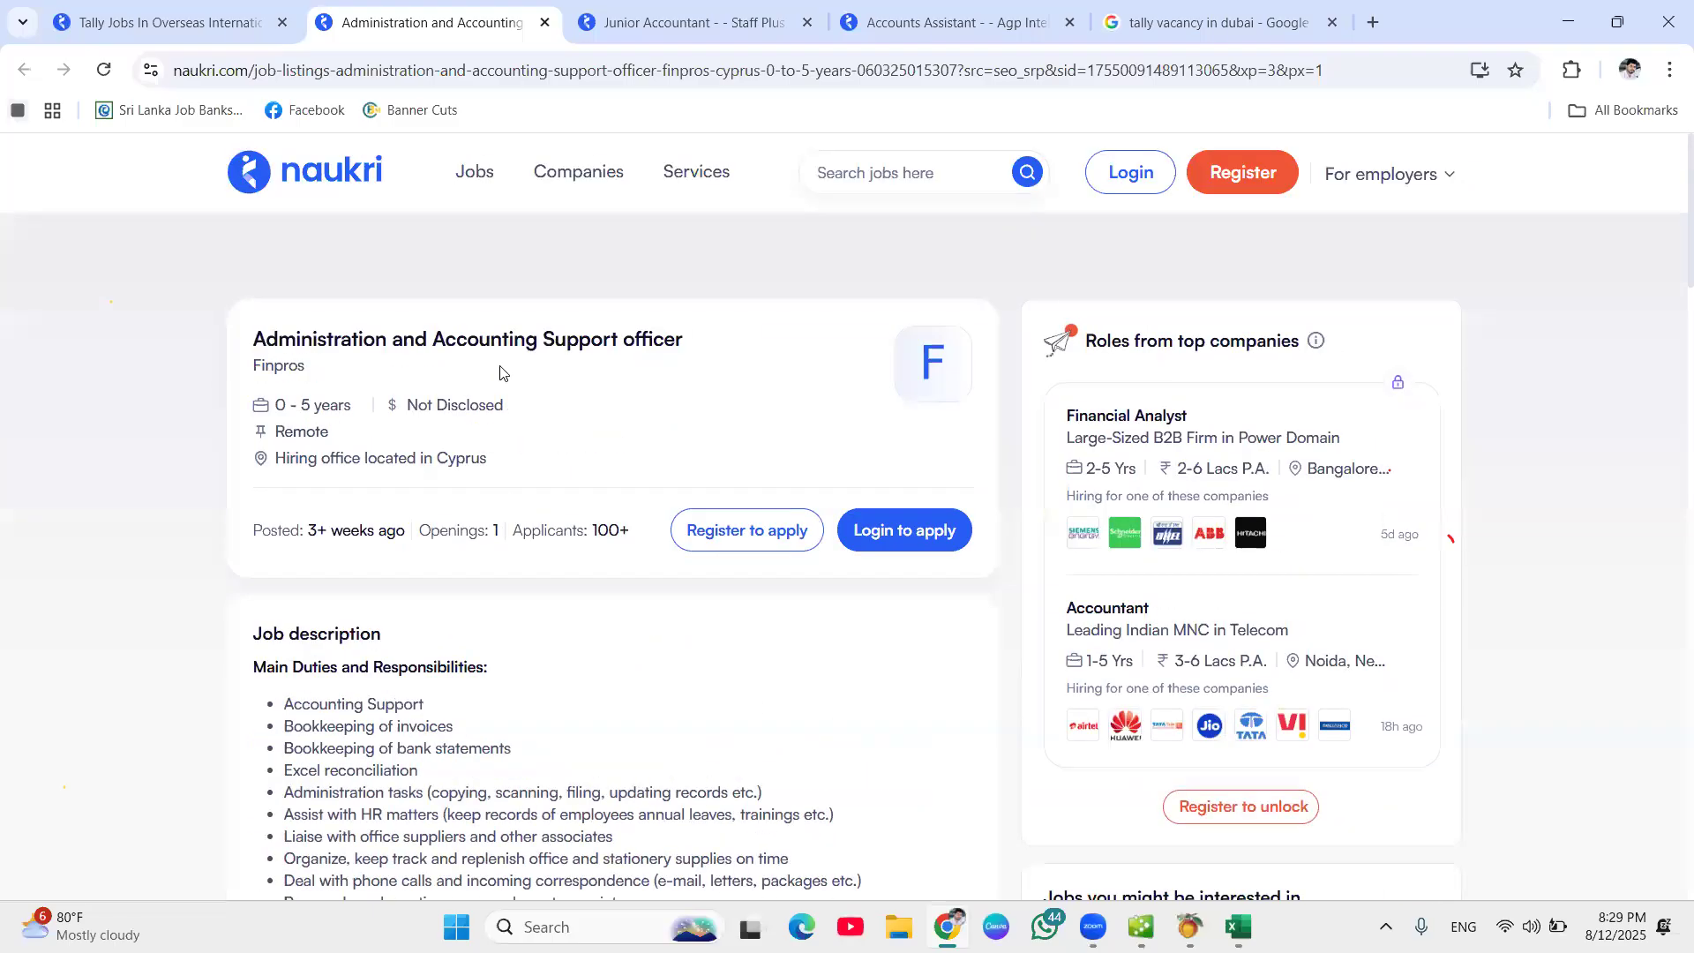
{"action": "left_click", "coordinate": [544, 24]}
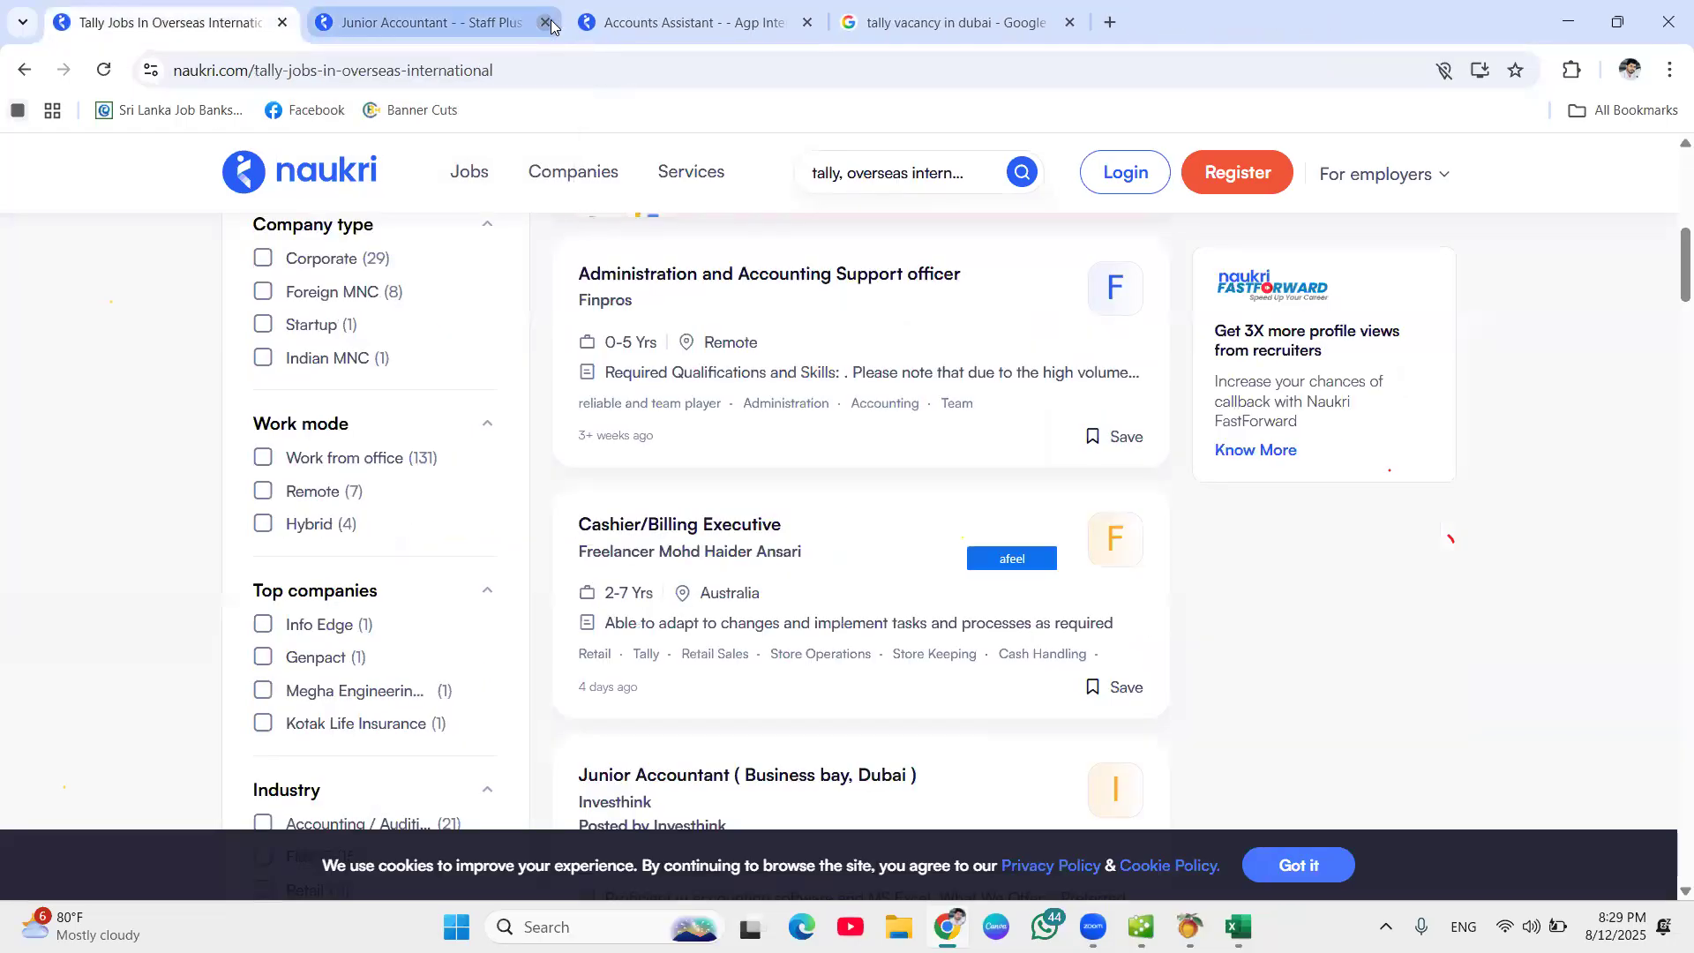
Close the Junior Accountant tab and open Vista Global's Accountant (Tally & Zoho Books Experience) job in the Dubai results.
{"action": "left_click", "coordinate": [545, 23]}
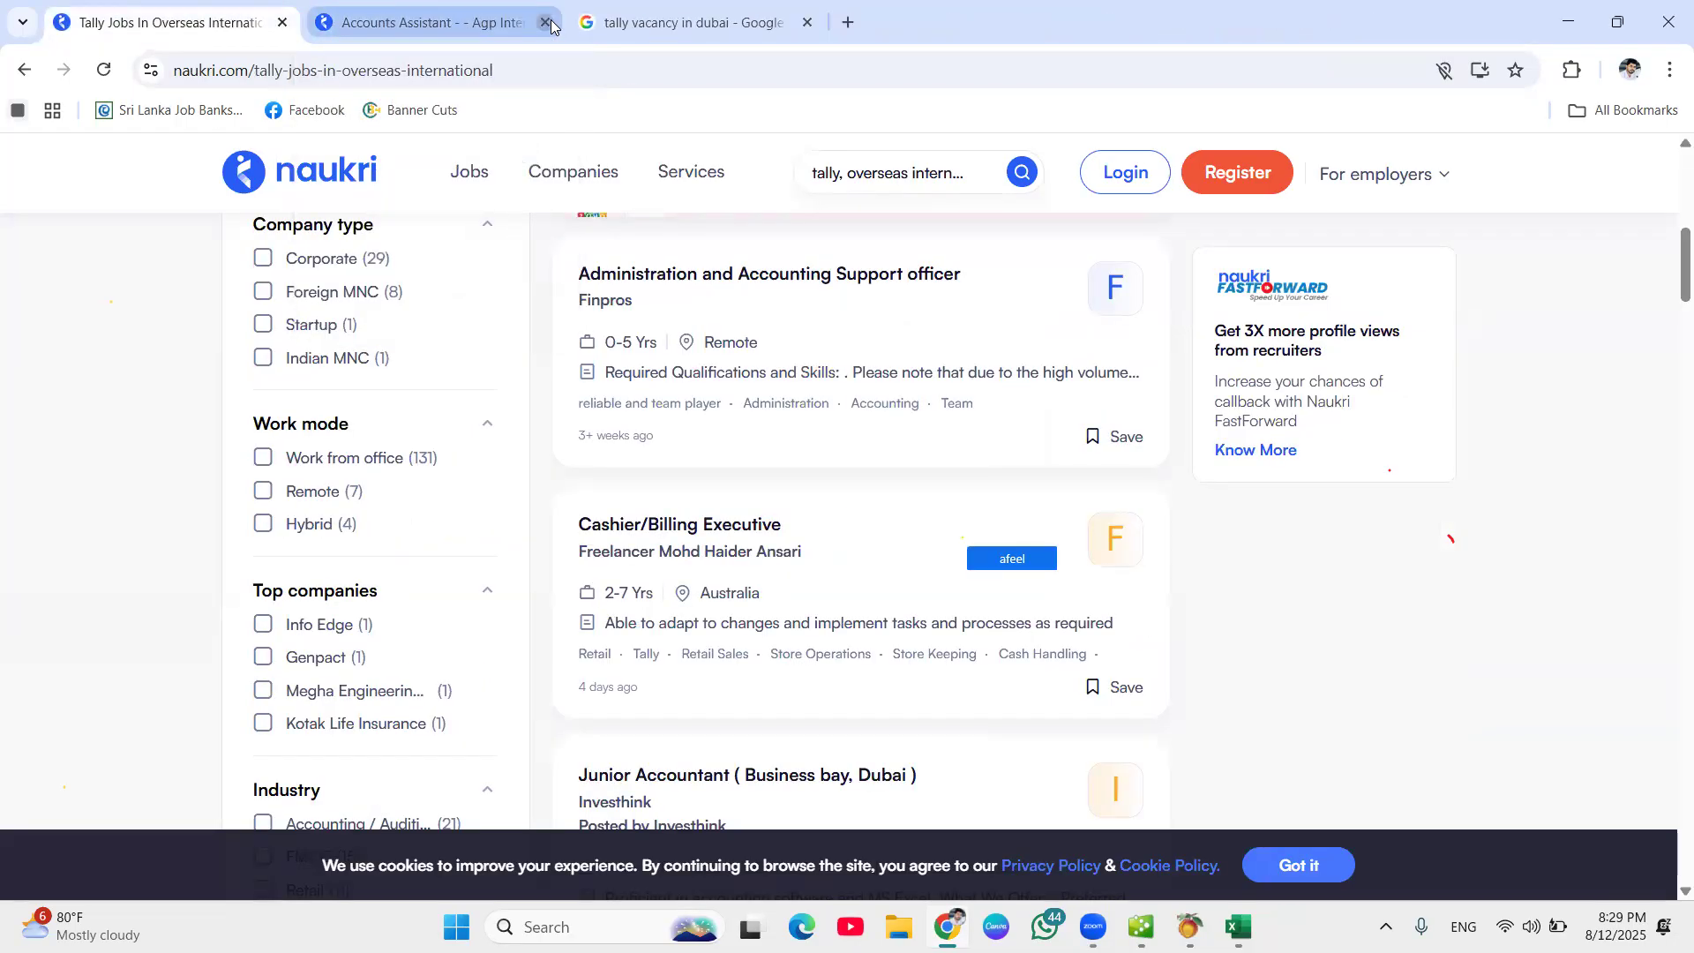
{"action": "left_click", "coordinate": [678, 27]}
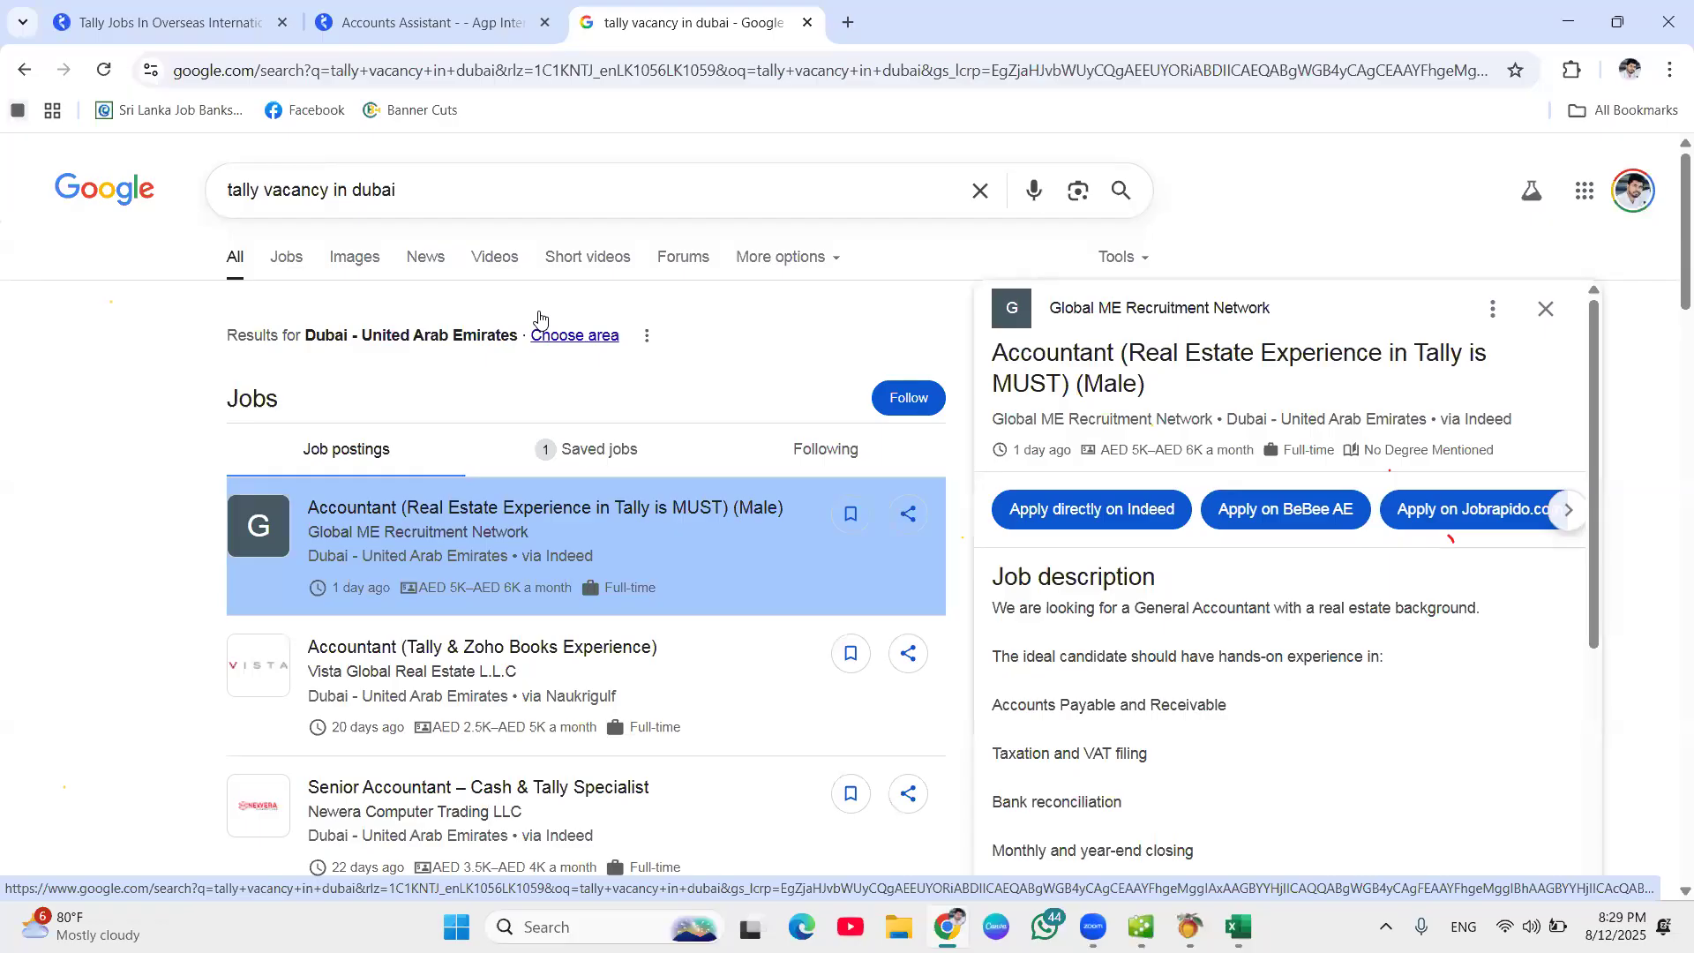
{"action": "left_click", "coordinate": [458, 545]}
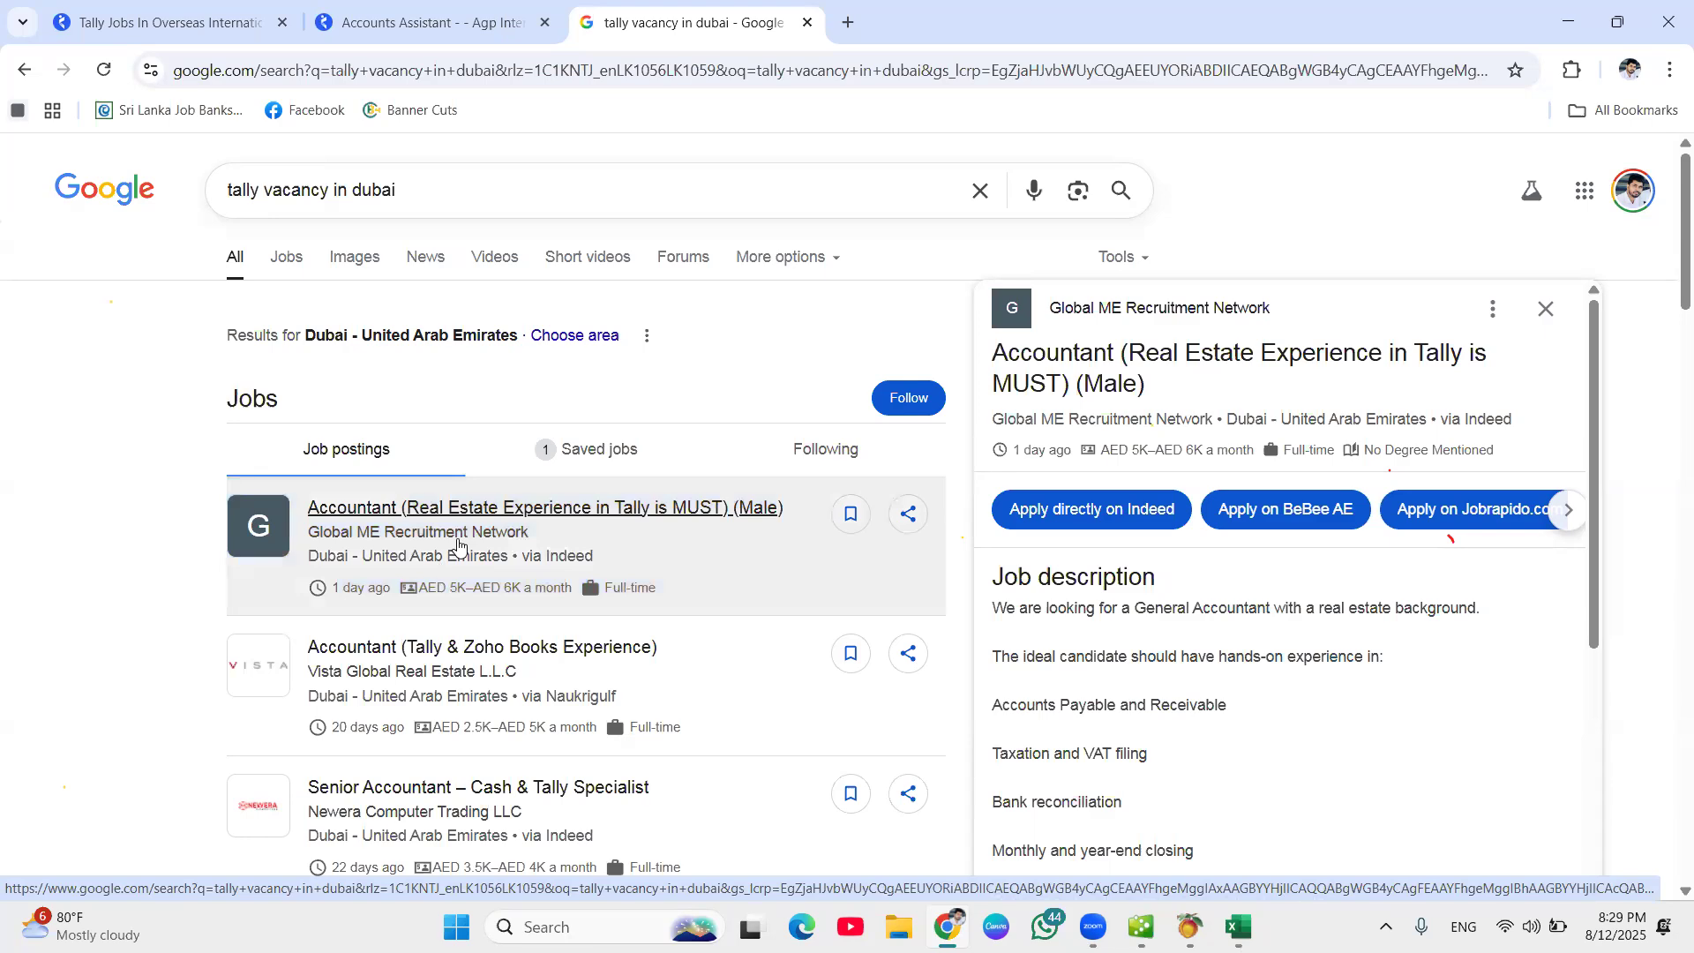
{"action": "scroll", "coordinate": [458, 537], "scroll_direction": "down", "scroll_amount": 2}
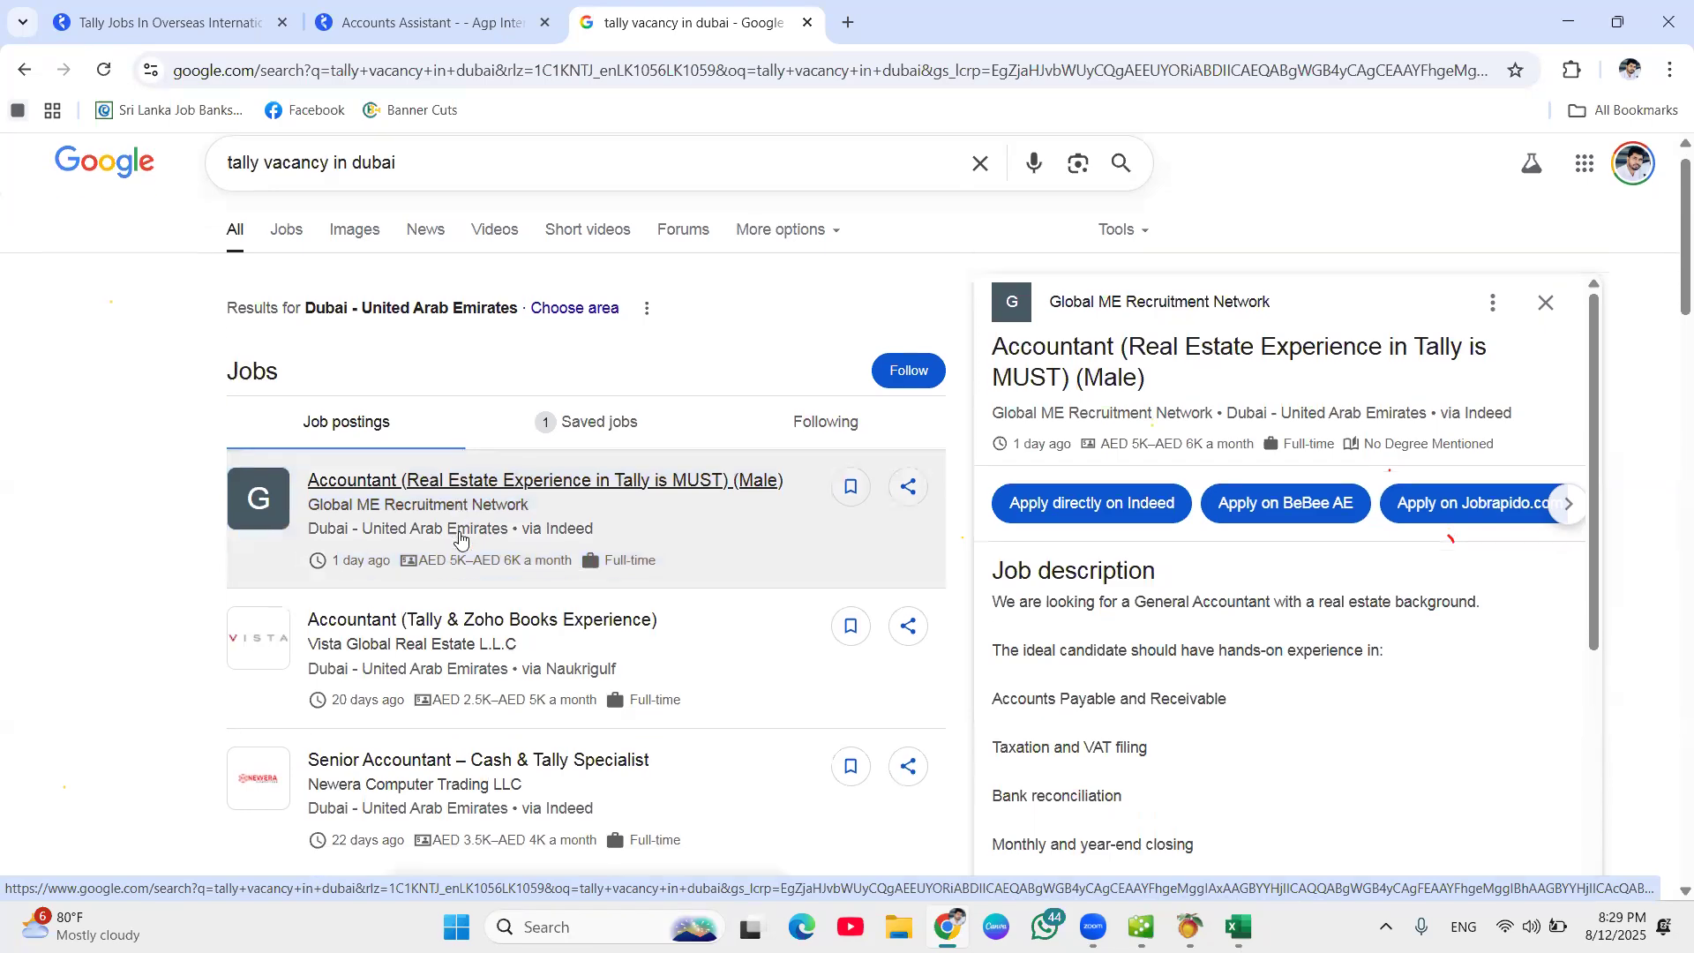
{"action": "scroll", "coordinate": [415, 529], "scroll_direction": "up", "scroll_amount": 2}
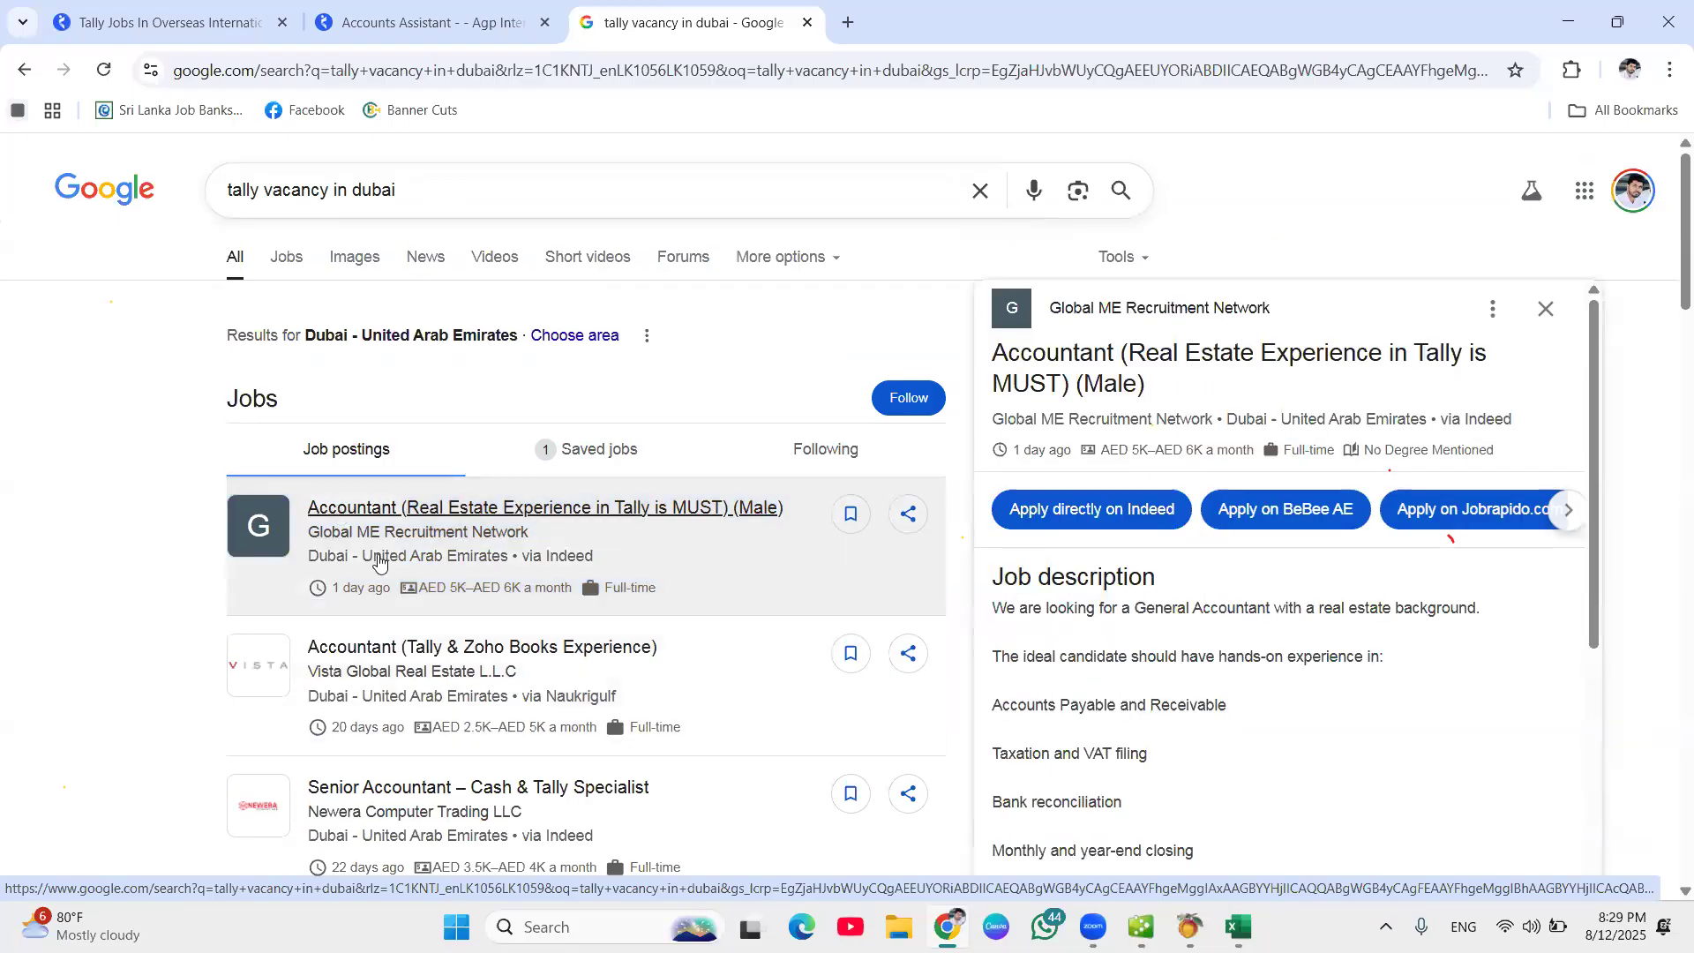
{"action": "triple_click", "coordinate": [340, 556]}
{"action": "left_click", "coordinate": [398, 655]}
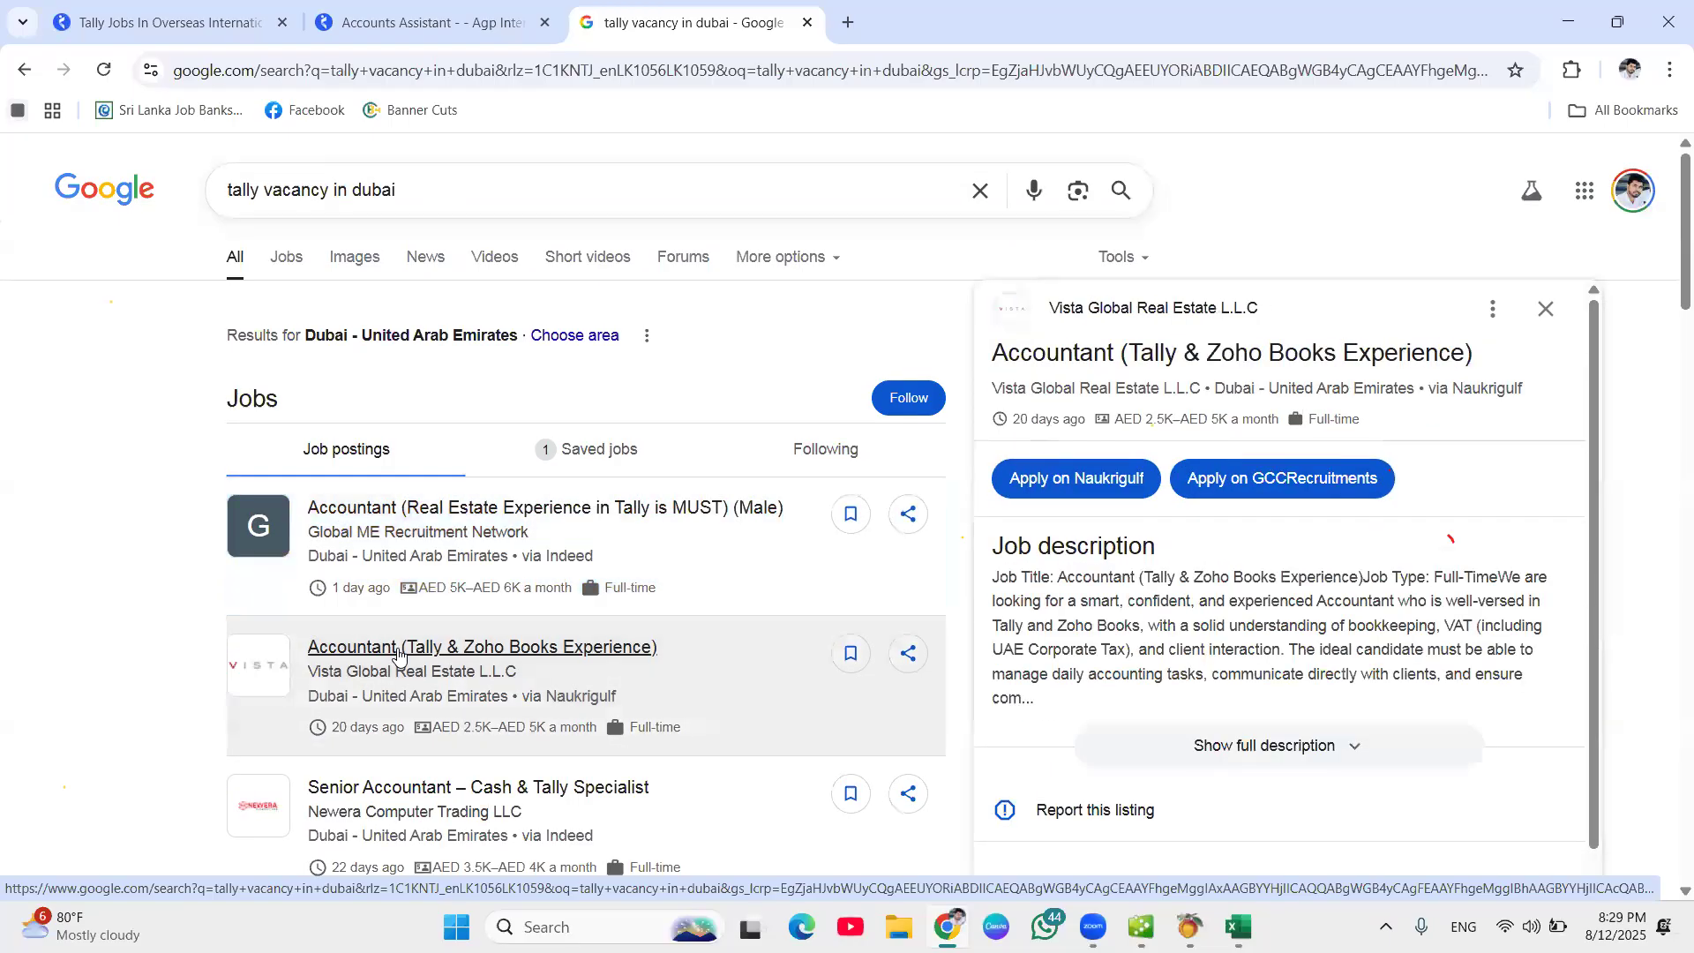
Close the Accounts Assistant and overseas Tally jobs tabs, then review the Vista Global job details.
{"action": "triple_click", "coordinate": [935, 632]}
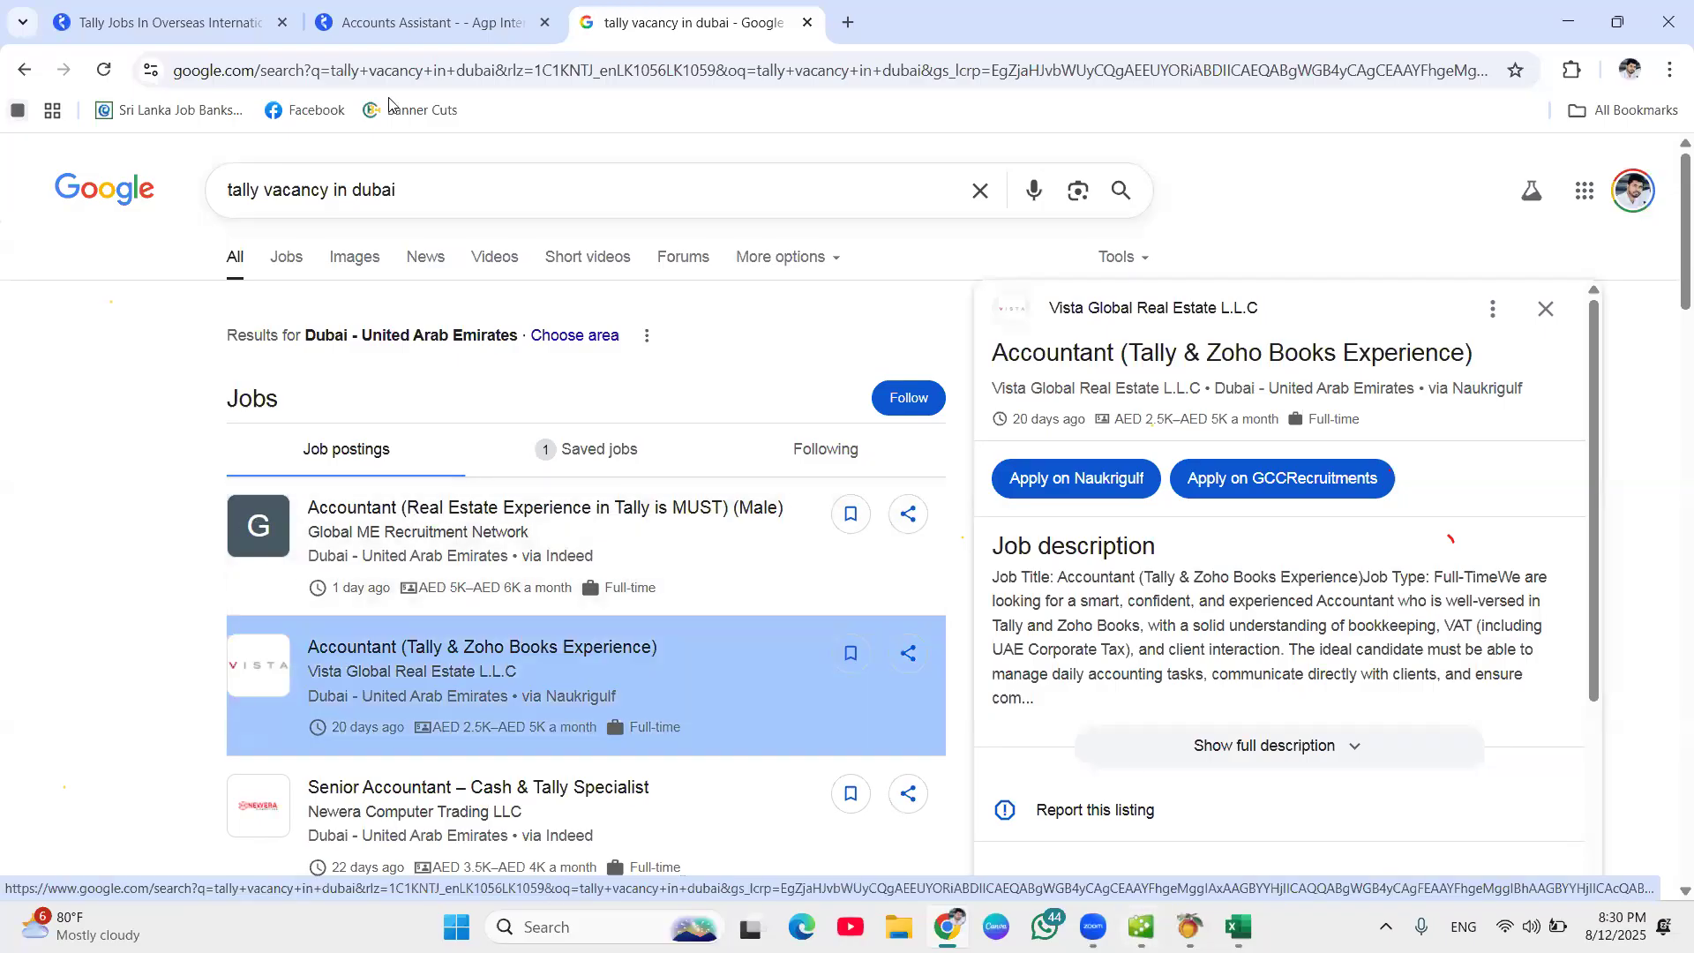
{"action": "left_click", "coordinate": [459, 23]}
{"action": "left_click", "coordinate": [541, 24]}
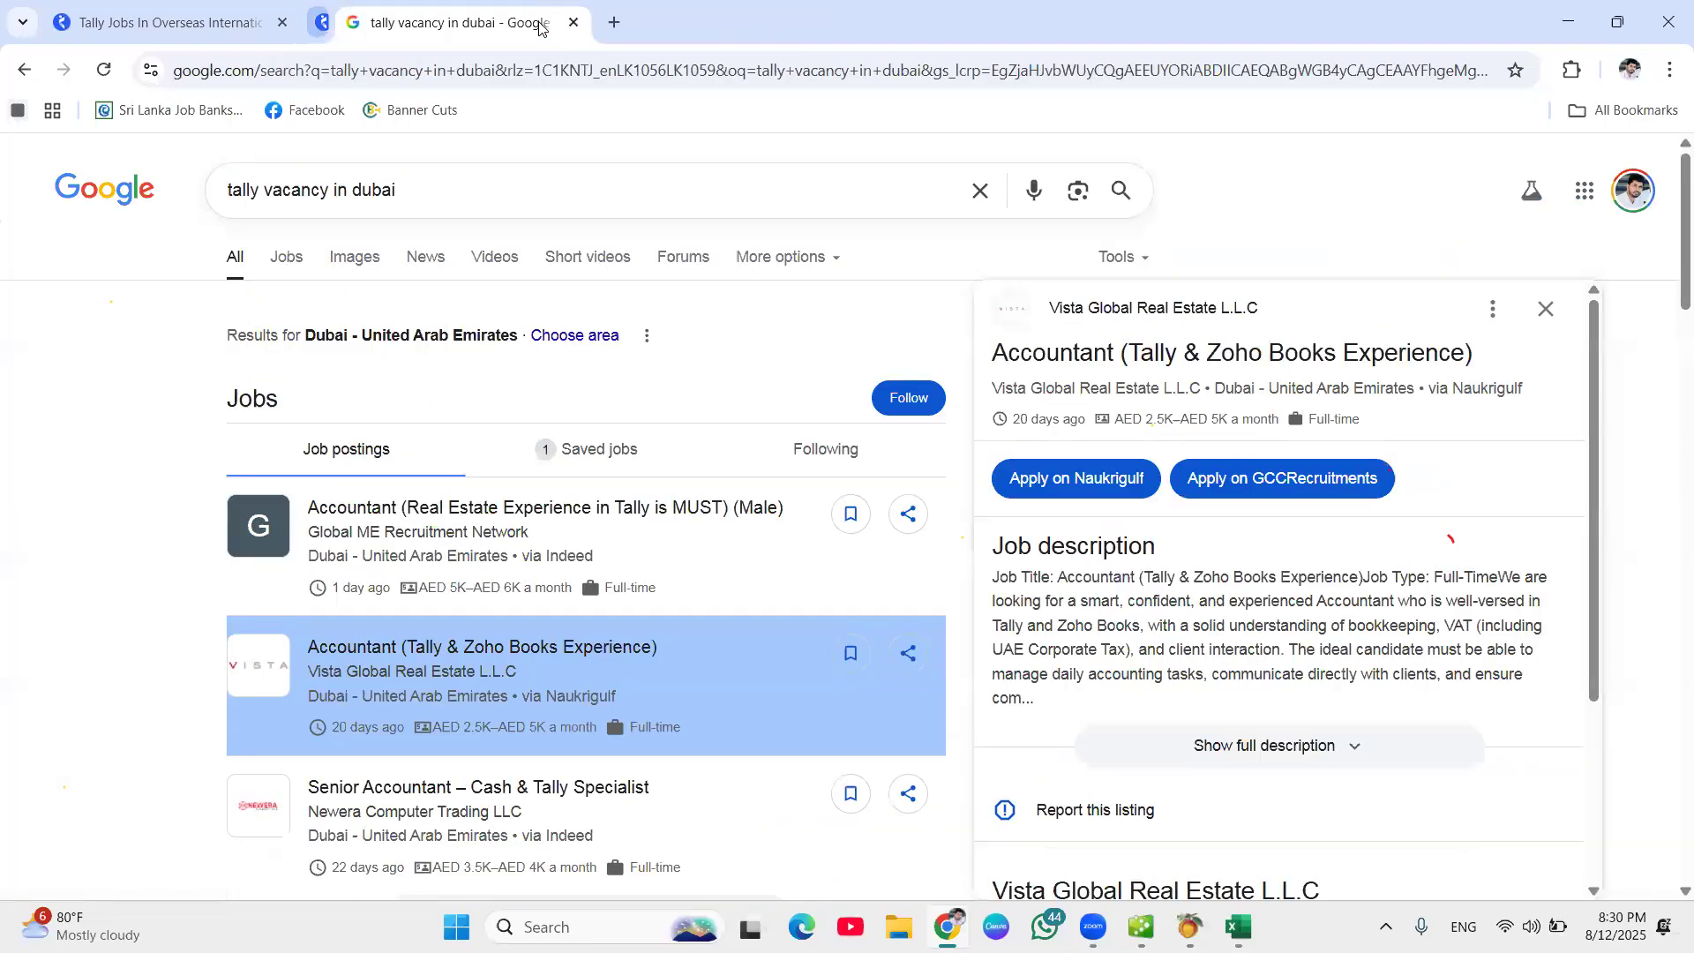
{"action": "left_click", "coordinate": [281, 24]}
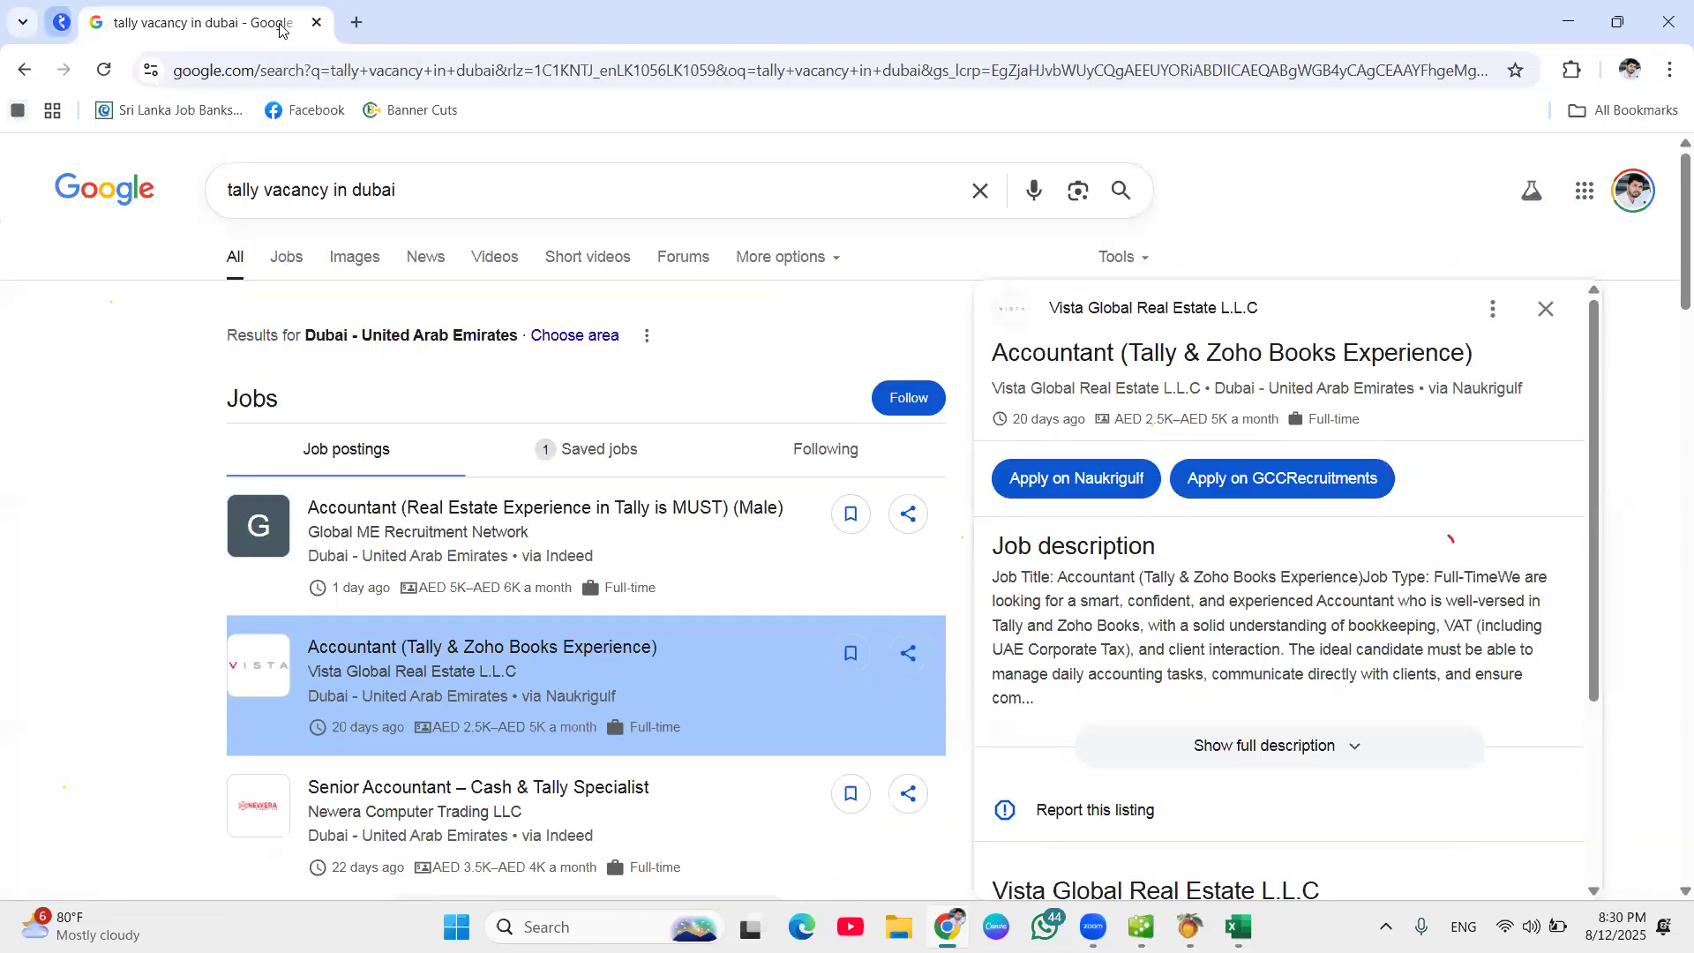
{"action": "scroll", "coordinate": [1529, 635], "scroll_direction": "down", "scroll_amount": 1}
{"action": "scroll", "coordinate": [1529, 635], "scroll_direction": "down", "scroll_amount": 2}
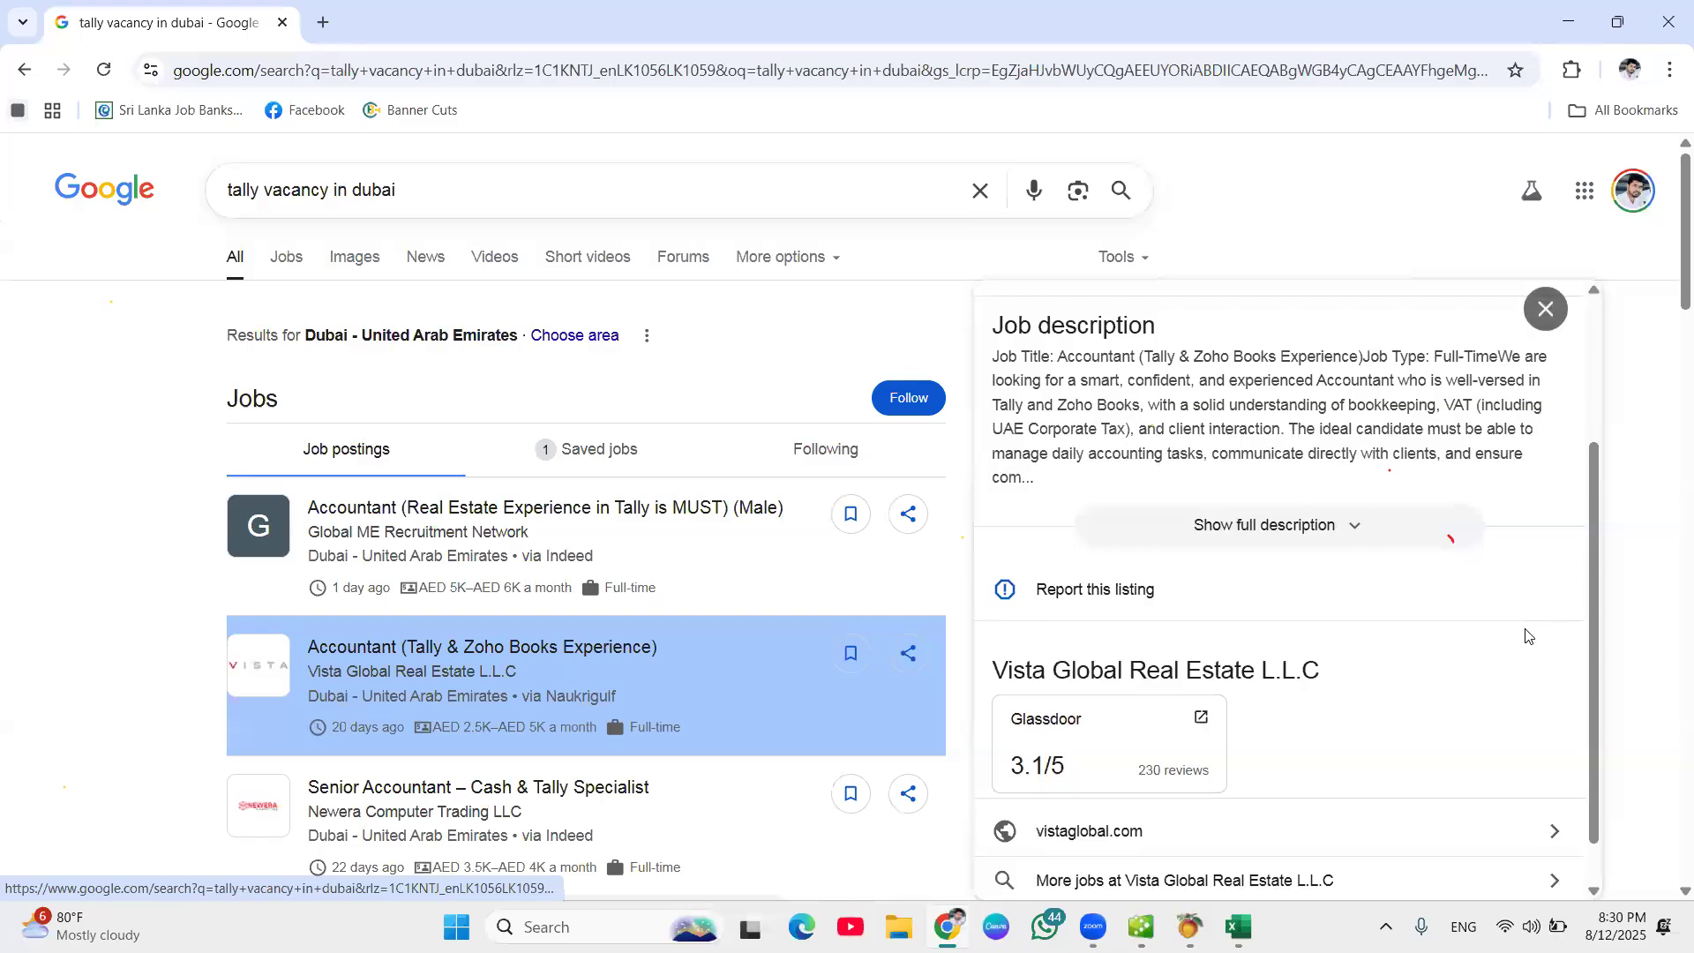
{"action": "scroll", "coordinate": [1519, 624], "scroll_direction": "up", "scroll_amount": 3}
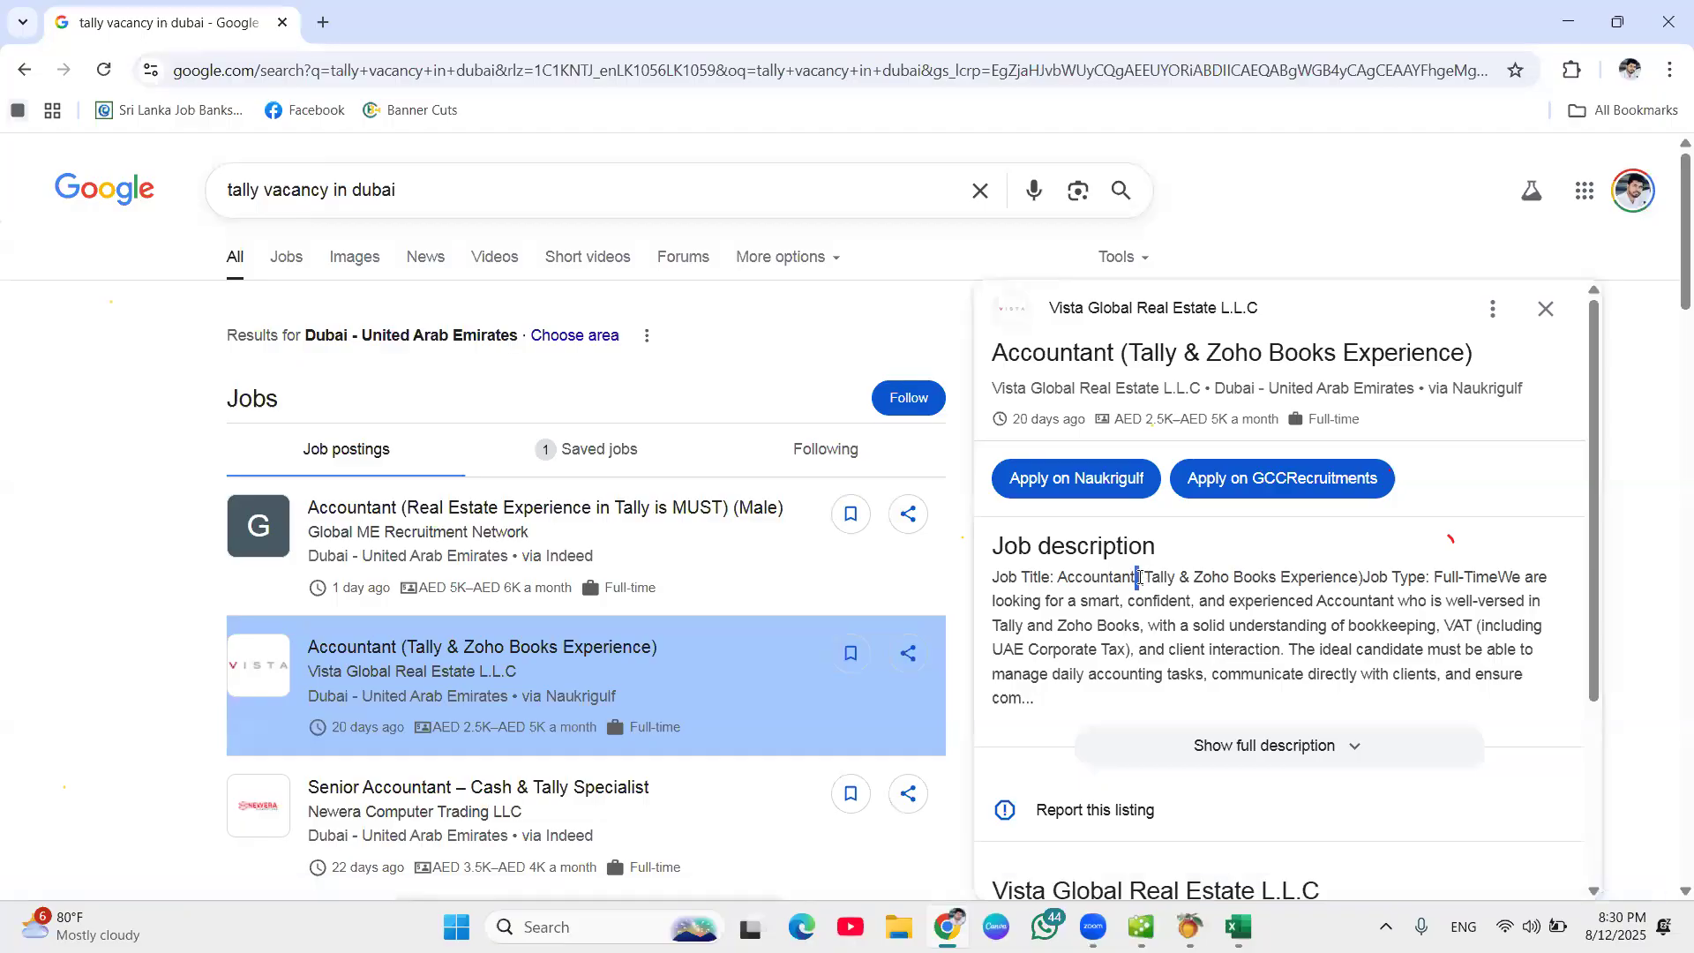
{"action": "left_click_drag", "start_coordinate": [1139, 578], "coordinate": [1366, 580]}
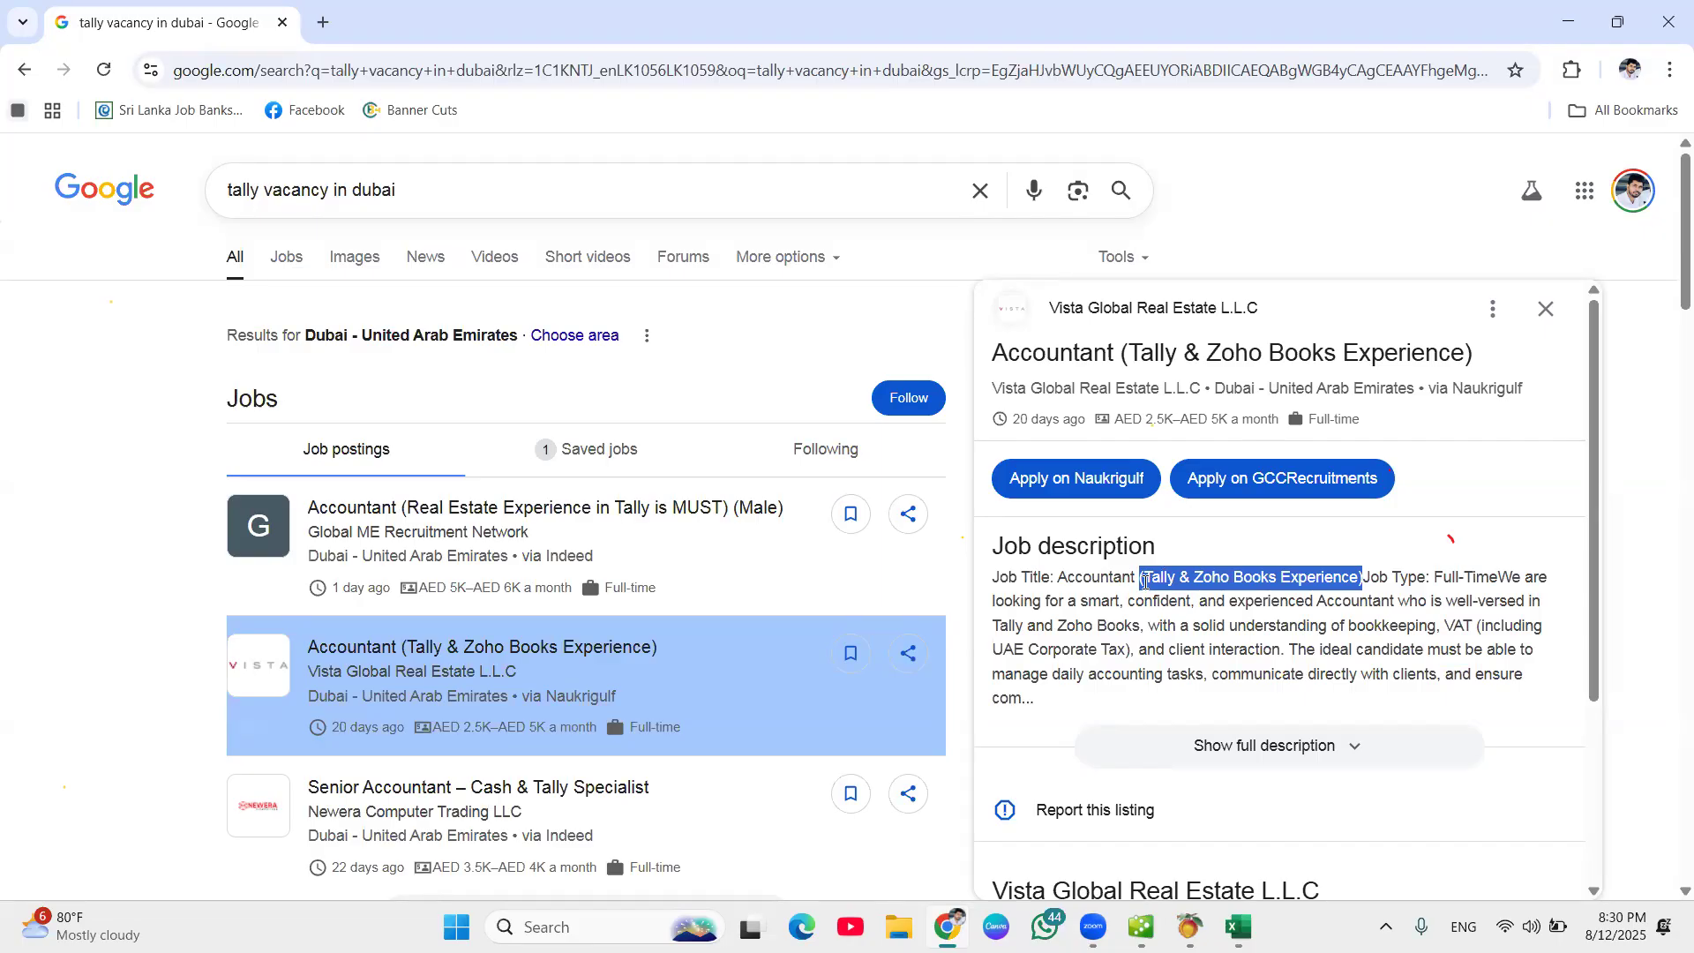
{"action": "left_click", "coordinate": [460, 528]}
{"action": "scroll", "coordinate": [1193, 606], "scroll_direction": "down", "scroll_amount": 2}
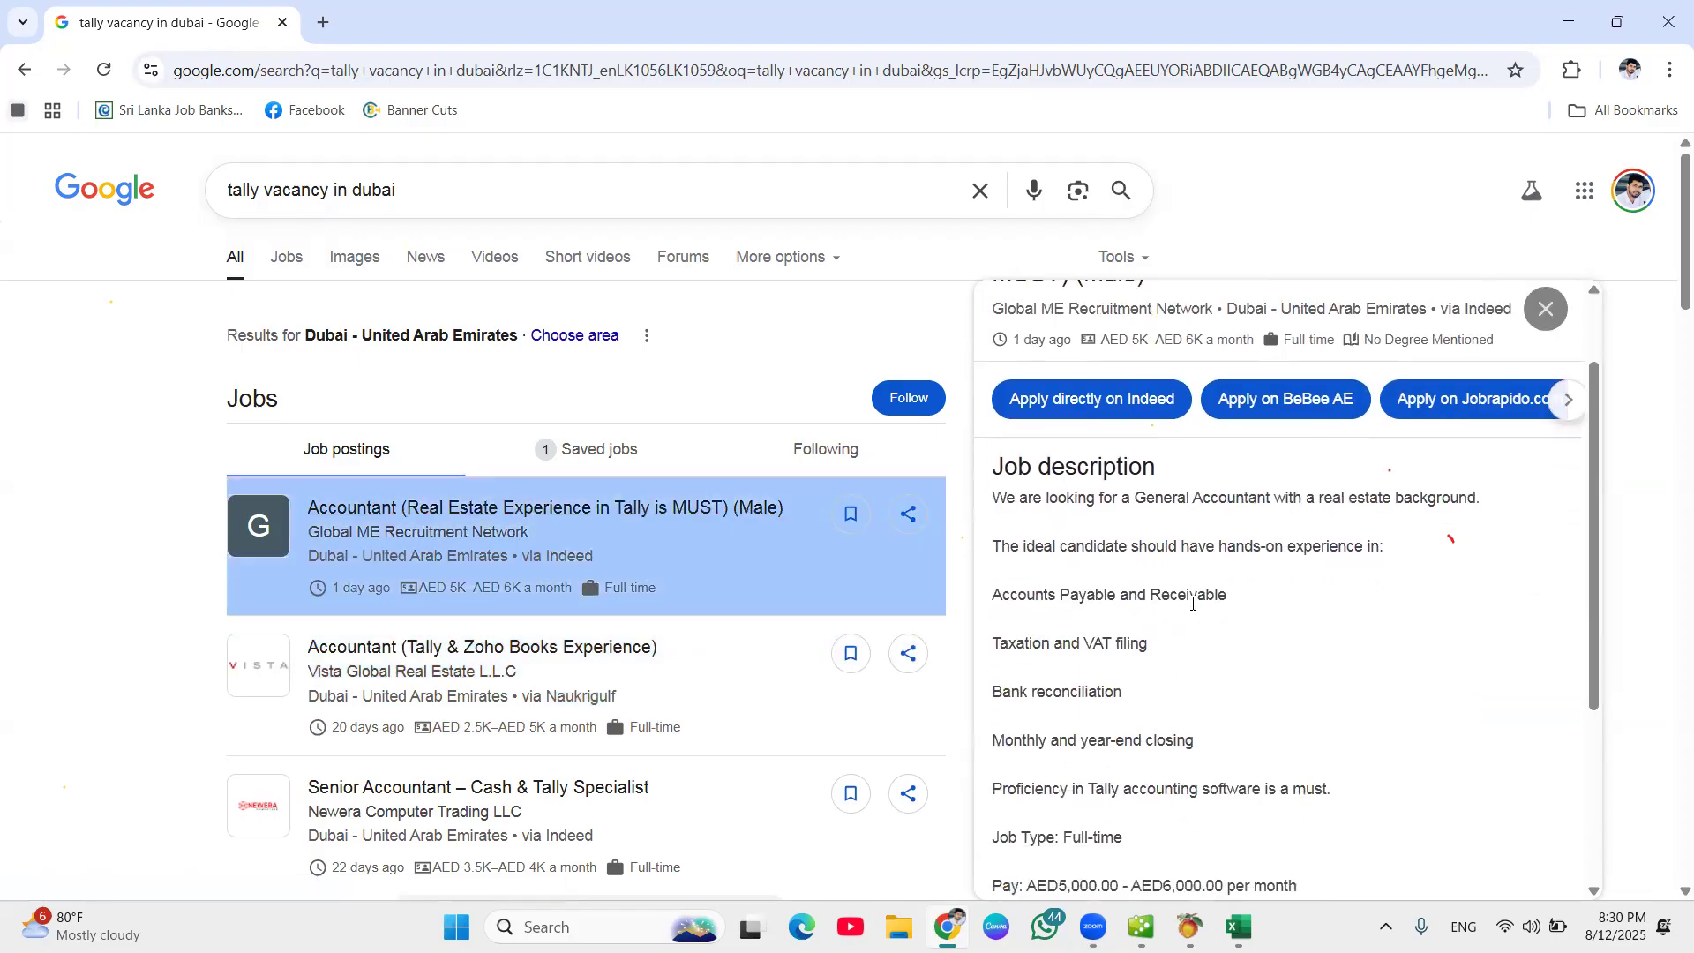
{"action": "scroll", "coordinate": [1192, 607], "scroll_direction": "down", "scroll_amount": 2}
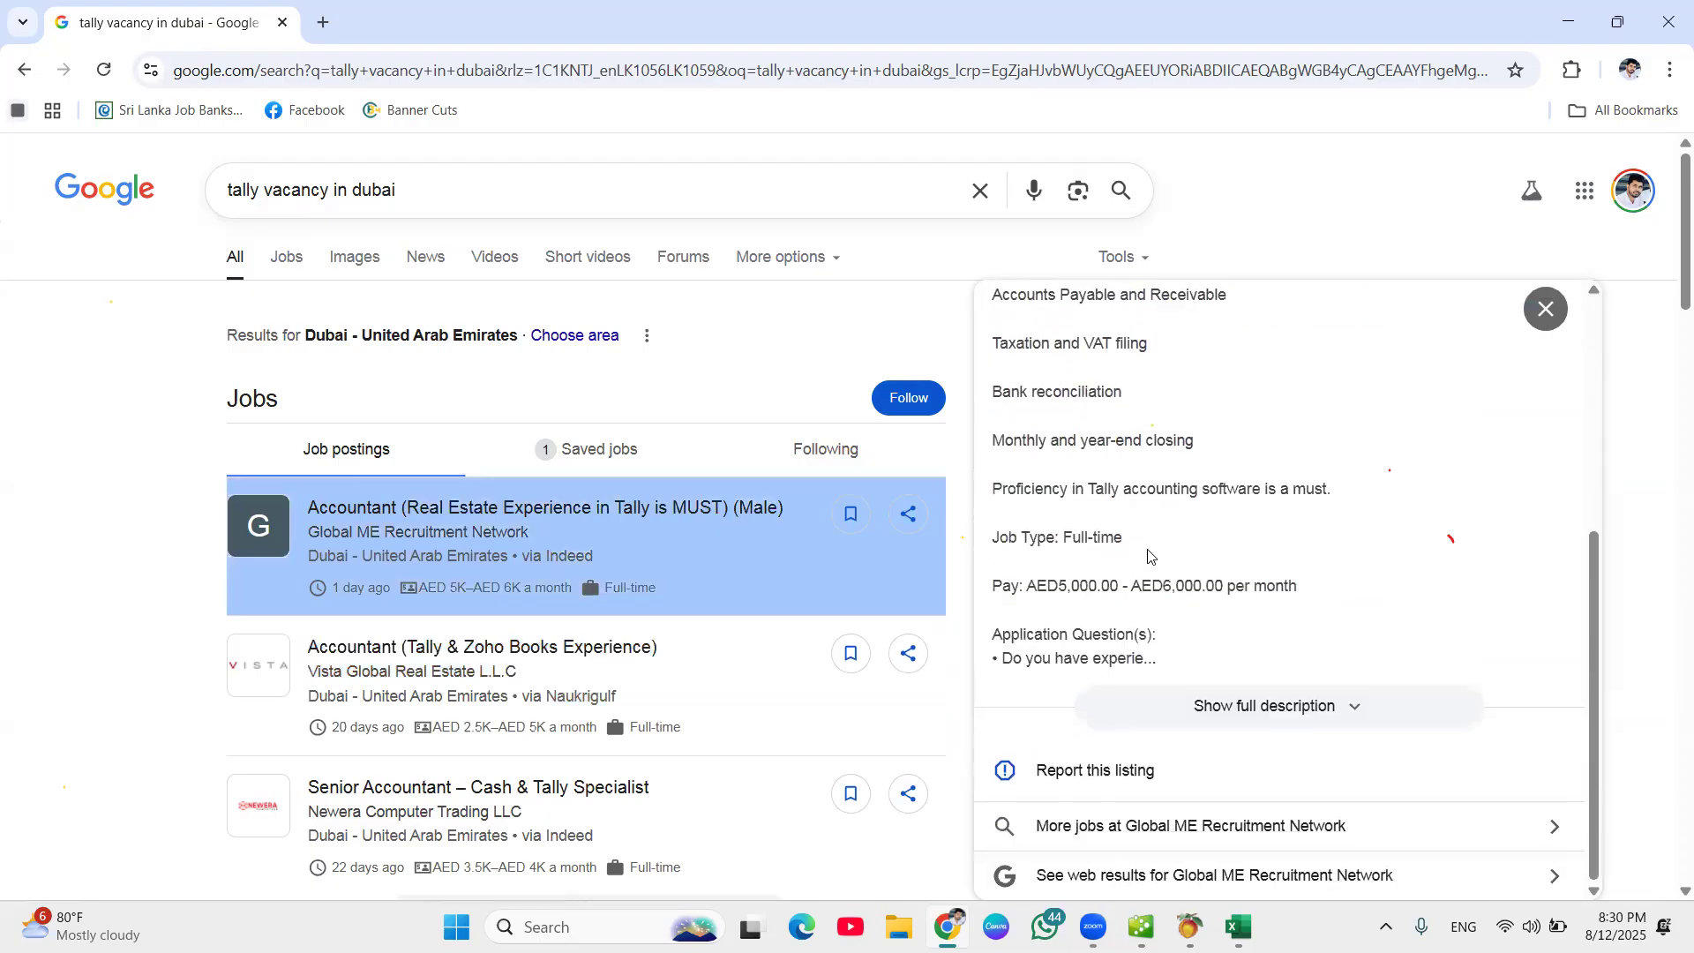
{"action": "left_click_drag", "start_coordinate": [997, 488], "coordinate": [1132, 490]}
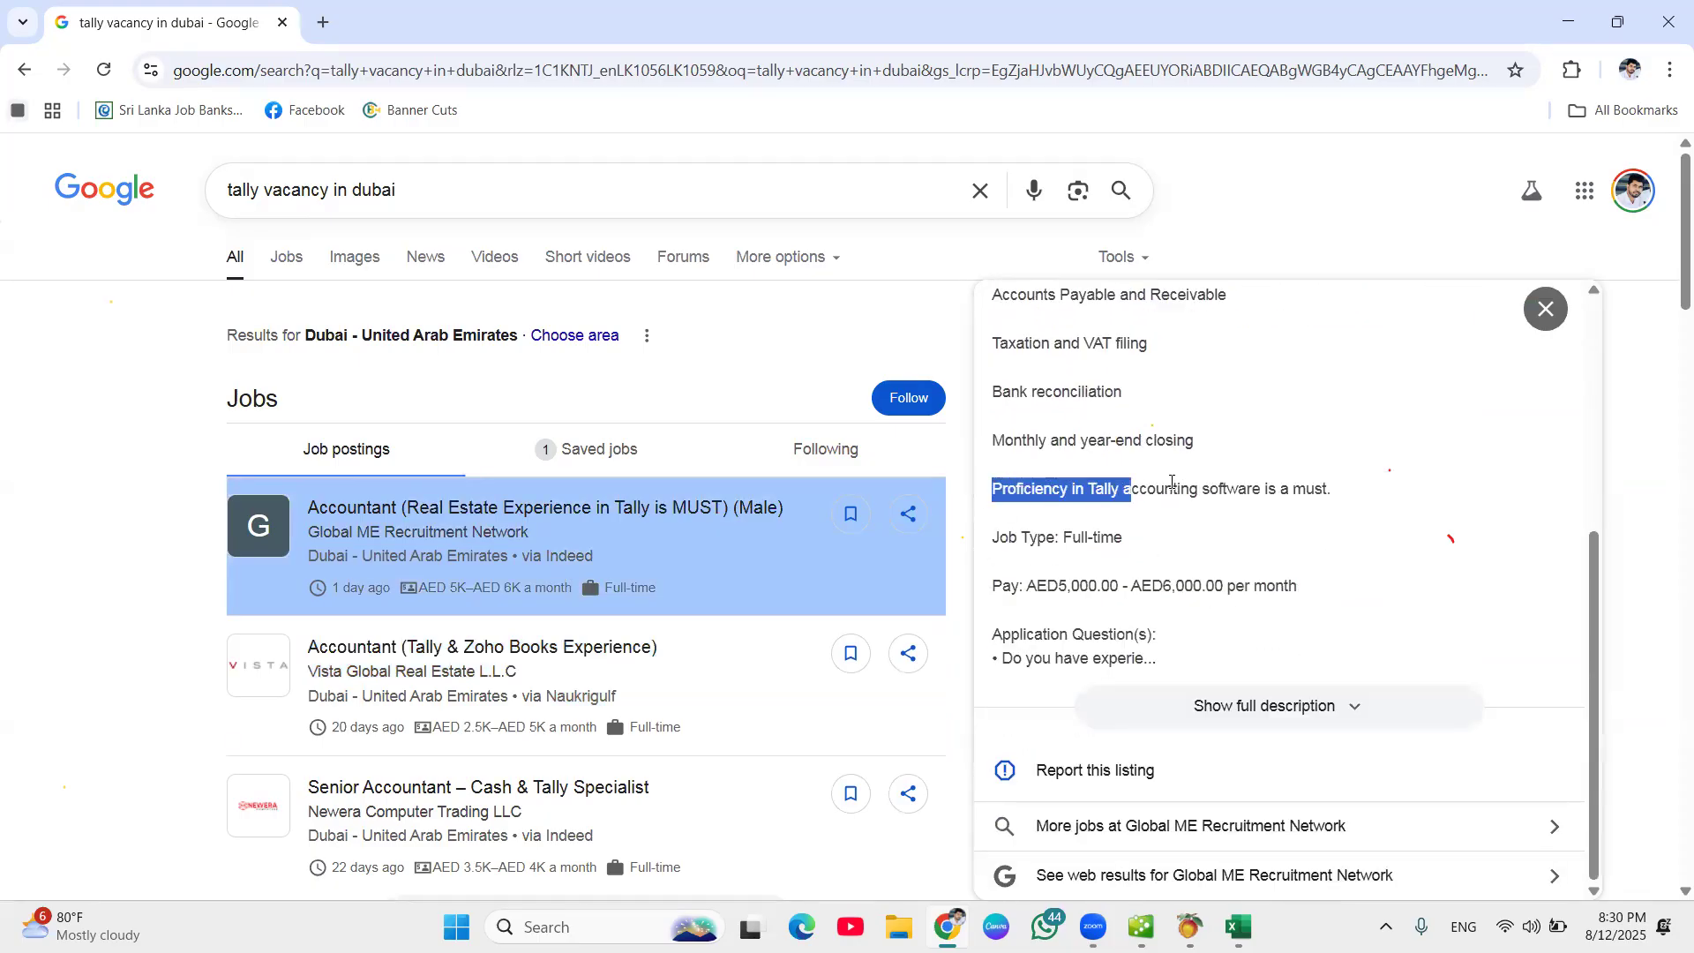
{"action": "triple_click", "coordinate": [1319, 491]}
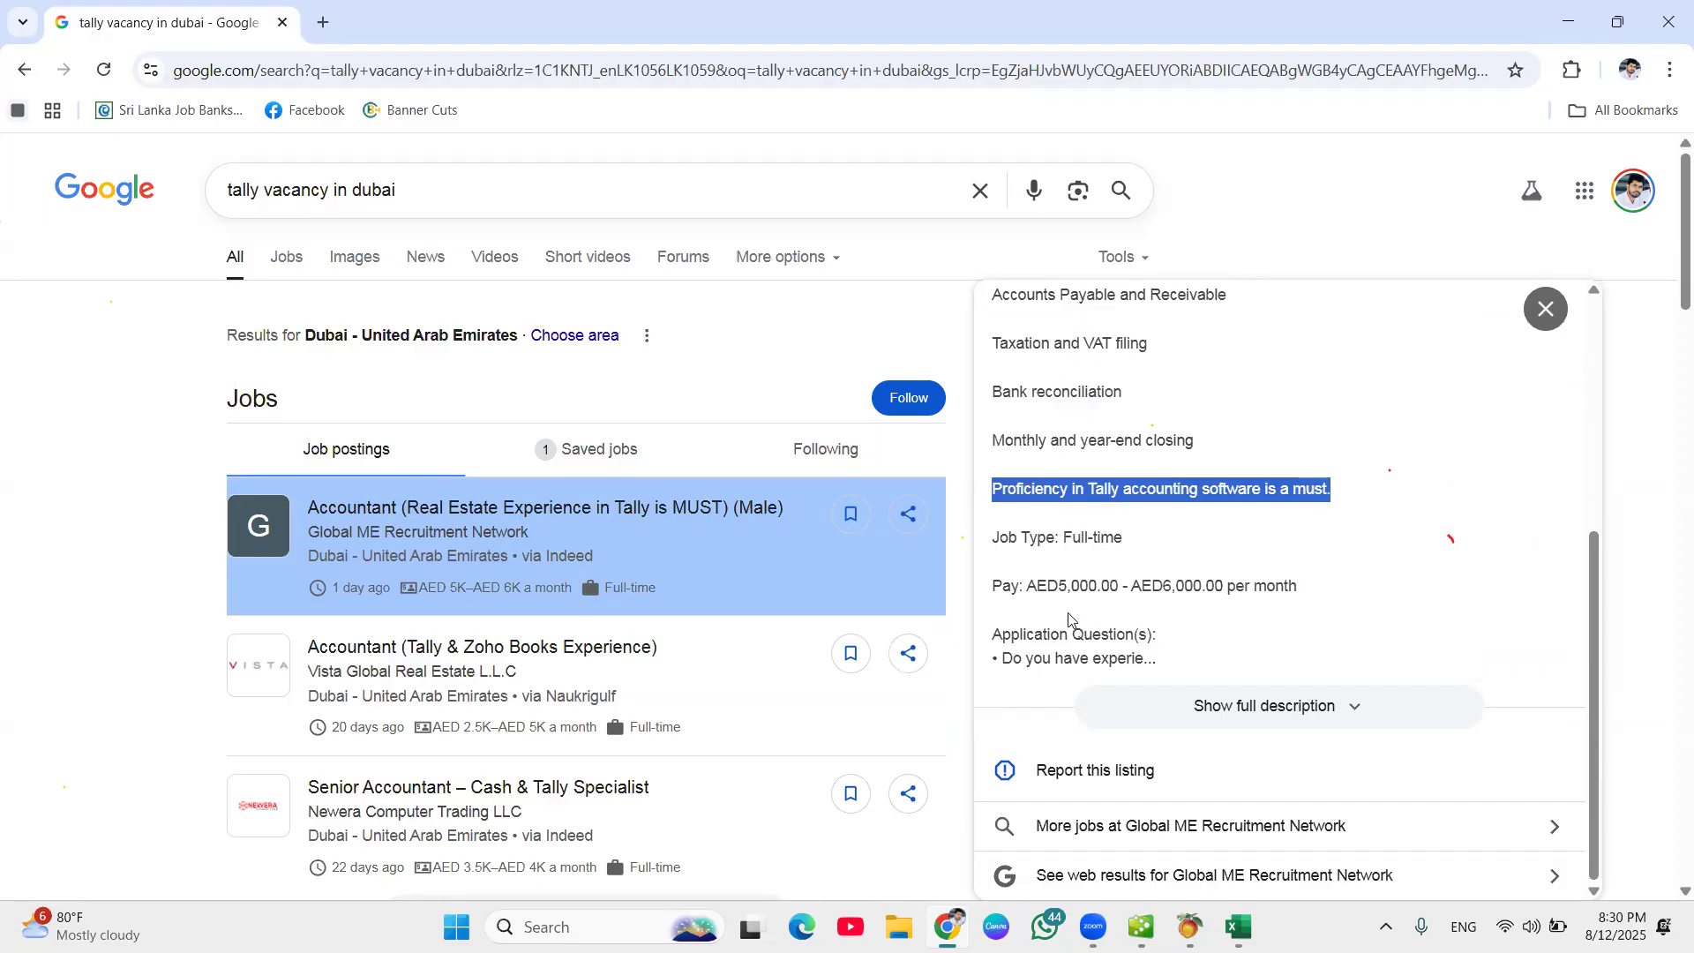
{"action": "left_click_drag", "start_coordinate": [1056, 588], "coordinate": [1123, 583]}
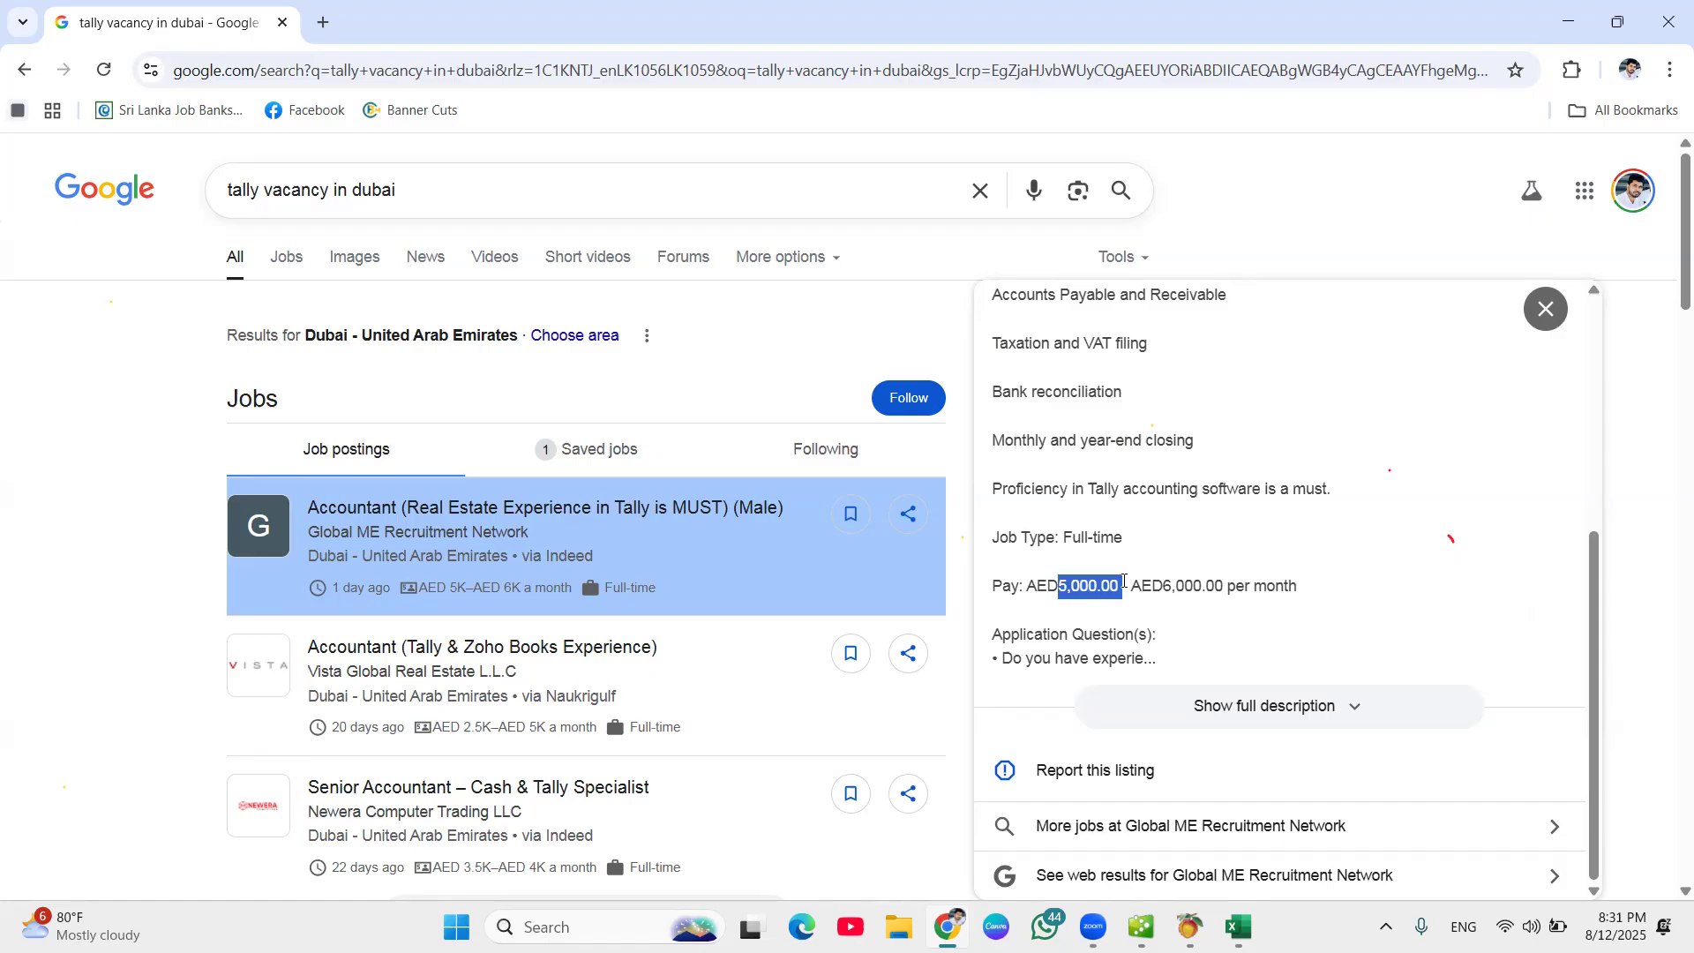
{"action": "scroll", "coordinate": [1124, 580], "scroll_direction": "up", "scroll_amount": 4}
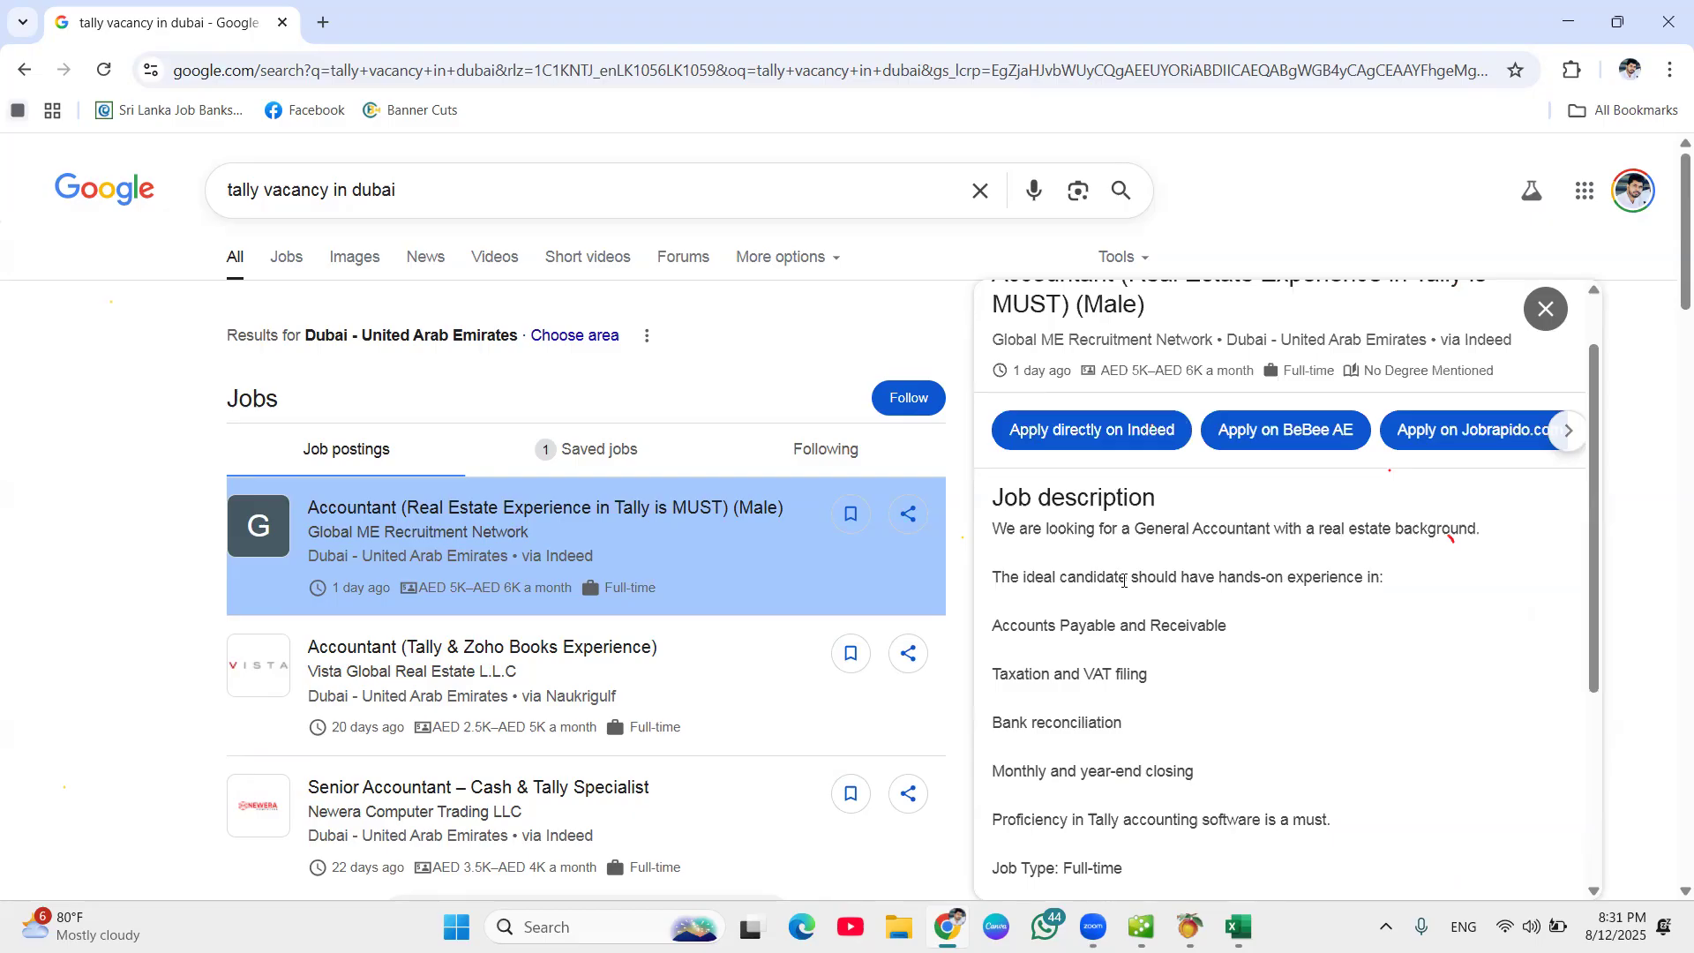
{"action": "scroll", "coordinate": [427, 472], "scroll_direction": "down", "scroll_amount": 3}
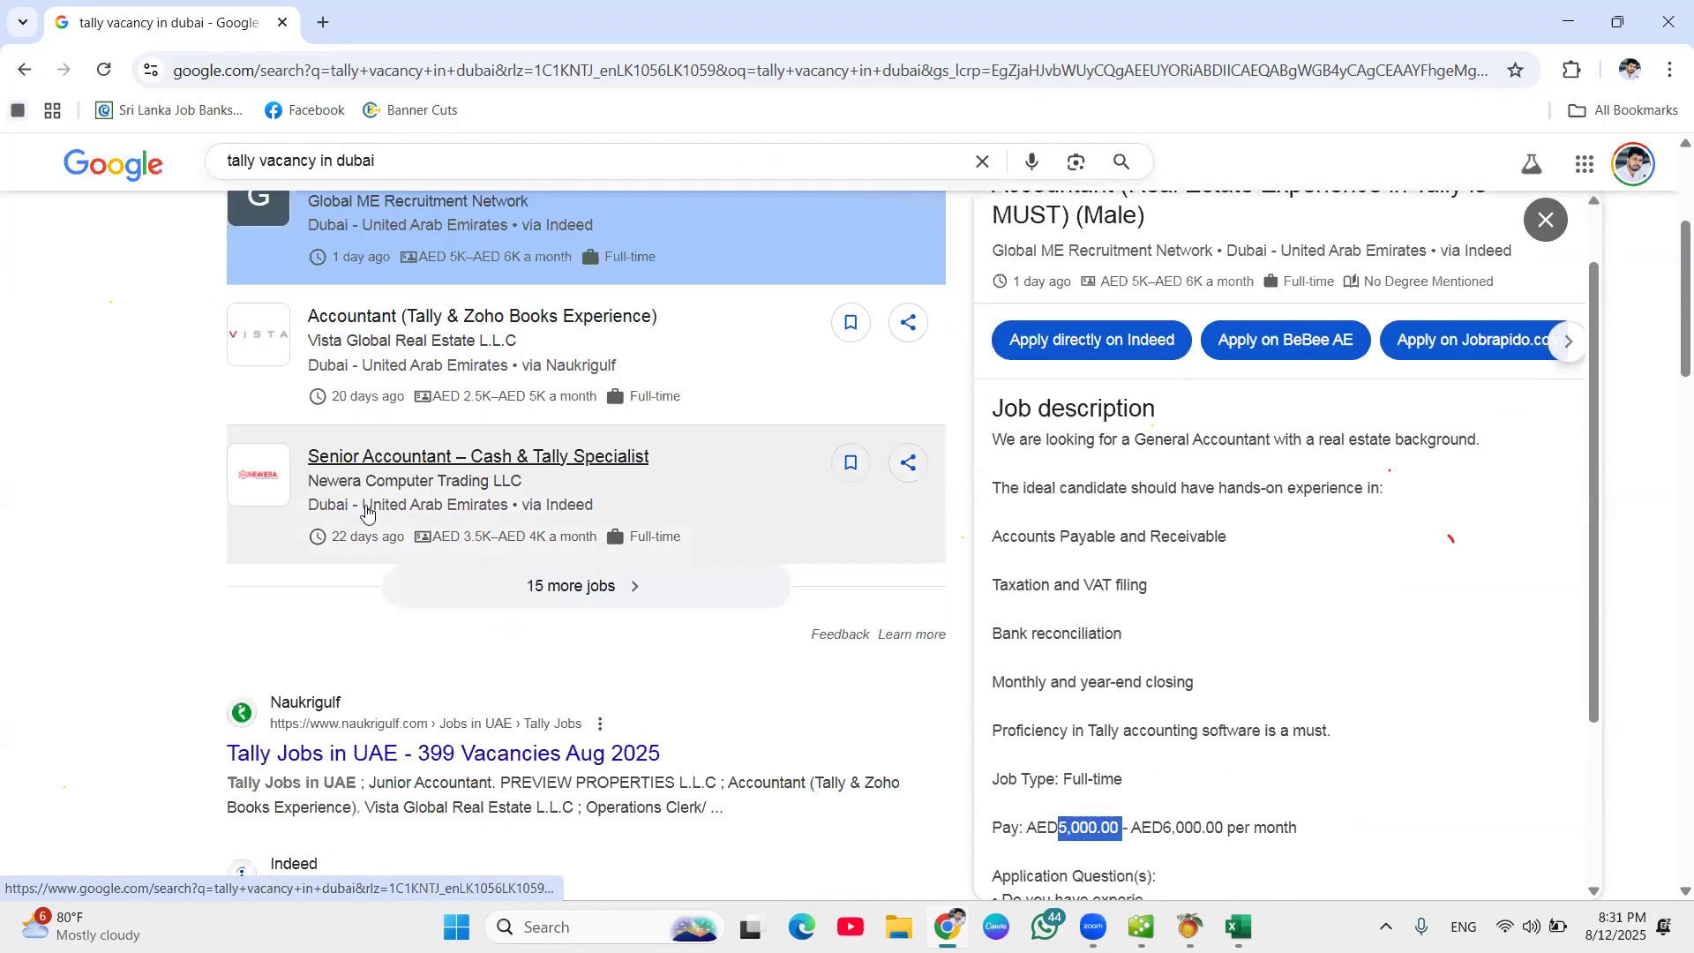
Open Newera Computer Trading LLC's Senior Accountant – Cash & Tally Specialist listing and scroll its details.
{"action": "left_click", "coordinate": [427, 472]}
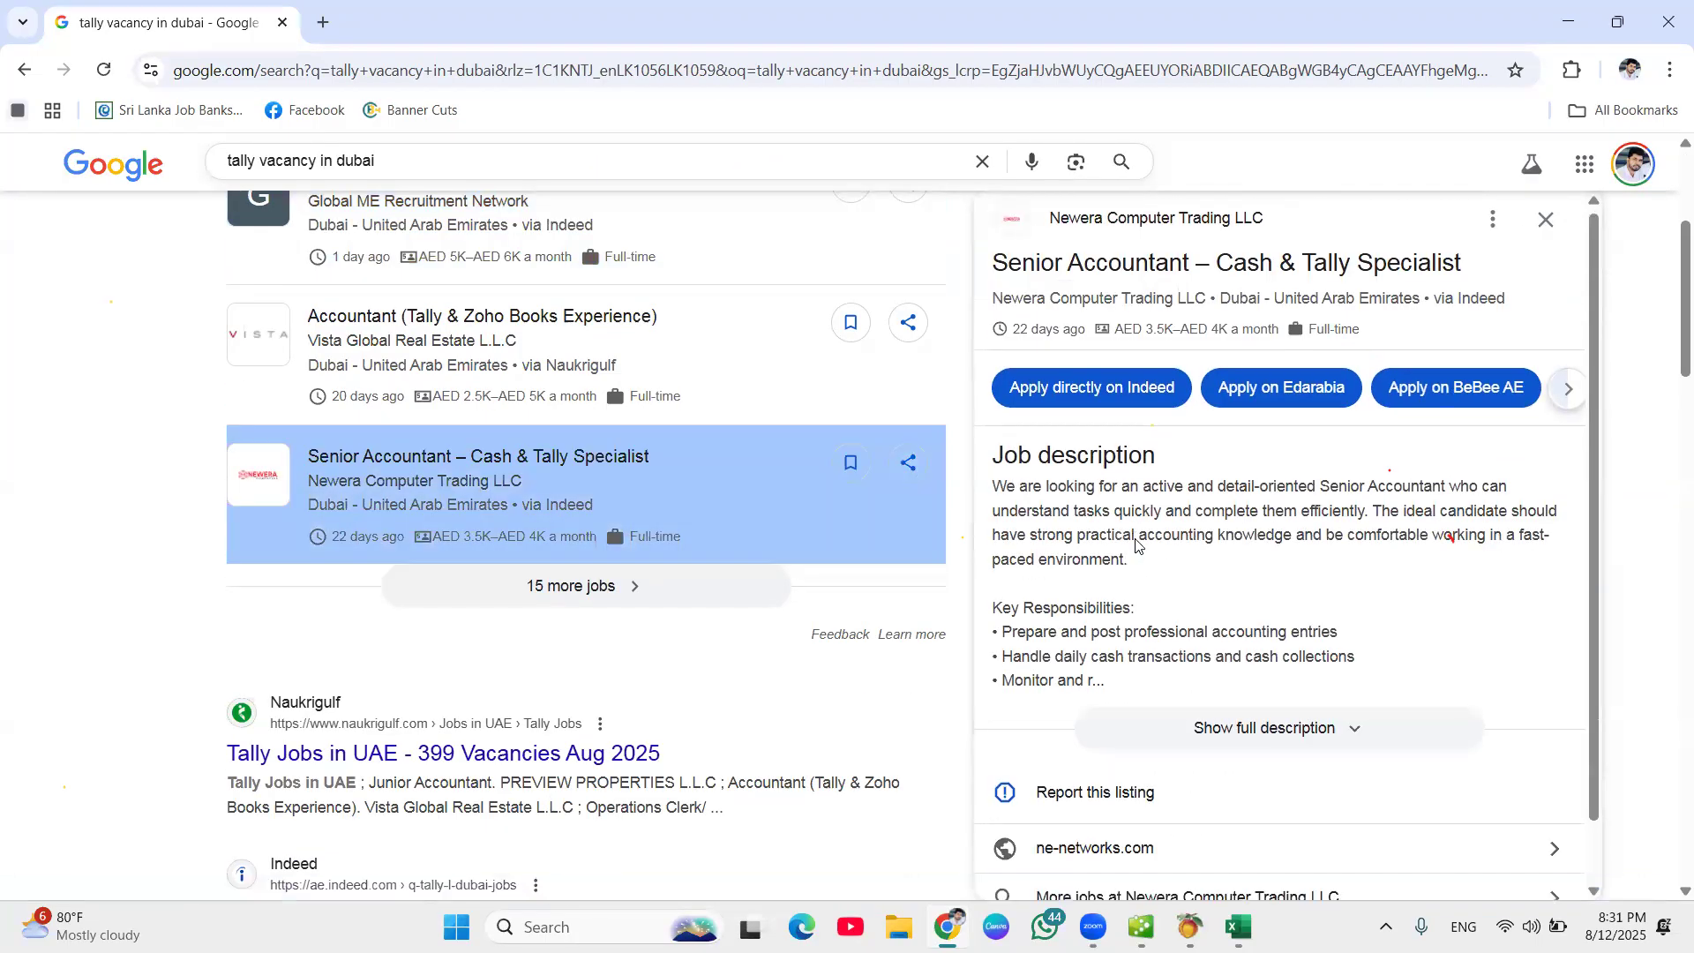
{"action": "scroll", "coordinate": [1136, 544], "scroll_direction": "down", "scroll_amount": 1}
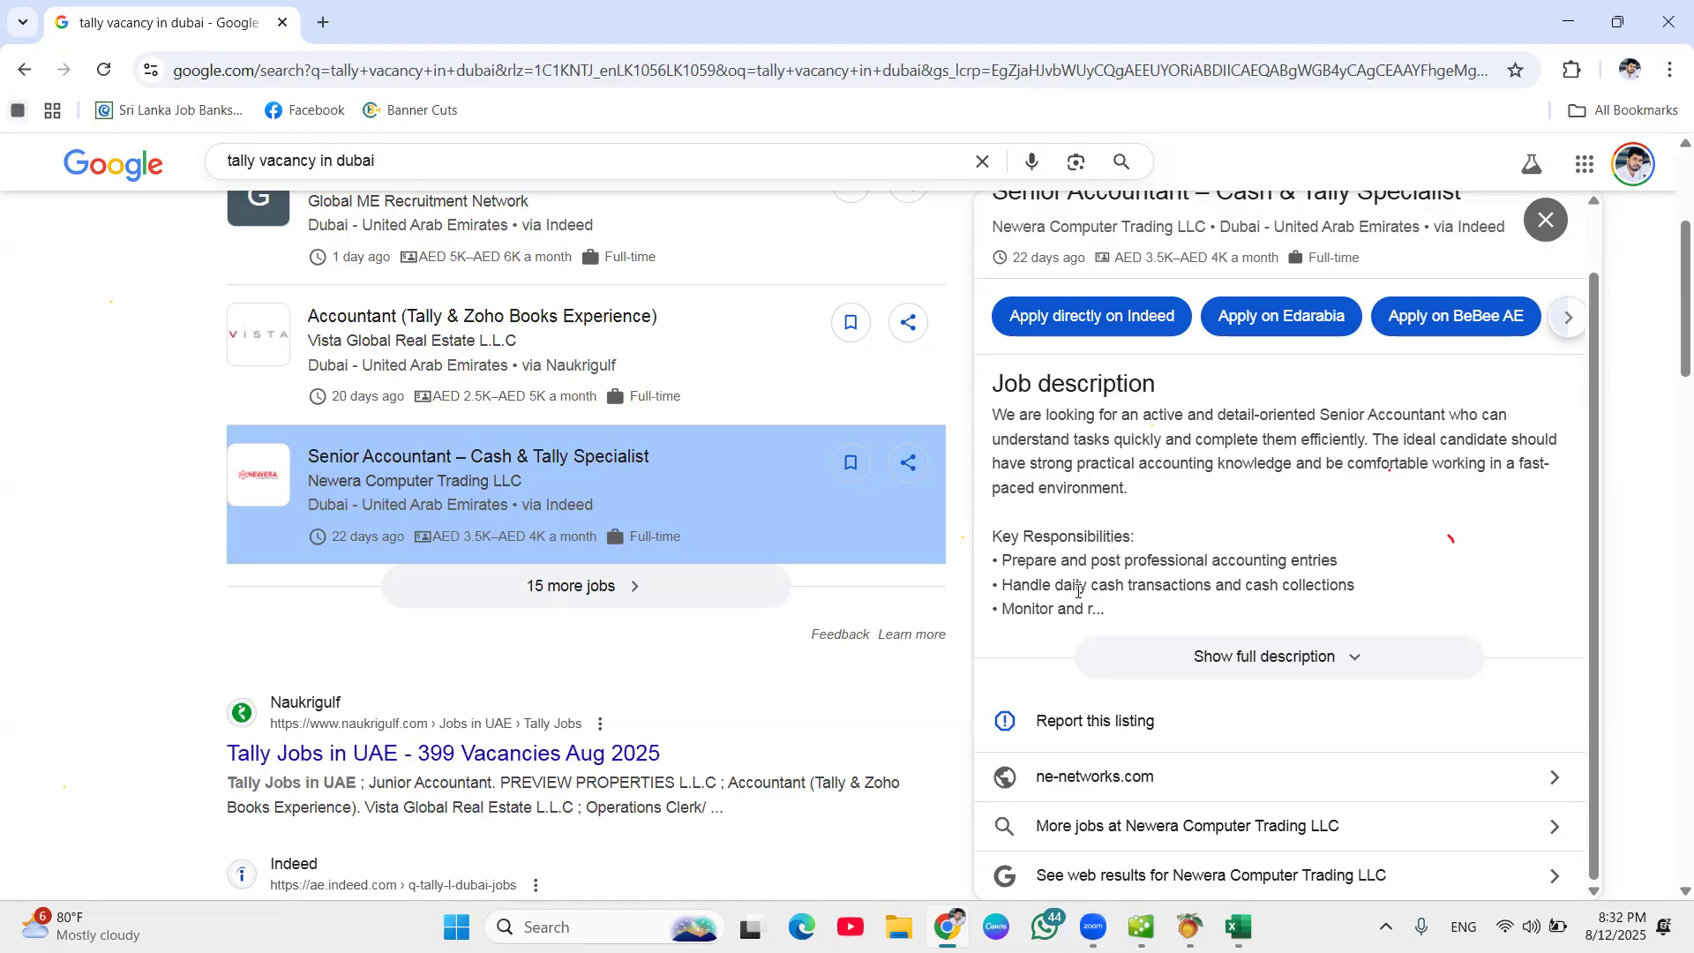
{"action": "scroll", "coordinate": [606, 446], "scroll_direction": "down", "scroll_amount": 7}
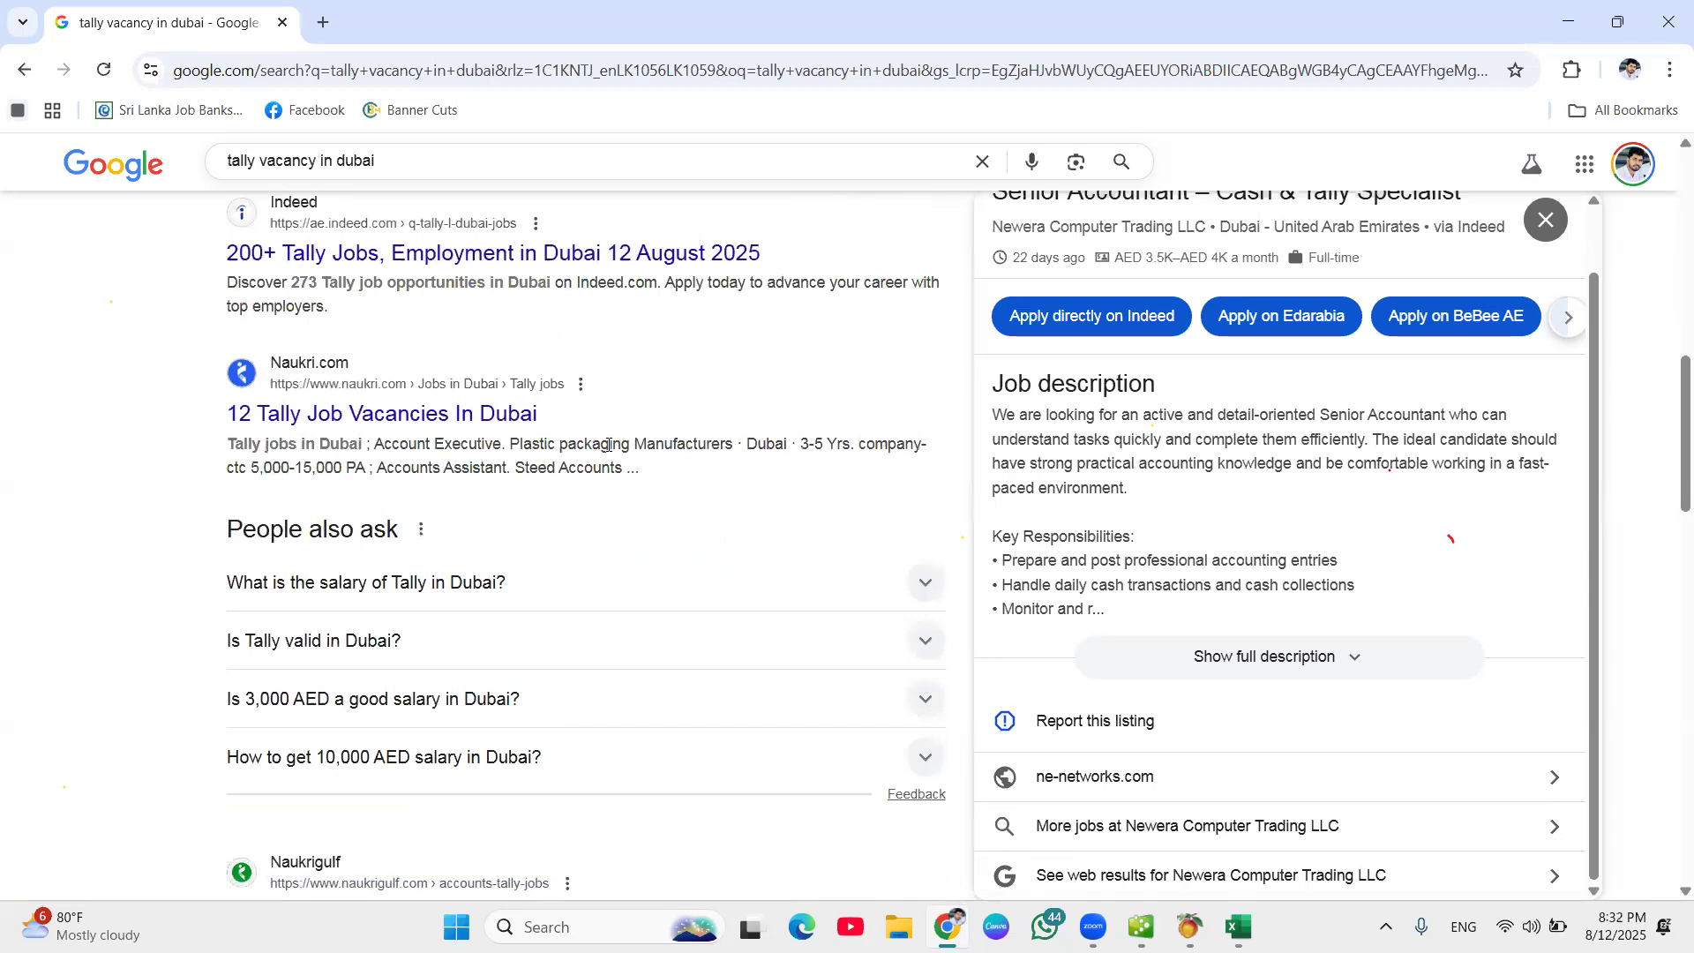
{"action": "scroll", "coordinate": [608, 446], "scroll_direction": "up", "scroll_amount": 8}
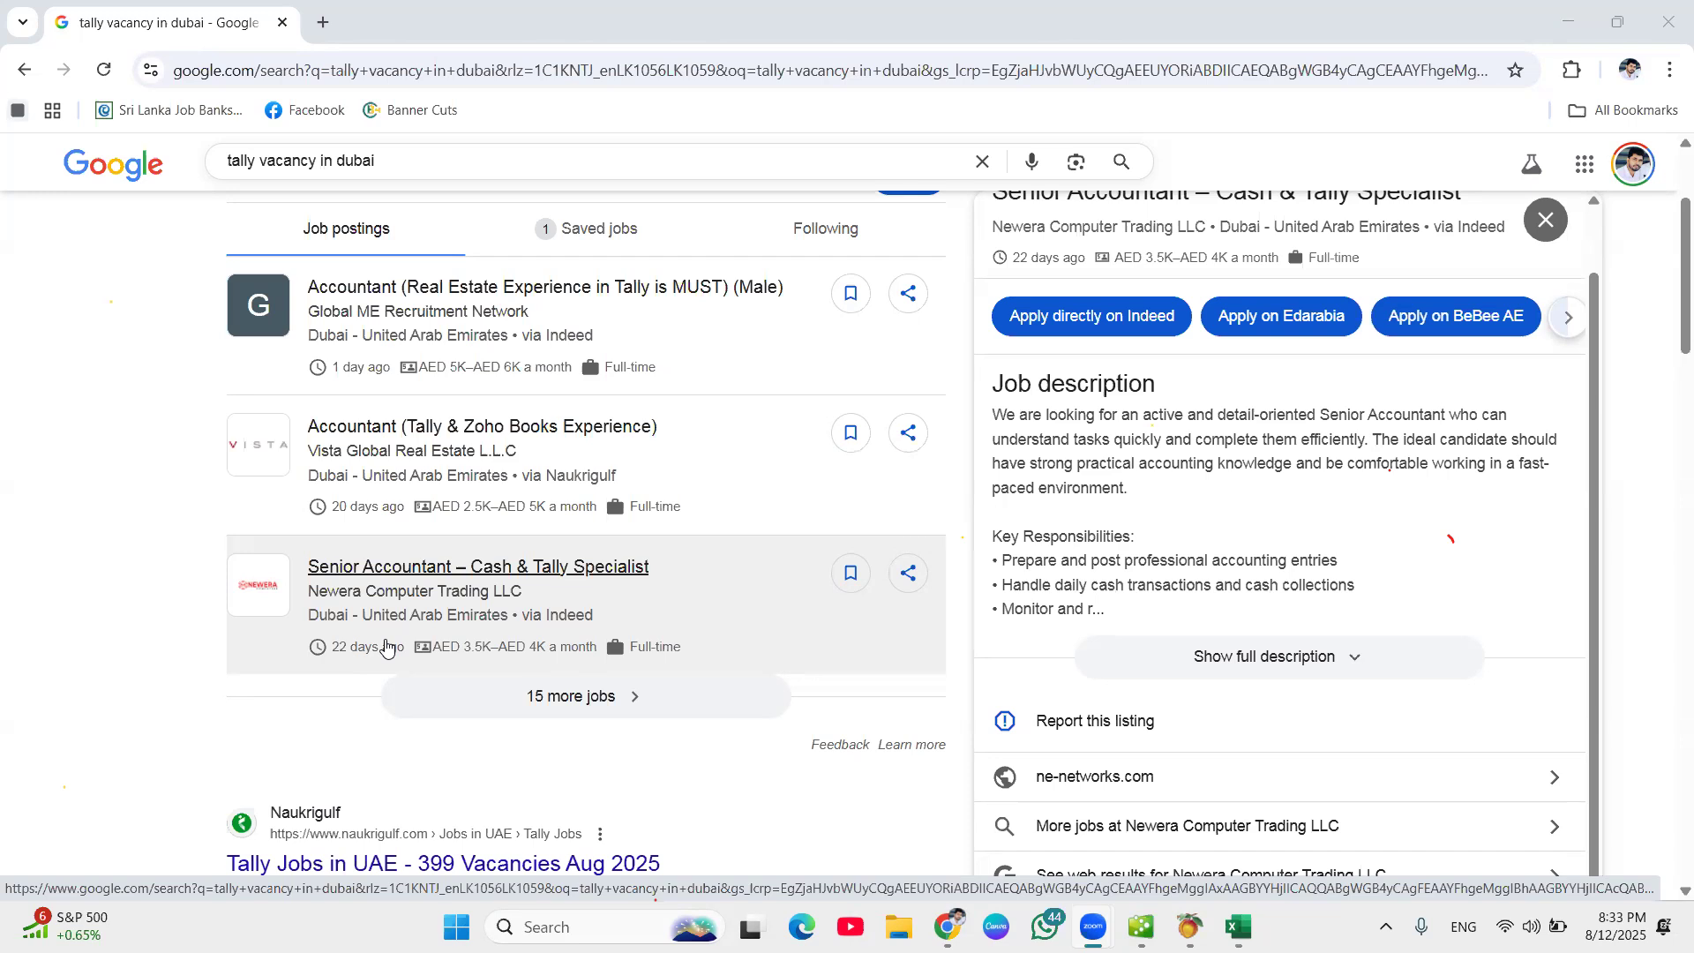
{"action": "left_click", "coordinate": [385, 645]}
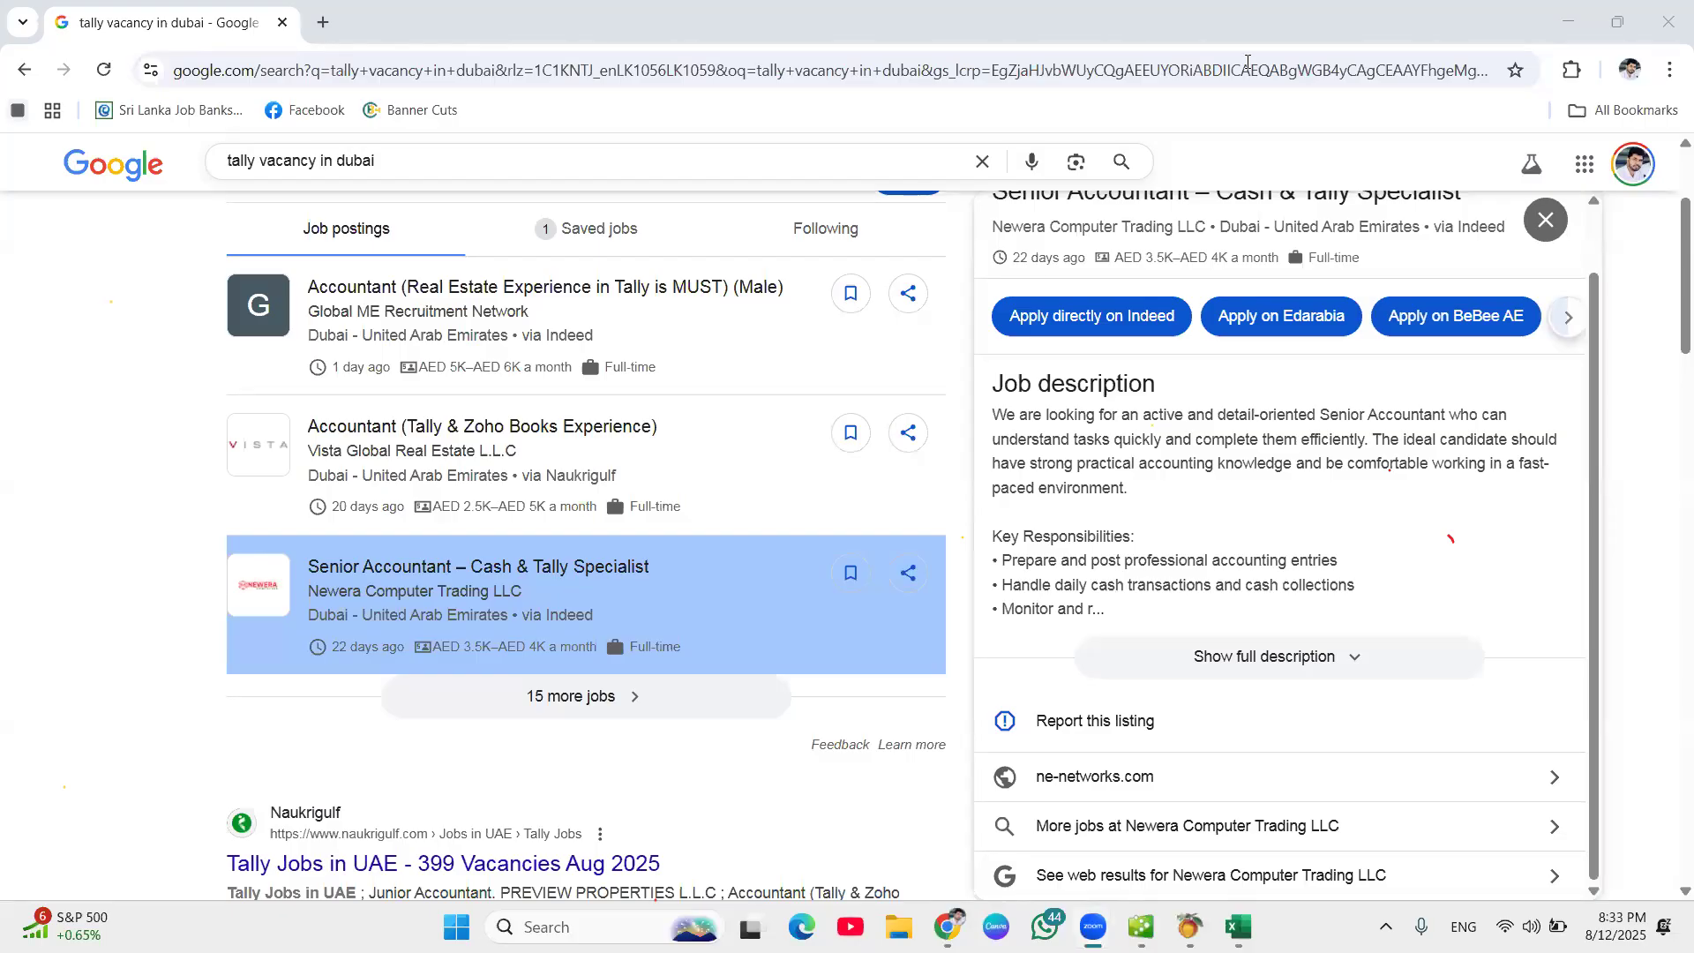
Minimize Chrome and drag the Tally 9 shortcut to a new desktop position.
{"action": "left_click", "coordinate": [1566, 21]}
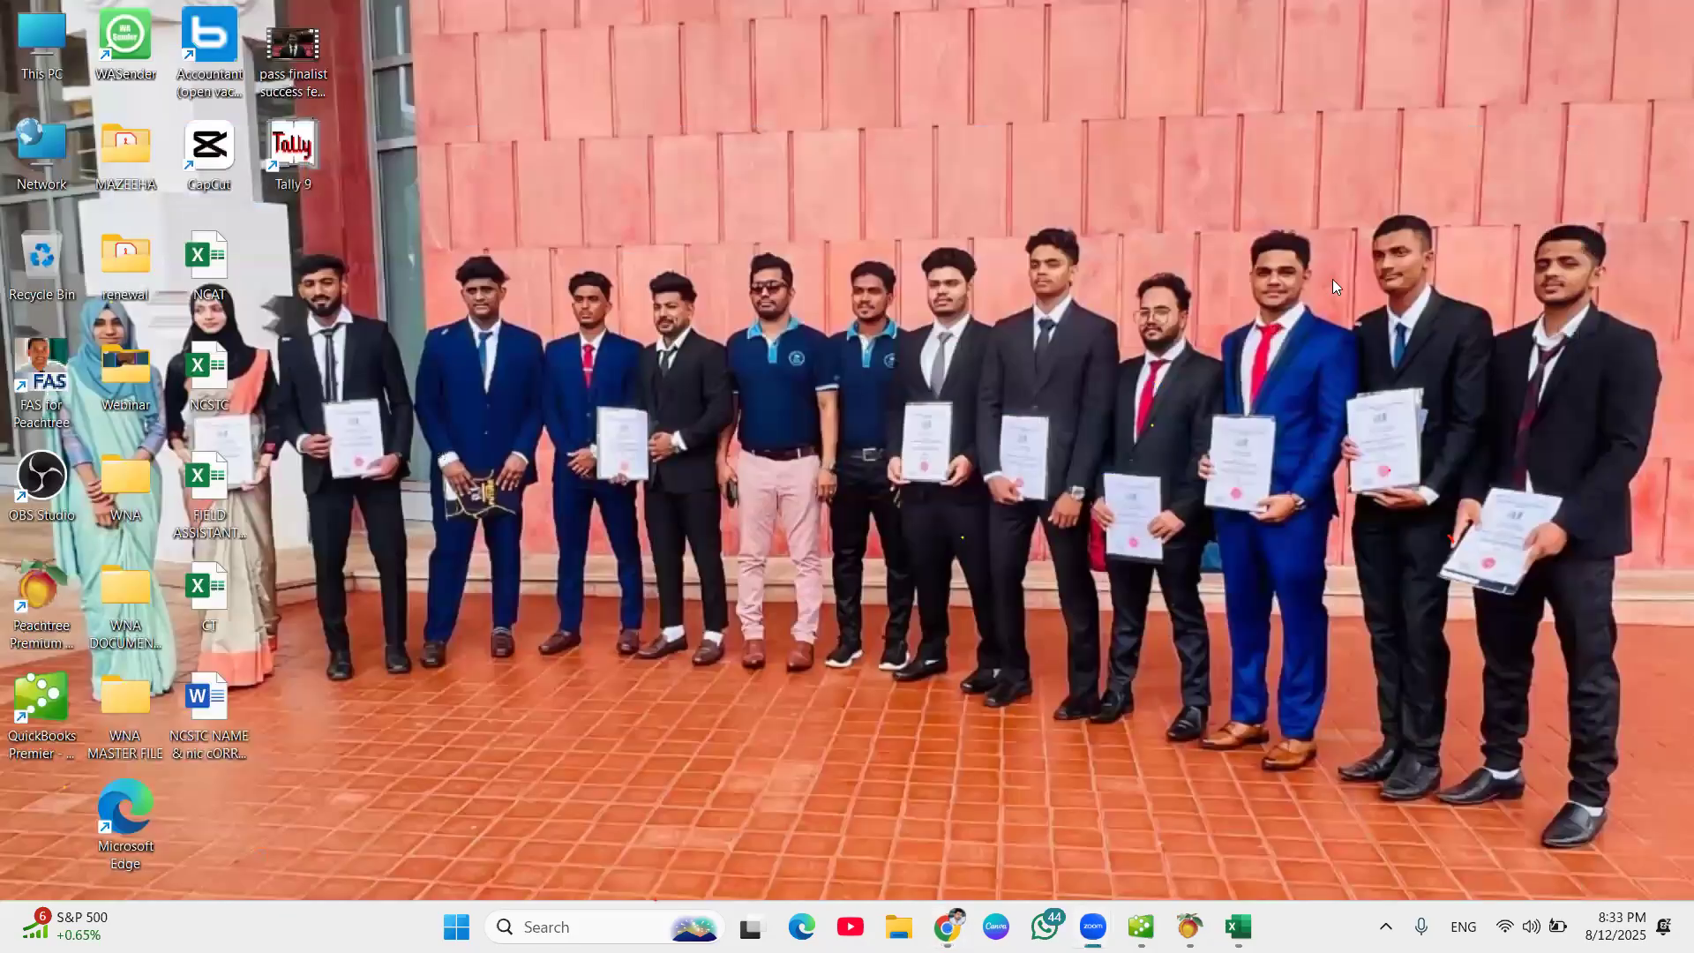
{"action": "left_click_drag", "start_coordinate": [314, 174], "coordinate": [770, 381]}
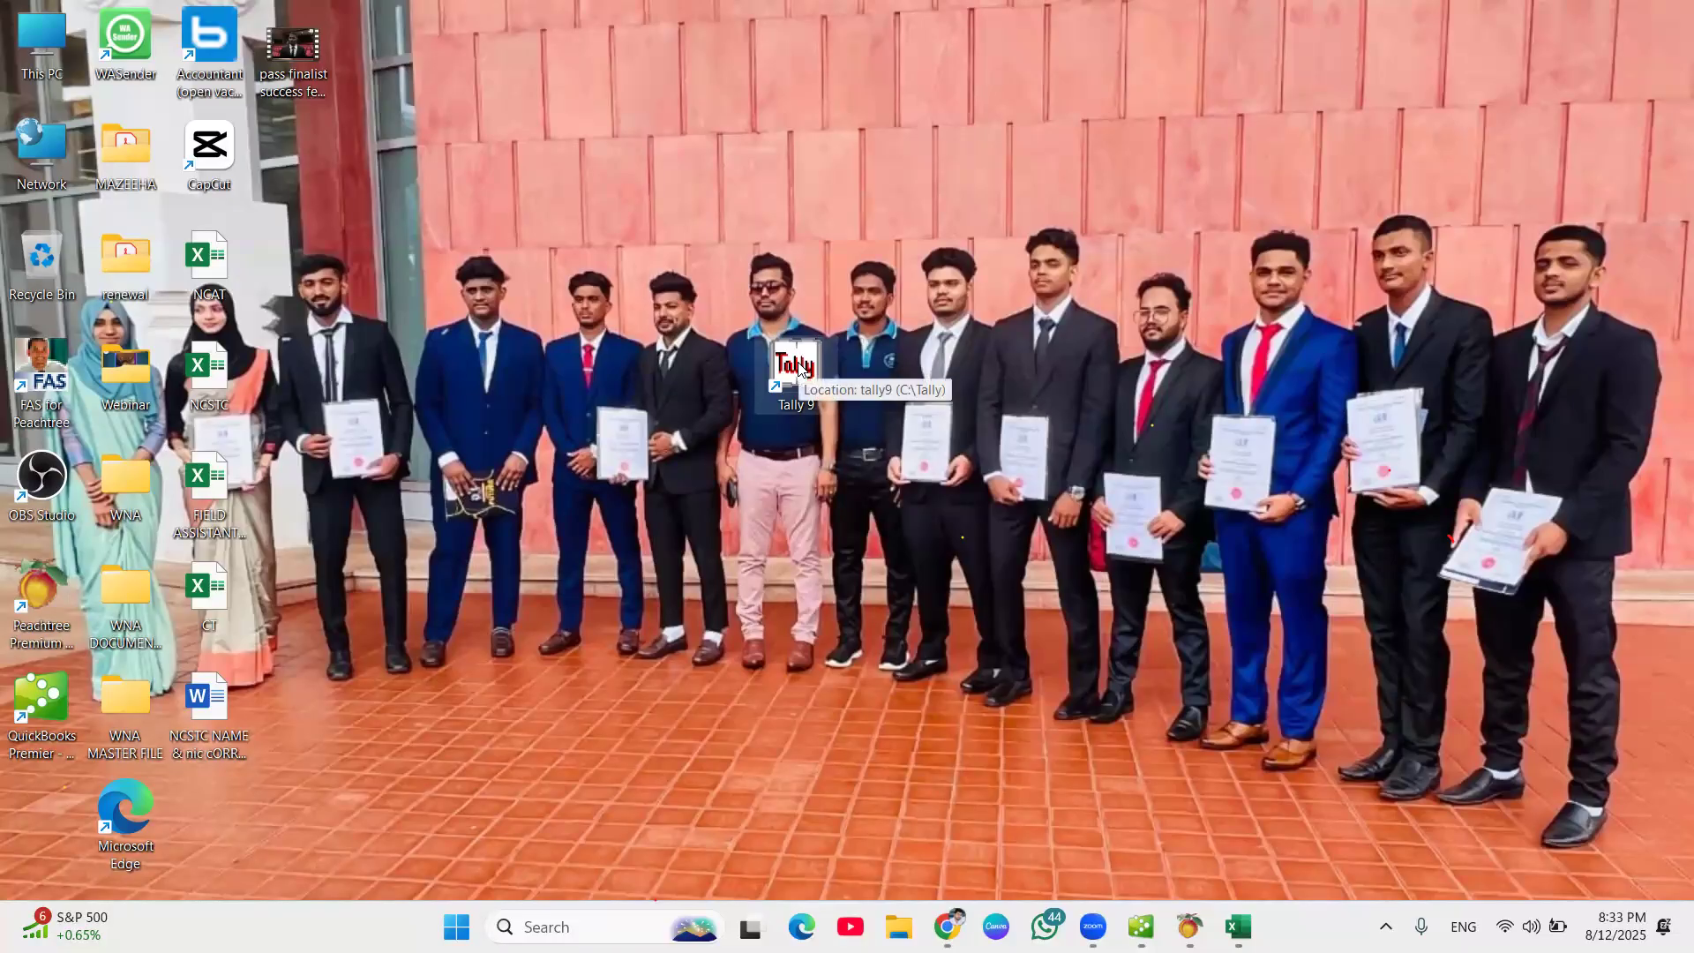
Launch Tally 9 and highlight Create Company at the Gateway of Tally.
{"action": "double_click", "coordinate": [797, 363]}
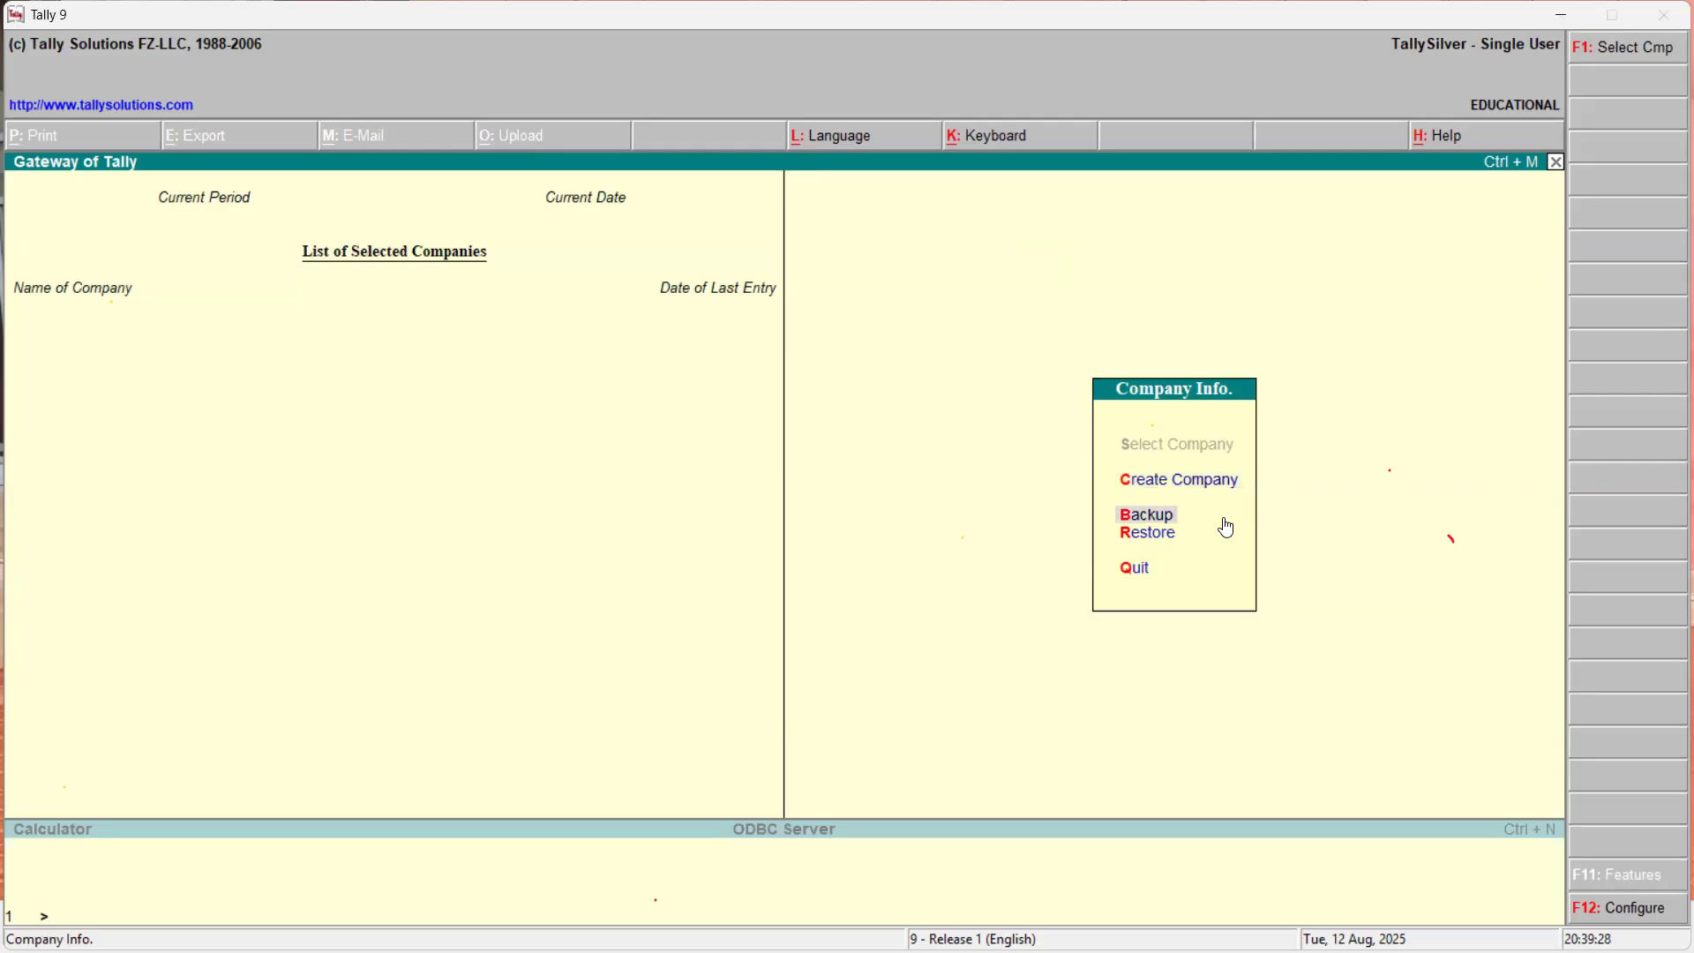
{"action": "key", "text": "Up"}
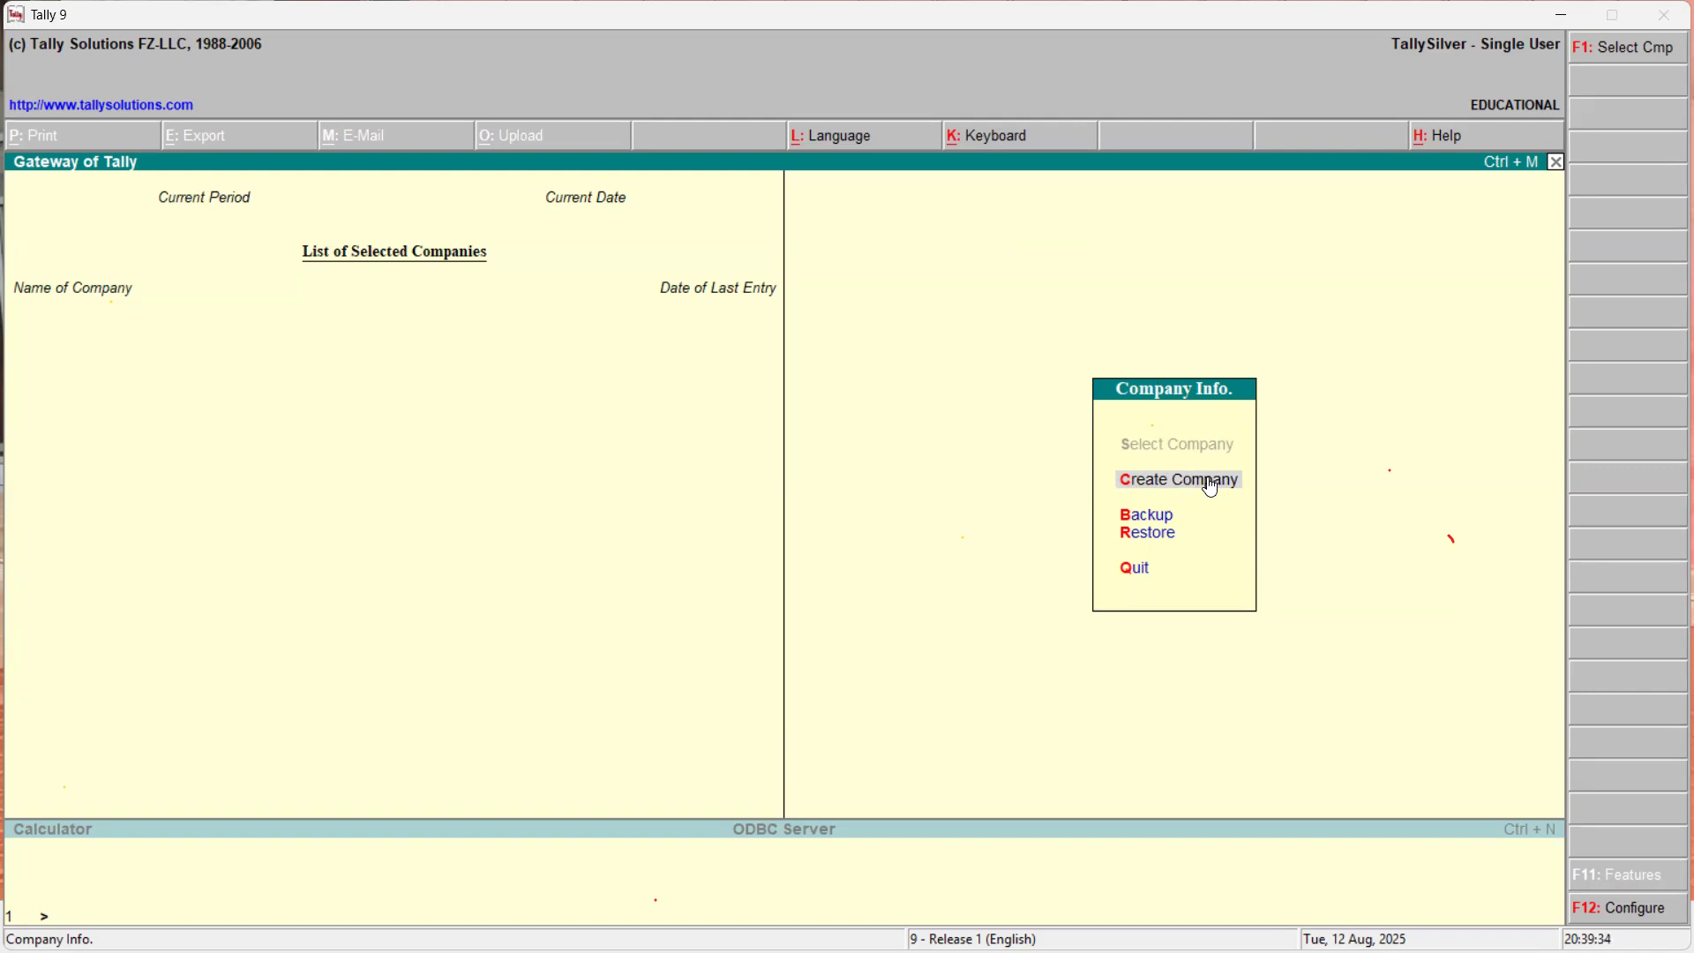
Open Create Company and enter WNA as the company name.
{"action": "left_click", "coordinate": [1212, 484]}
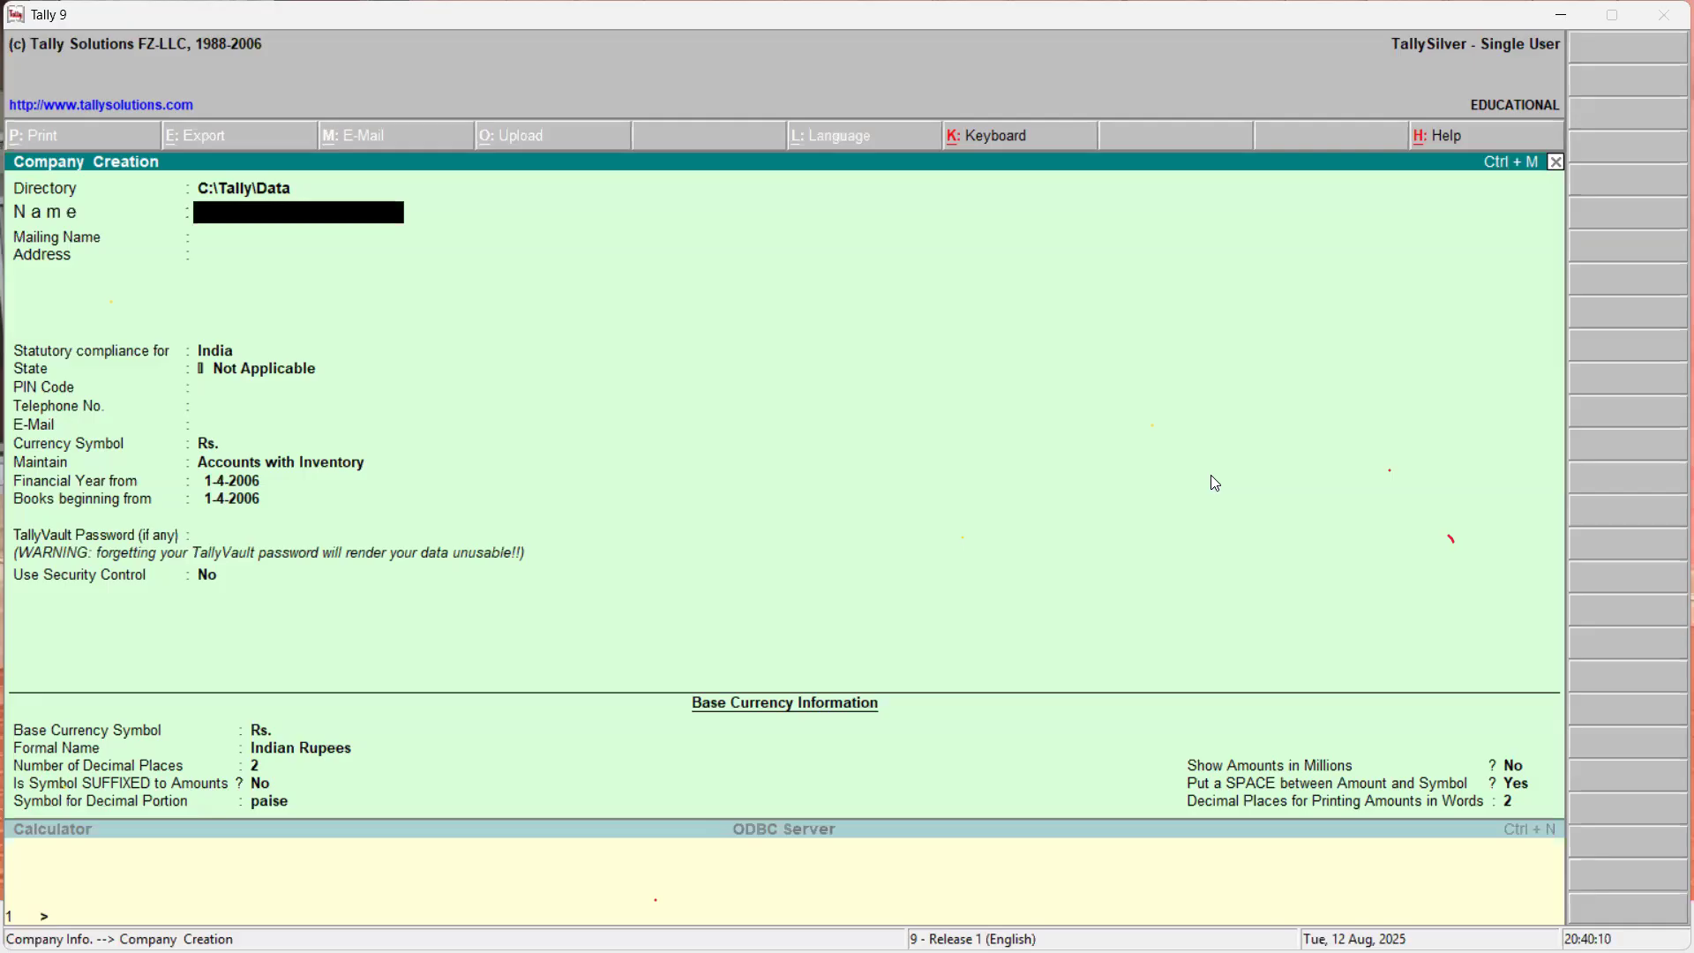
{"action": "type", "text": "WNA"}
{"action": "key", "text": "Return"}
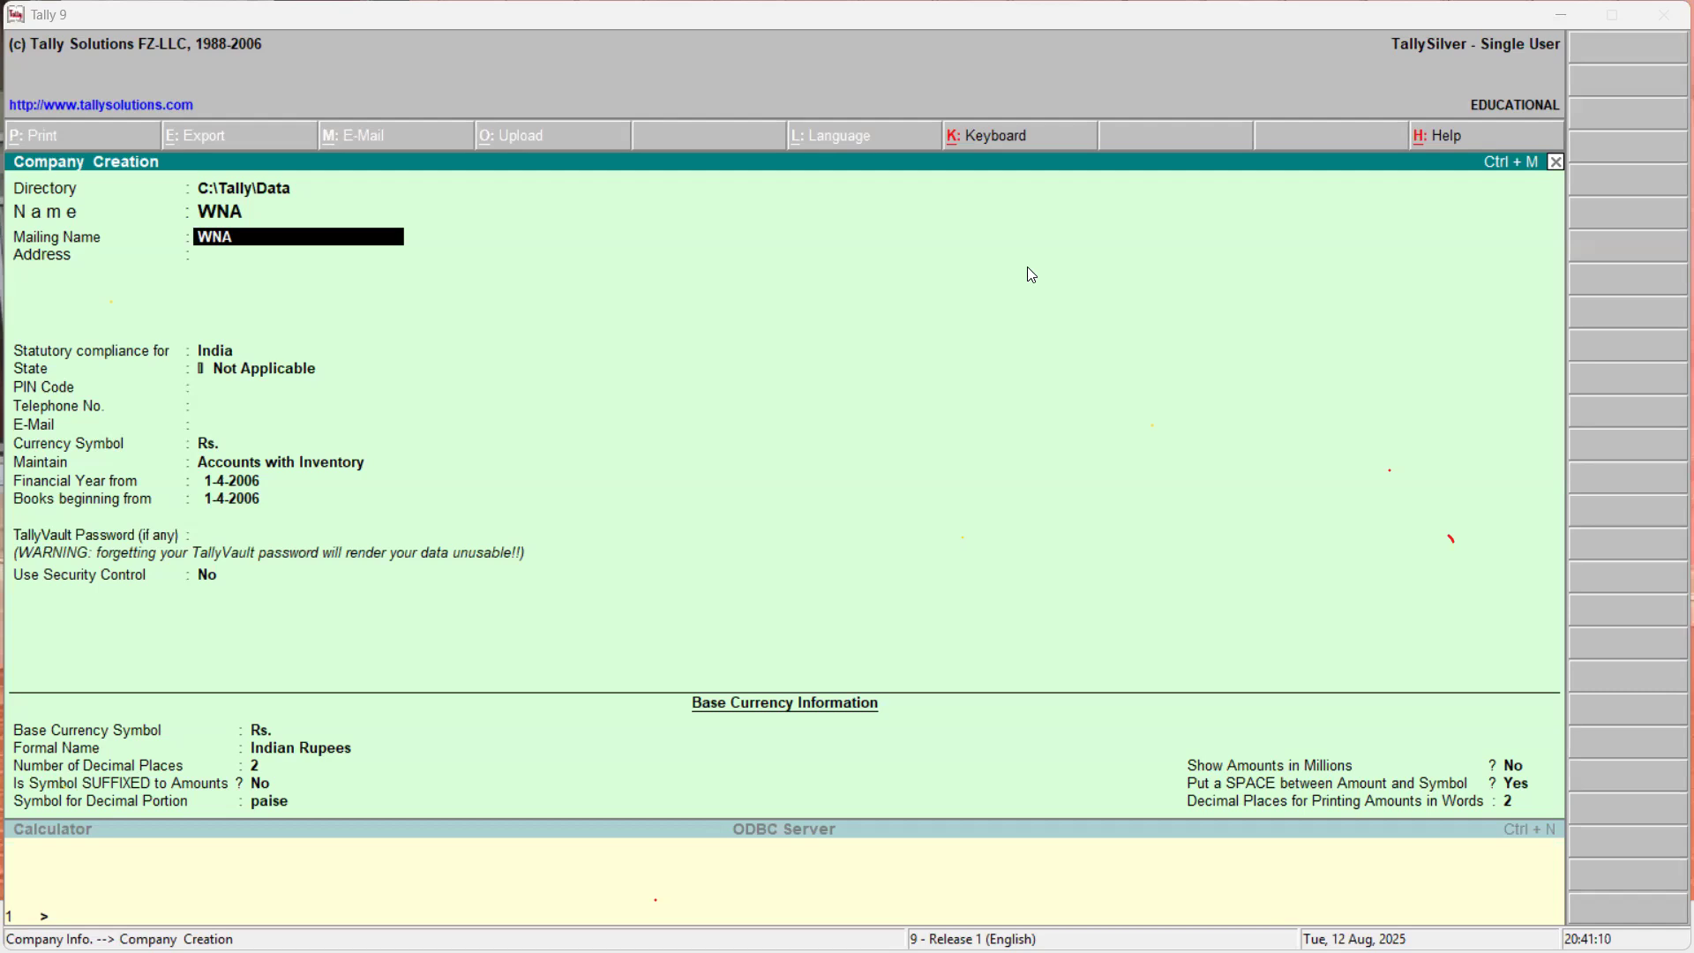
Go back to the Mailing Name field and change it to WNA CAMPUS.
{"action": "left_click", "coordinate": [954, 382]}
{"action": "key", "text": "BackSpace"}
{"action": "key", "text": "Return"}
{"action": "key", "text": "BackSpace"}
{"action": "key", "text": "BackSpace"}
{"action": "key", "text": "BackSpace"}
{"action": "key", "text": "BackSpace"}
{"action": "type", "text": "CAMPUS"}
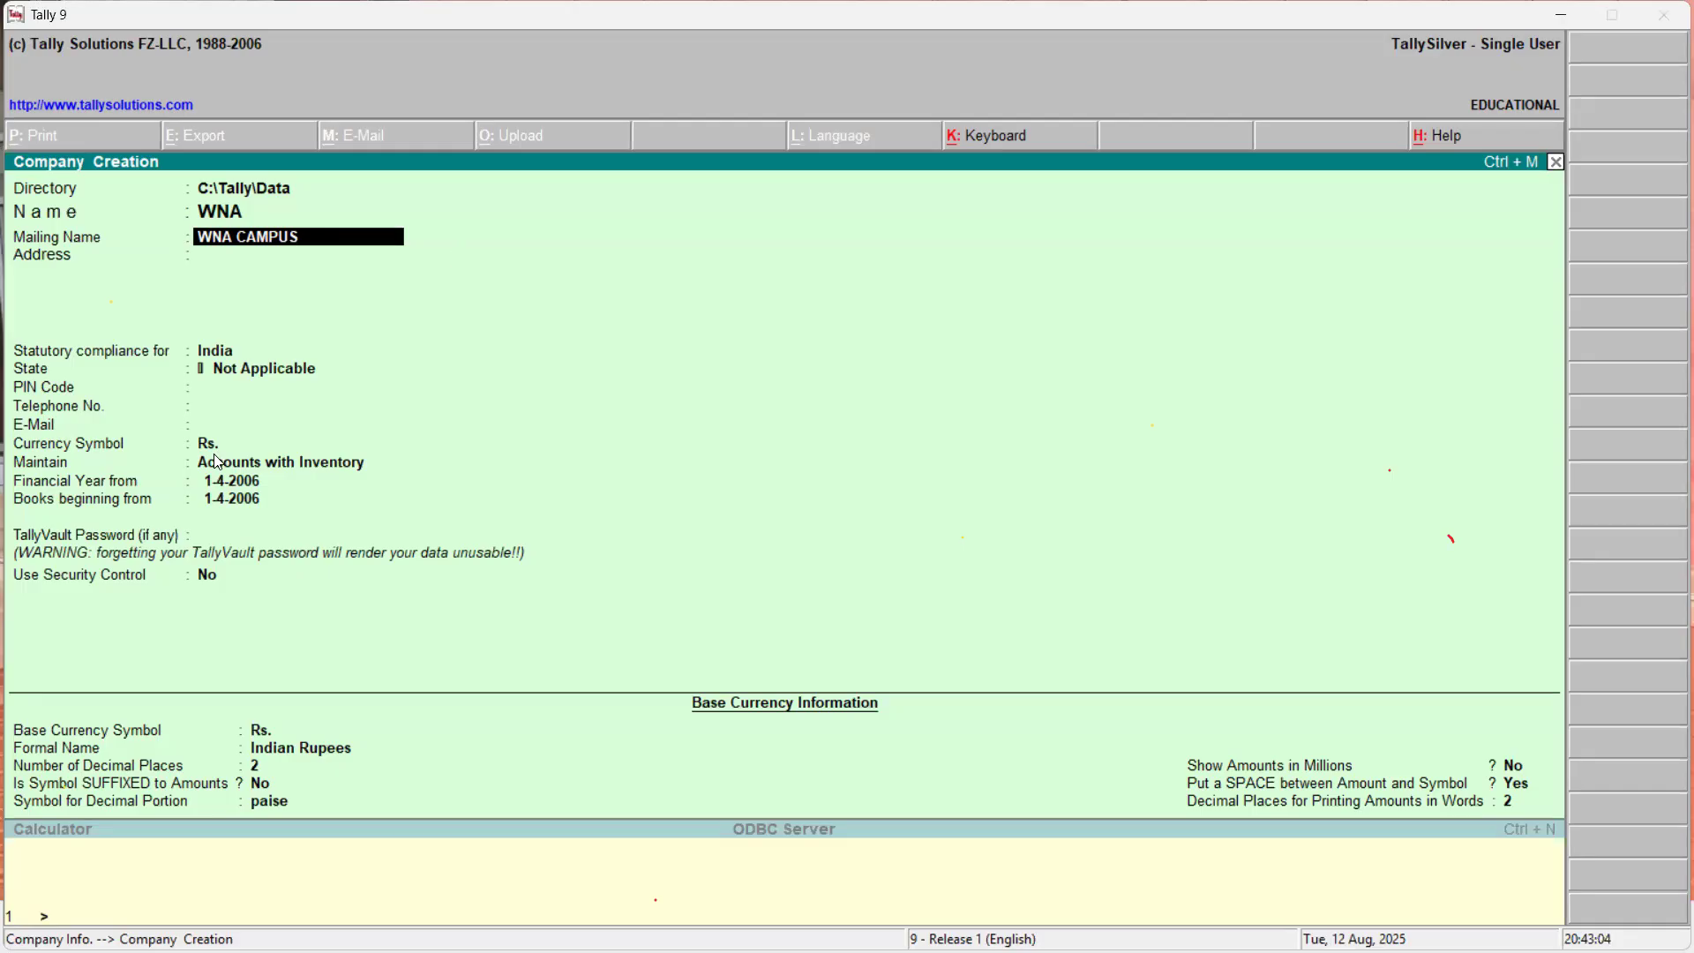
Keep WNA CAMPUS as the mailing name and begin the address with 'NO', correcting a typo.
{"action": "key", "text": "Return"}
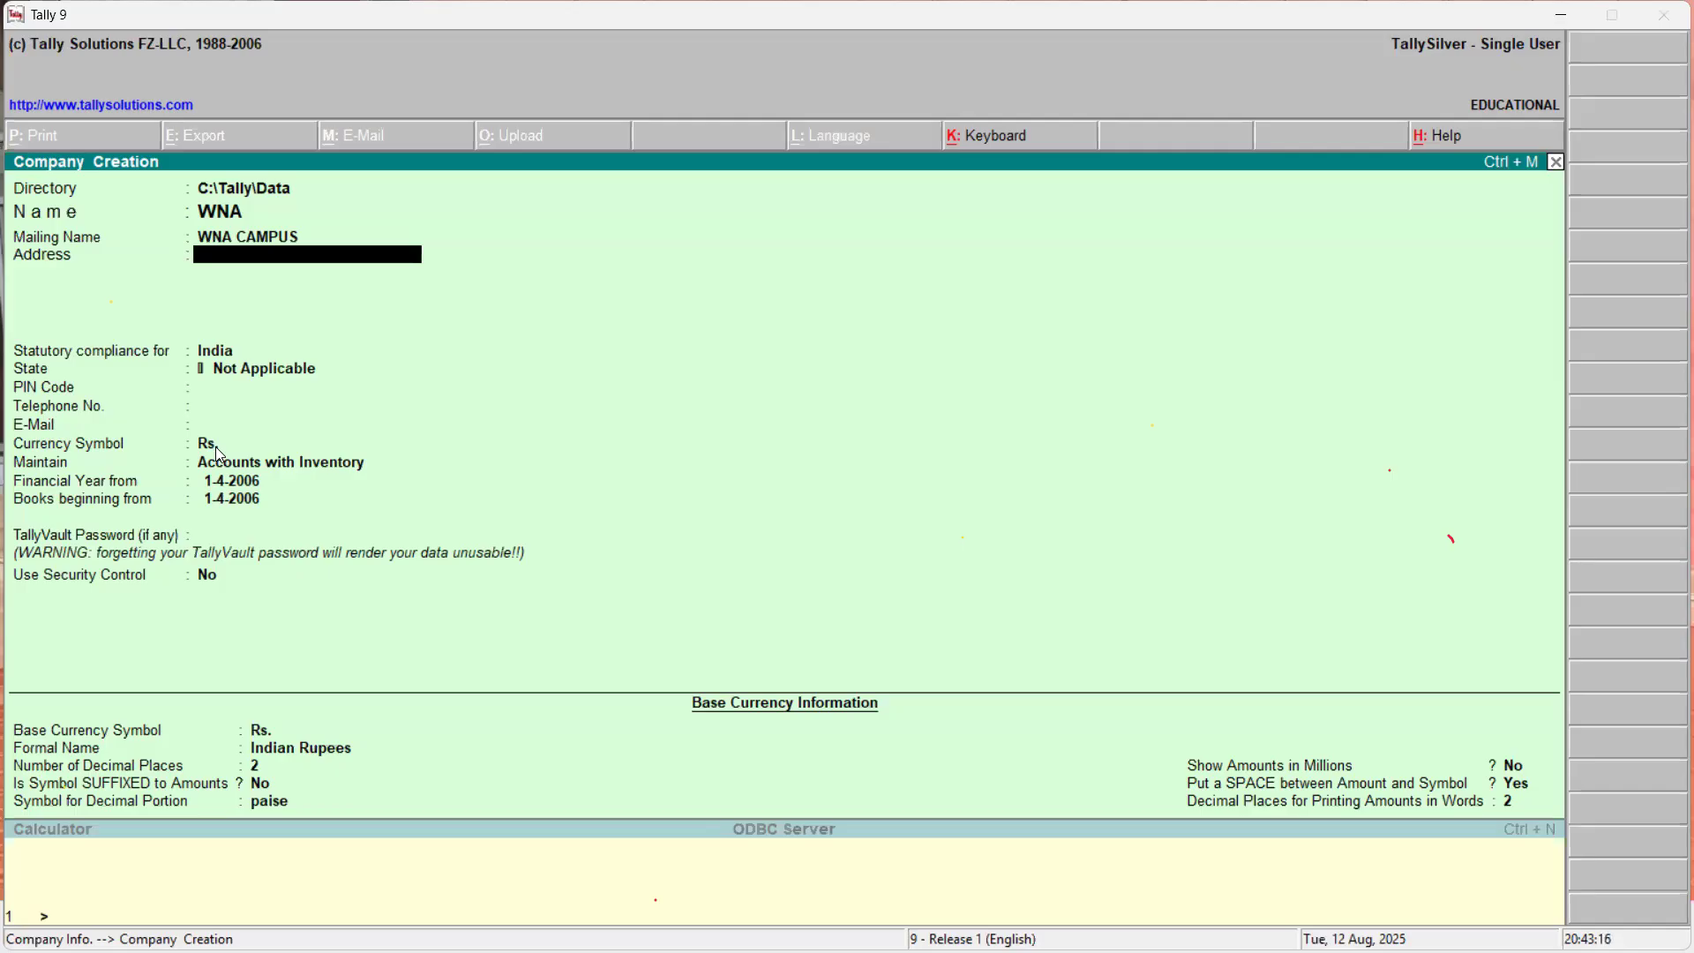
{"action": "type", "text": "SOTH"}
{"action": "key", "text": "BackSpace"}
{"action": "key", "text": "BackSpace"}
{"action": "key", "text": "BackSpace"}
{"action": "key", "text": "BackSpace"}
{"action": "type", "text": "NO"}
{"action": "key", "text": "Up"}
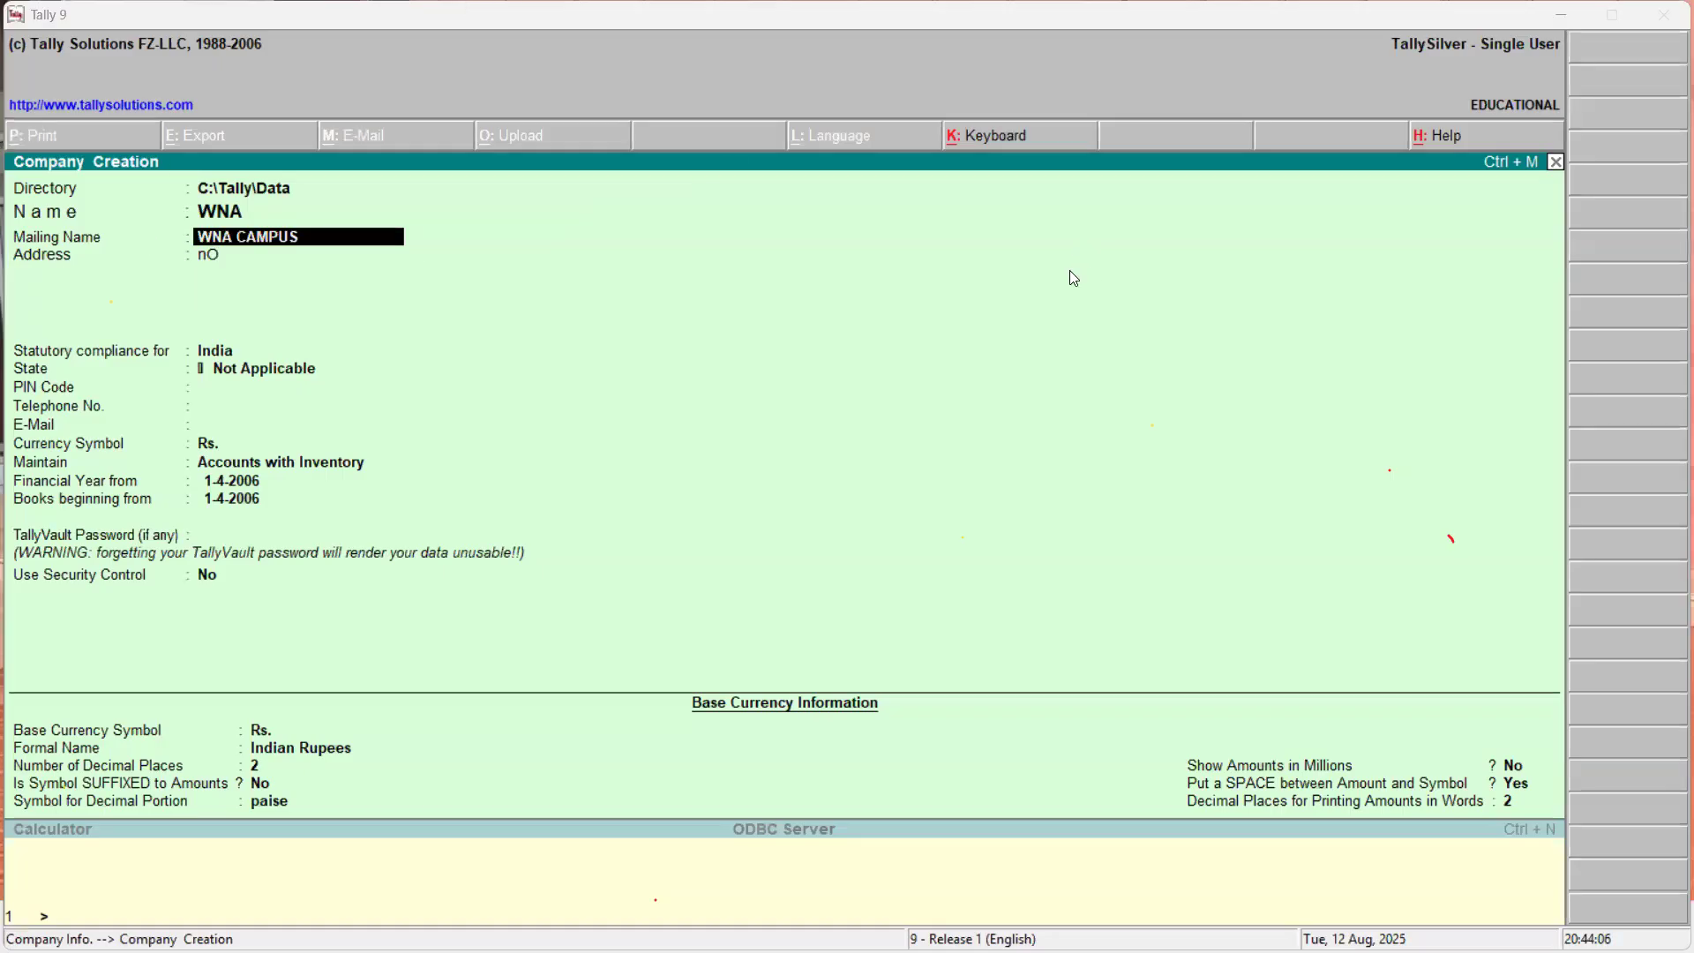
{"action": "key", "text": "Return"}
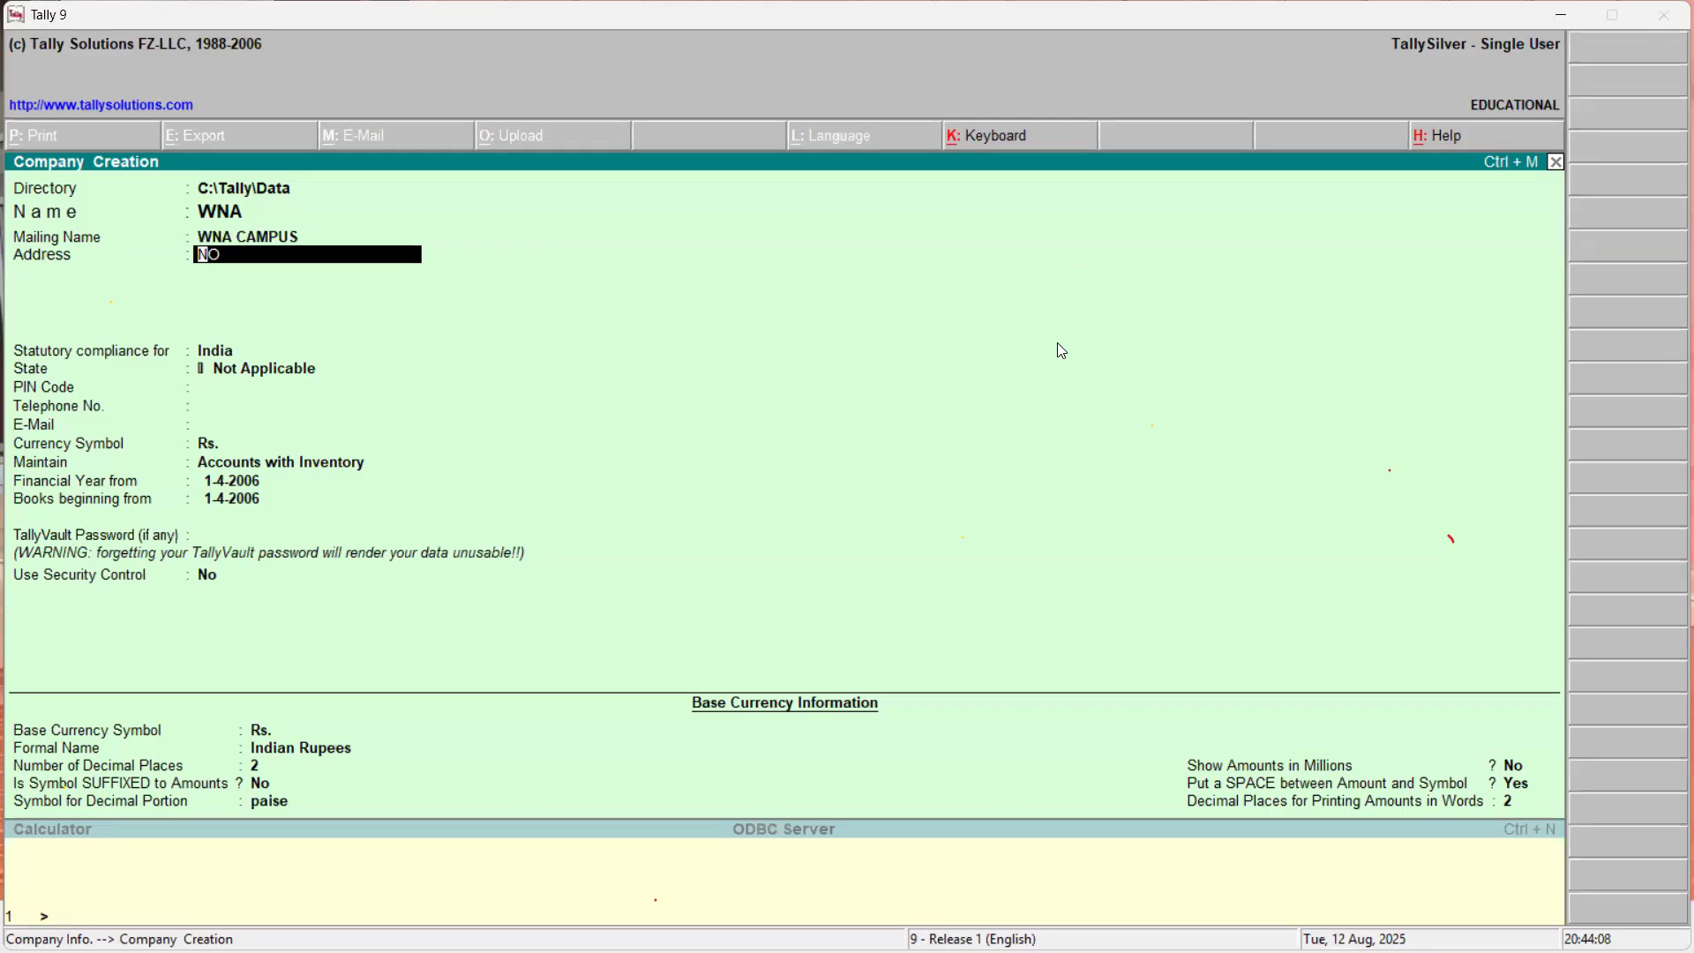
{"action": "type", "text": "223"}
{"action": "type", "text": ","}
{"action": "type", "text": "SOUTH ROAD"}
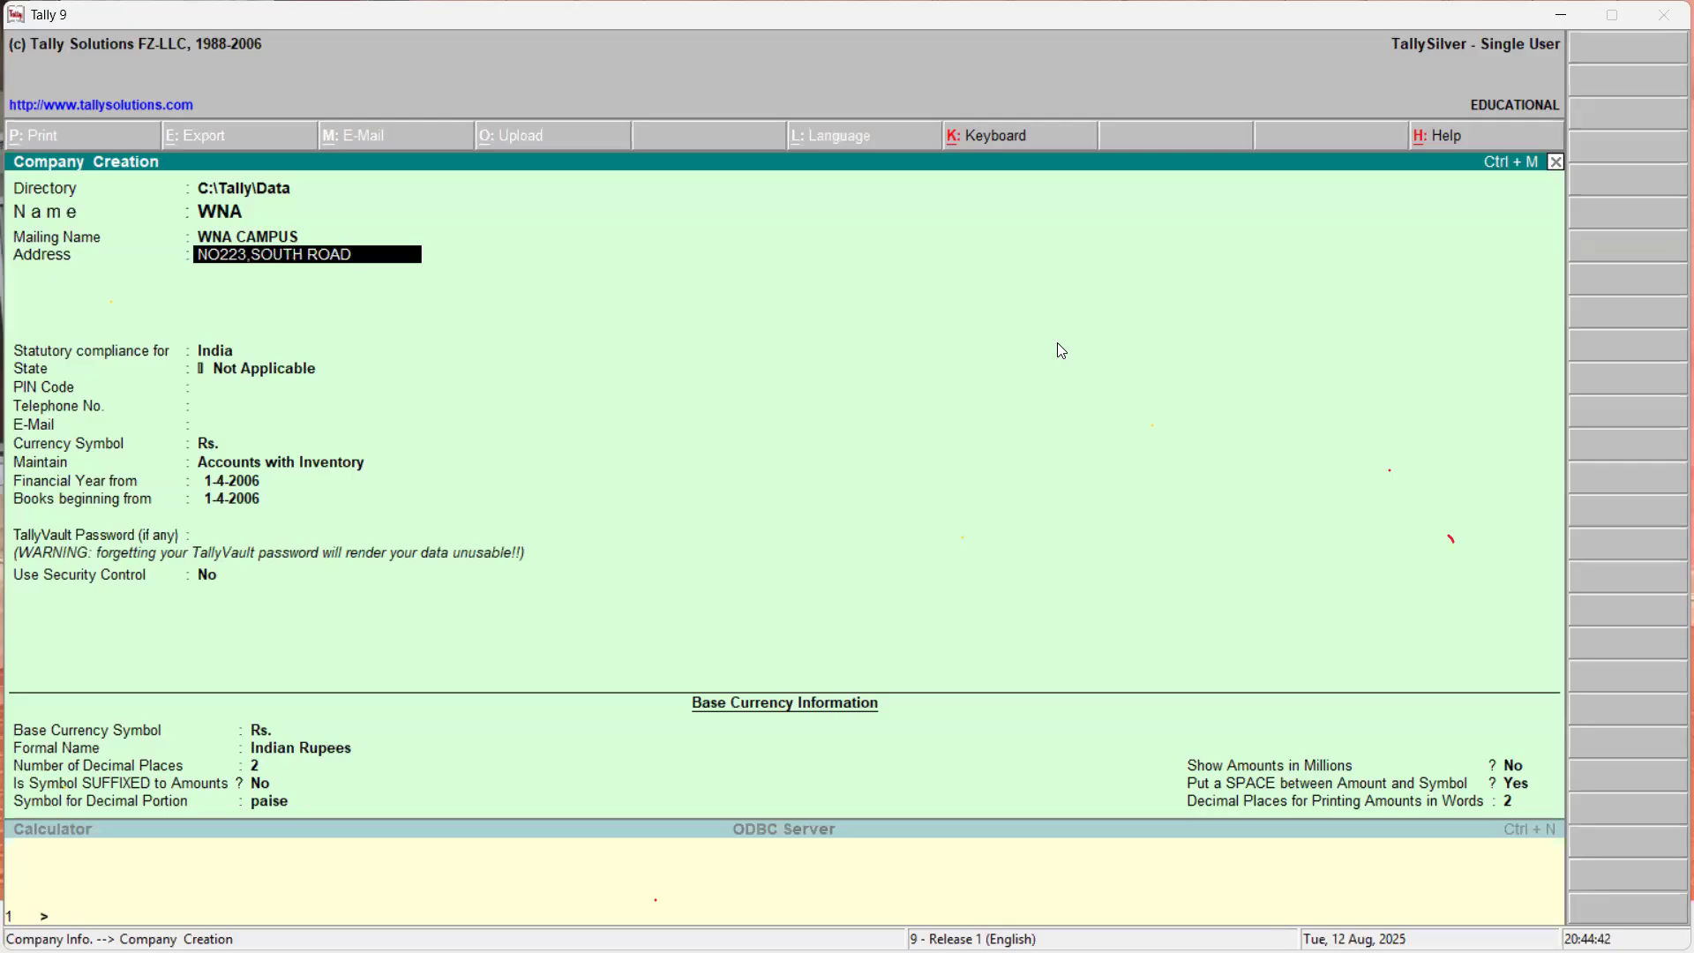
{"action": "key", "text": "Return"}
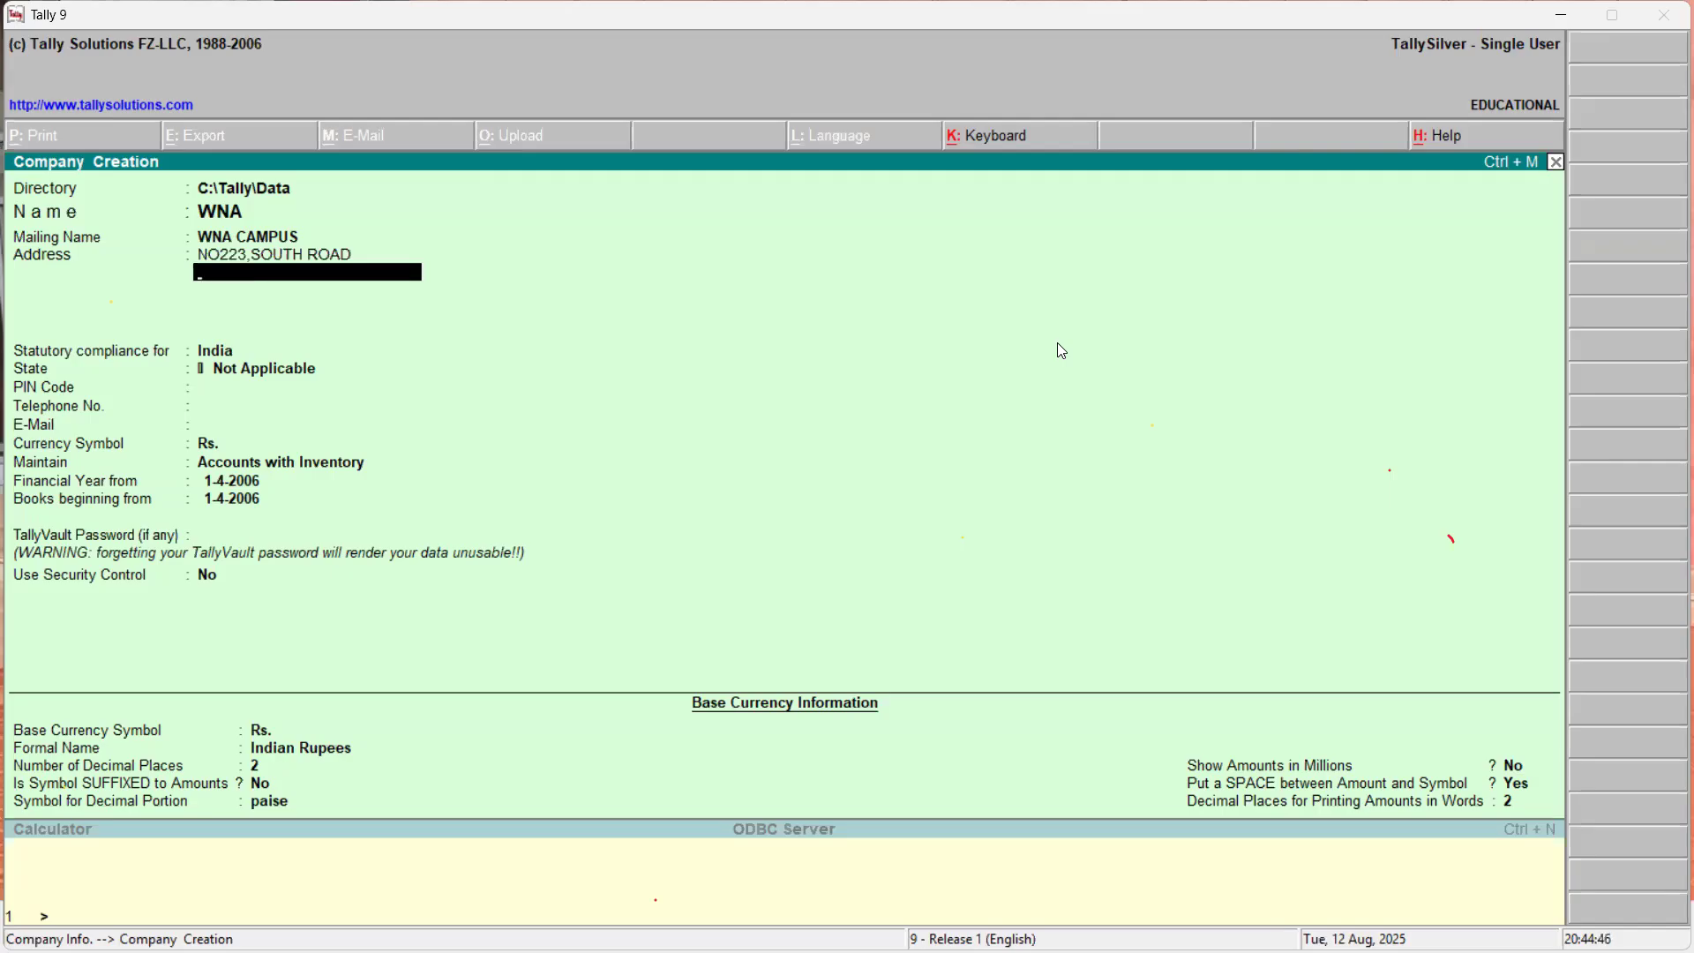
Add AKKARAIPATTU and AMPARA as the town and district address lines.
{"action": "type", "text": "AKKARAIPATTU"}
{"action": "key", "text": "Return"}
{"action": "key", "text": "Return"}
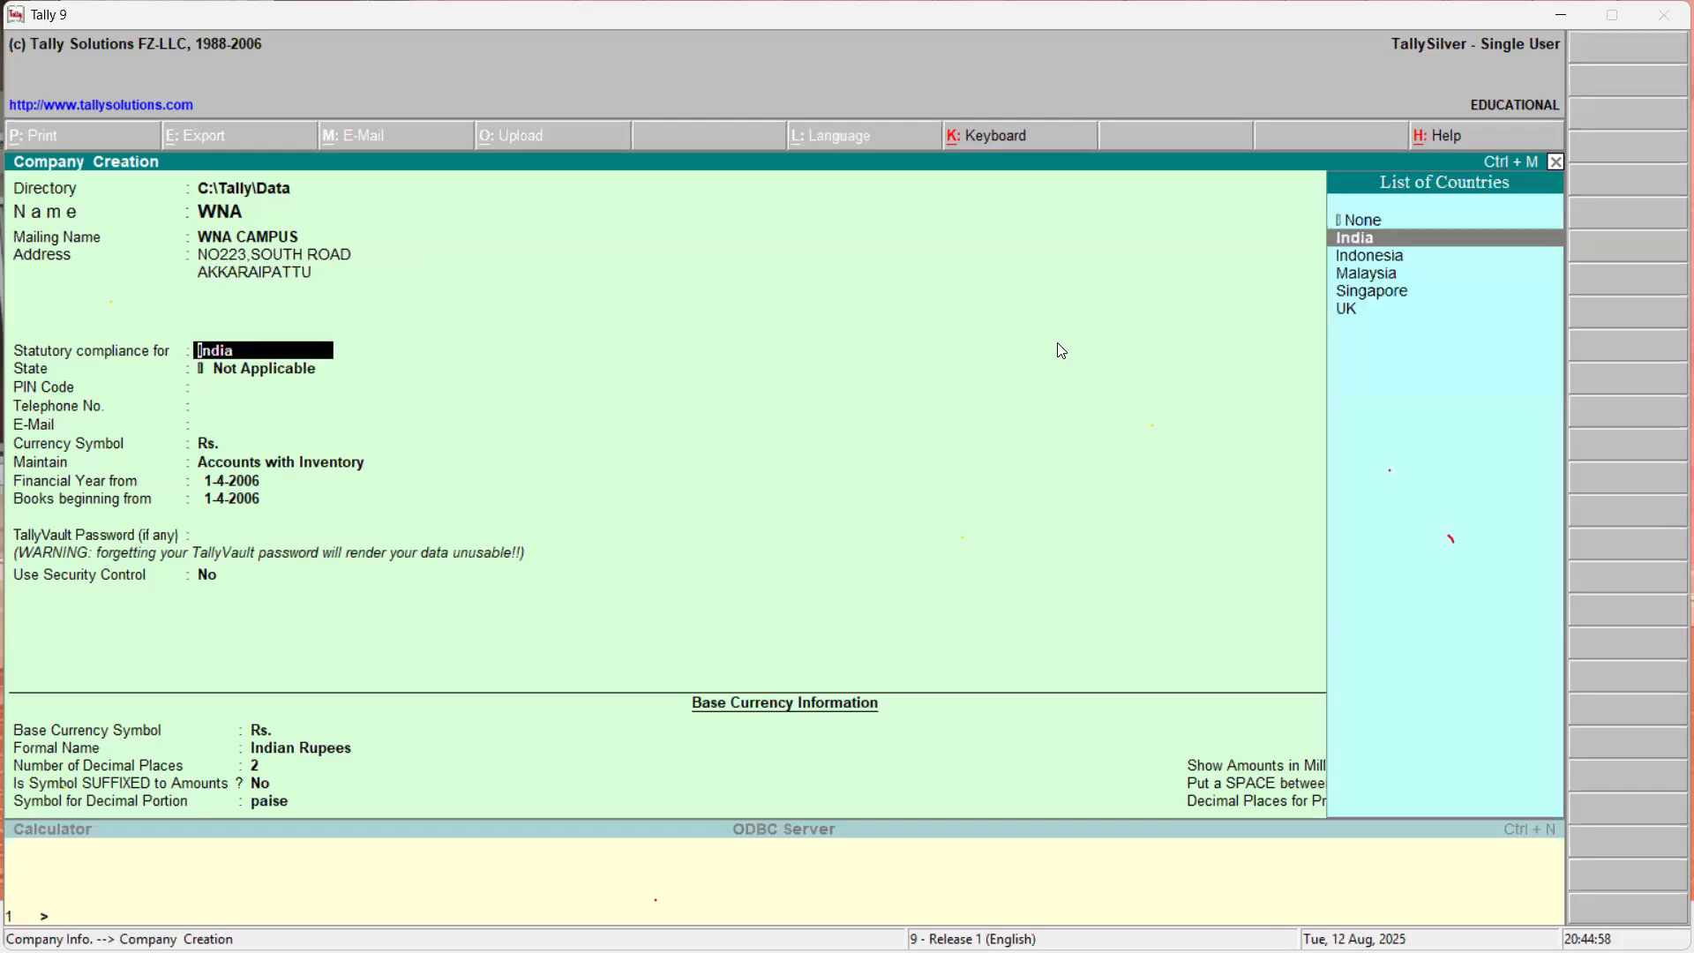
{"action": "key", "text": "BackSpace"}
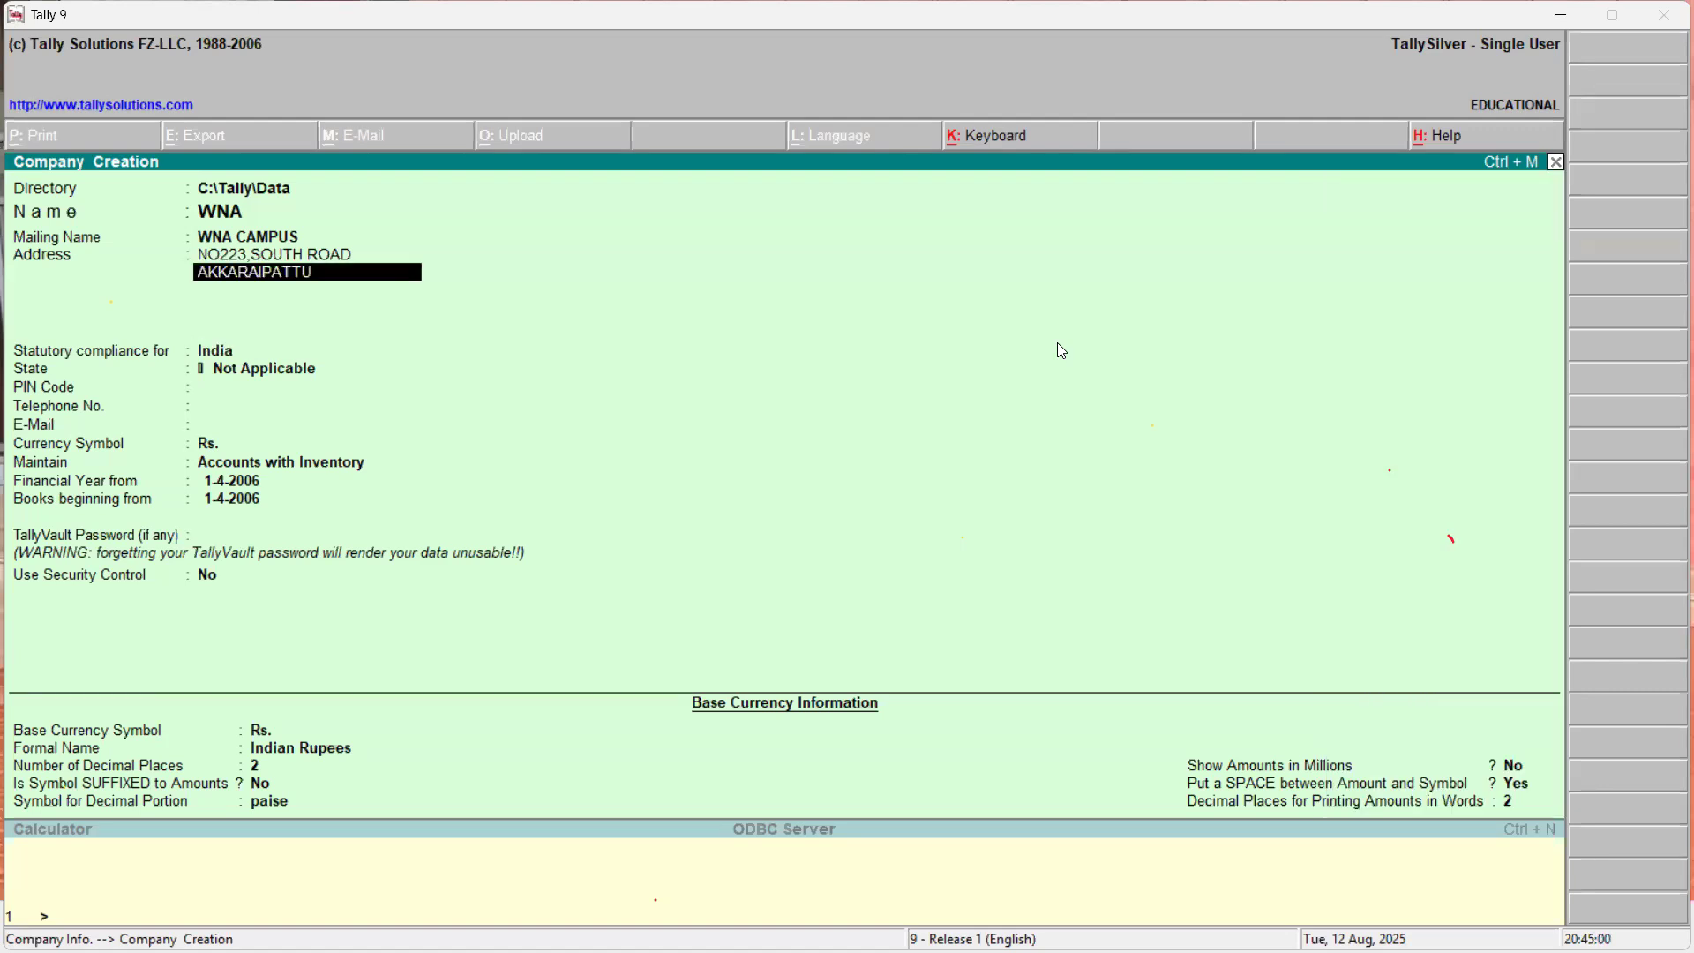
{"action": "key", "text": "Return"}
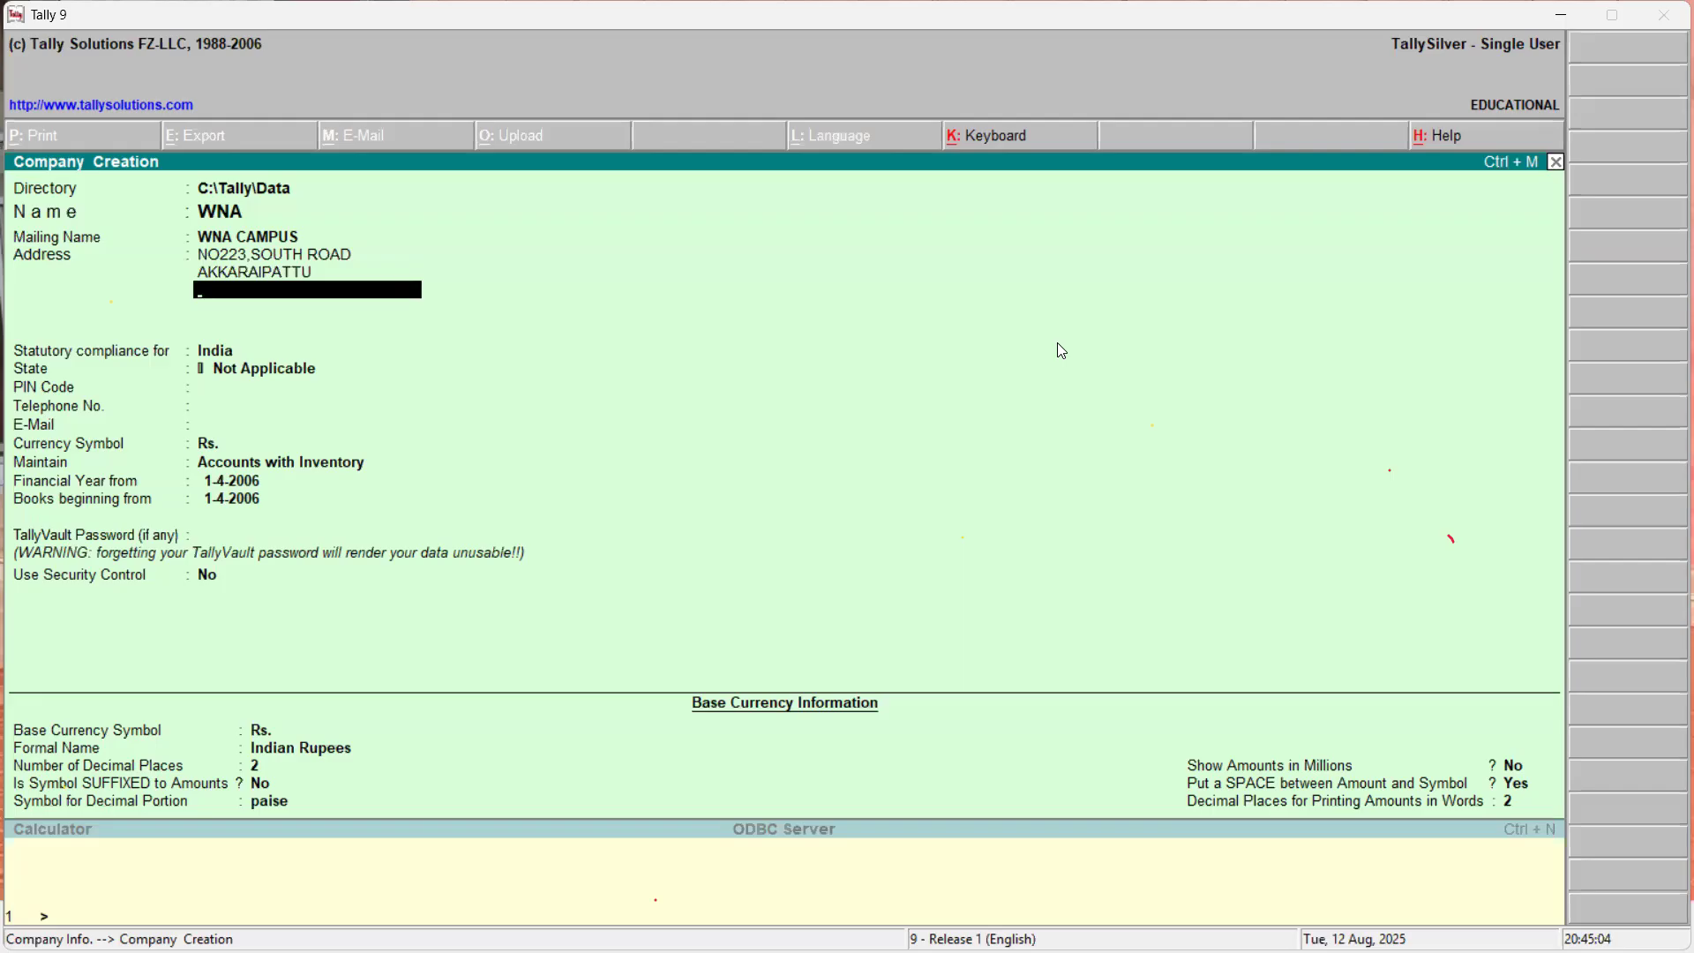
{"action": "type", "text": "AMPARA"}
{"action": "key", "text": "Return"}
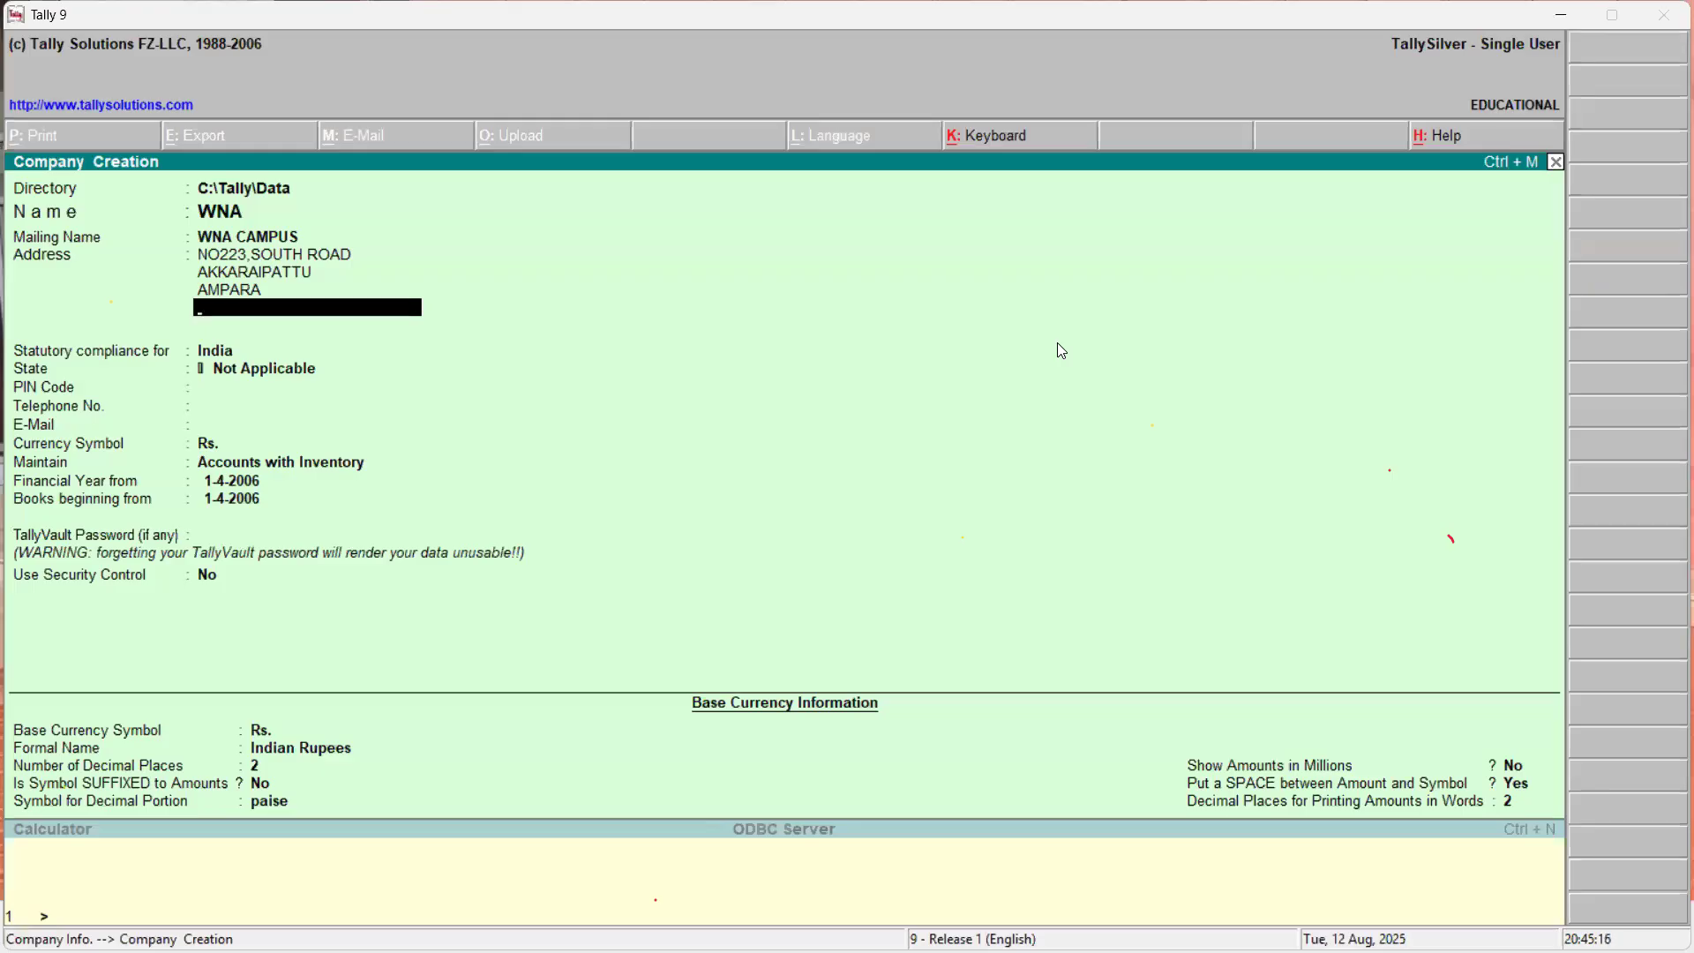
{"action": "key", "text": "Return"}
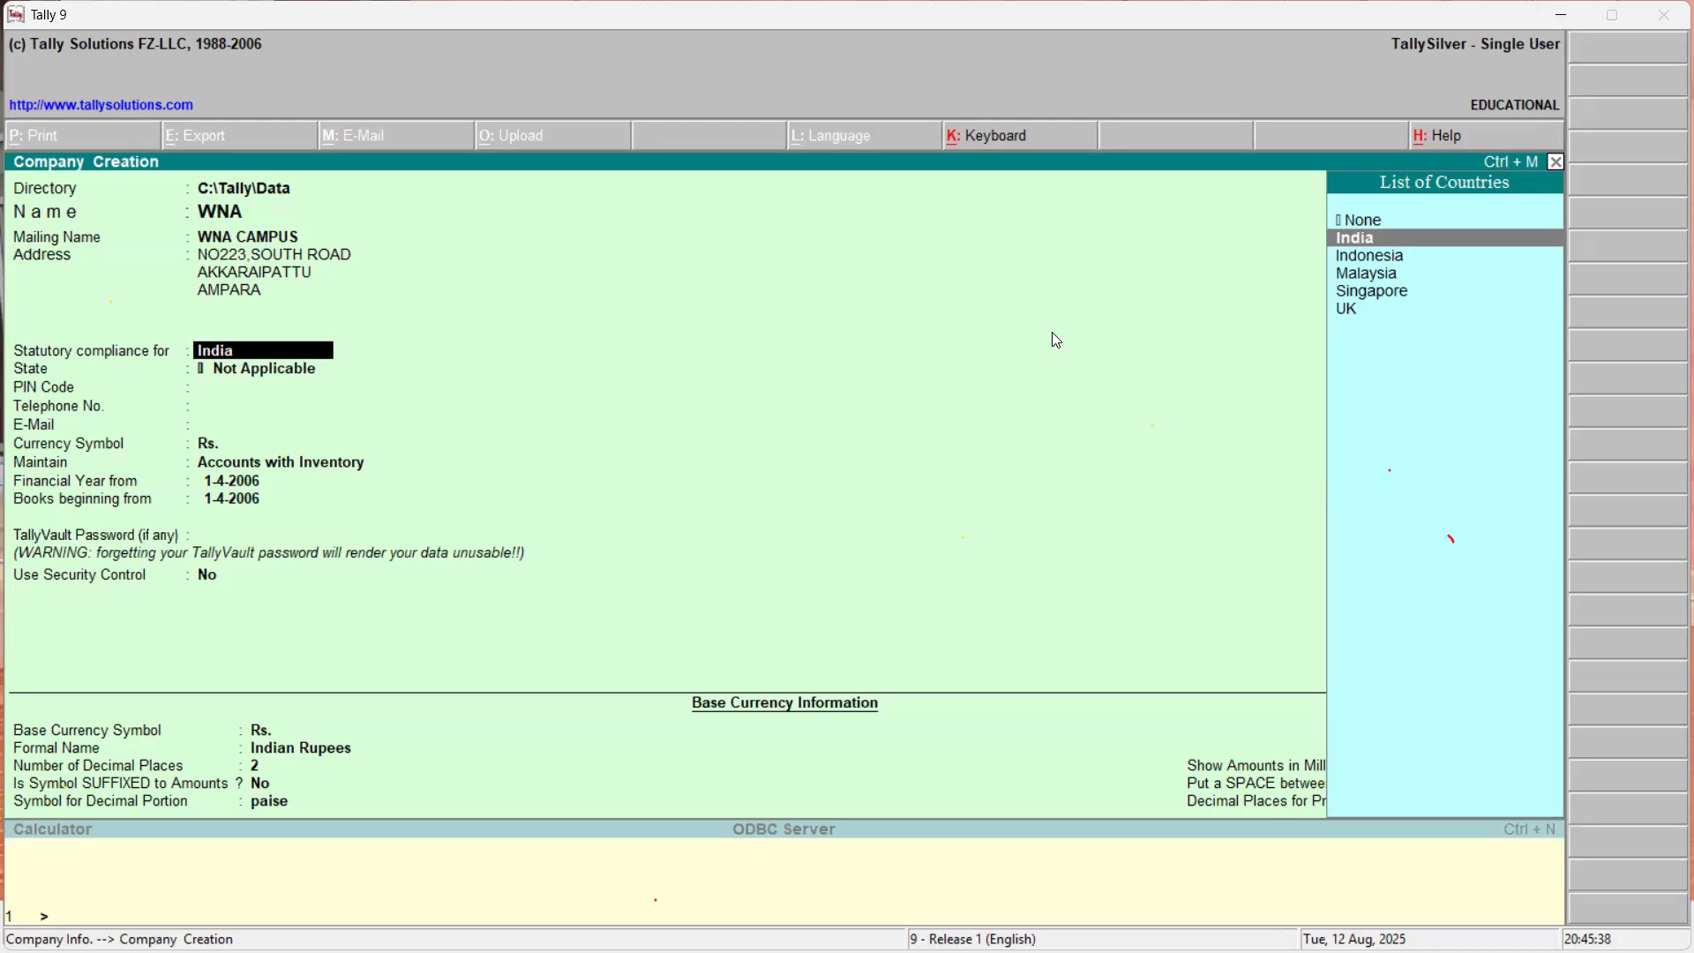
{"action": "key", "text": "Return"}
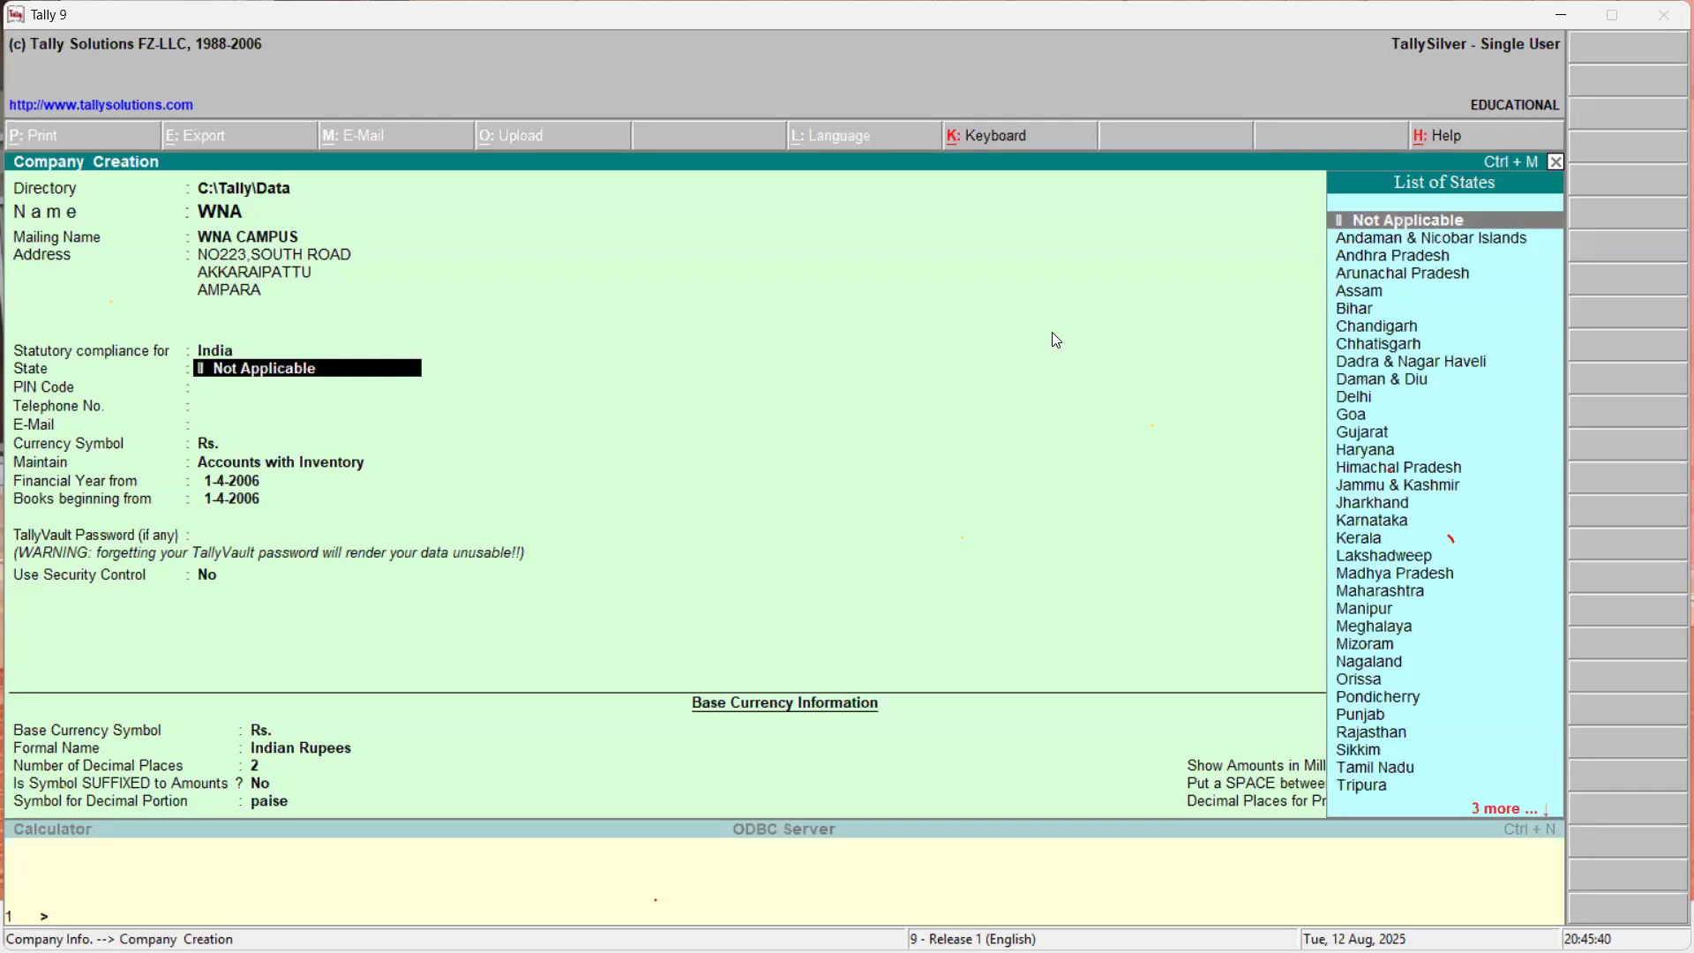
{"action": "key", "text": "BackSpace"}
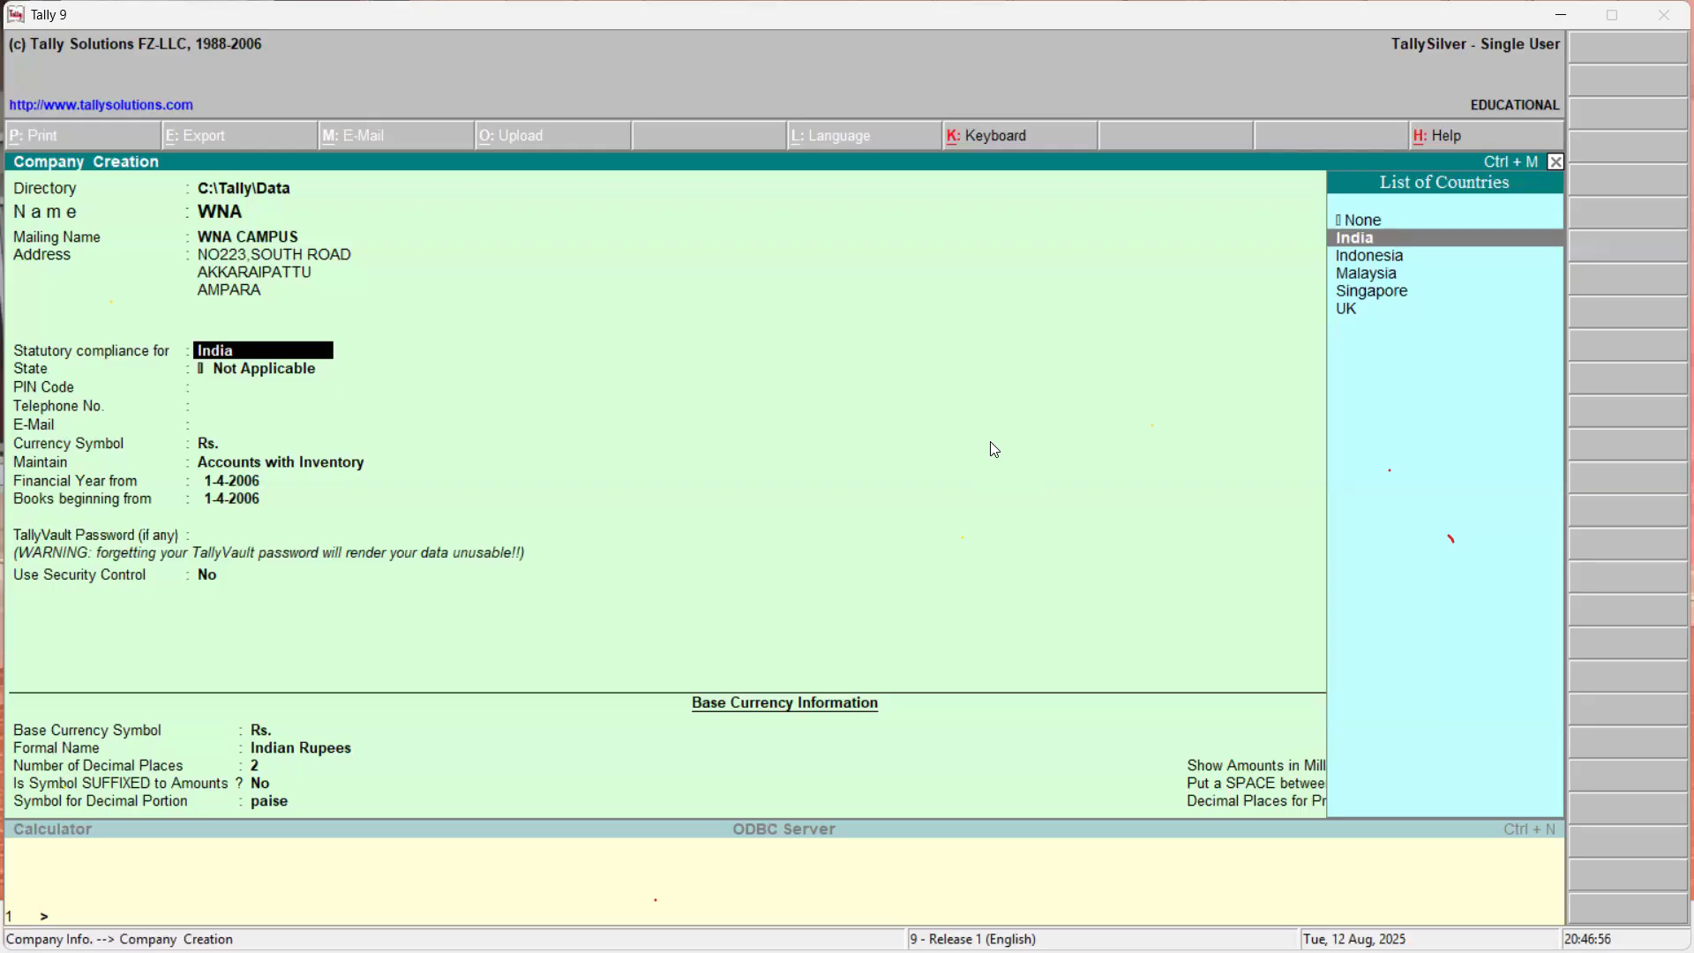
Set statutory compliance to None and leave the e-mail field empty.
{"action": "key", "text": "Up"}
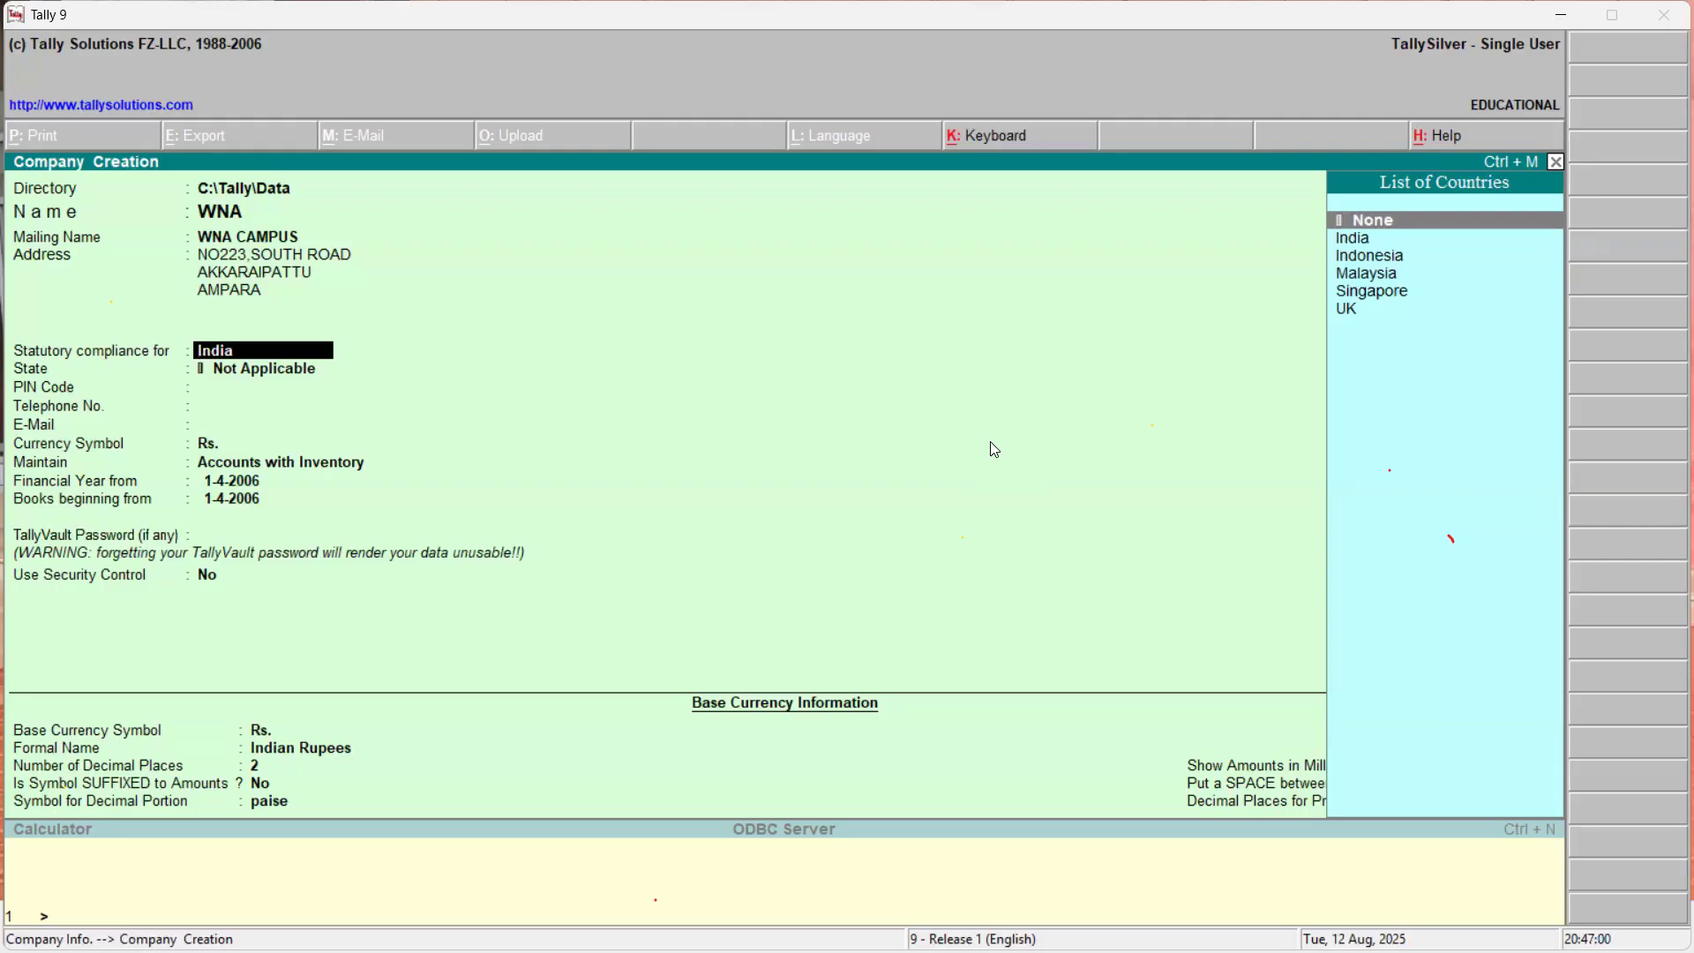
{"action": "key", "text": "Return"}
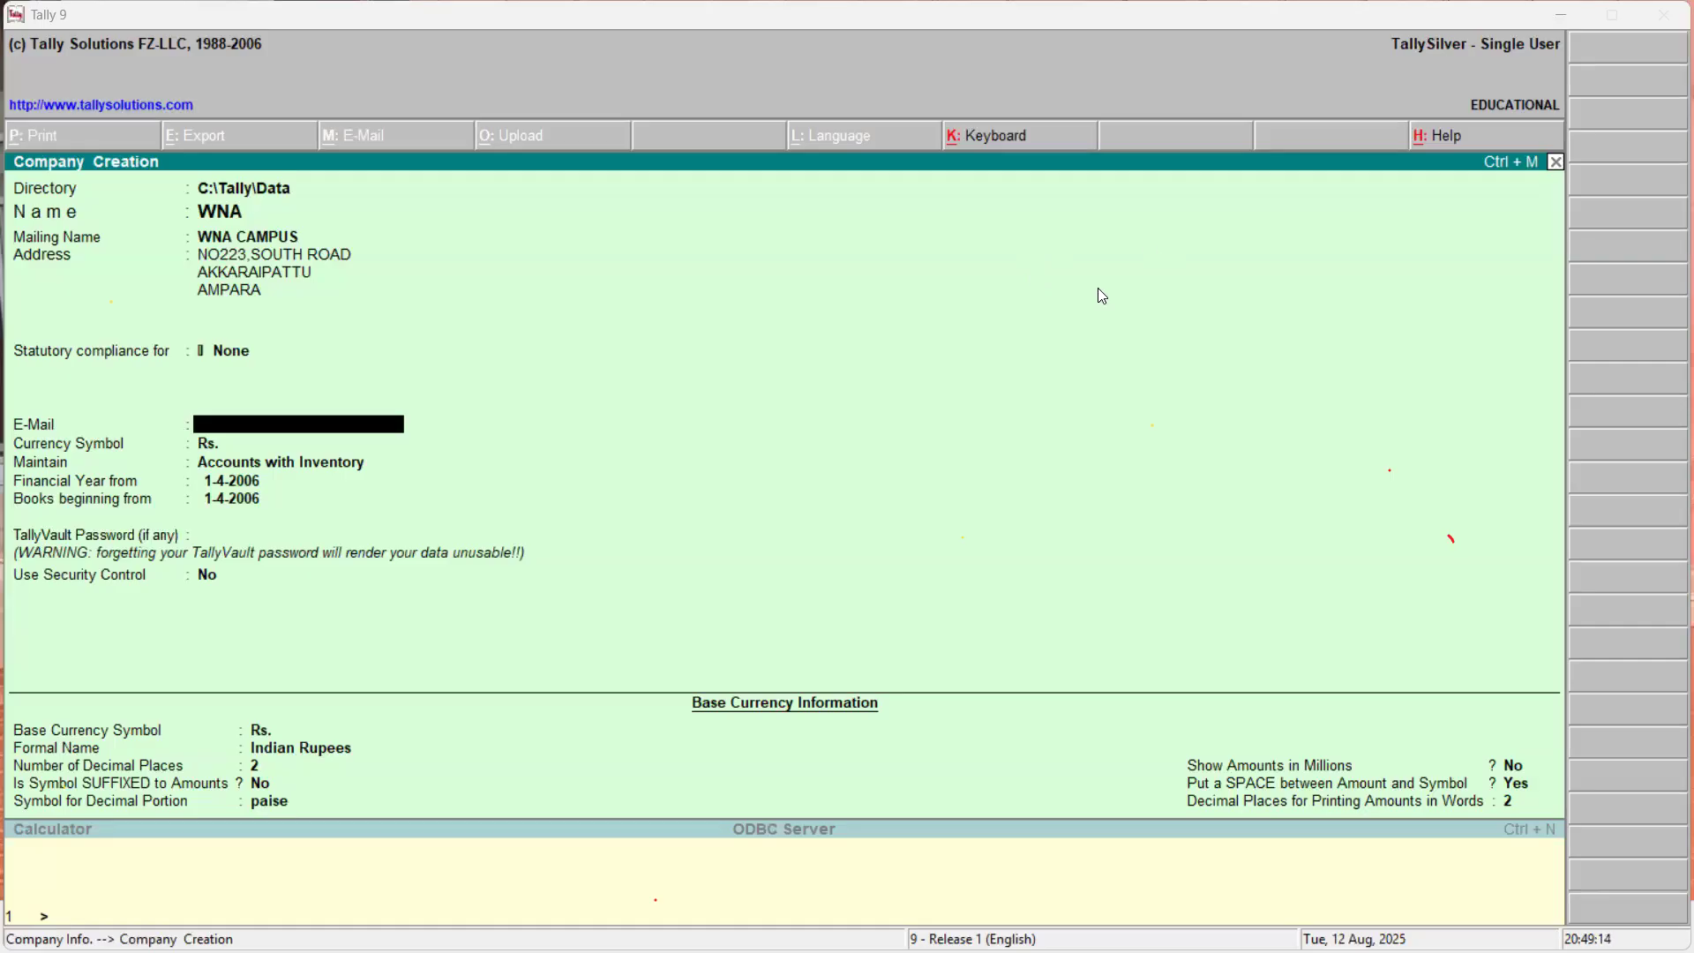
{"action": "key", "text": "Up"}
{"action": "key", "text": "Down"}
{"action": "key", "text": "Down"}
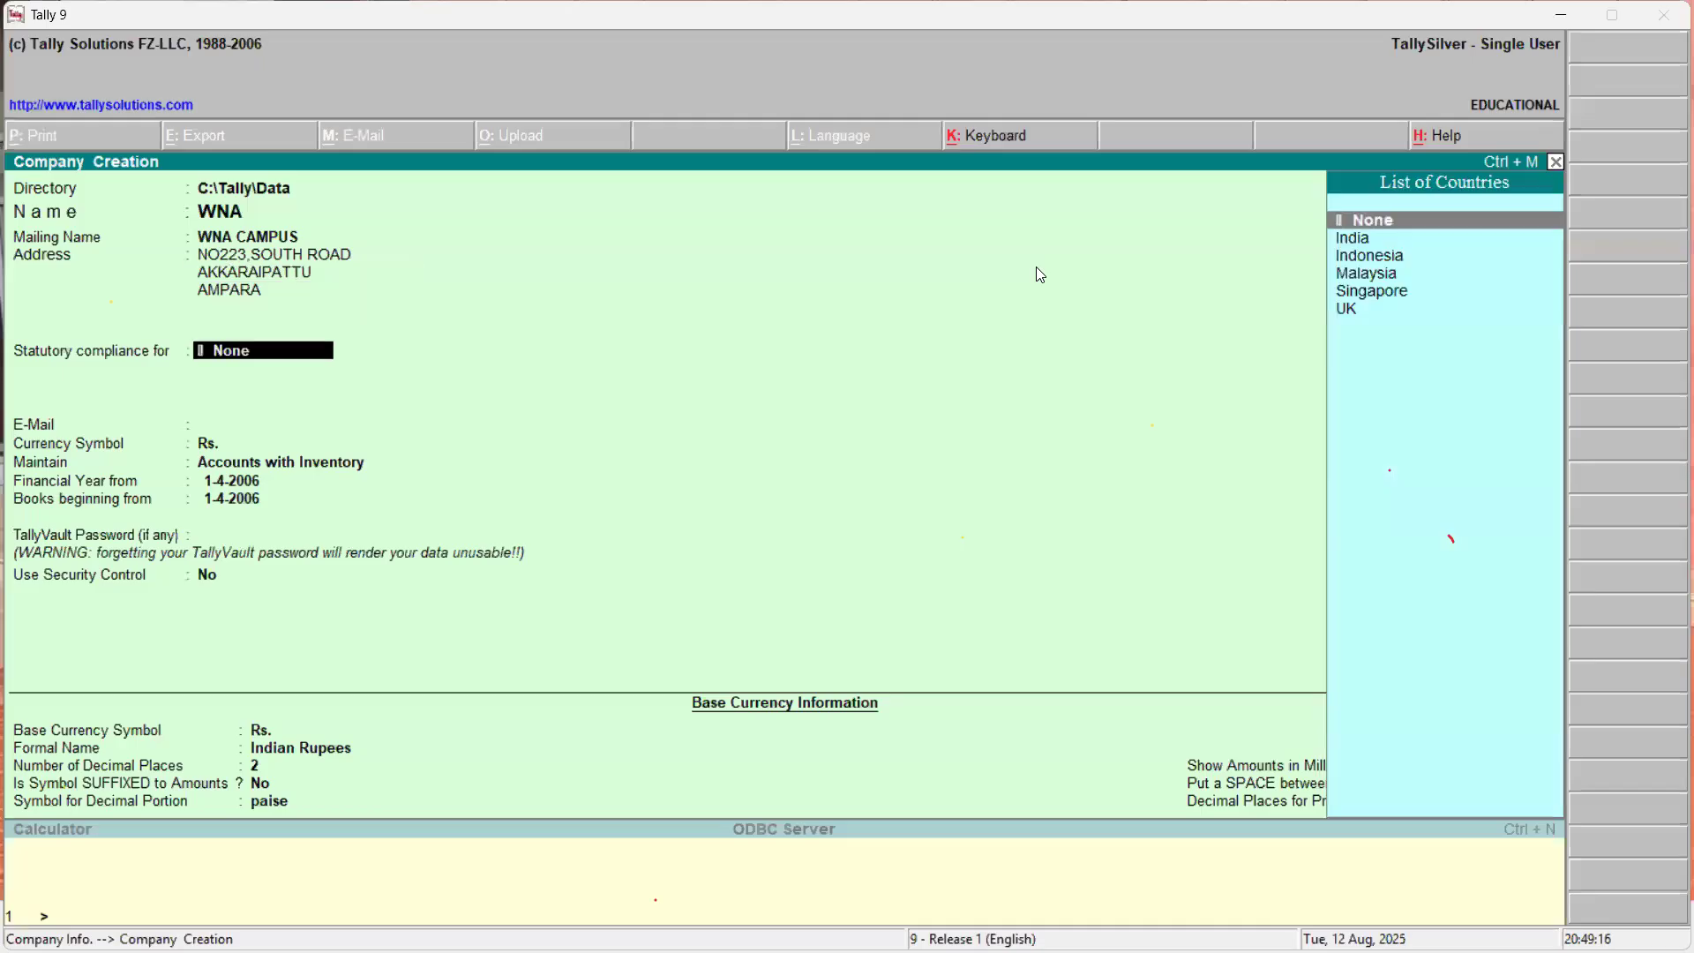
{"action": "key", "text": "Return"}
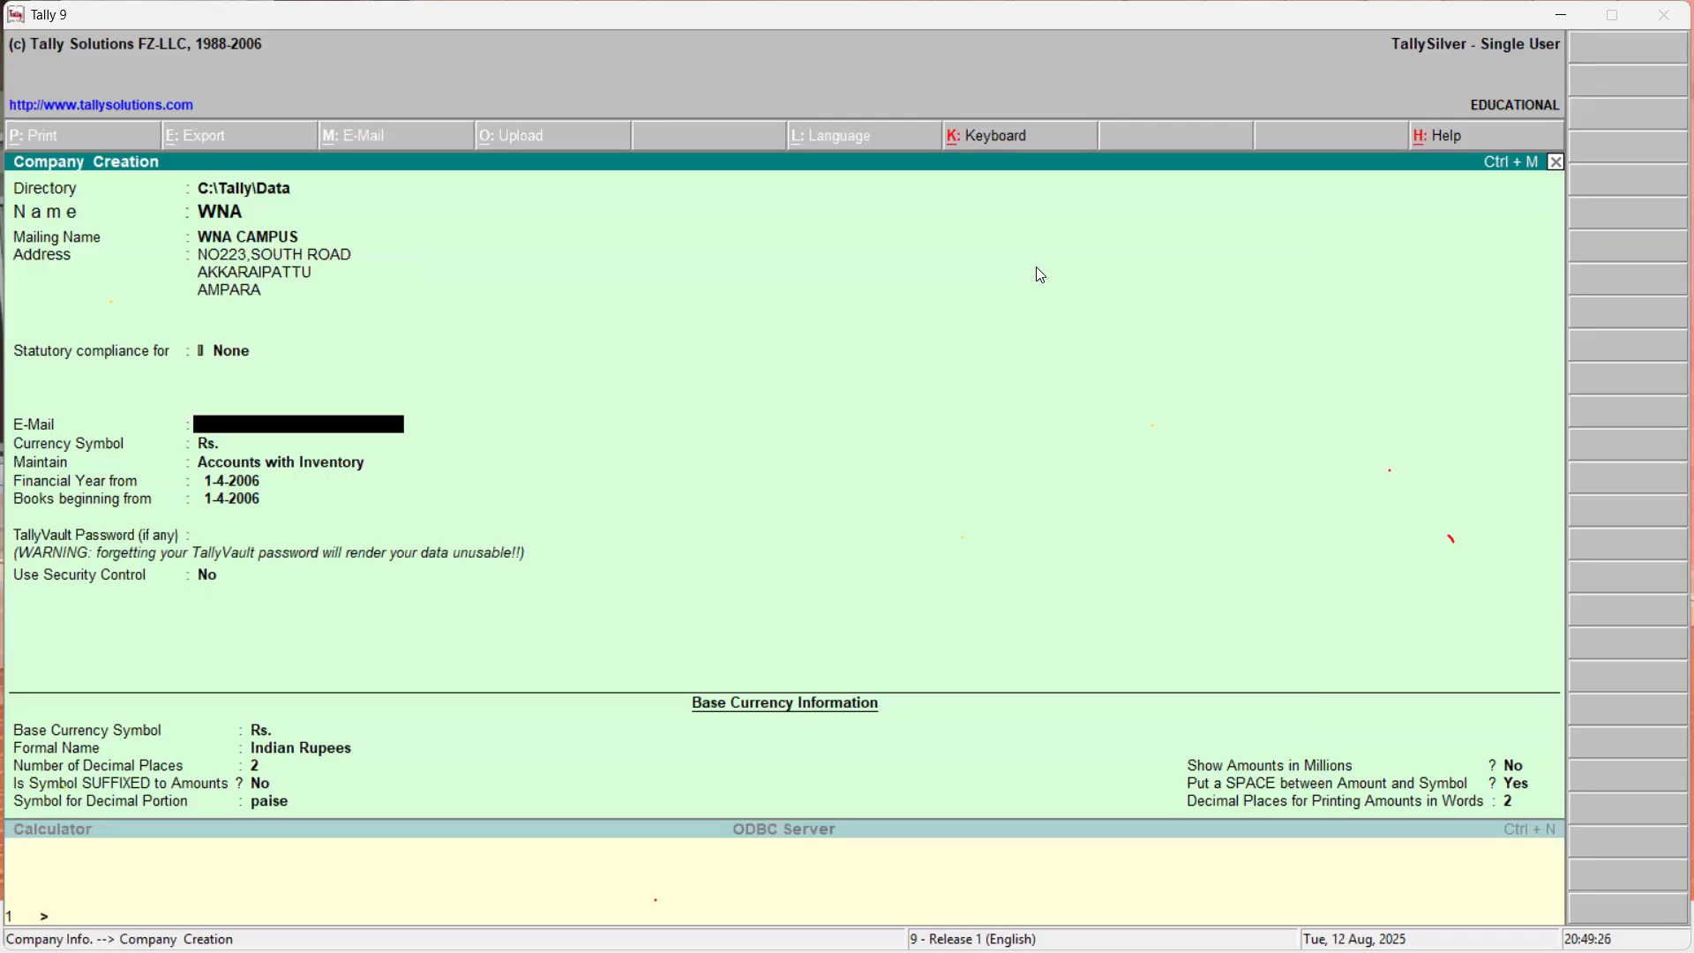
{"action": "key", "text": "Return"}
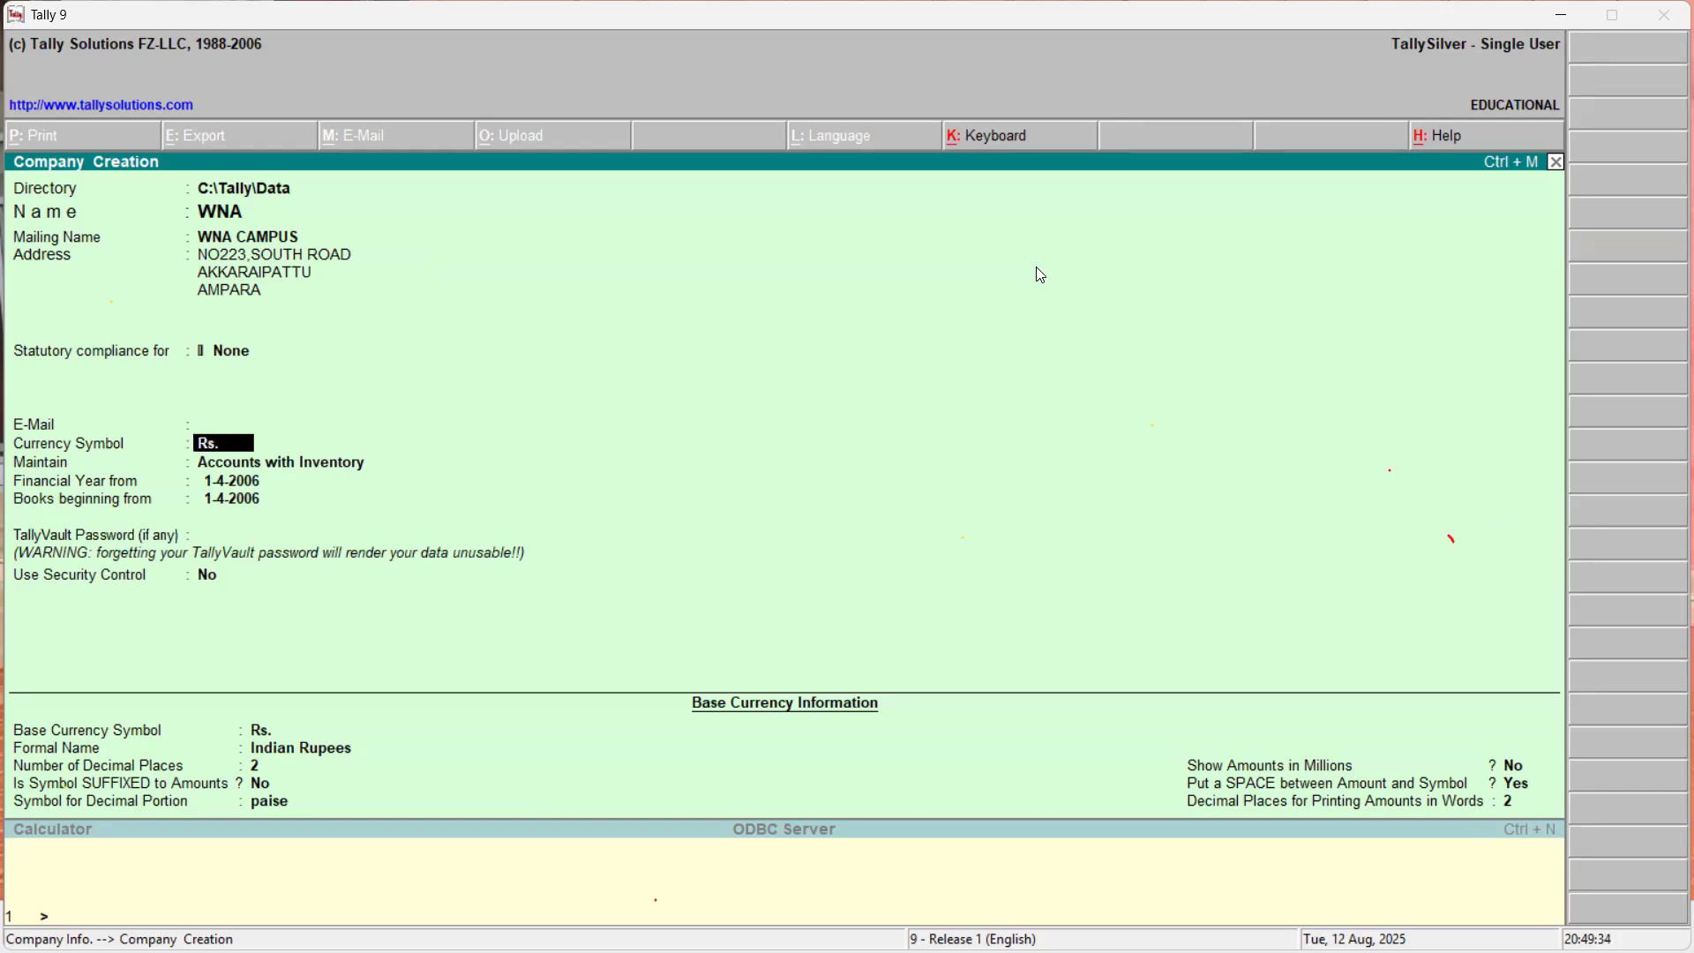
Set the company type to Accounts with Inventory after briefly choosing Accounts only.
{"action": "key", "text": "Return"}
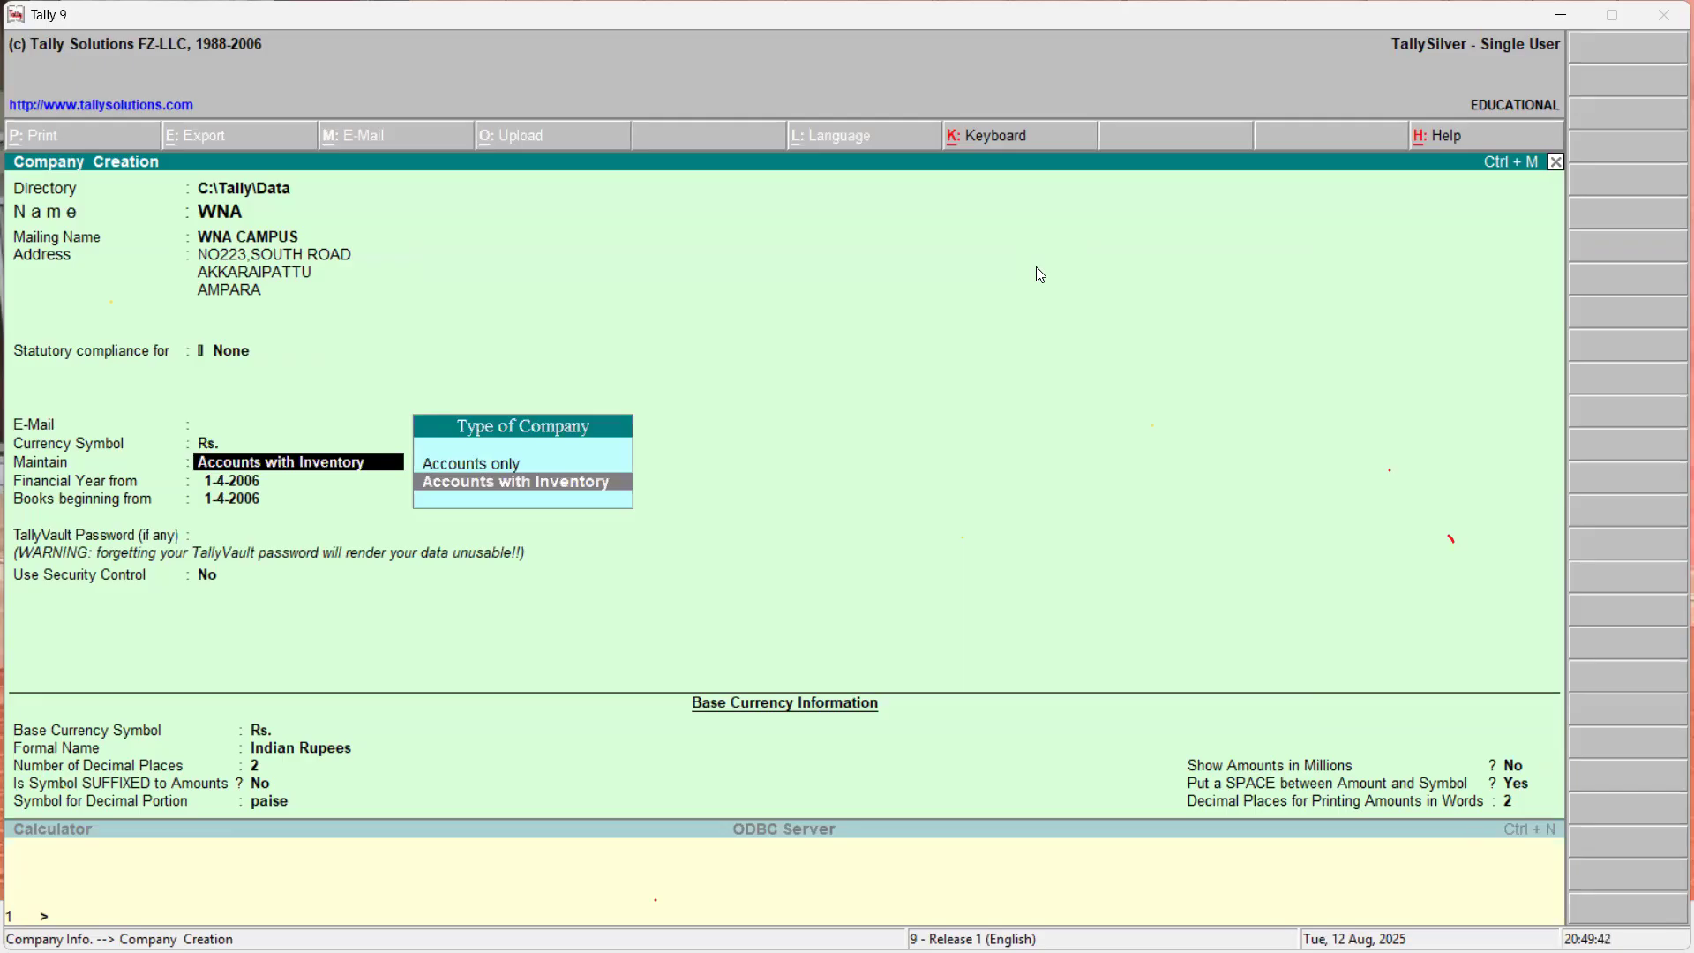
{"action": "key", "text": "Up"}
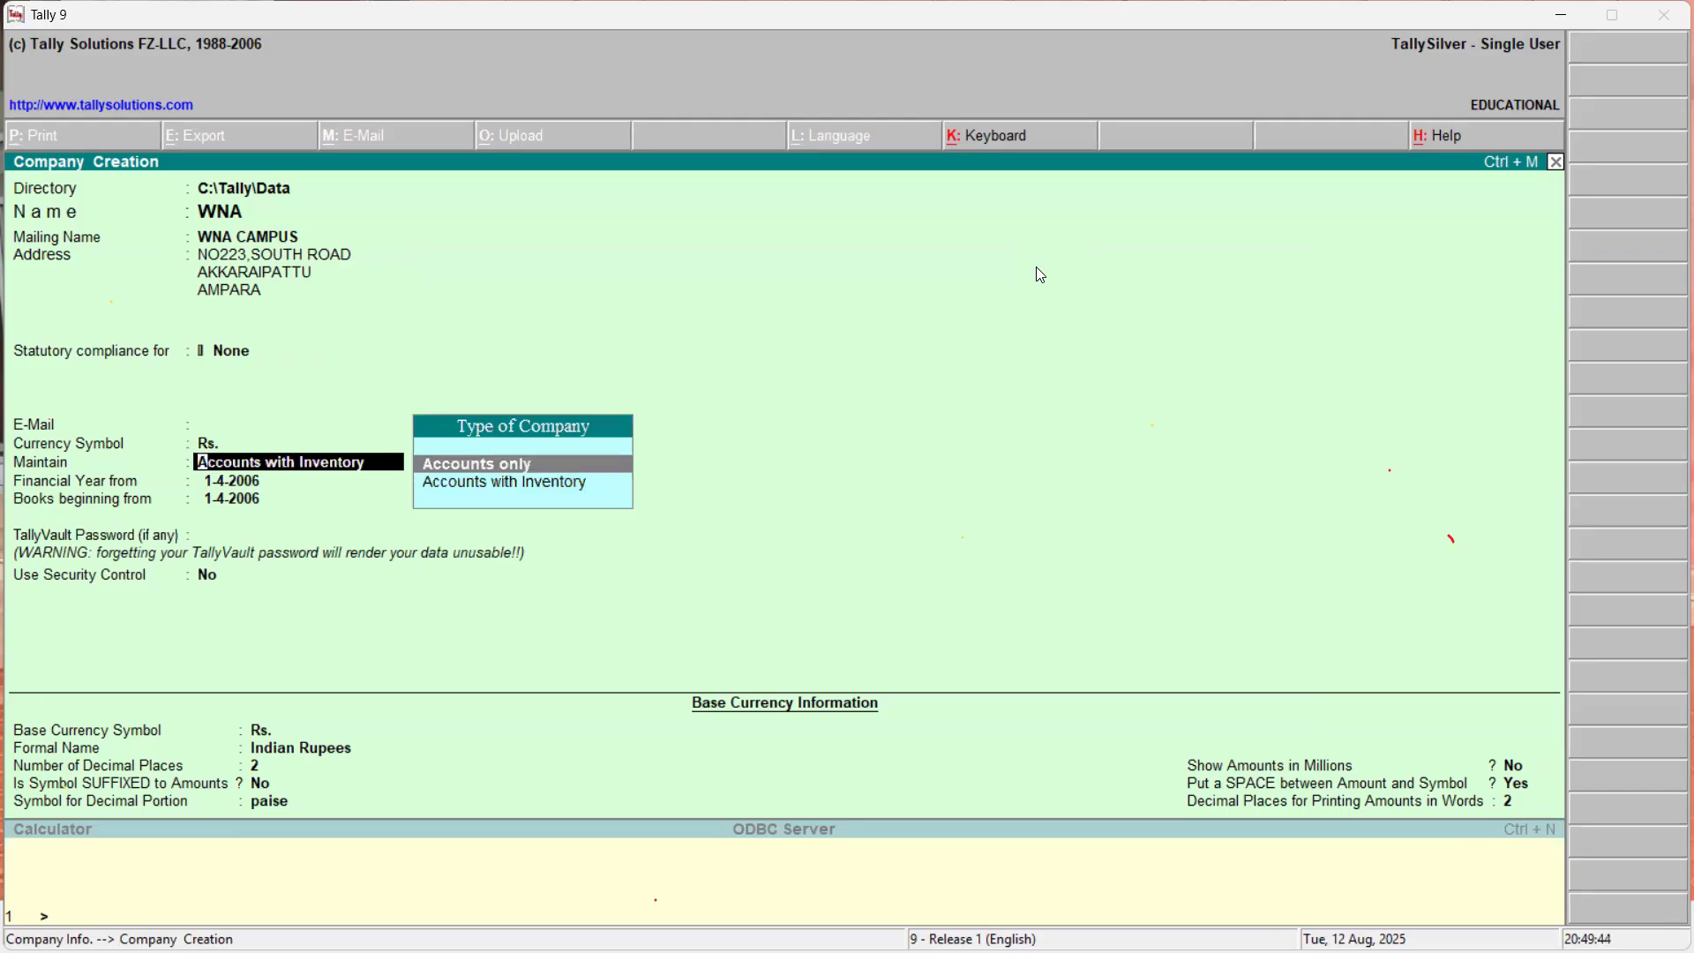
{"action": "key", "text": "Return"}
{"action": "key", "text": "BackSpace"}
{"action": "key", "text": "Down"}
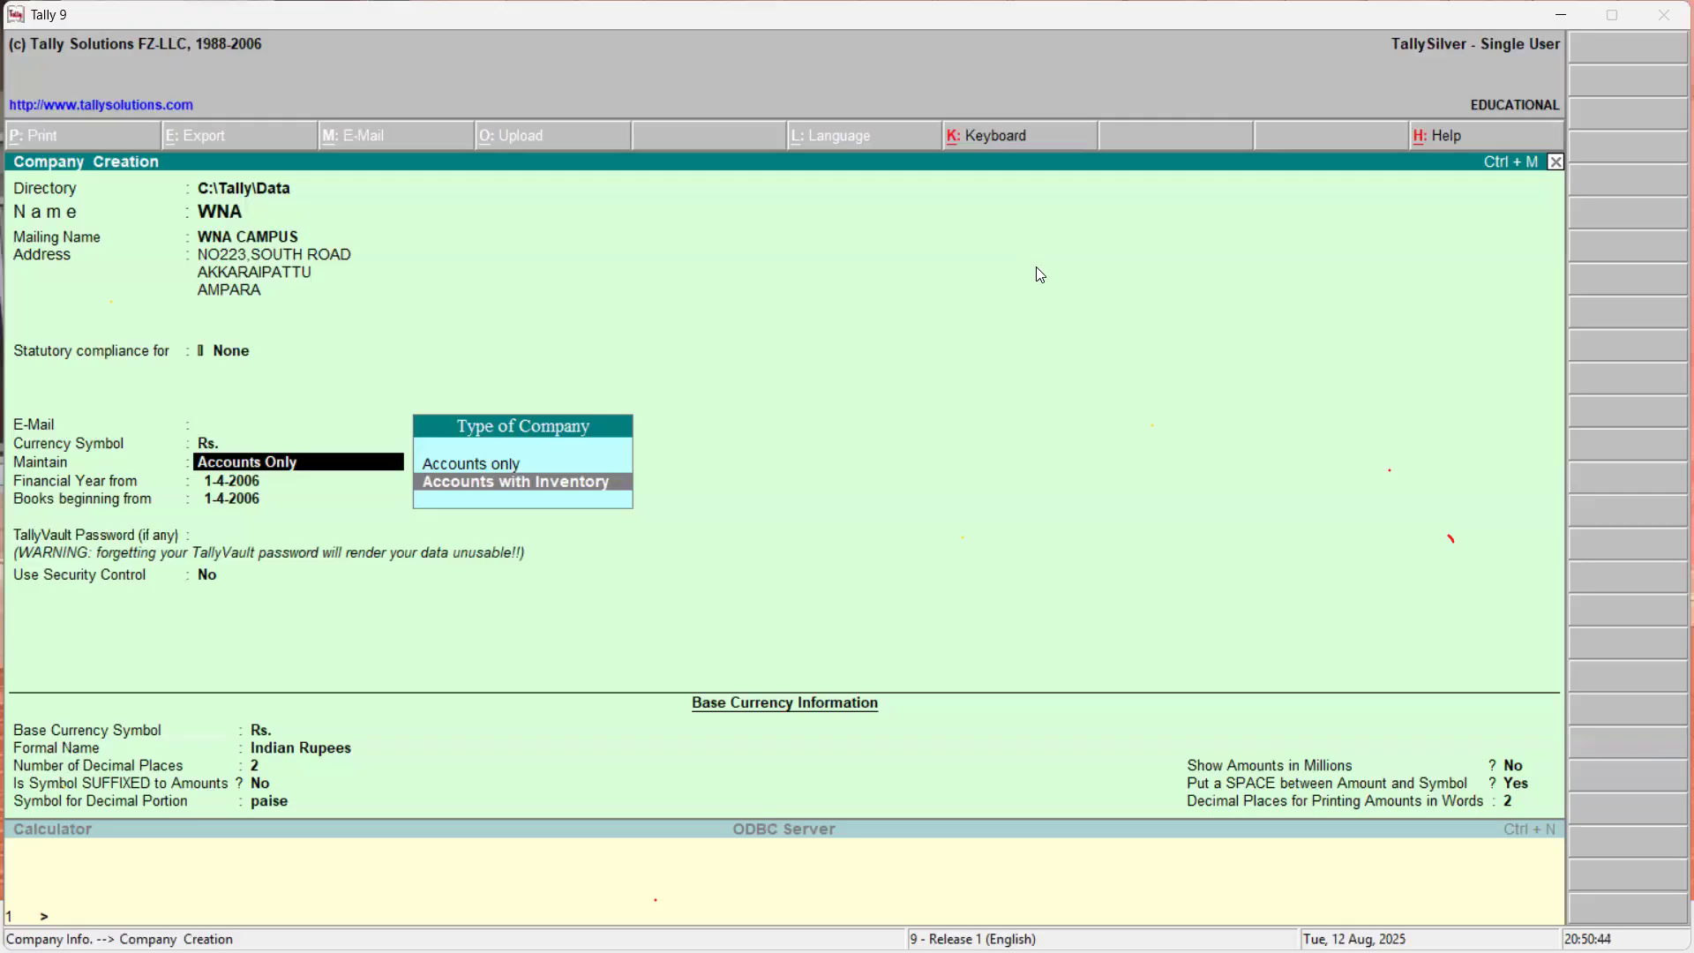
{"action": "key", "text": "Return"}
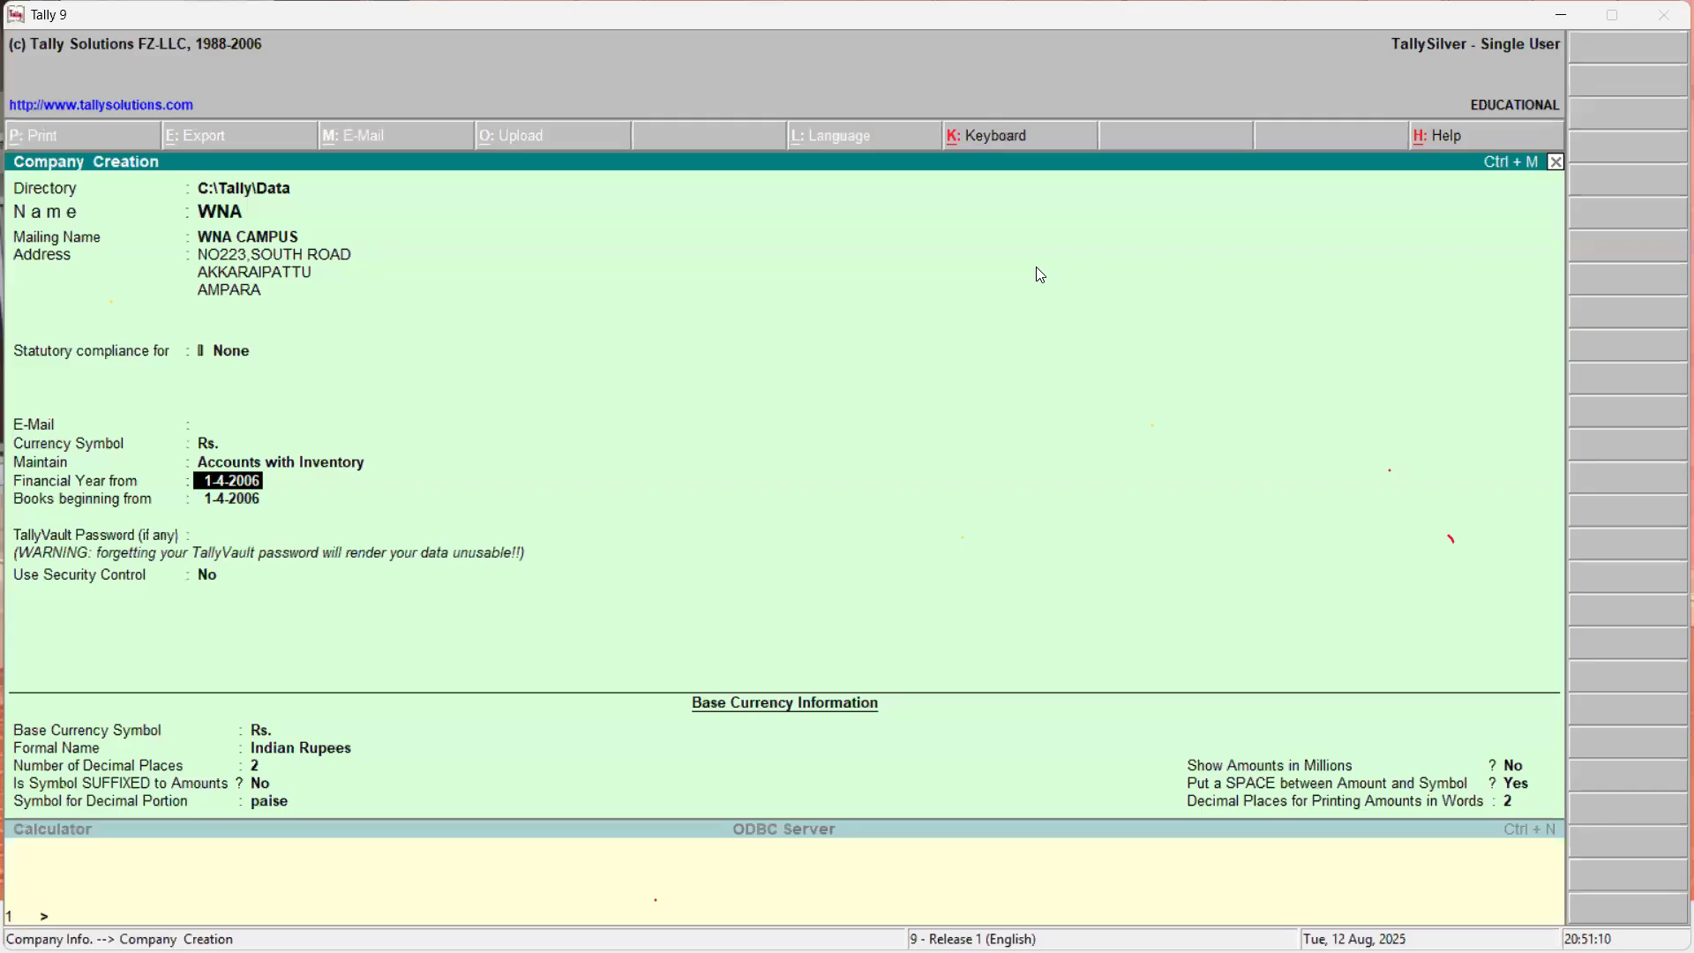
Accept 1-4-2006 as the financial year and books beginning date.
{"action": "key", "text": "Return"}
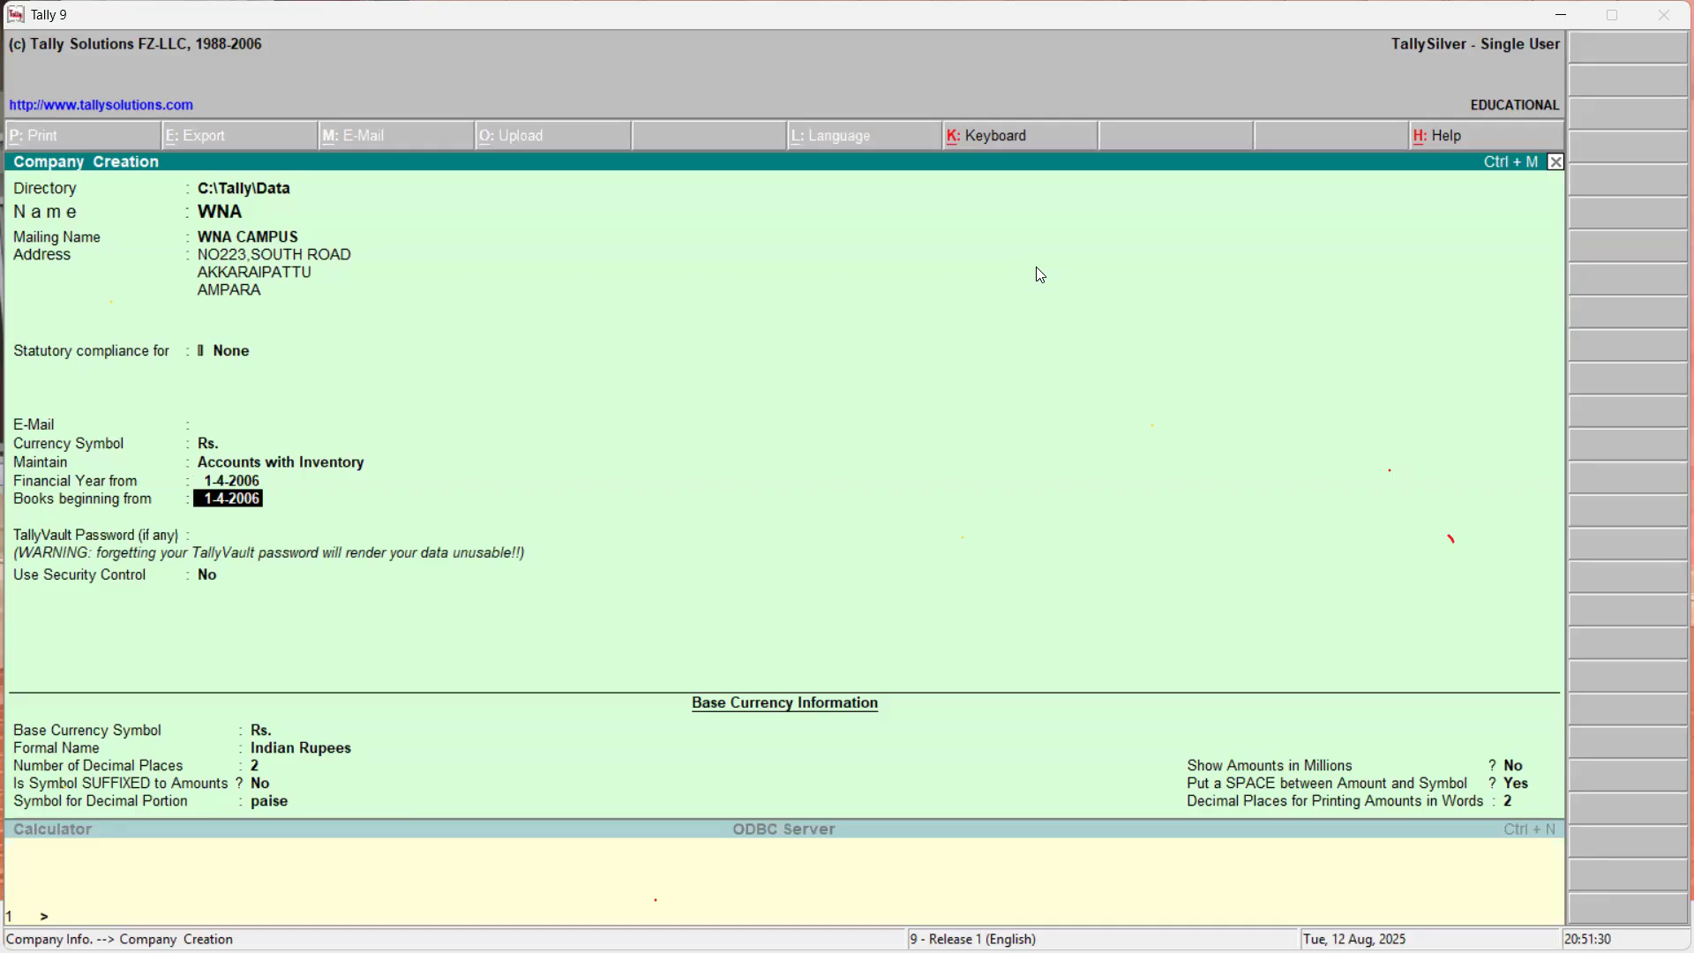
{"action": "key", "text": "Return"}
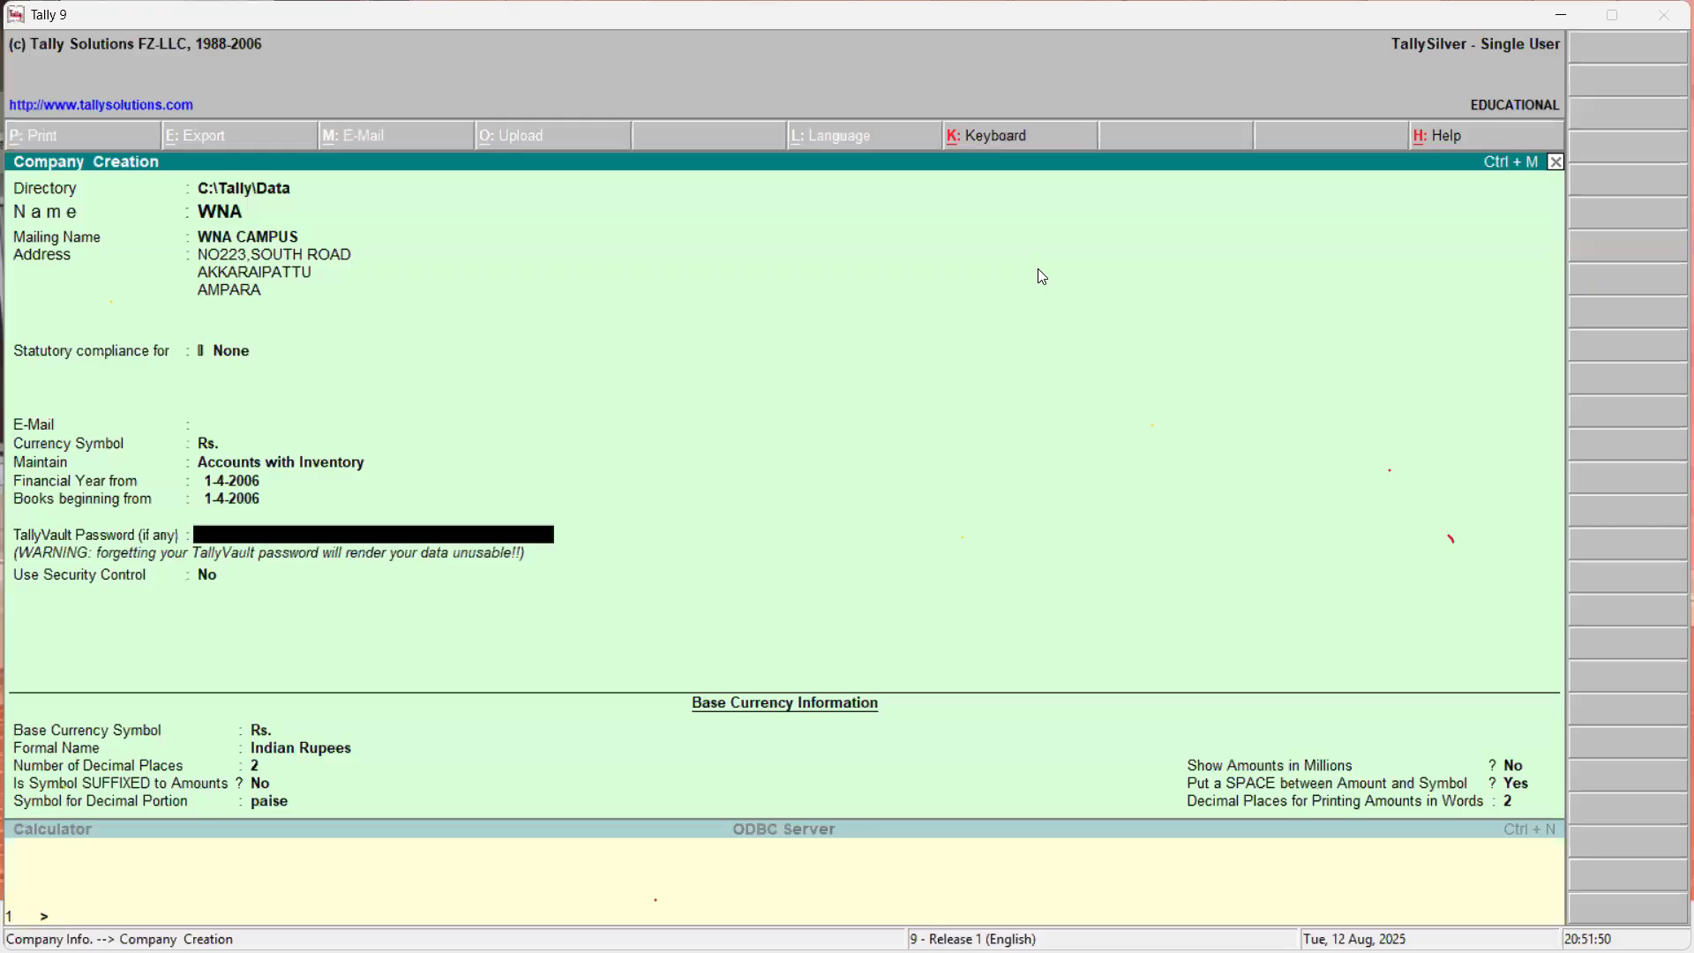
Leave the TallyVault password blank and set Use Security Control back to No.
{"action": "key", "text": "Return"}
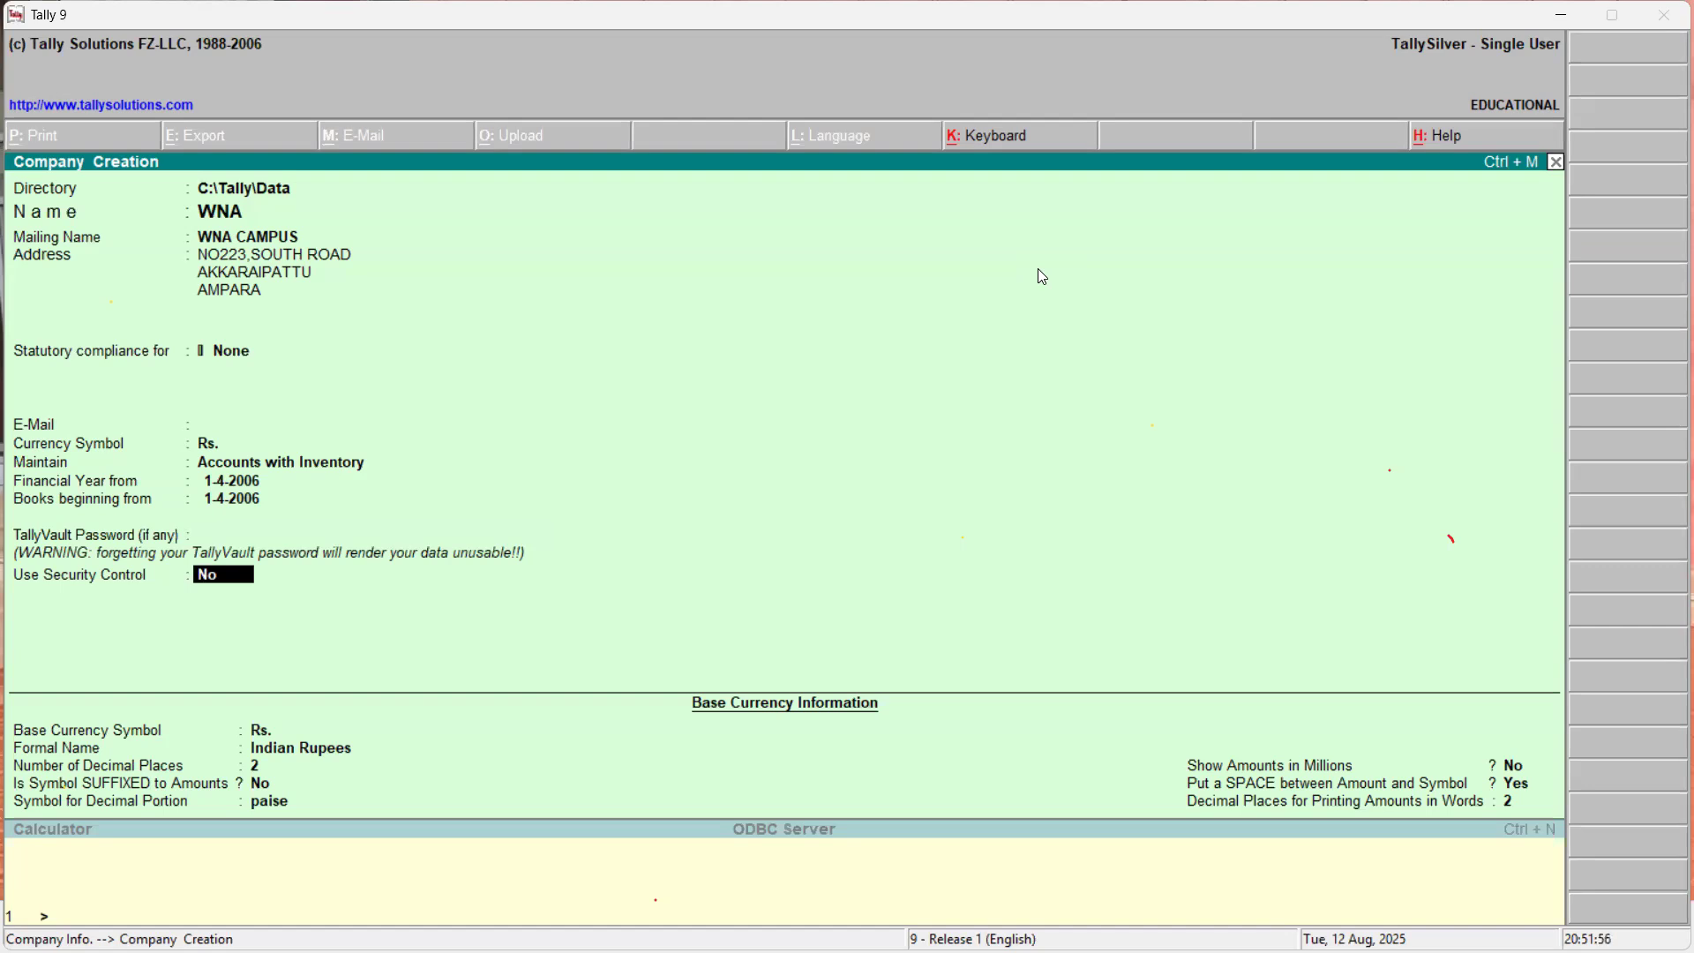
{"action": "type", "text": "yes"}
{"action": "key", "text": "Return"}
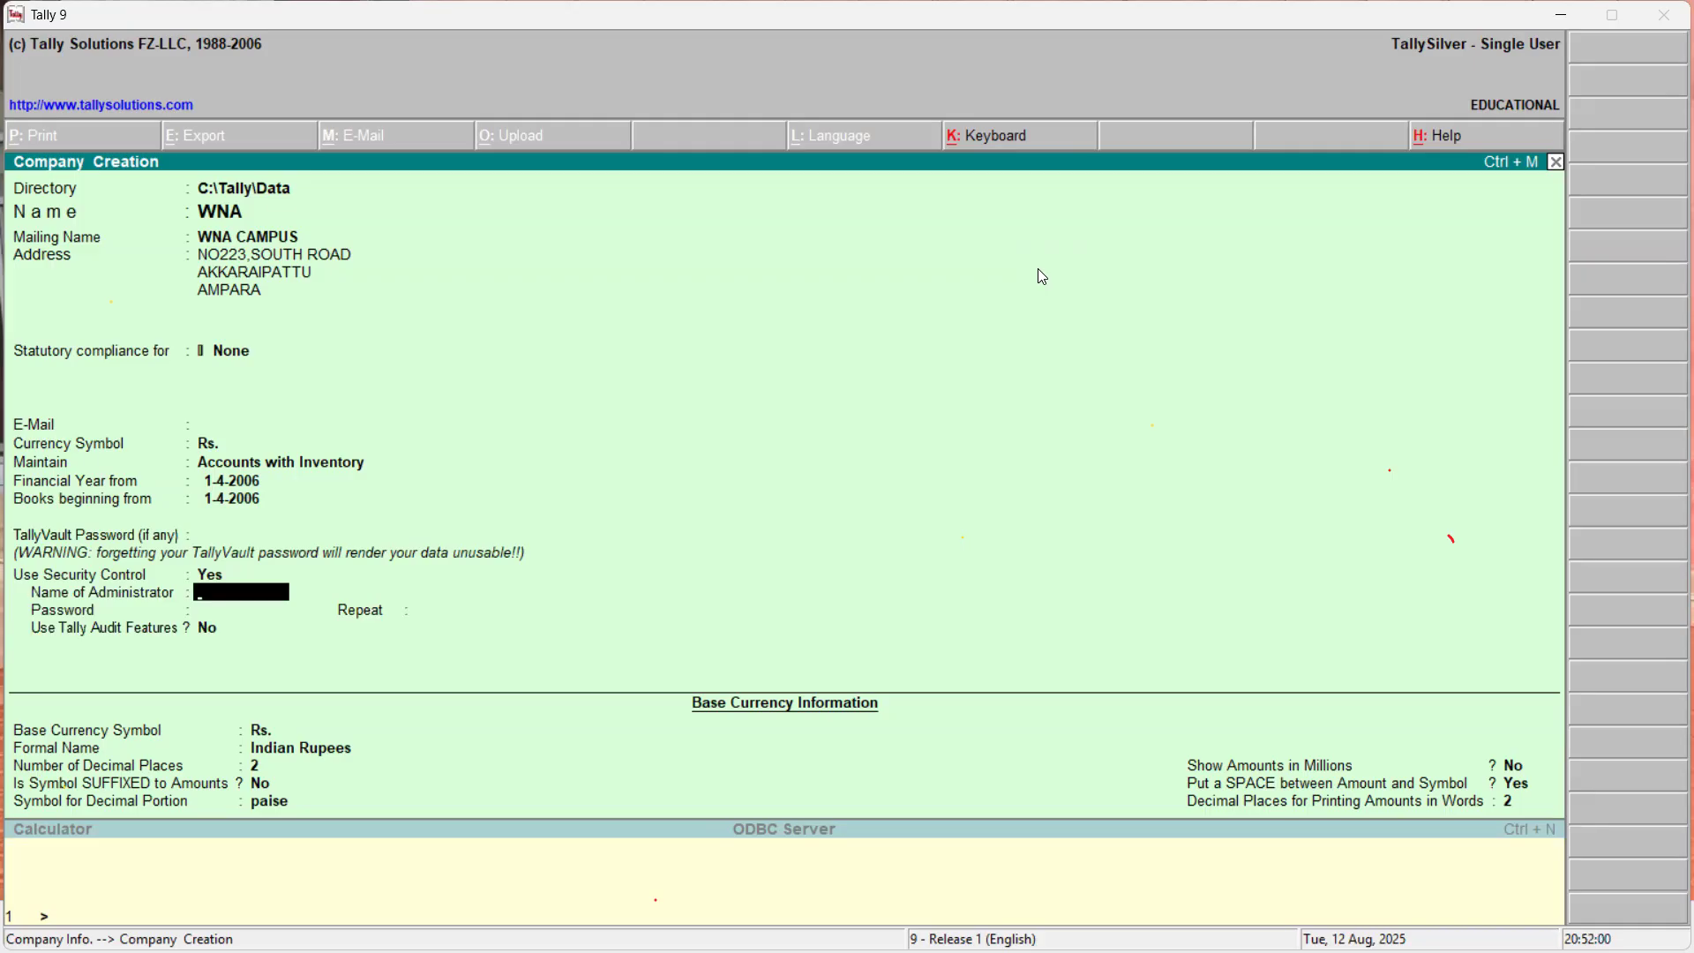
{"action": "key", "text": "BackSpace"}
{"action": "type", "text": "NO"}
{"action": "key", "text": "Return"}
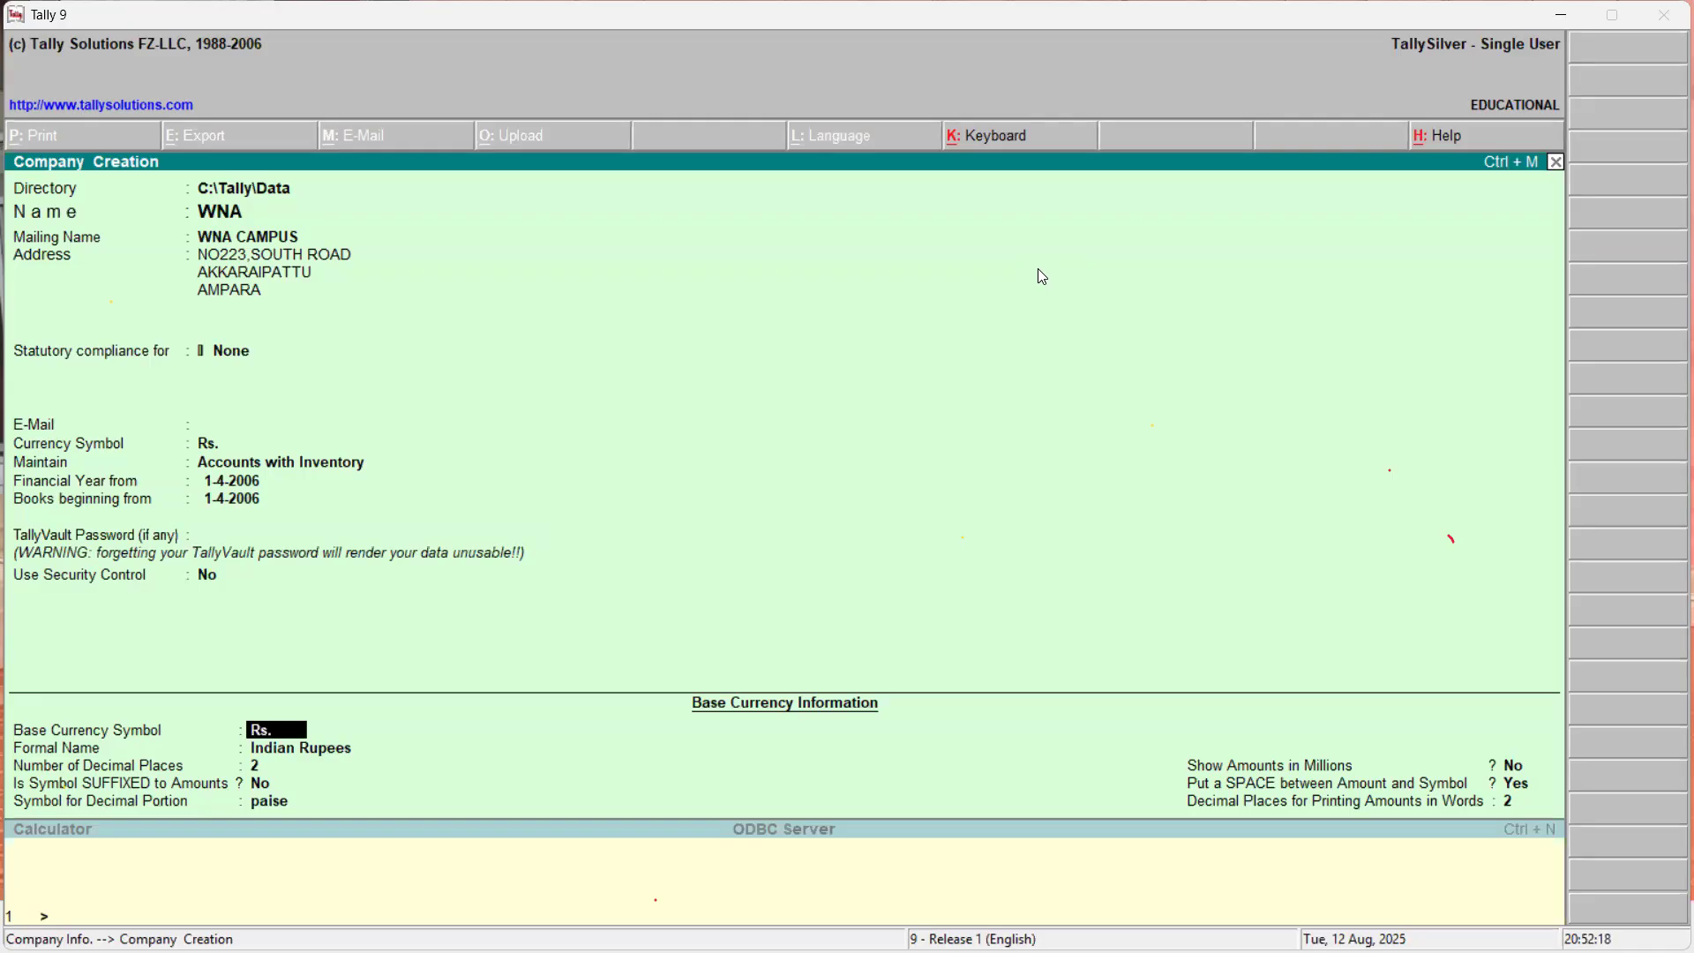
Name the base currency SRILANKAN RUPEES, keeping Rs., 2 decimal places and no suffix.
{"action": "key", "text": "Return"}
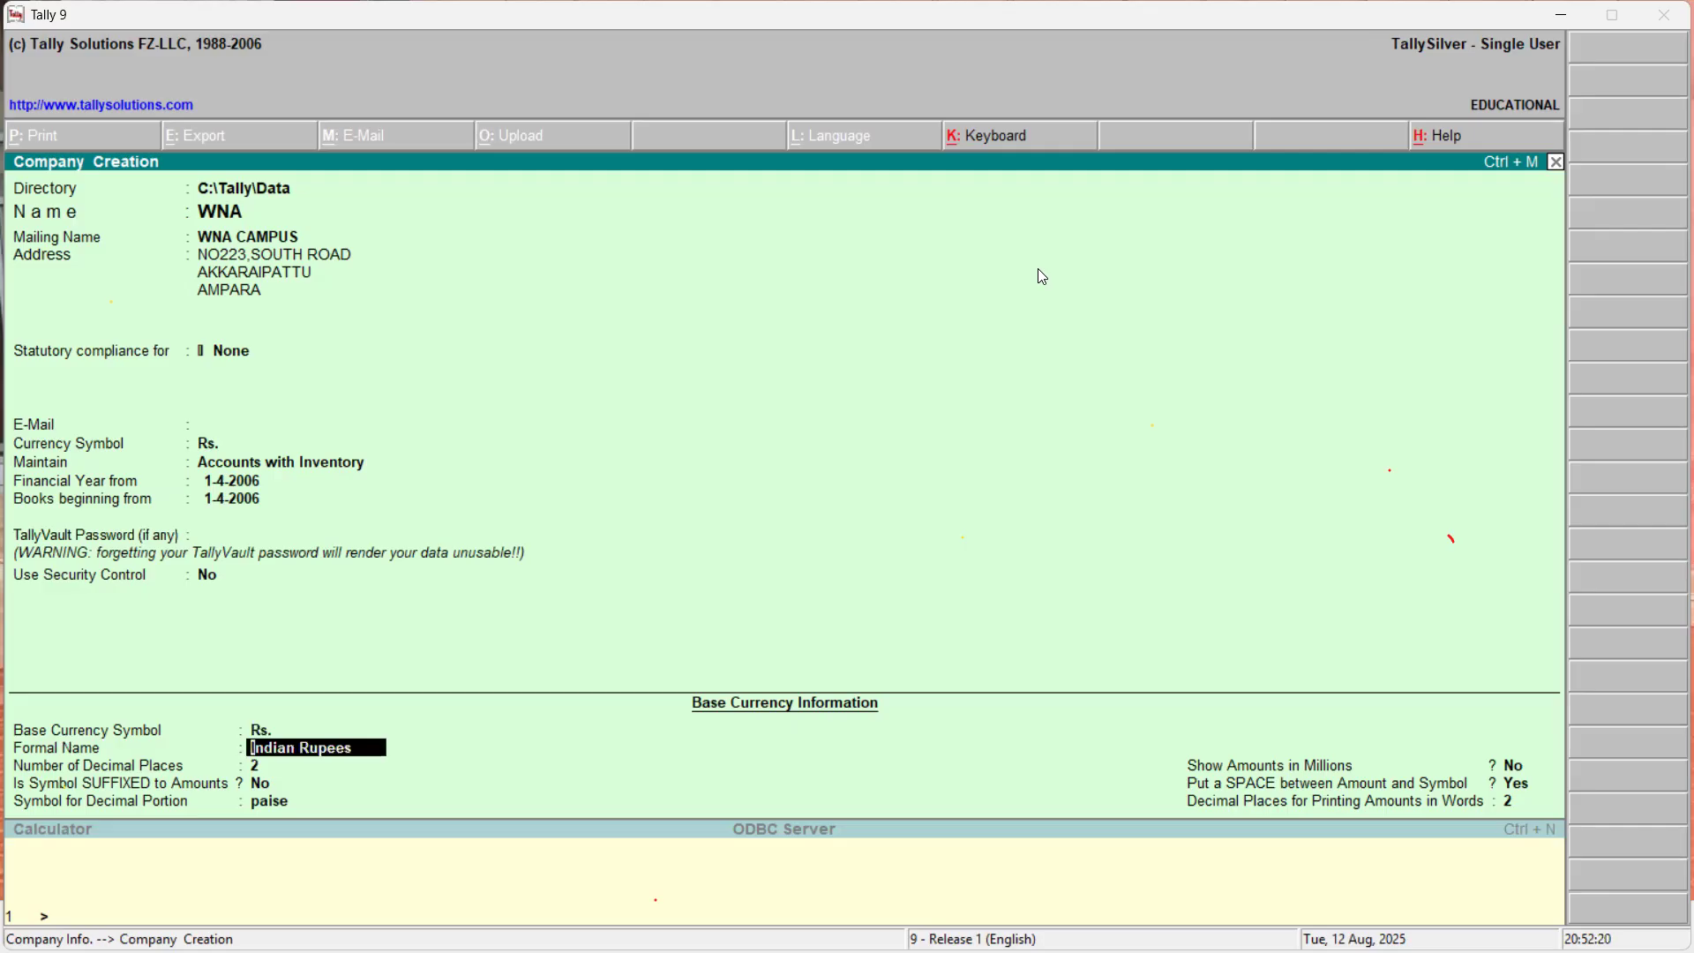
{"action": "type", "text": "SRILANKAN RUPEES"}
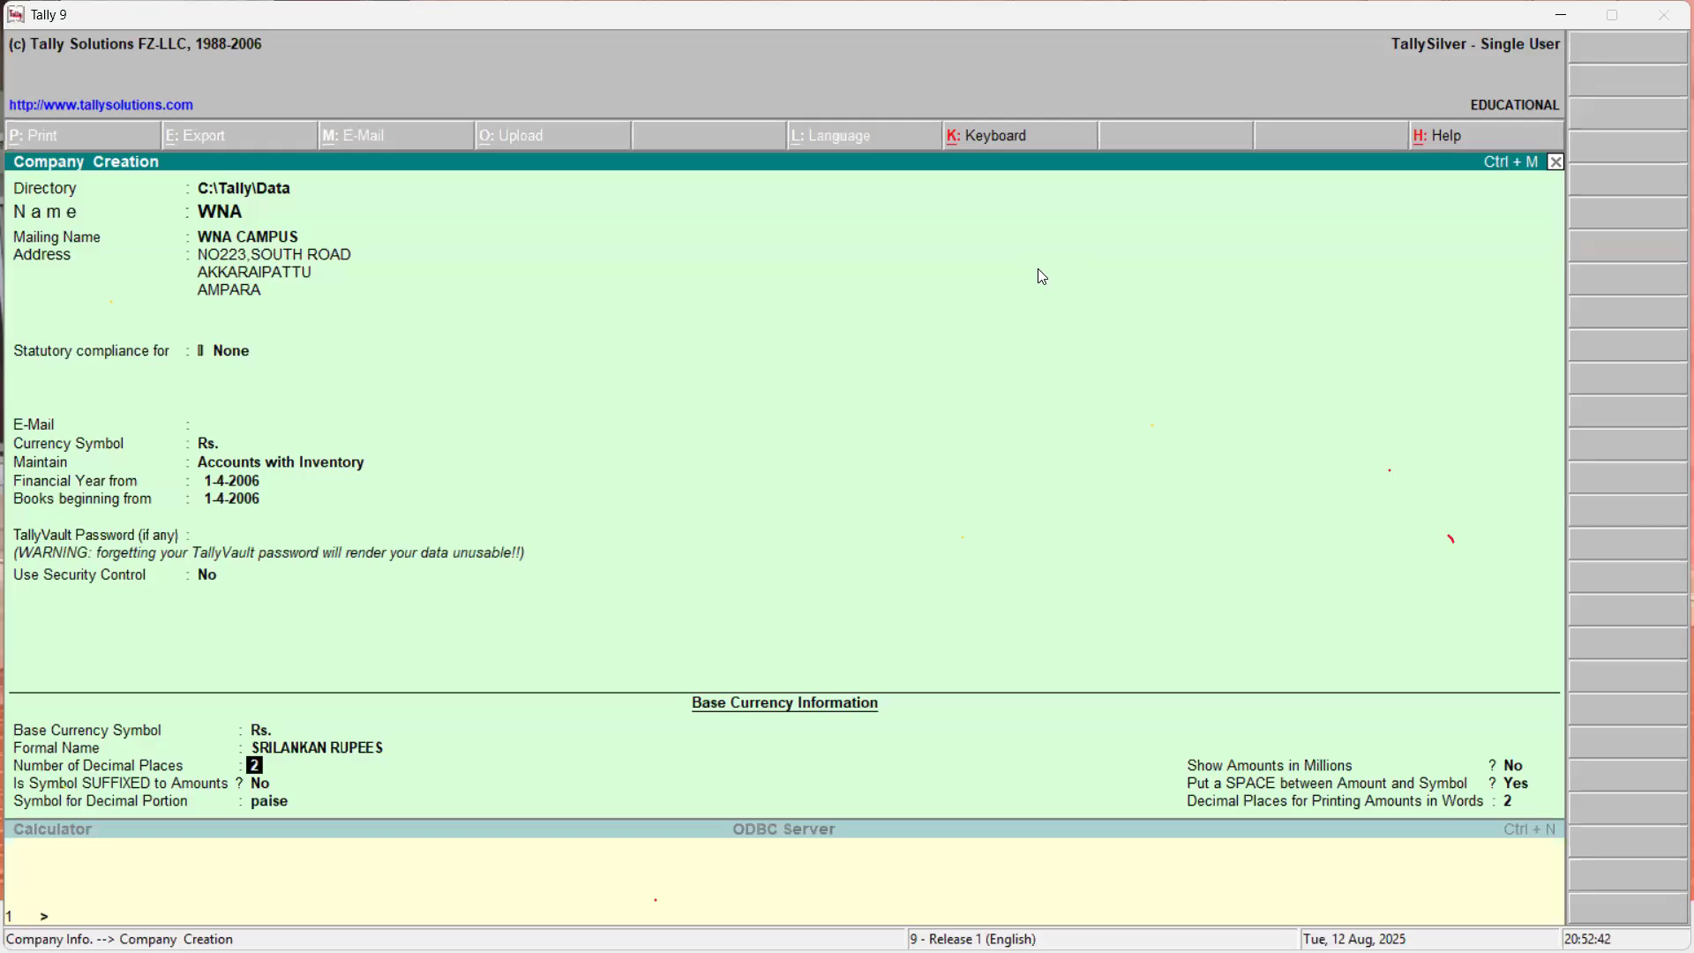
{"action": "key", "text": "Return"}
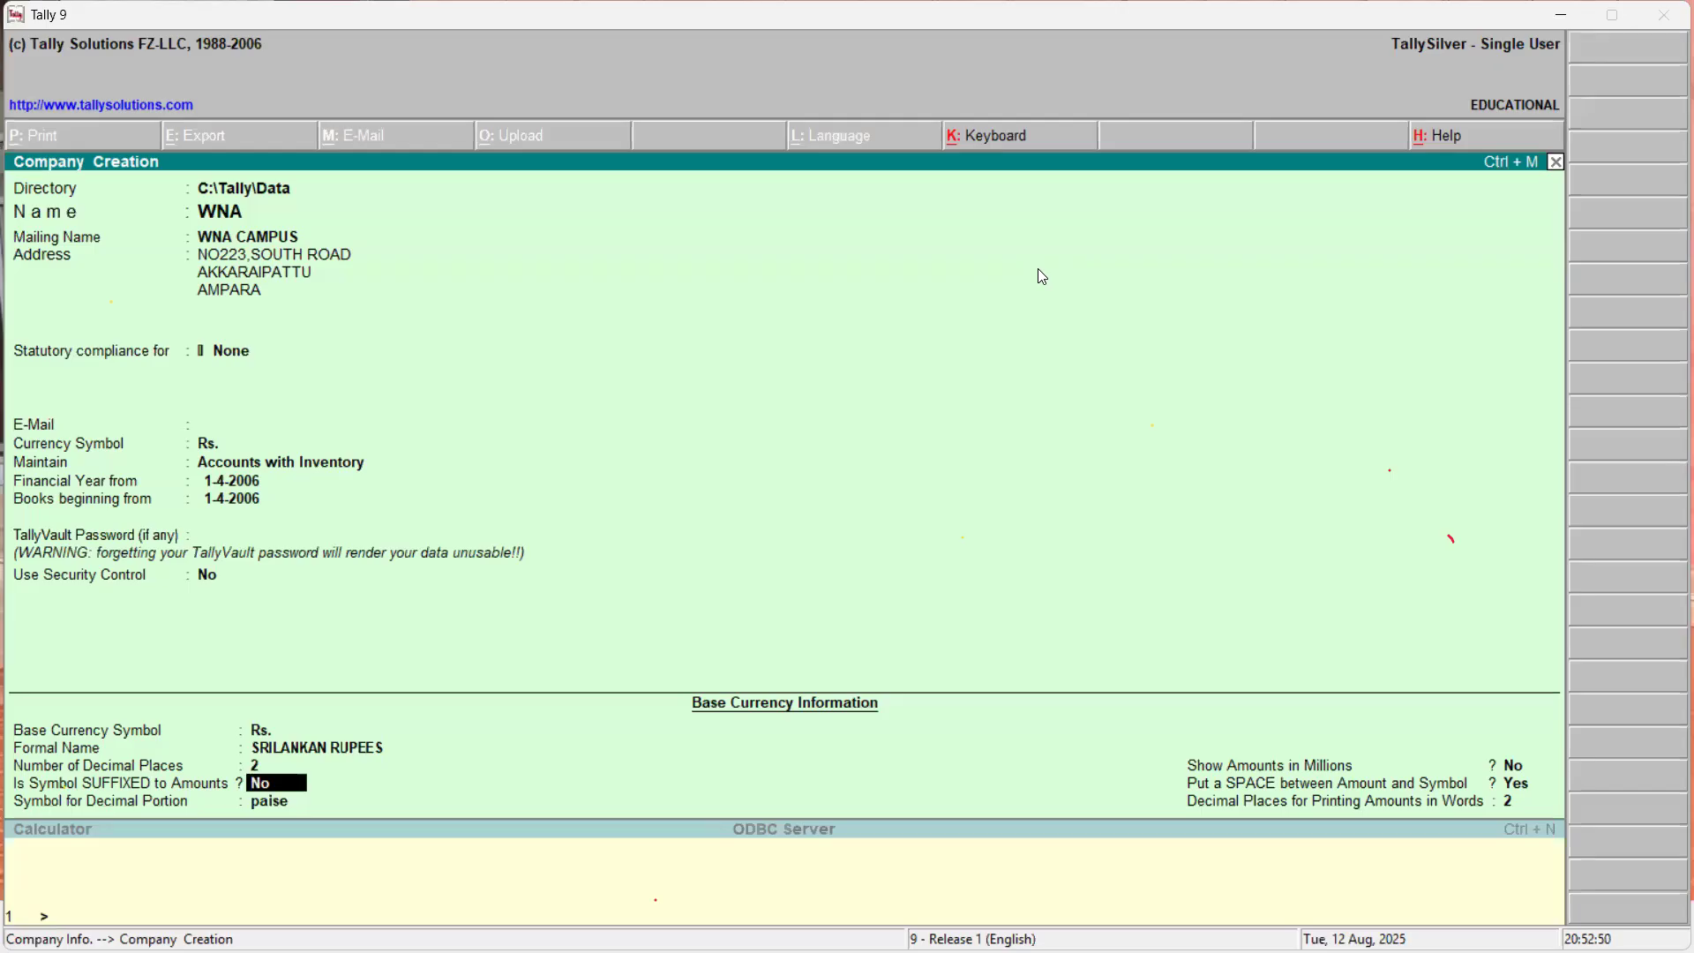
{"action": "key", "text": "Return"}
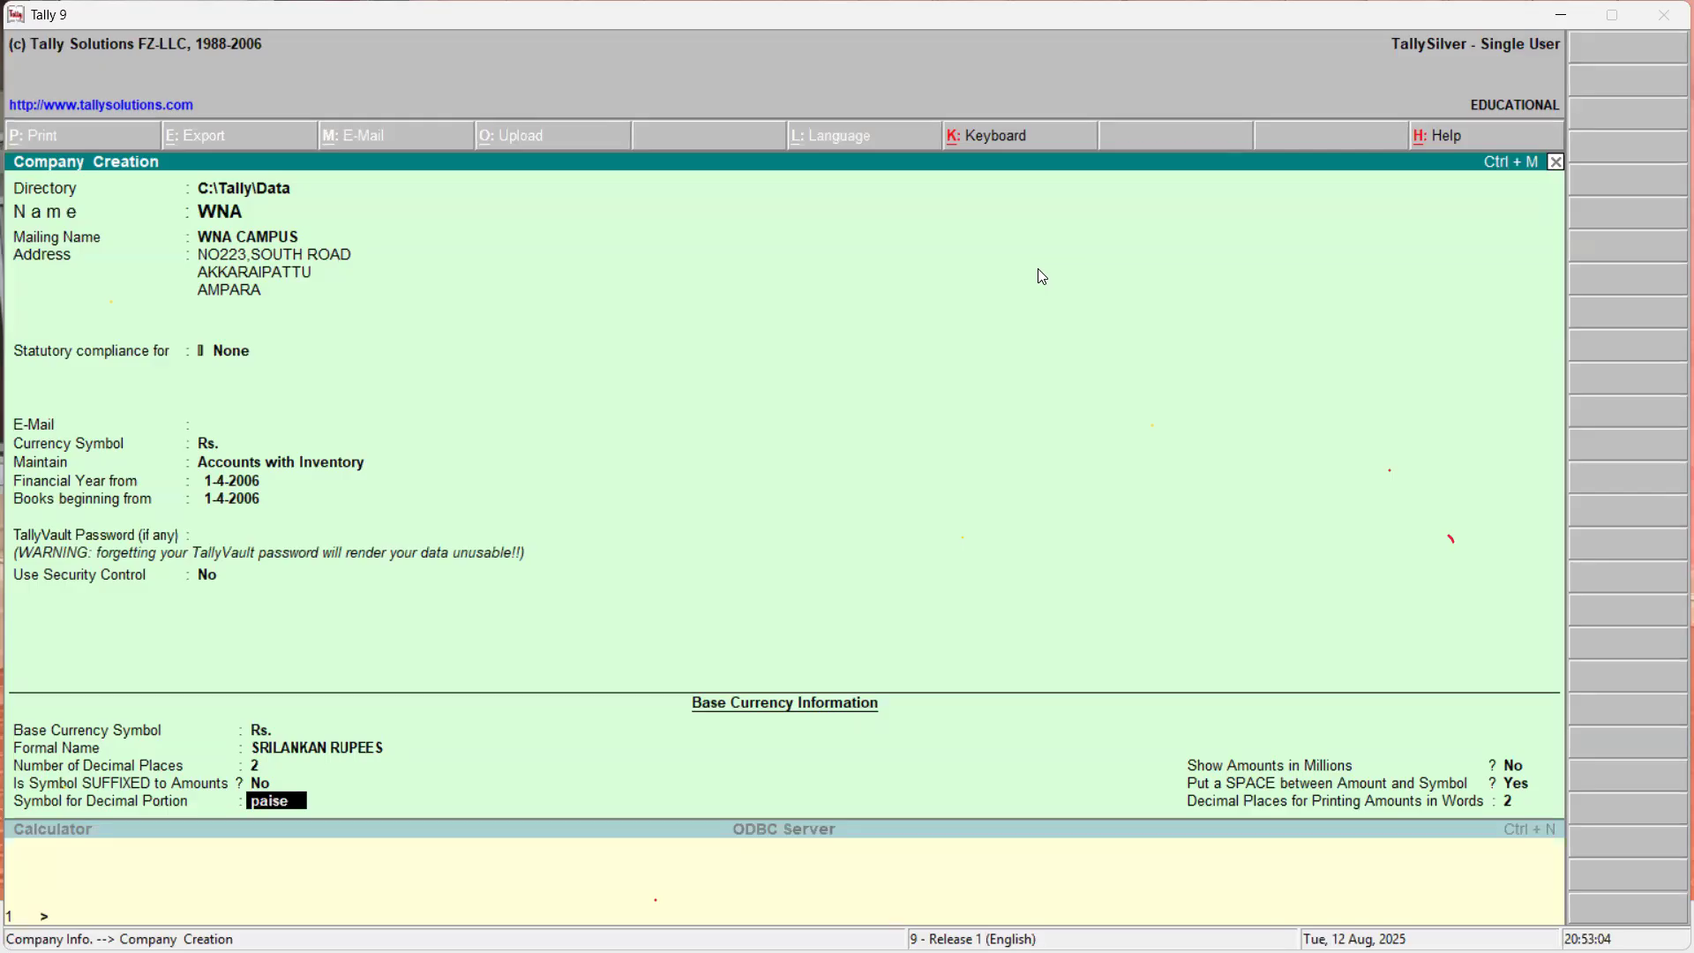
{"action": "type", "text": "cENTS"}
{"action": "key", "text": "BackSpace"}
{"action": "key", "text": "BackSpace"}
{"action": "key", "text": "BackSpace"}
{"action": "key", "text": "BackSpace"}
{"action": "key", "text": "BackSpace"}
{"action": "key", "text": "Return"}
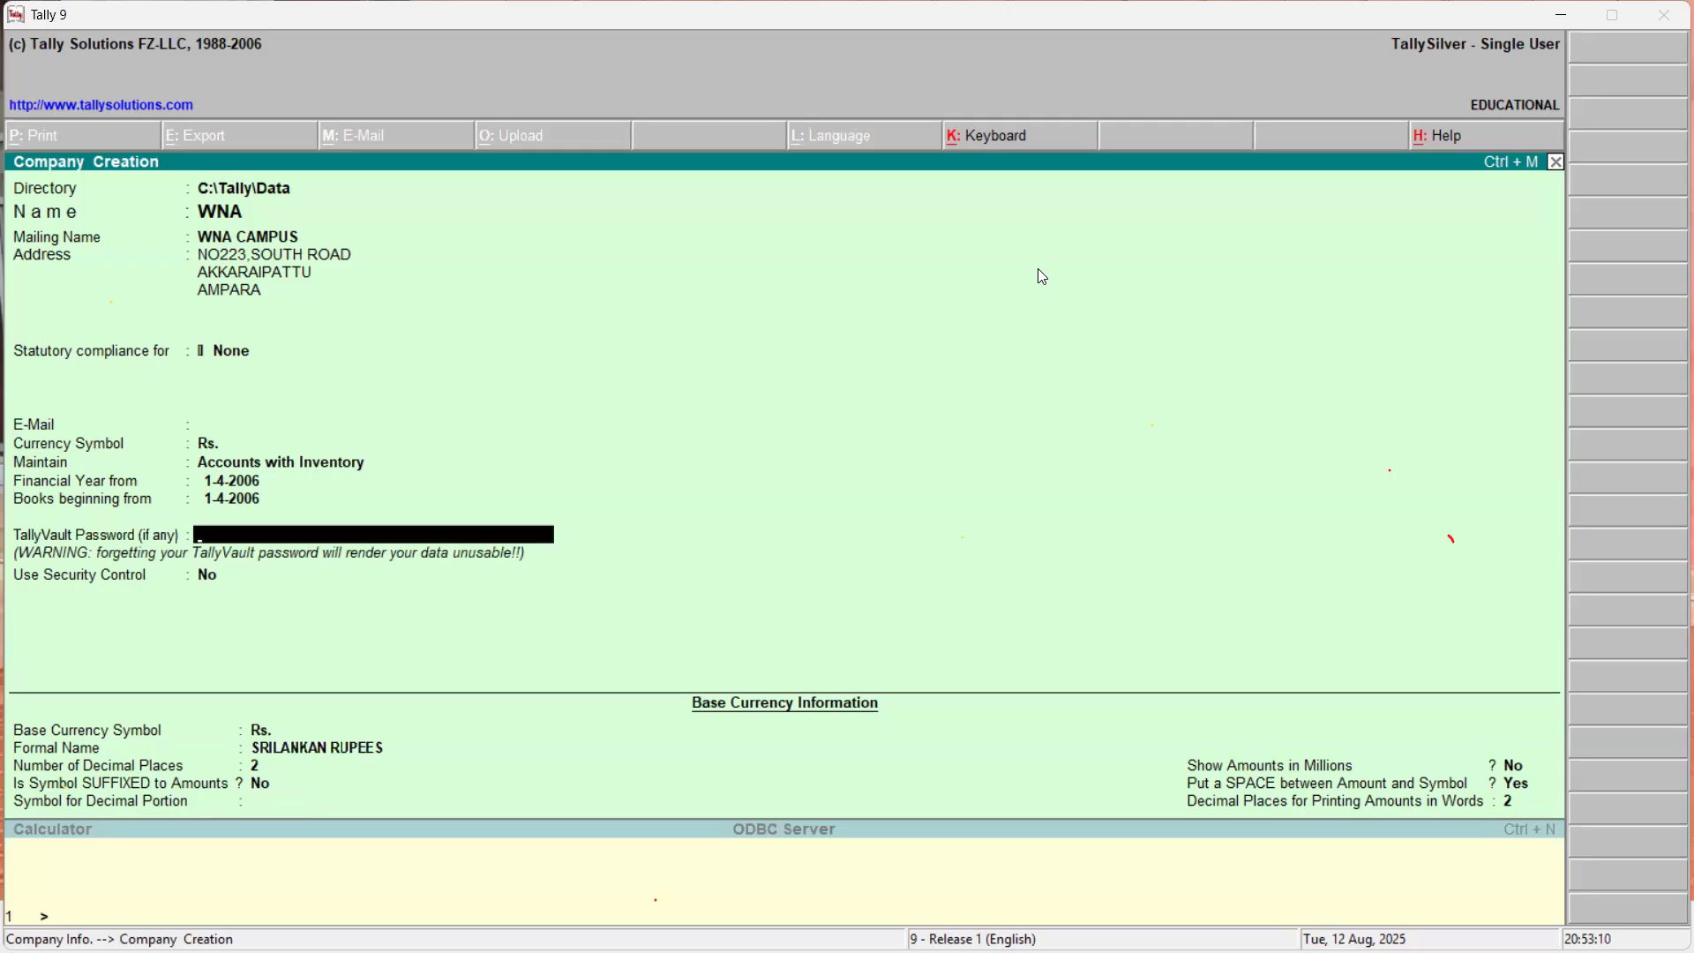
{"action": "key", "text": "Return"}
{"action": "key", "text": "Return"}
{"action": "key", "text": "Return"}
{"action": "key", "text": "Return"}
{"action": "key", "text": "Return"}
{"action": "type", "text": "c"}
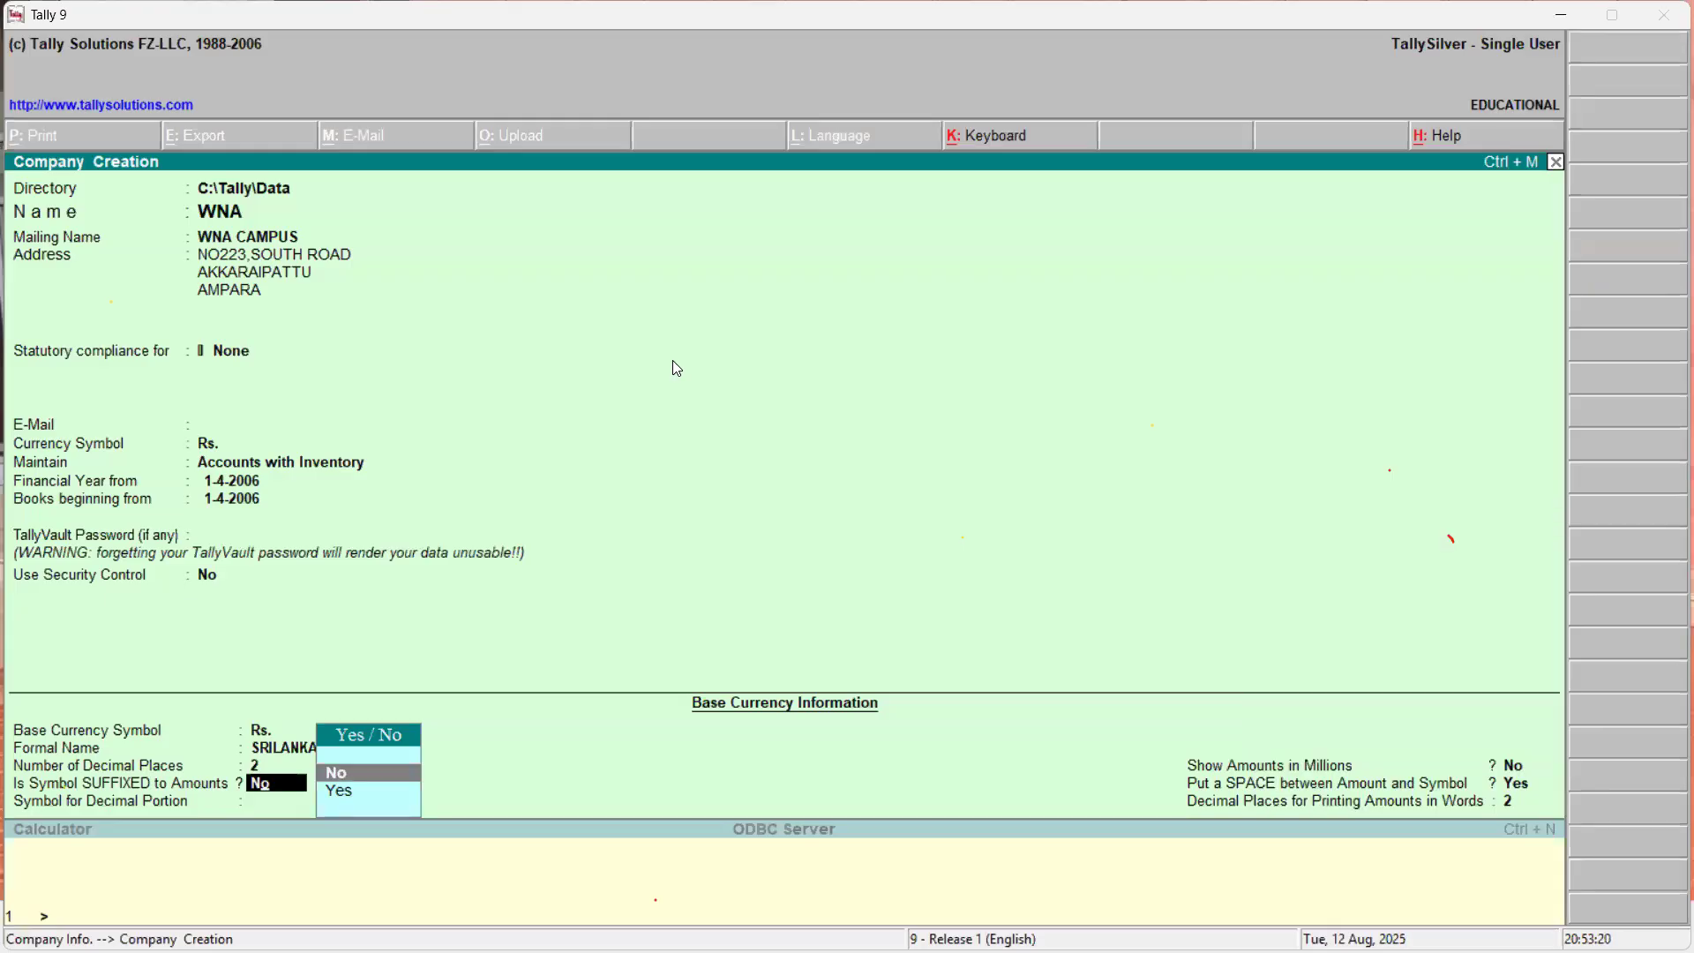
Set the decimal portion symbol to CENTS and keep the remaining currency defaults.
{"action": "key", "text": "Return"}
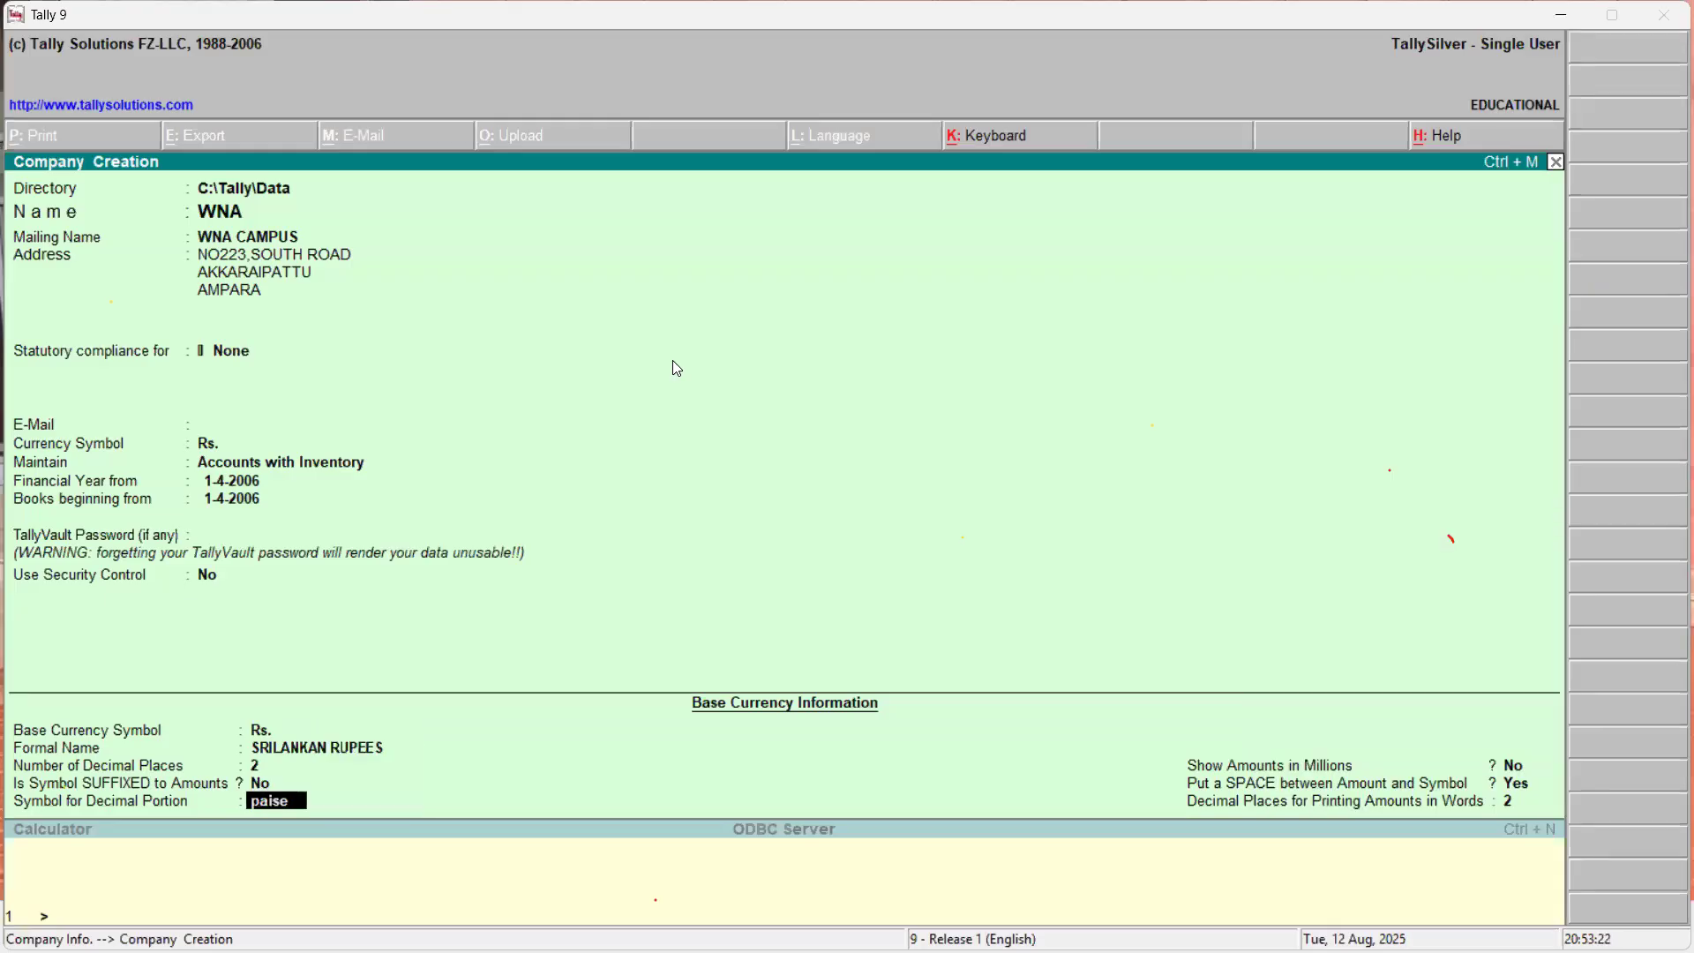
{"action": "type", "text": "CENTS"}
{"action": "key", "text": "Return"}
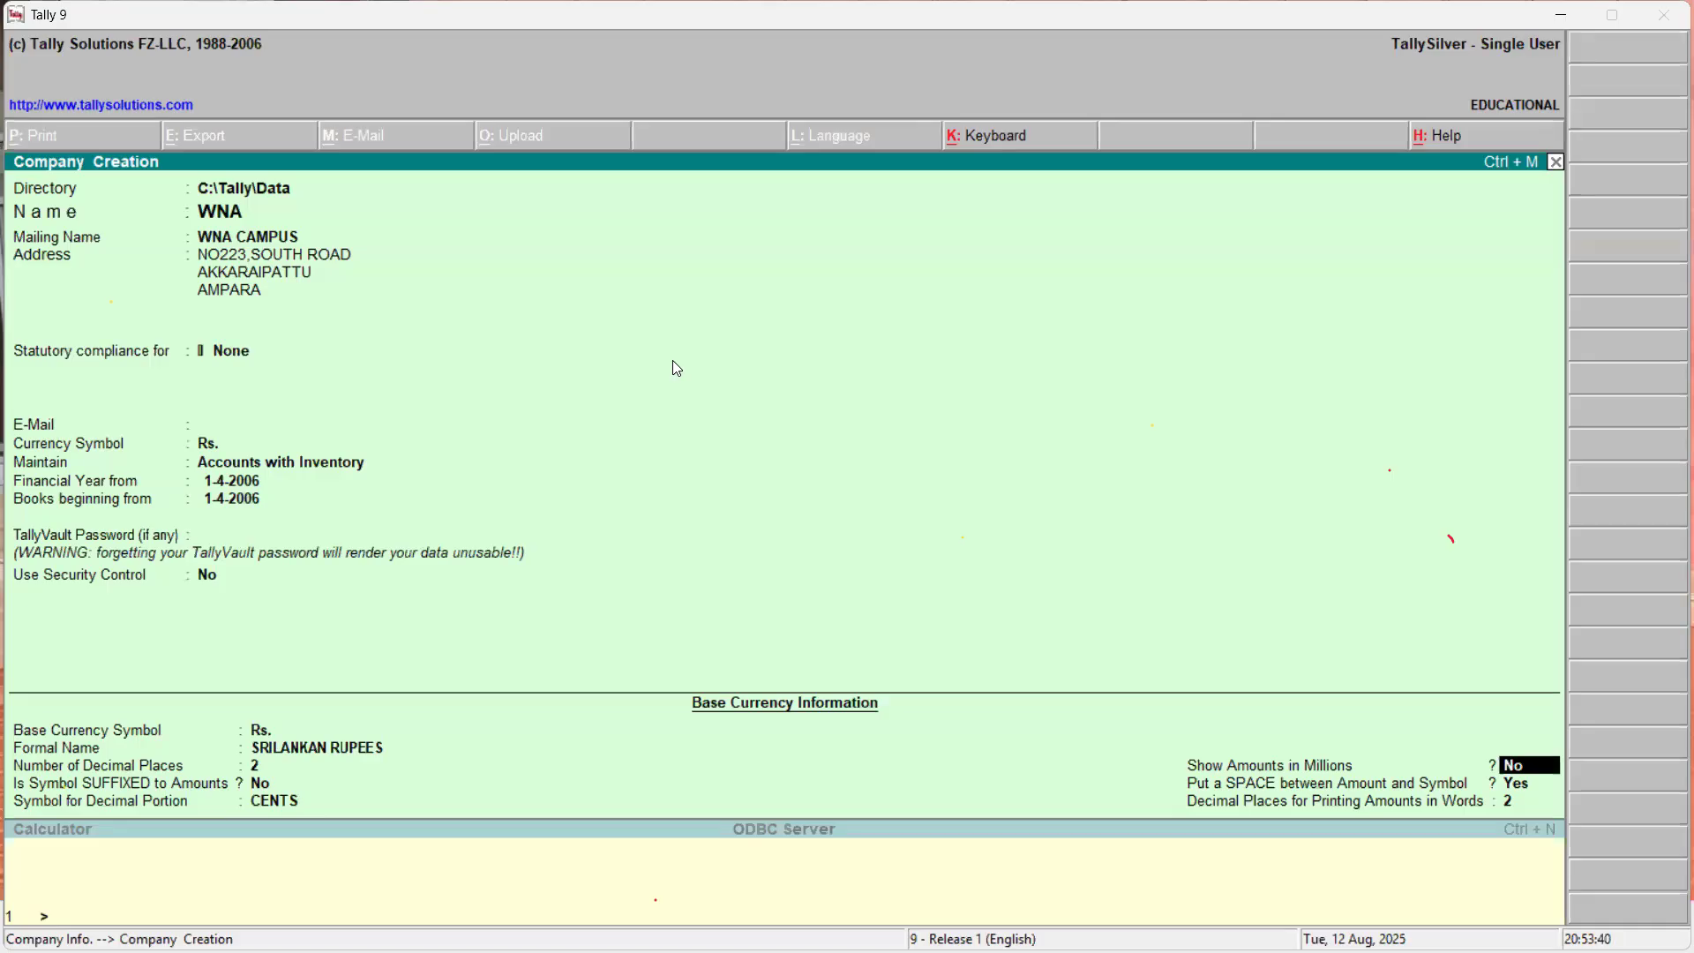
{"action": "key", "text": "Return"}
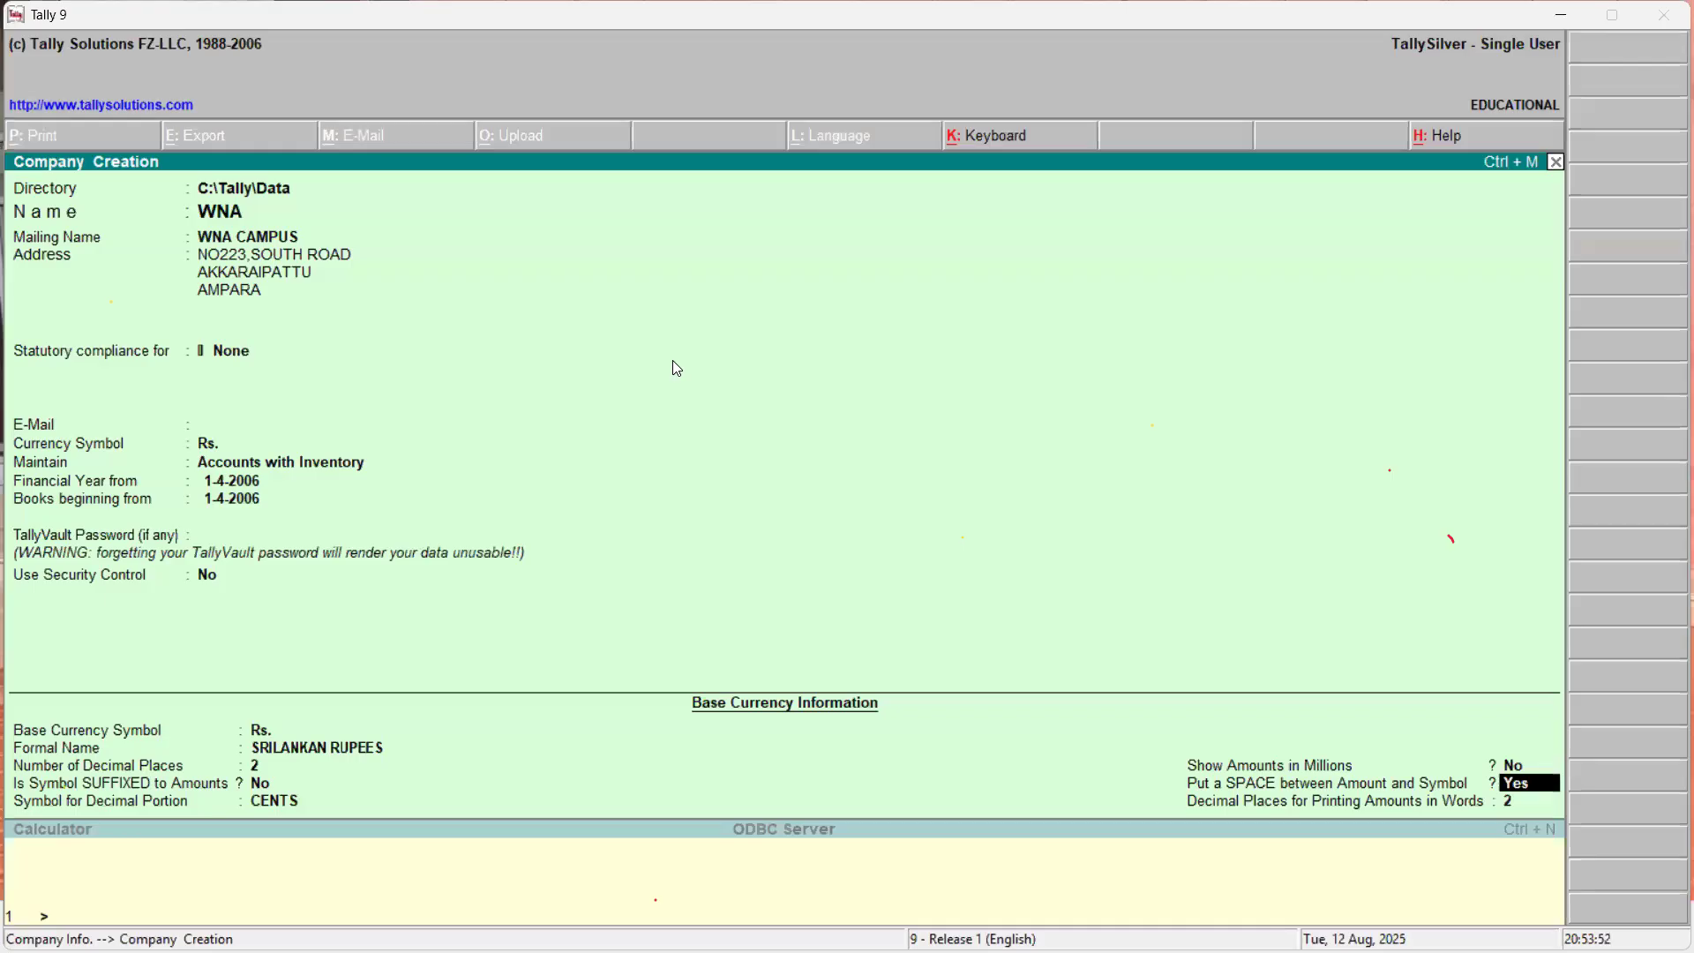
{"action": "key", "text": "Return"}
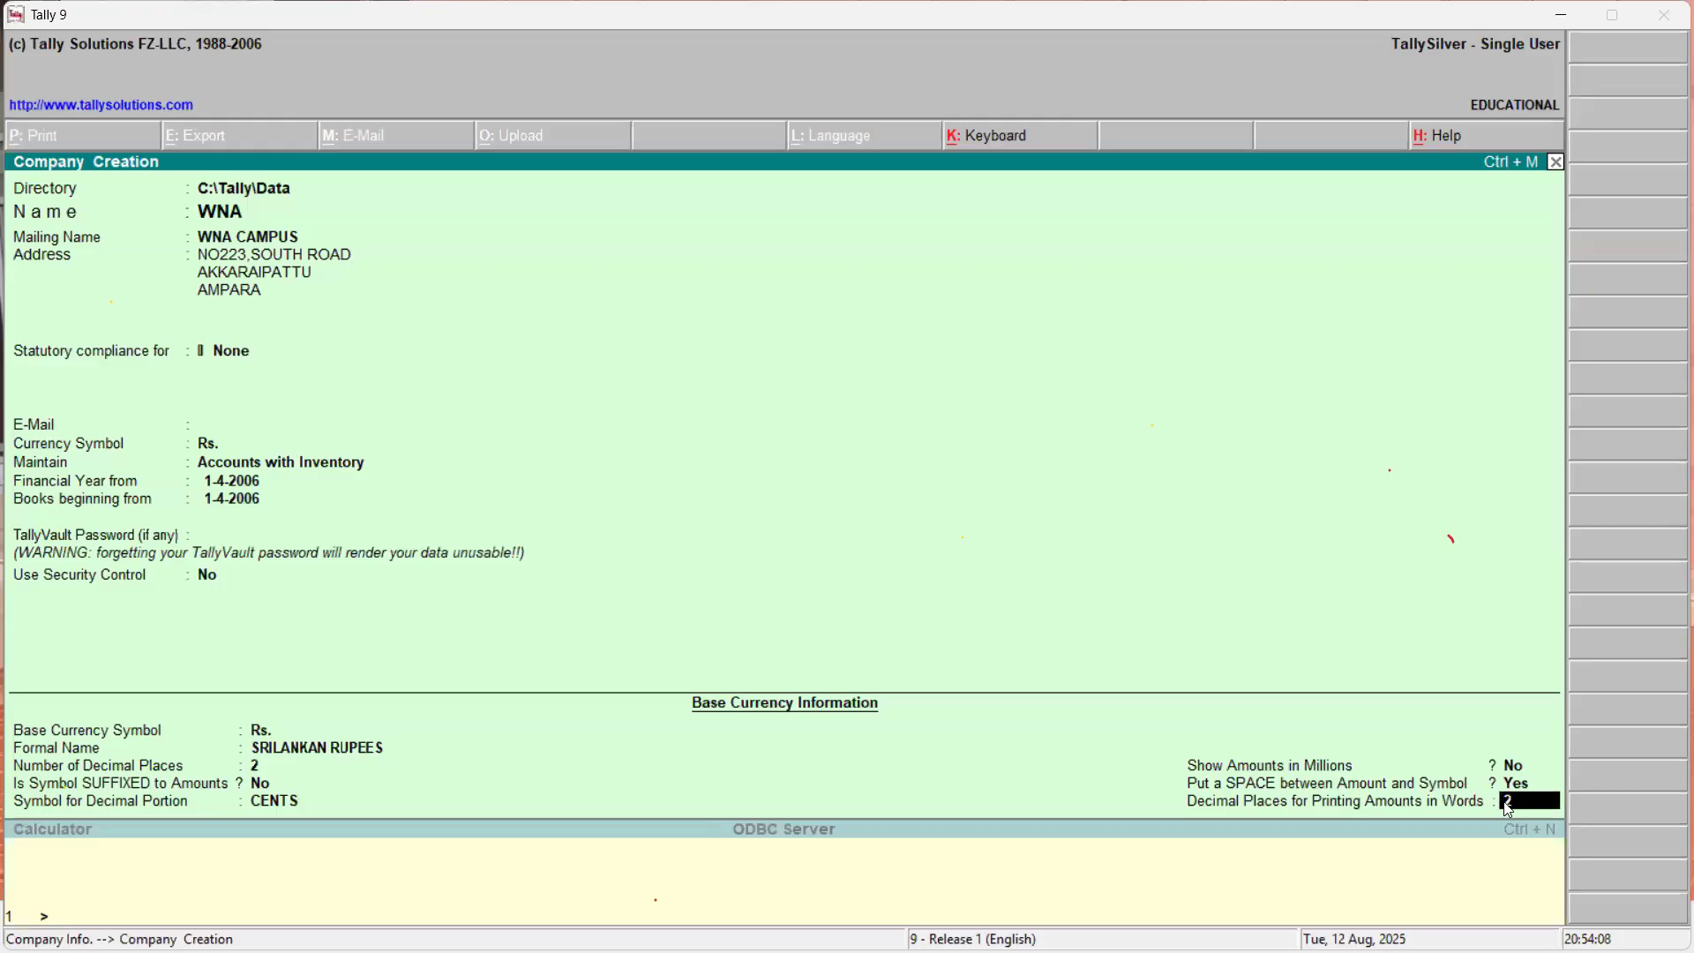
{"action": "key", "text": "Return"}
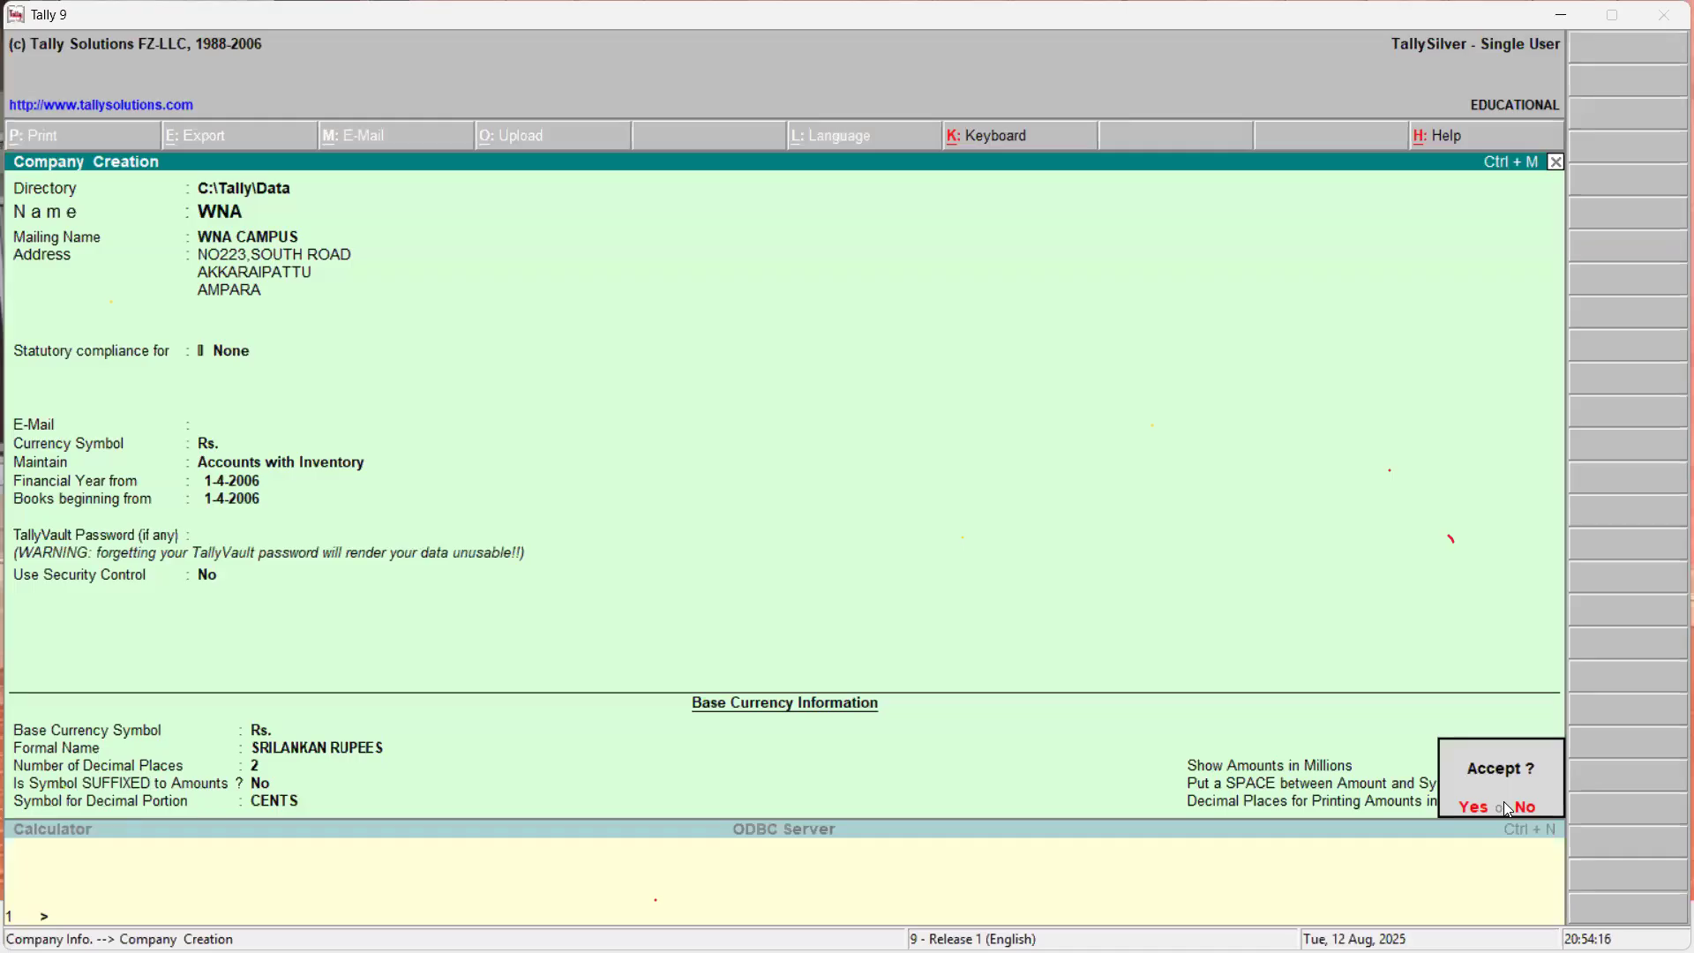
Accept the form to create the company WNA.
{"action": "key", "text": "Return"}
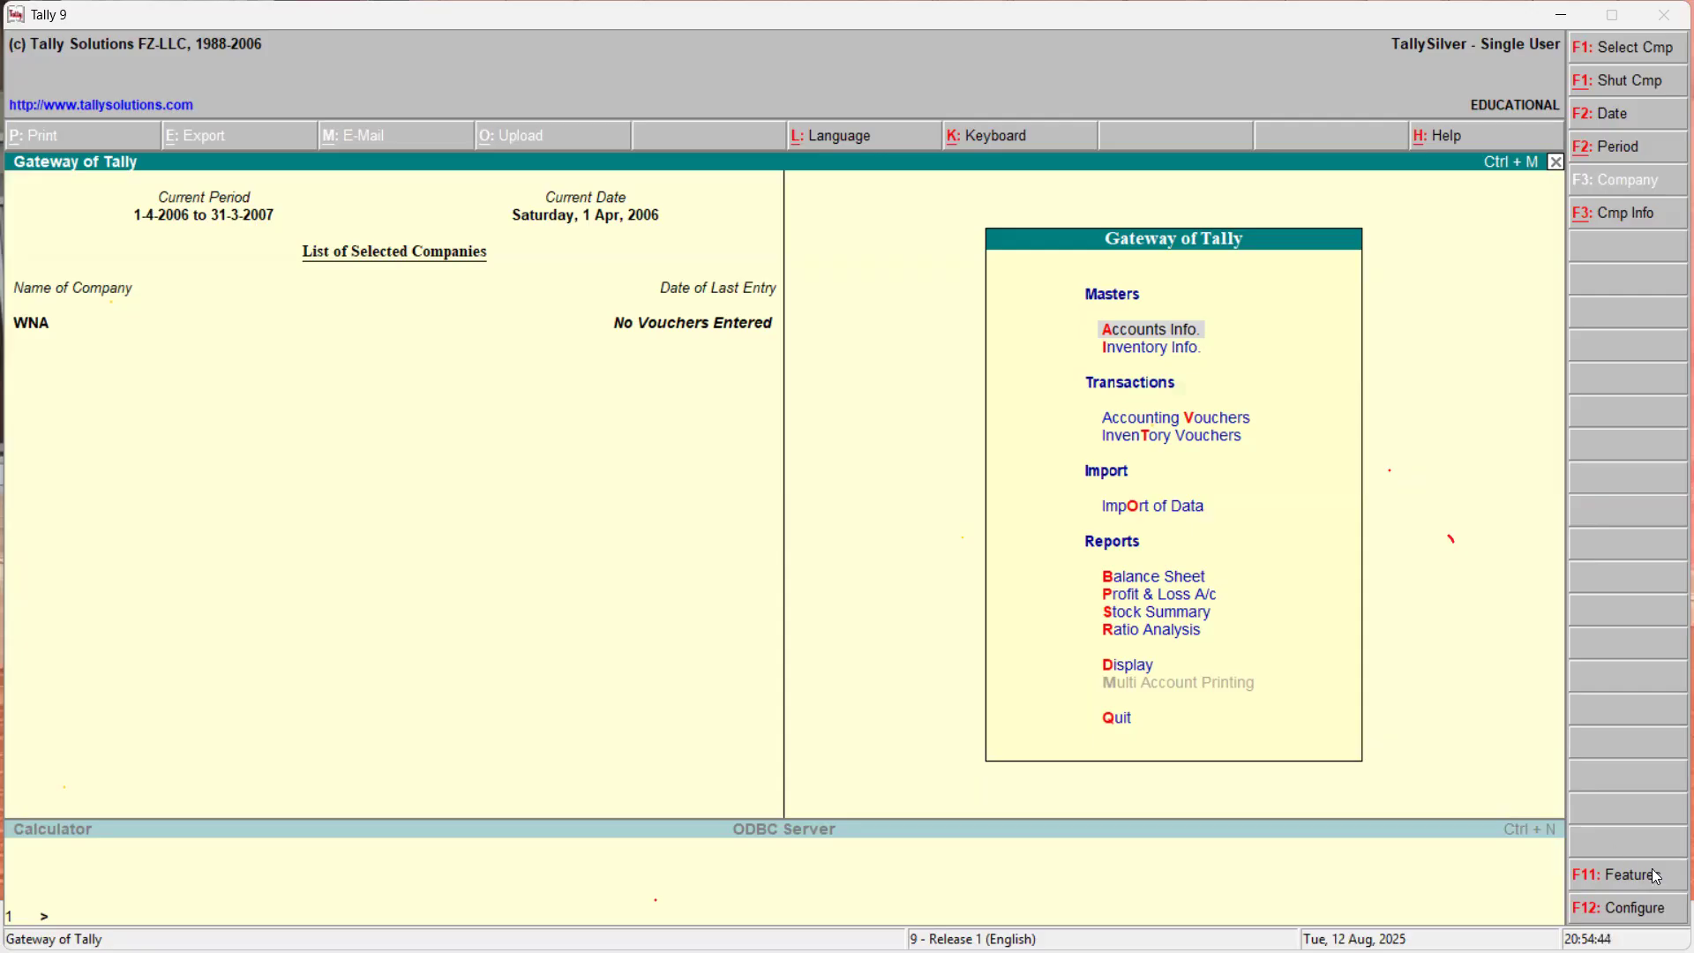
{"action": "left_click", "coordinate": [1626, 876]}
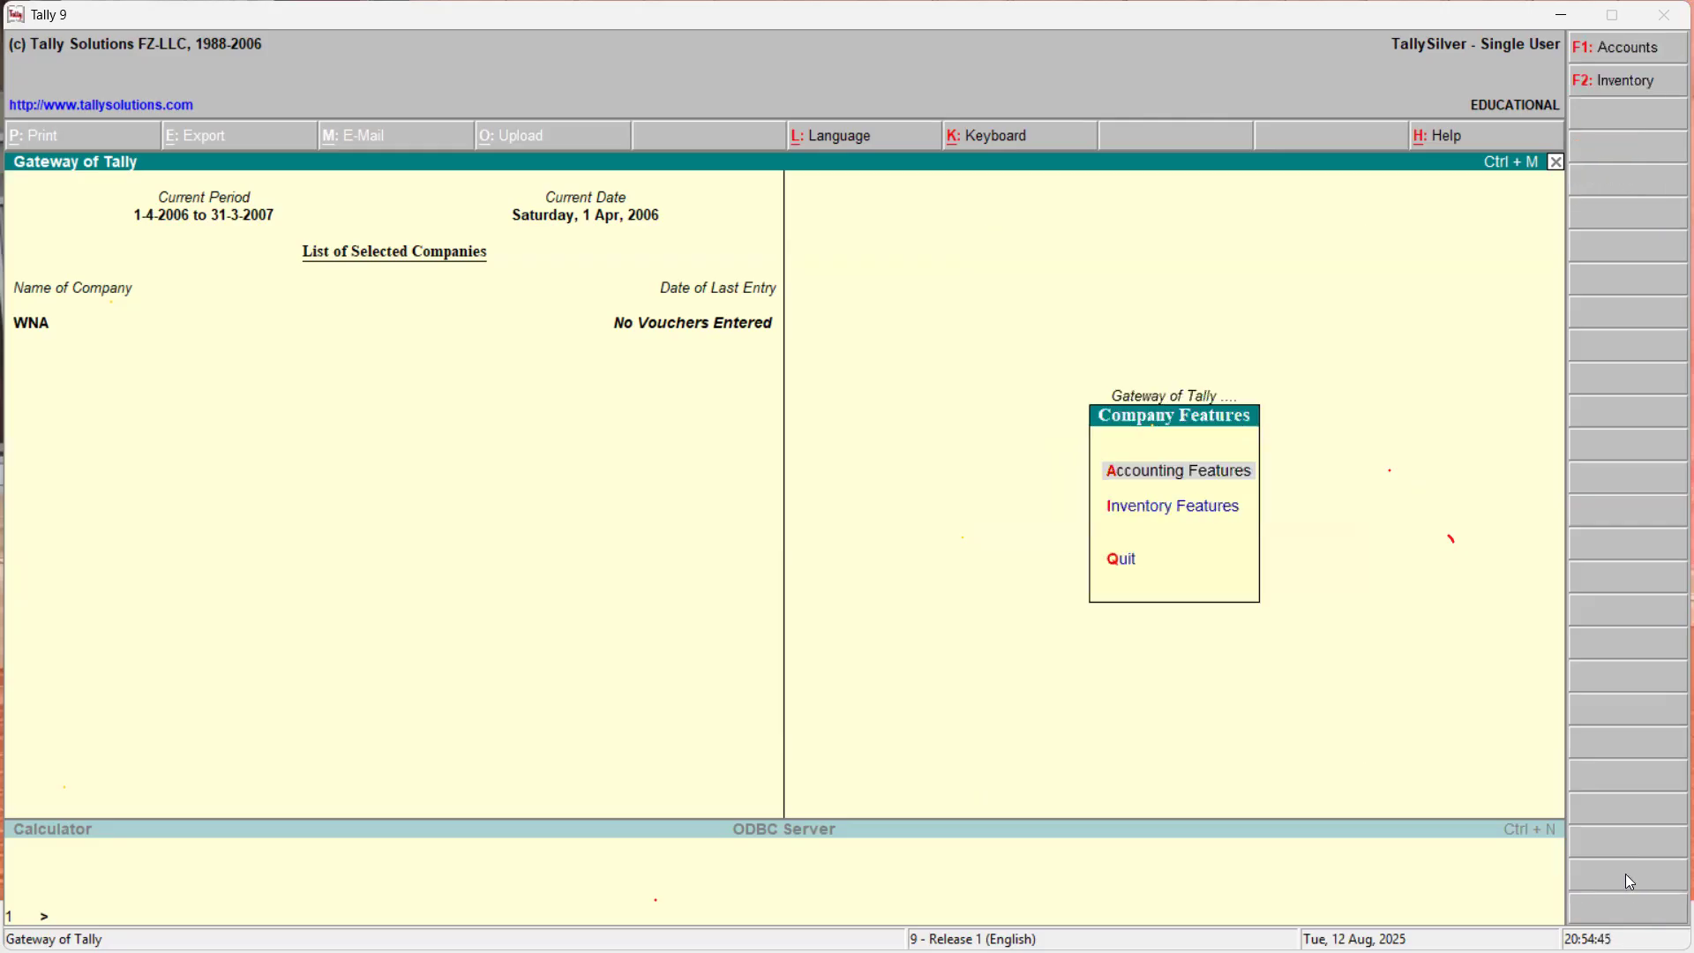
{"action": "left_click", "coordinate": [1159, 473]}
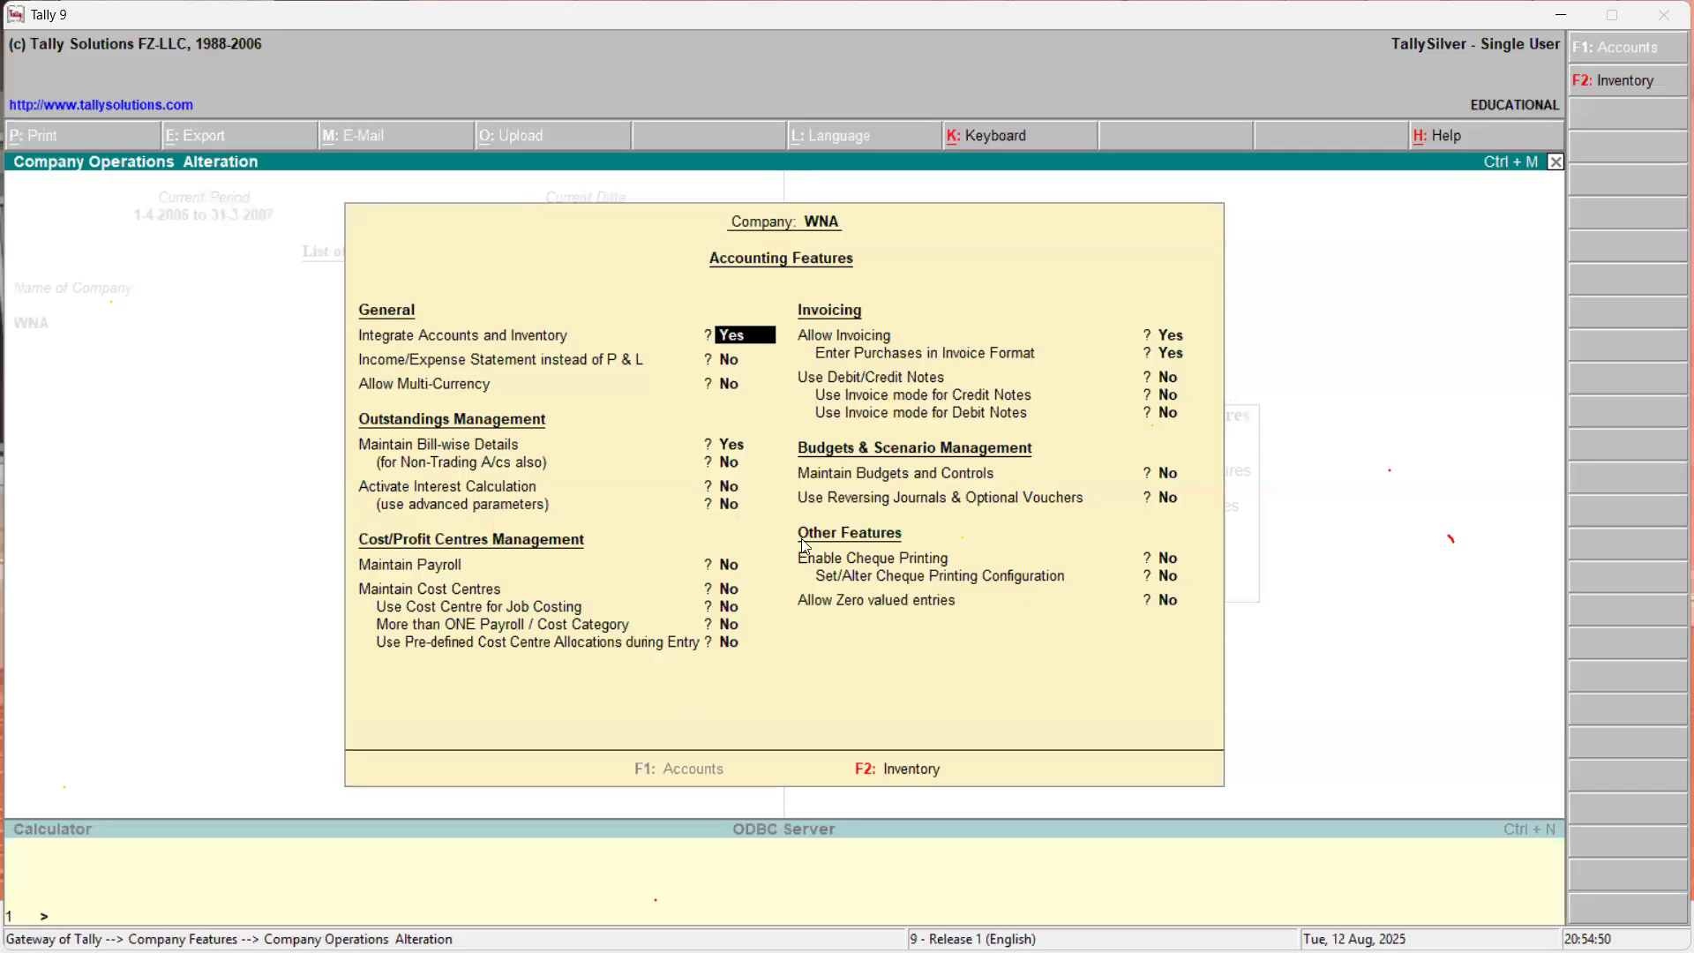
{"action": "key", "text": "Escape"}
{"action": "key", "text": "y"}
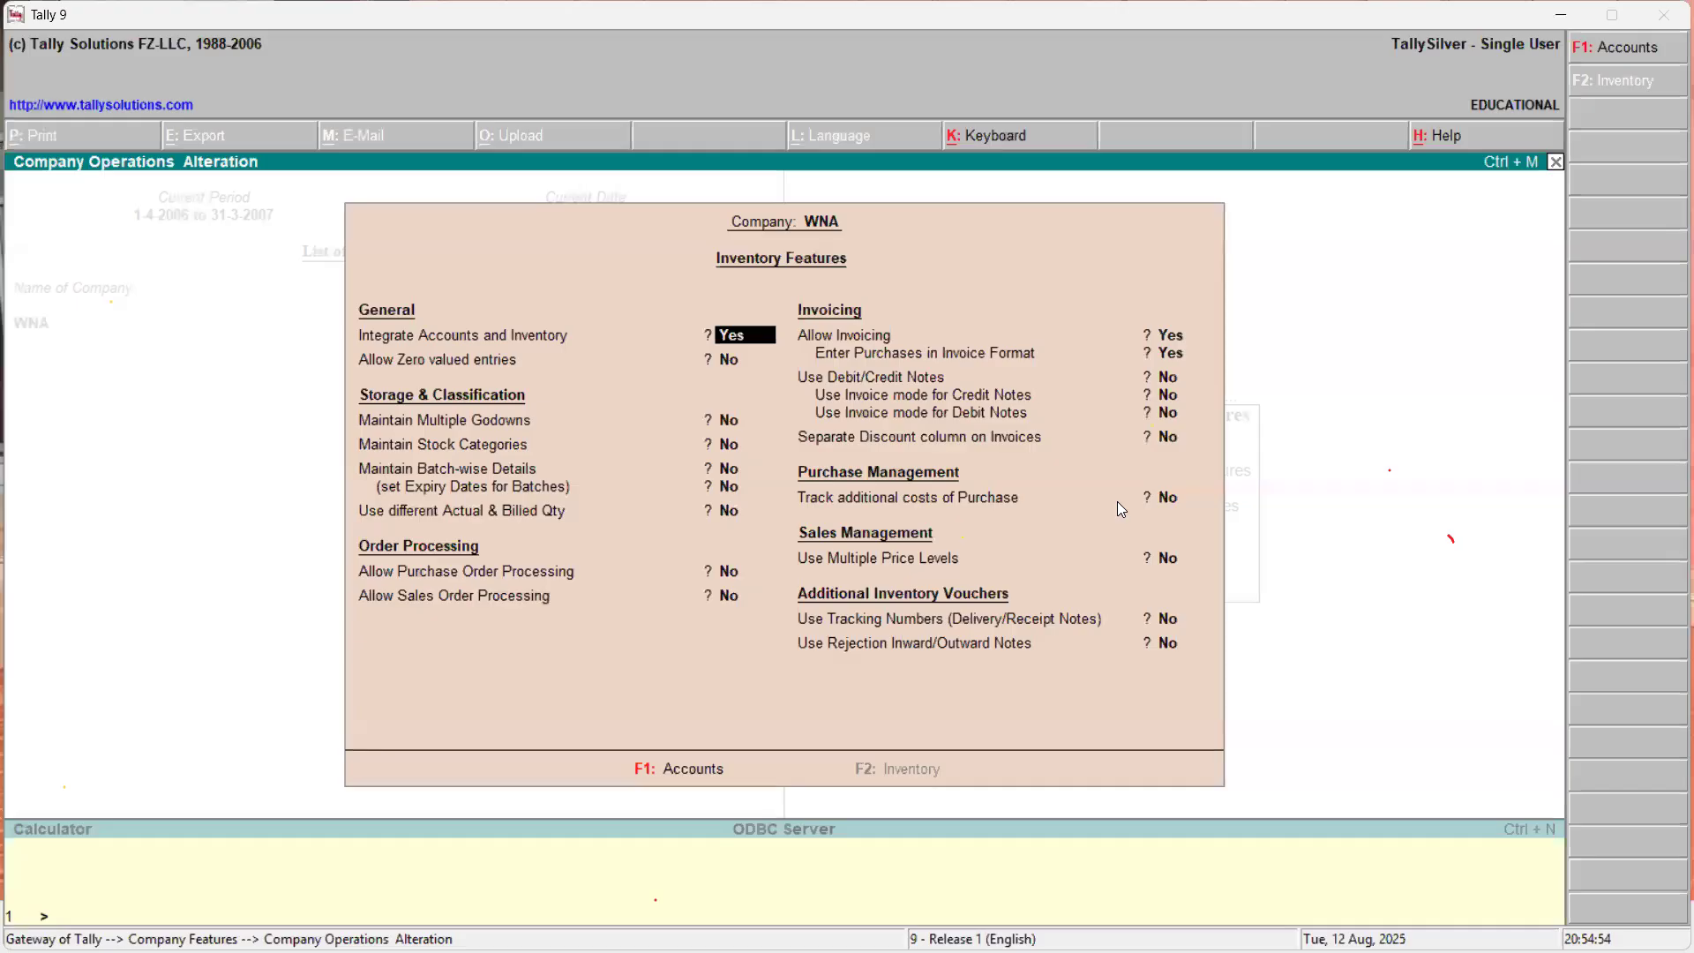
{"action": "left_click", "coordinate": [1119, 510]}
{"action": "key", "text": "Escape"}
{"action": "key", "text": "y"}
{"action": "key", "text": "Escape"}
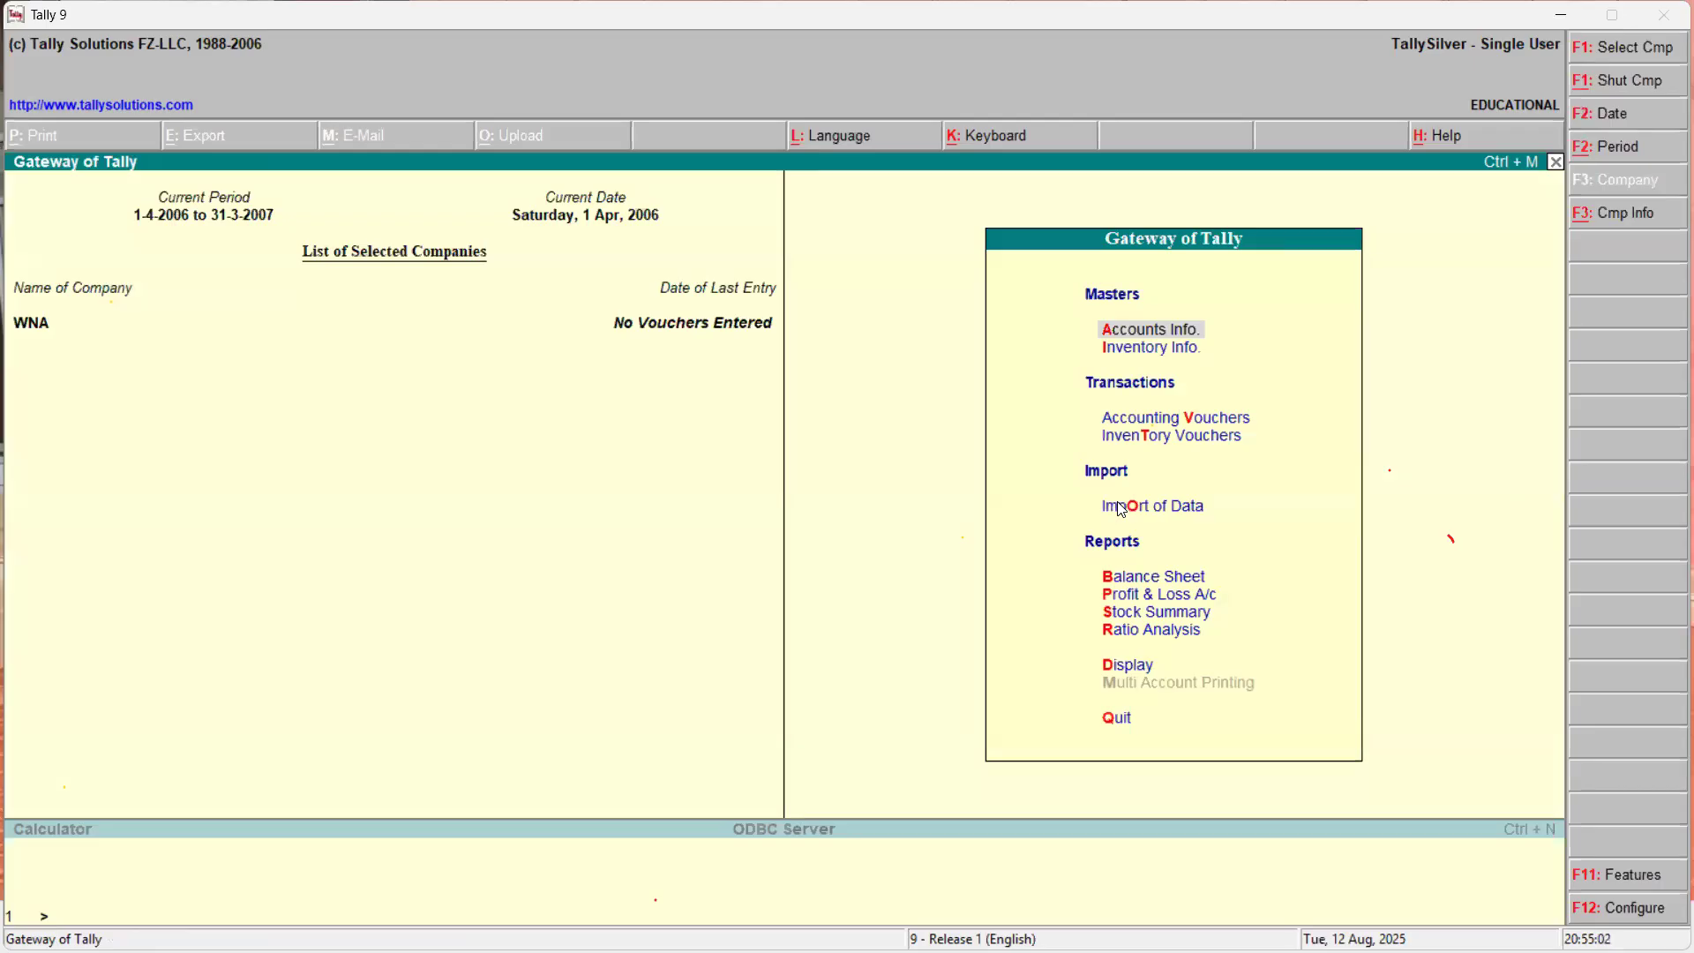
{"action": "key", "text": "Down"}
{"action": "key", "text": "Down"}
{"action": "key", "text": "Down"}
{"action": "key", "text": "Down"}
{"action": "key", "text": "Down"}
{"action": "key", "text": "Down"}
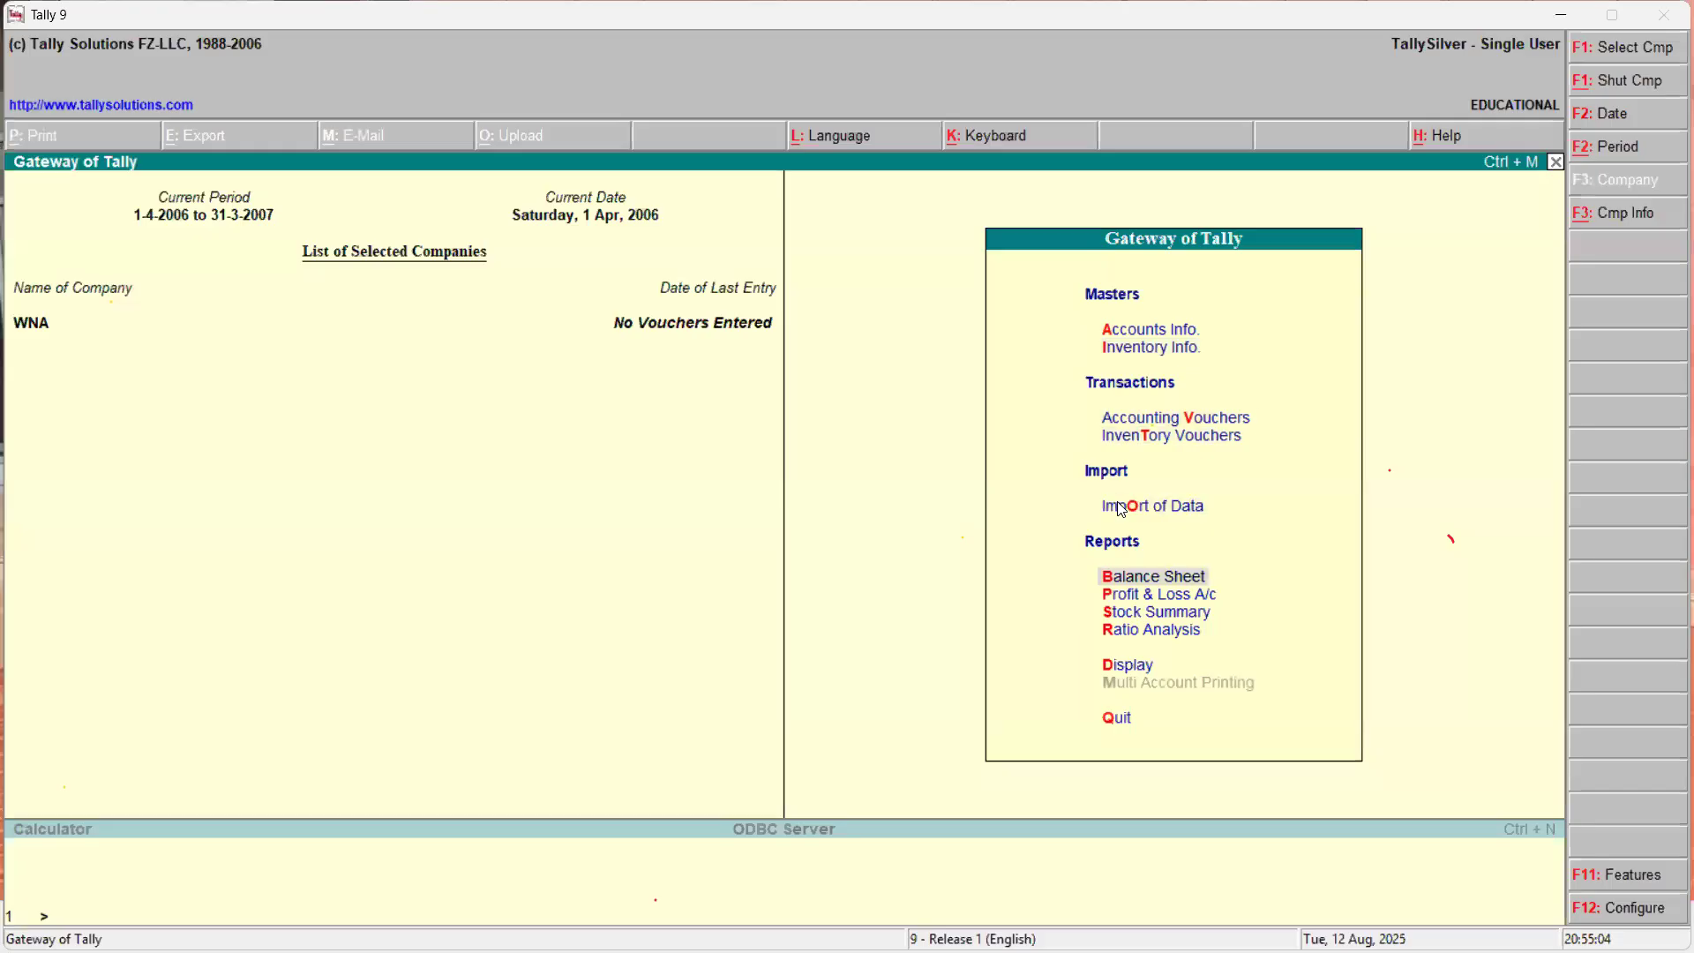
{"action": "key", "text": "Up"}
{"action": "key", "text": "Return"}
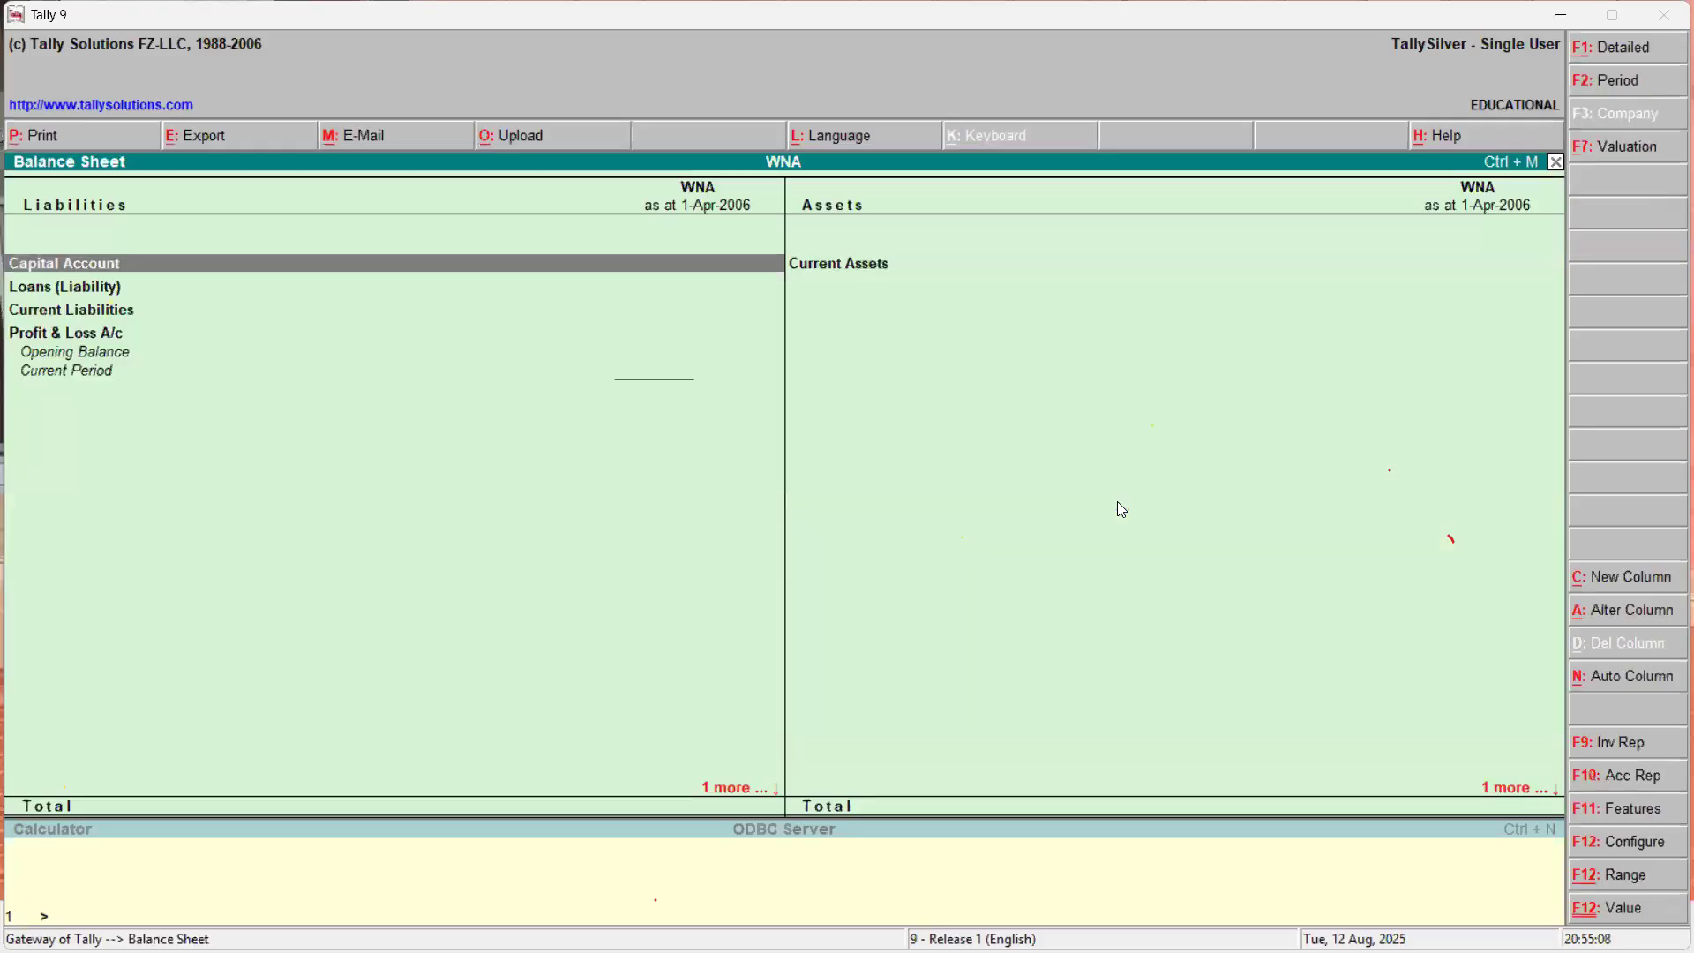
{"action": "key", "text": "Escape"}
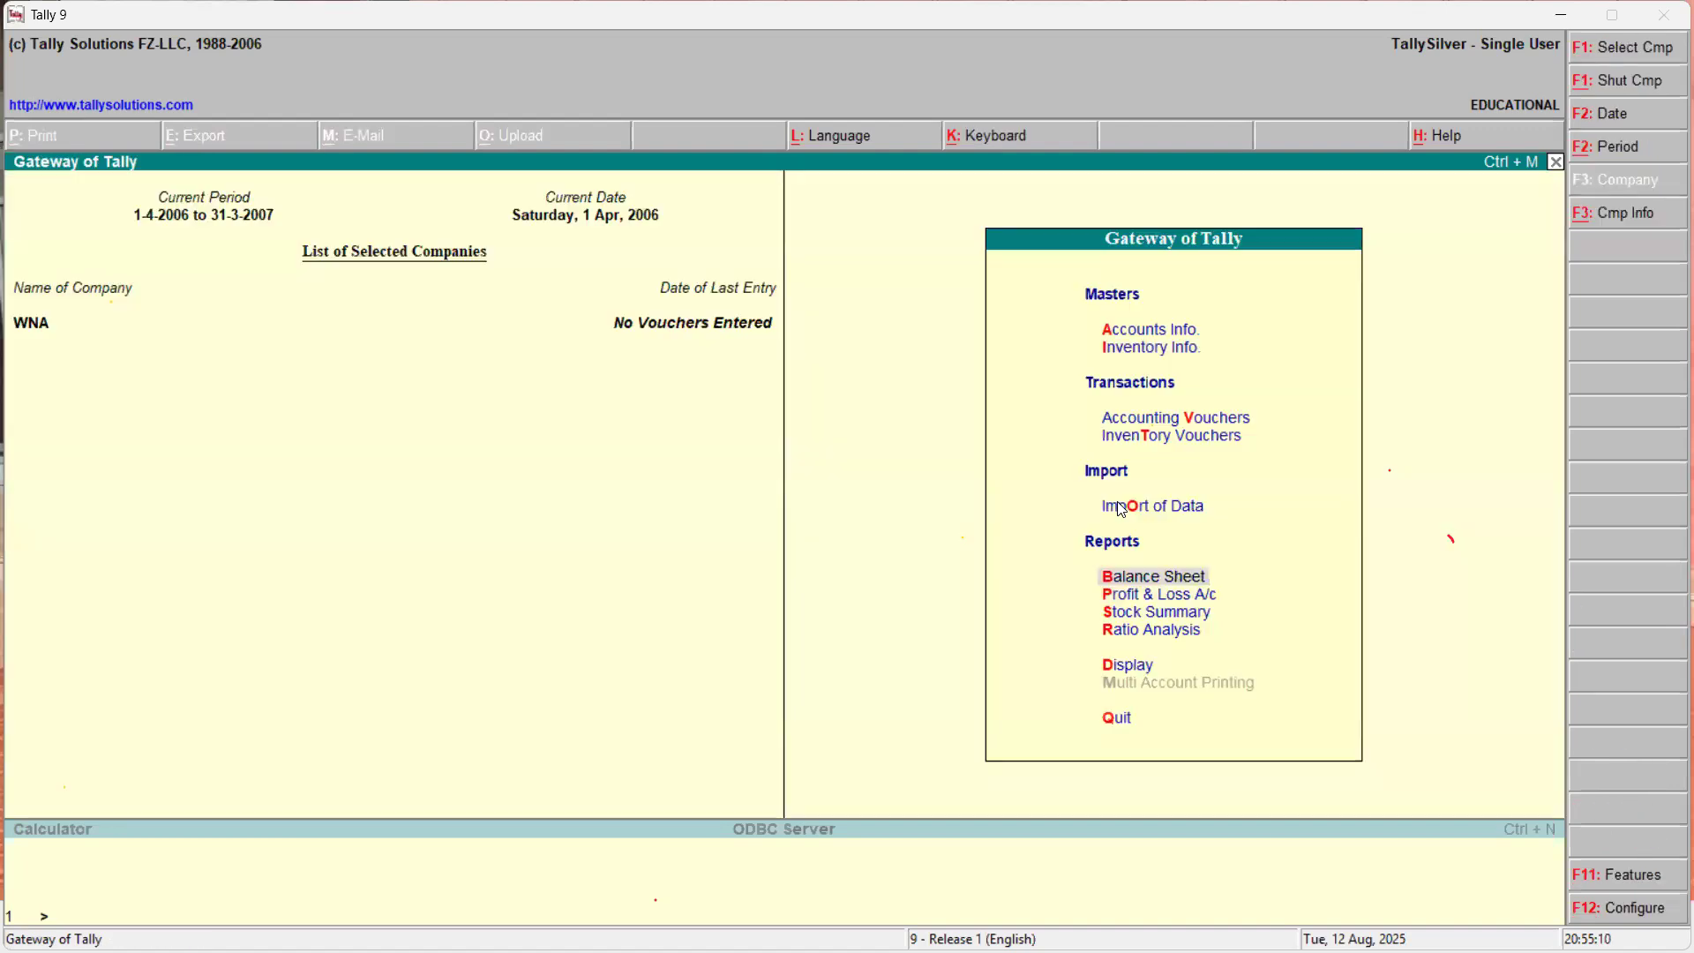
{"action": "key", "text": "Down"}
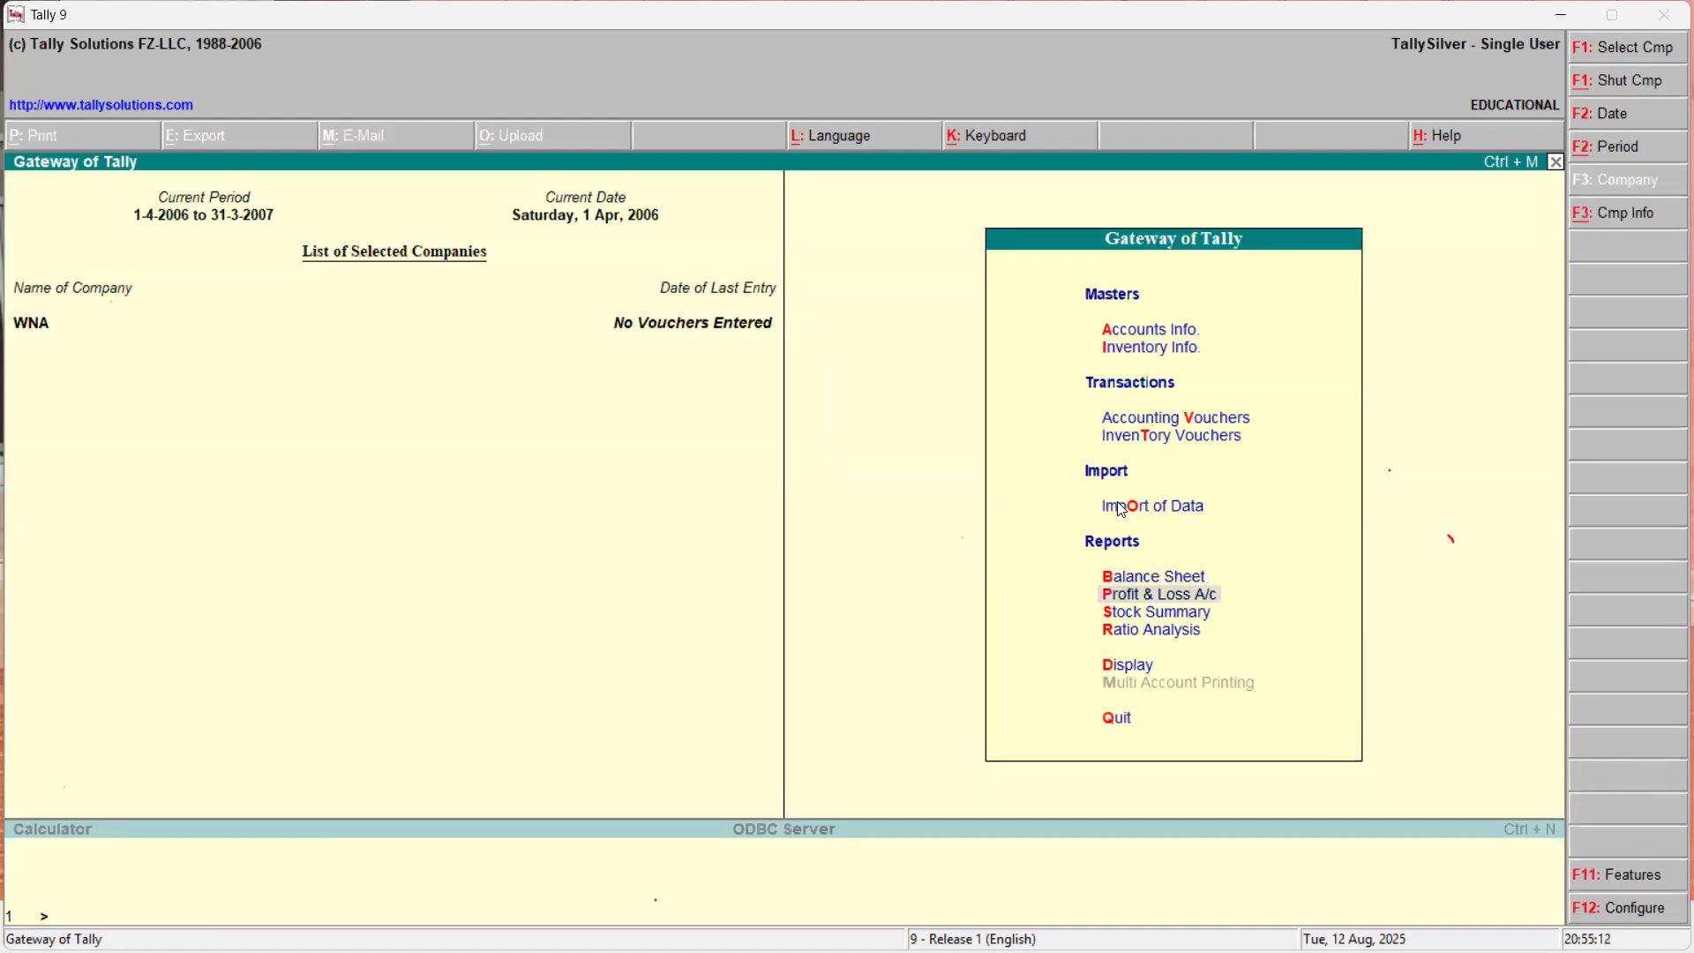
{"action": "key", "text": "Return"}
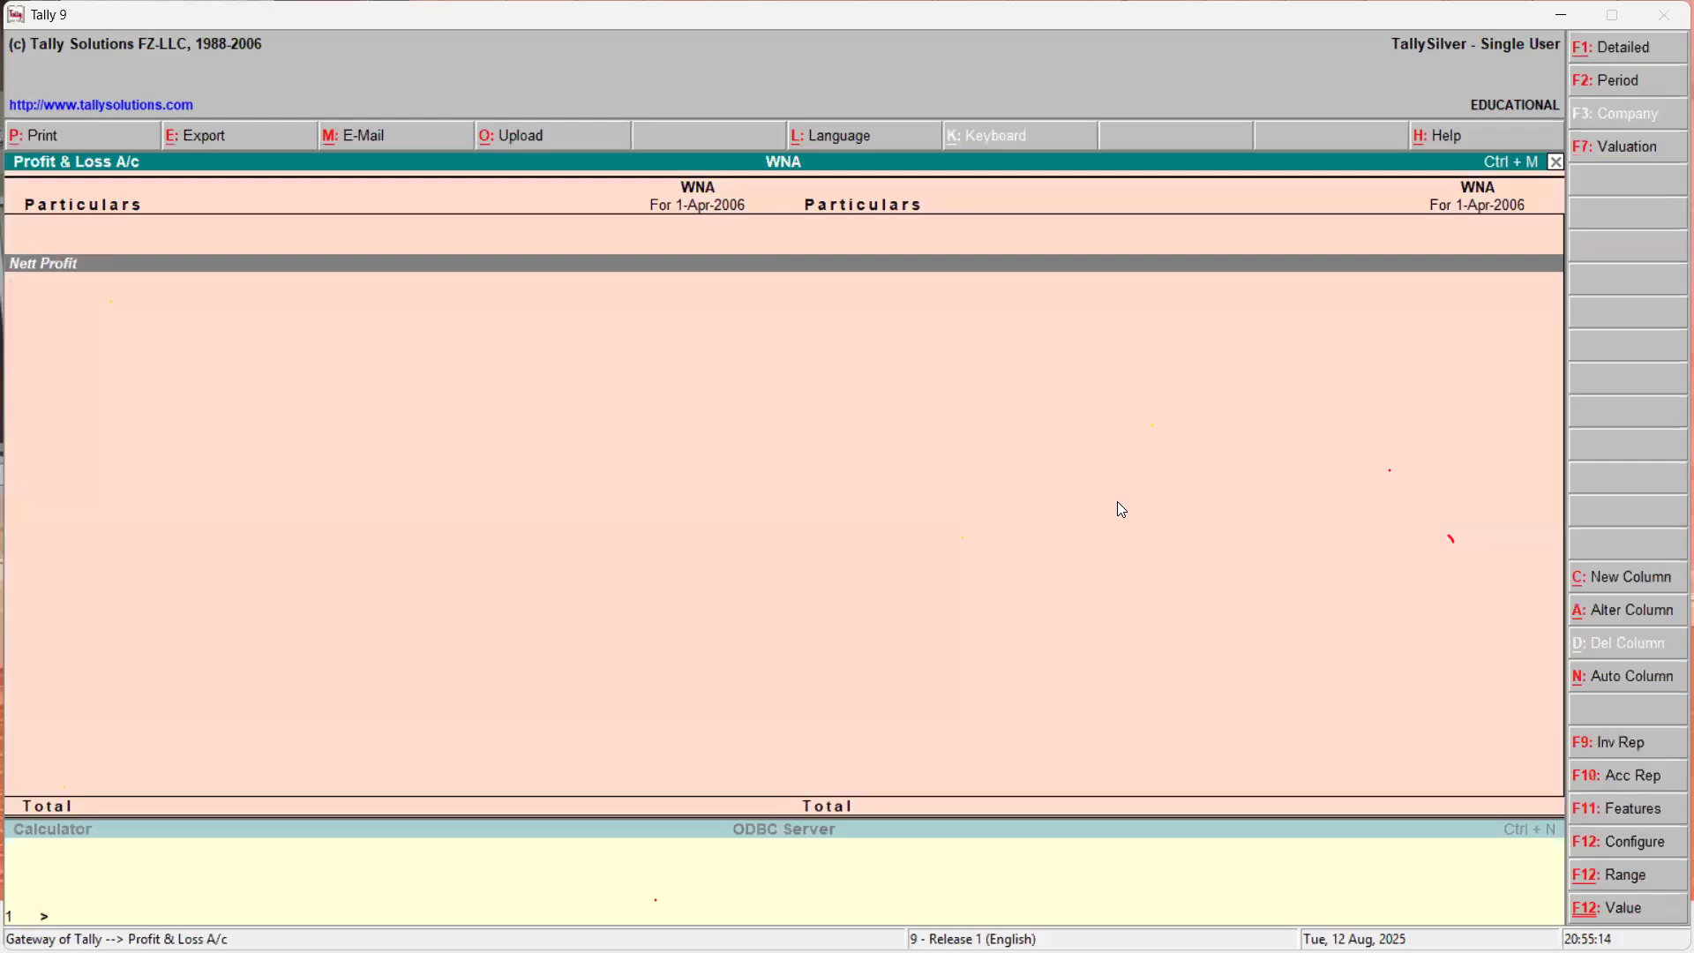
{"action": "key", "text": "Escape"}
{"action": "key", "text": "Down"}
{"action": "key", "text": "Return"}
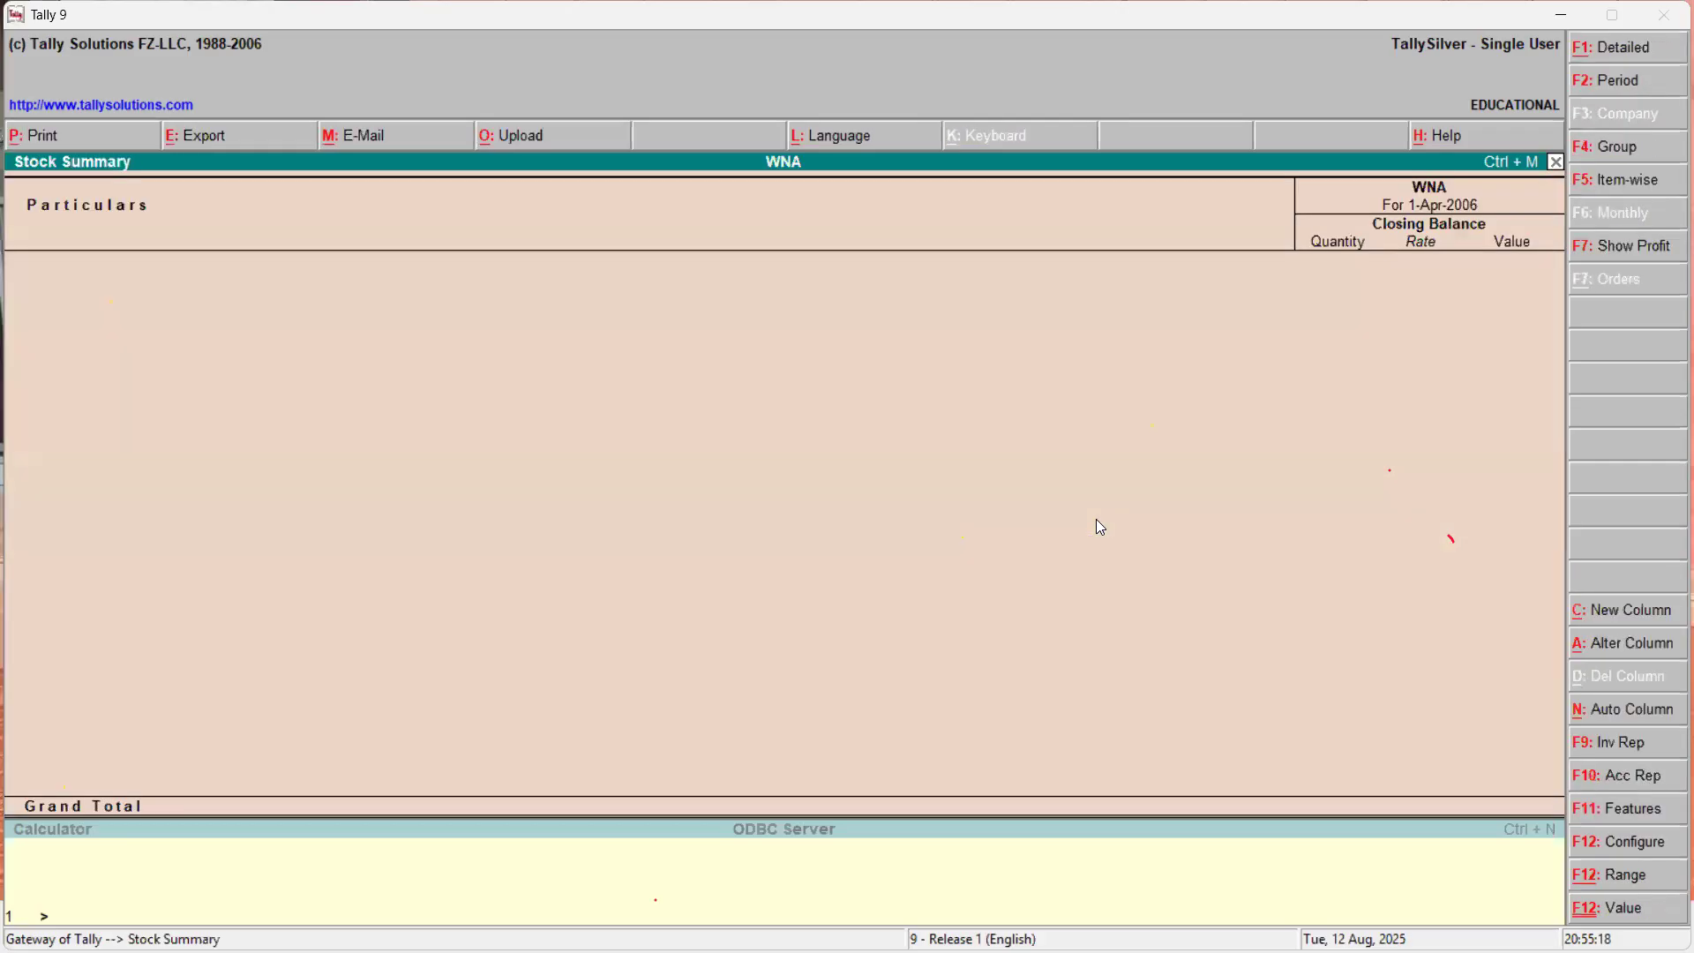
{"action": "key", "text": "Escape"}
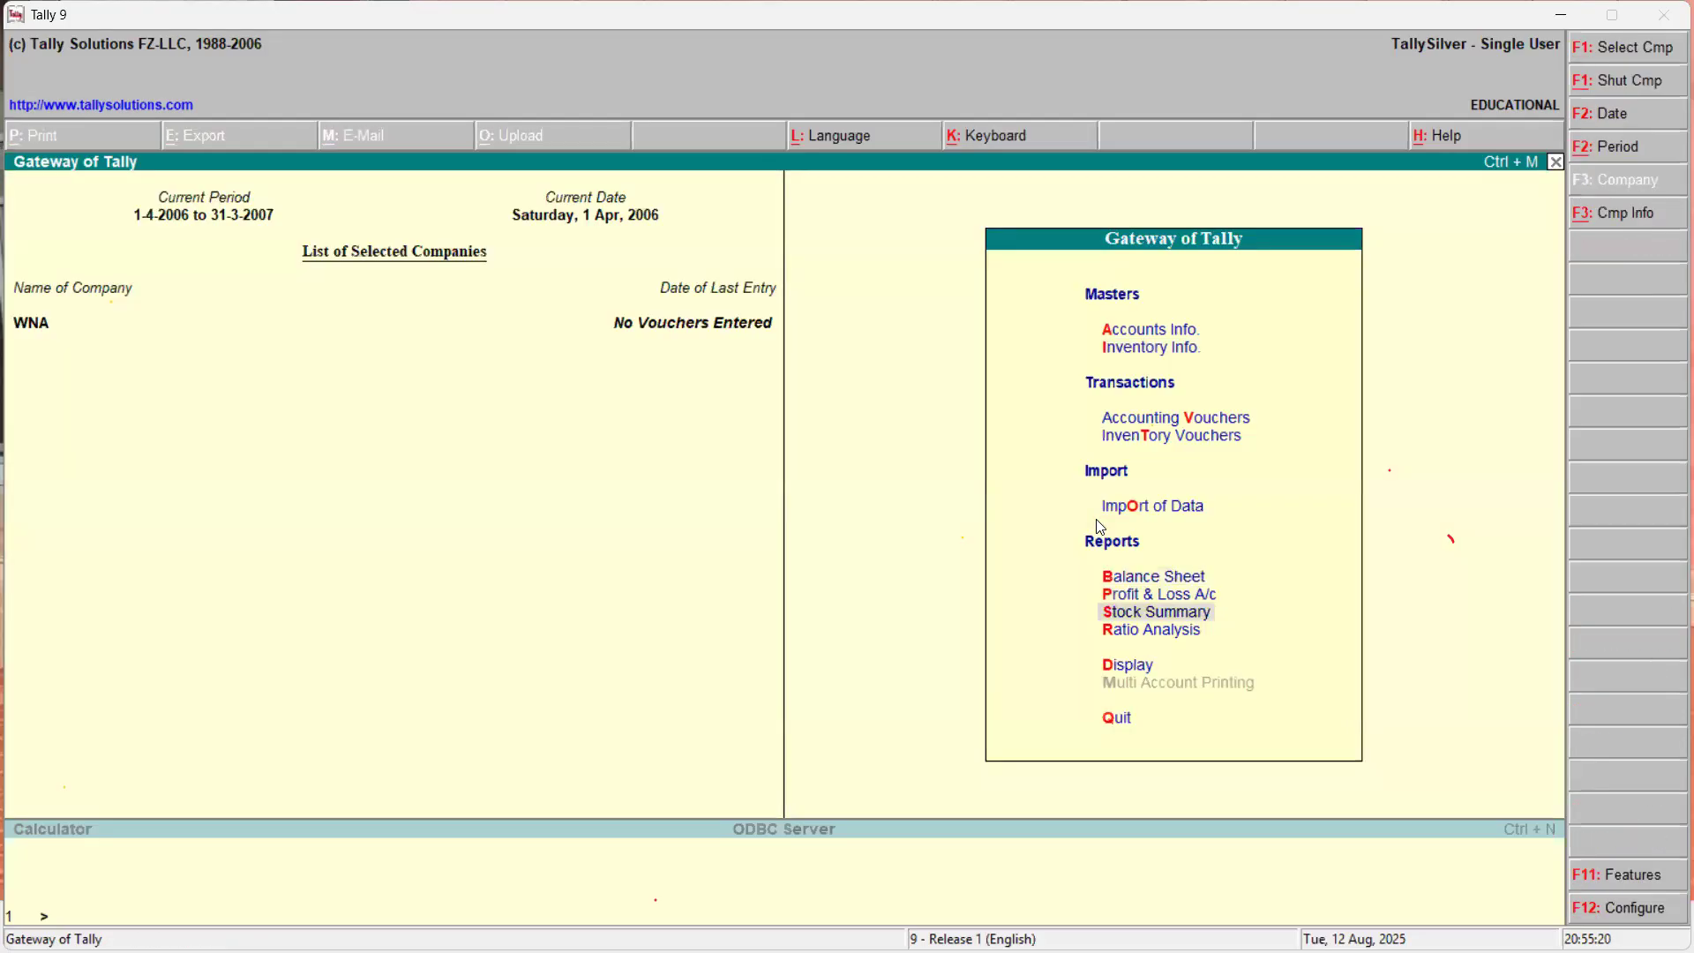
{"action": "key", "text": "Down"}
{"action": "key", "text": "Return"}
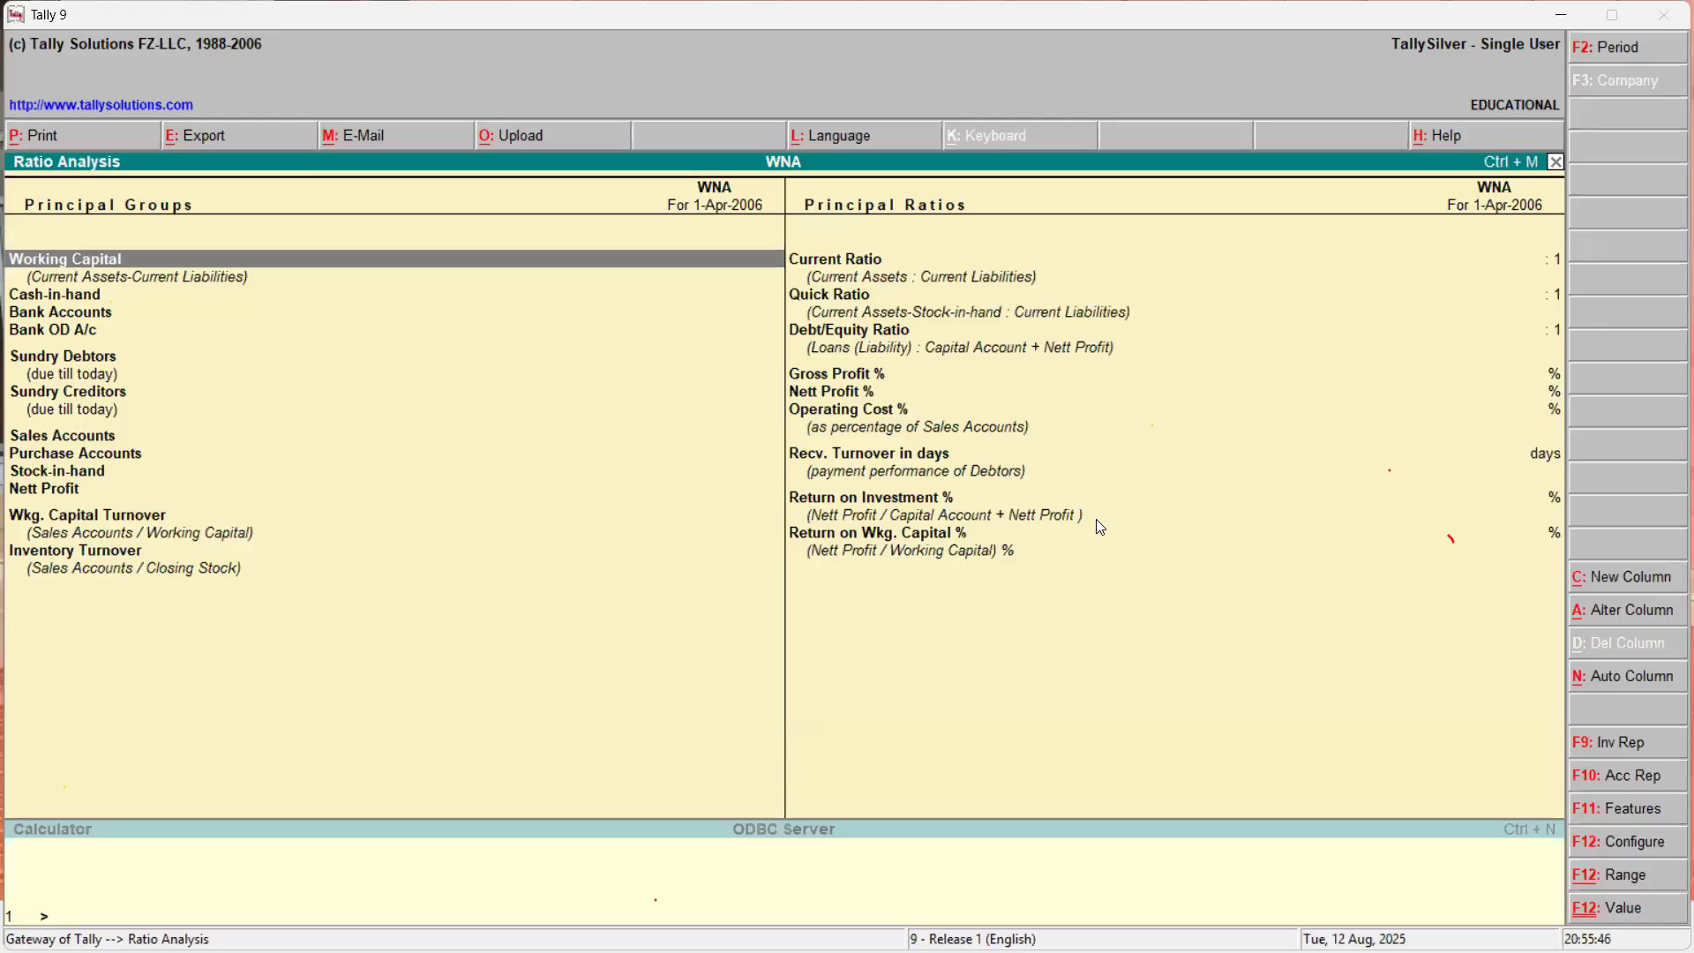
{"action": "key", "text": "Escape"}
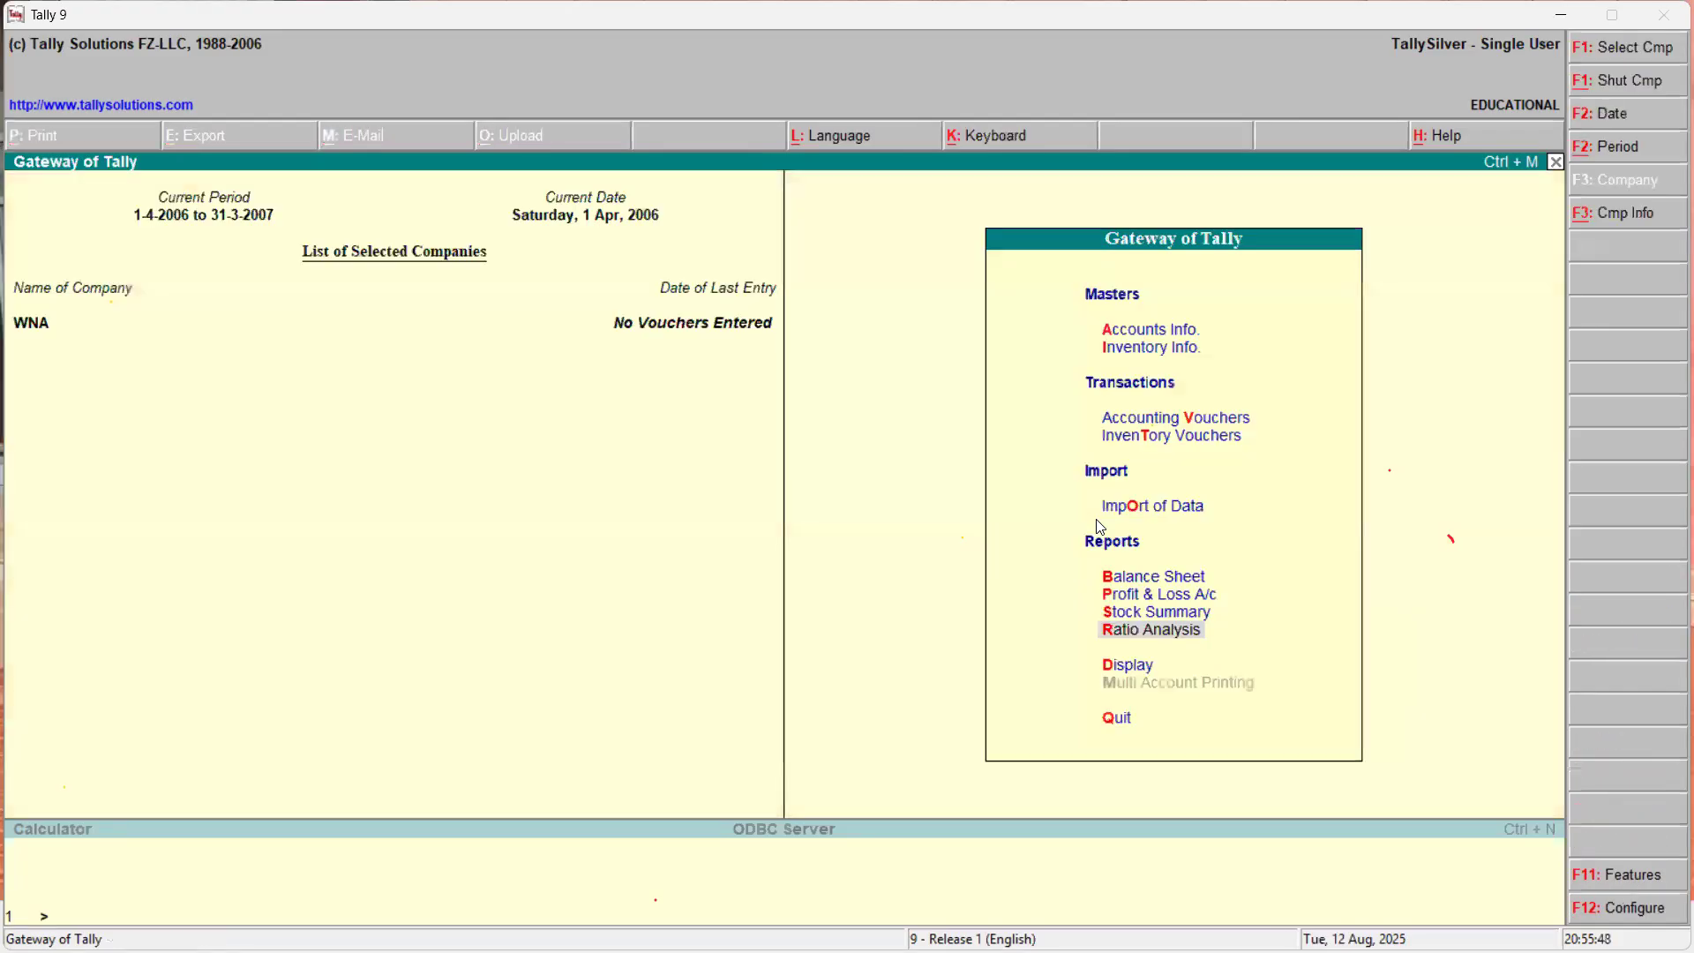
{"action": "key", "text": "Down"}
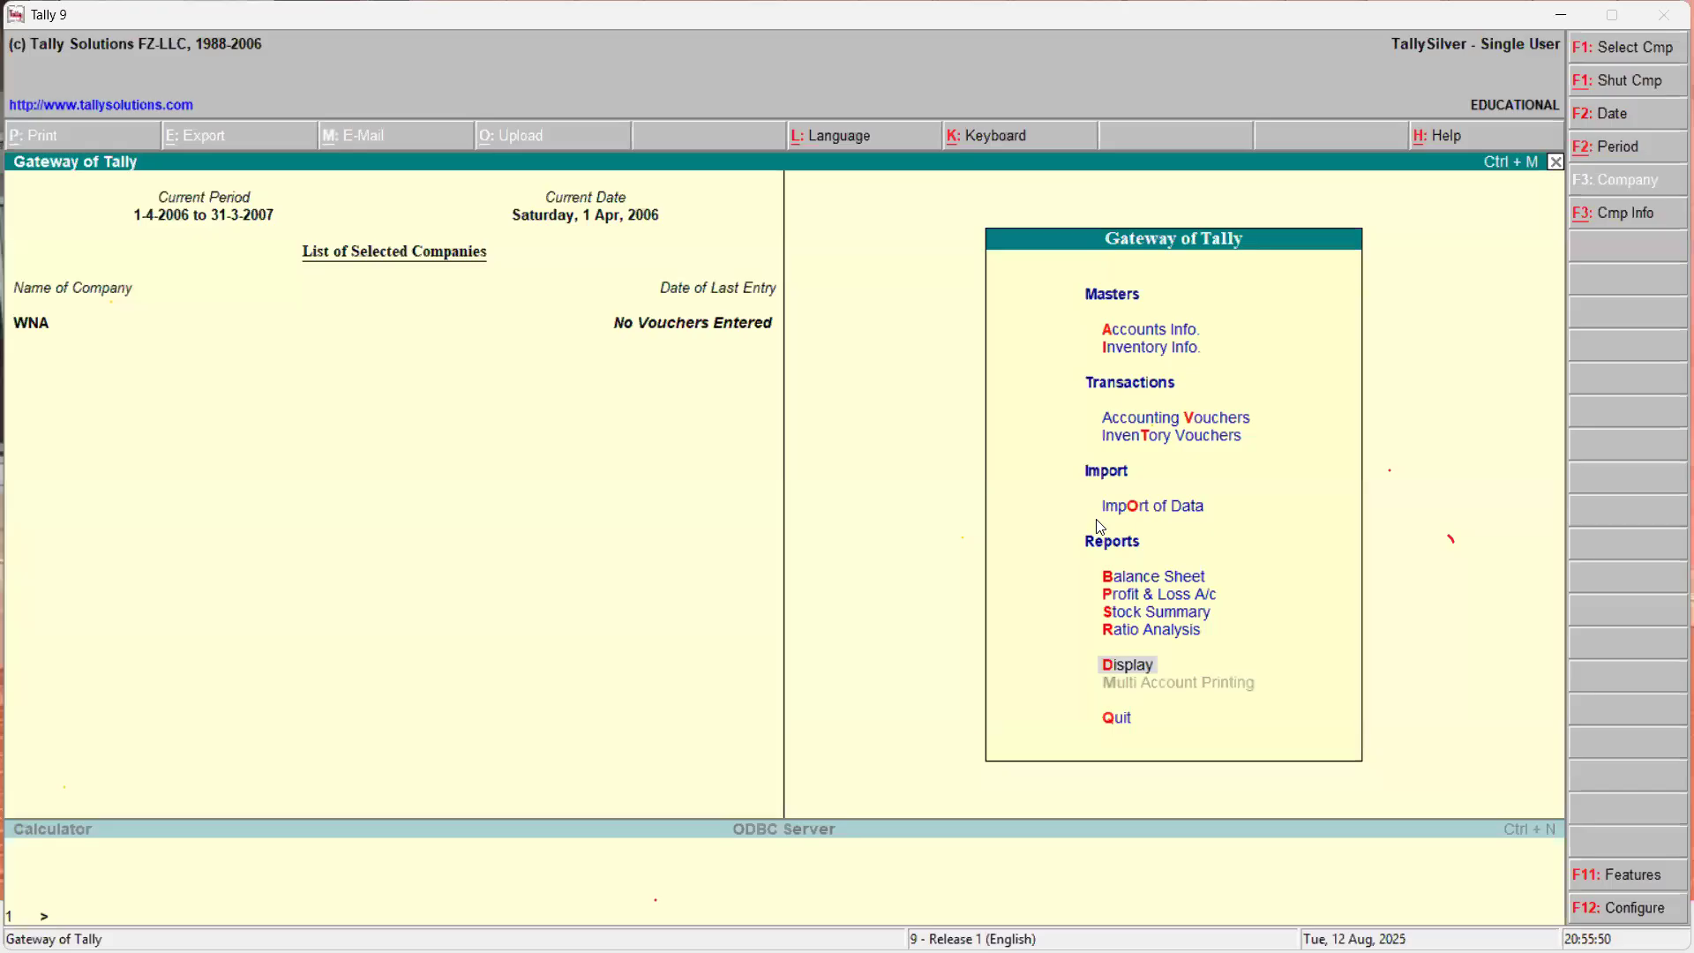
{"action": "key", "text": "Return"}
{"action": "key", "text": "Down"}
{"action": "key", "text": "Up"}
{"action": "key", "text": "Return"}
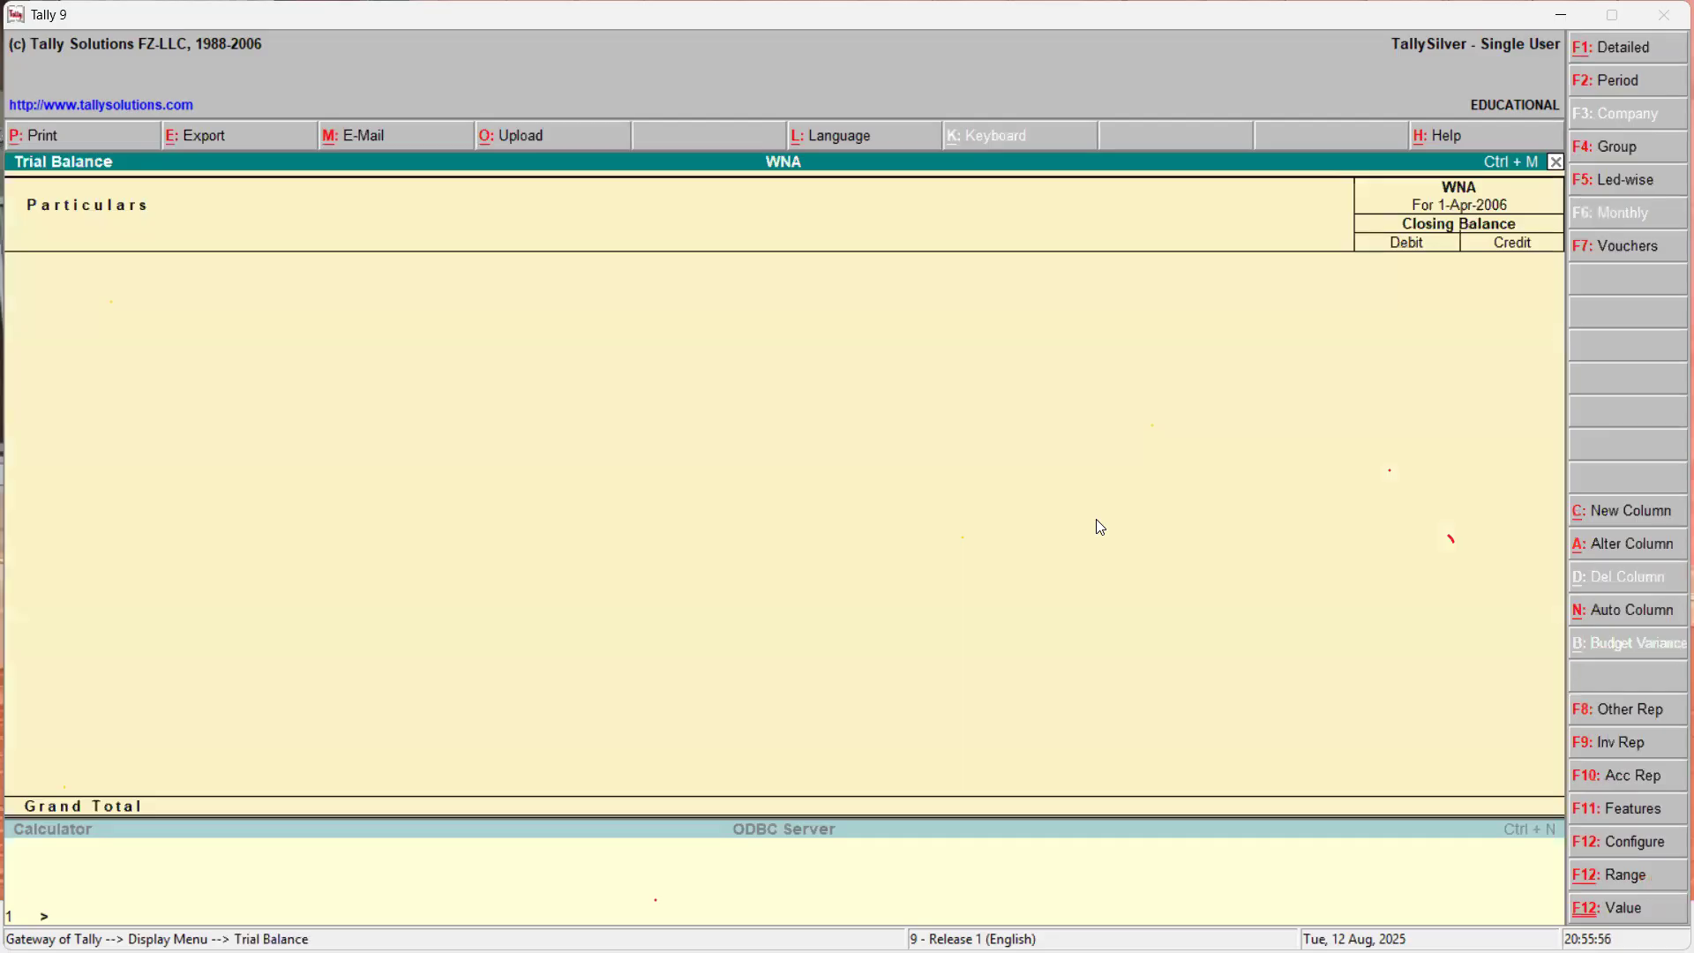
{"action": "key", "text": "Escape"}
{"action": "key", "text": "Down"}
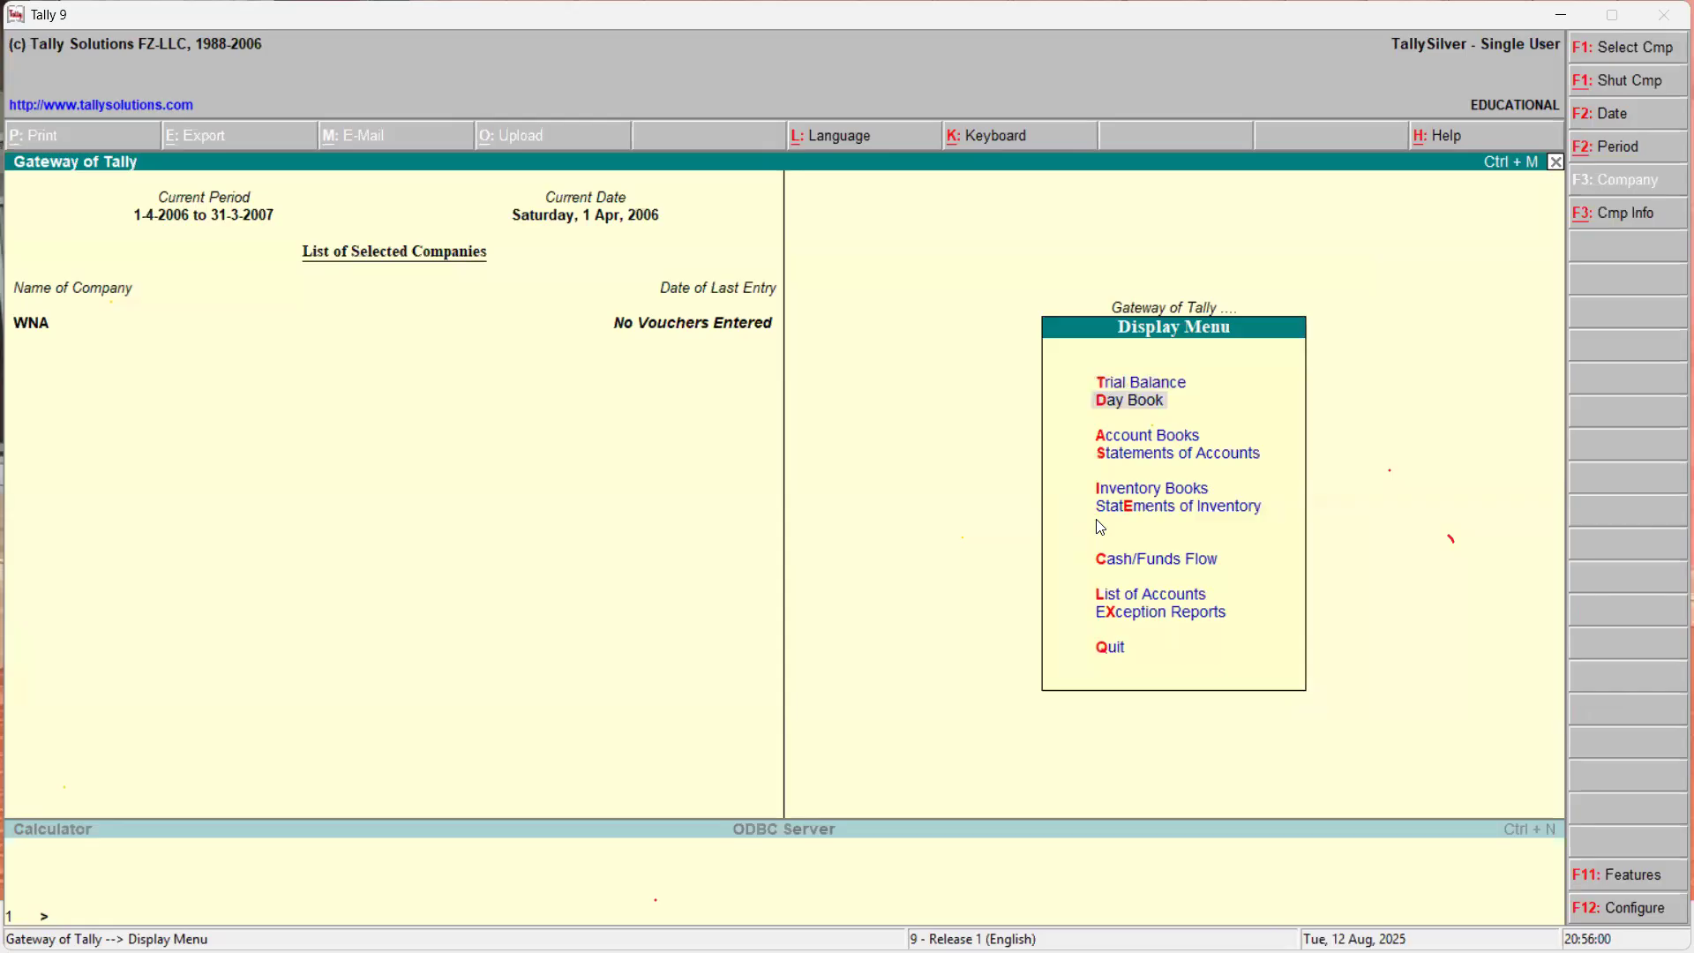
{"action": "key", "text": "Down"}
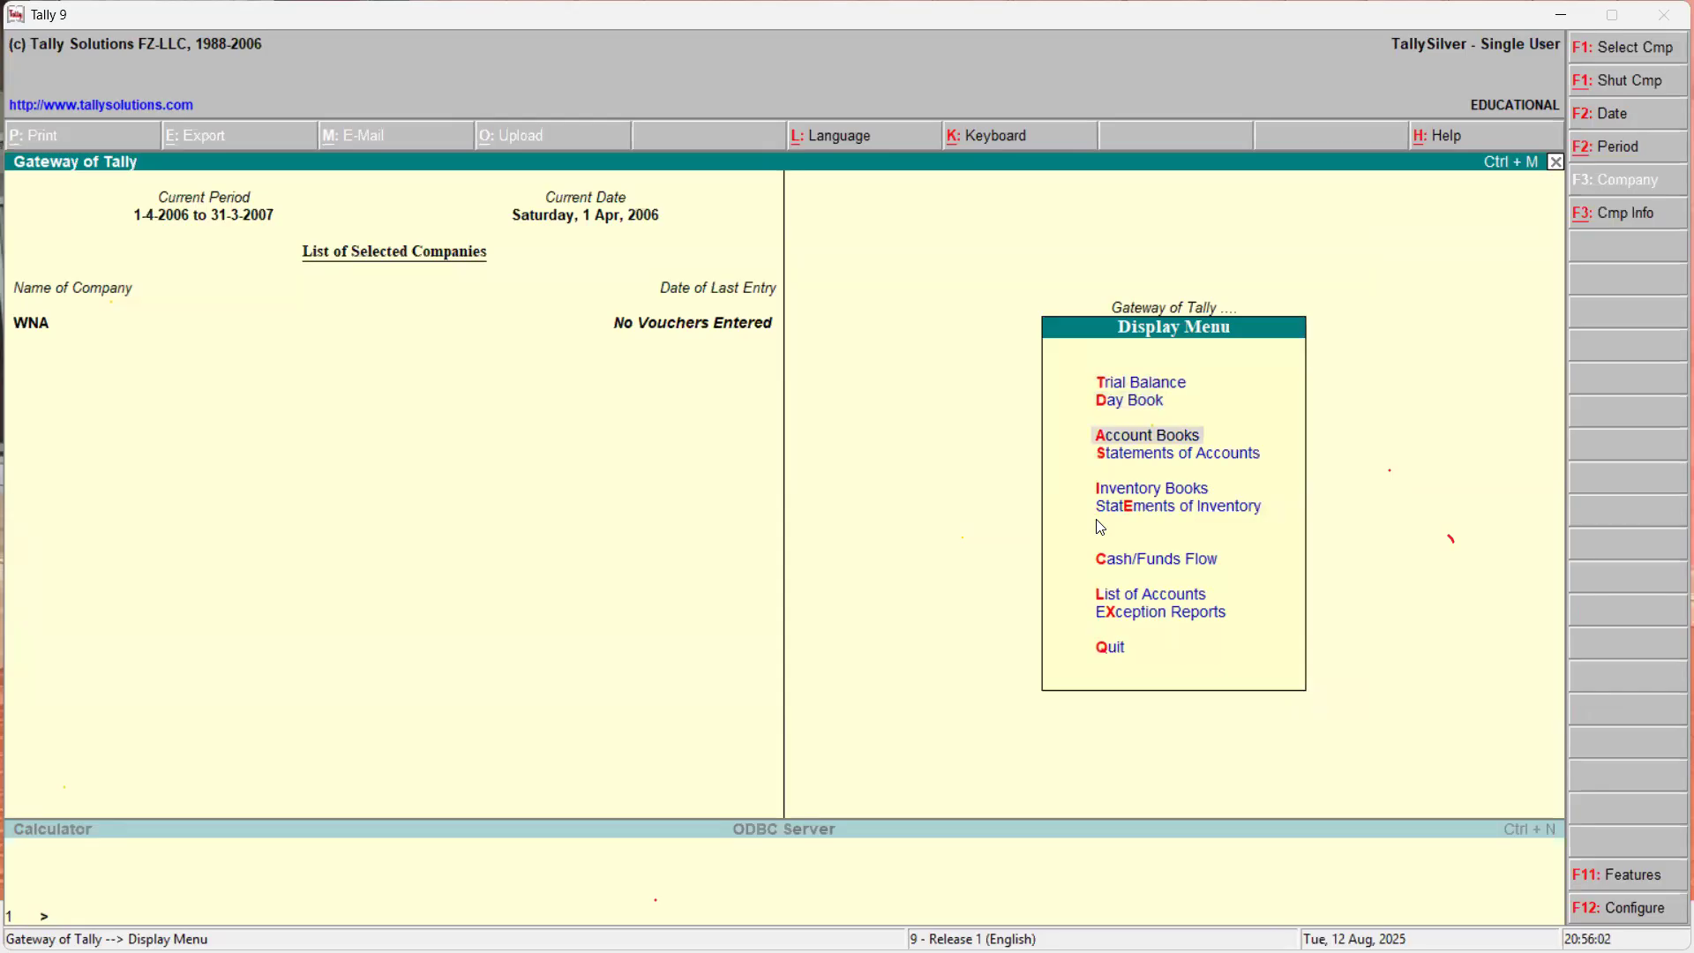
{"action": "key", "text": "Return"}
{"action": "key", "text": "Escape"}
{"action": "key", "text": "Down"}
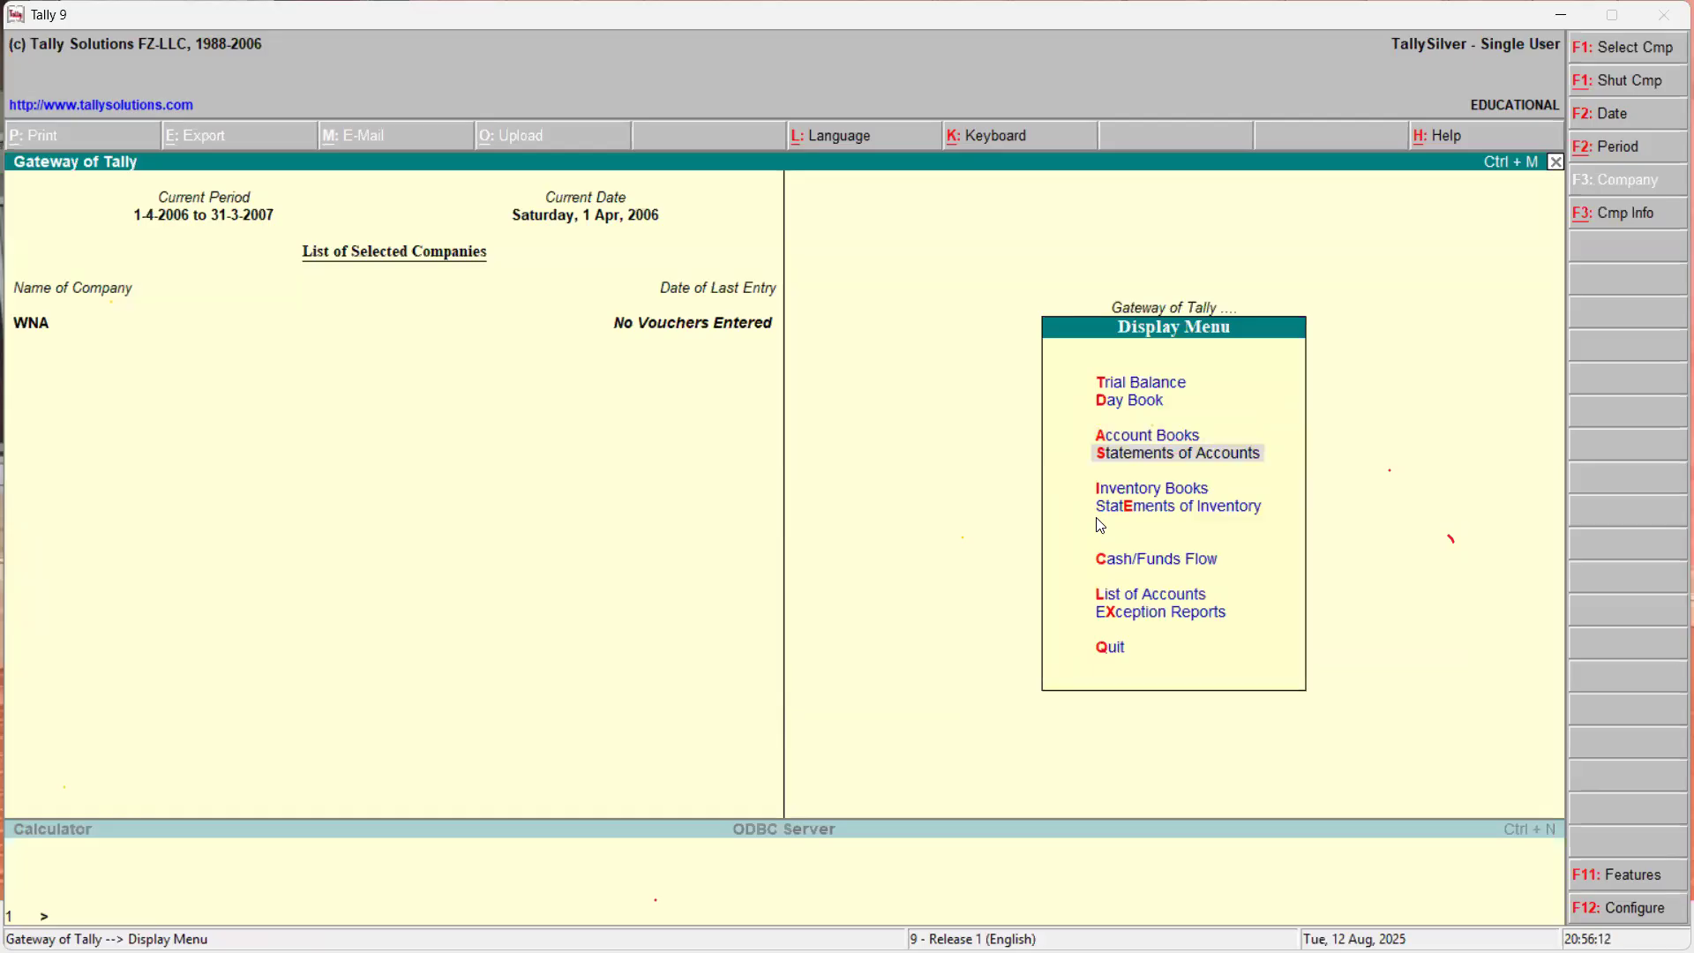
{"action": "key", "text": "Escape"}
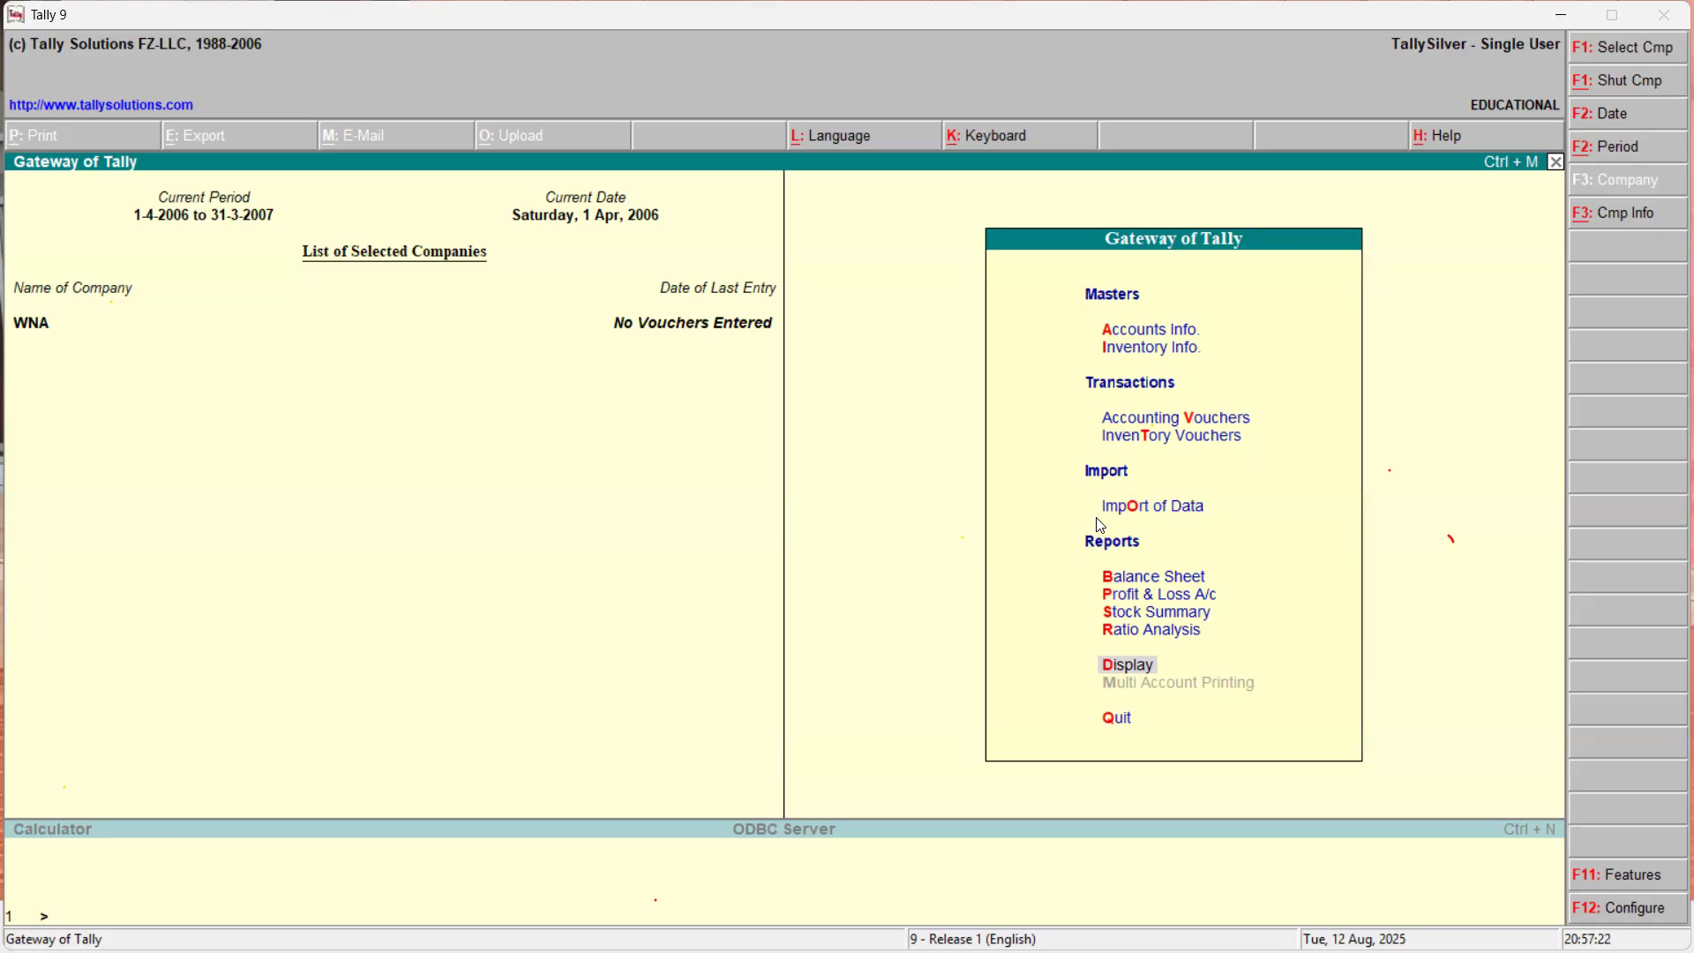
Ask Tally to quit from the Gateway of Tally, showing the Quit? Yes/No confirmation.
{"action": "key", "text": "Escape"}
Quit Tally and move the Tally 9 desktop shortcut next to CapCut in the top row.
{"action": "key", "text": "Return"}
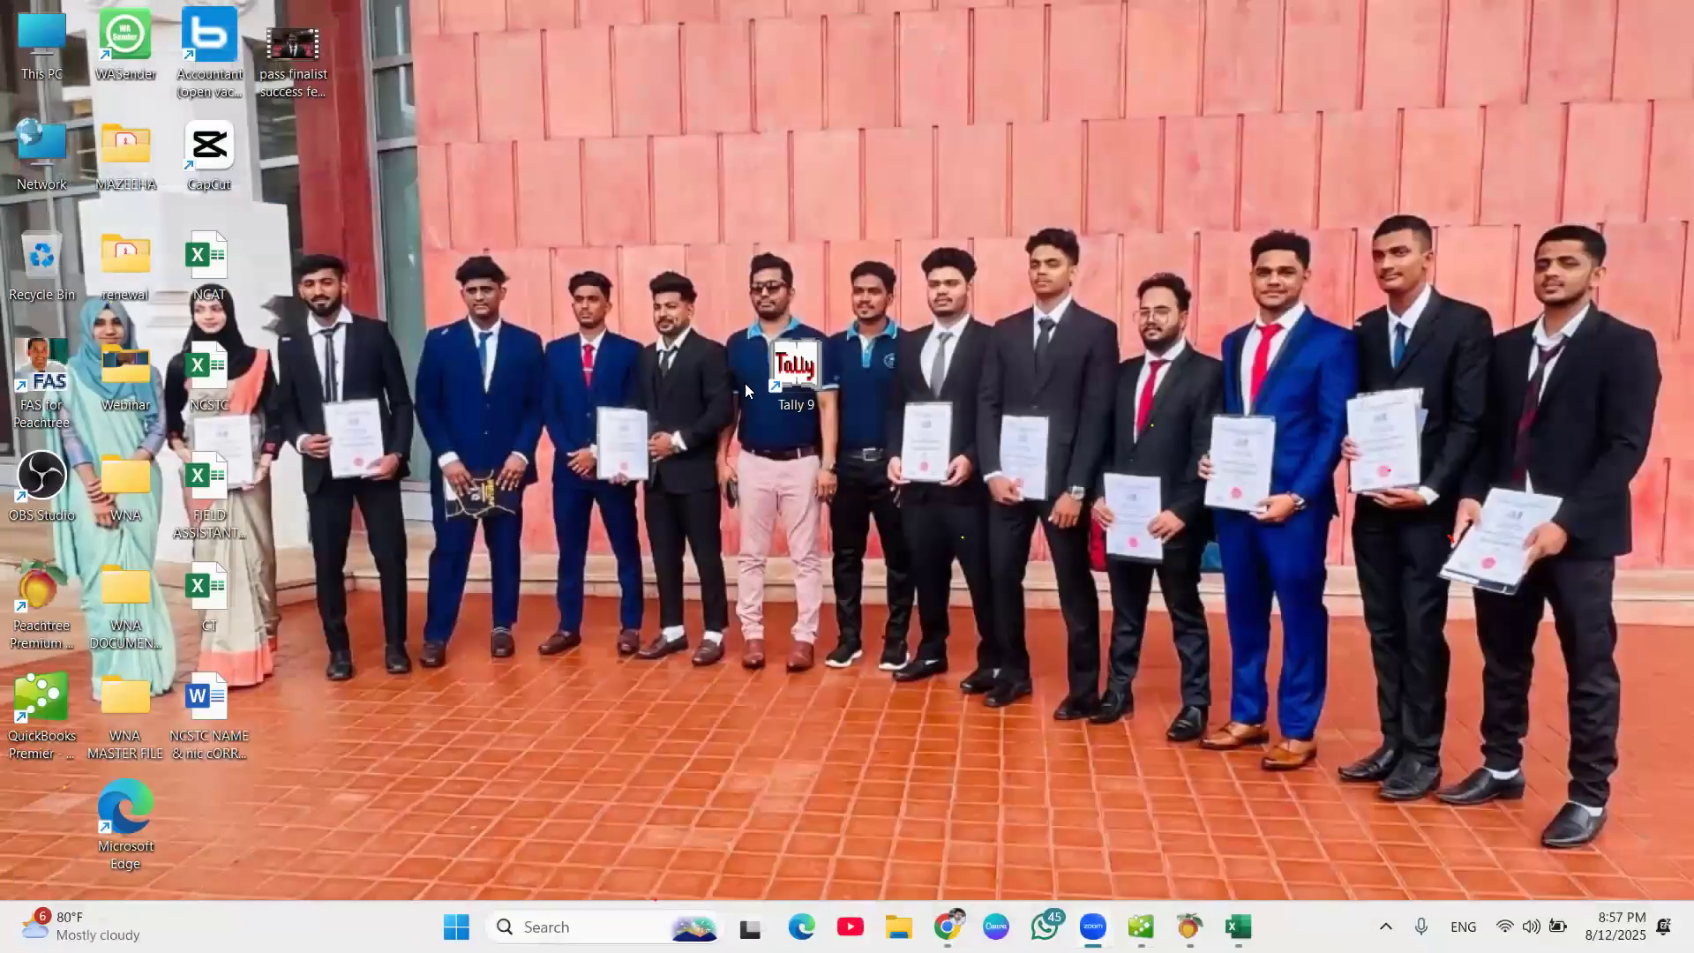
{"action": "left_click_drag", "start_coordinate": [793, 372], "coordinate": [301, 183]}
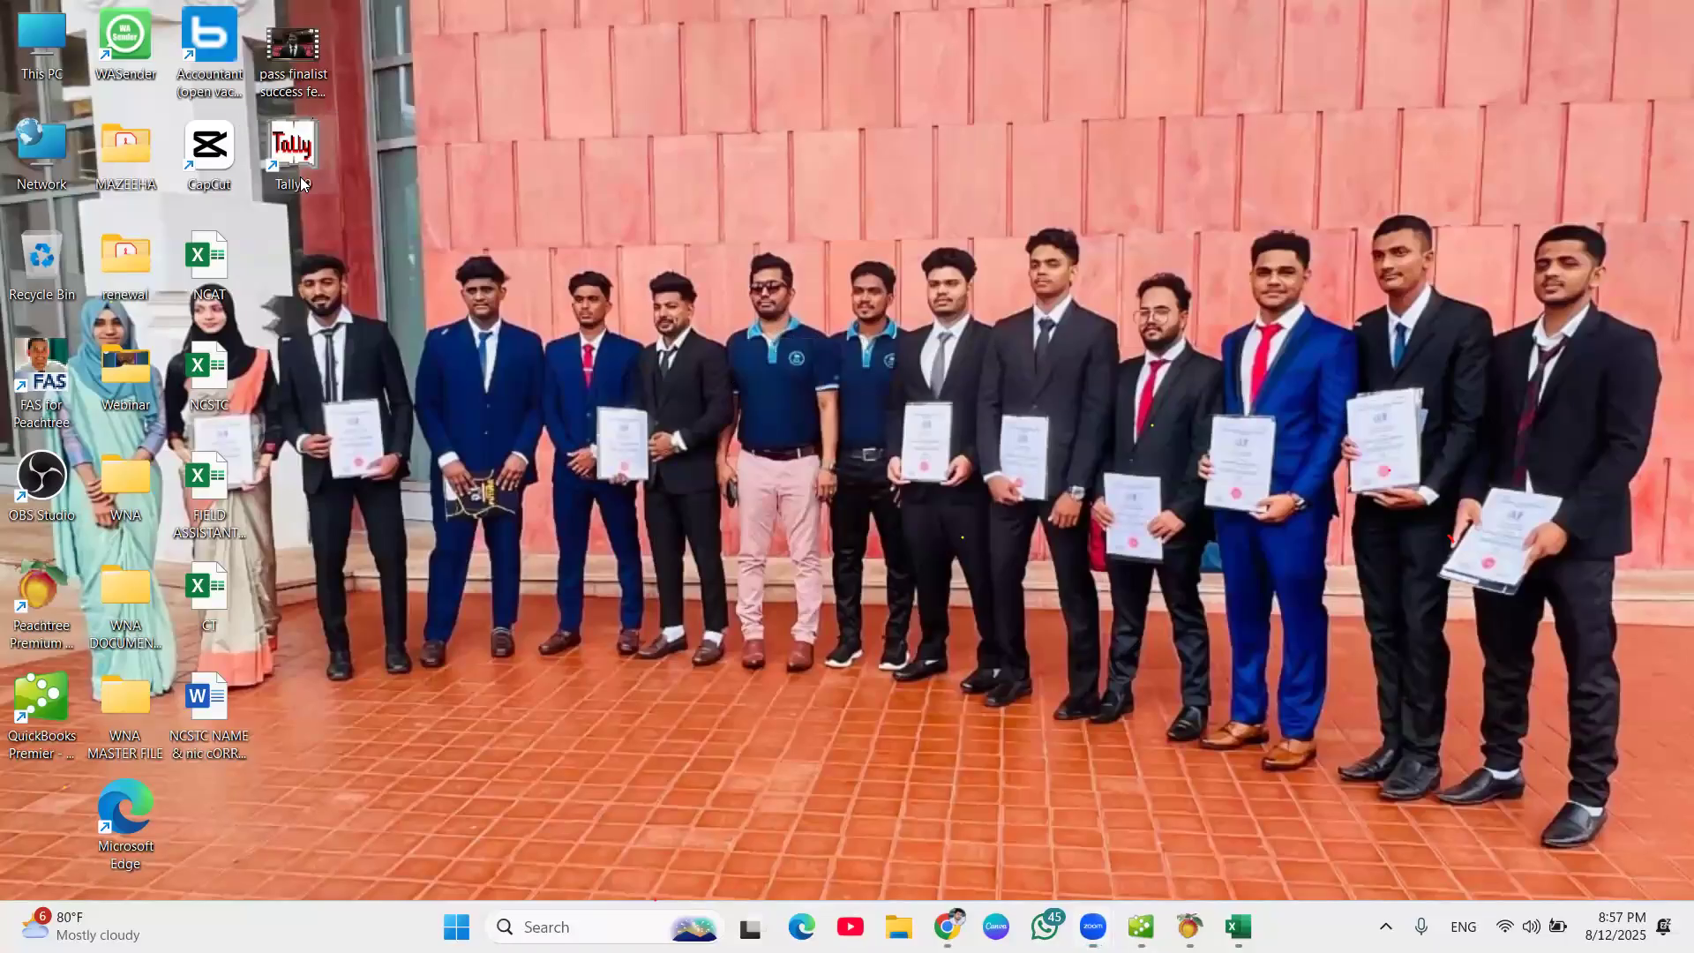
{"action": "mouse_move", "coordinate": [1189, 927]}
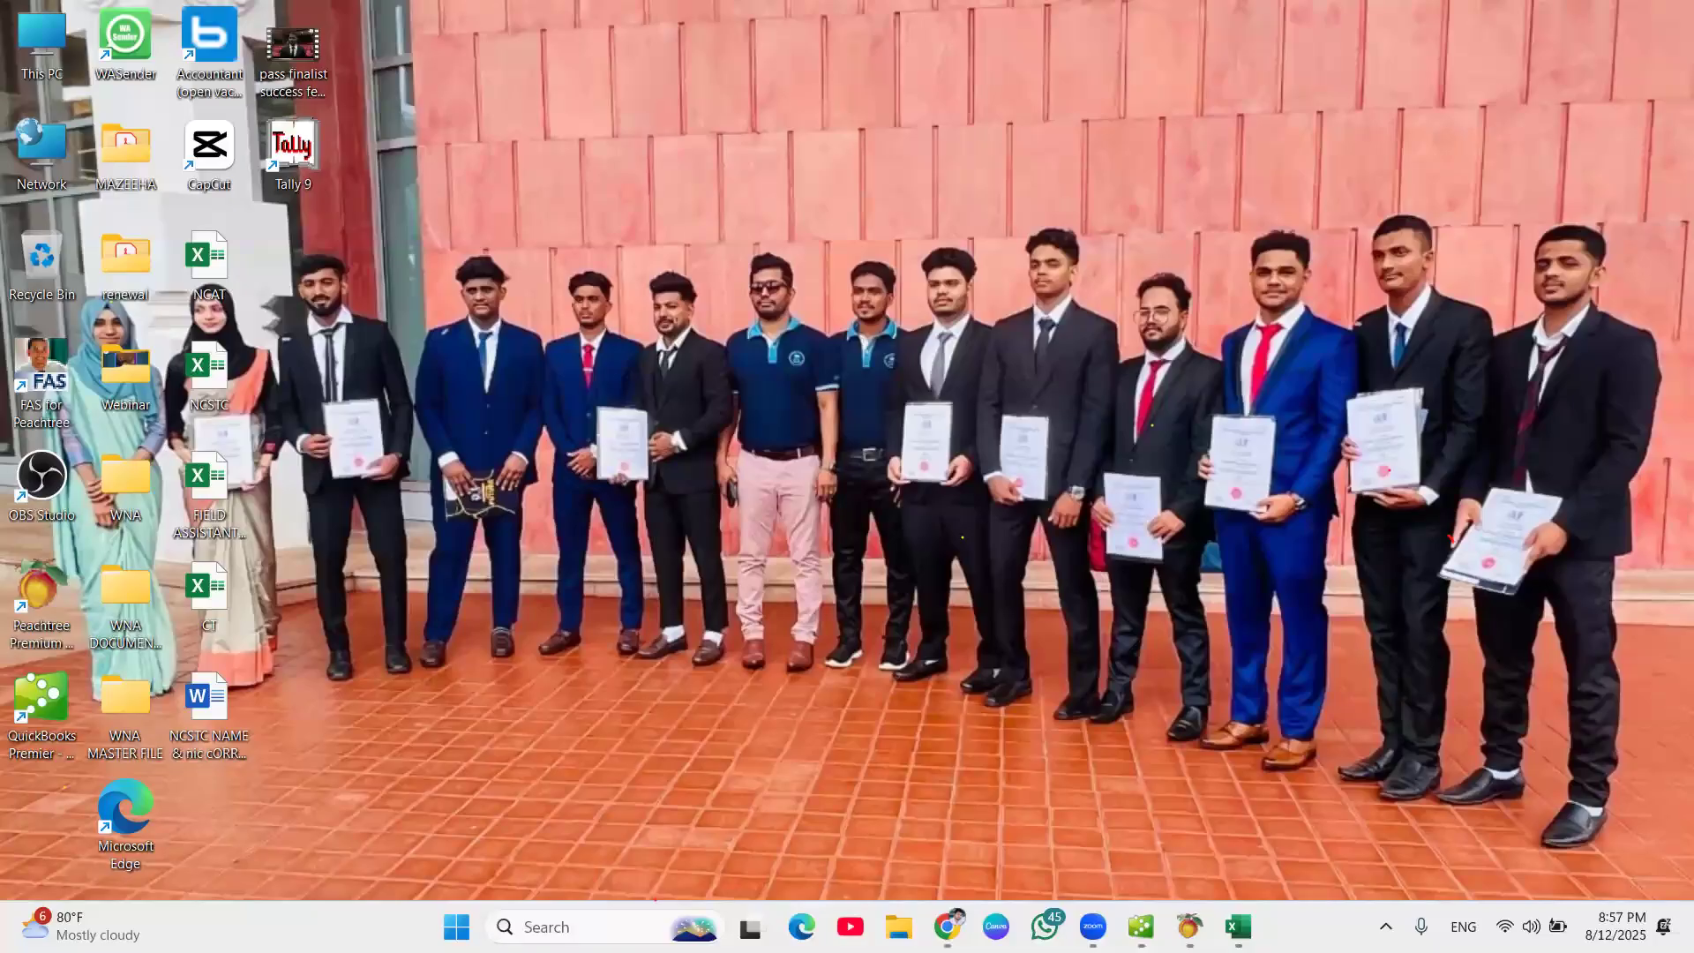
{"action": "key", "text": "super+z"}
{"action": "mouse_move", "coordinate": [1082, 254]}
Collapse the QuickBooks icon bar, maximize the Home page, then switch to Peachtree's Customers & Sales page.
{"action": "left_click", "coordinate": [1141, 927]}
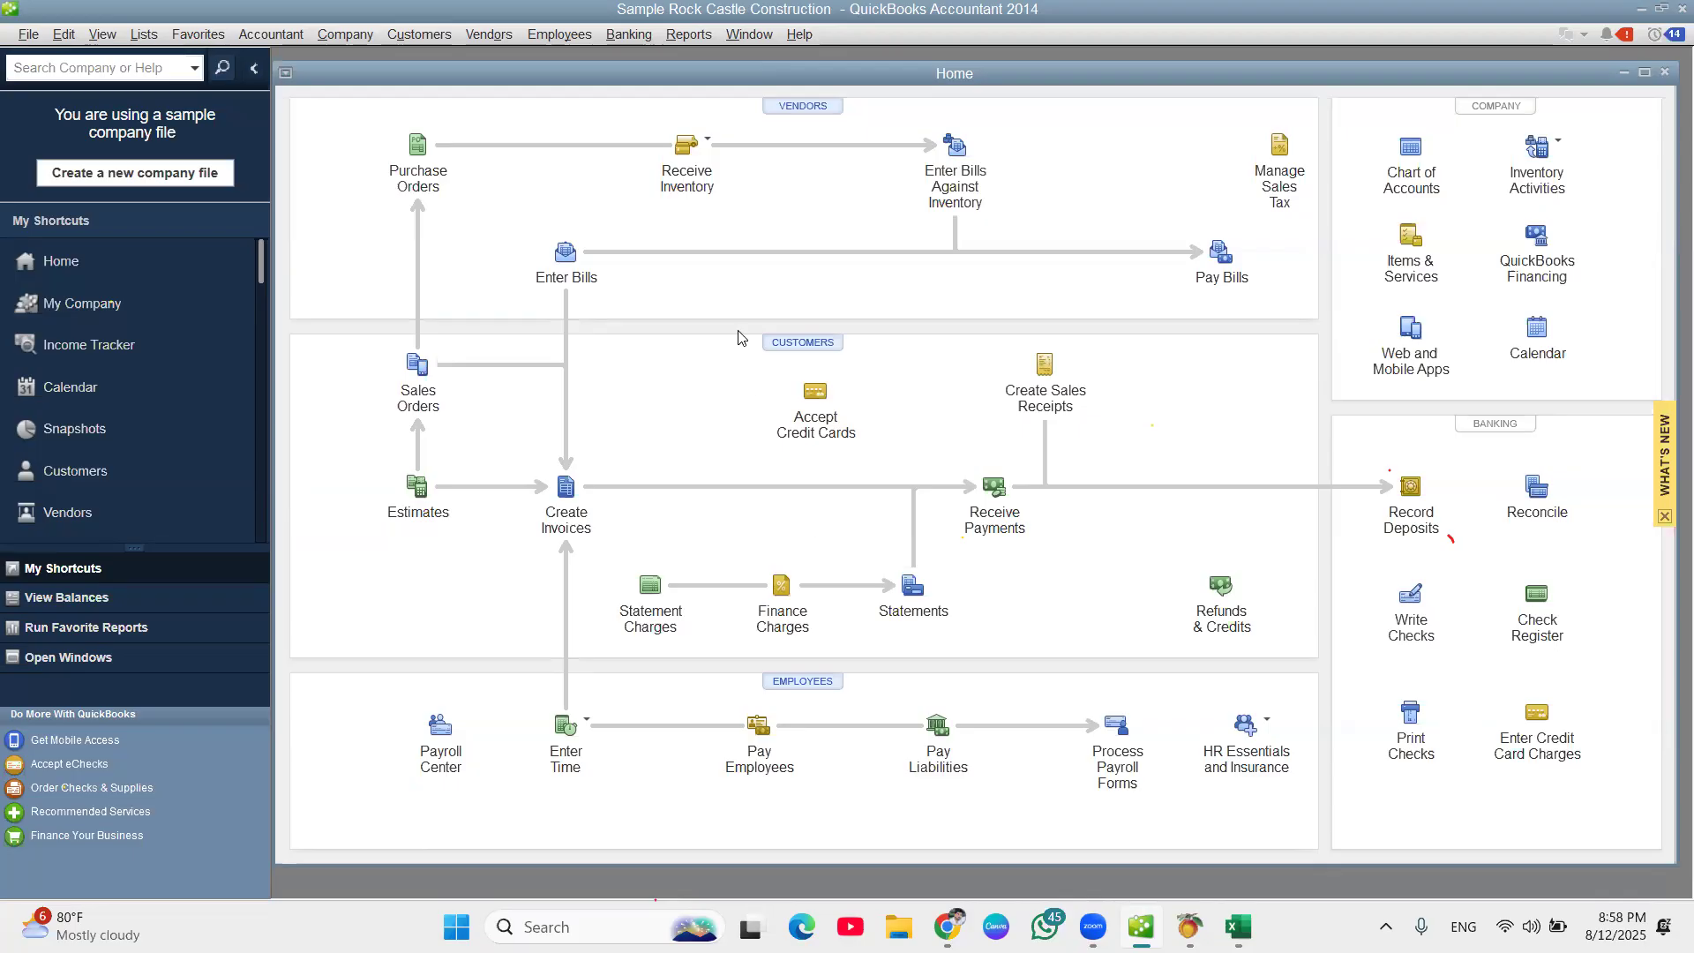
{"action": "left_click", "coordinate": [254, 68]}
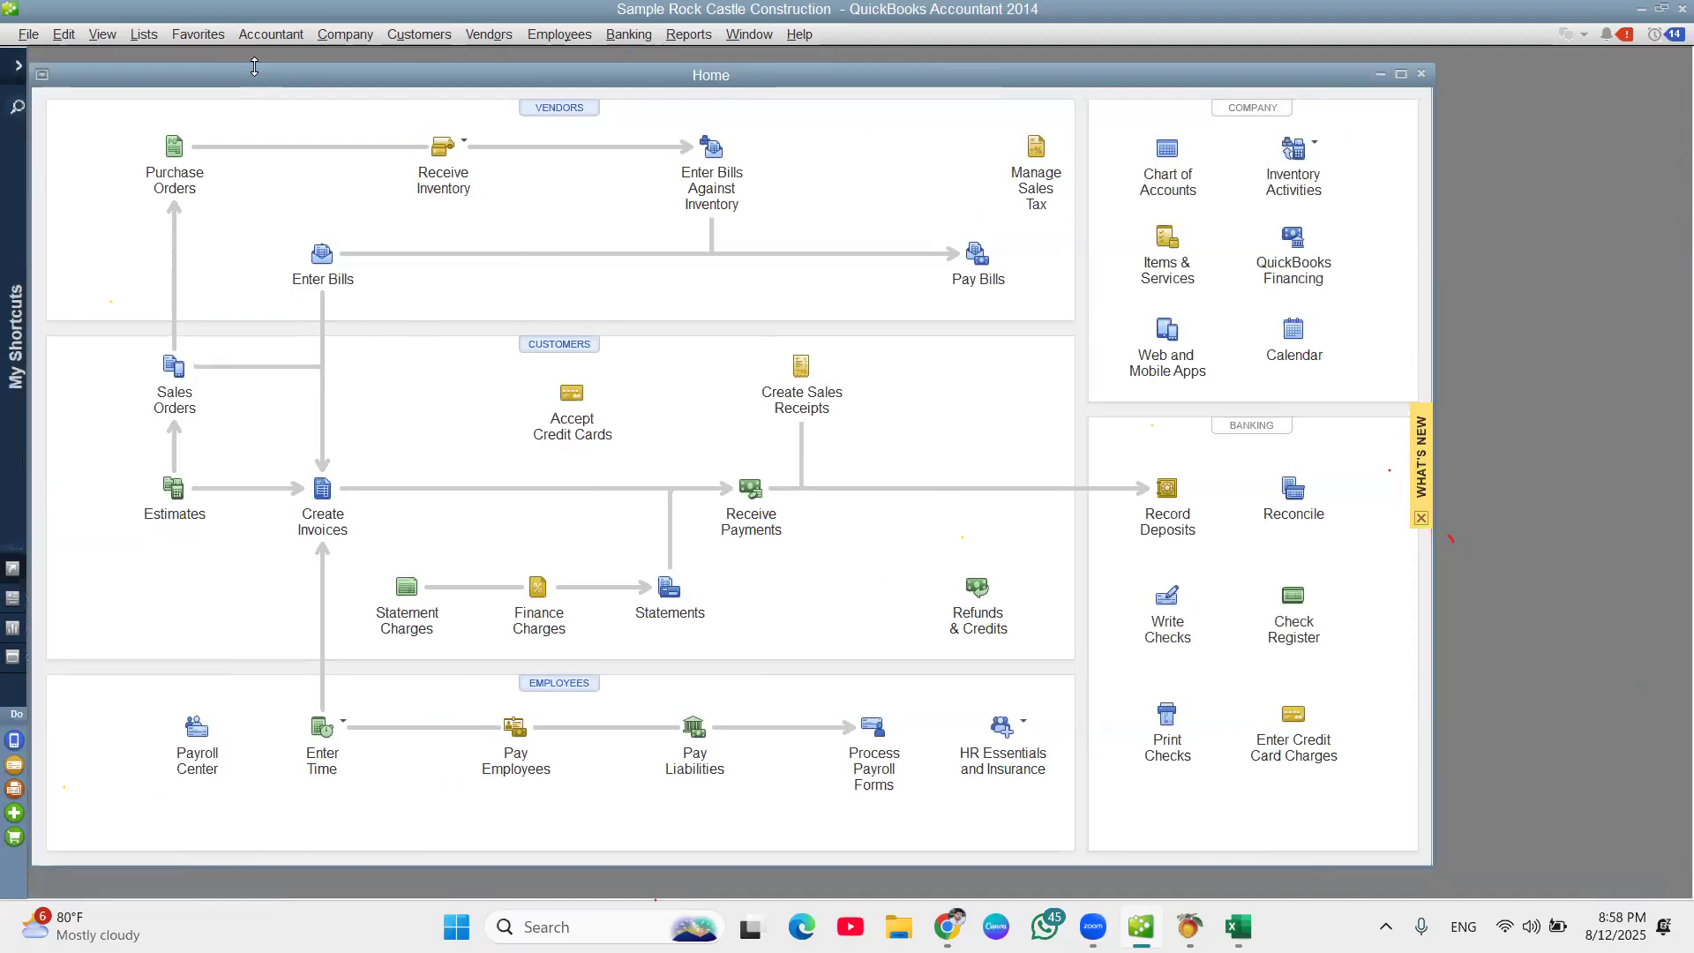
{"action": "left_click", "coordinate": [1400, 75]}
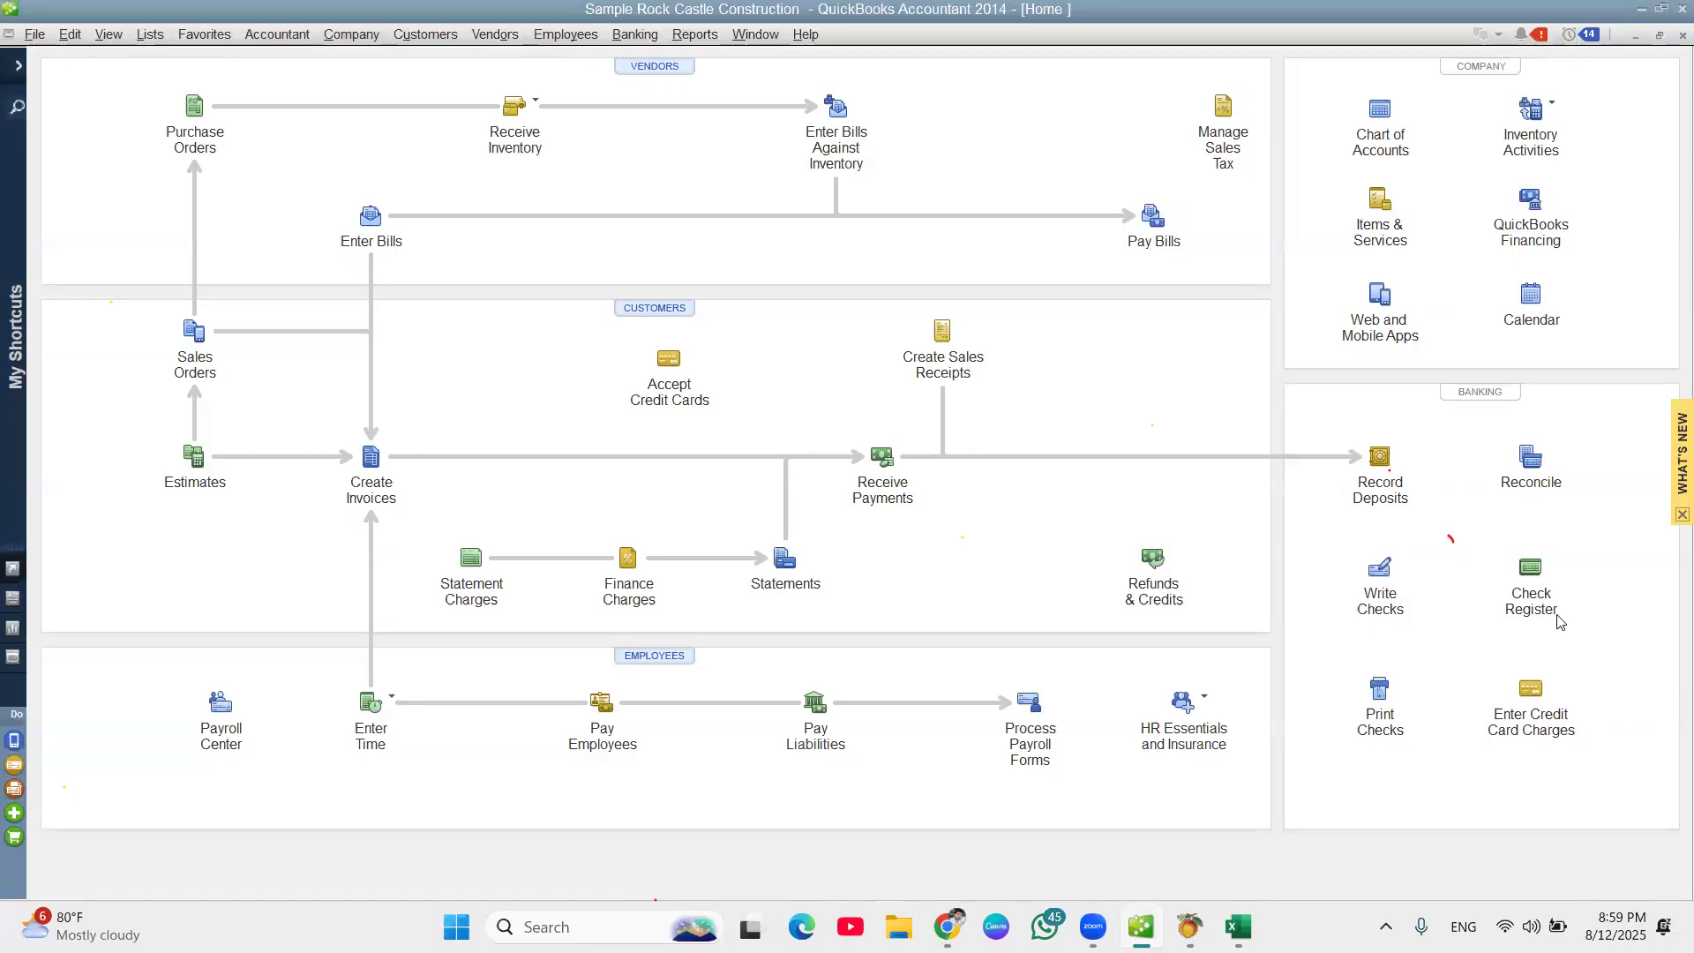
{"action": "key", "text": "alt+Tab"}
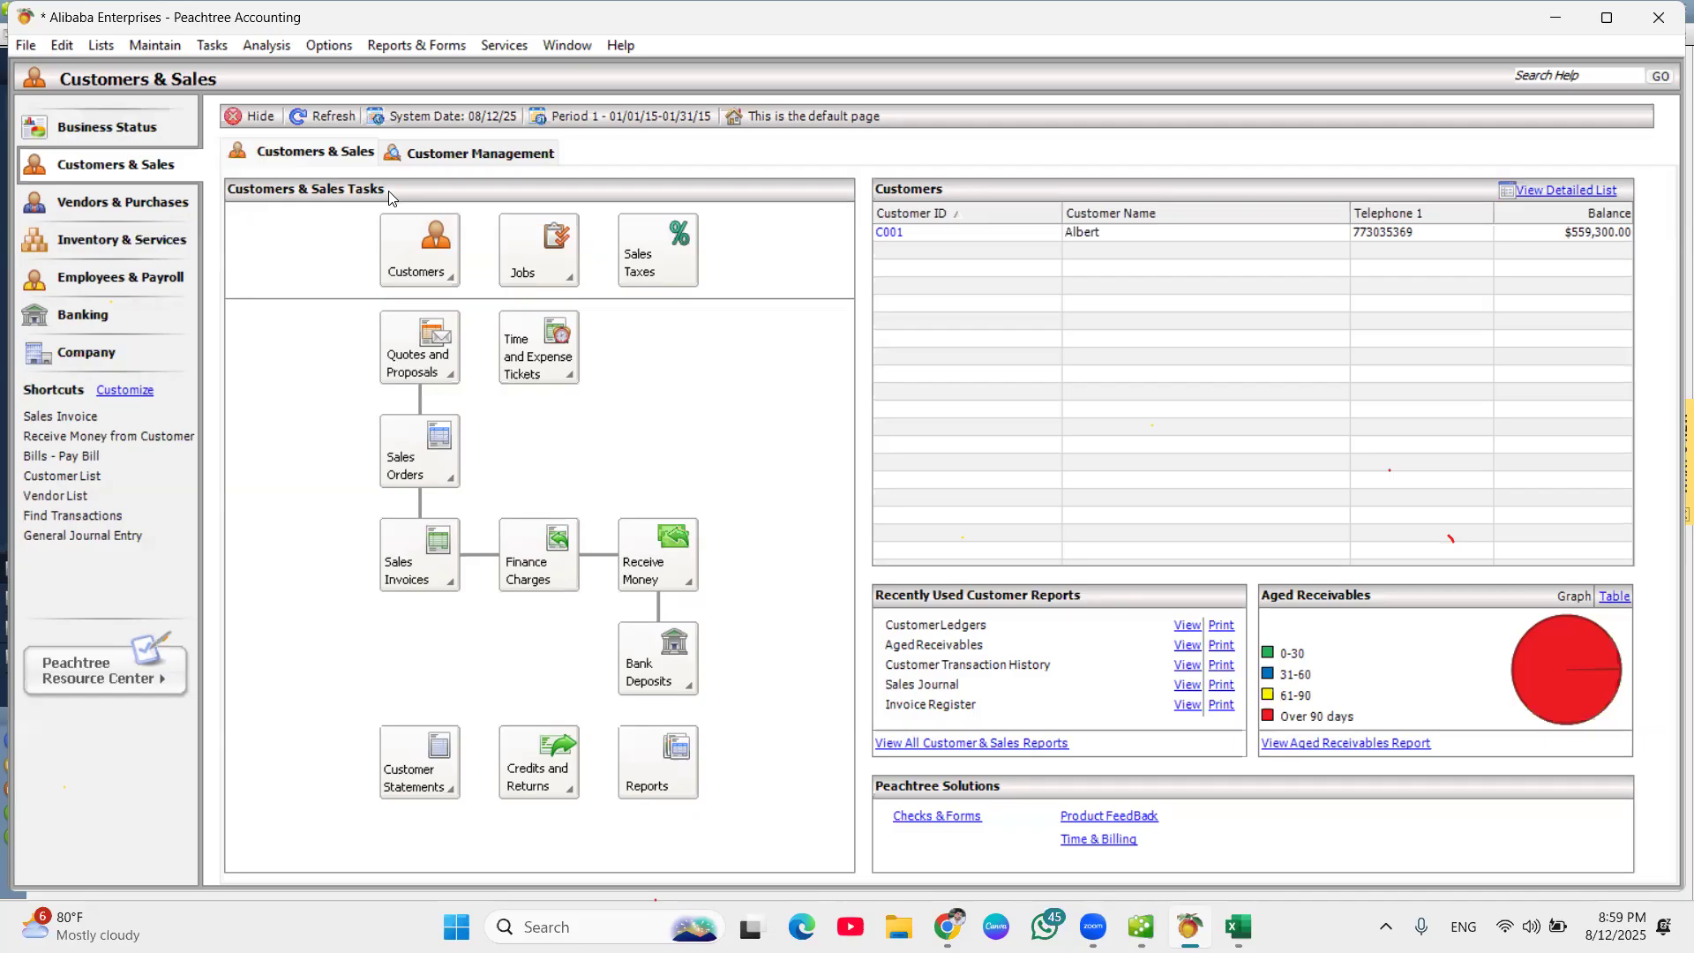
Open the Inventory Profitability Report from Inventory & Services, showing MOUSE with 3 units and 2,250.00 sales.
{"action": "left_click", "coordinate": [72, 202]}
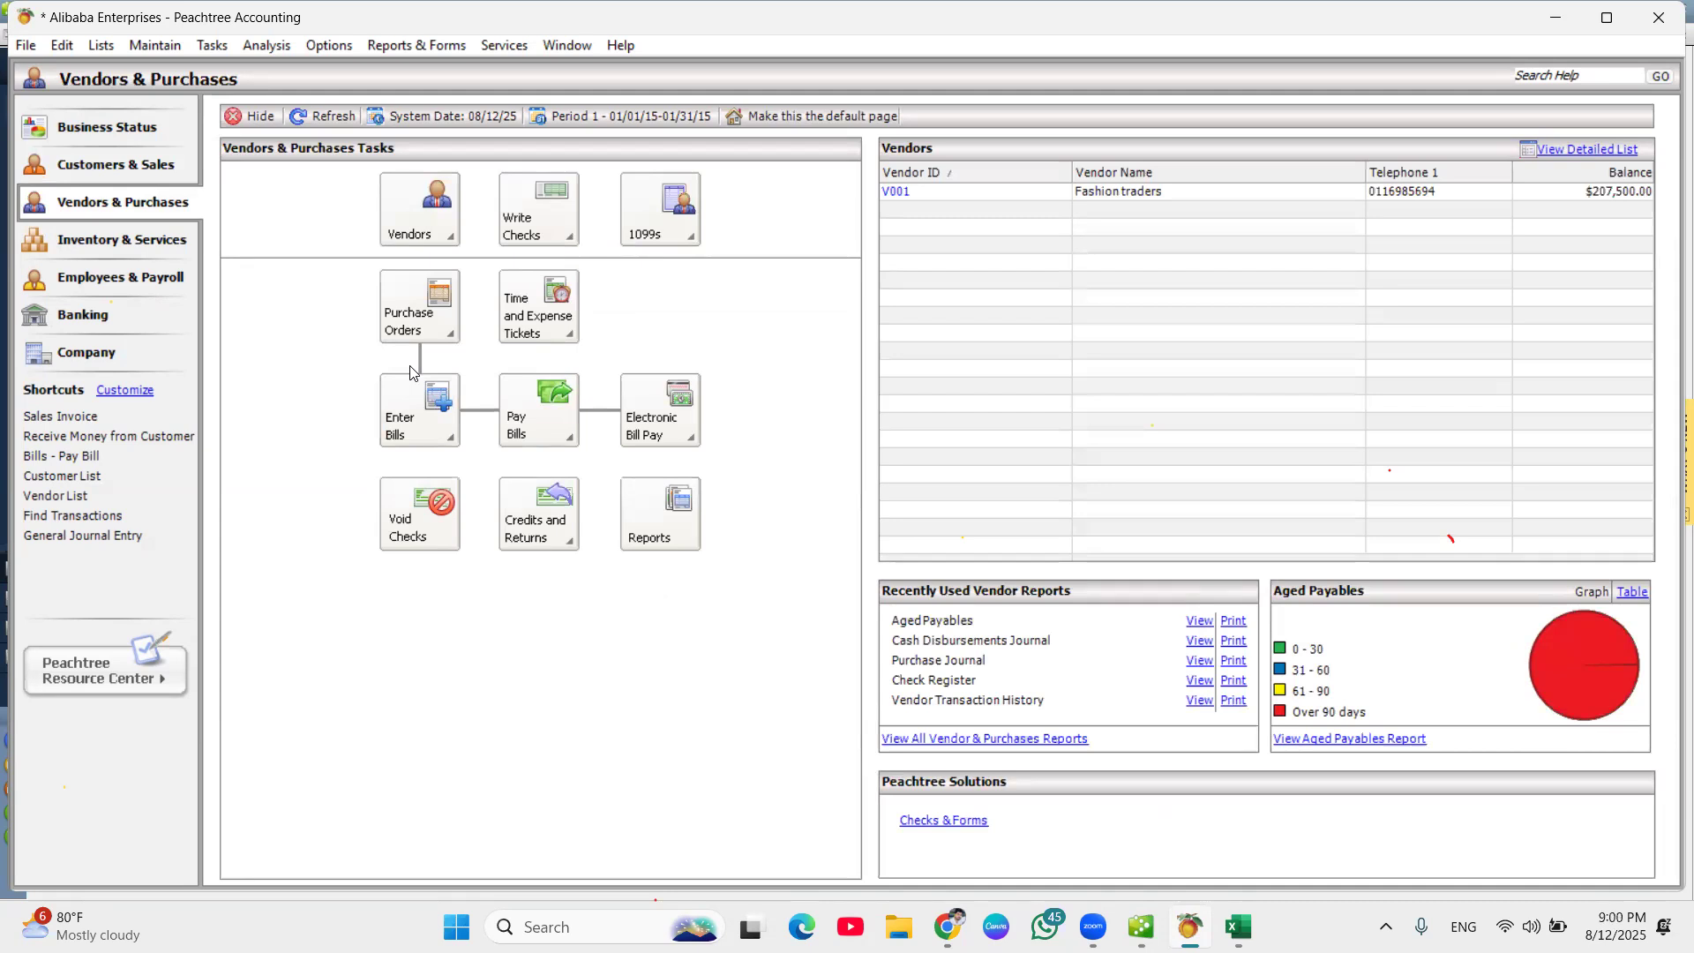
{"action": "left_click", "coordinate": [148, 238]}
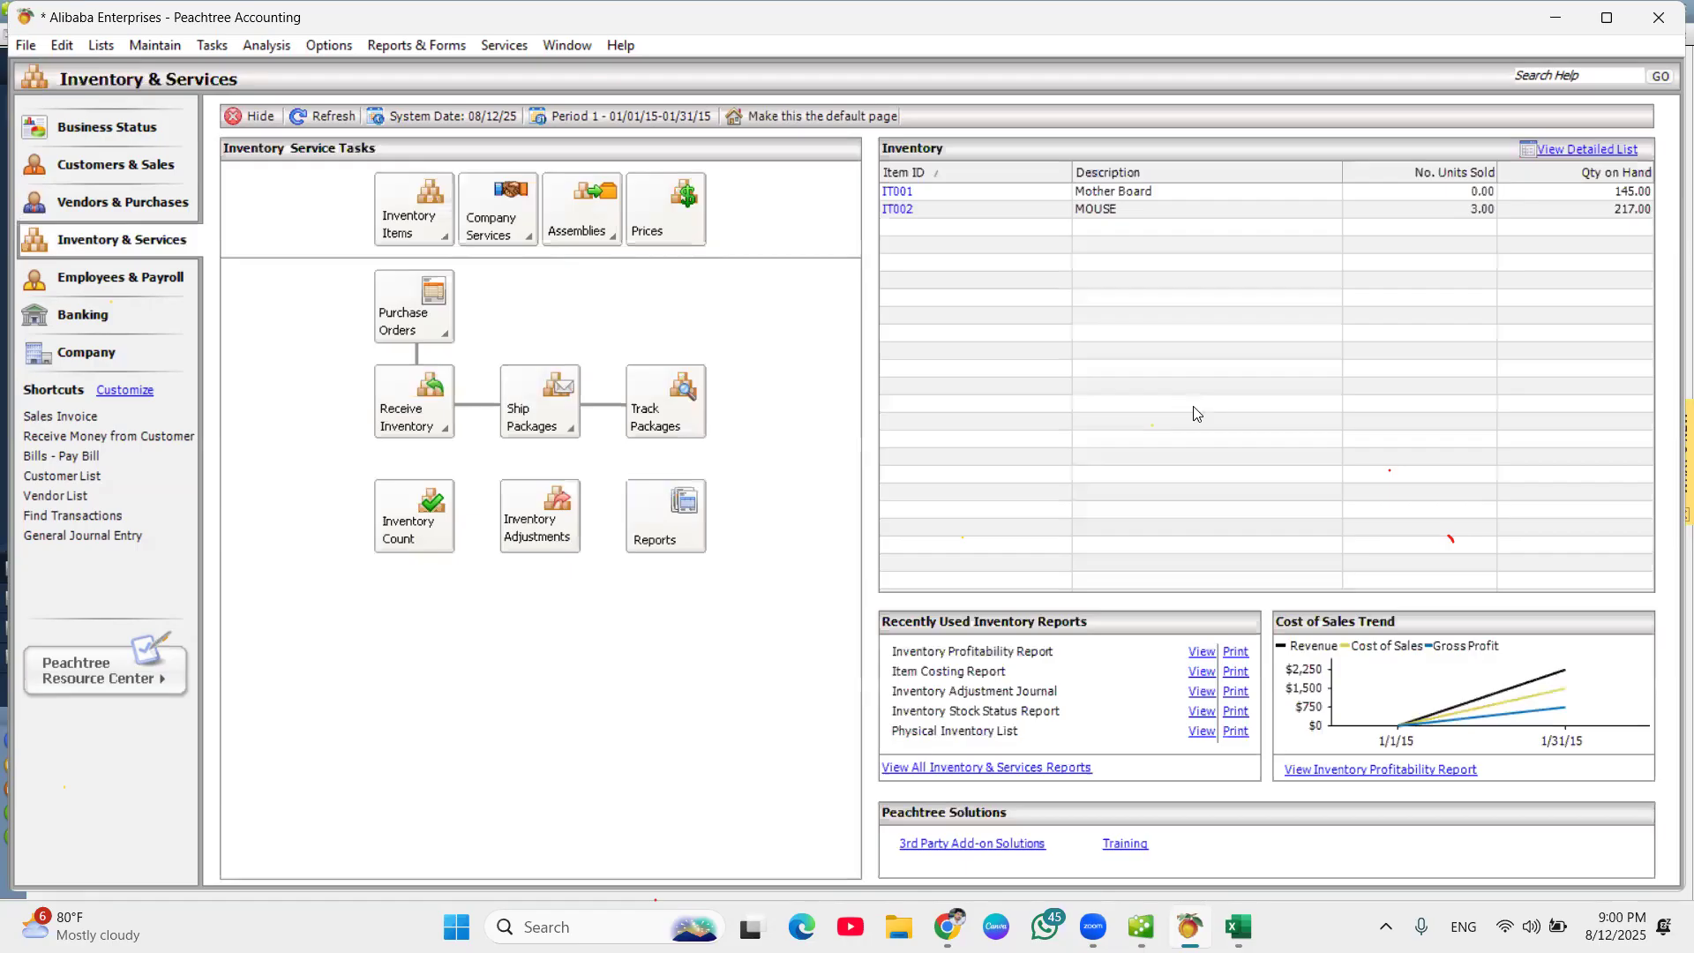
{"action": "left_click", "coordinate": [1392, 776]}
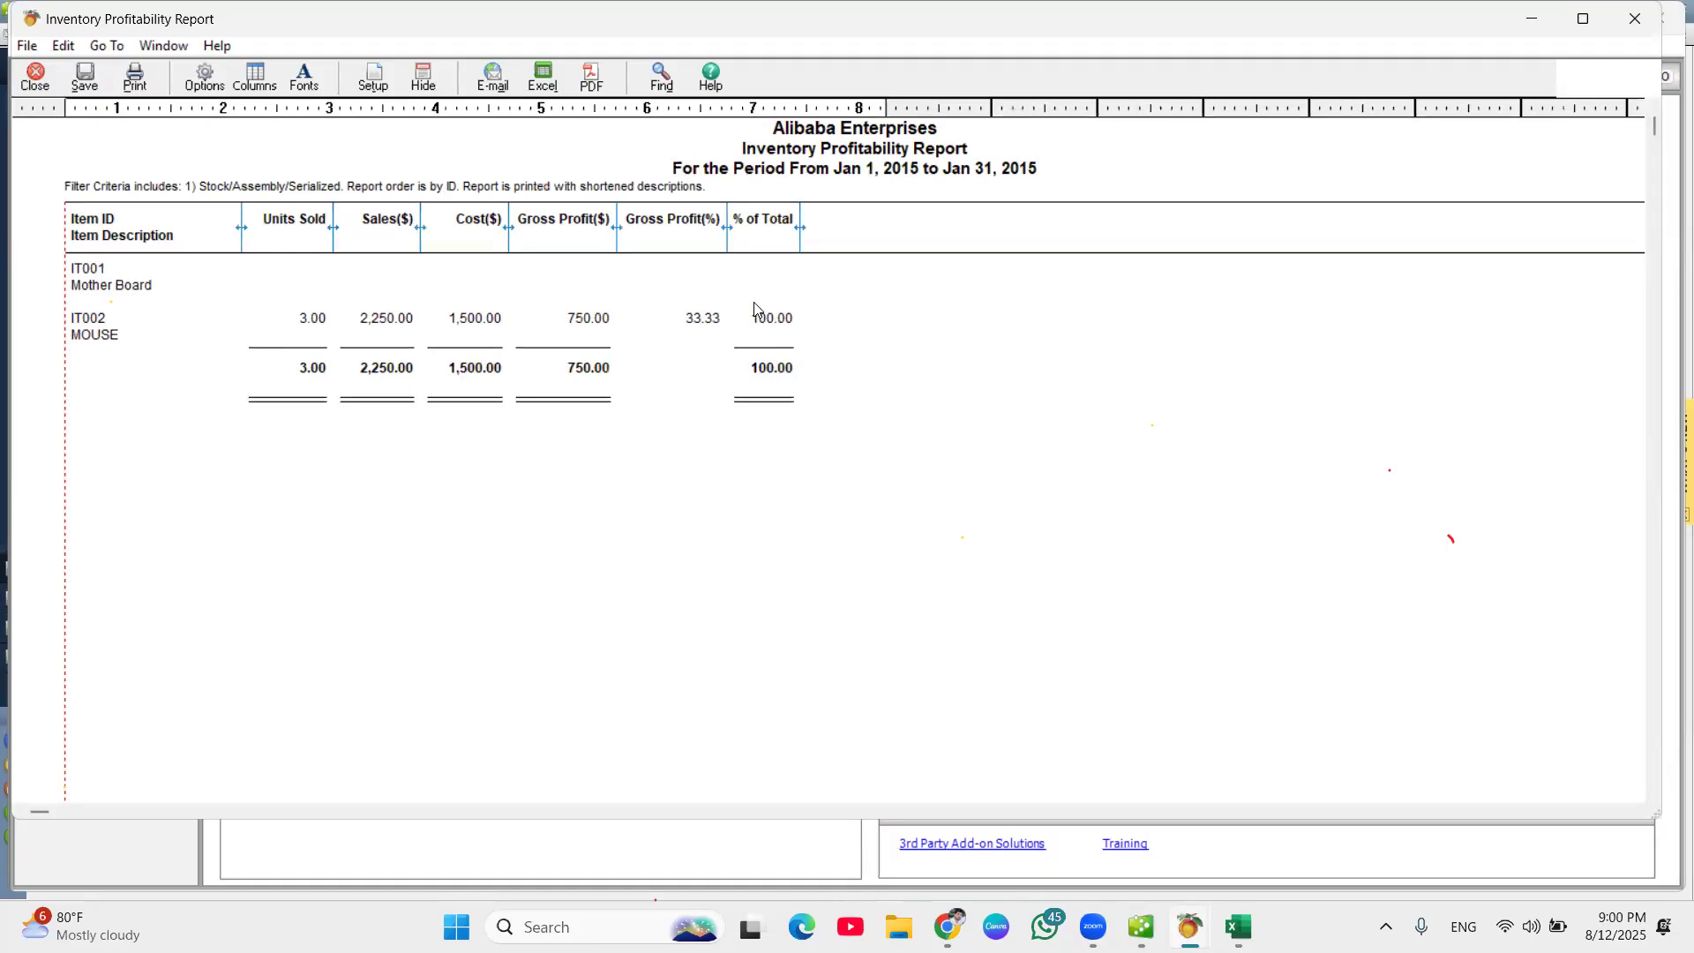
Close the profitability report and minimize Peachtree to reveal the QuickBooks Home page.
{"action": "left_click", "coordinate": [1647, 34]}
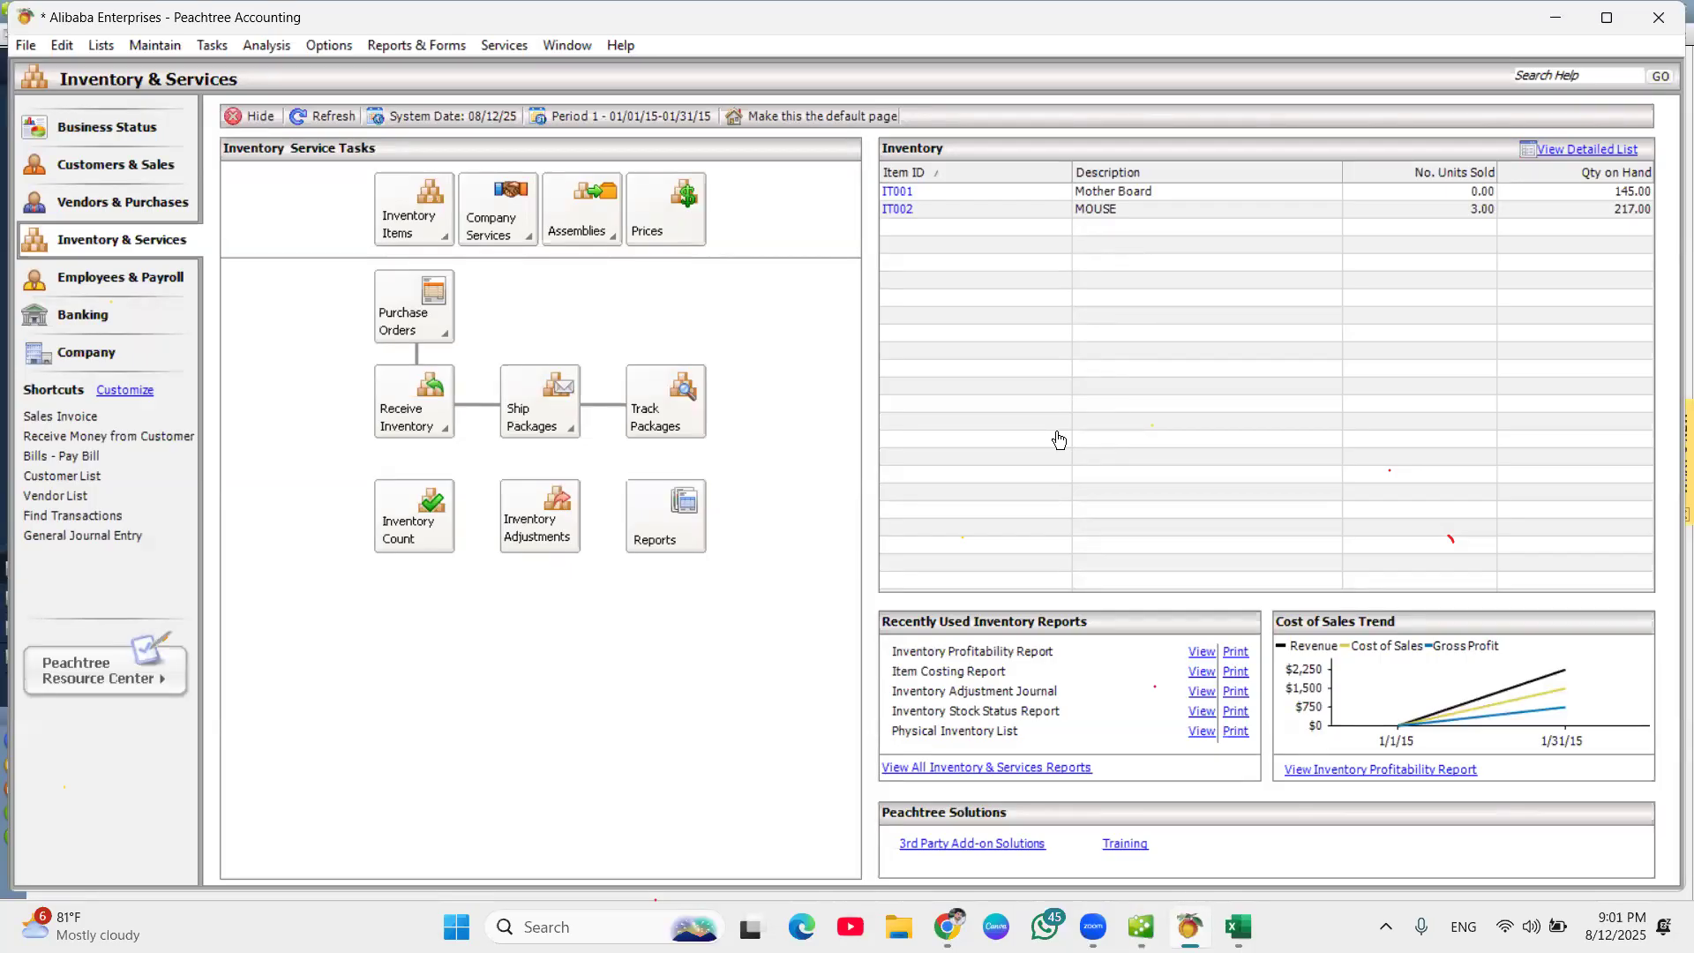
{"action": "left_click", "coordinate": [1557, 9]}
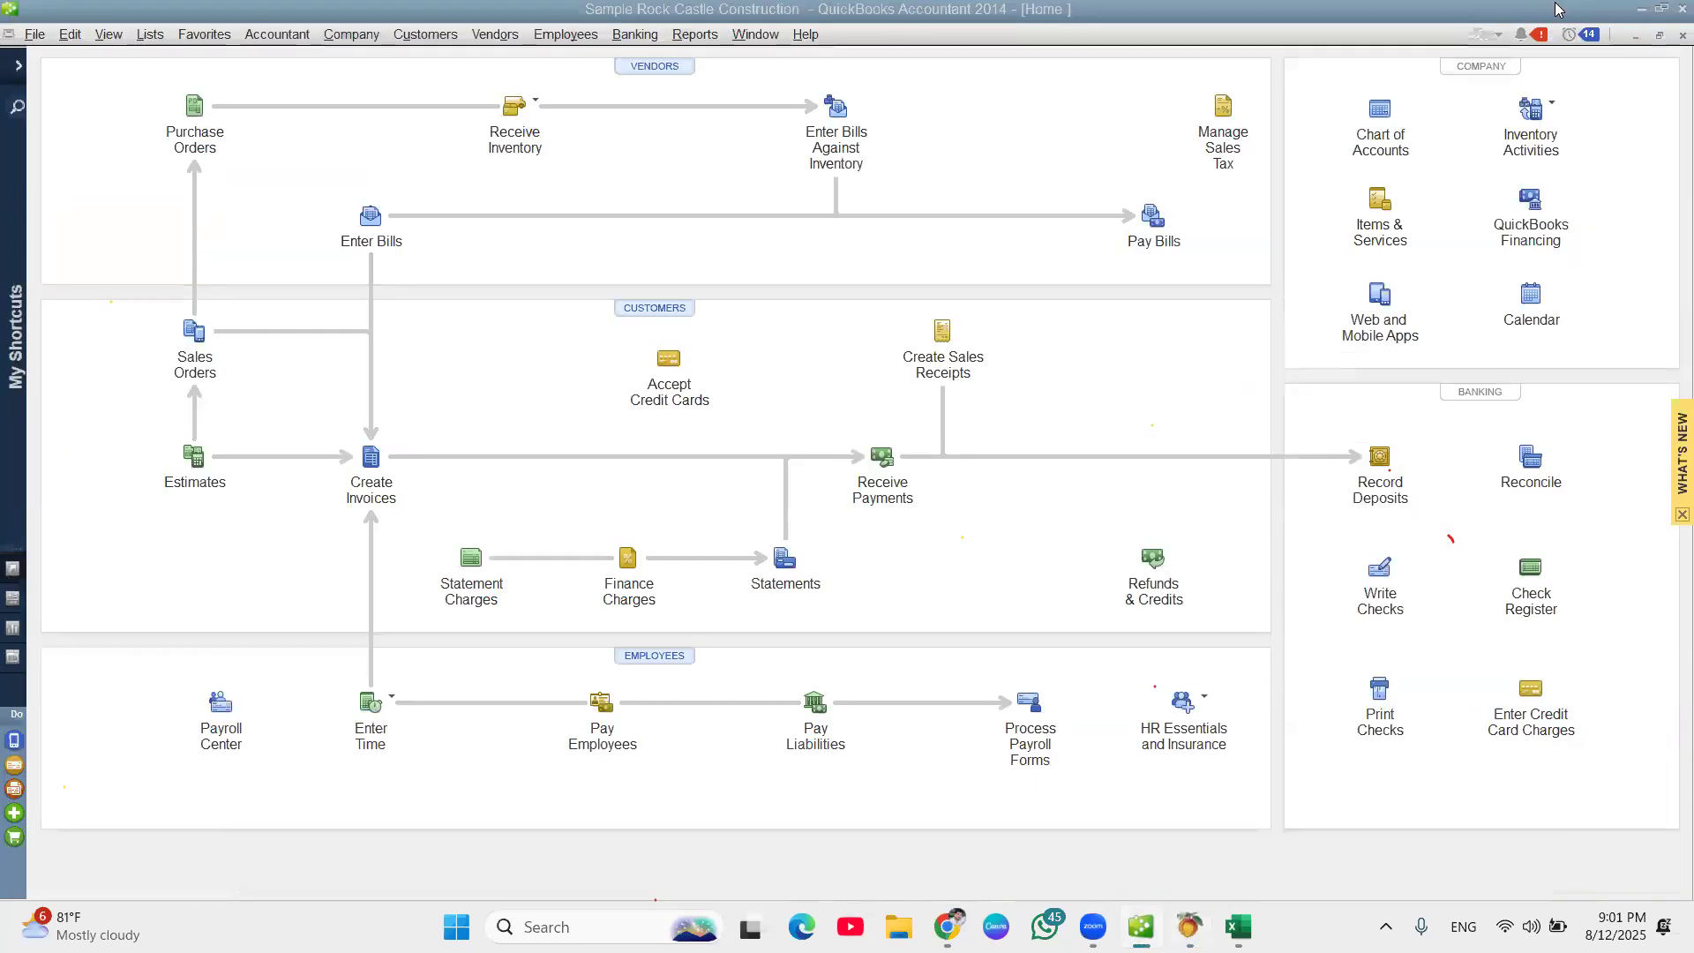
Minimize QuickBooks and restore the Riskan Maldives workbook from the Excel taskbar icon.
{"action": "left_click", "coordinate": [1637, 13]}
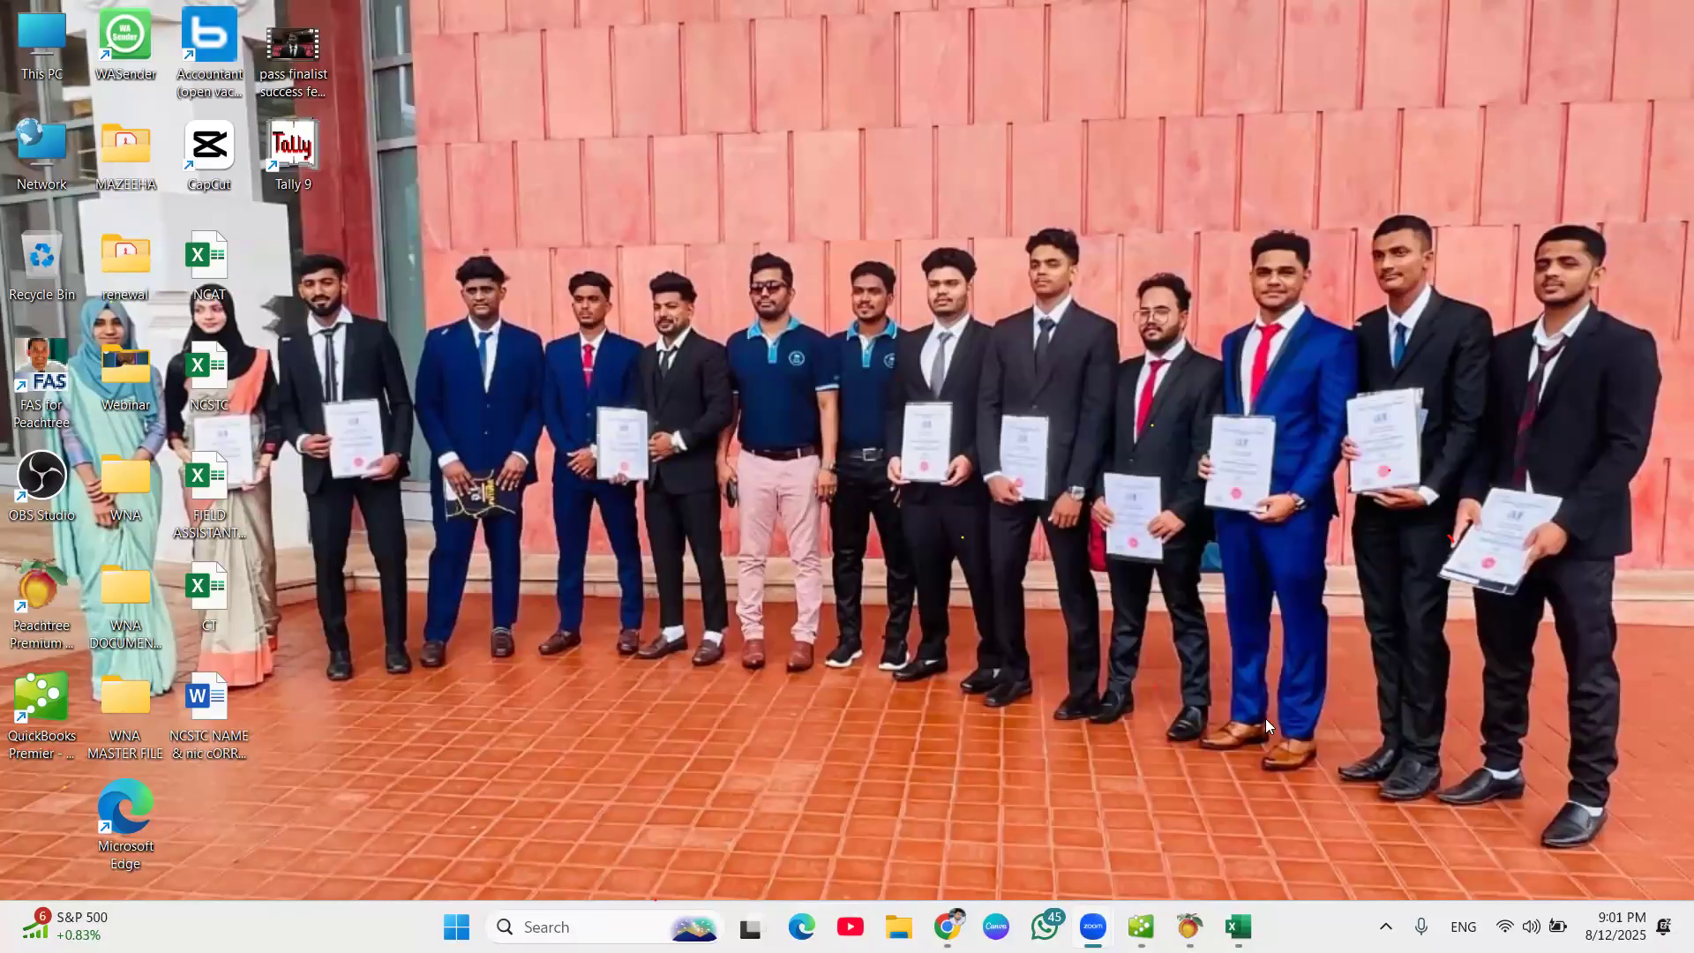
{"action": "mouse_move", "coordinate": [1238, 927]}
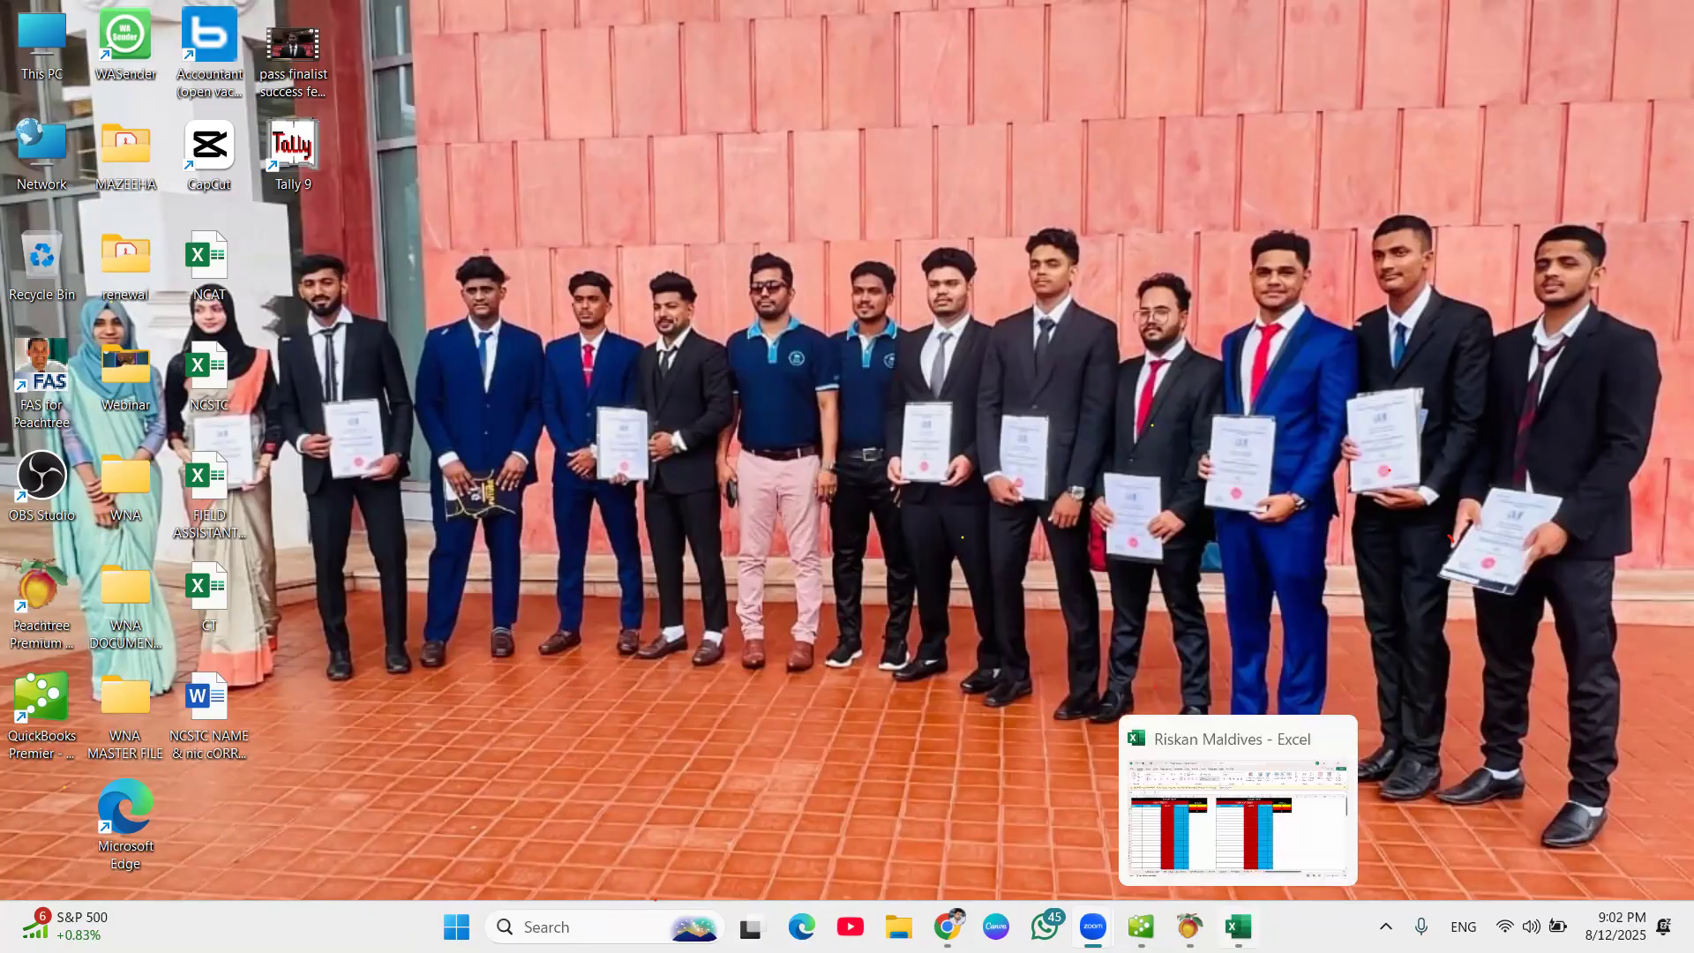
{"action": "left_click", "coordinate": [1238, 927]}
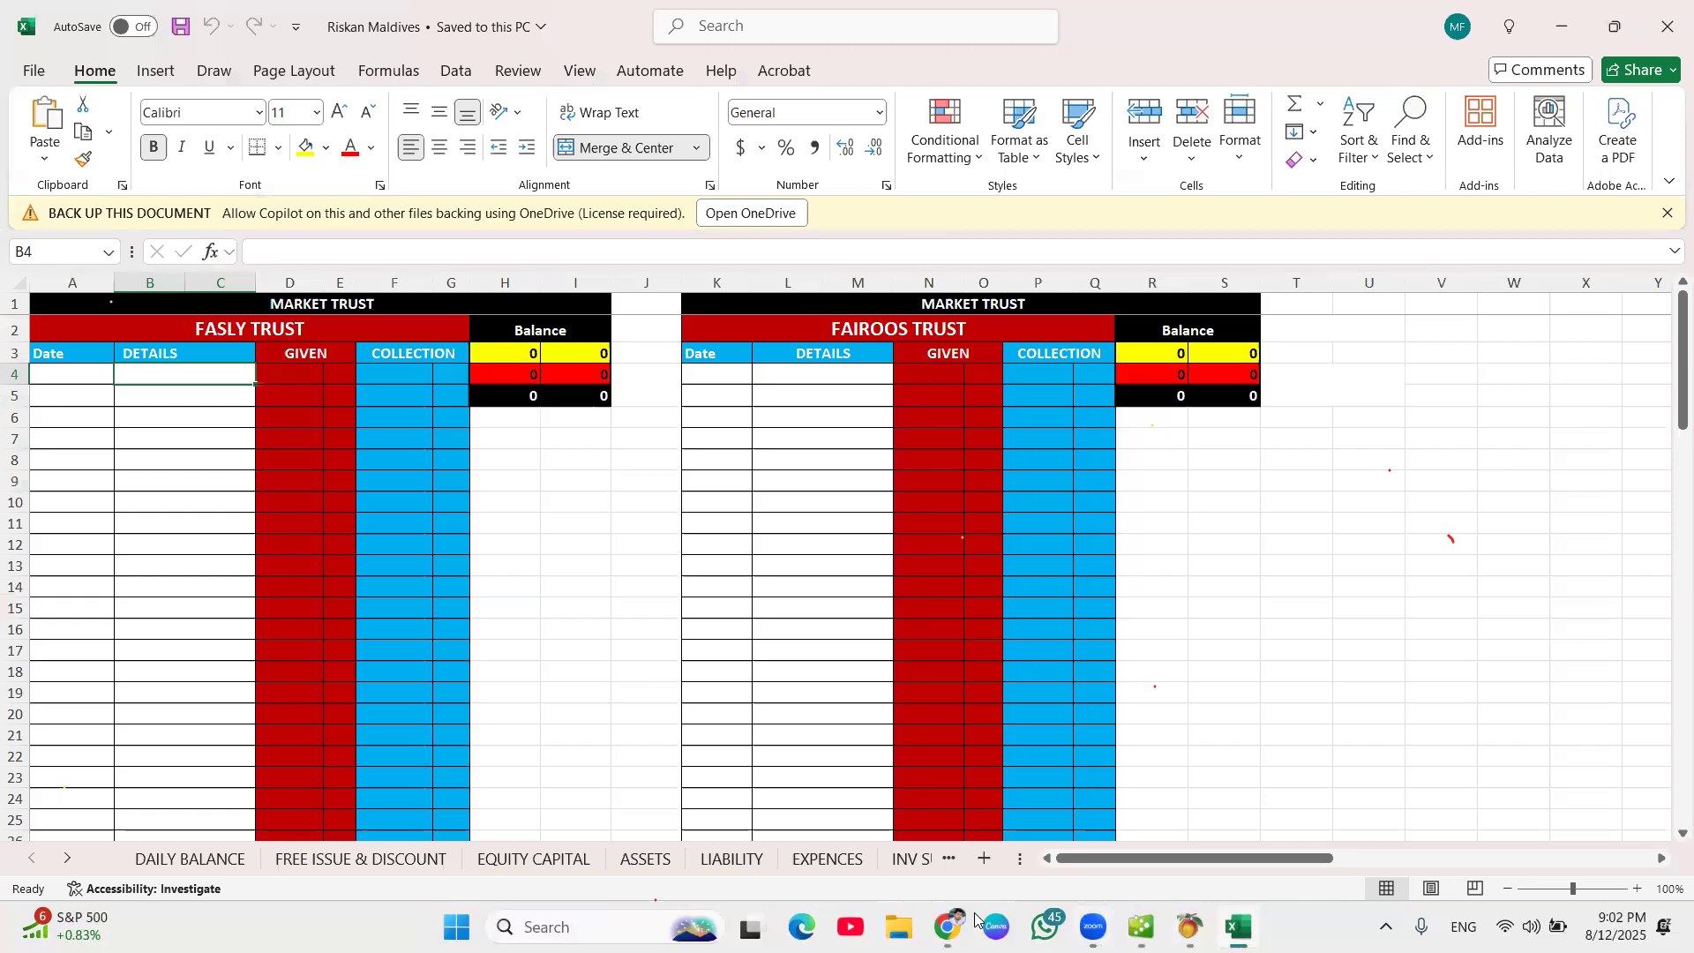
Show the DAILY BALANCE sheet with its empty 200ml, 300ml and 400ml sections.
{"action": "left_click", "coordinate": [1267, 737]}
{"action": "left_click_drag", "start_coordinate": [1667, 384], "coordinate": [1668, 385]}
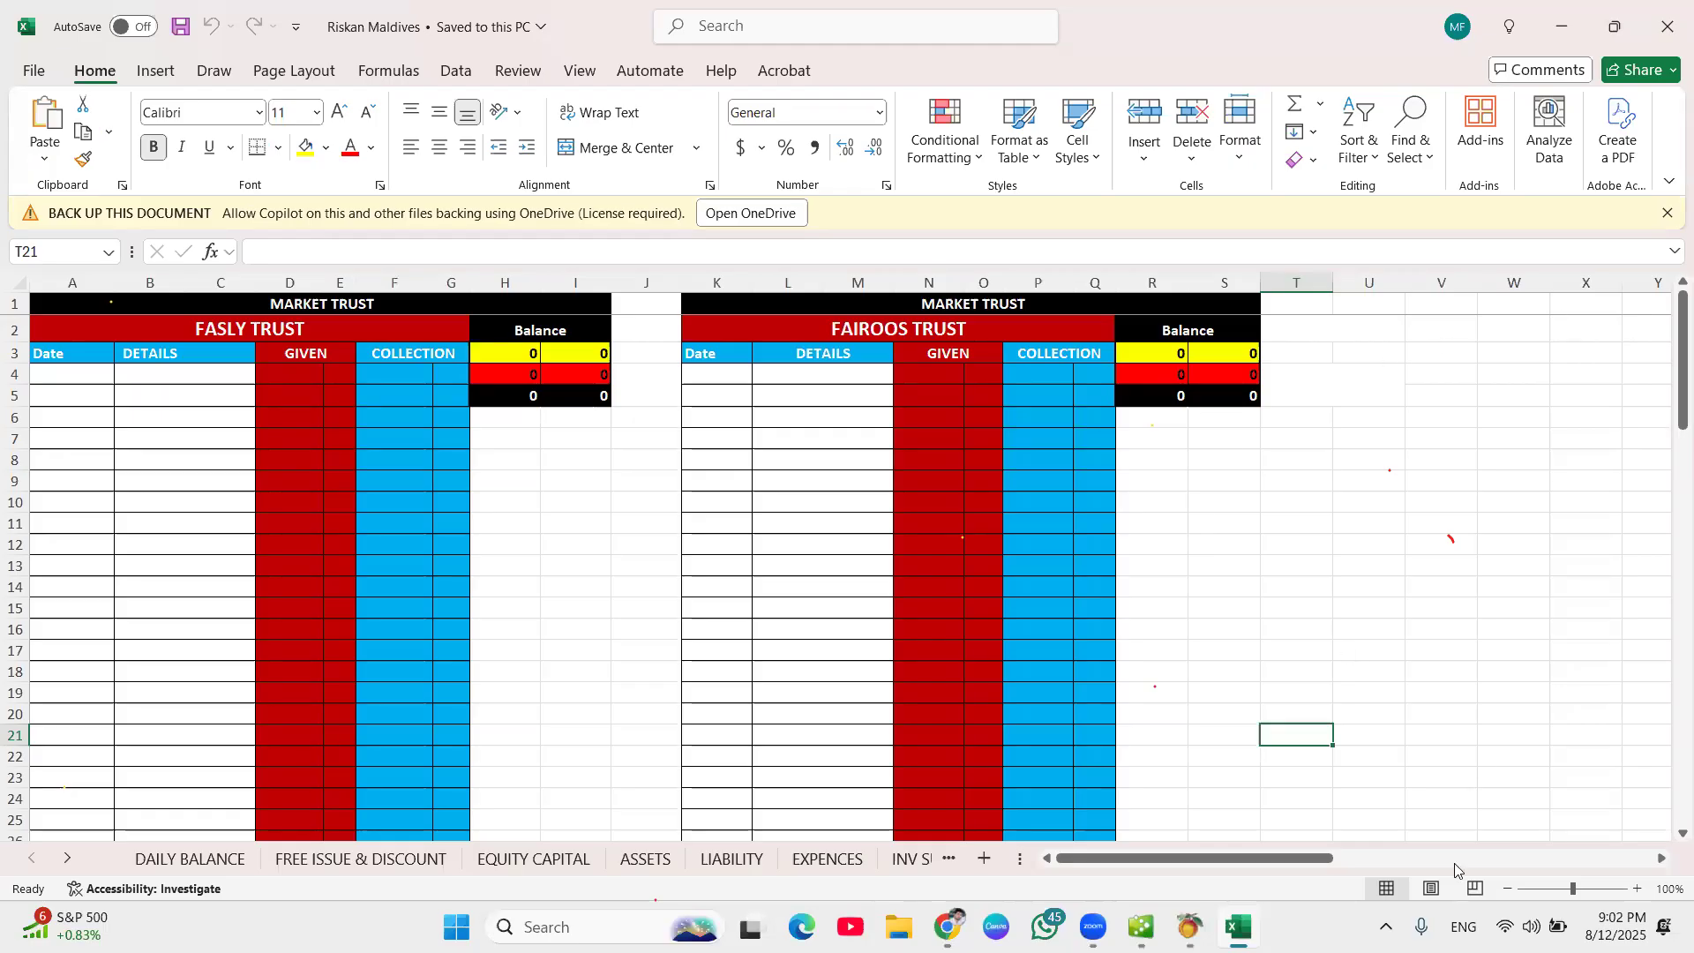
{"action": "left_click", "coordinate": [1047, 862]}
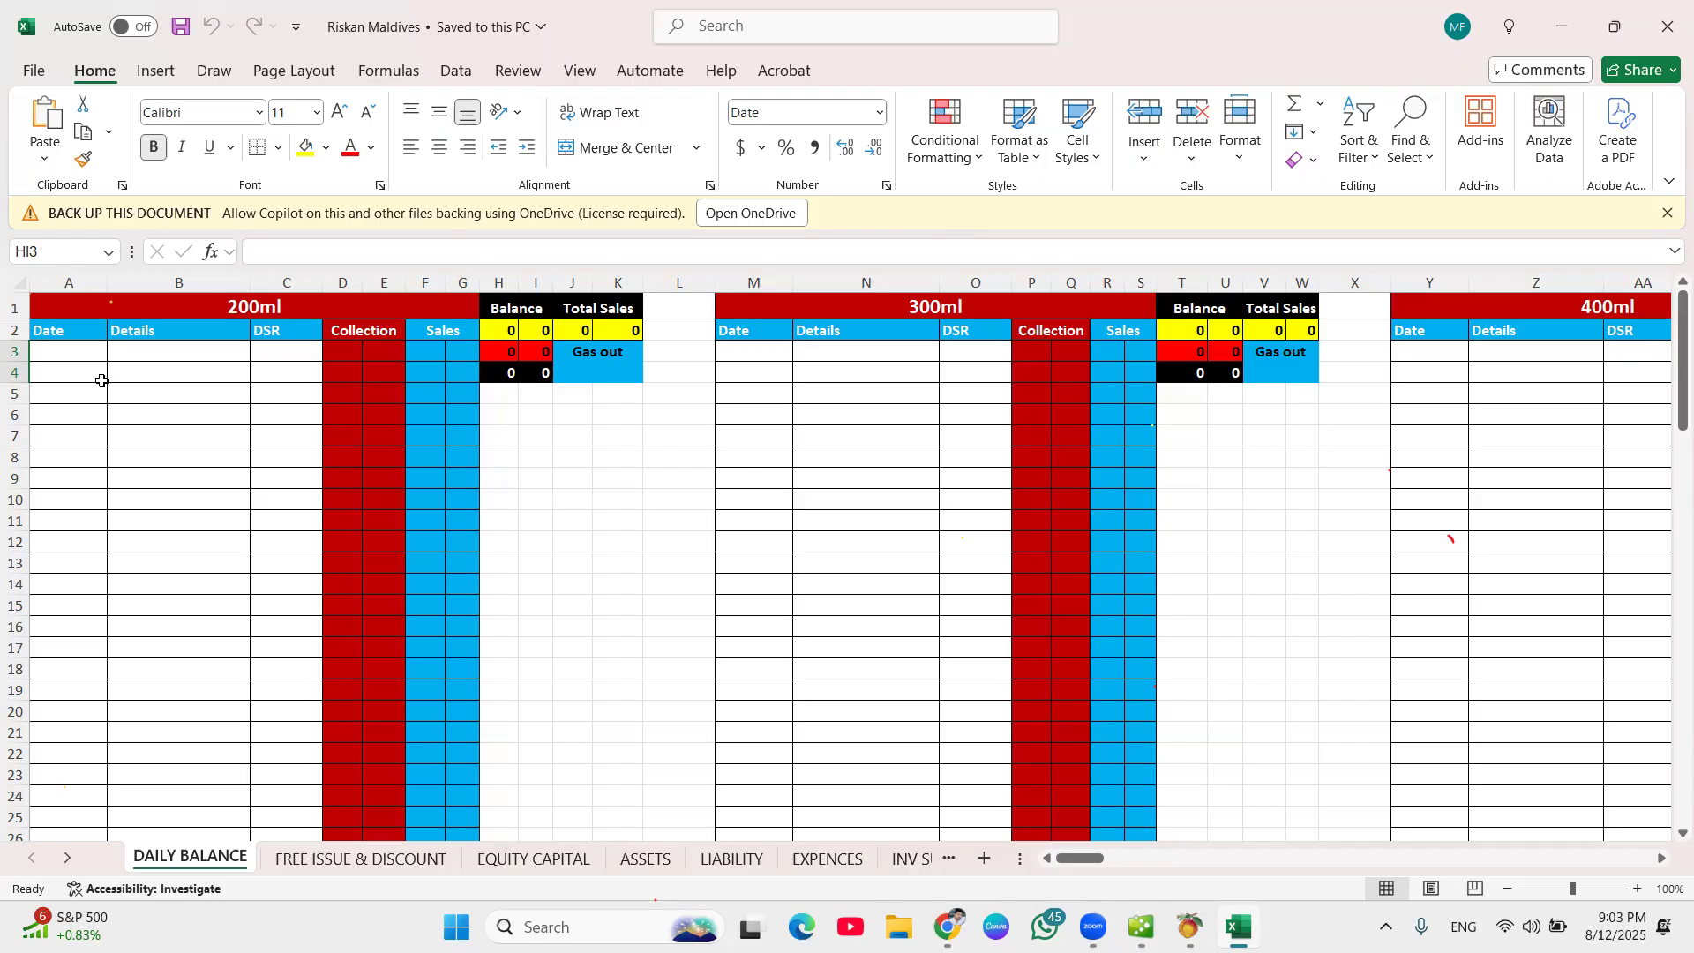
Enter the date 12/8/2025 in A3 and Purchase as its detail.
{"action": "left_click", "coordinate": [53, 355]}
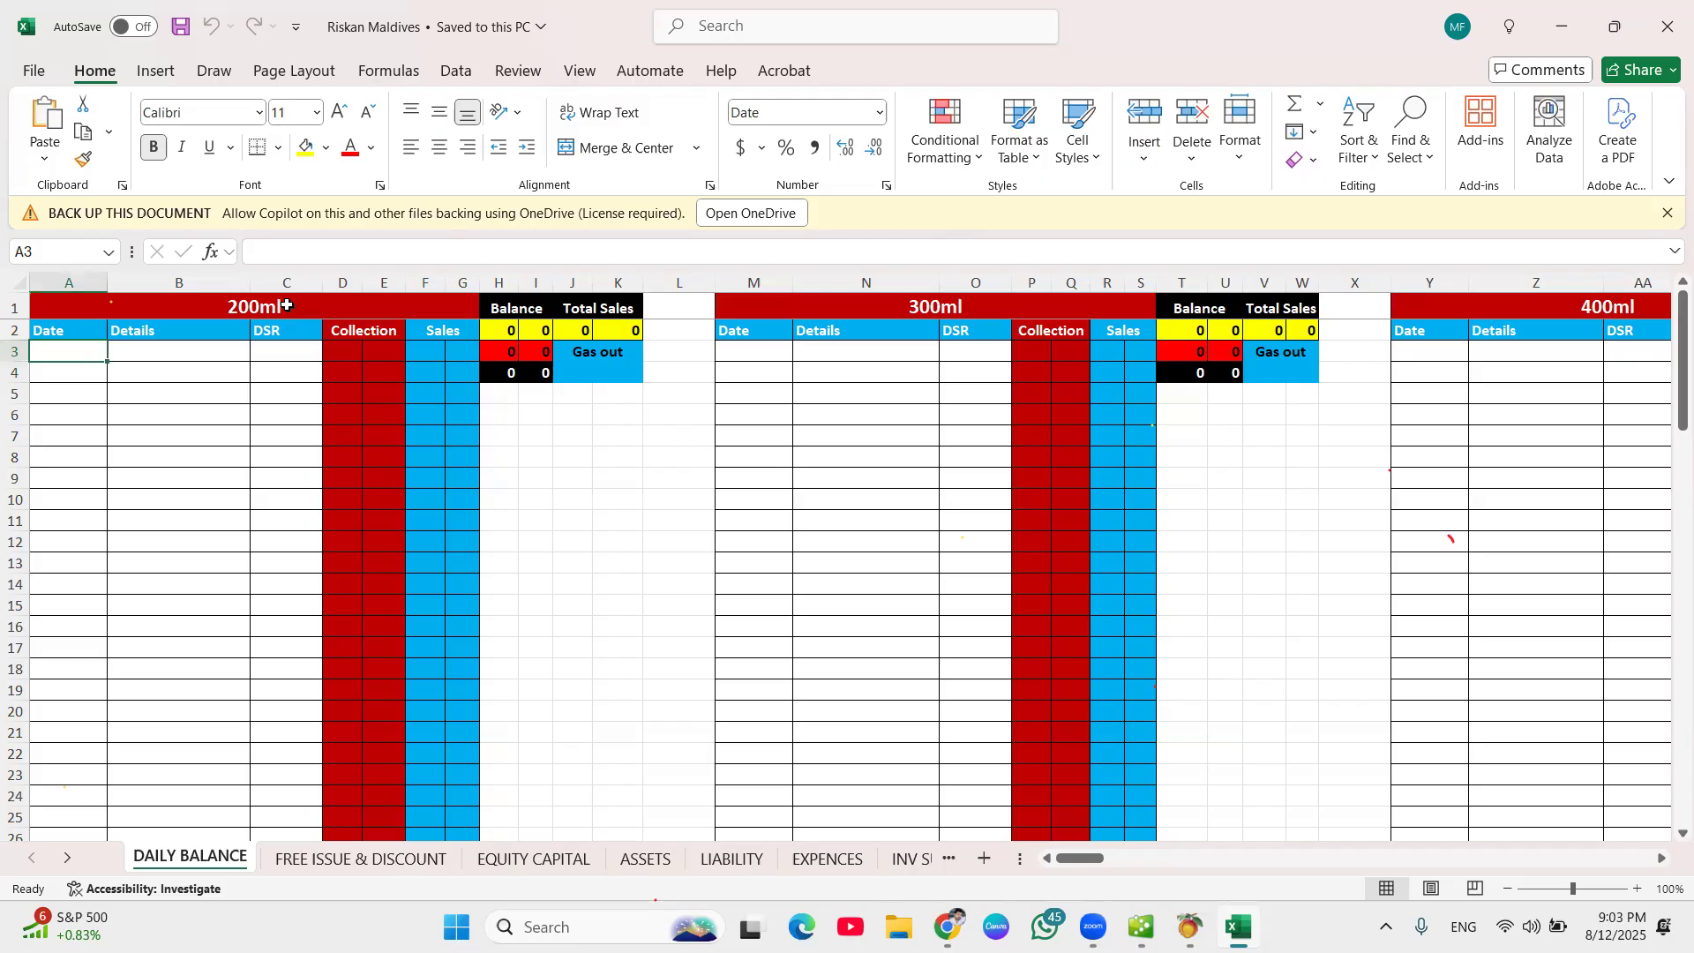
{"action": "type", "text": "12/8/202"}
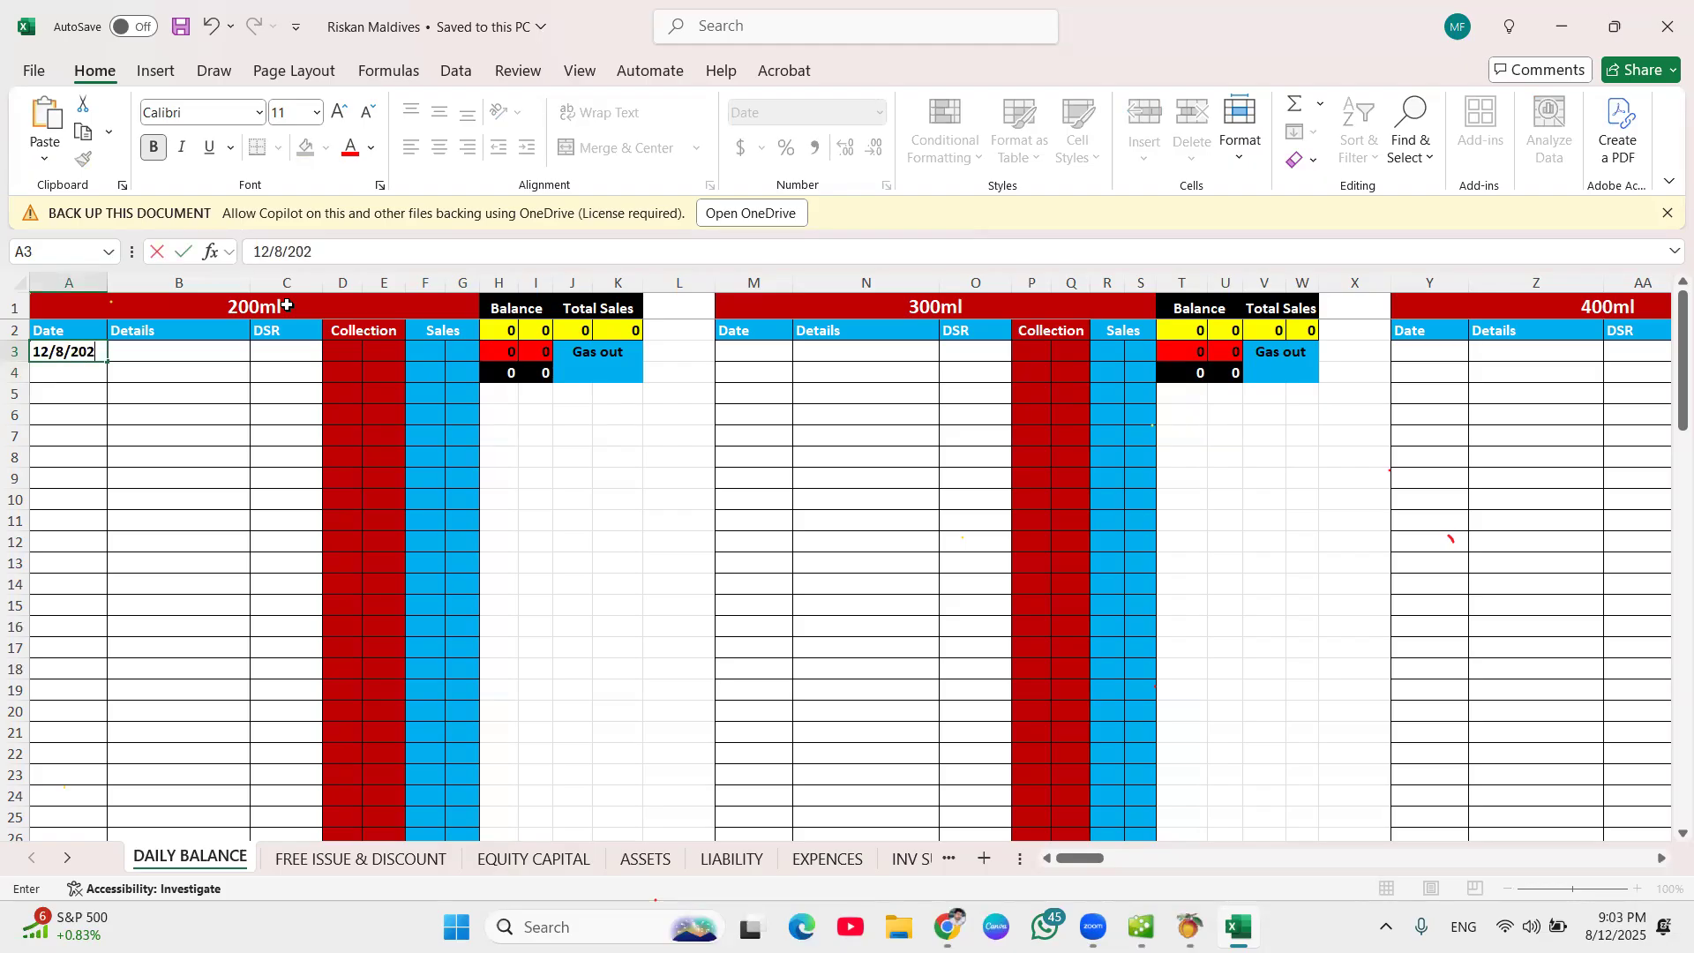
{"action": "type", "text": "5"}
{"action": "key", "text": "Tab"}
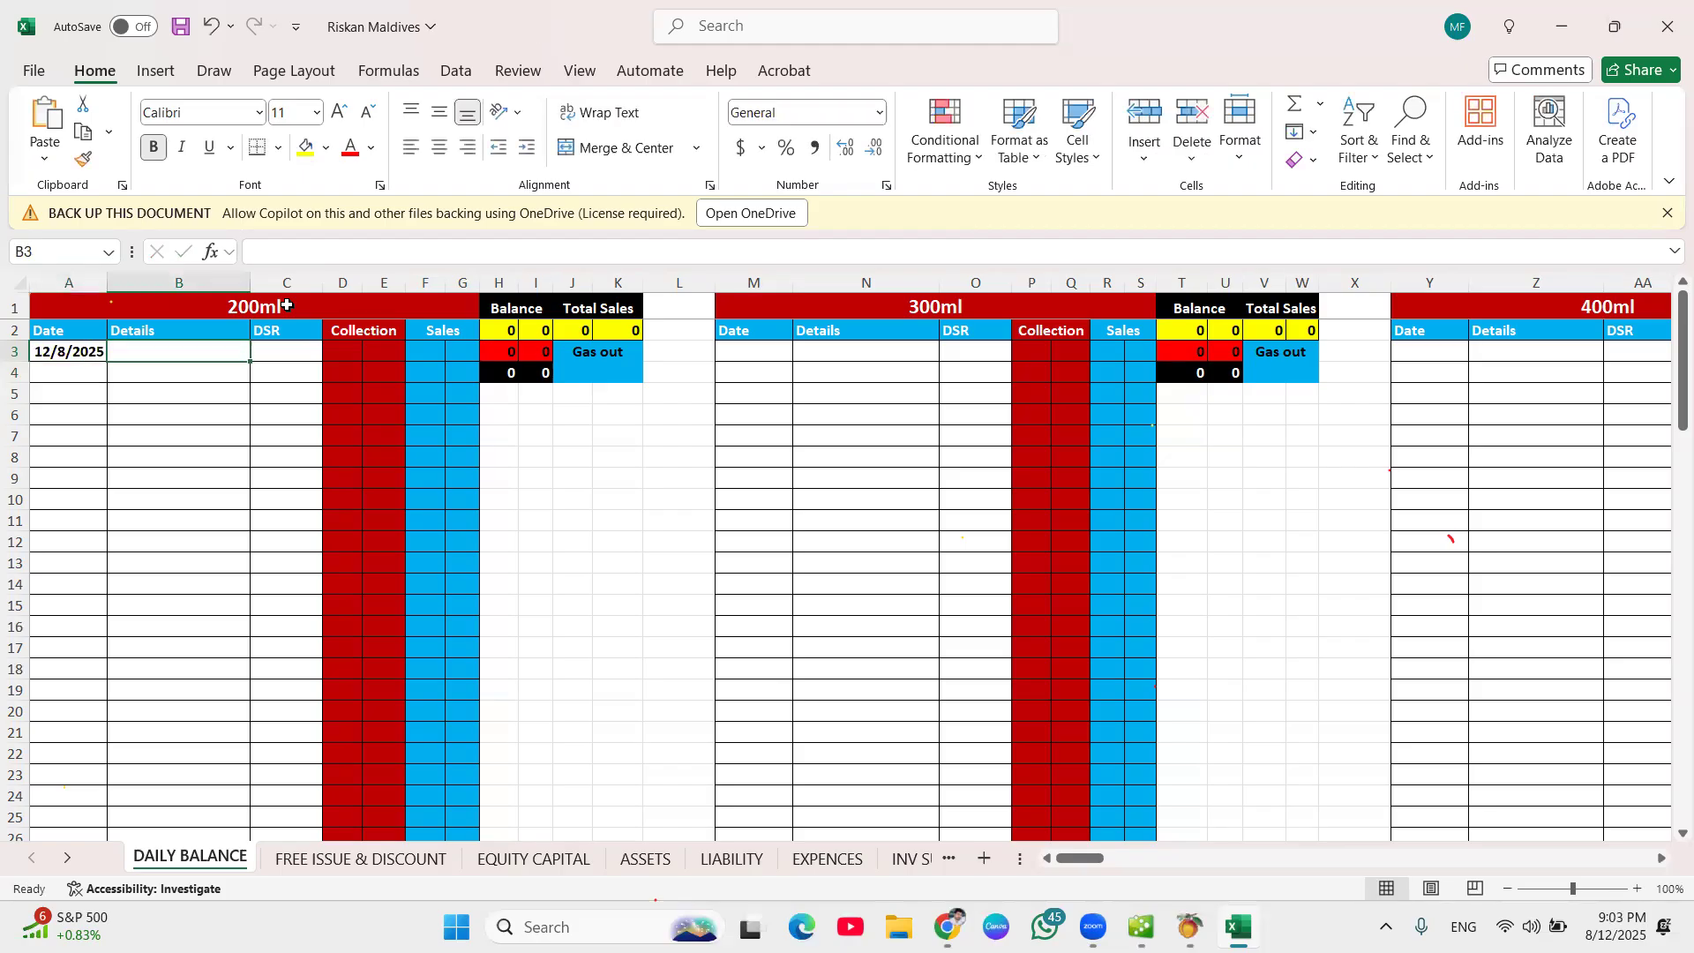
{"action": "type", "text": "pURCH"}
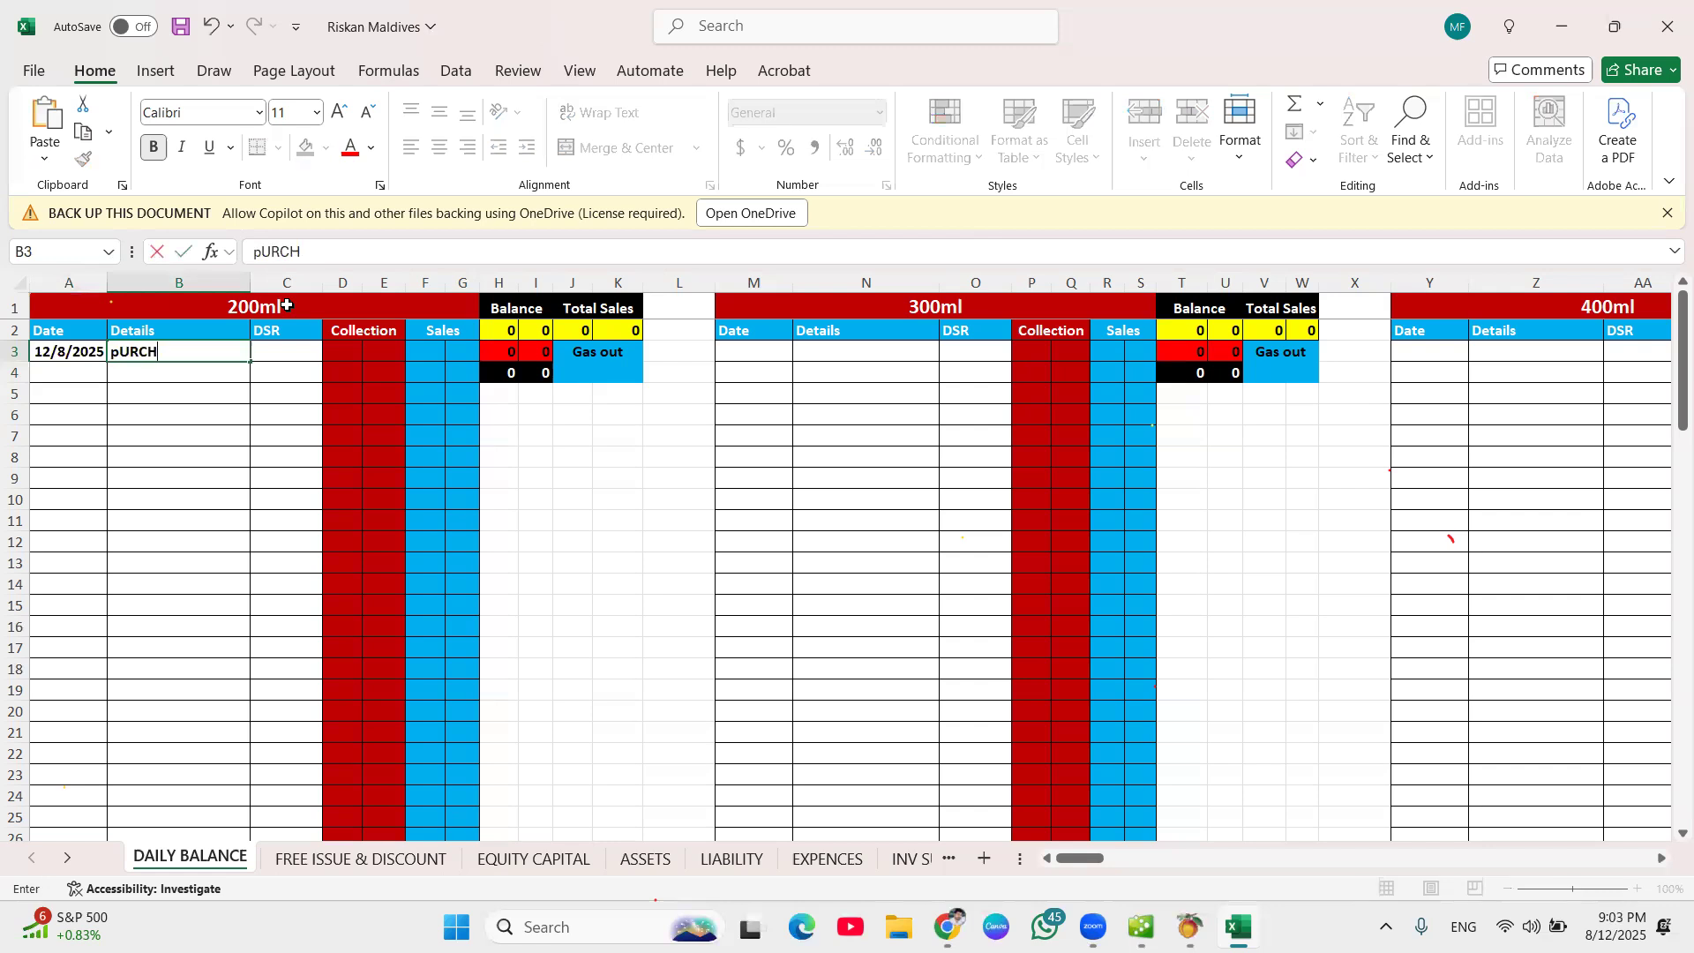
{"action": "type", "text": "ASE"}
{"action": "key", "text": "BackSpace"}
{"action": "key", "text": "BackSpace"}
{"action": "key", "text": "BackSpace"}
{"action": "key", "text": "BackSpace"}
{"action": "key", "text": "BackSpace"}
{"action": "key", "text": "BackSpace"}
{"action": "key", "text": "BackSpace"}
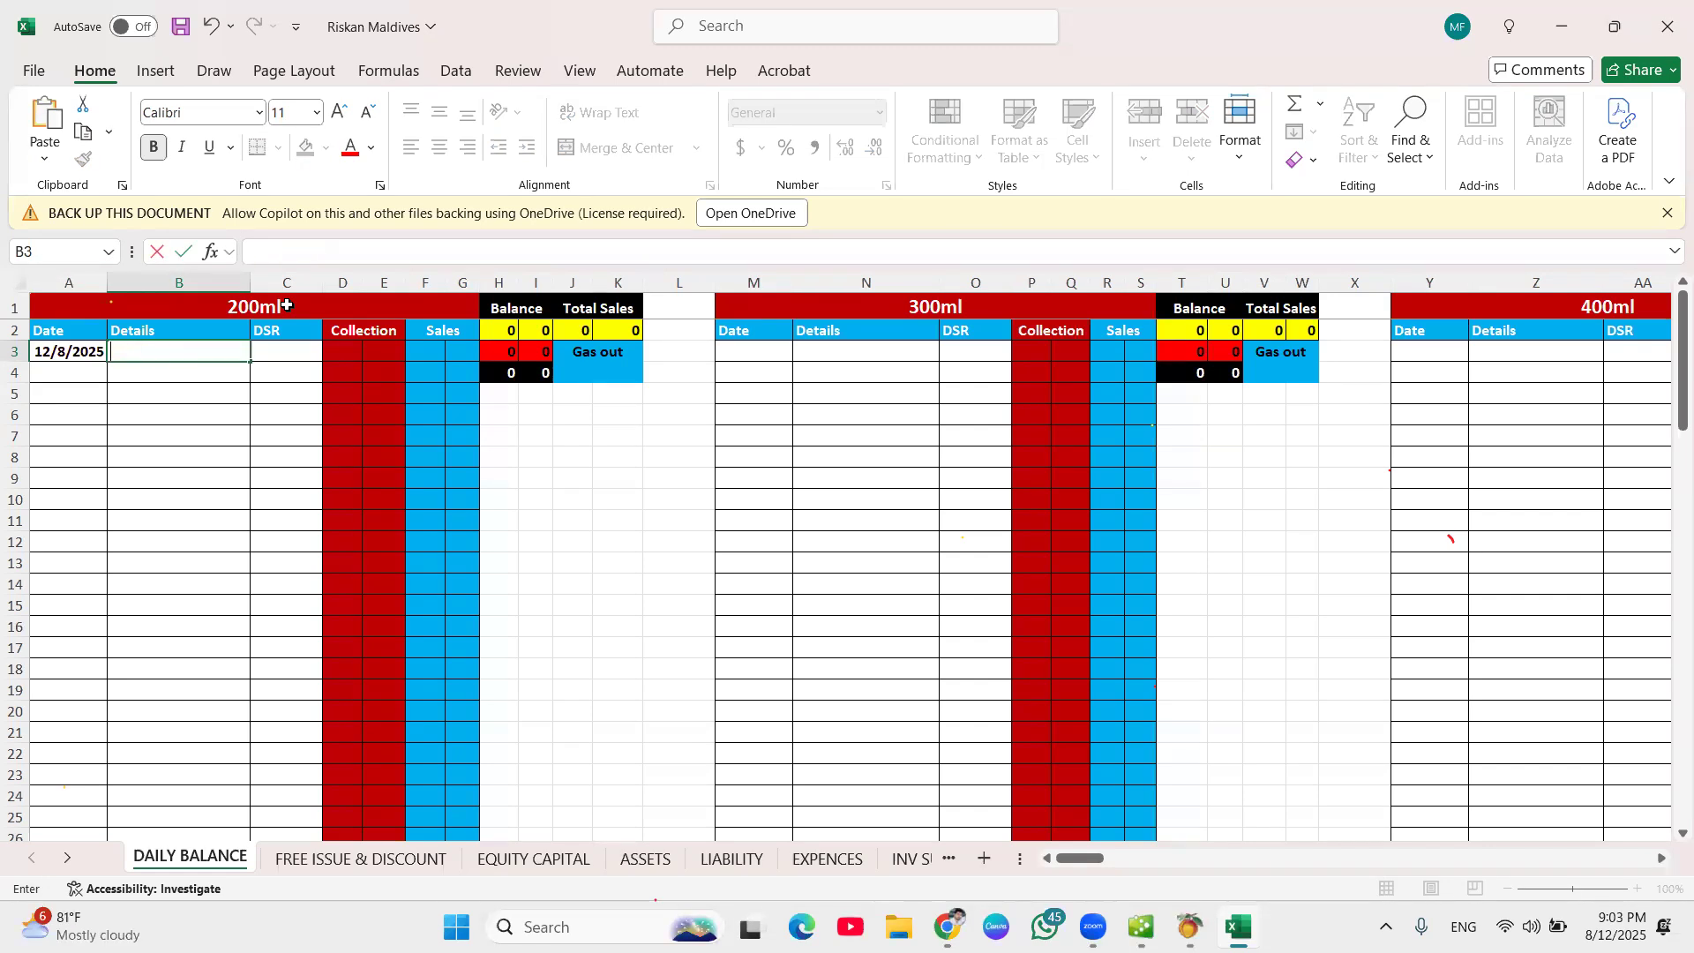
{"action": "type", "text": "Purchase"}
{"action": "key", "text": "Tab"}
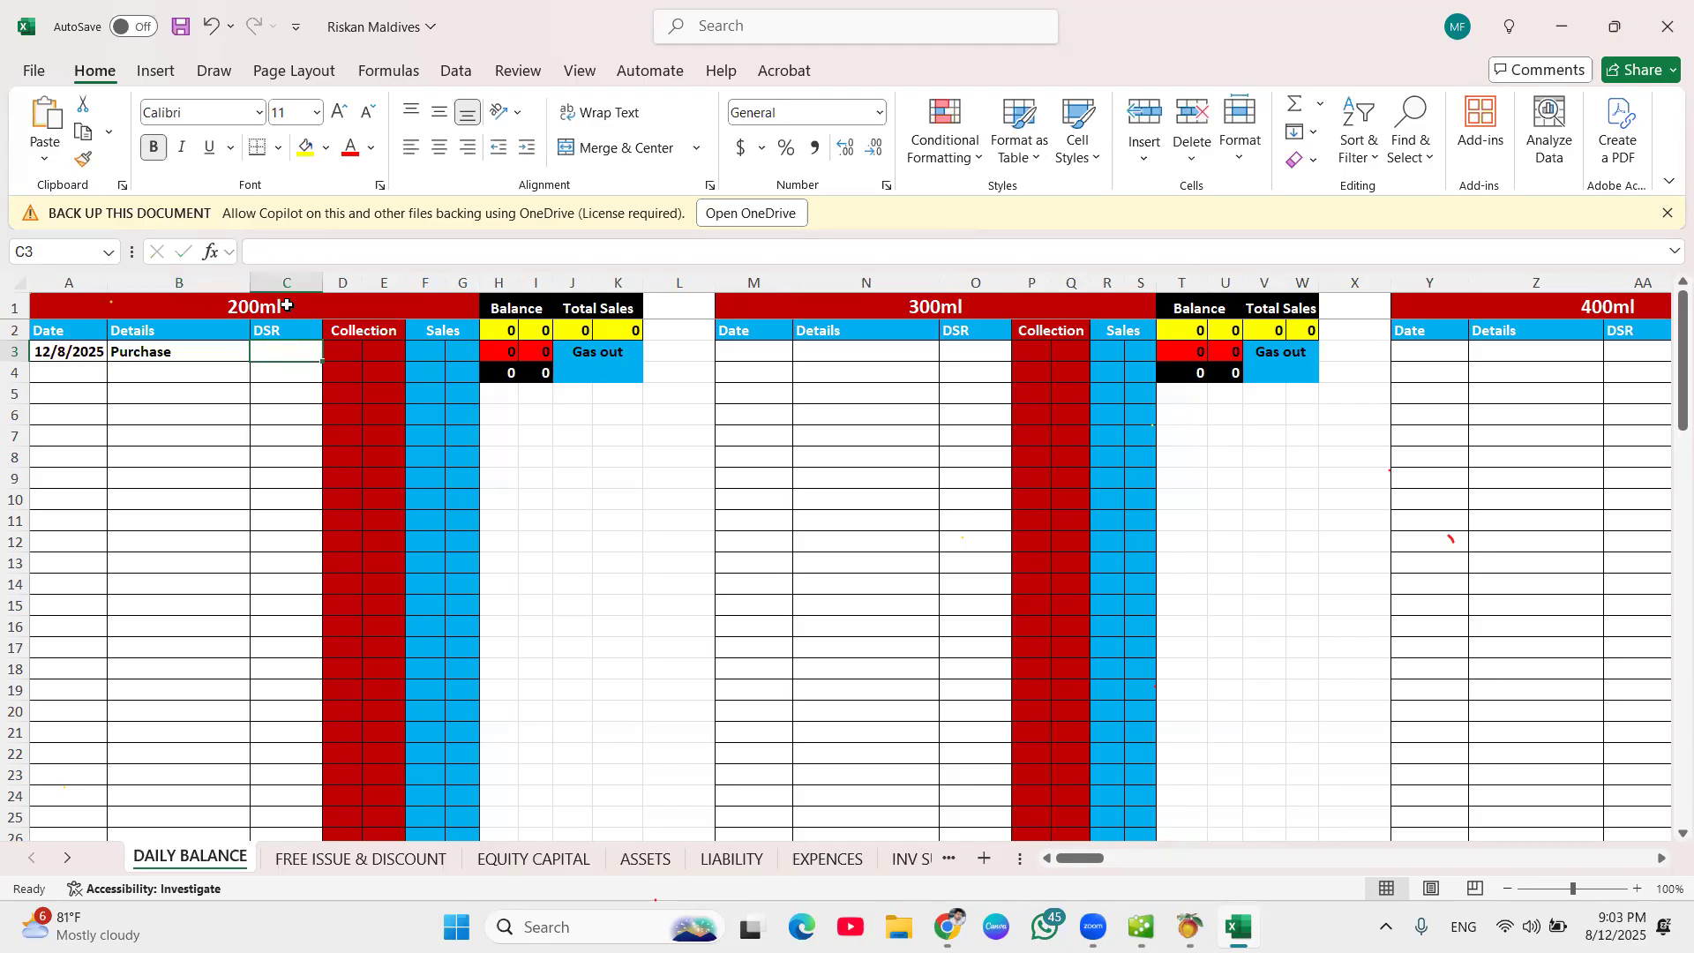
Enter Company as the DSR and 1000 as the collection in row 3.
{"action": "key", "text": "Tab"}
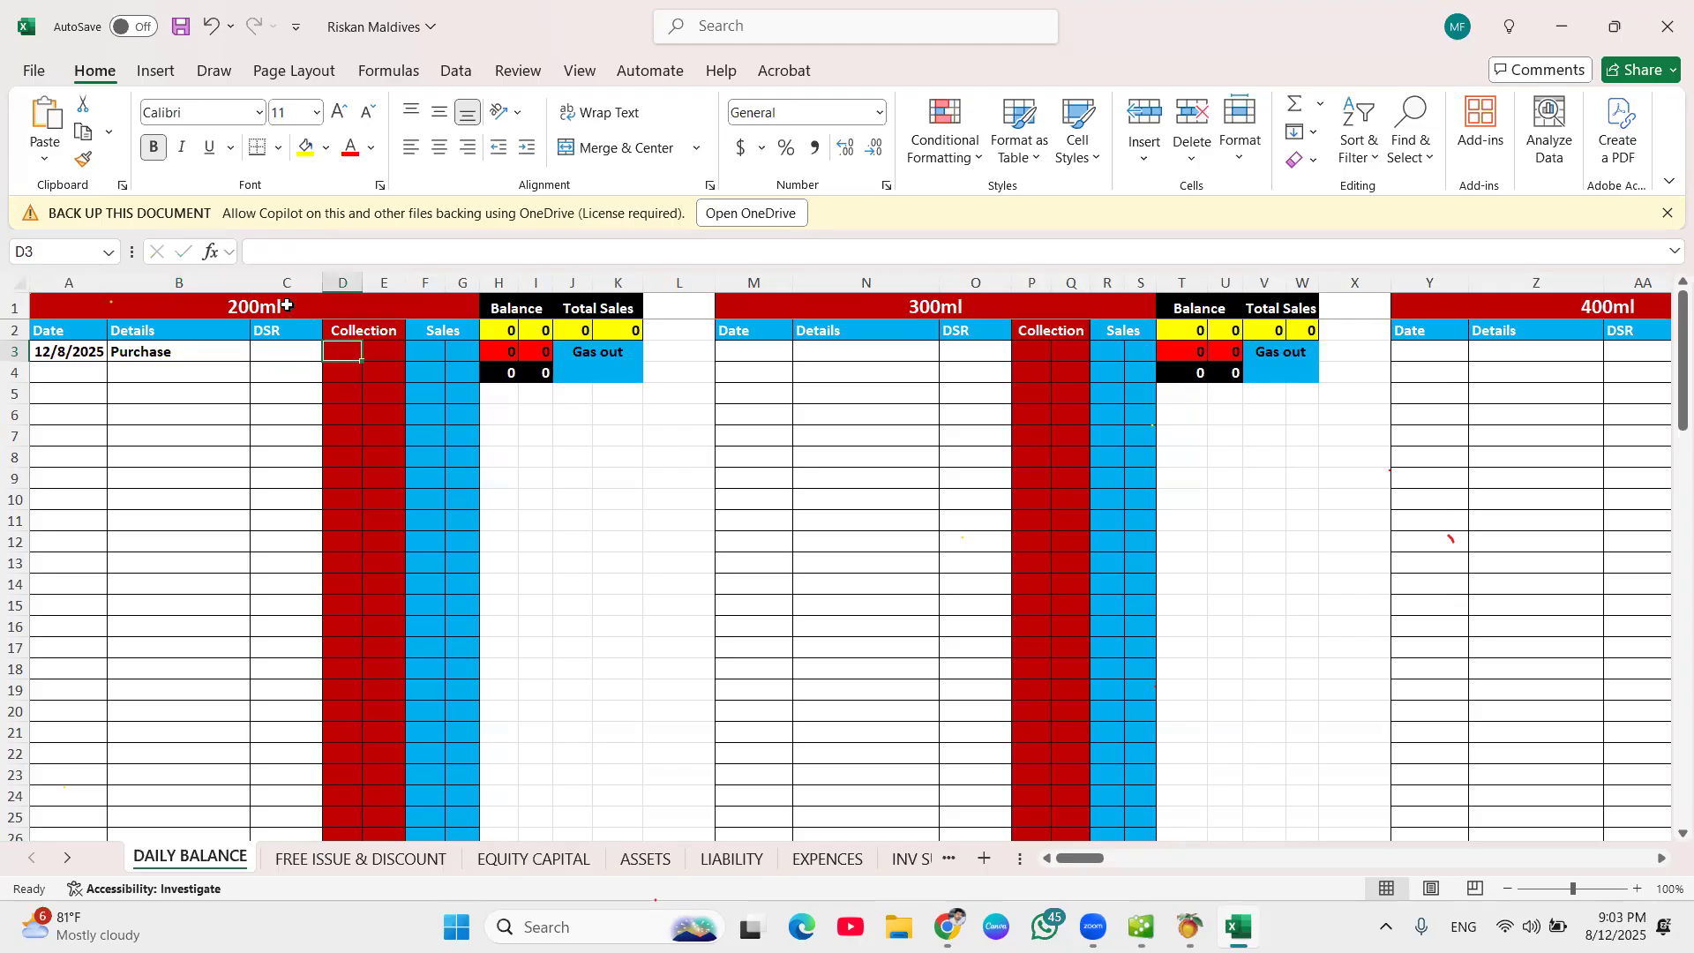
{"action": "key", "text": "shift+Tab"}
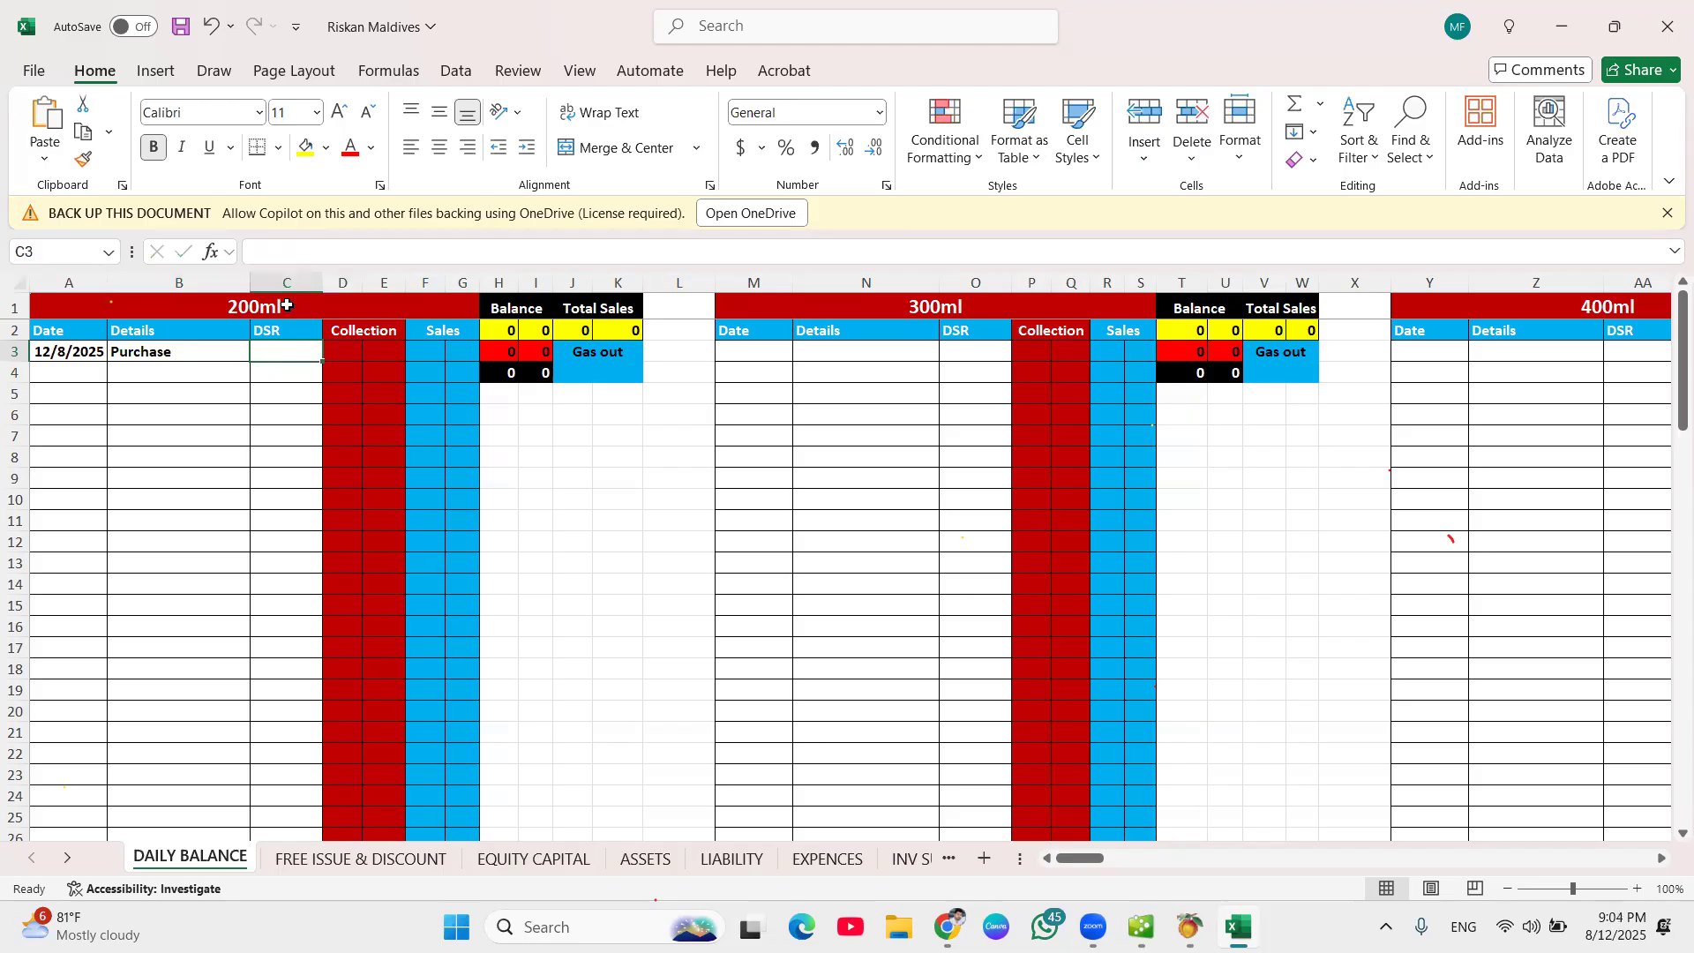
{"action": "type", "text": "Co"}
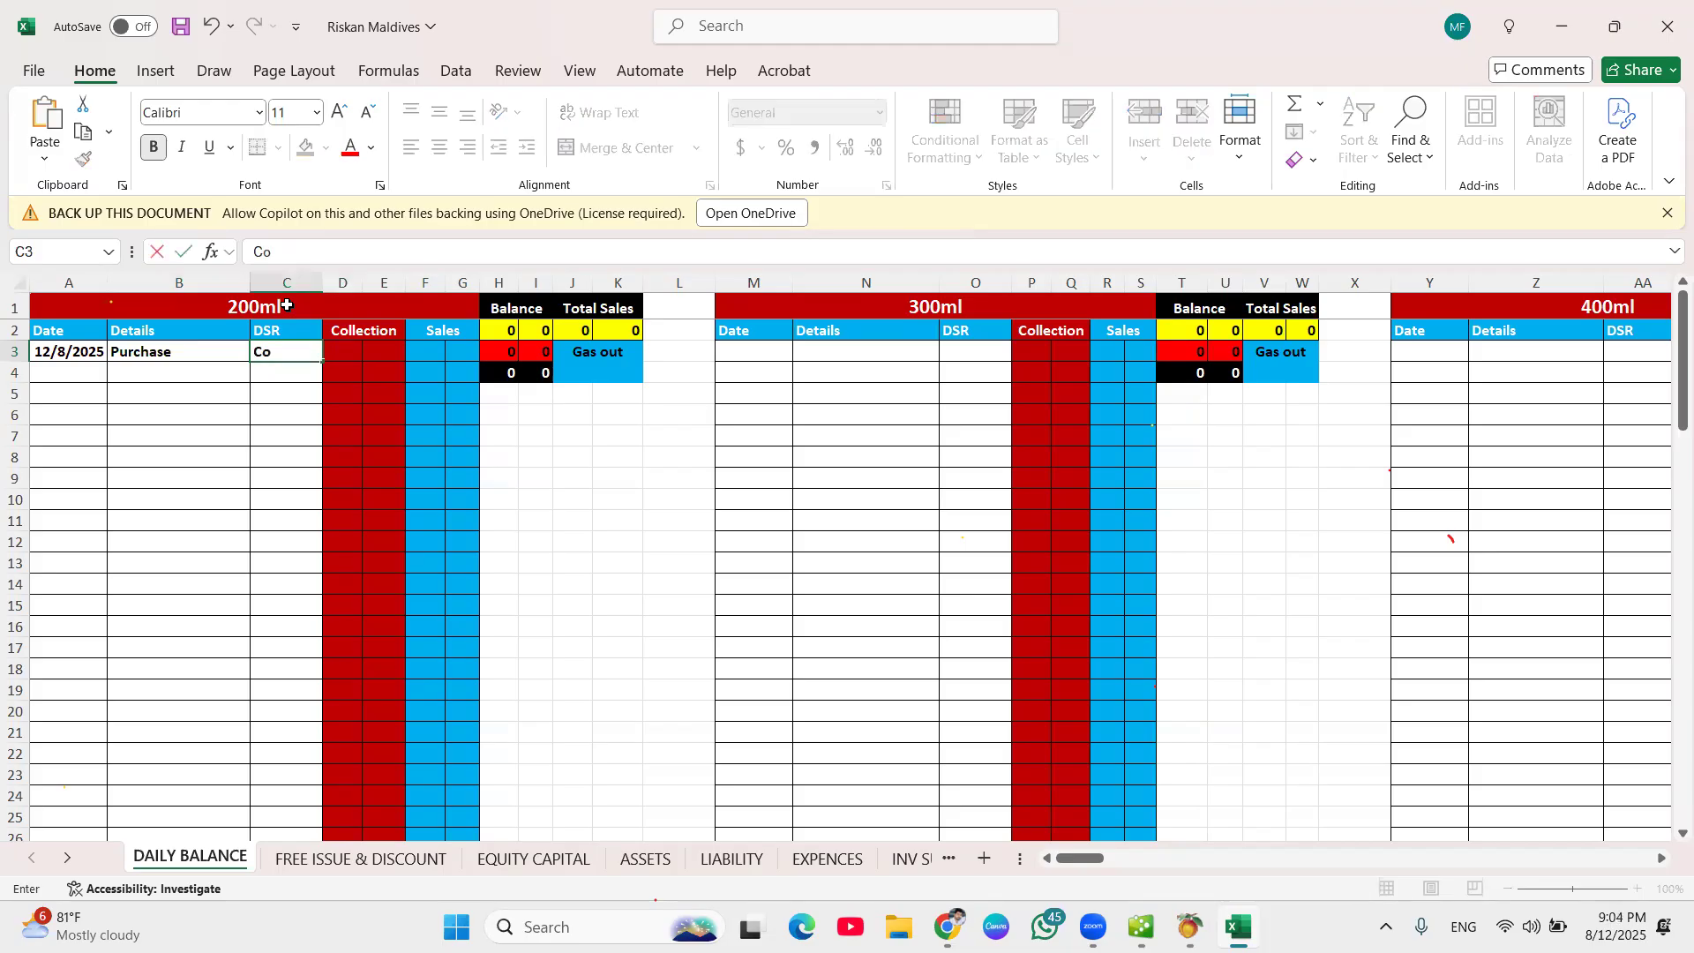
{"action": "type", "text": "mpany"}
{"action": "key", "text": "Tab"}
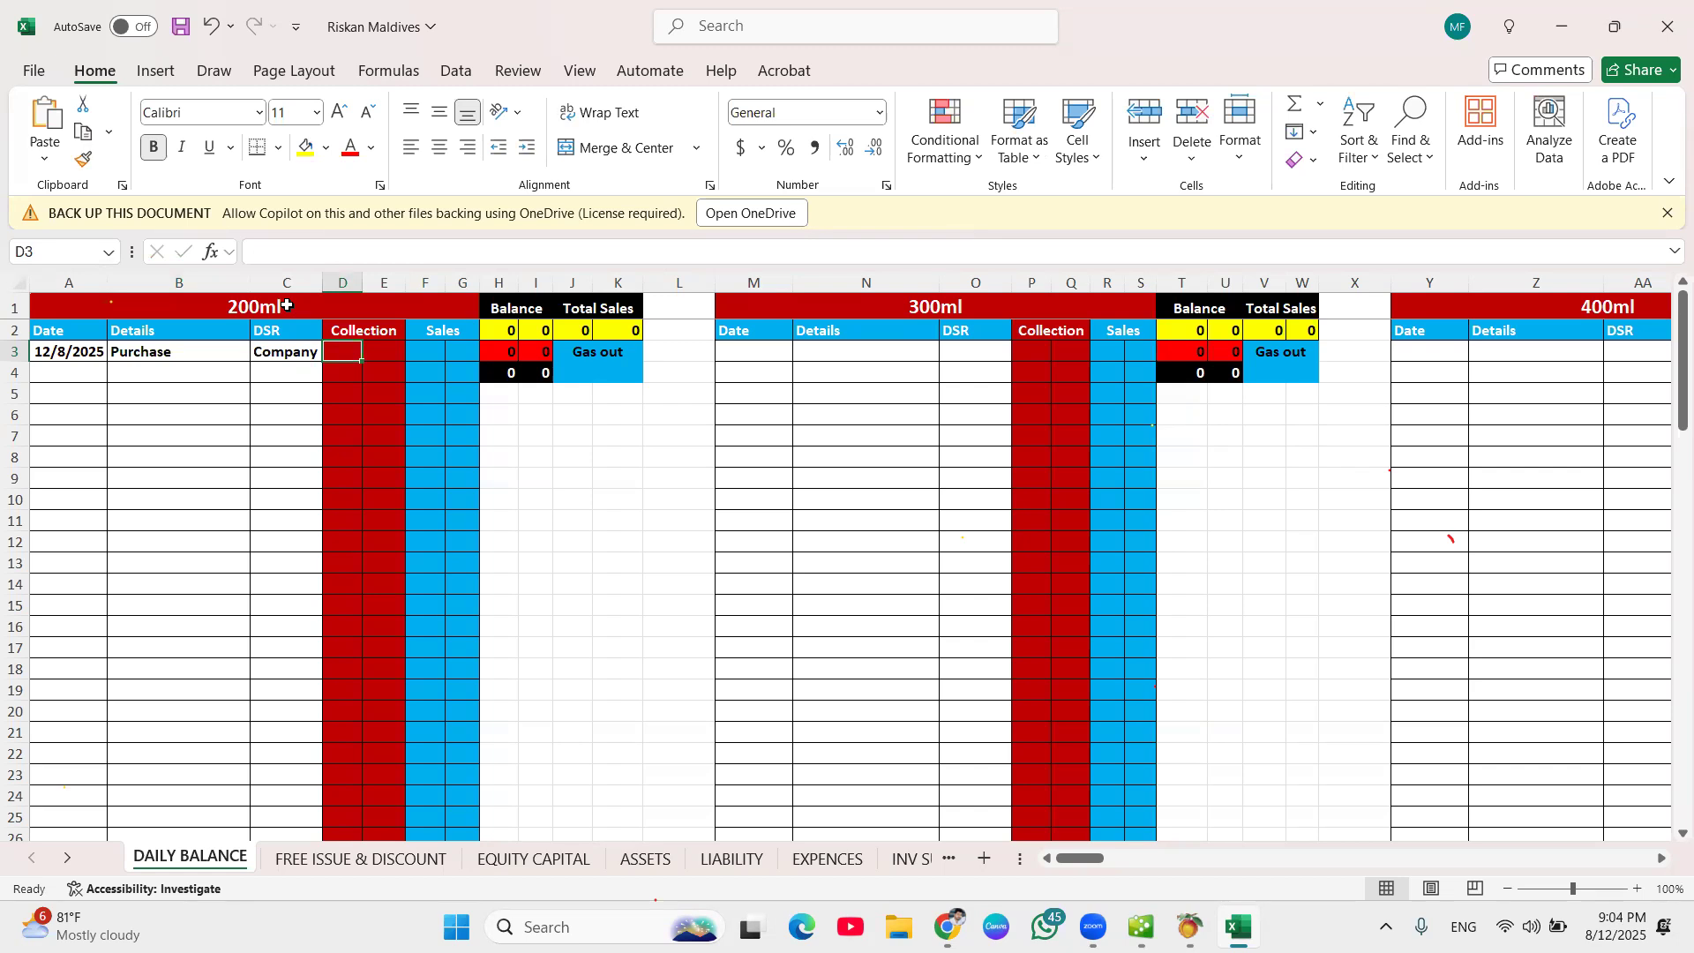
{"action": "type", "text": "100"}
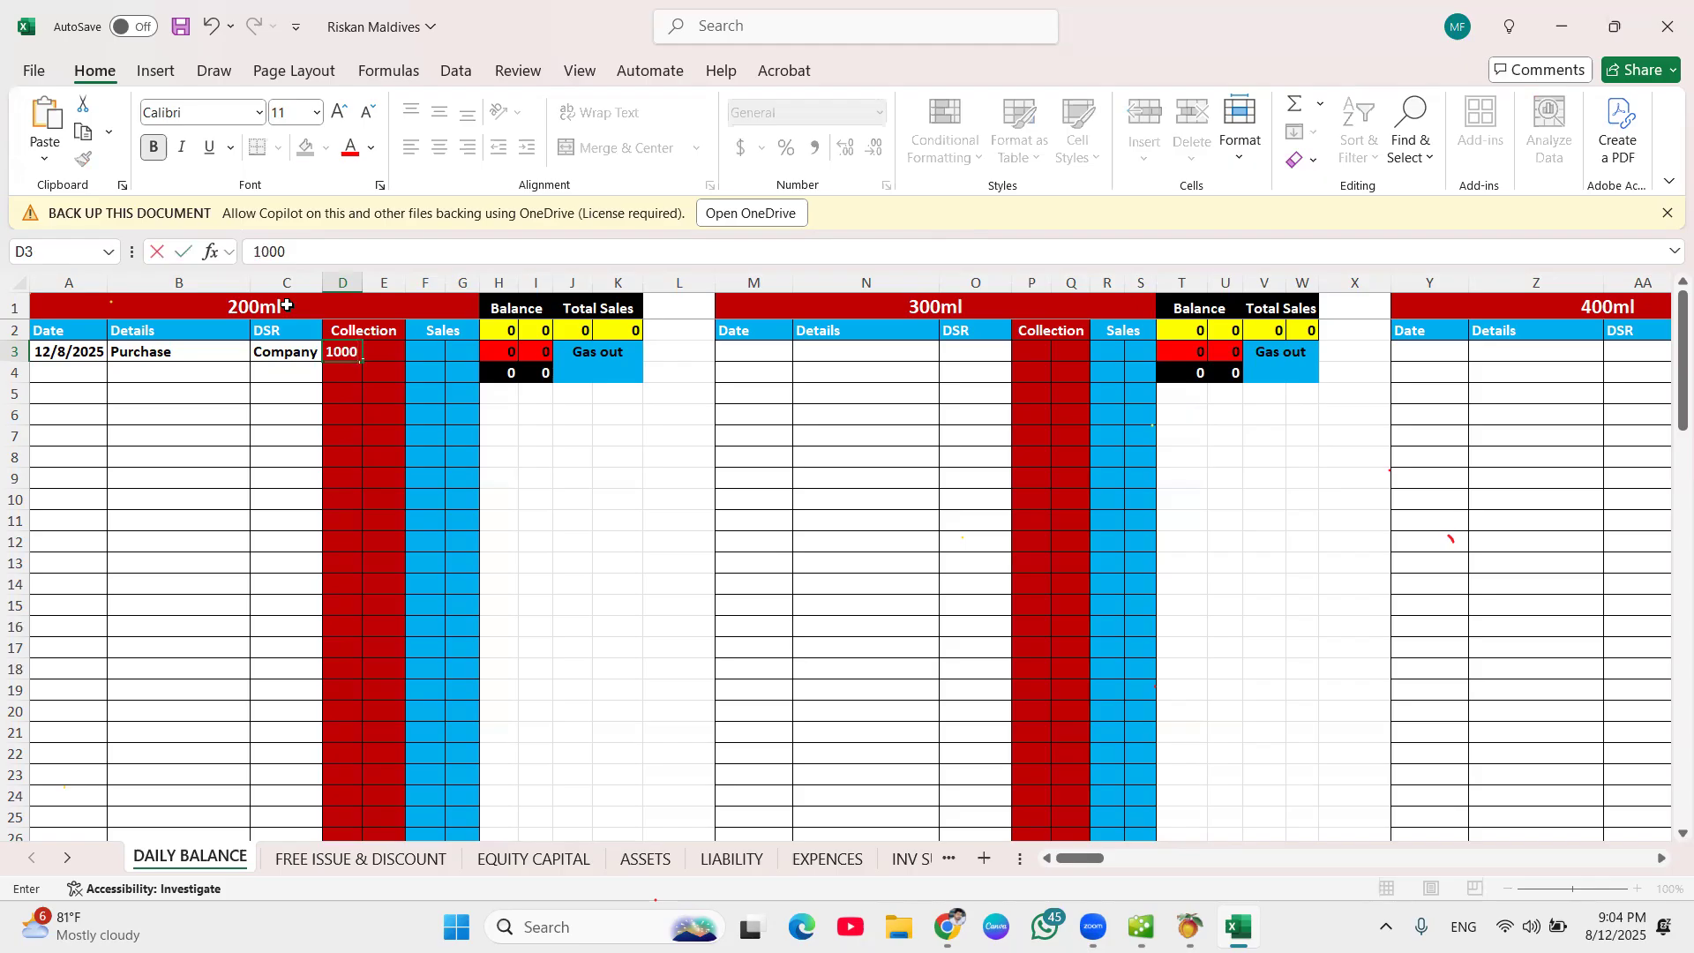
{"action": "type", "text": "0"}
{"action": "key", "text": "Return"}
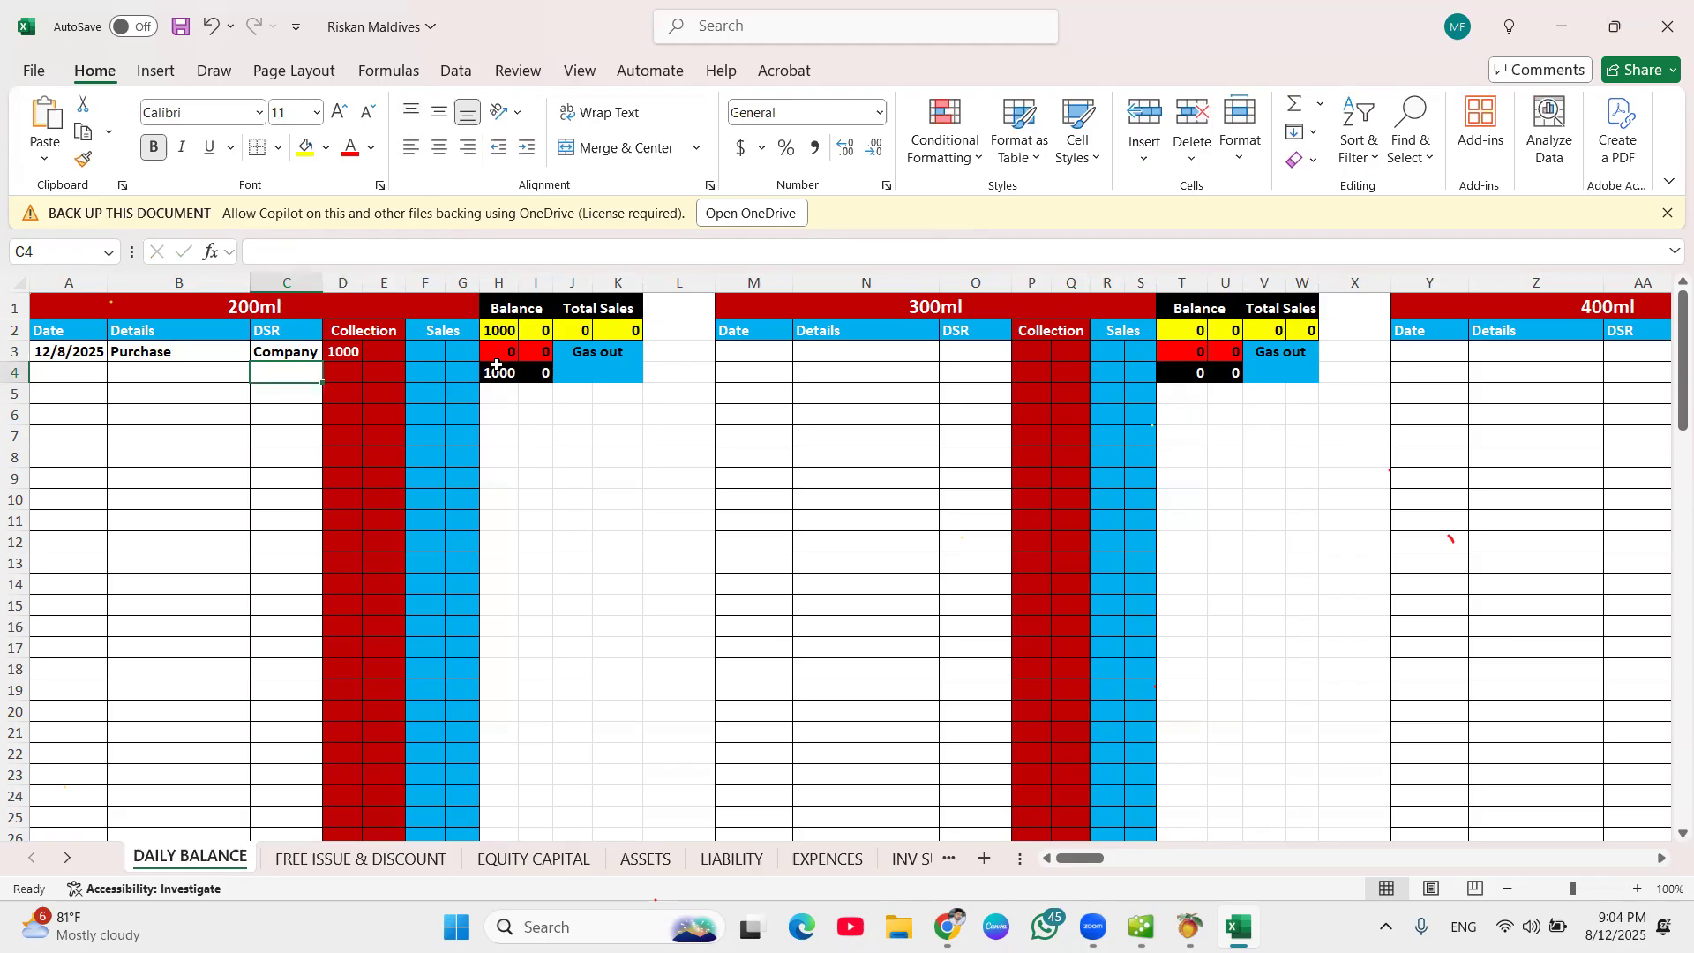
Fill row 4 with Sales, the salesperson's name and a 100 sale.
{"action": "left_click", "coordinate": [156, 367]}
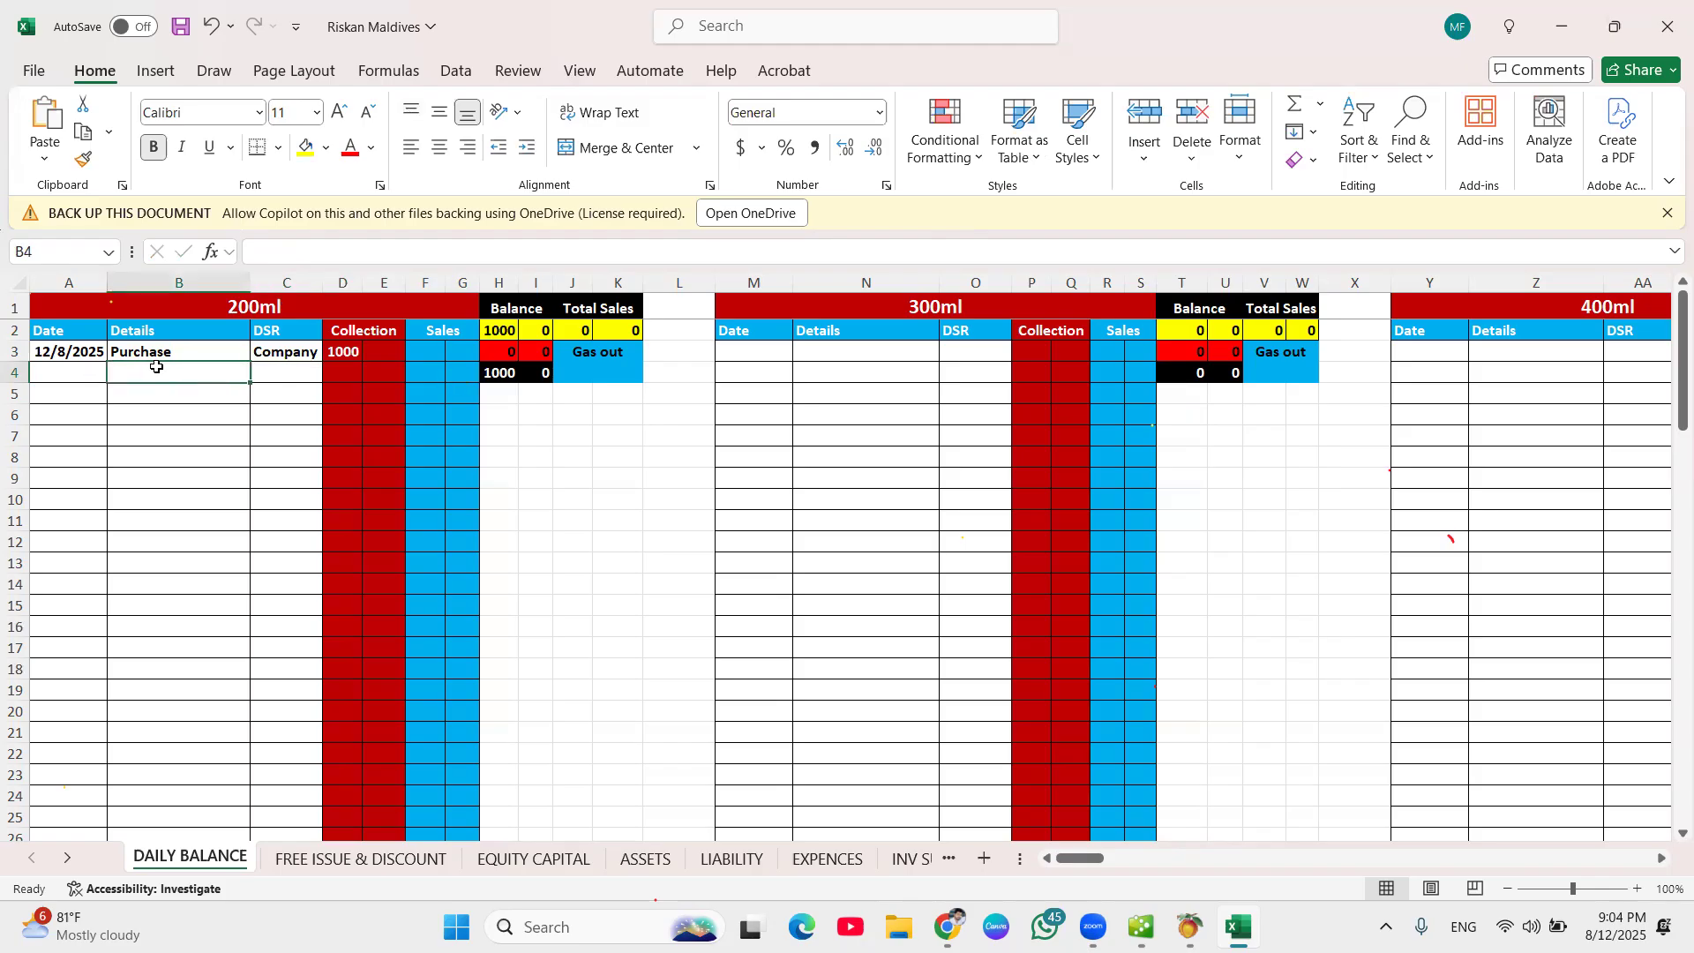
{"action": "type", "text": "Sales"}
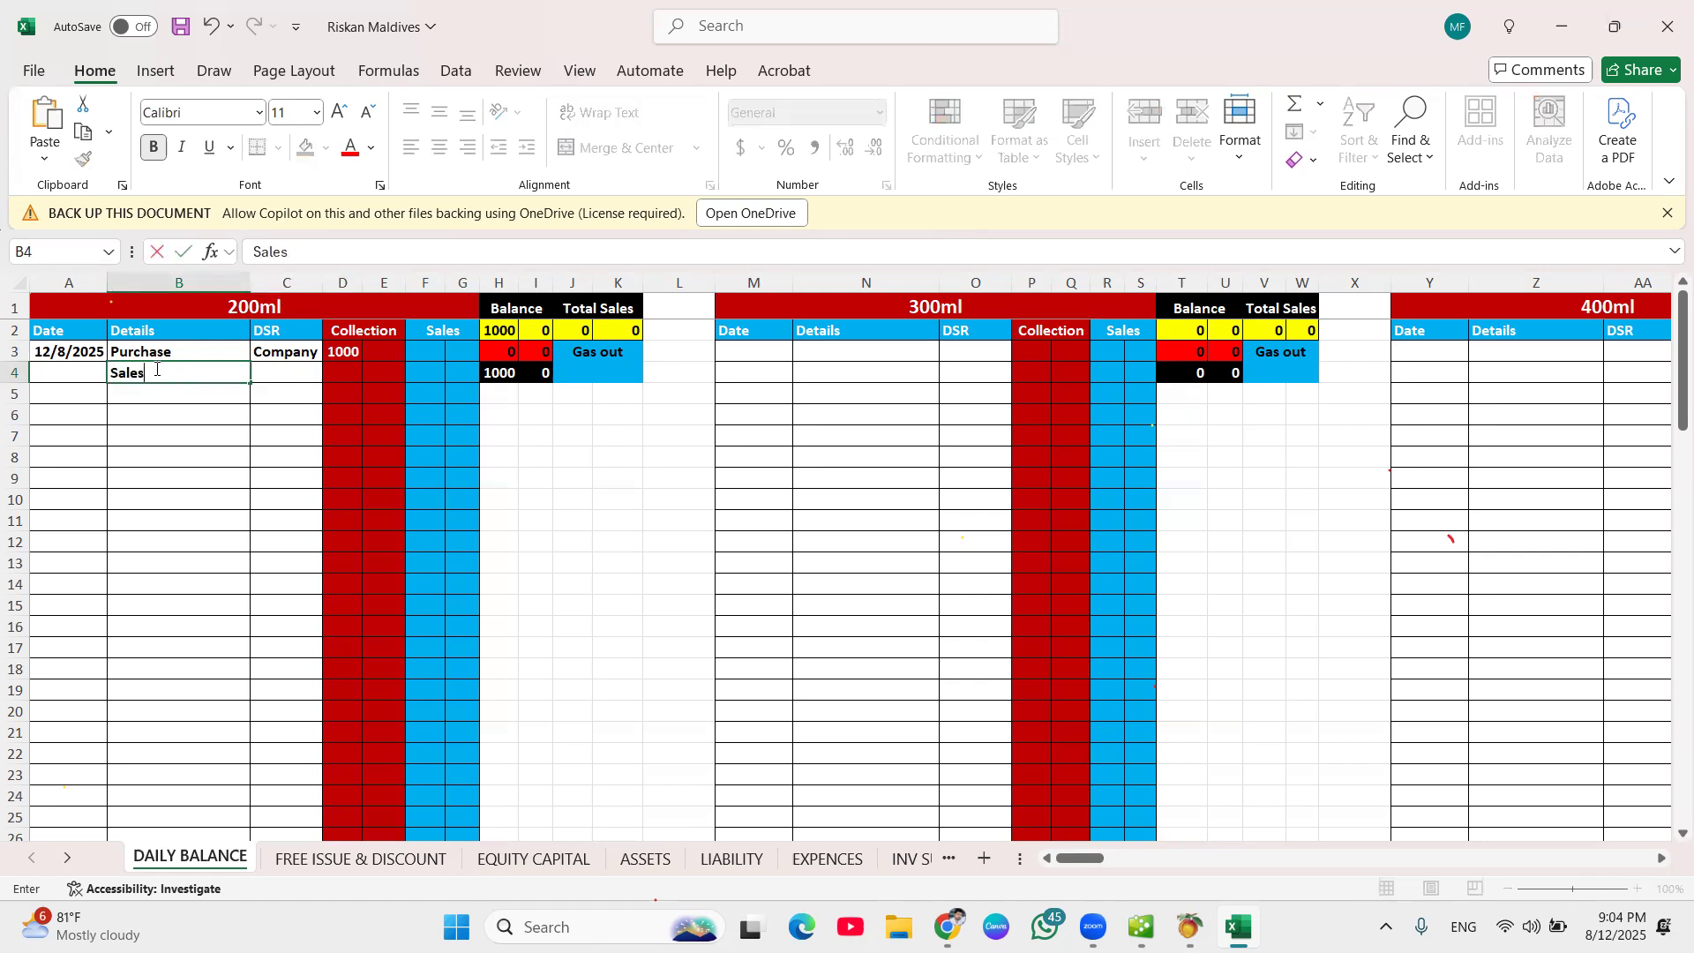
{"action": "key", "text": "Tab"}
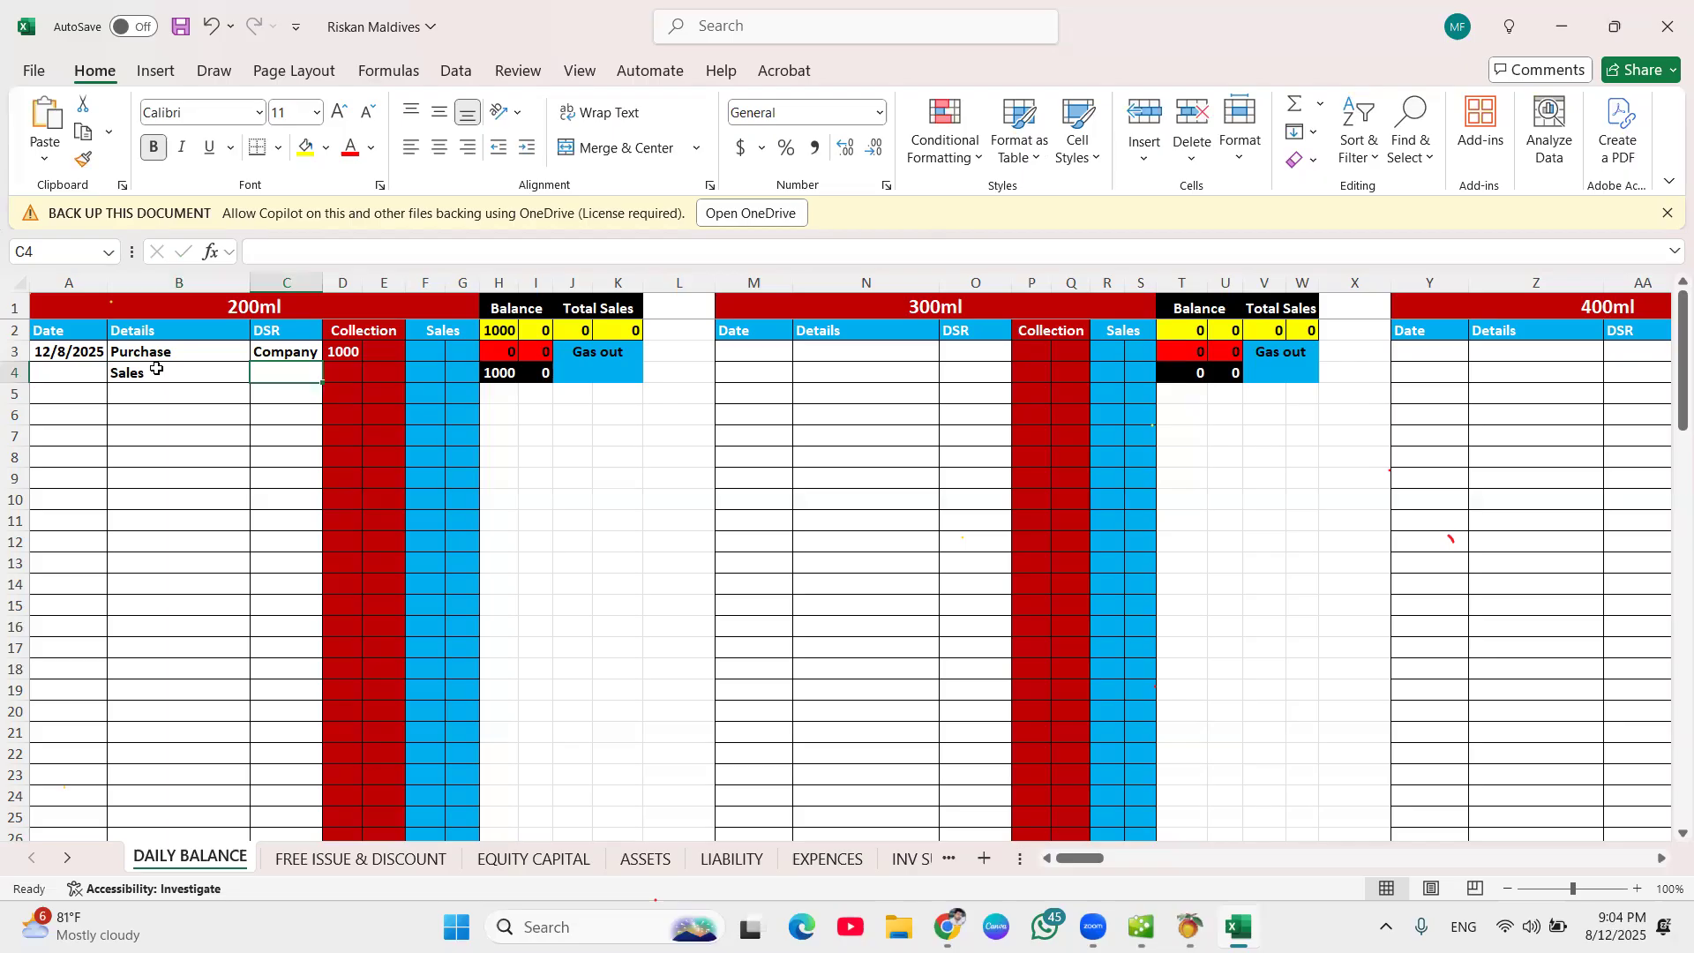
{"action": "type", "text": "Rimas"}
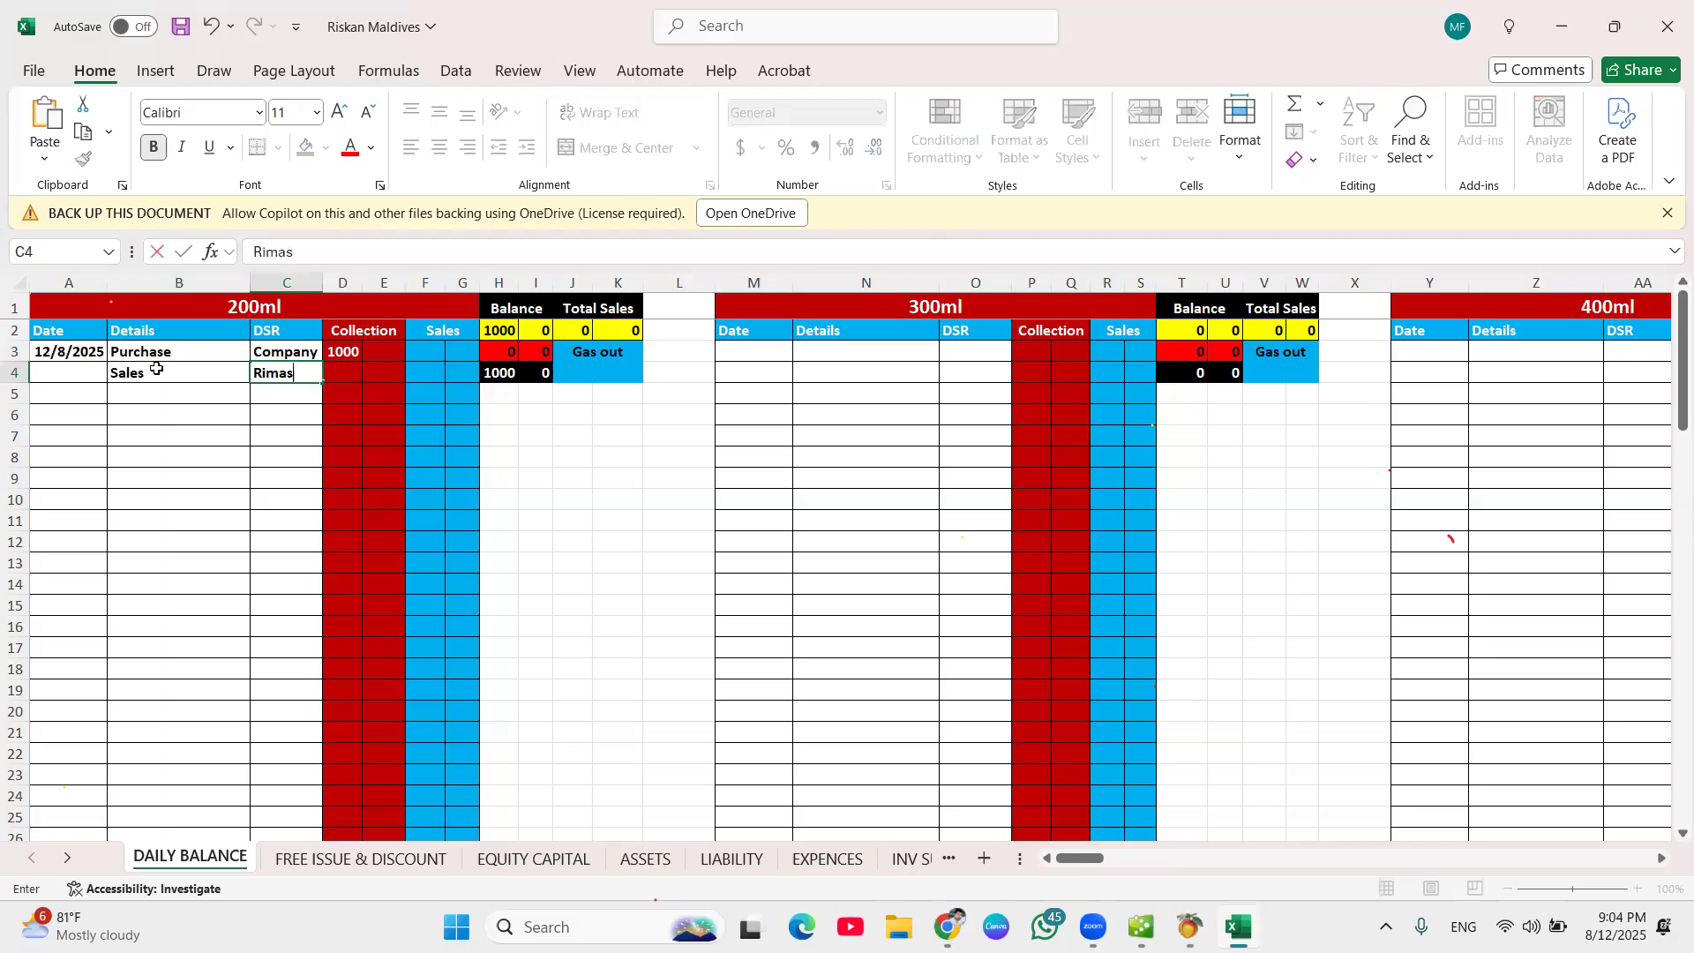
{"action": "key", "text": "Tab"}
{"action": "key", "text": "Tab"}
{"action": "key", "text": "Tab"}
{"action": "key", "text": "Tab"}
{"action": "key", "text": "shift+Tab"}
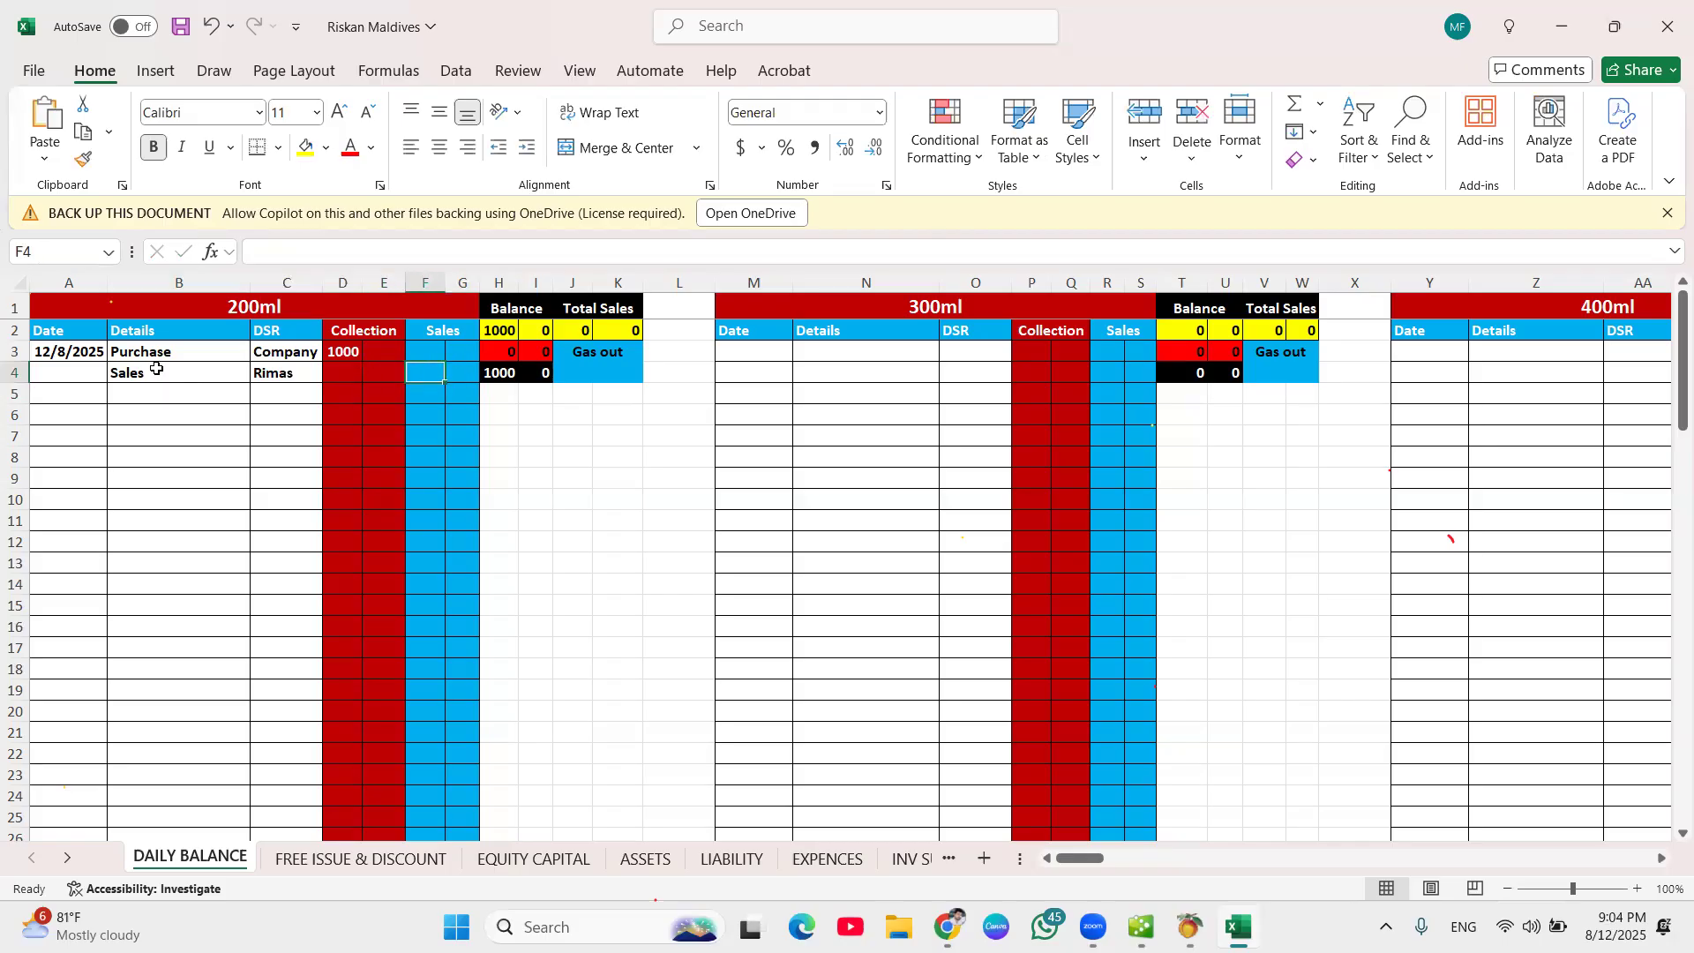
{"action": "type", "text": "100"}
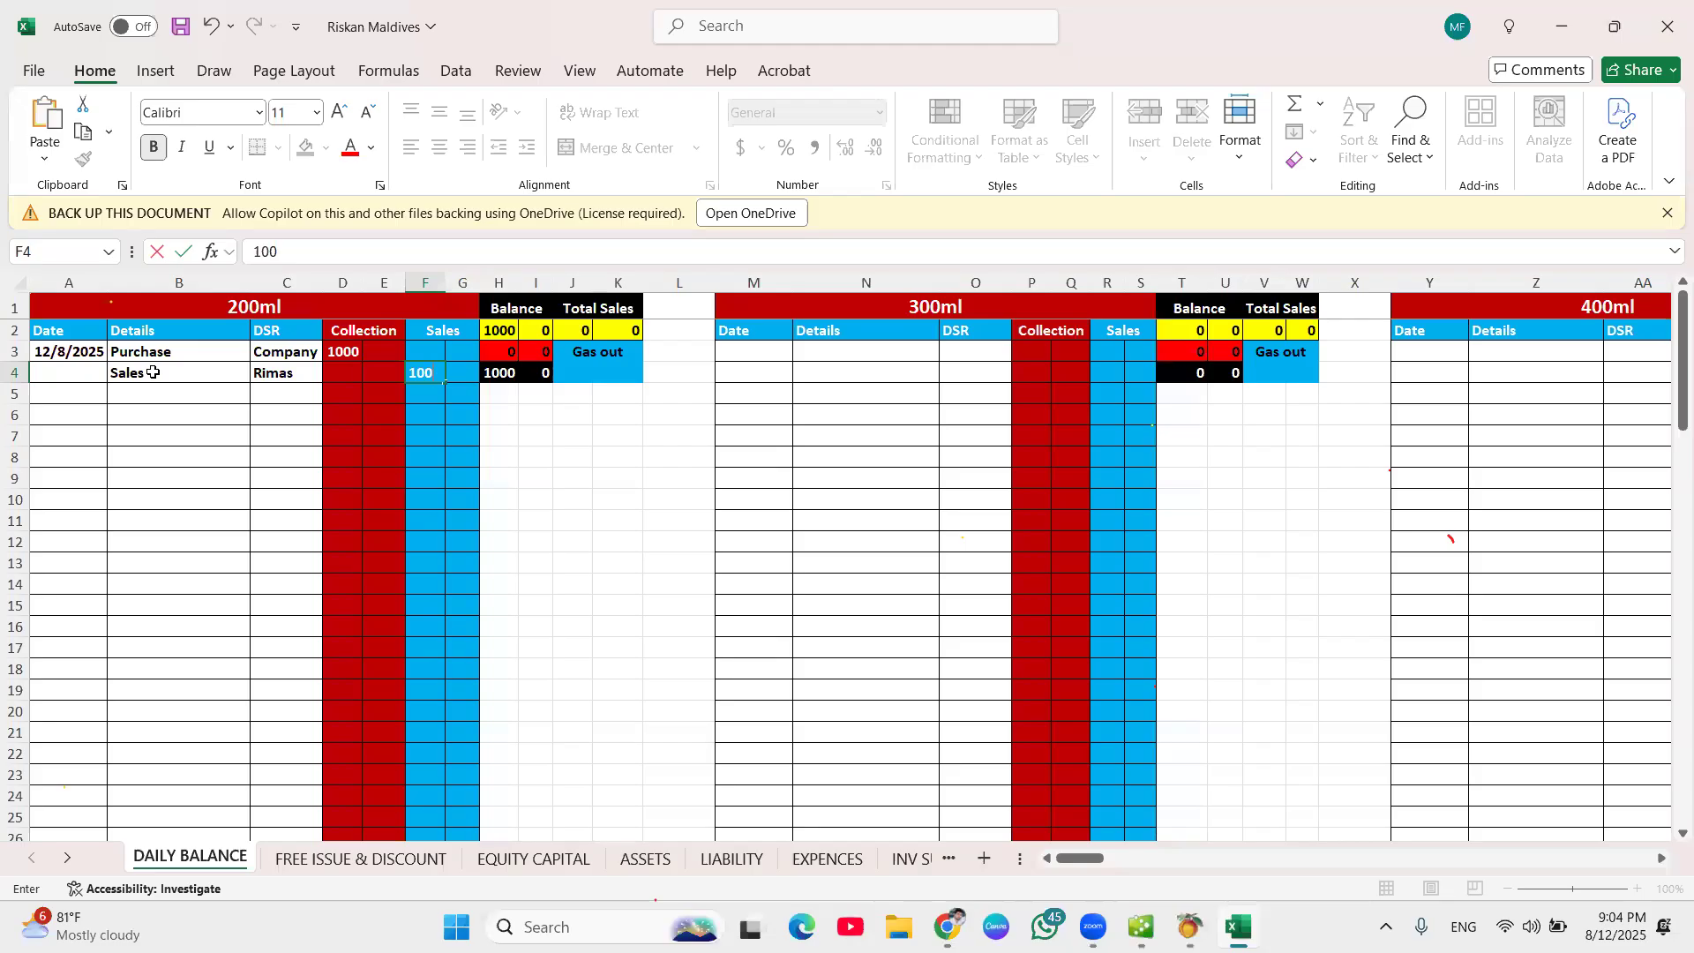
{"action": "key", "text": "Return"}
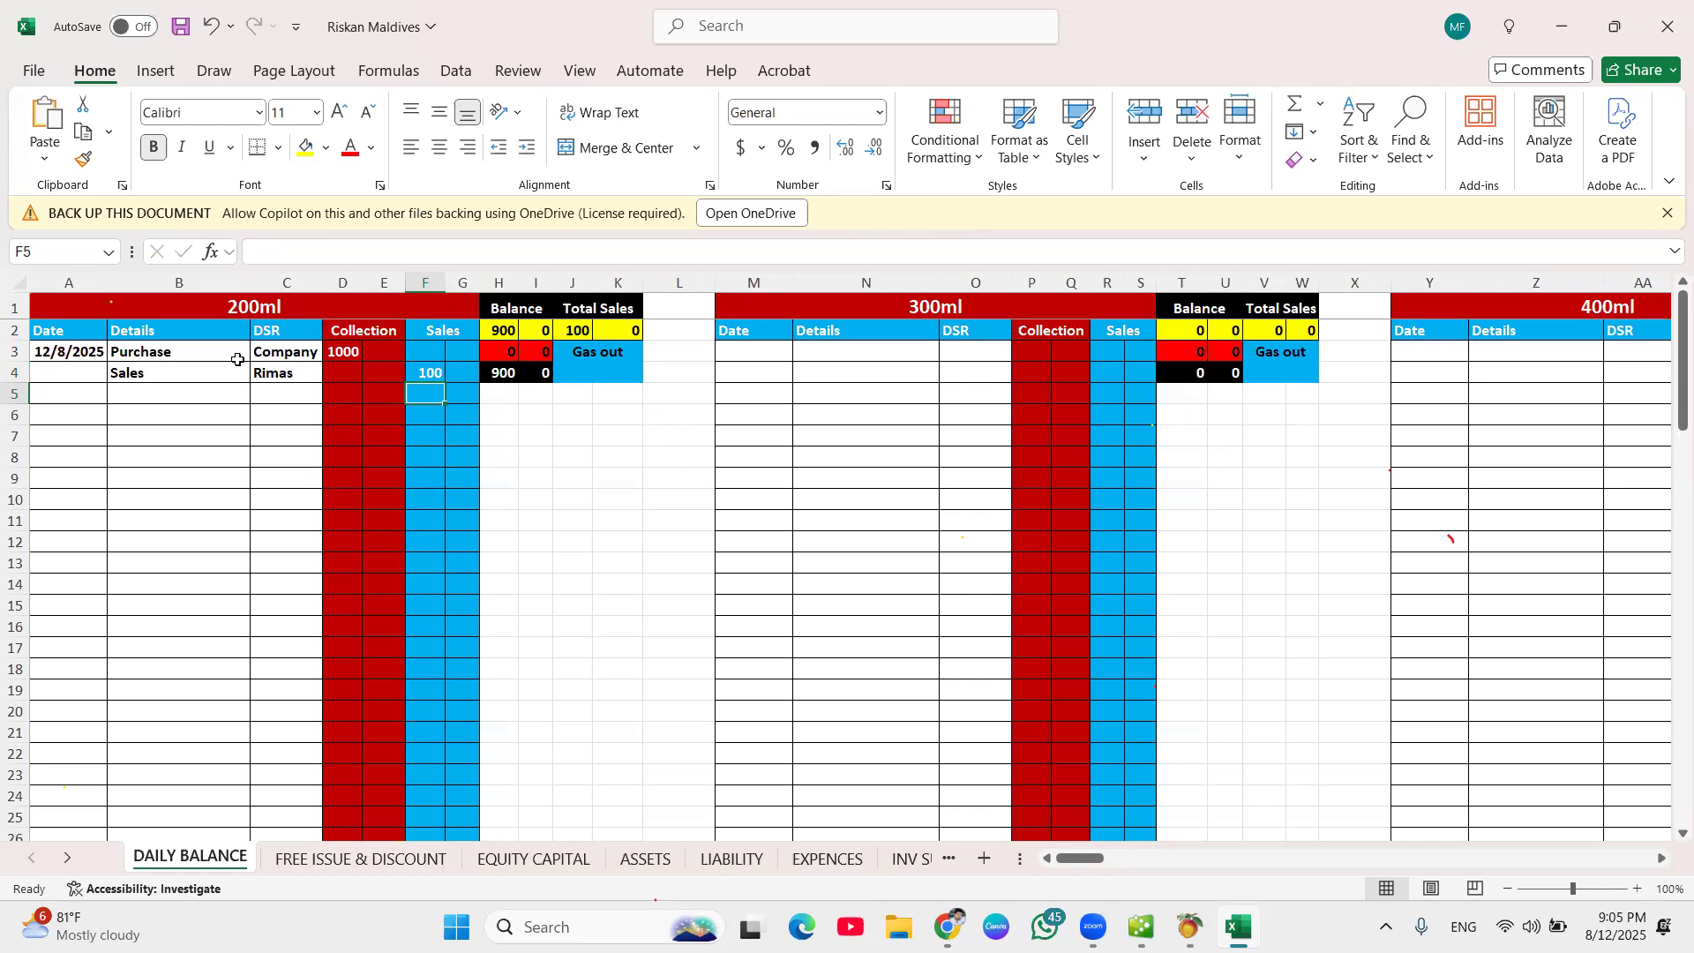
Fill the A3 date down and correct A4 and A5 to 12/8/2025.
{"action": "left_click", "coordinate": [276, 392]}
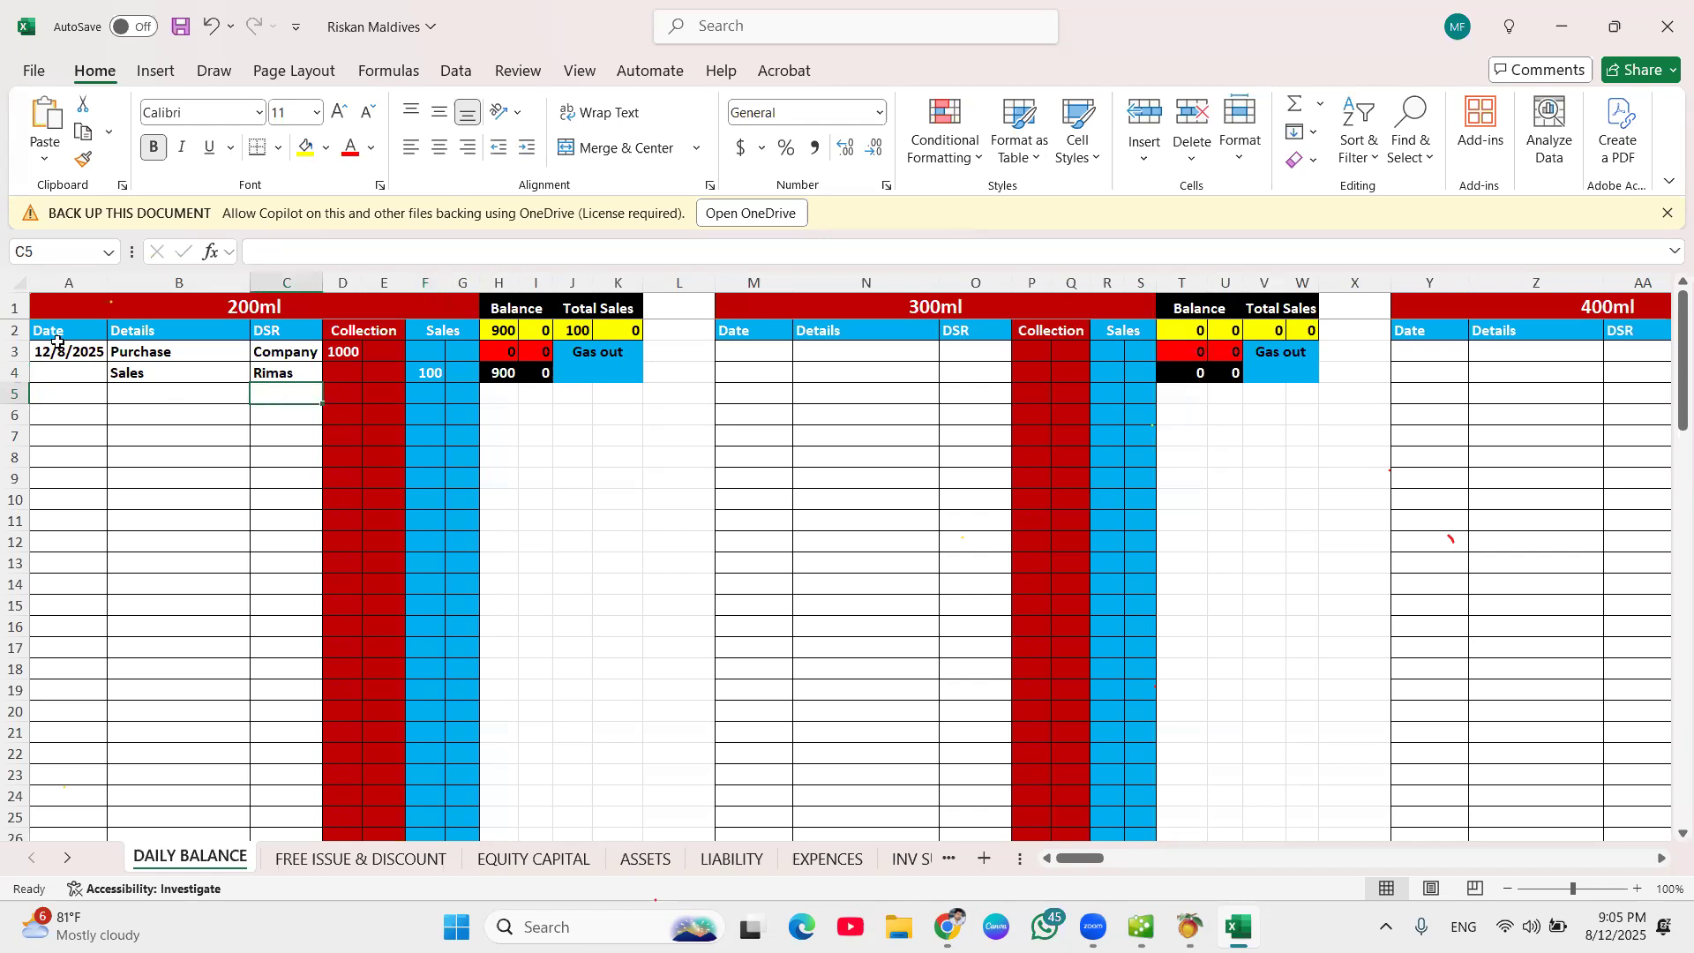
{"action": "left_click", "coordinate": [95, 352]}
{"action": "left_click_drag", "start_coordinate": [110, 360], "coordinate": [110, 401]}
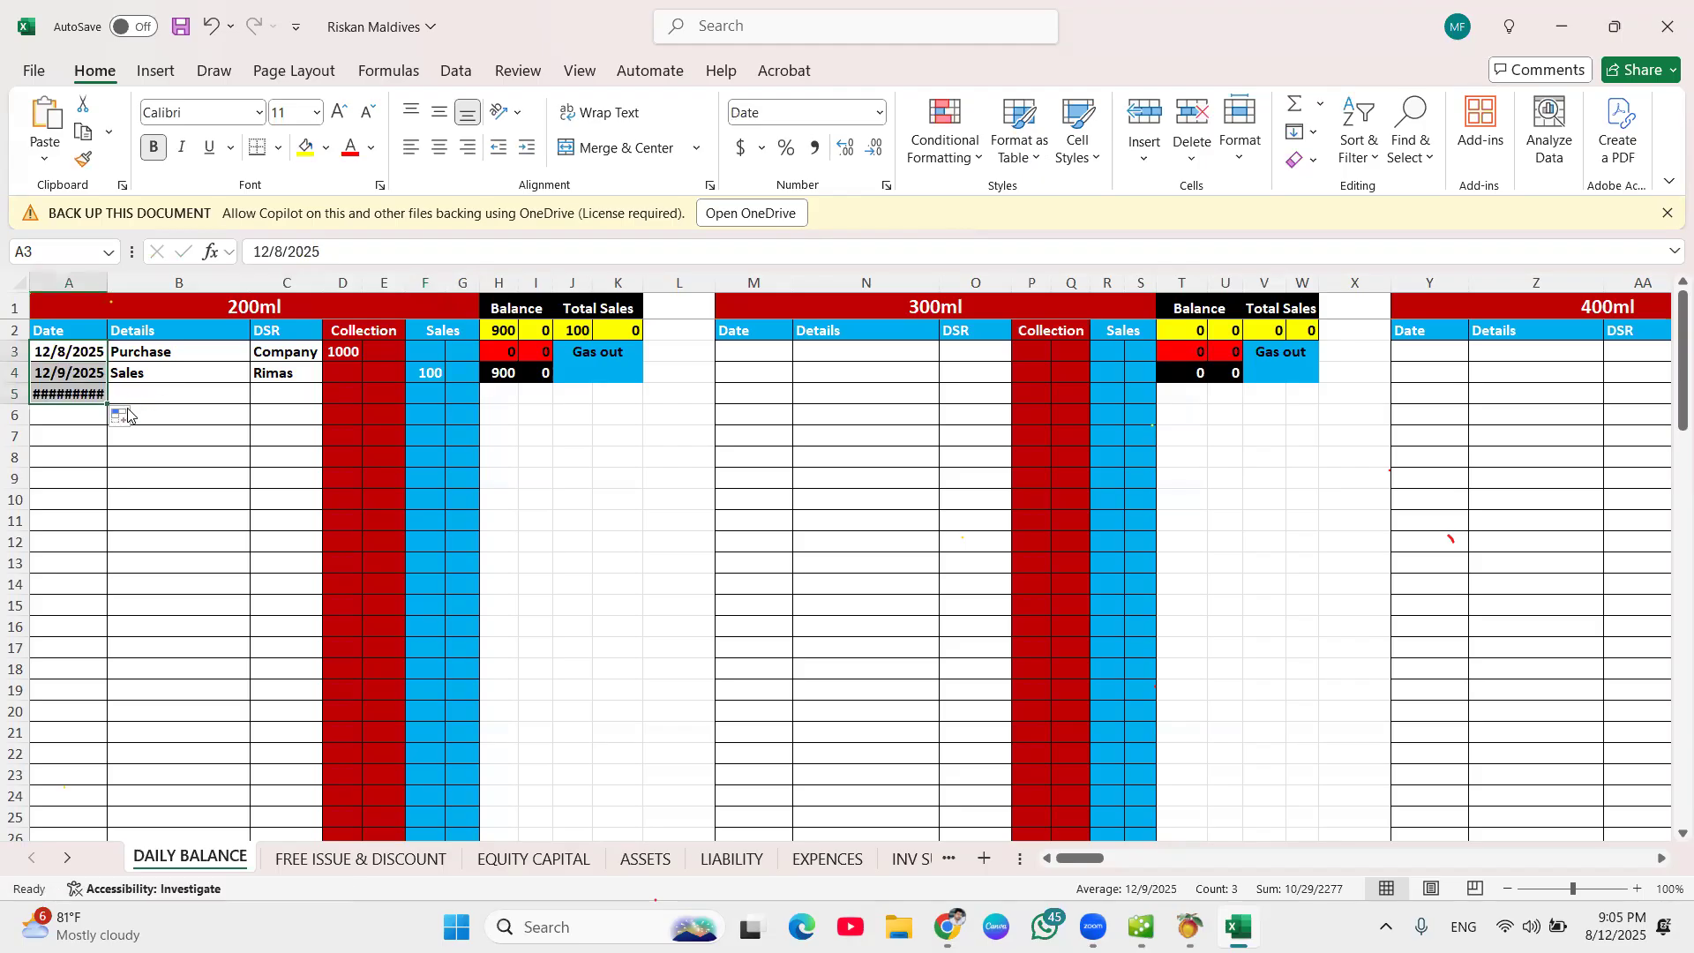
{"action": "double_click", "coordinate": [66, 369]}
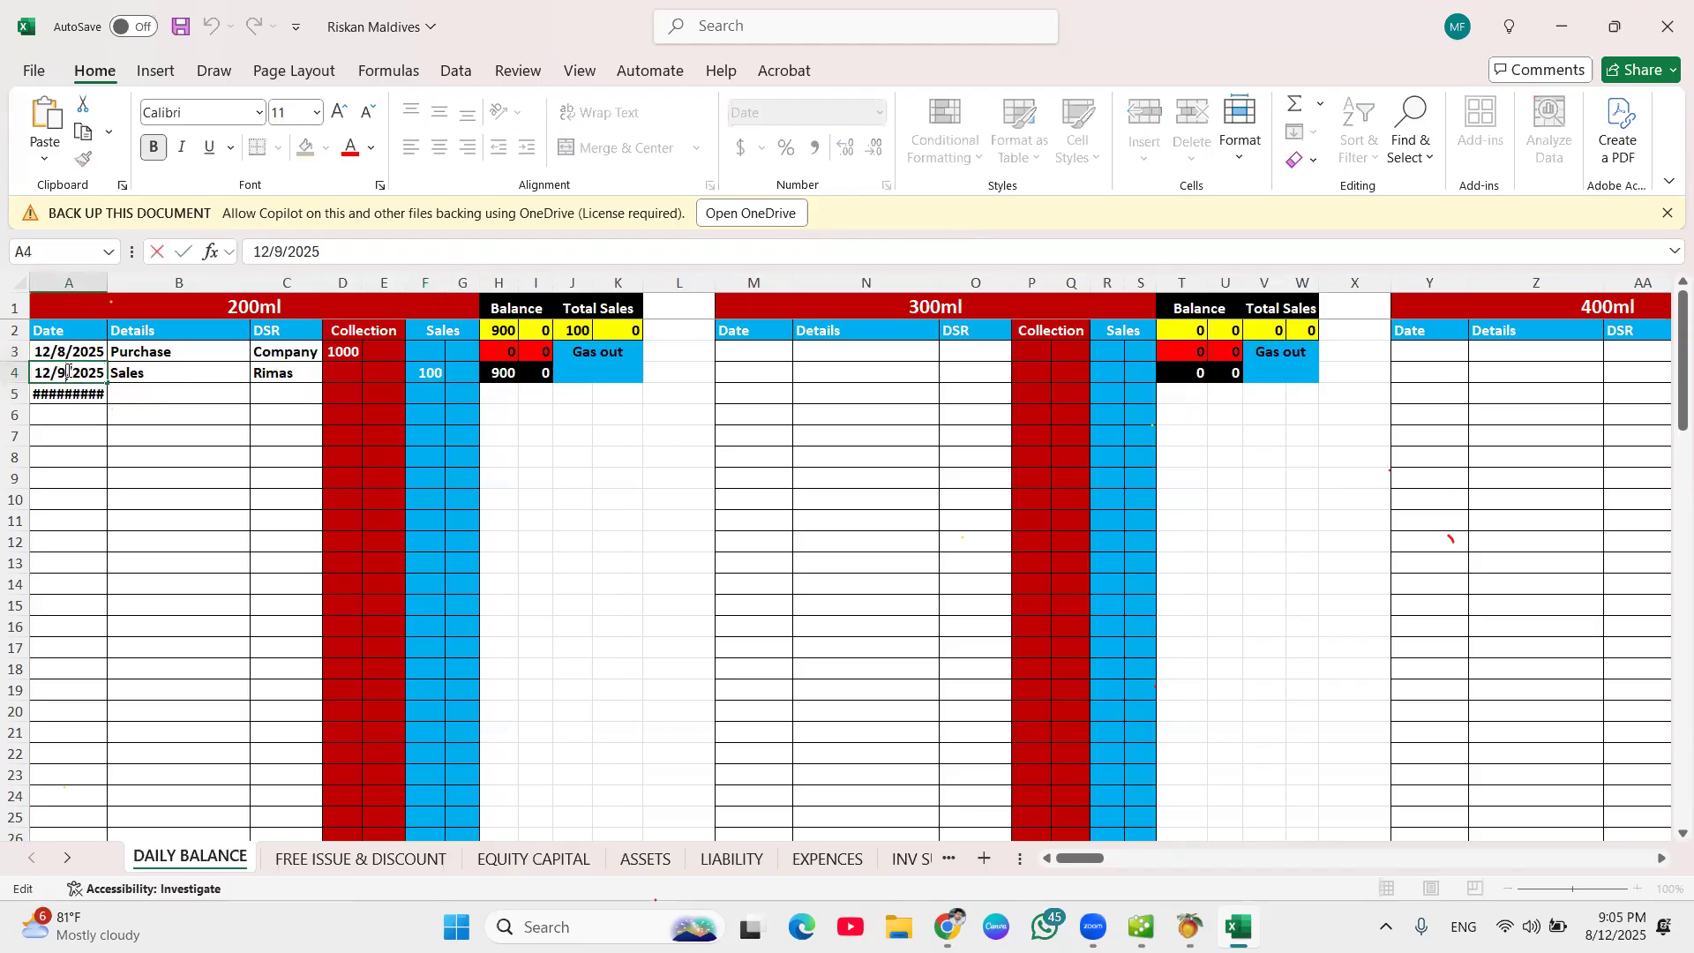
{"action": "key", "text": "BackSpace"}
{"action": "type", "text": "8"}
{"action": "key", "text": "Return"}
{"action": "left_click", "coordinate": [292, 251]}
{"action": "key", "text": "BackSpace"}
{"action": "key", "text": "BackSpace"}
{"action": "type", "text": "8/2025"}
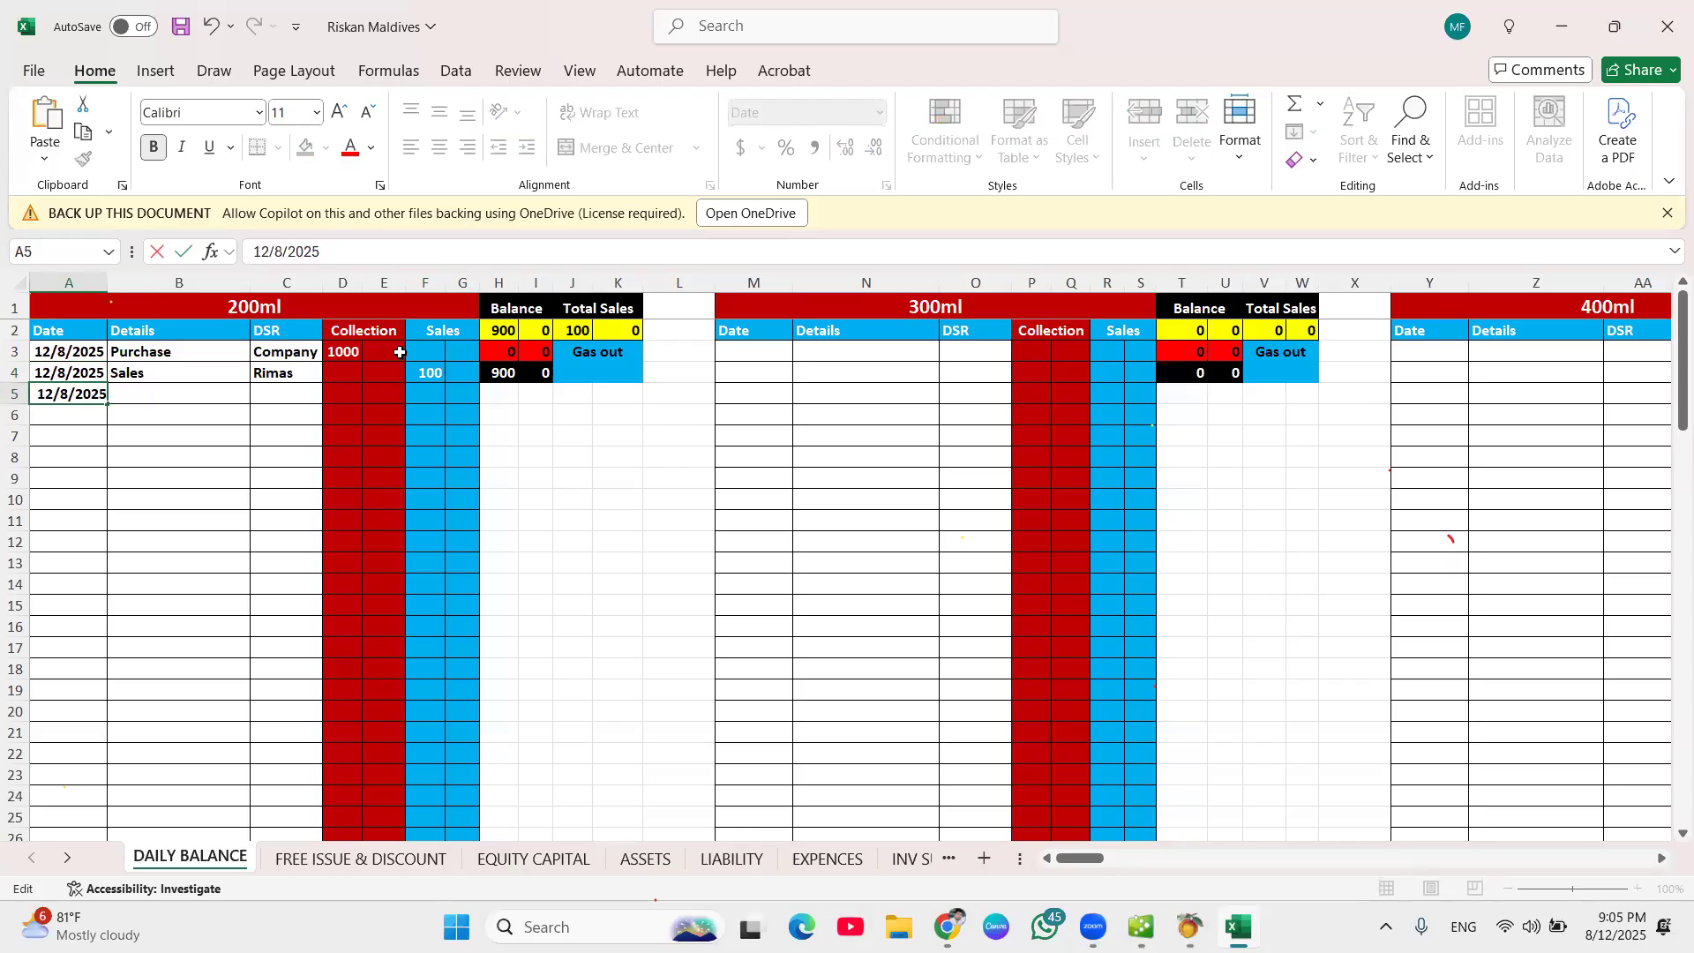
{"action": "left_click", "coordinate": [165, 399]}
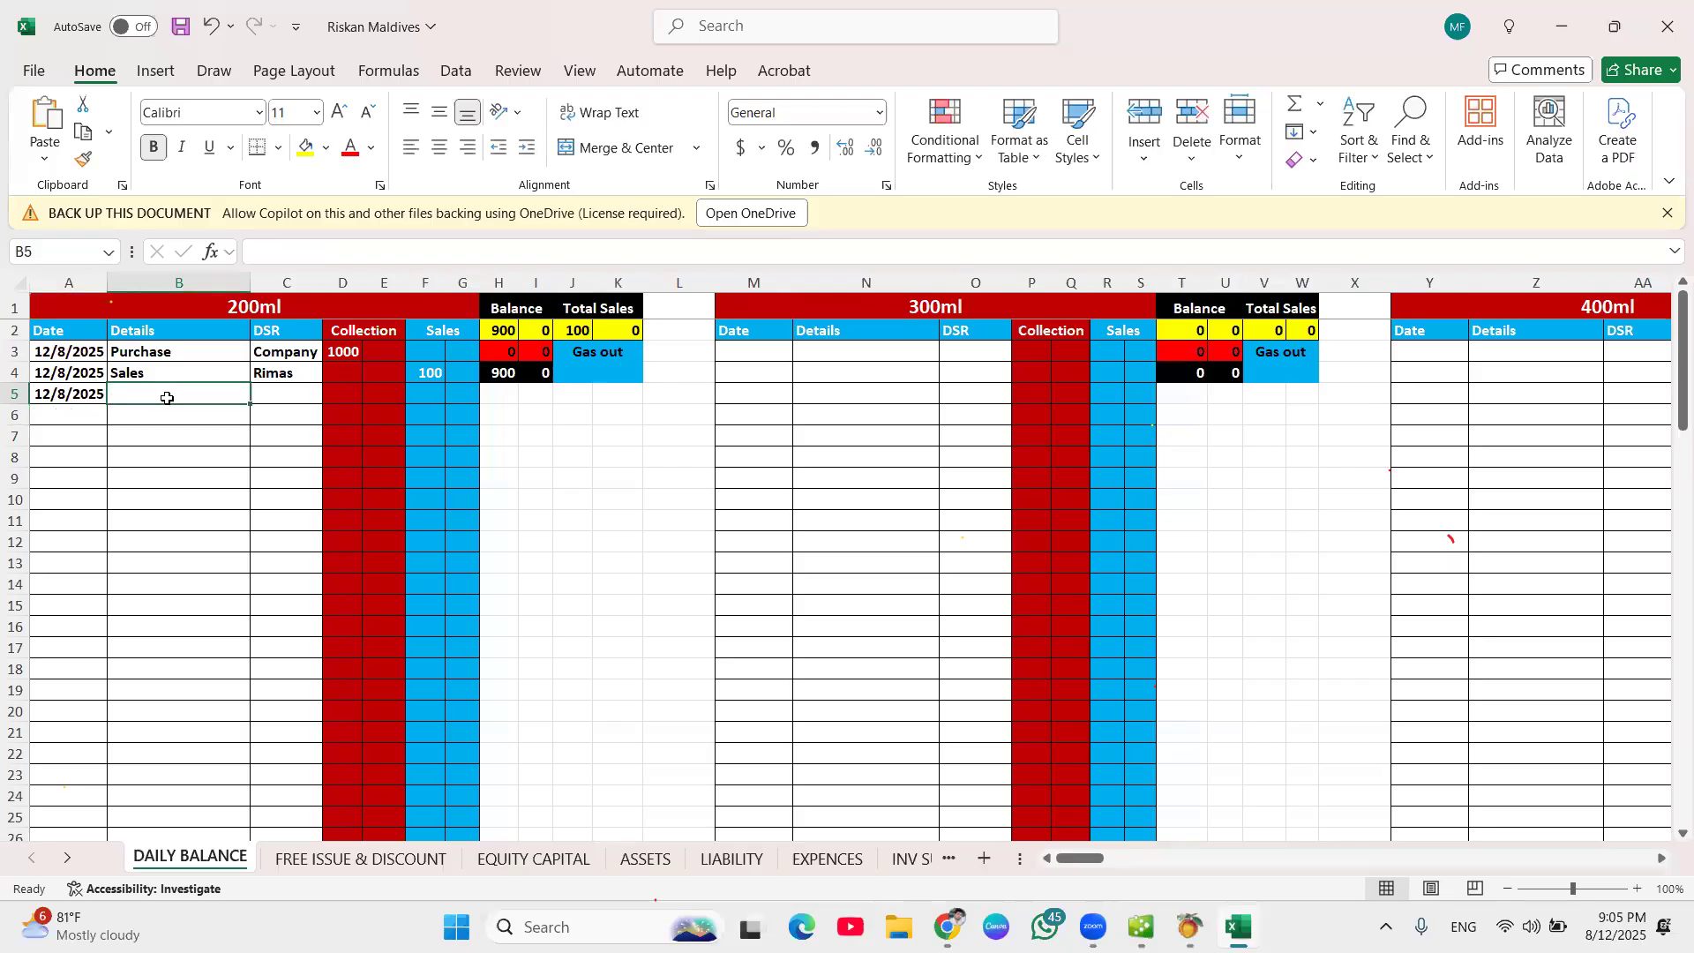
Fill row 5 with Sales, a salesperson, 124 in Sales and 12 beside it, then scroll to the totals.
{"action": "type", "text": "sales"}
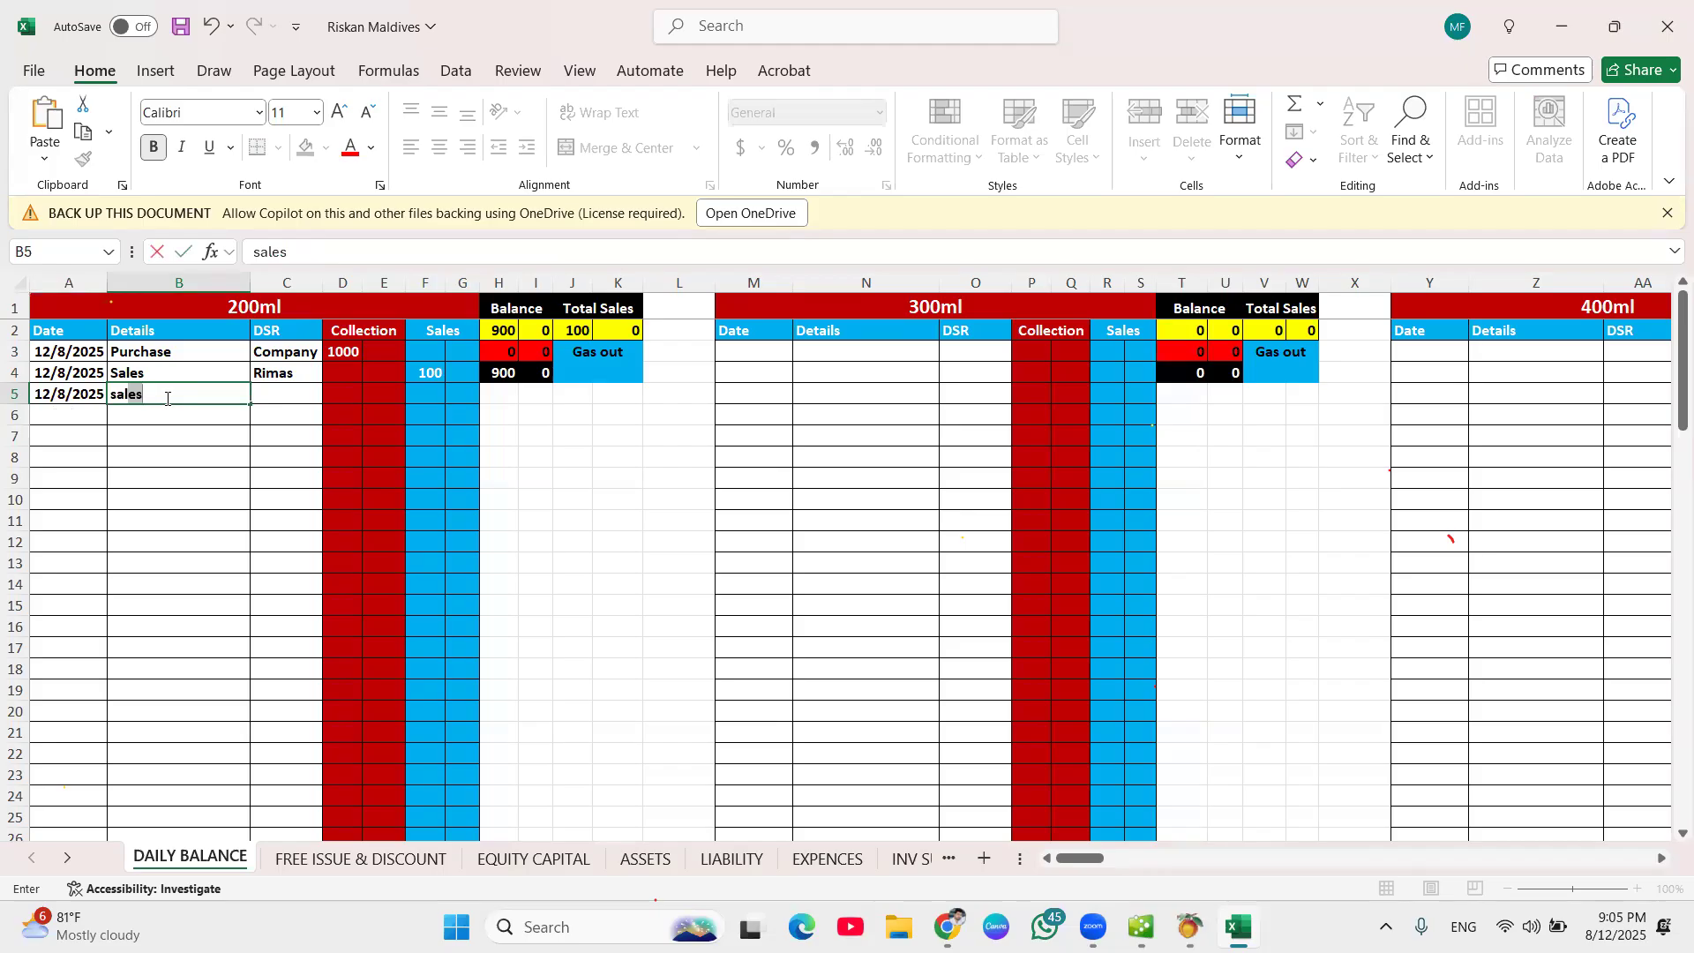
{"action": "key", "text": "Tab"}
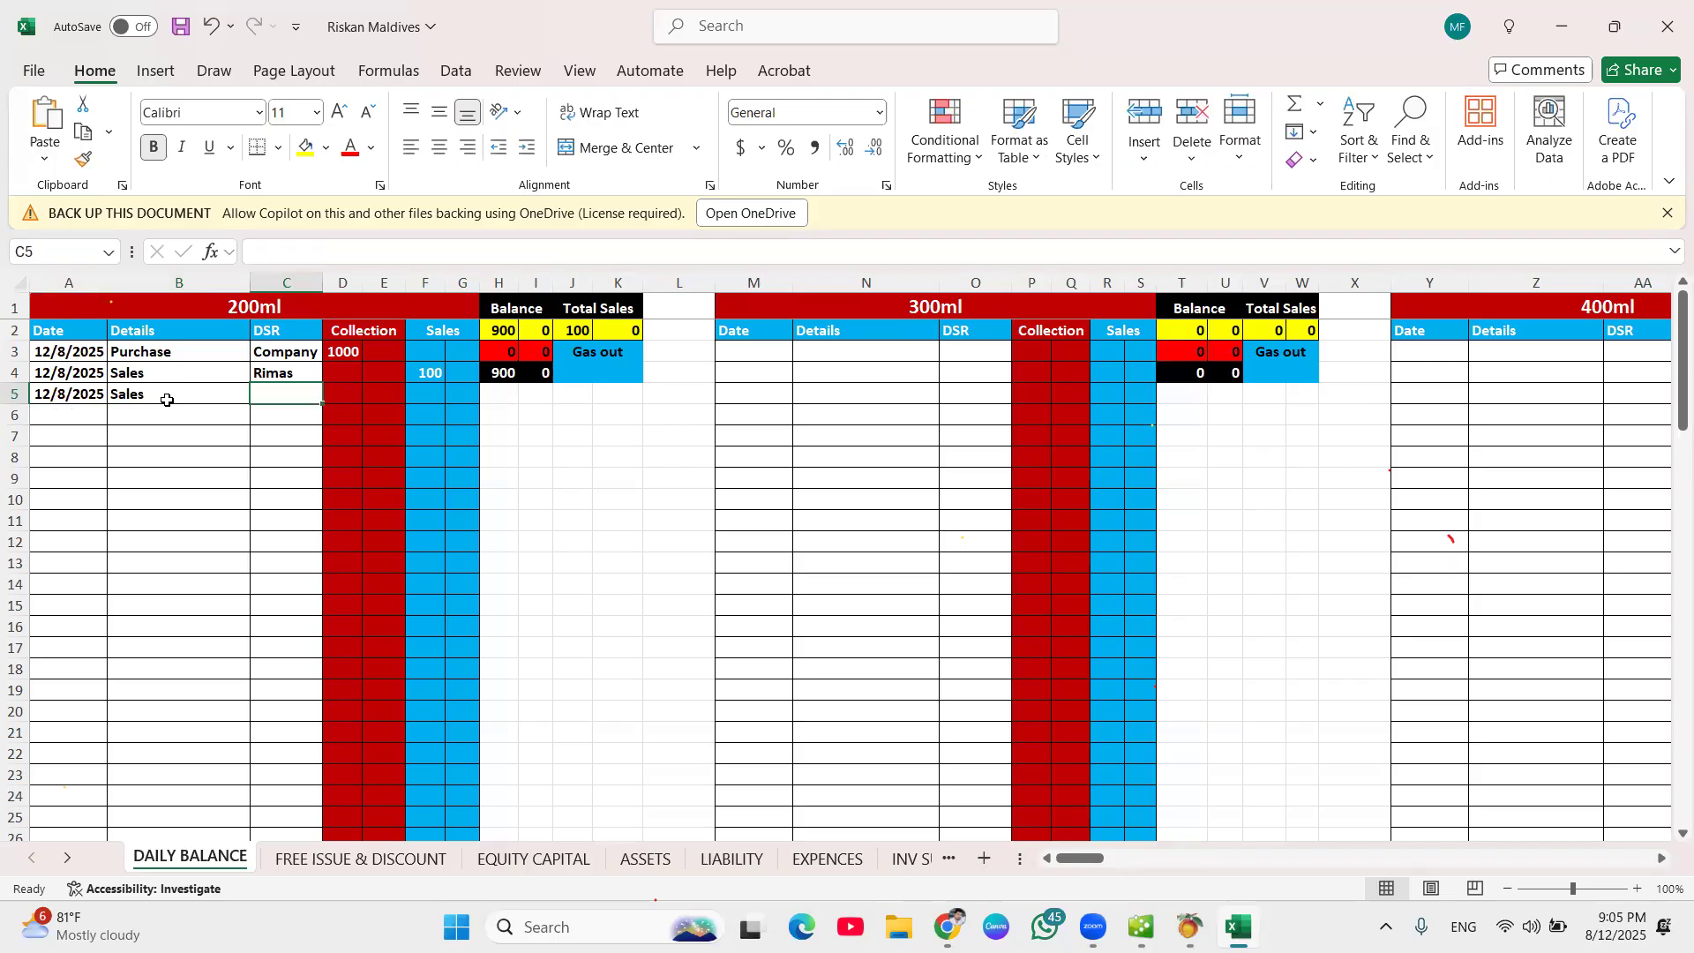
{"action": "type", "text": "arul"}
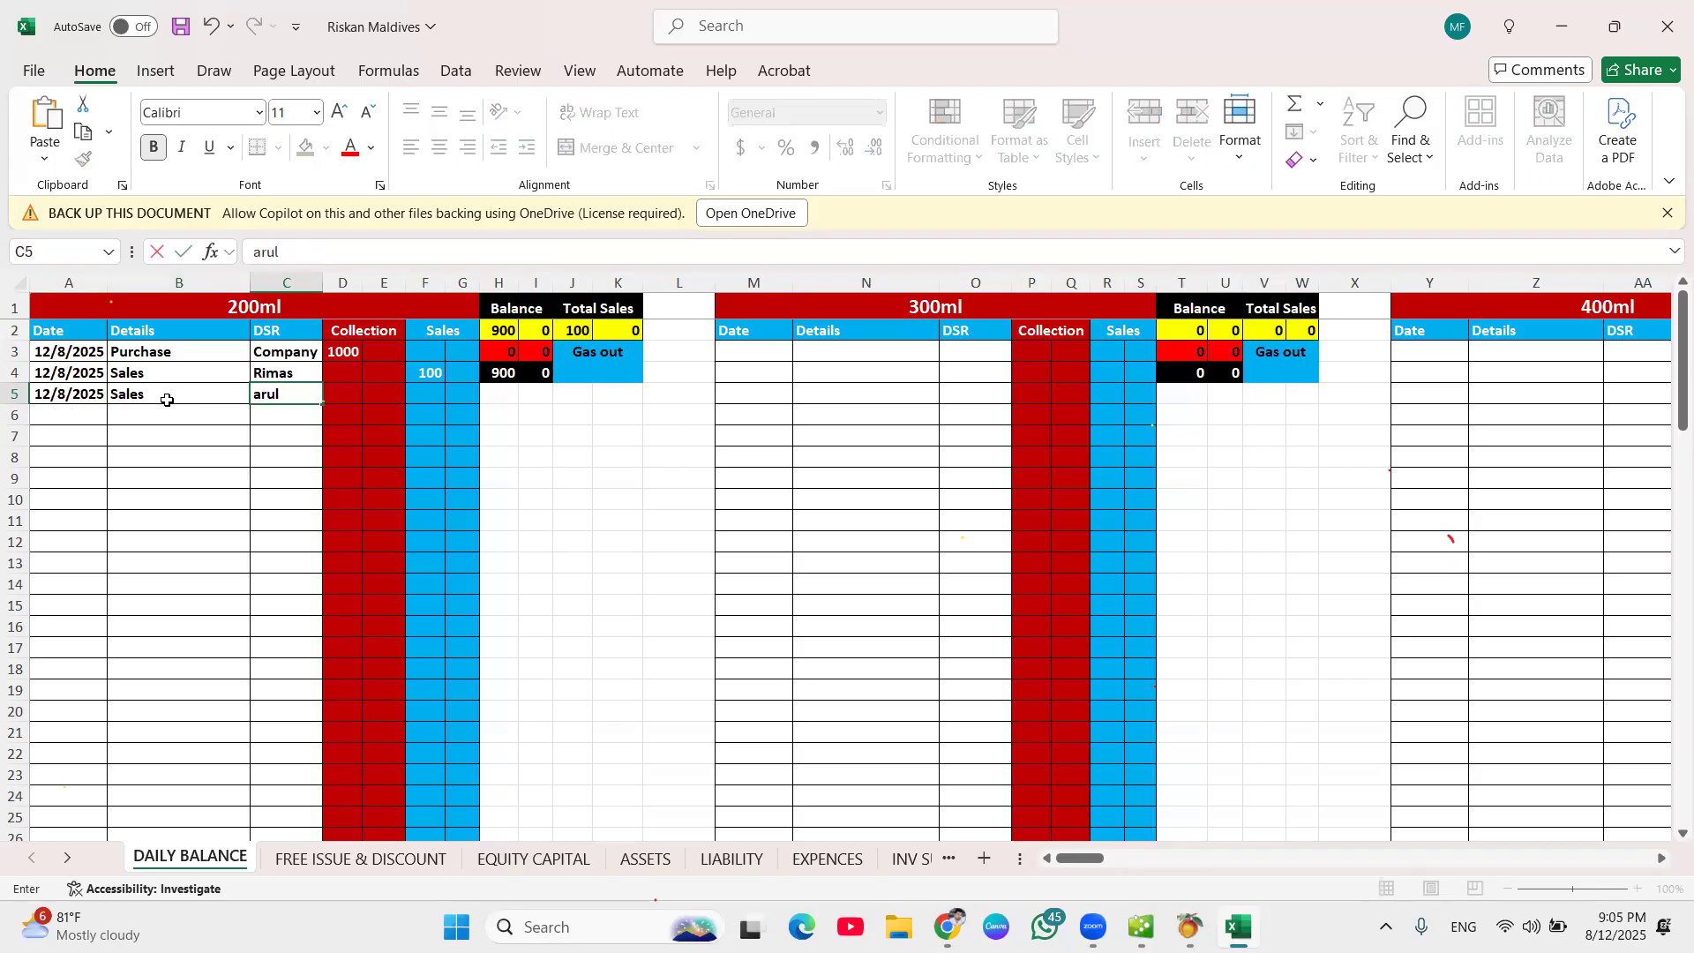
{"action": "key", "text": "Tab"}
{"action": "key", "text": "Tab"}
{"action": "key", "text": "Tab"}
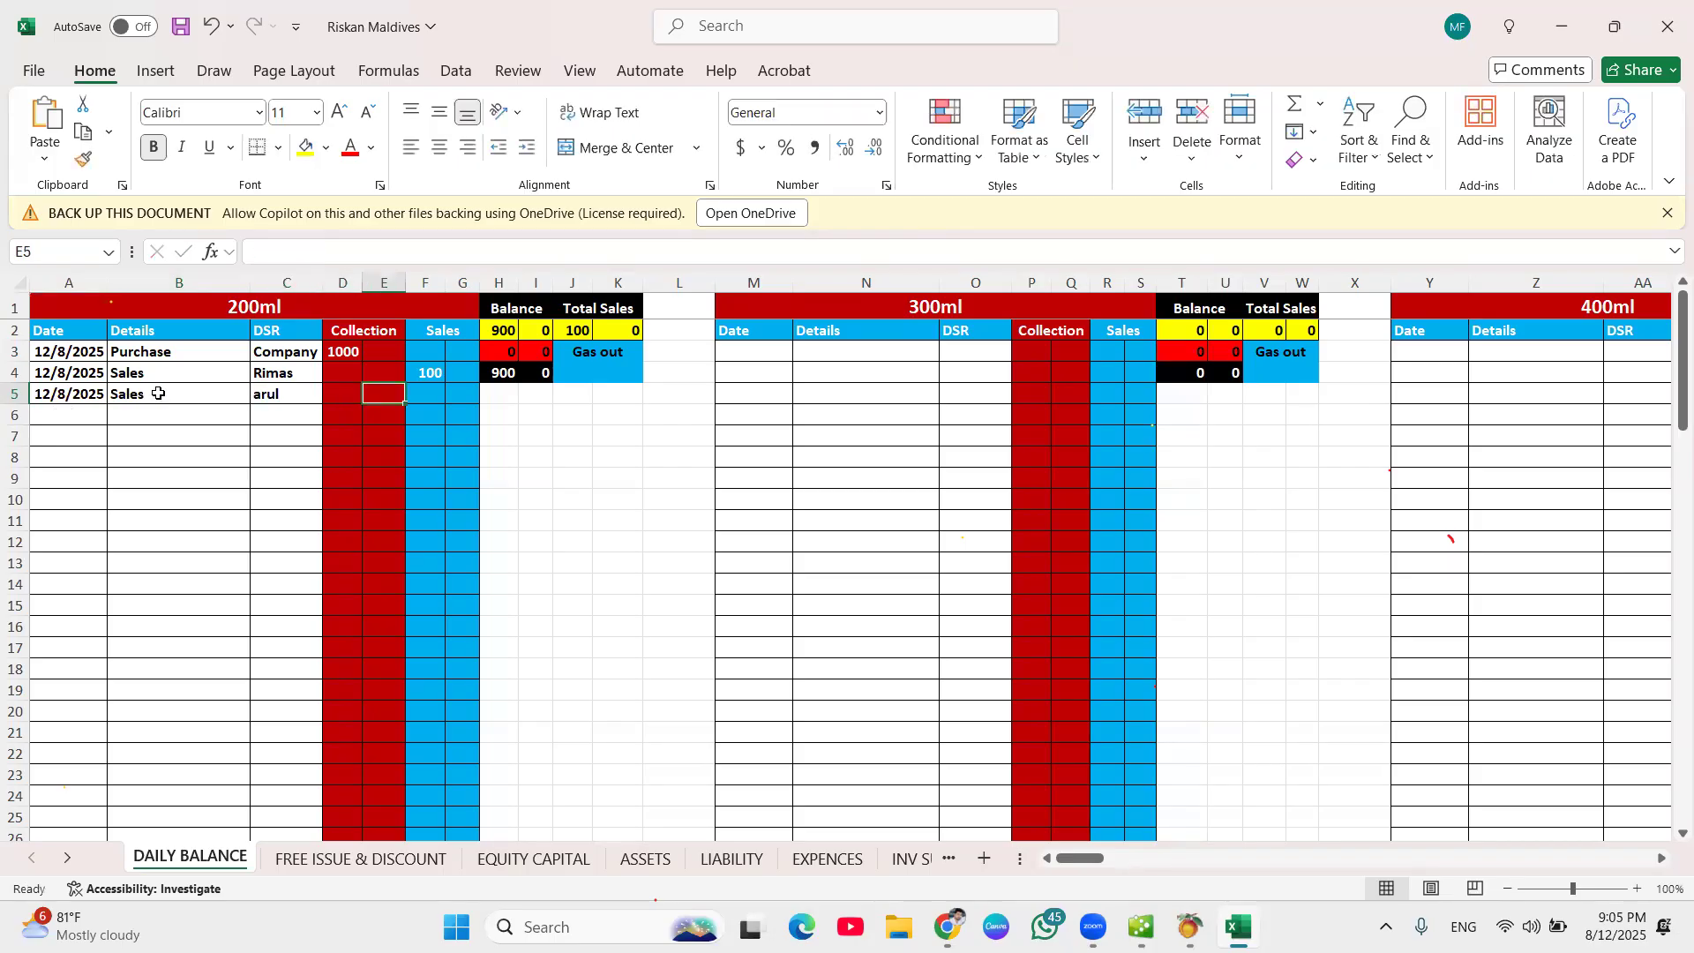
{"action": "type", "text": "124"}
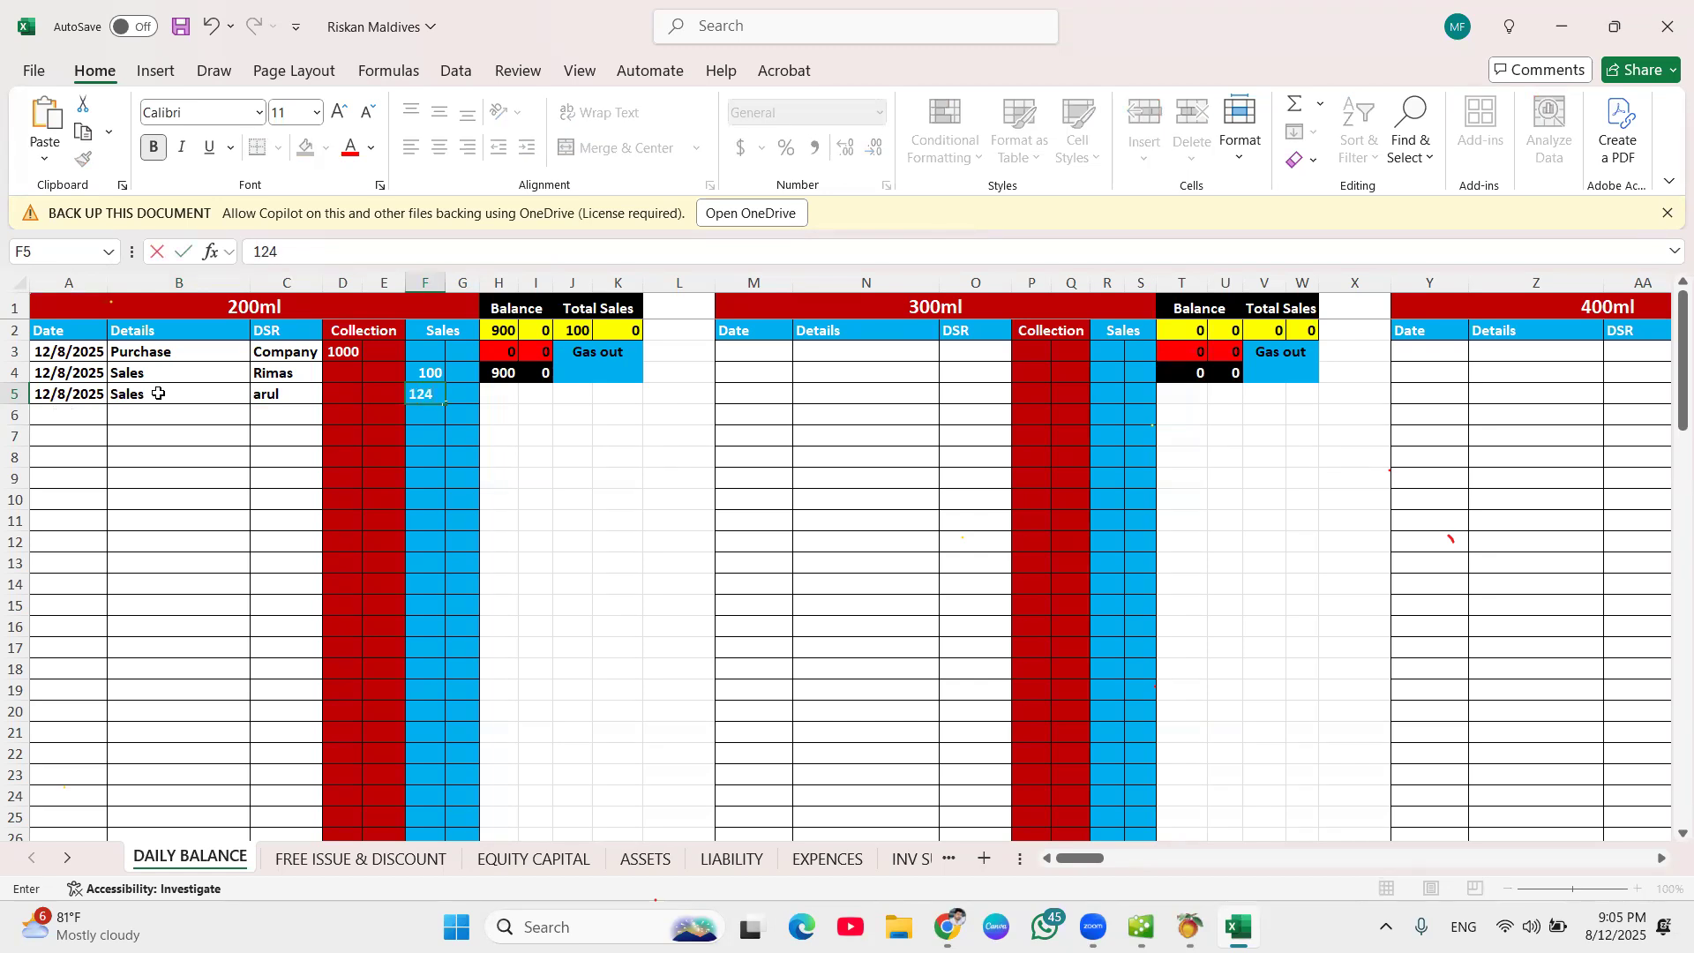
{"action": "key", "text": "Tab"}
{"action": "type", "text": "1"}
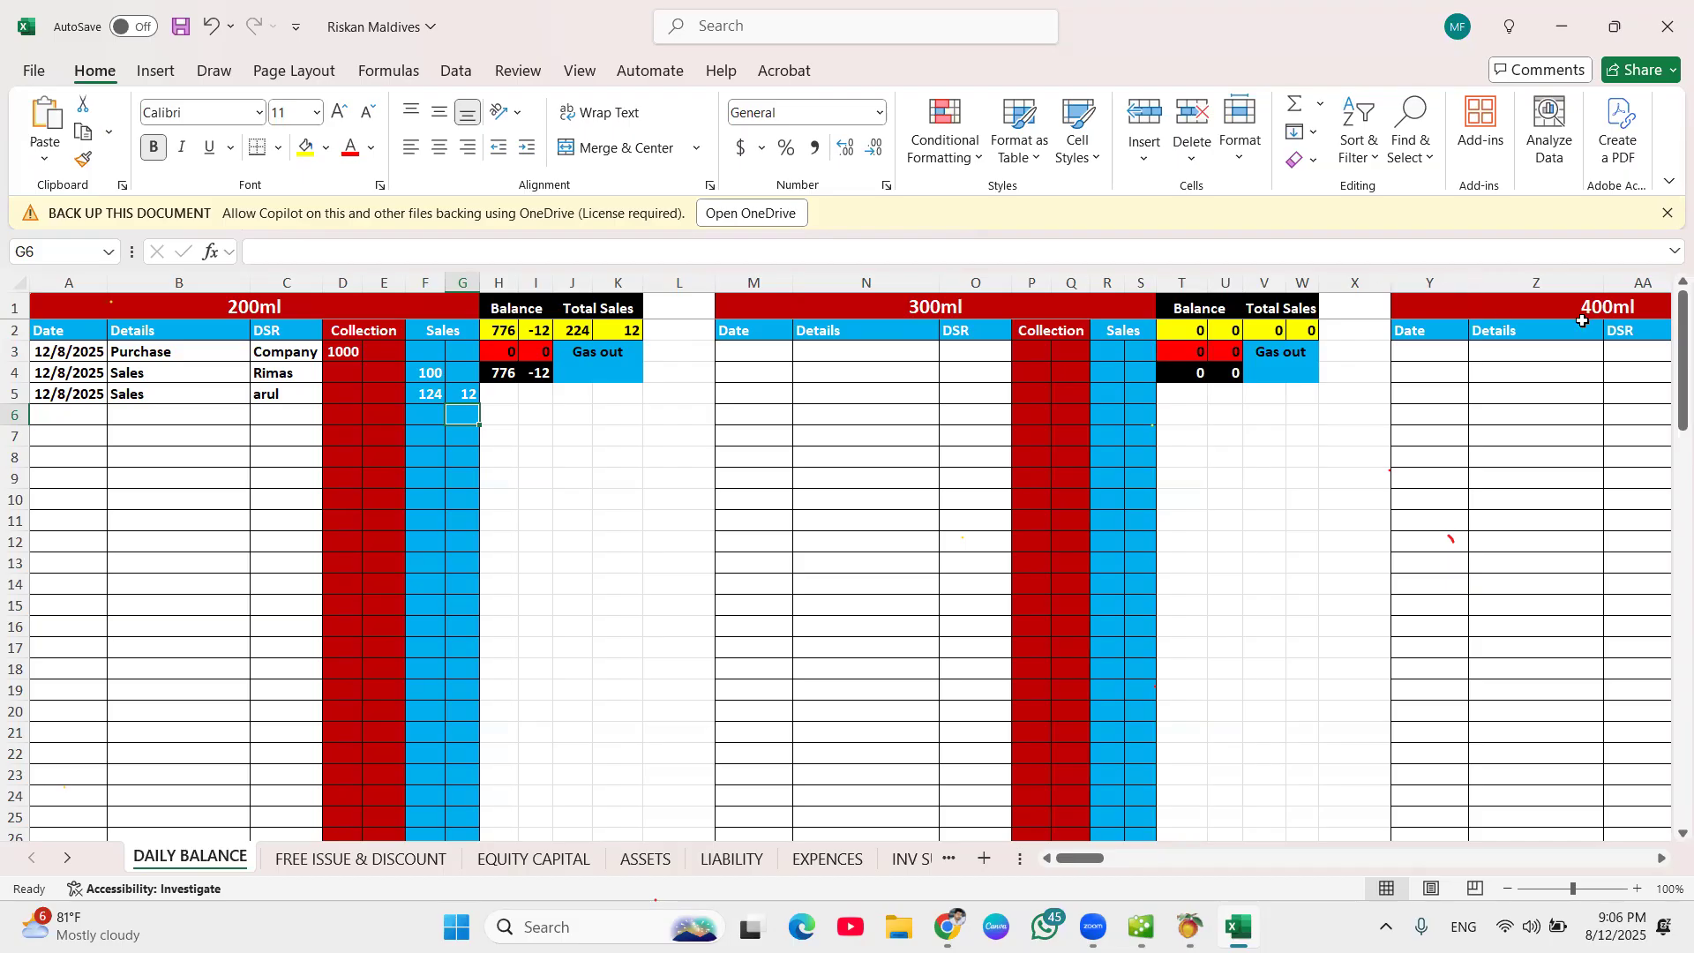
{"action": "left_click_drag", "start_coordinate": [1668, 344], "coordinate": [1668, 766]}
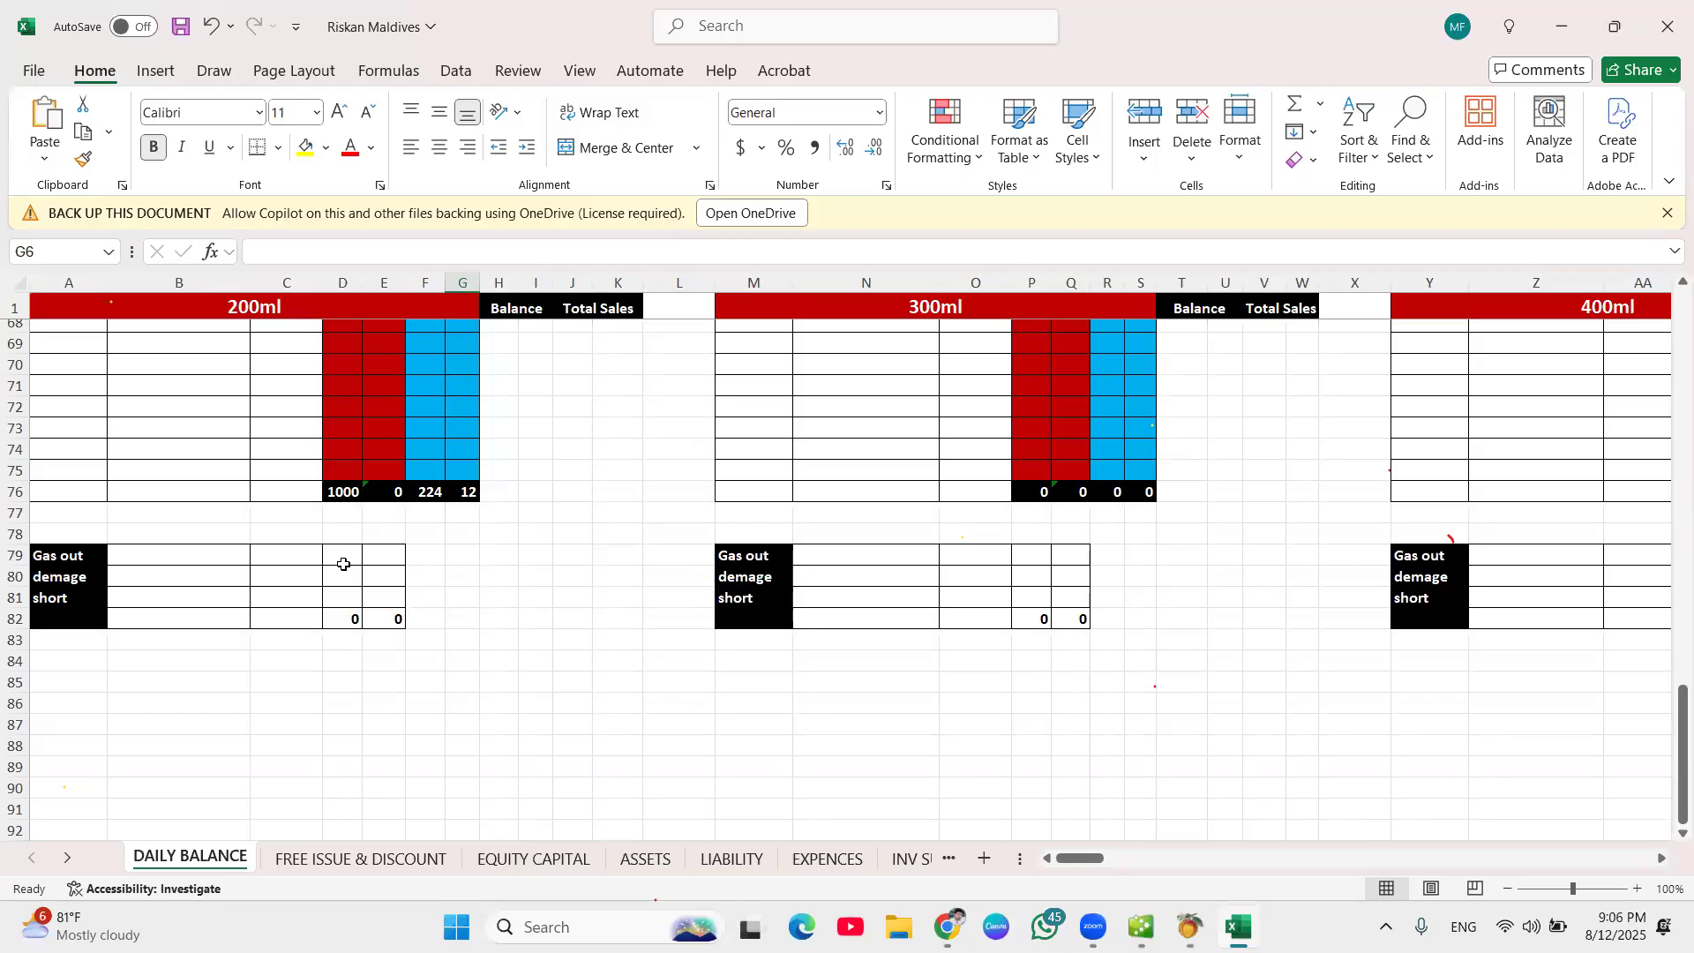
Enter 200ml damaged 10 in E80, gas out 10 in E79 and short 20 in E81.
{"action": "key", "text": "Right"}
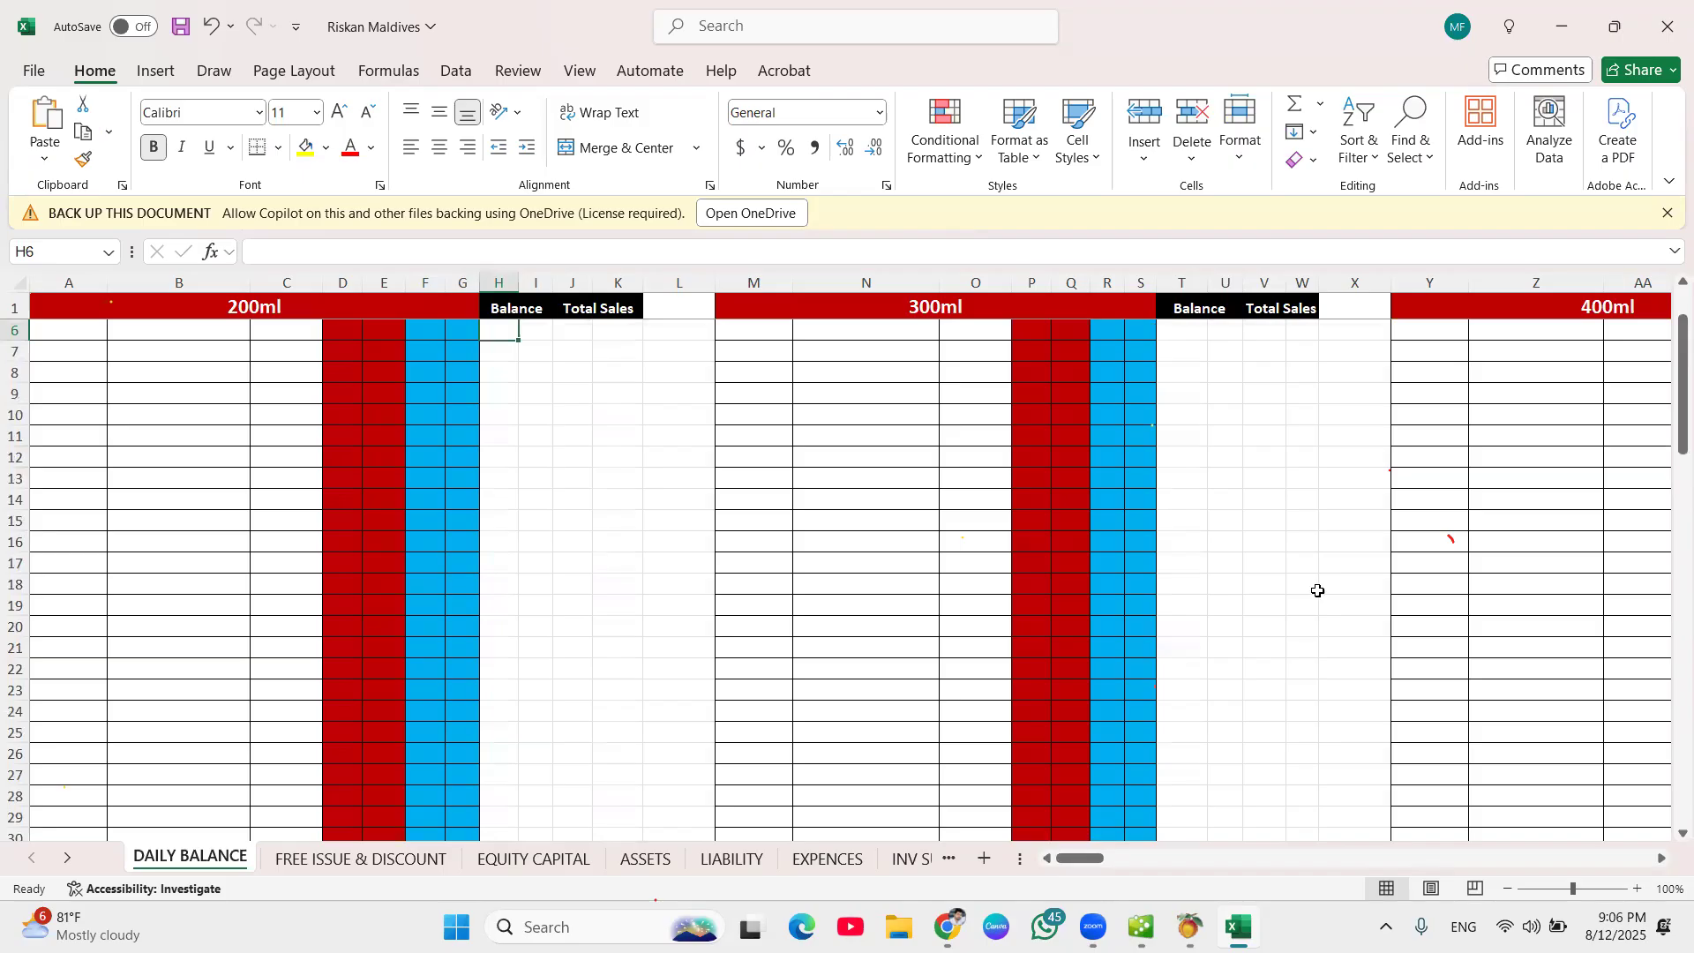
{"action": "scroll", "coordinate": [1279, 500], "scroll_direction": "down", "scroll_amount": 19}
{"action": "scroll", "coordinate": [936, 540], "scroll_direction": "down", "scroll_amount": 5}
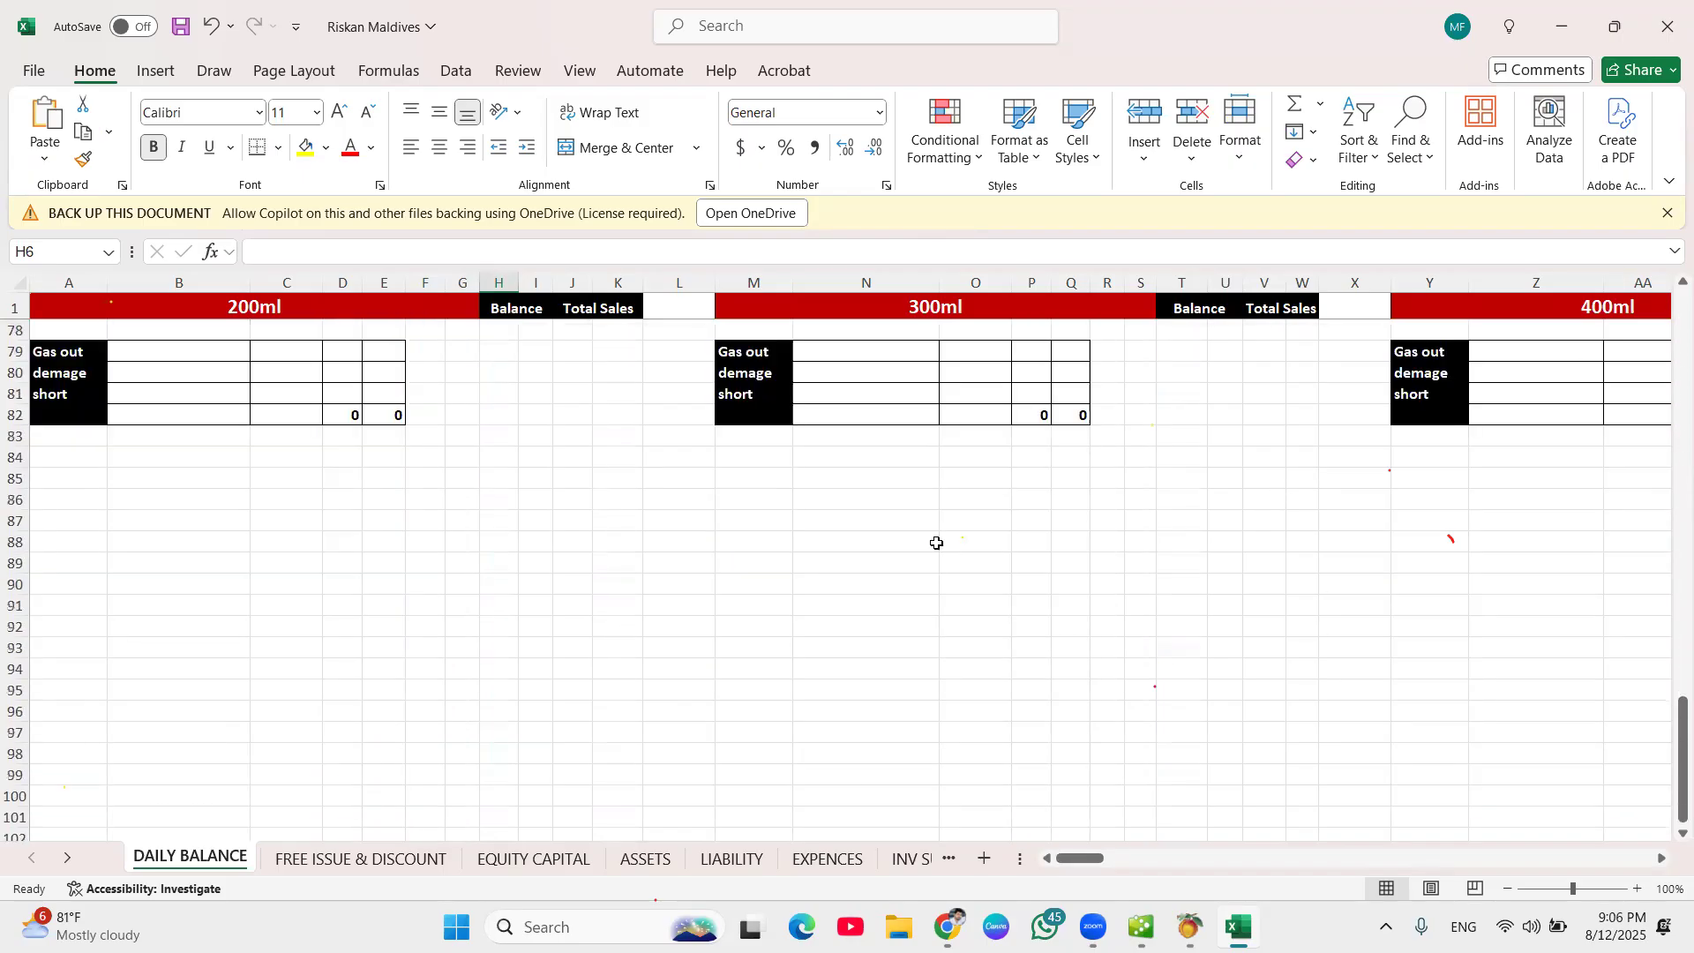
{"action": "scroll", "coordinate": [432, 506], "scroll_direction": "up", "scroll_amount": 3}
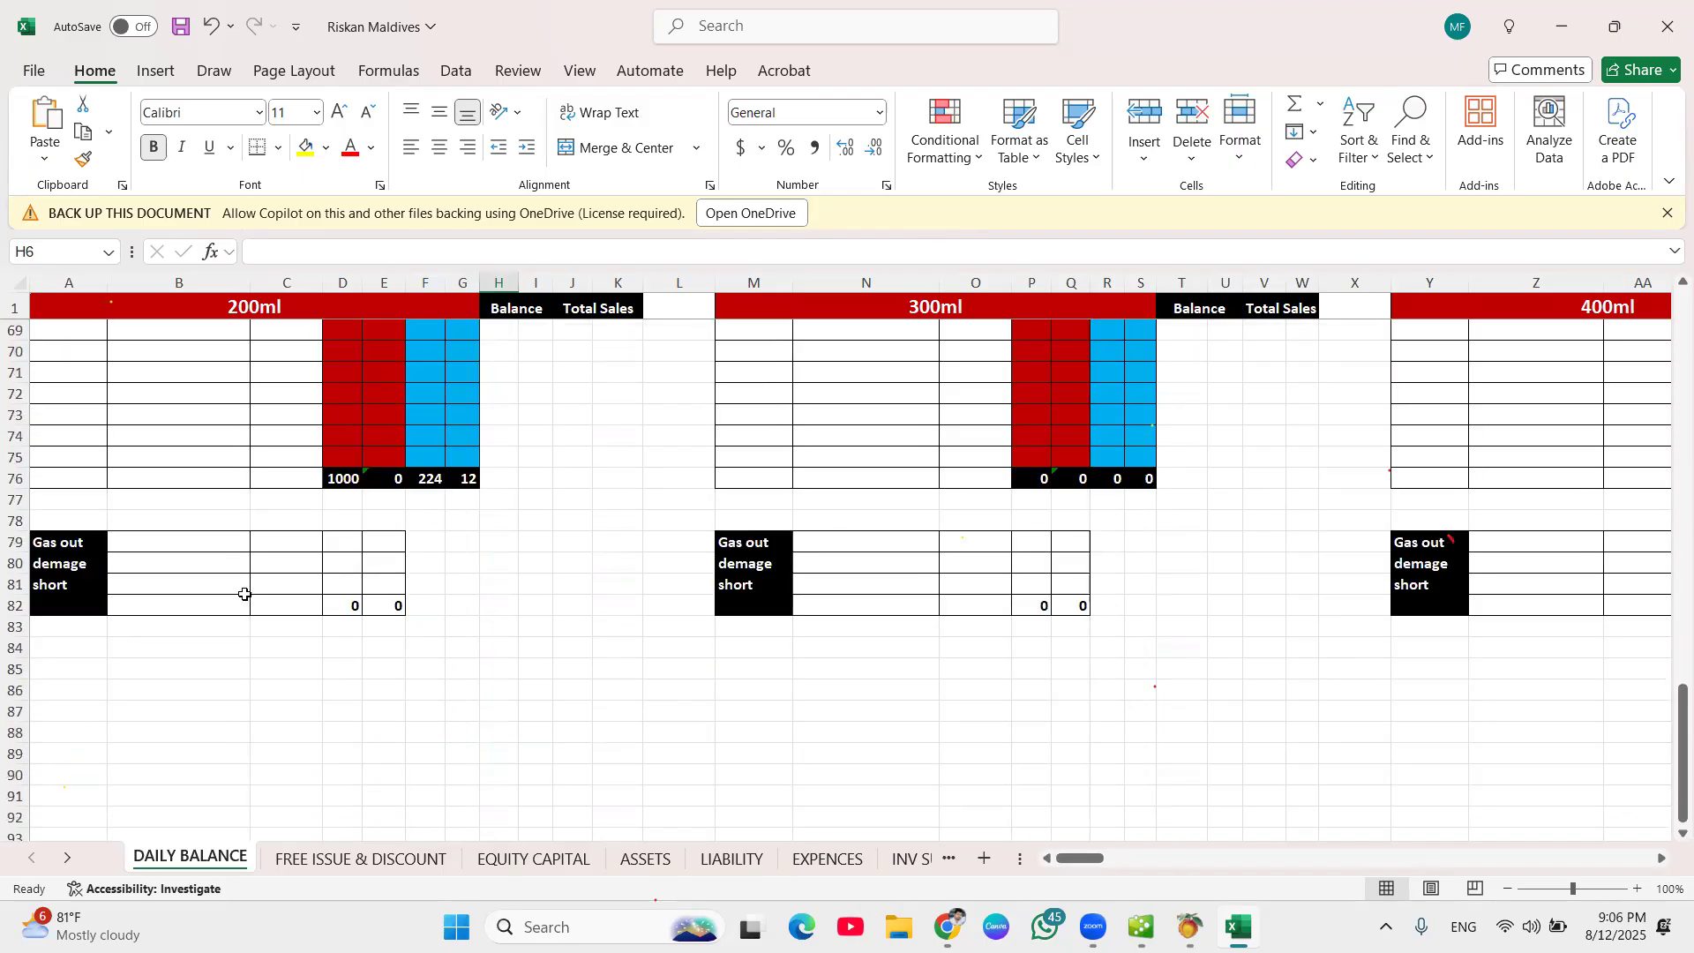
{"action": "left_click", "coordinate": [377, 566]}
{"action": "type", "text": "10"}
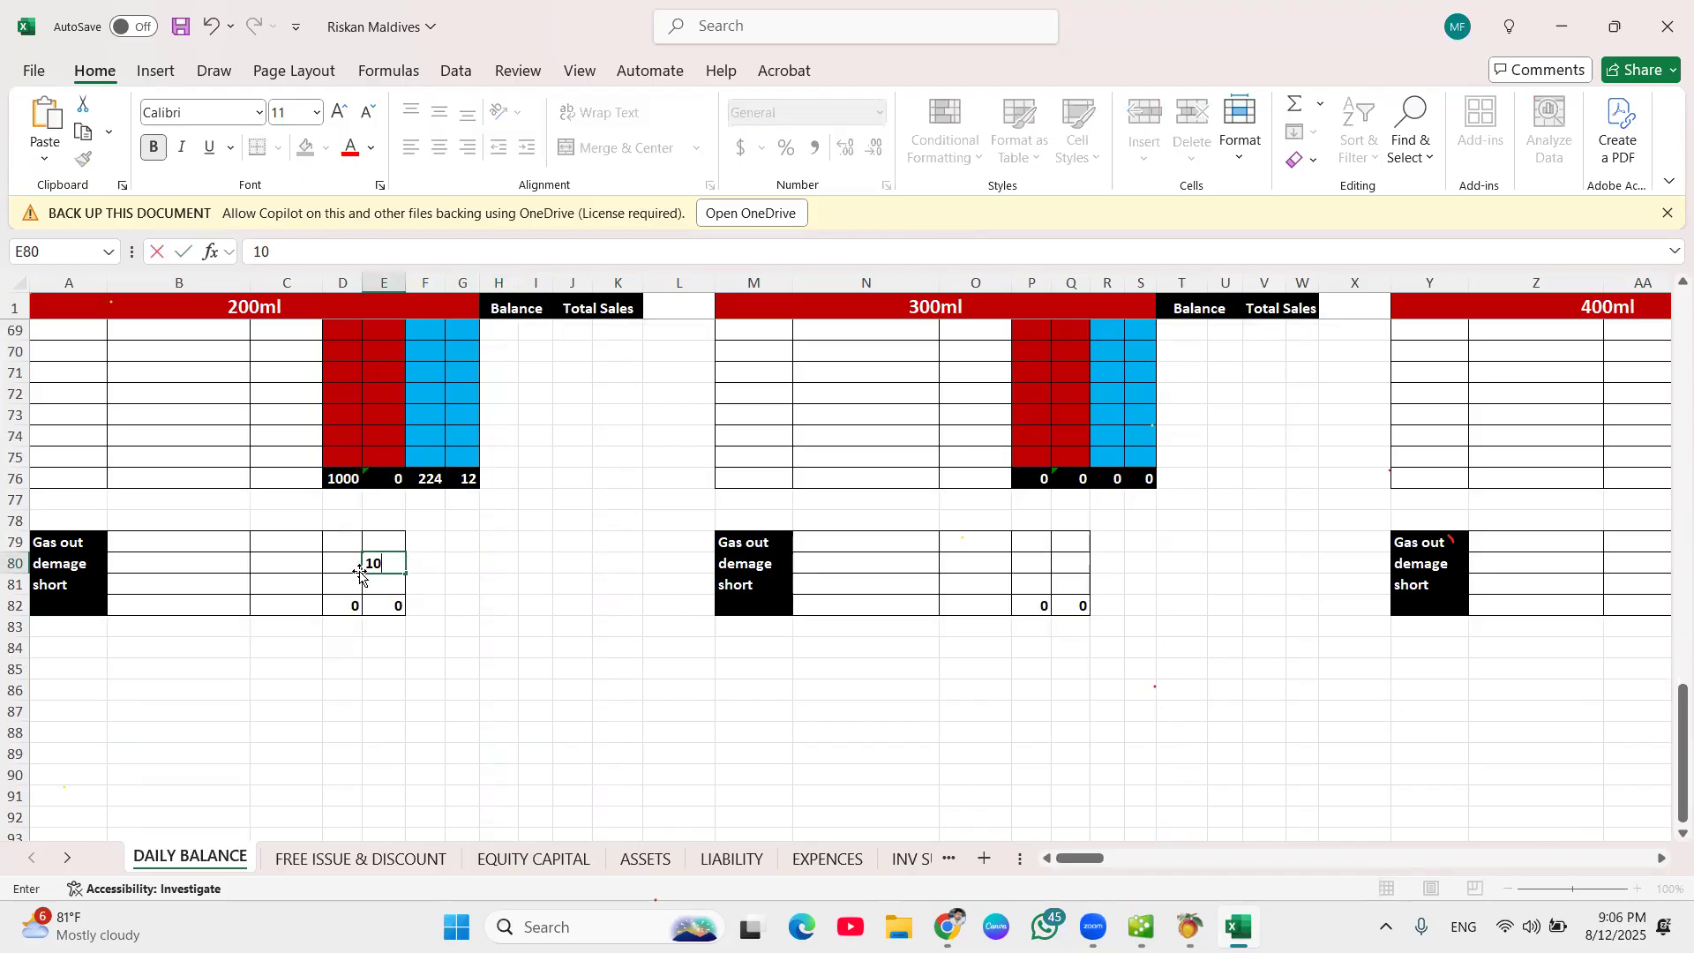
{"action": "left_click", "coordinate": [387, 540]}
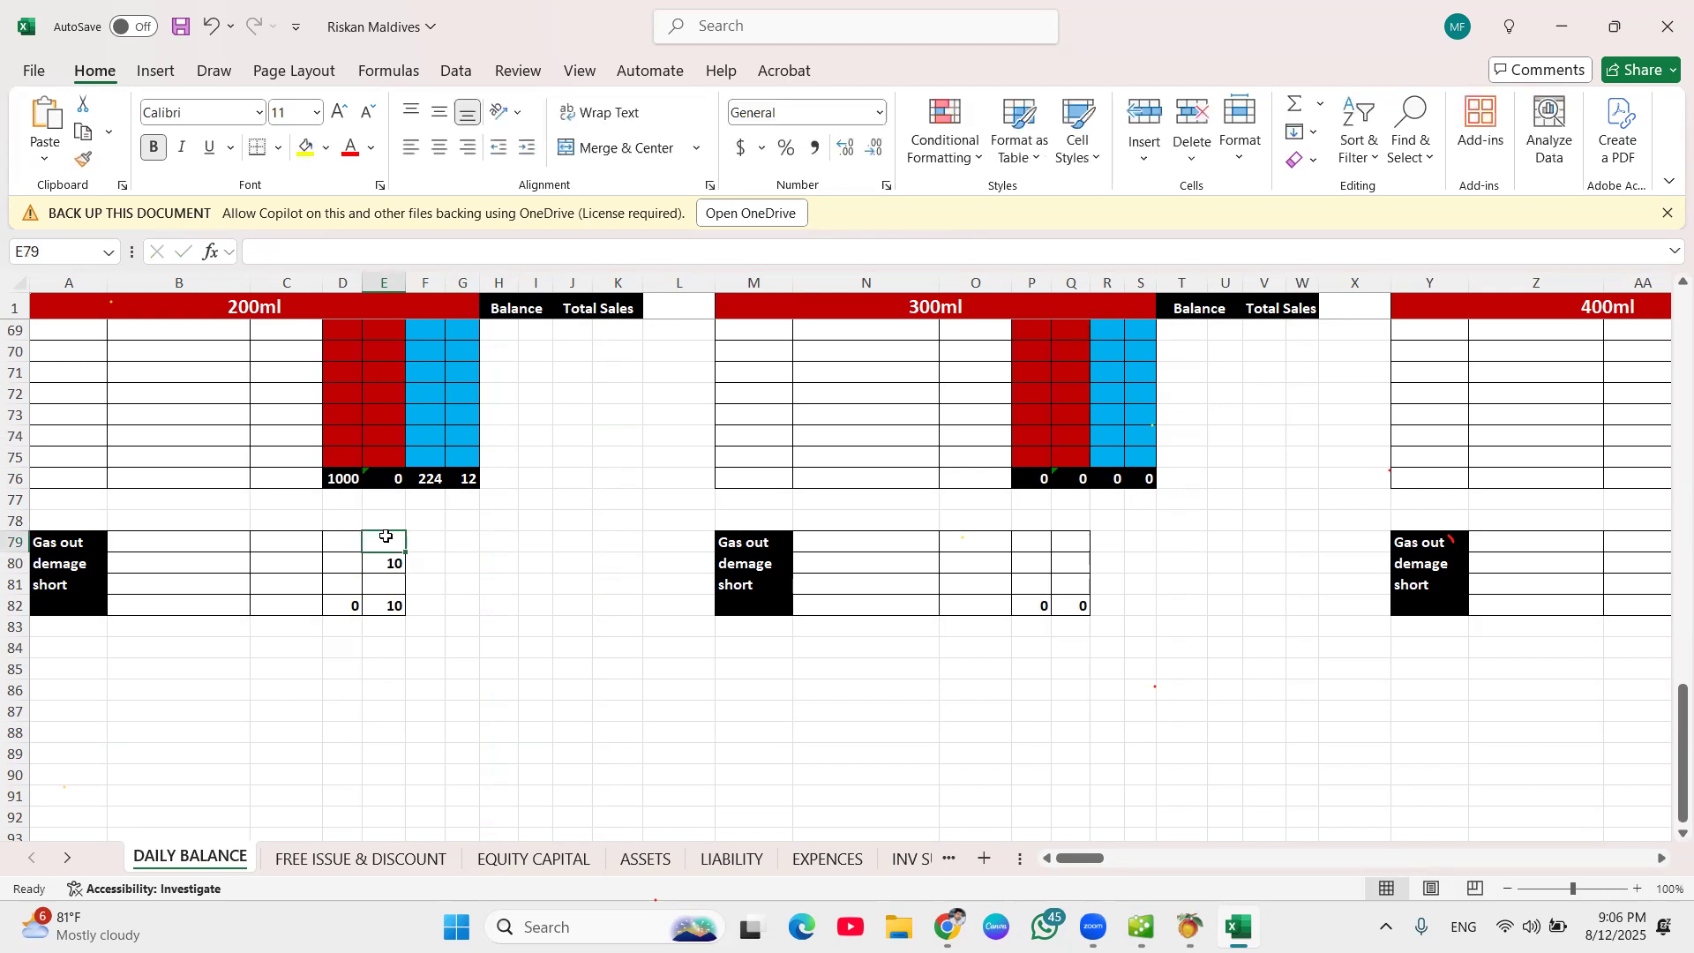
{"action": "type", "text": "10"}
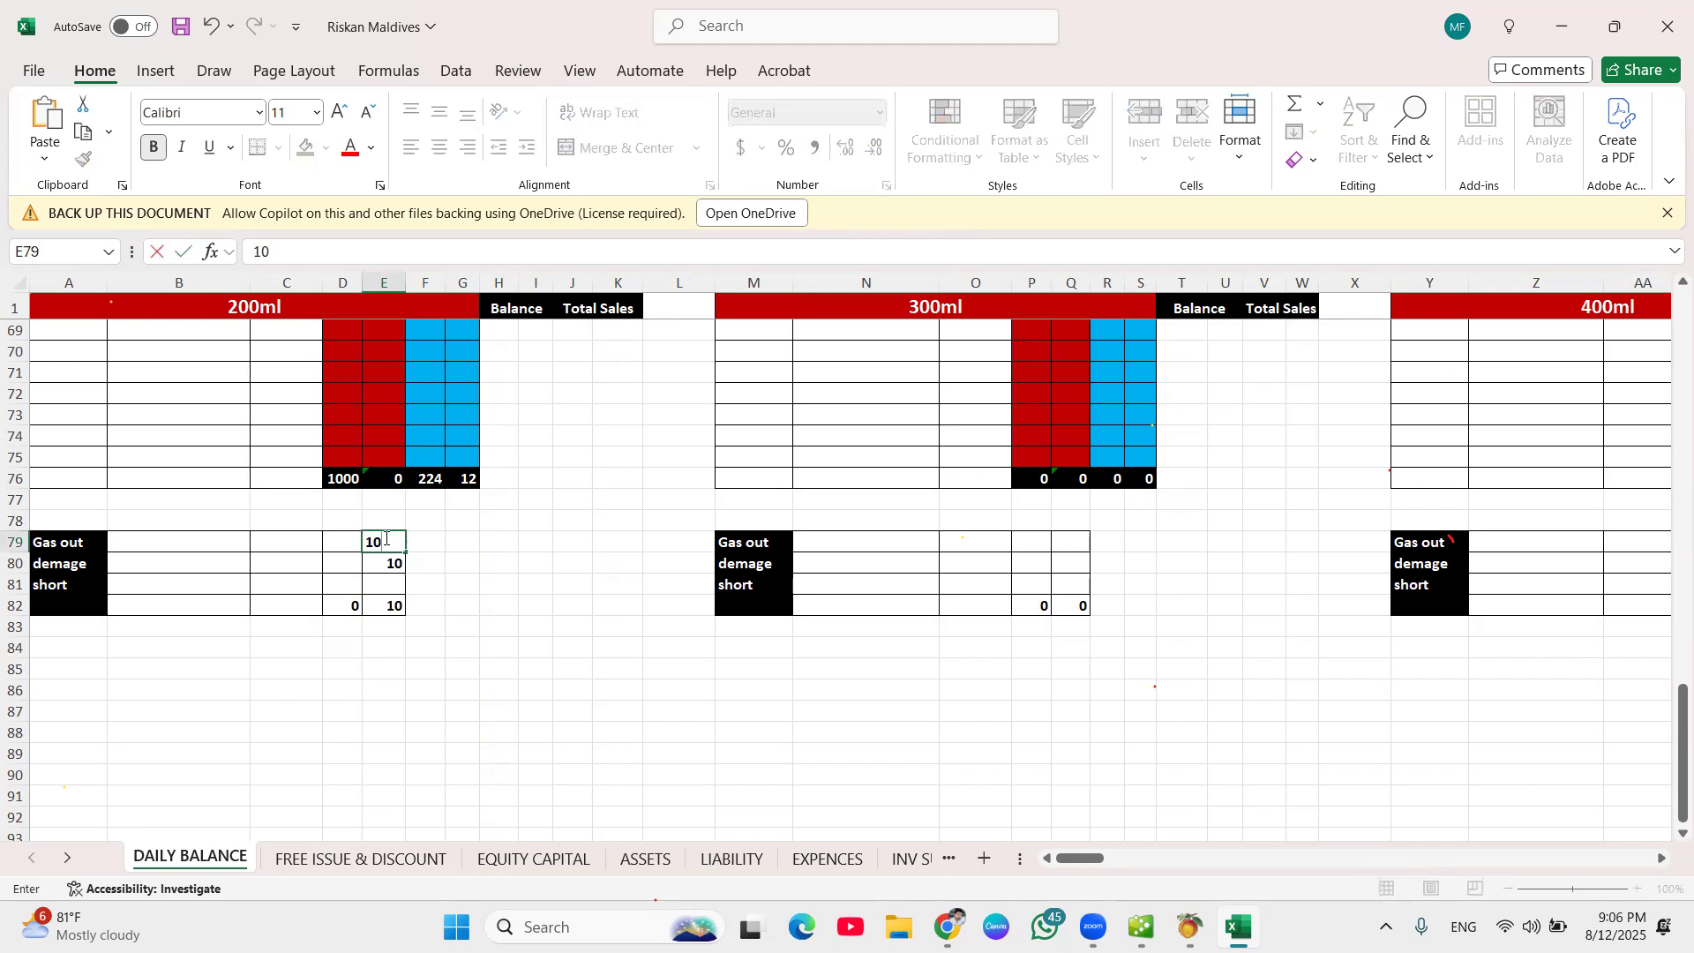
{"action": "left_click", "coordinate": [467, 621]}
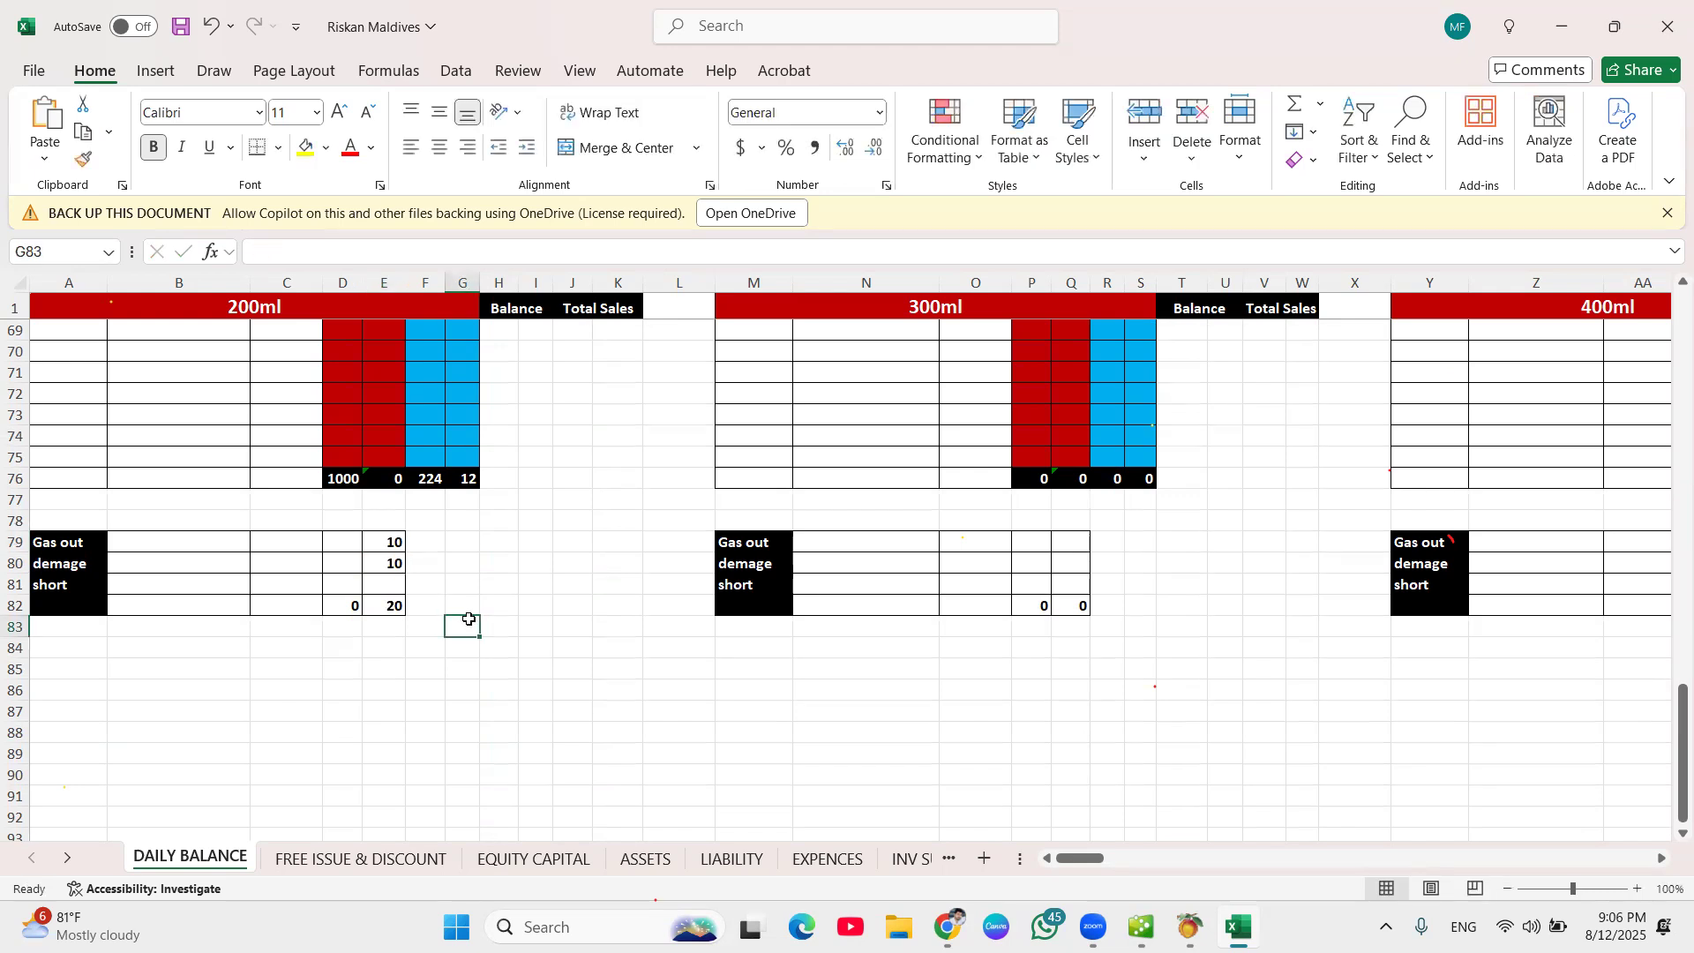
{"action": "left_click", "coordinate": [388, 584]}
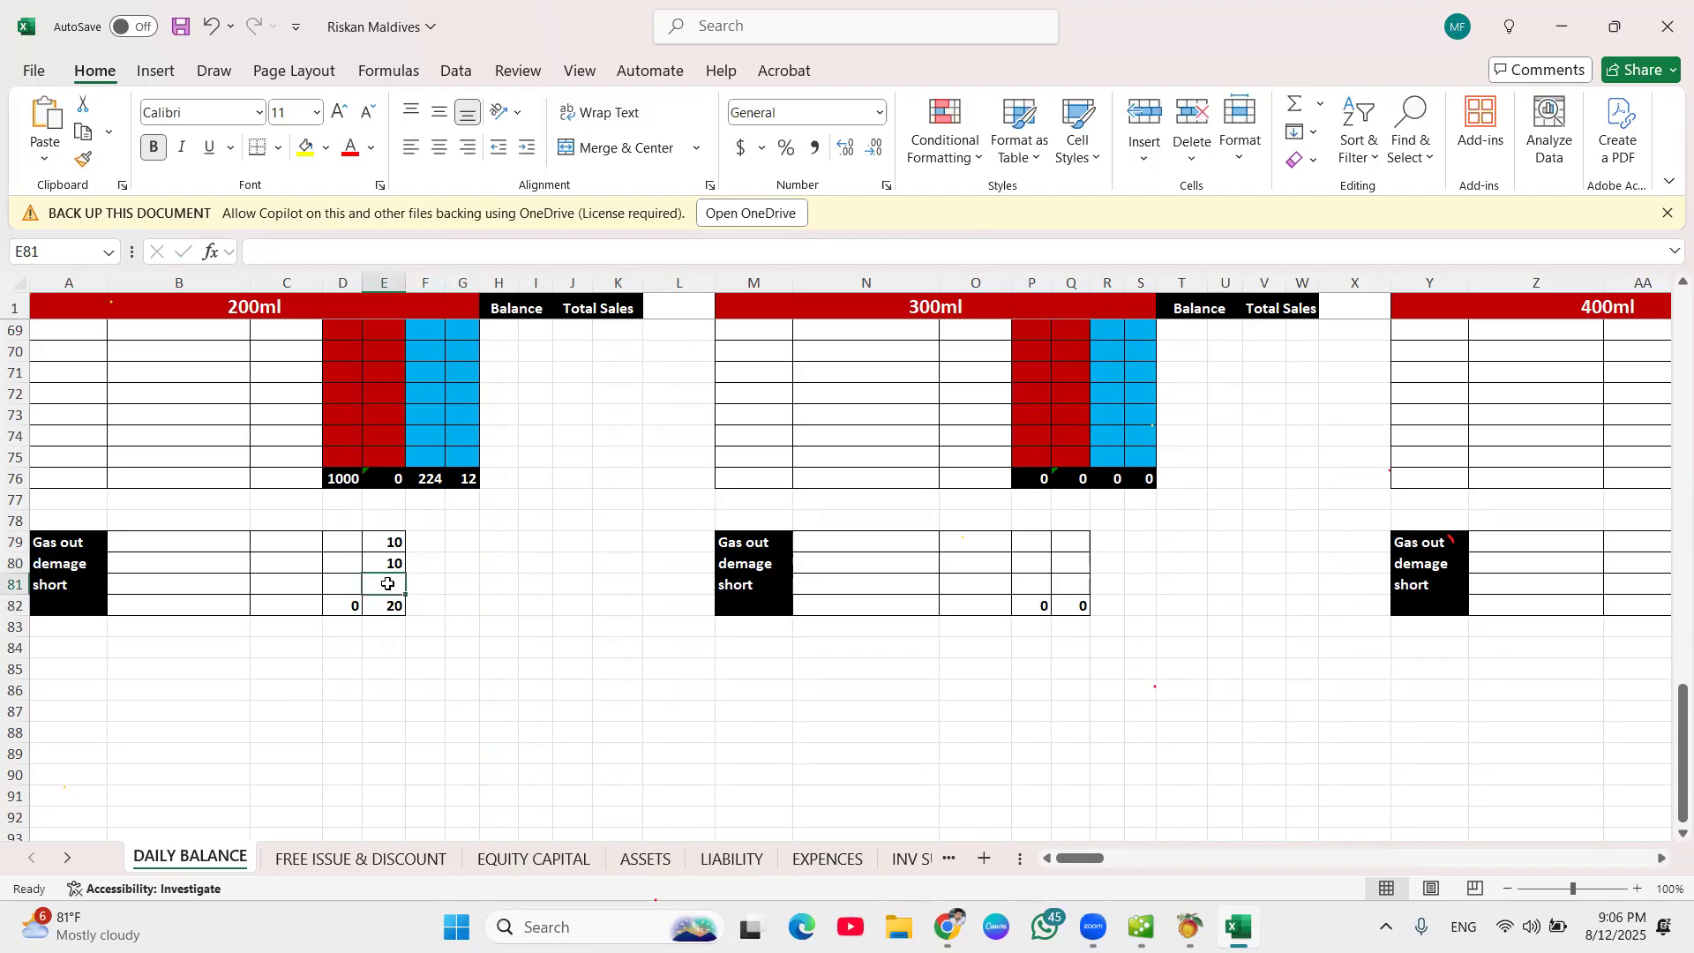
{"action": "type", "text": "2"}
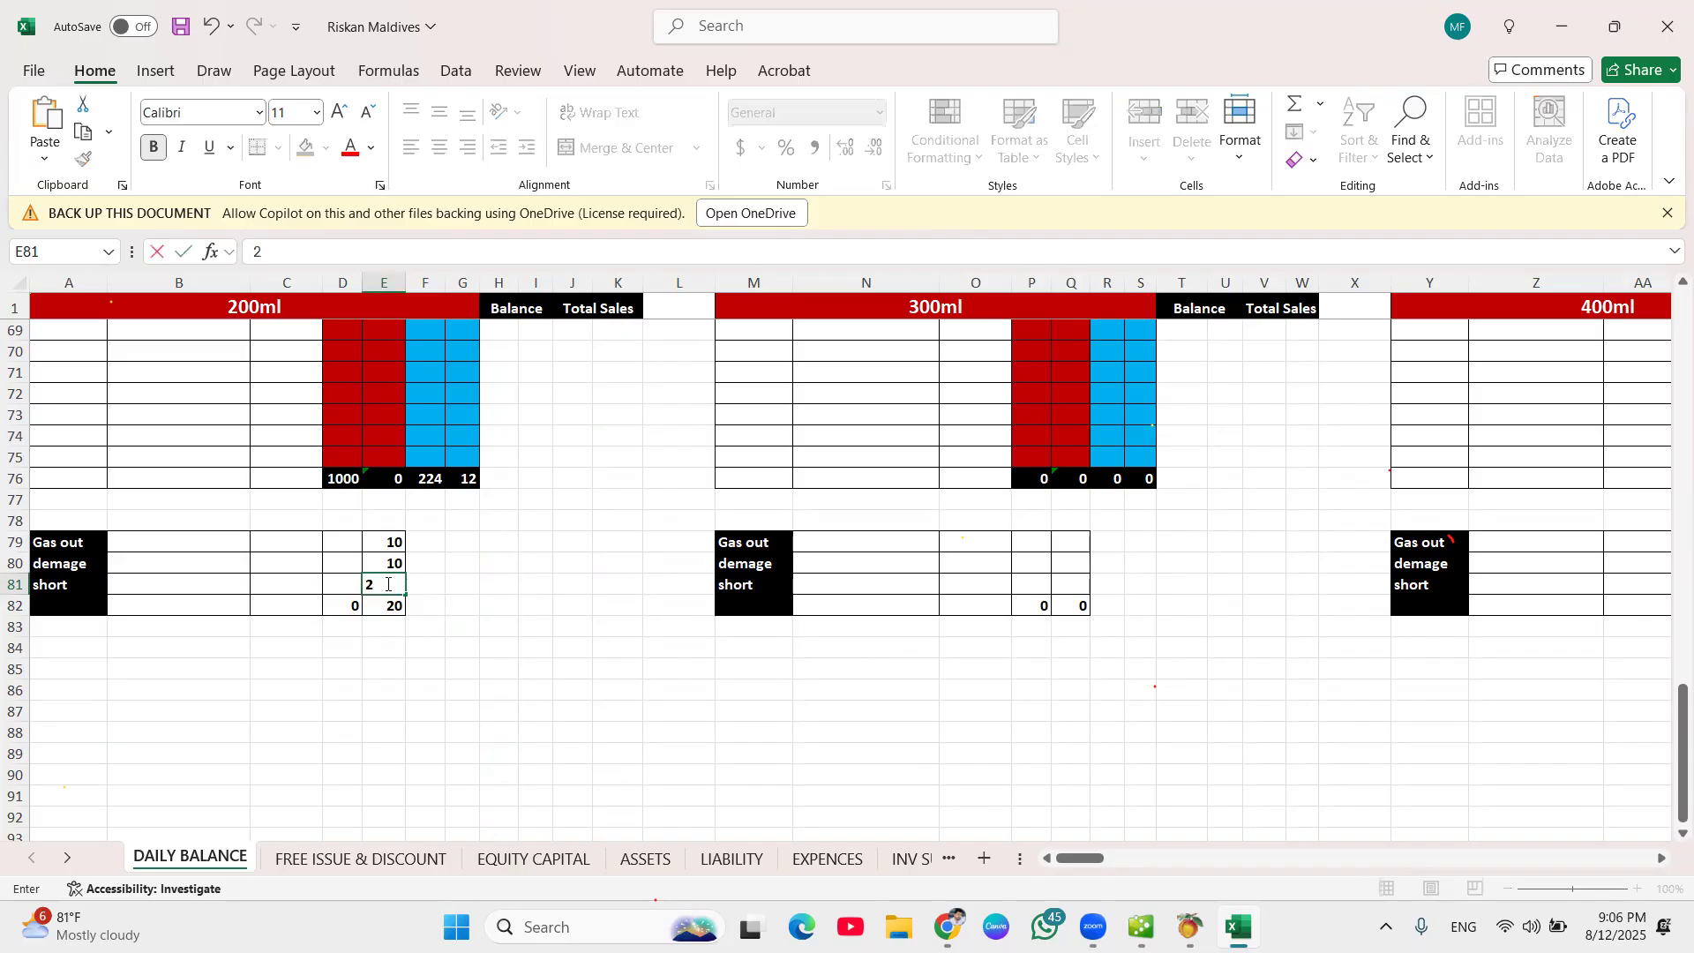
{"action": "type", "text": "0"}
{"action": "left_click", "coordinate": [511, 609]}
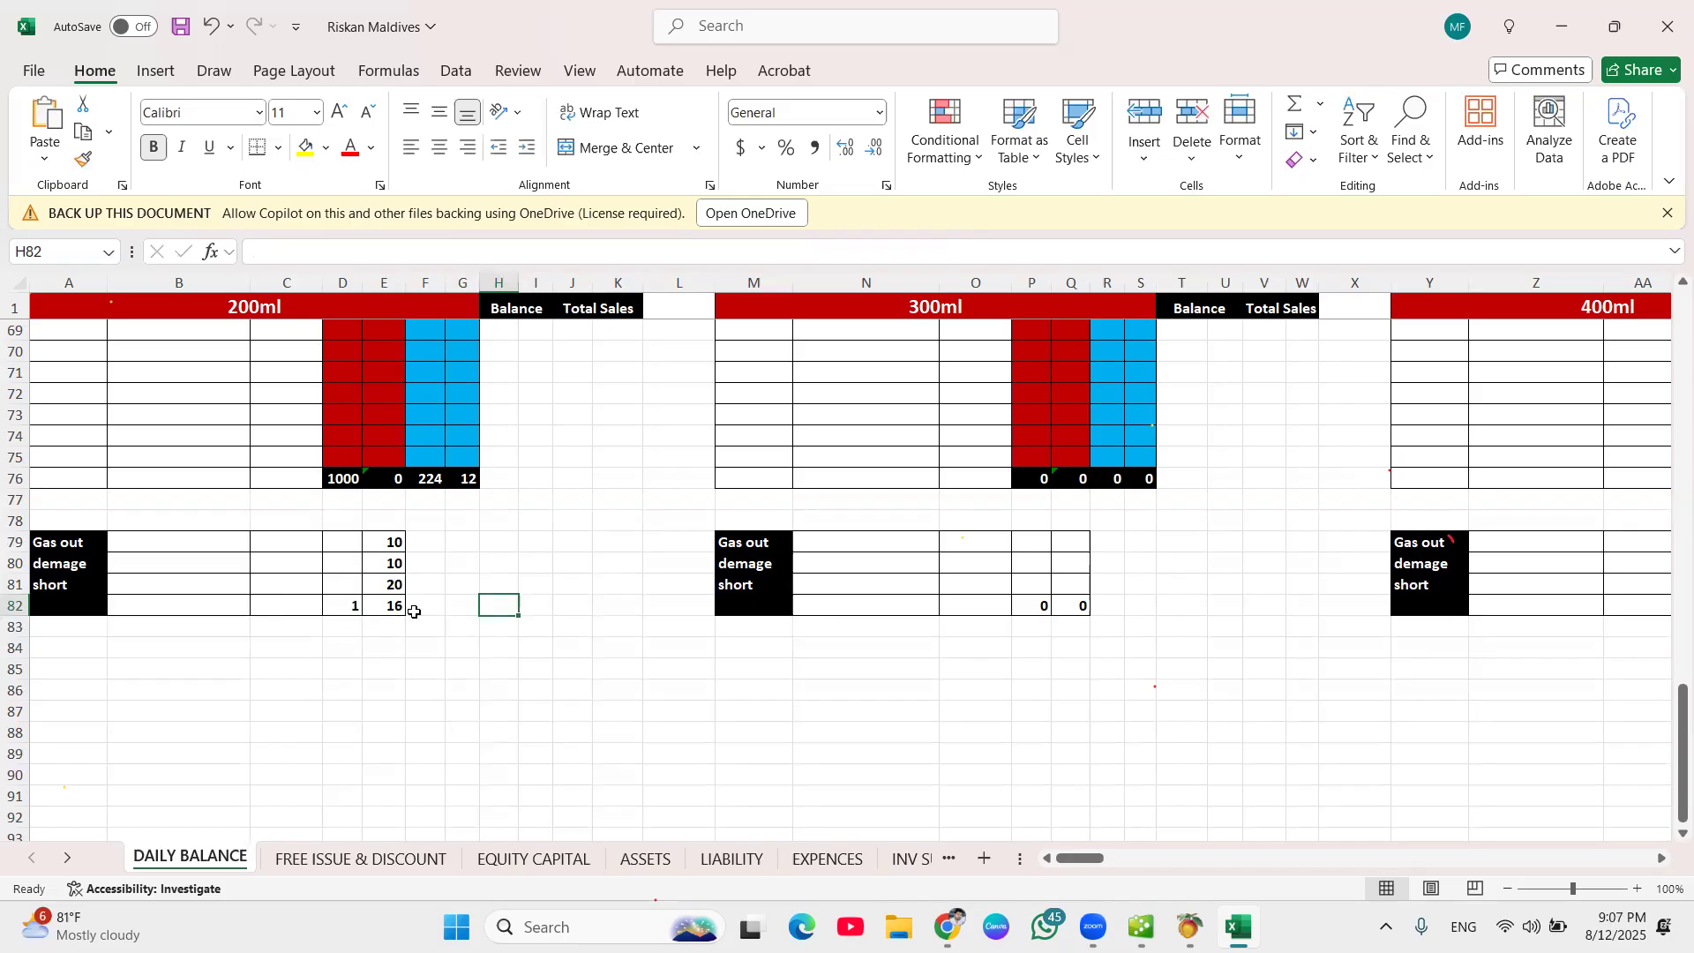
Scroll the DAILY BALANCE sheet up to rows 1–26 showing the 200ml balance and sales totals.
{"action": "scroll", "coordinate": [415, 614], "scroll_direction": "up", "scroll_amount": 20}
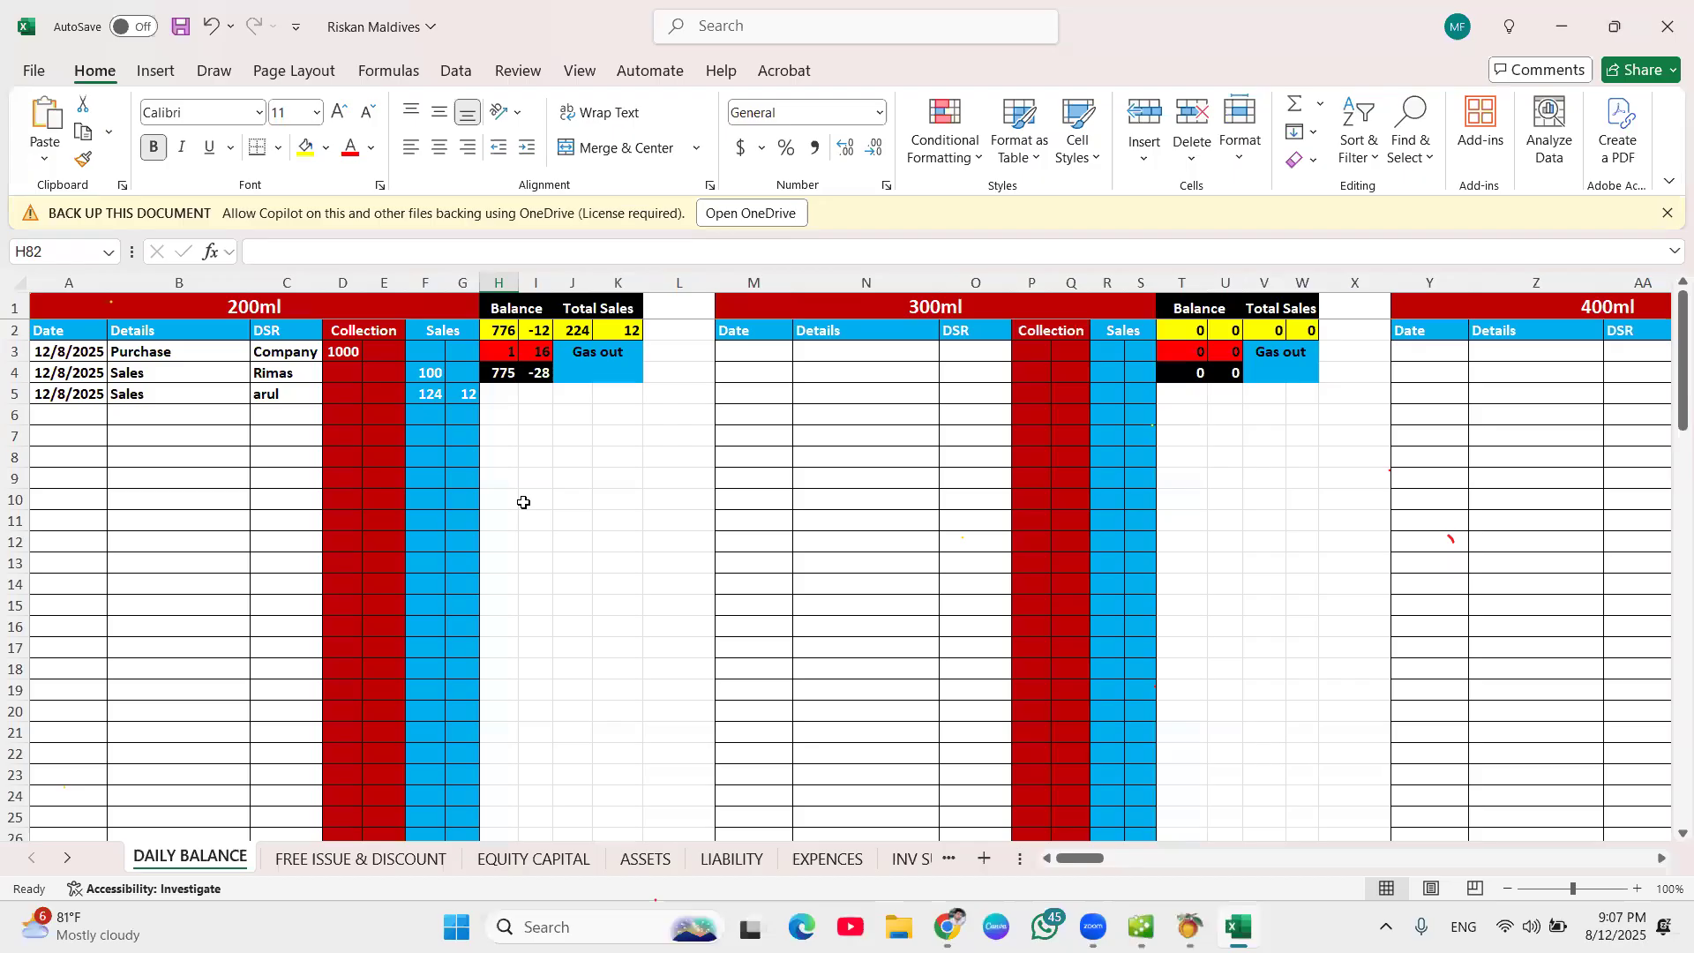
Flip through FREE ISSUE & DISCOUNT, EQUITY CAPITAL, ASSETS, LIABILITY and EXPENCES, ending on INV SUM.
{"action": "left_click", "coordinate": [346, 856]}
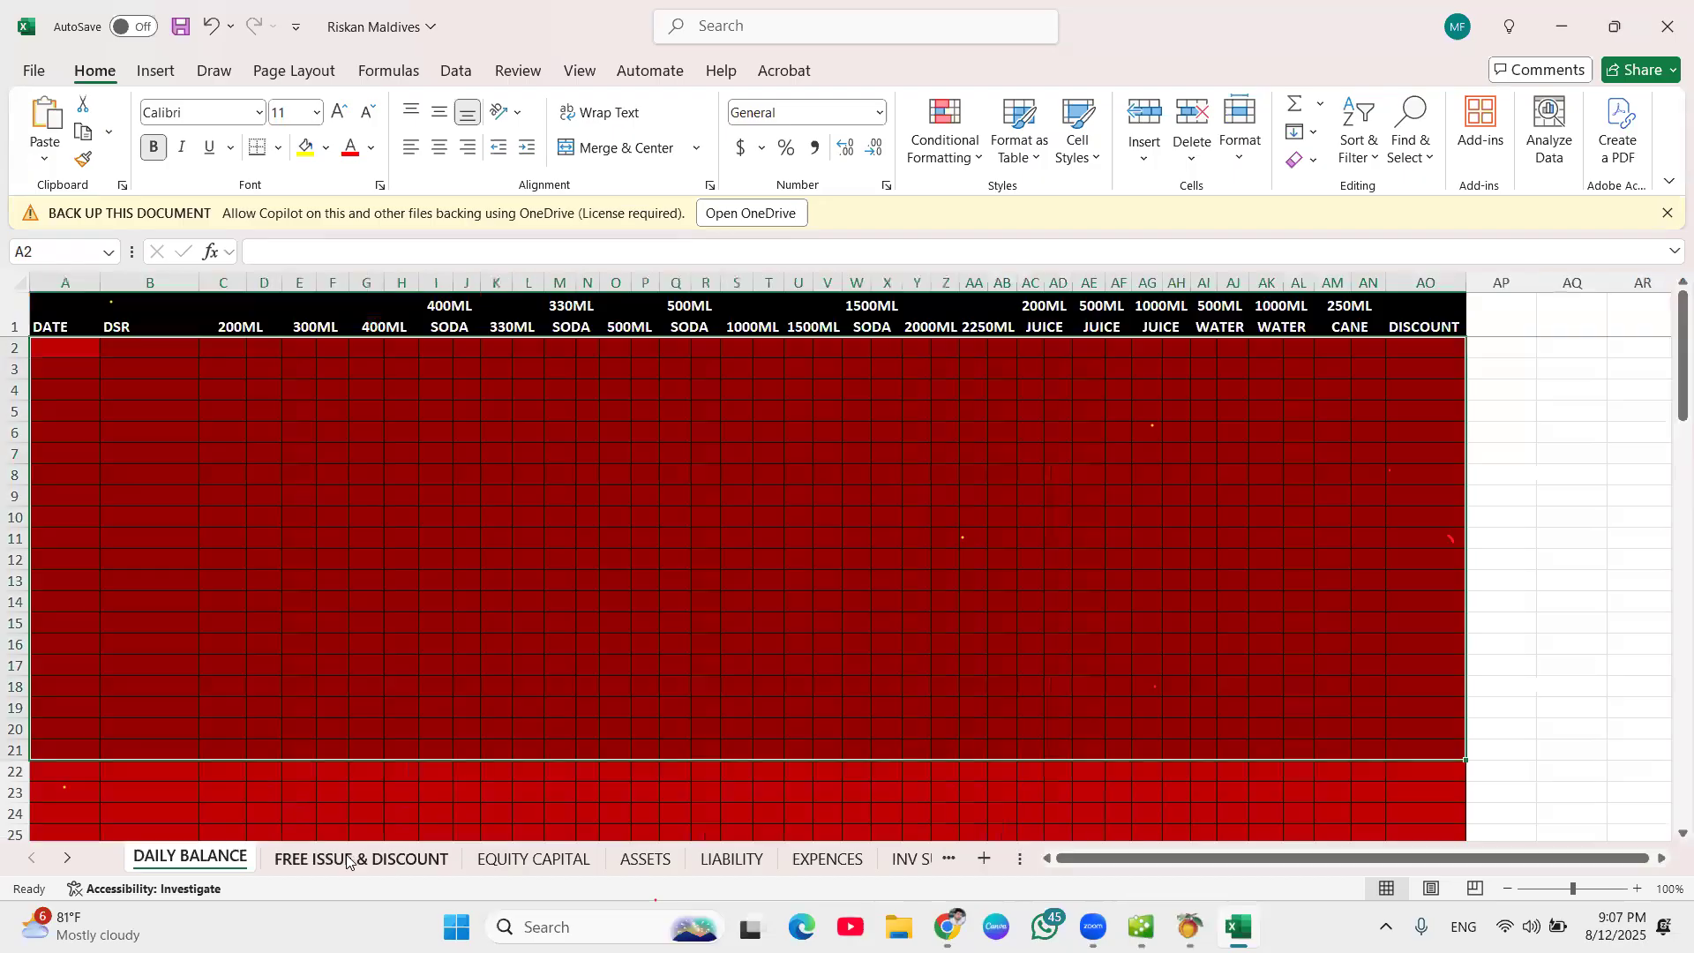
{"action": "left_click", "coordinate": [1143, 808]}
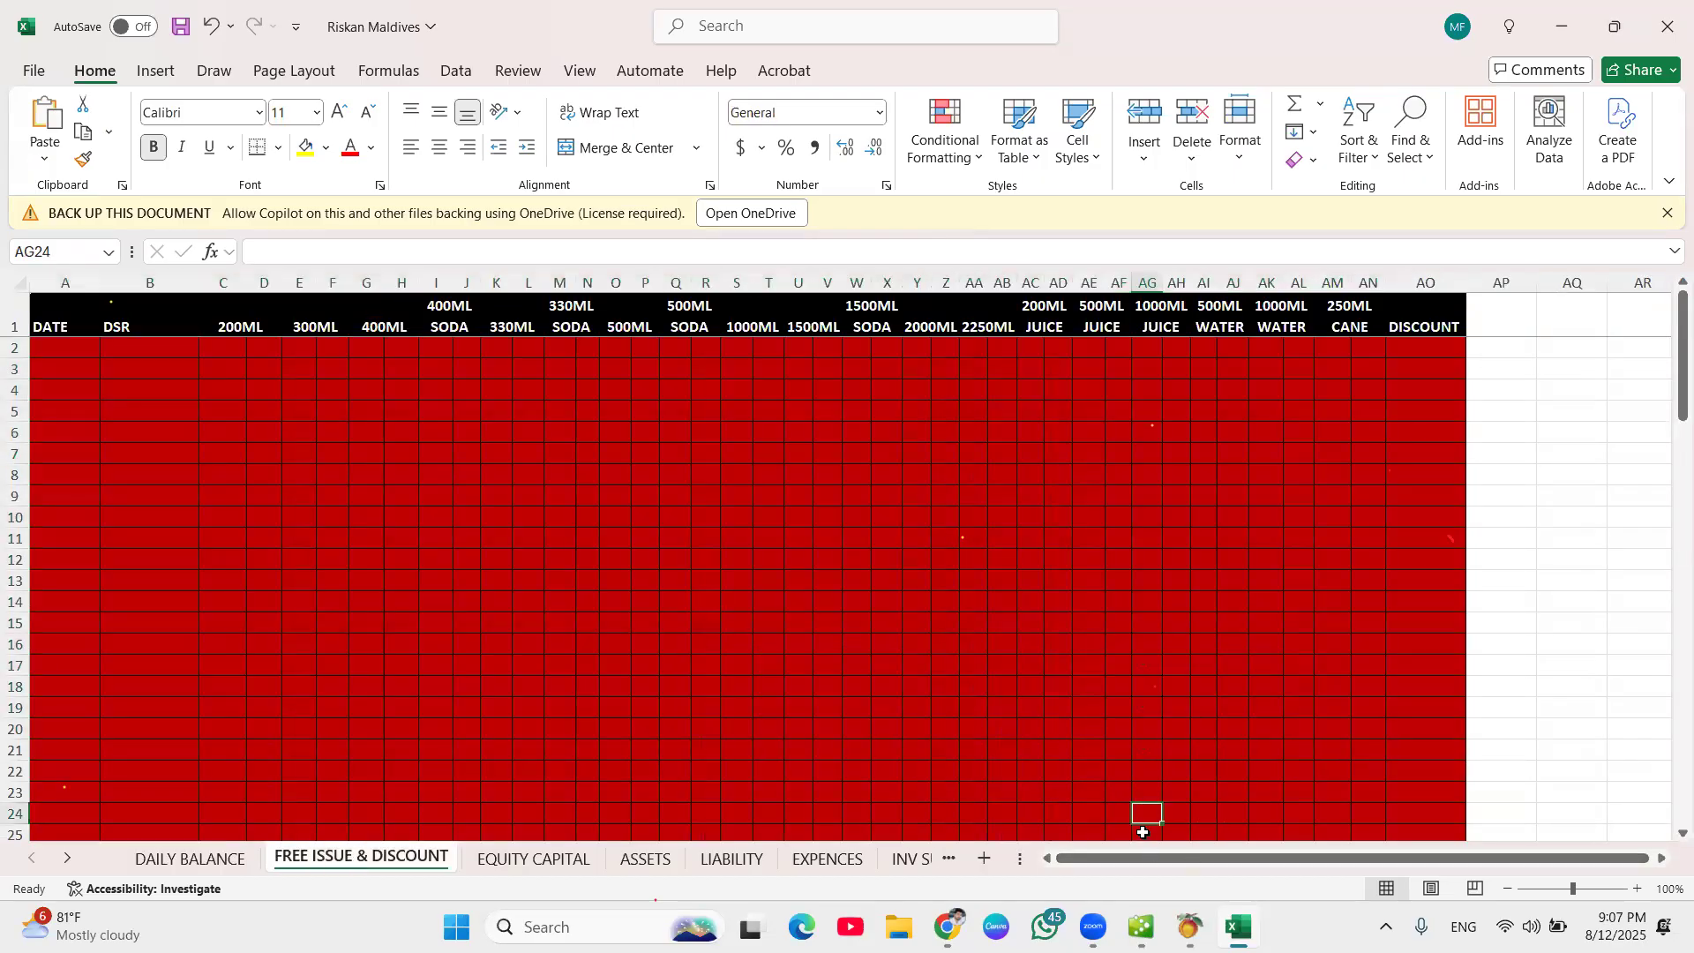
{"action": "left_click", "coordinate": [534, 858]}
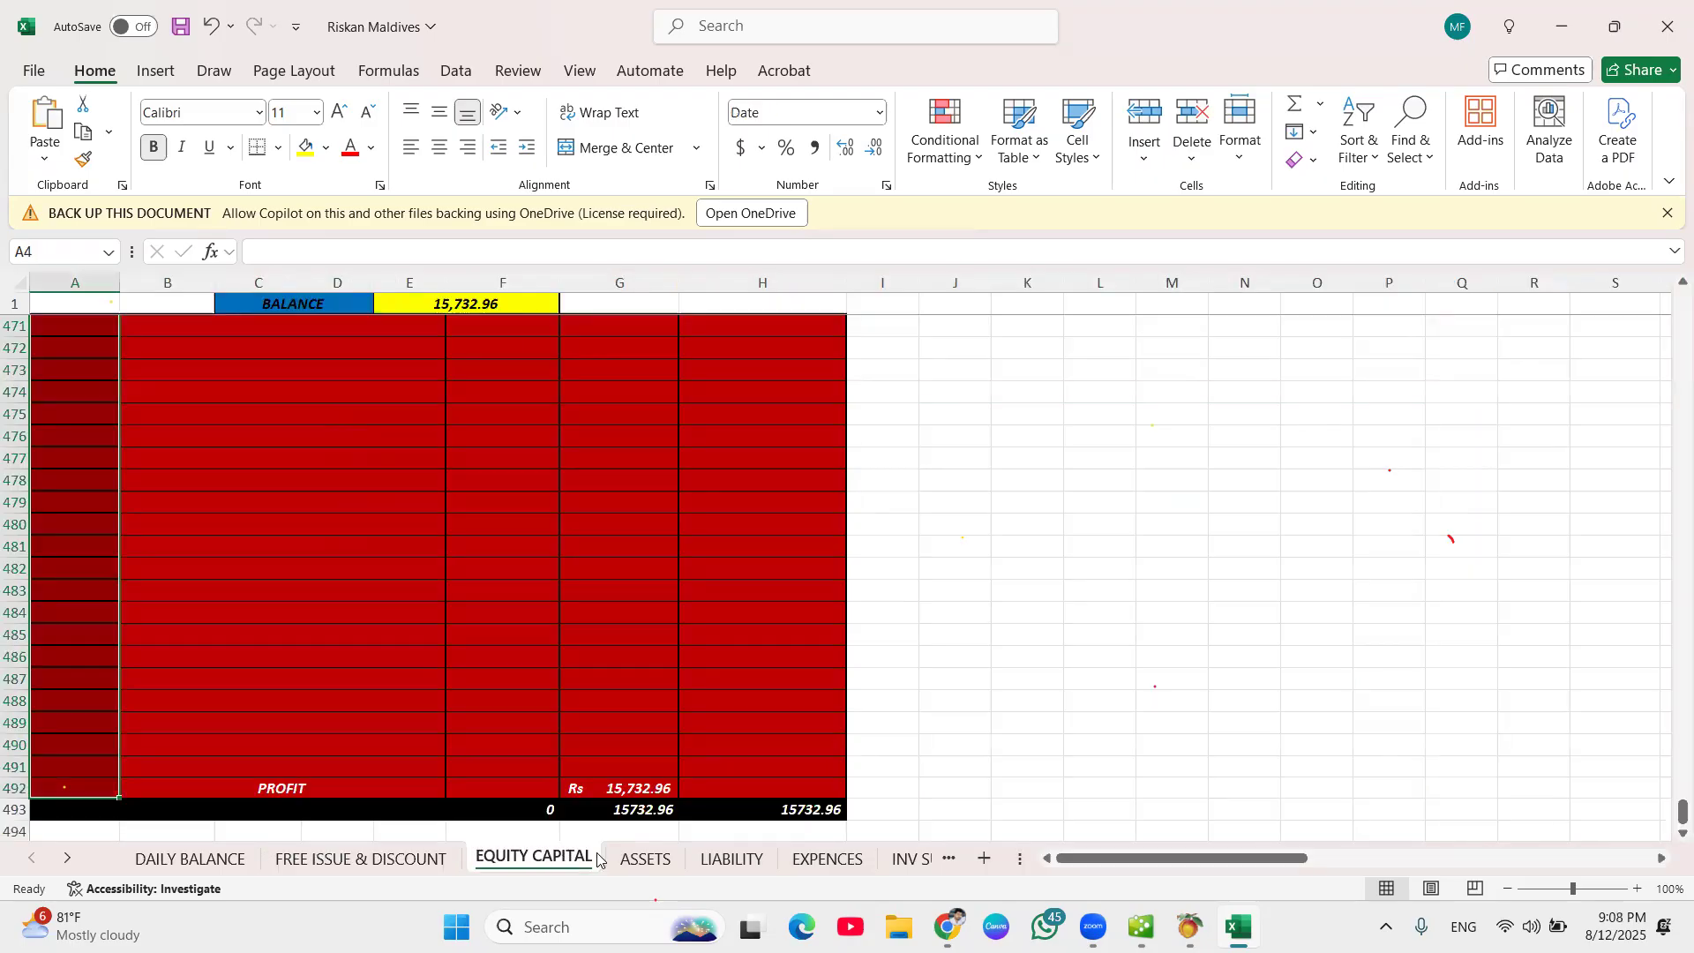
{"action": "left_click", "coordinate": [643, 859]}
{"action": "left_click", "coordinate": [713, 861]}
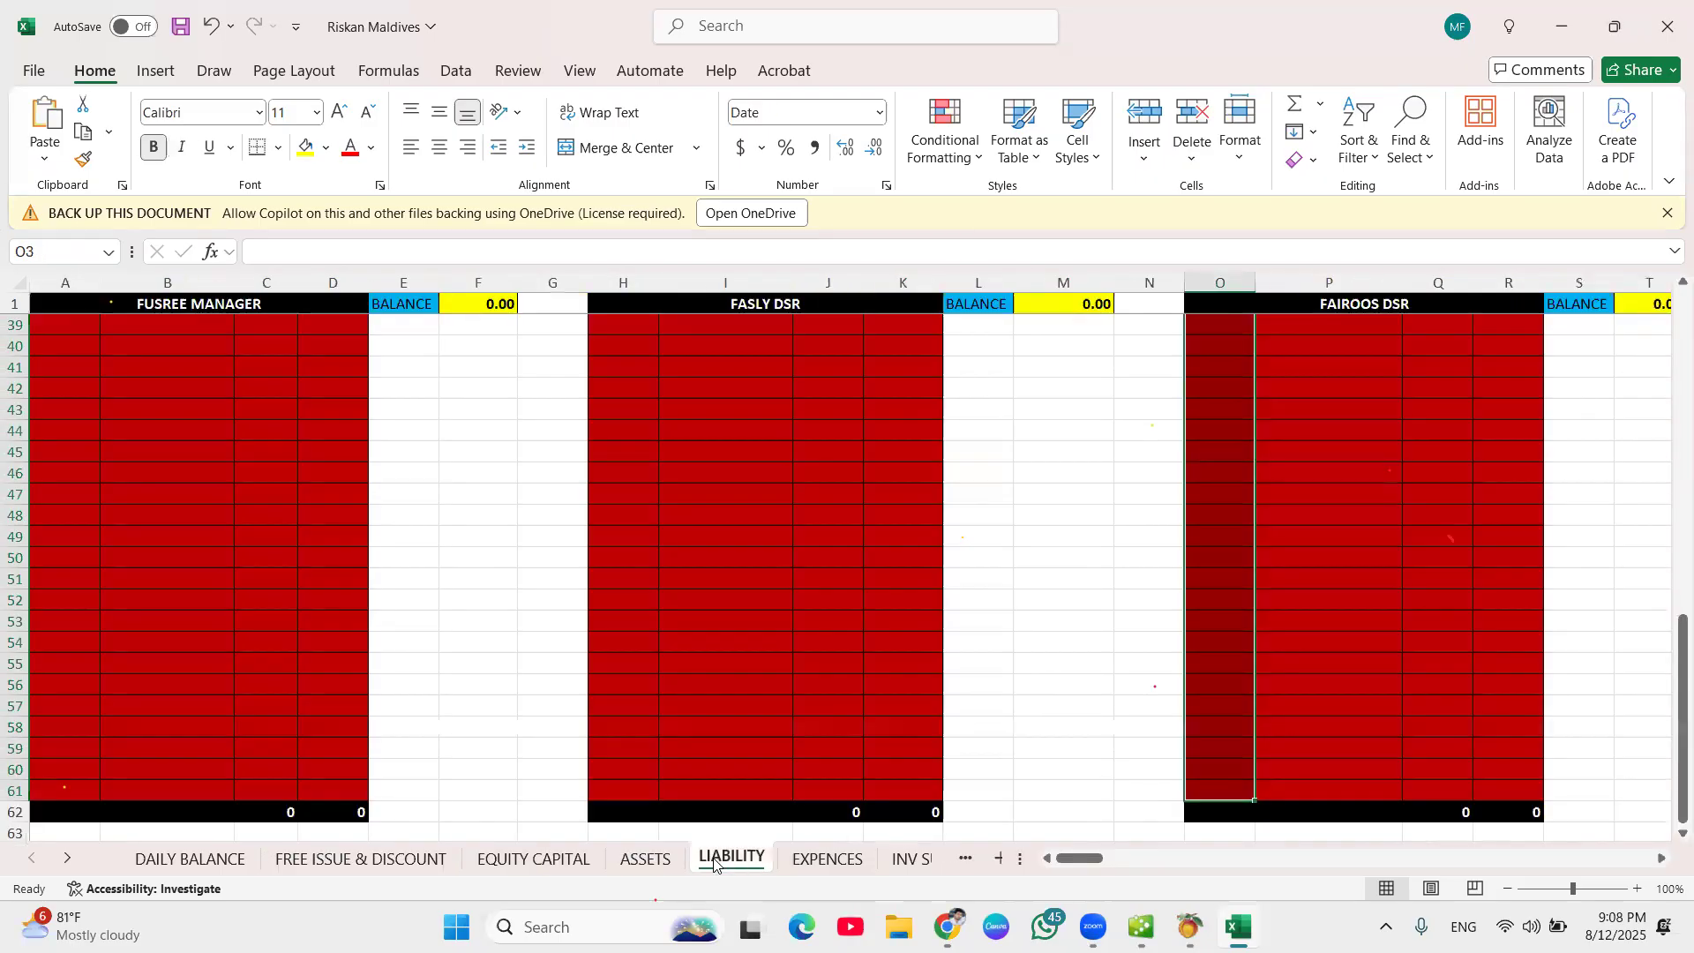
{"action": "left_click", "coordinate": [828, 861]}
{"action": "left_click", "coordinate": [914, 857]}
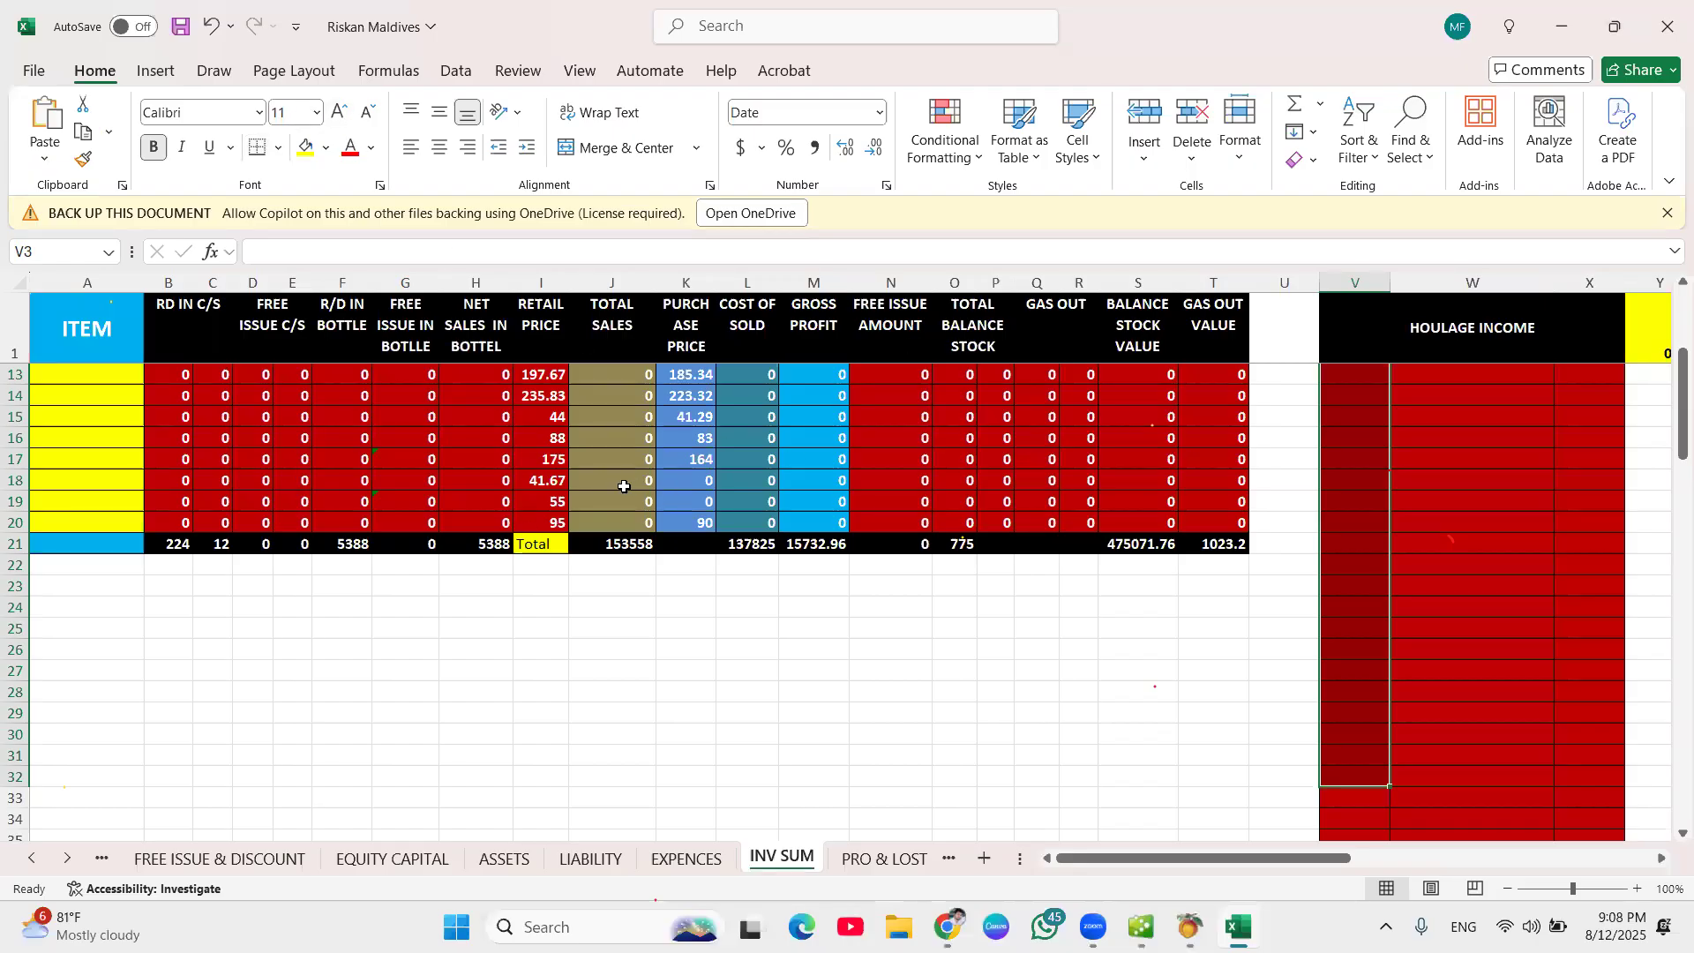
Select B21:C21 on INV SUM to check the combined total, then go to PRO & LOST AC.
{"action": "left_click", "coordinate": [174, 542]}
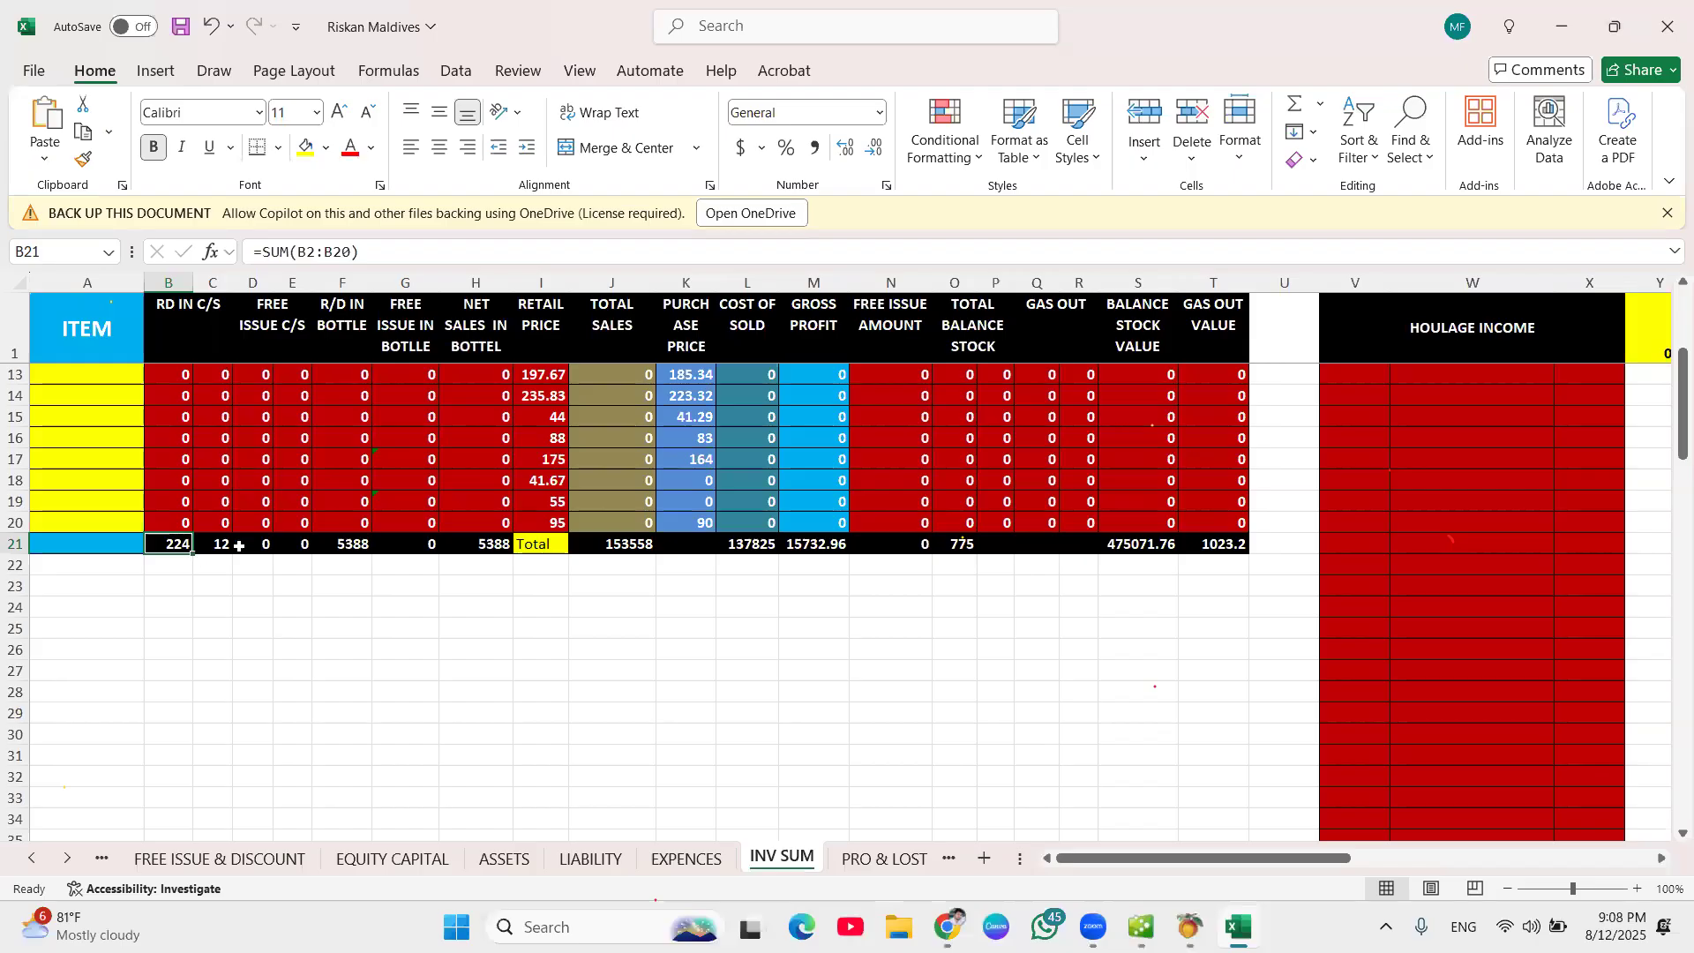
{"action": "left_click", "coordinate": [215, 549], "text": "shift"}
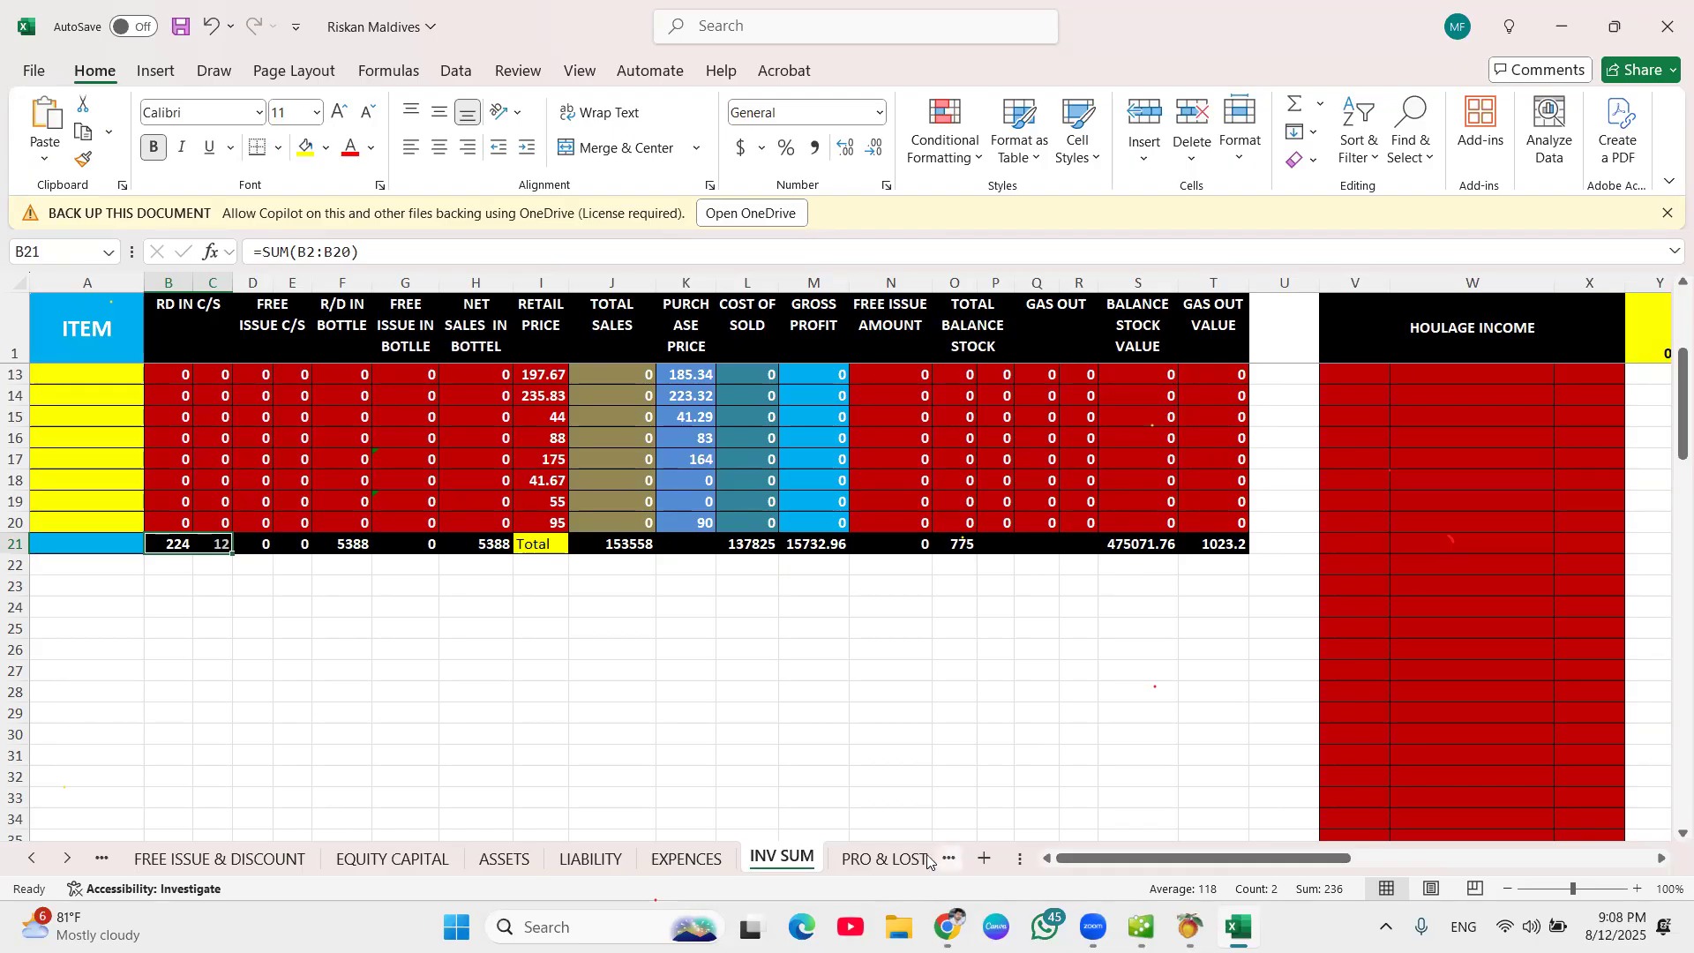
{"action": "left_click", "coordinate": [893, 860]}
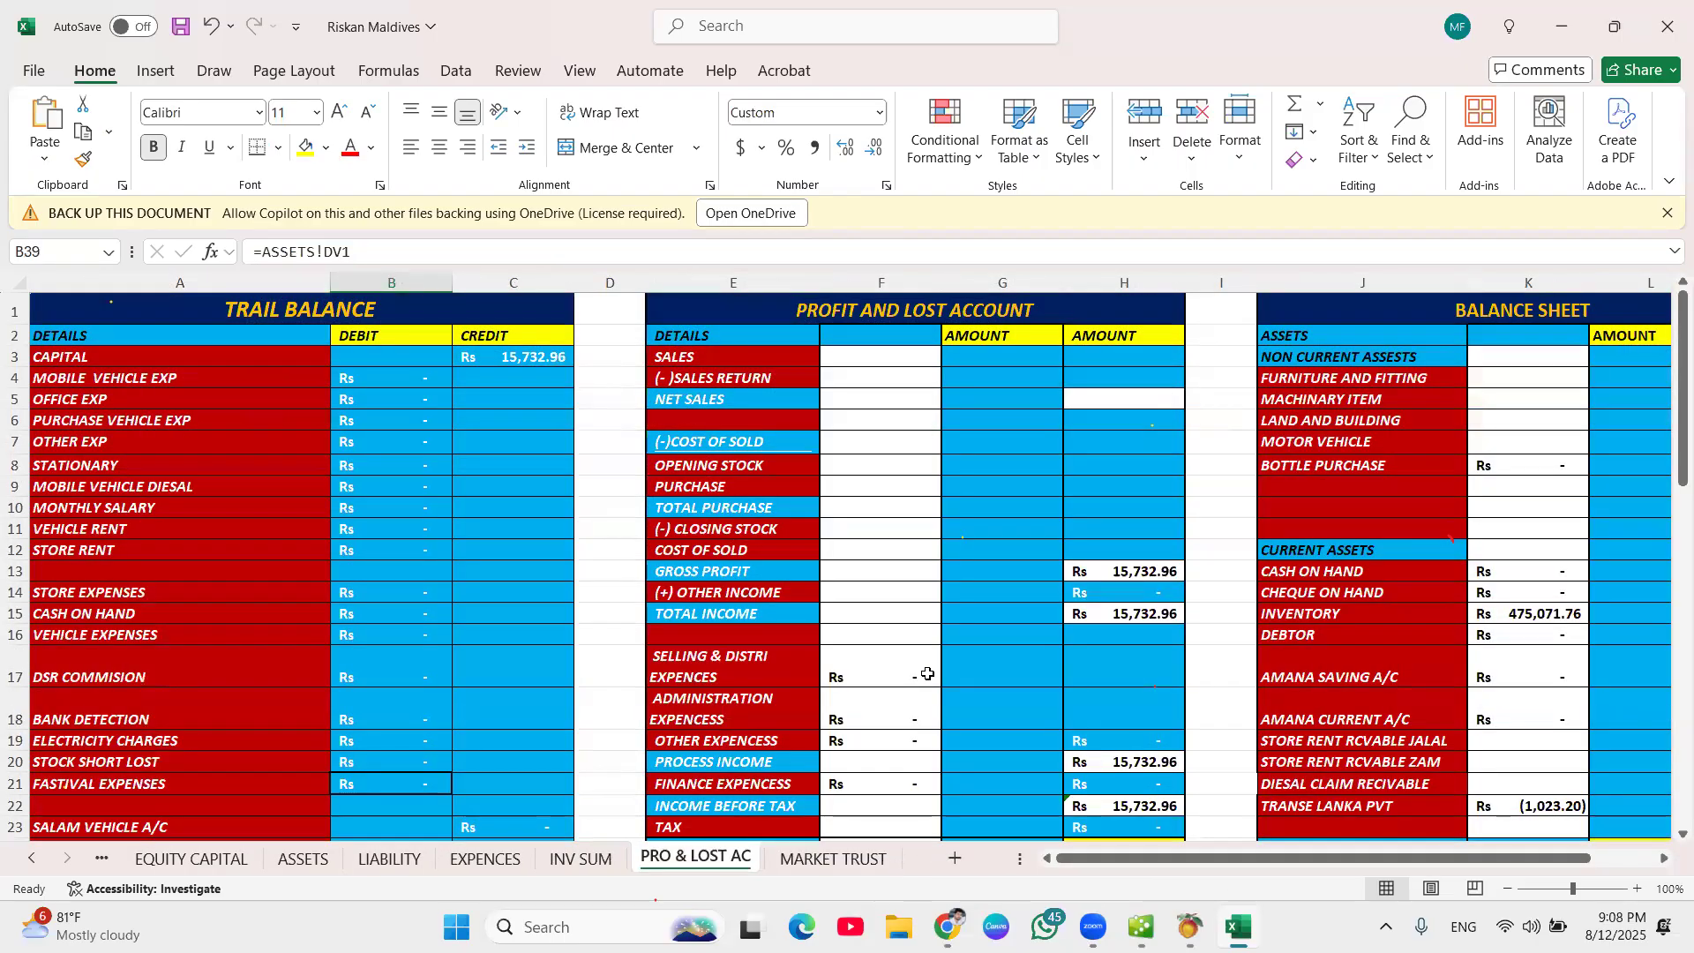
{"action": "left_click", "coordinate": [1157, 574]}
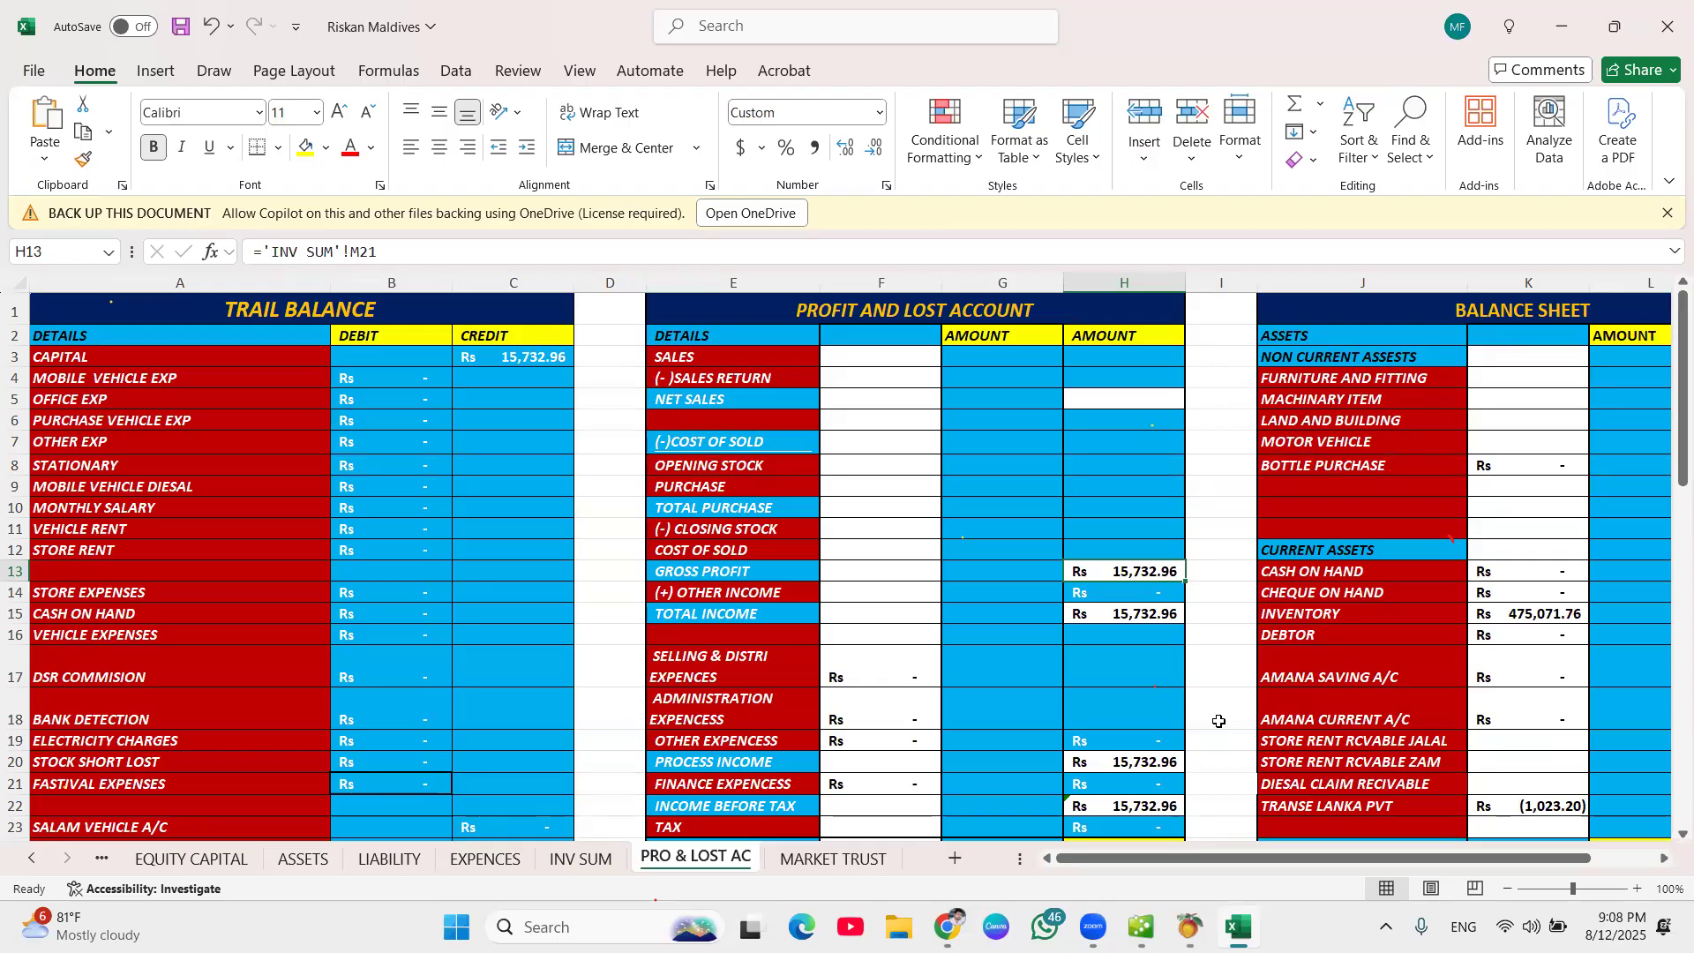
{"action": "left_click_drag", "start_coordinate": [1198, 860], "coordinate": [1263, 860]}
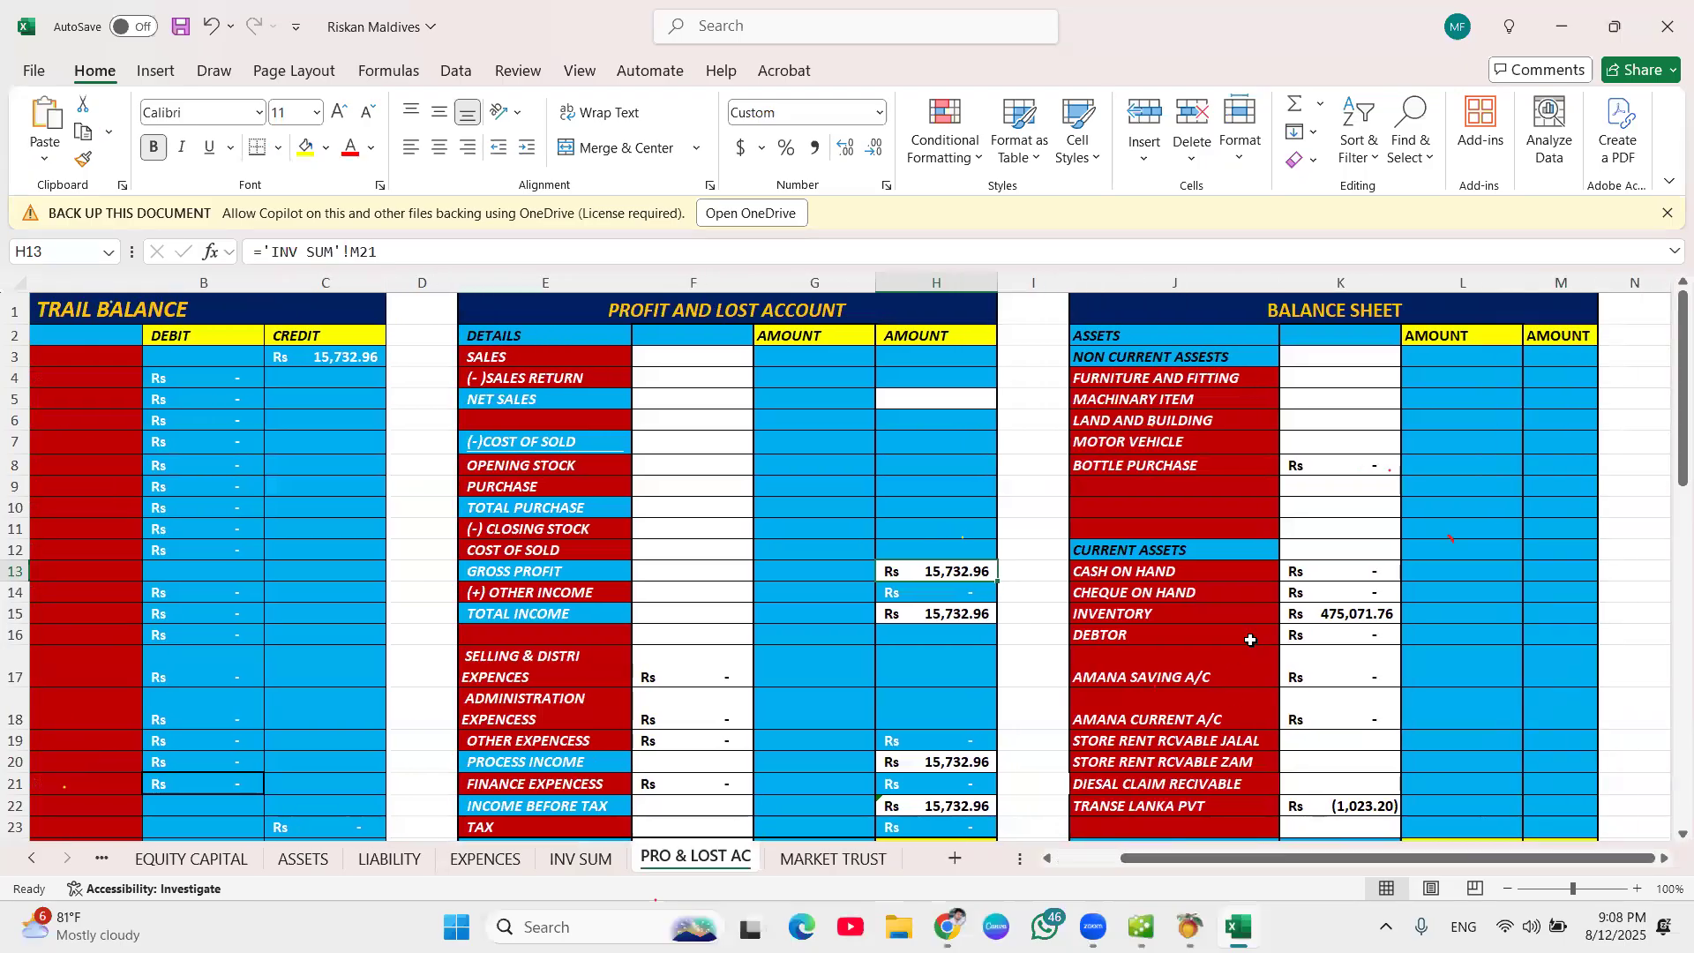
{"action": "left_click", "coordinate": [1385, 611]}
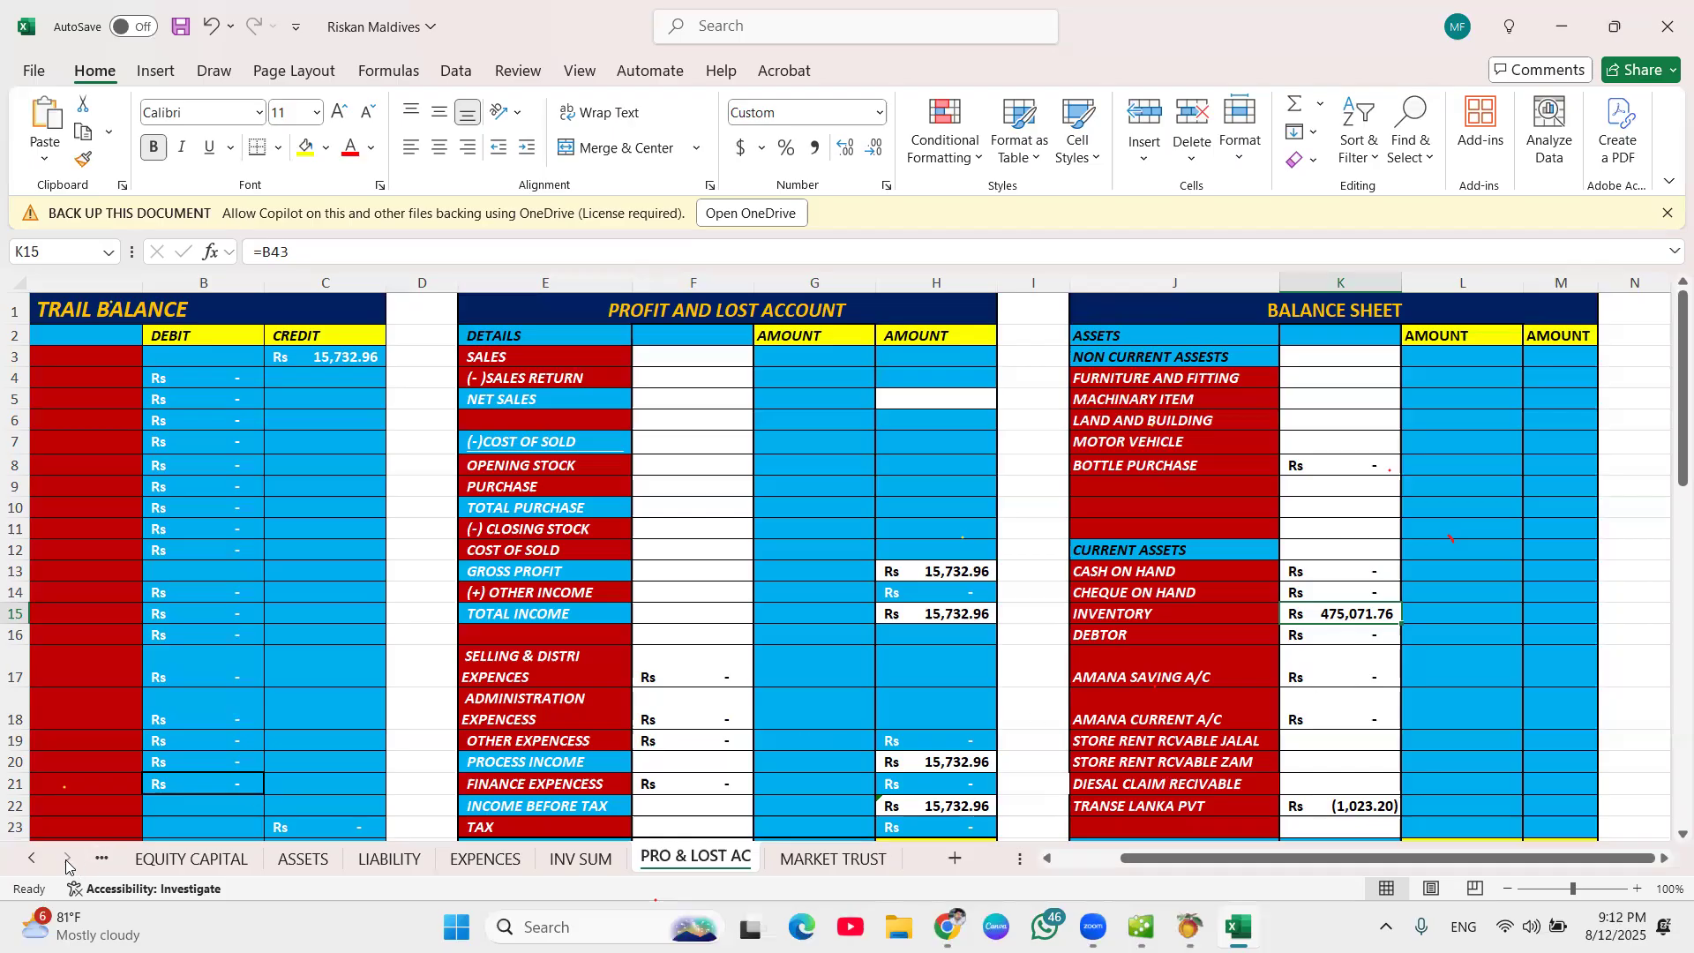
{"action": "left_click", "coordinate": [32, 858]}
{"action": "left_click", "coordinate": [32, 859]}
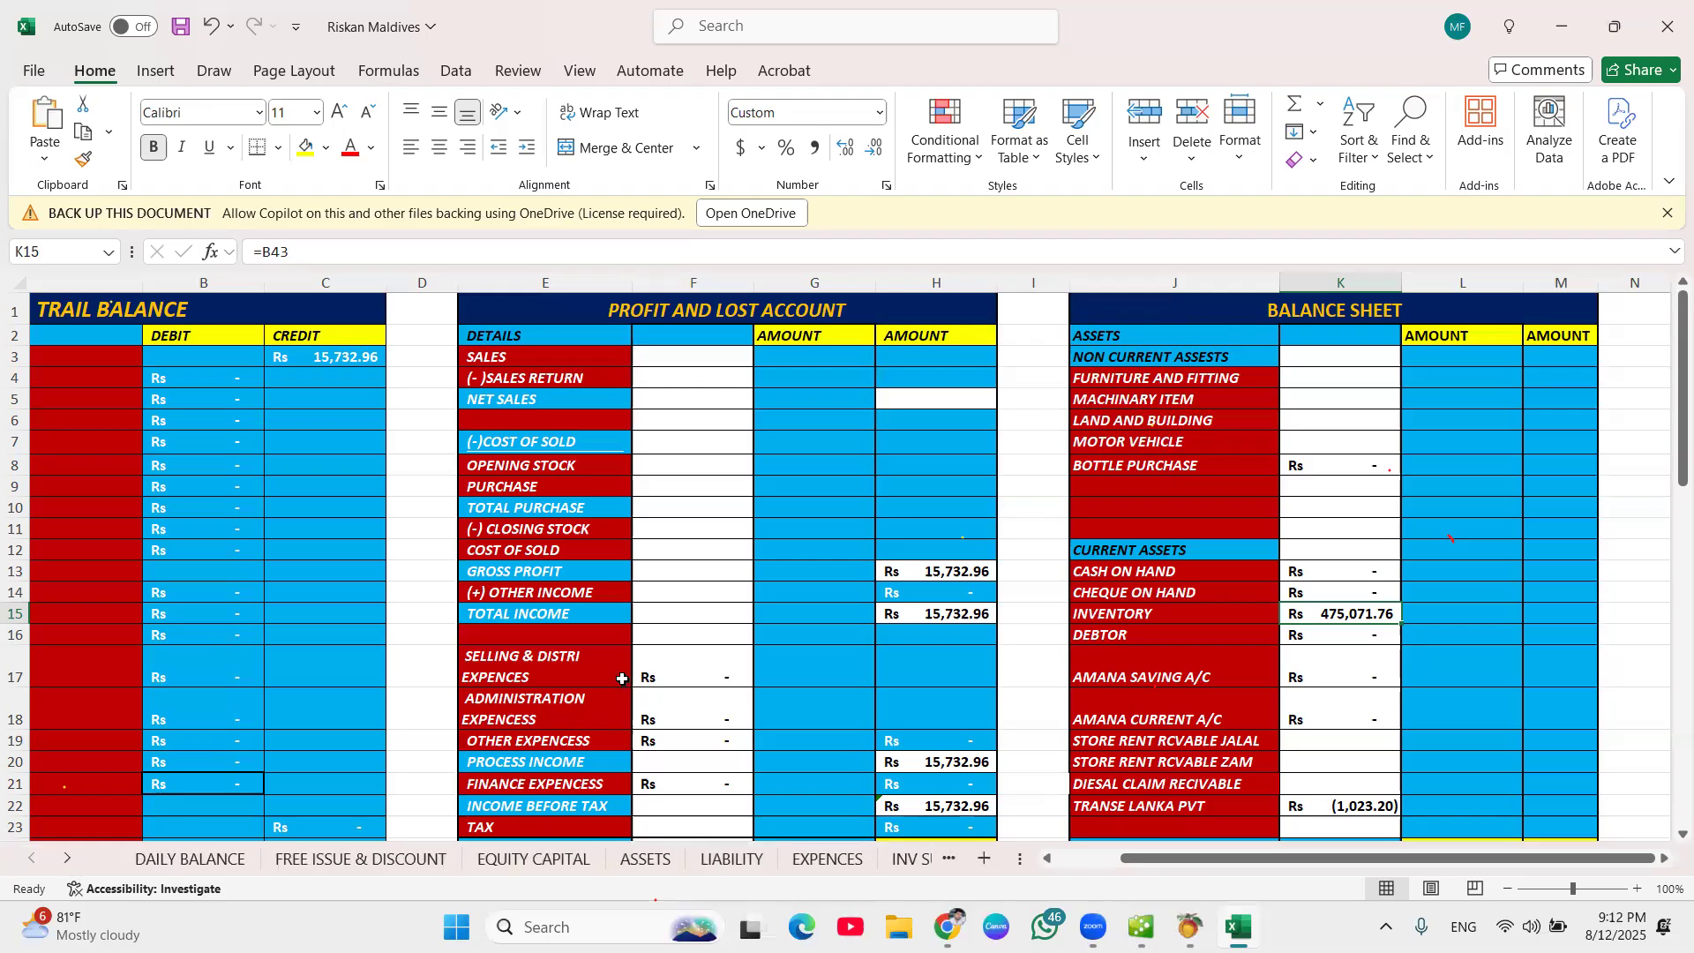
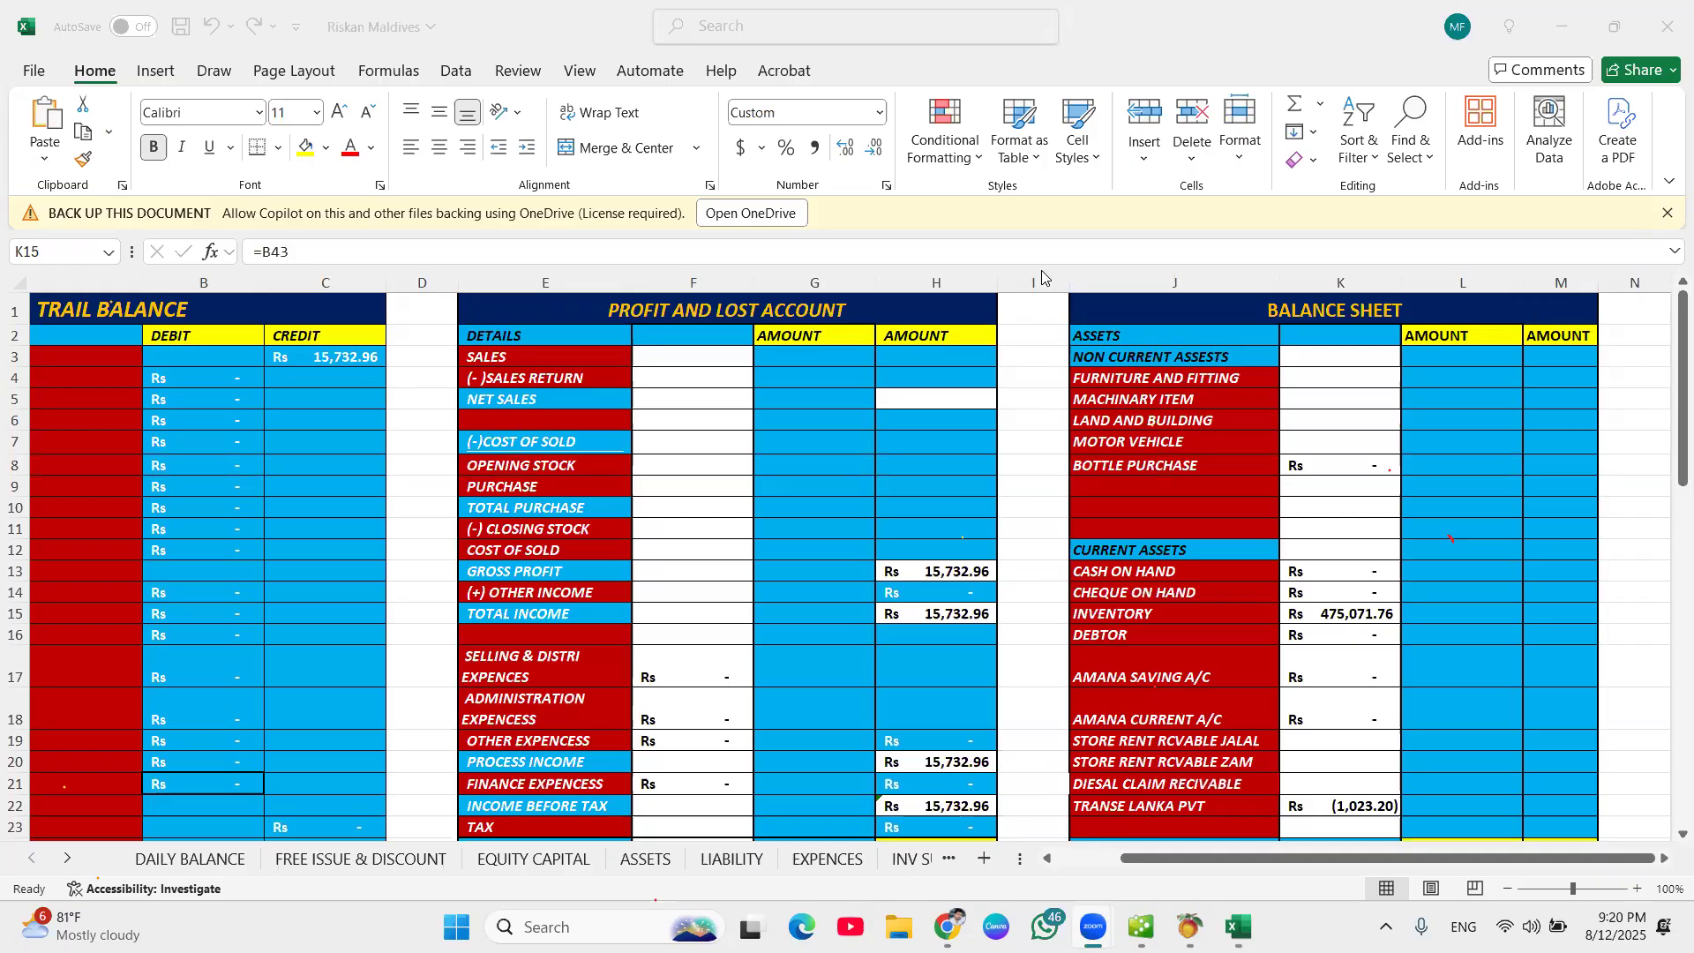
Close the Riskan Maldives workbook window from the Excel title bar.
{"action": "left_click", "coordinate": [1672, 23]}
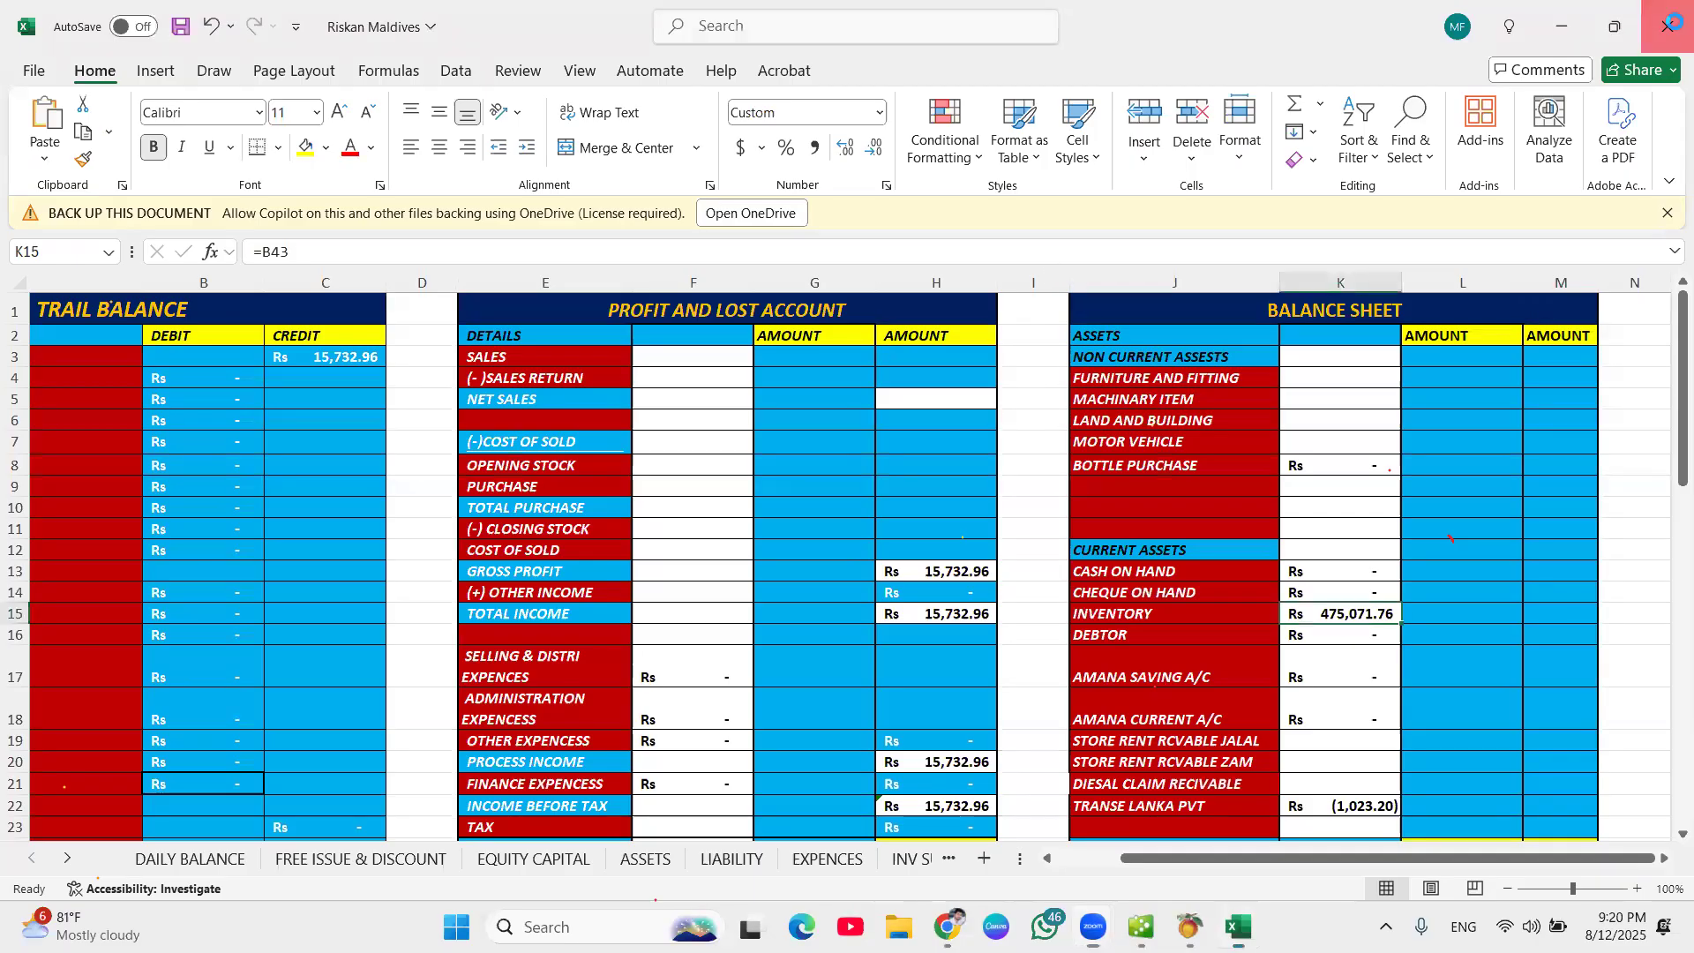
Save the workbook changes, then refresh the desktop five times.
{"action": "left_click", "coordinate": [959, 623]}
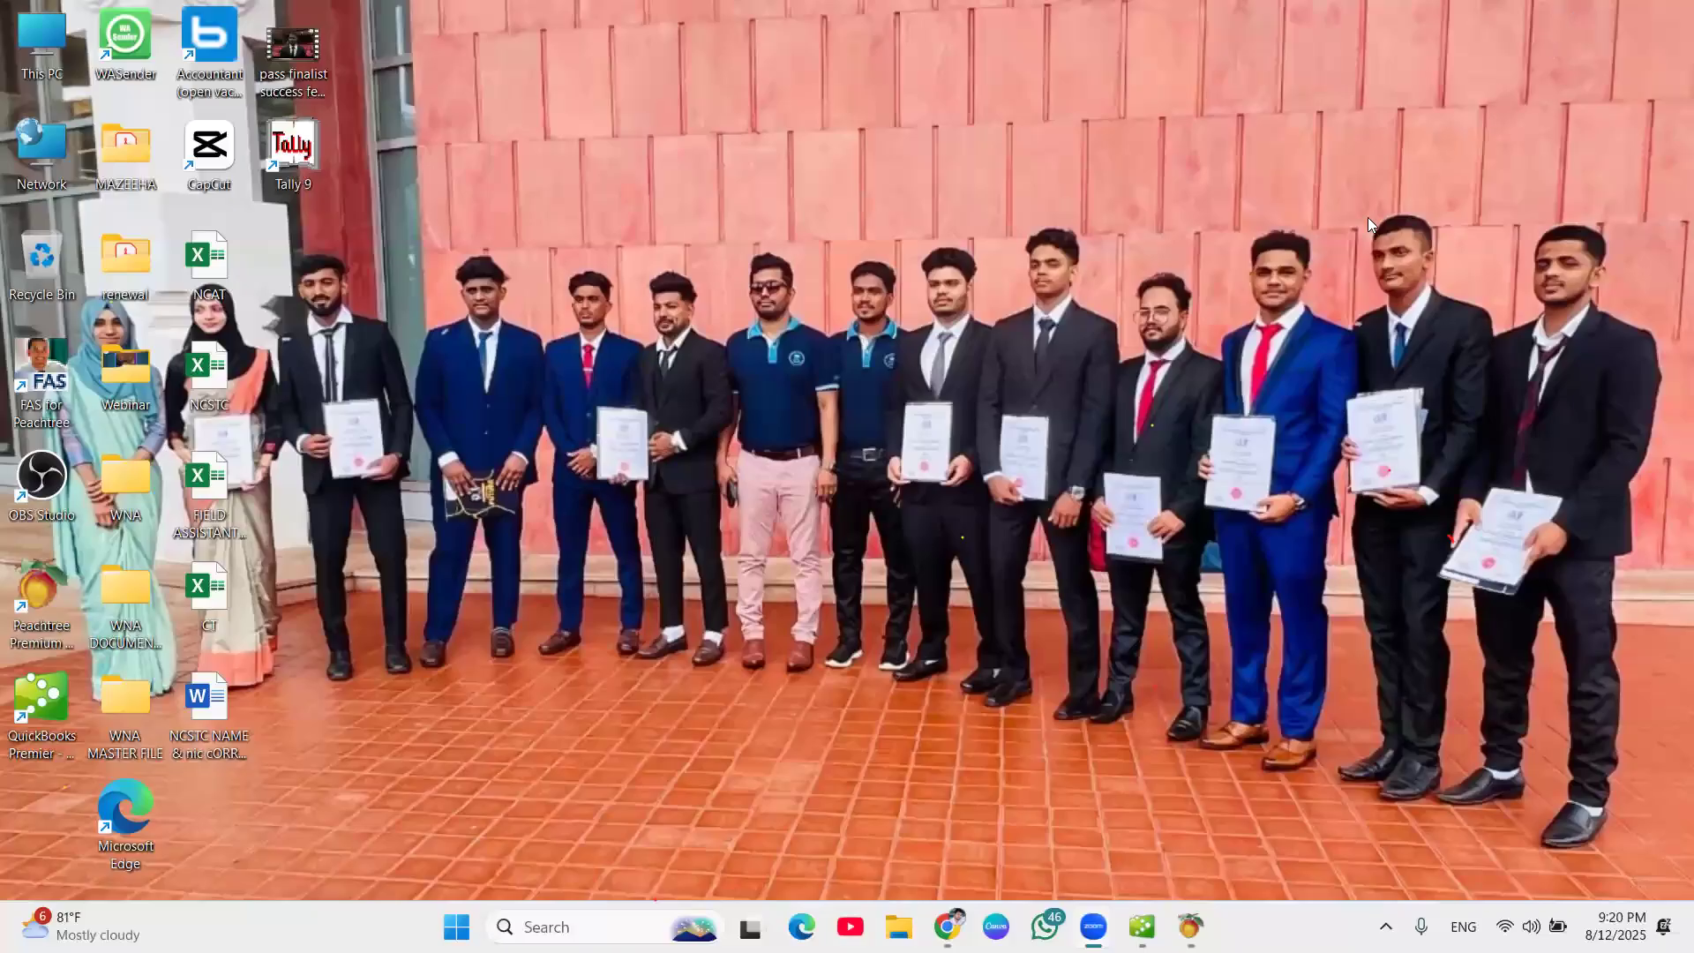
{"action": "right_click", "coordinate": [1141, 321]}
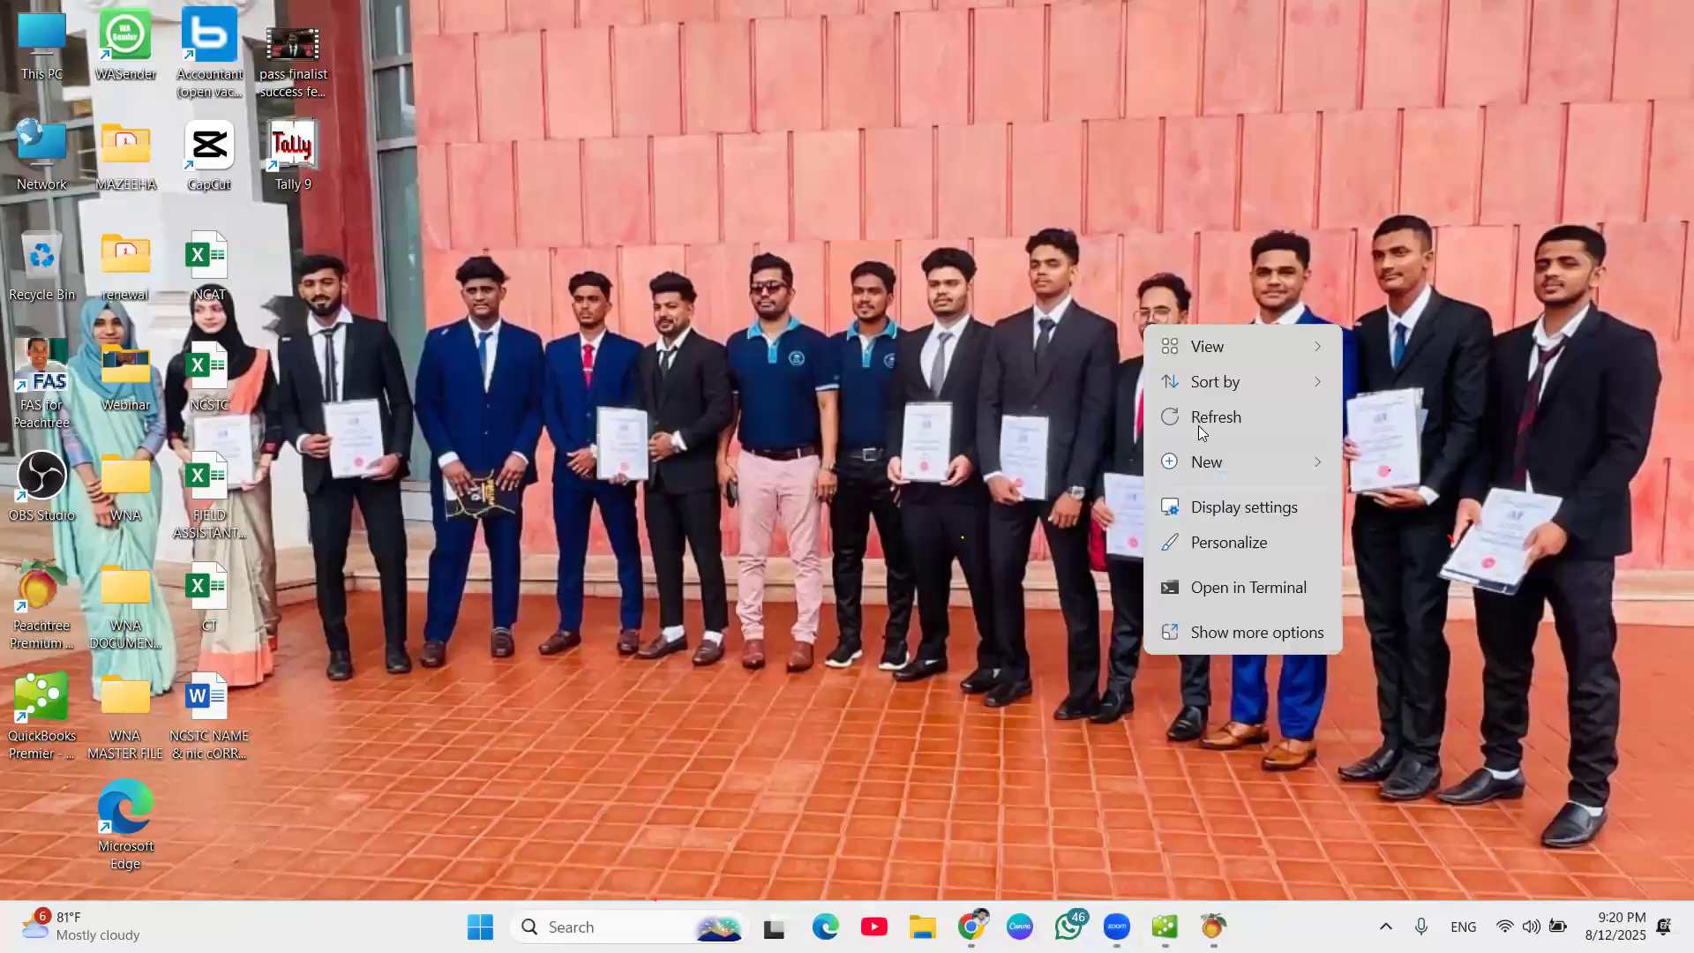
{"action": "left_click", "coordinate": [1214, 418]}
{"action": "right_click", "coordinate": [1126, 260]}
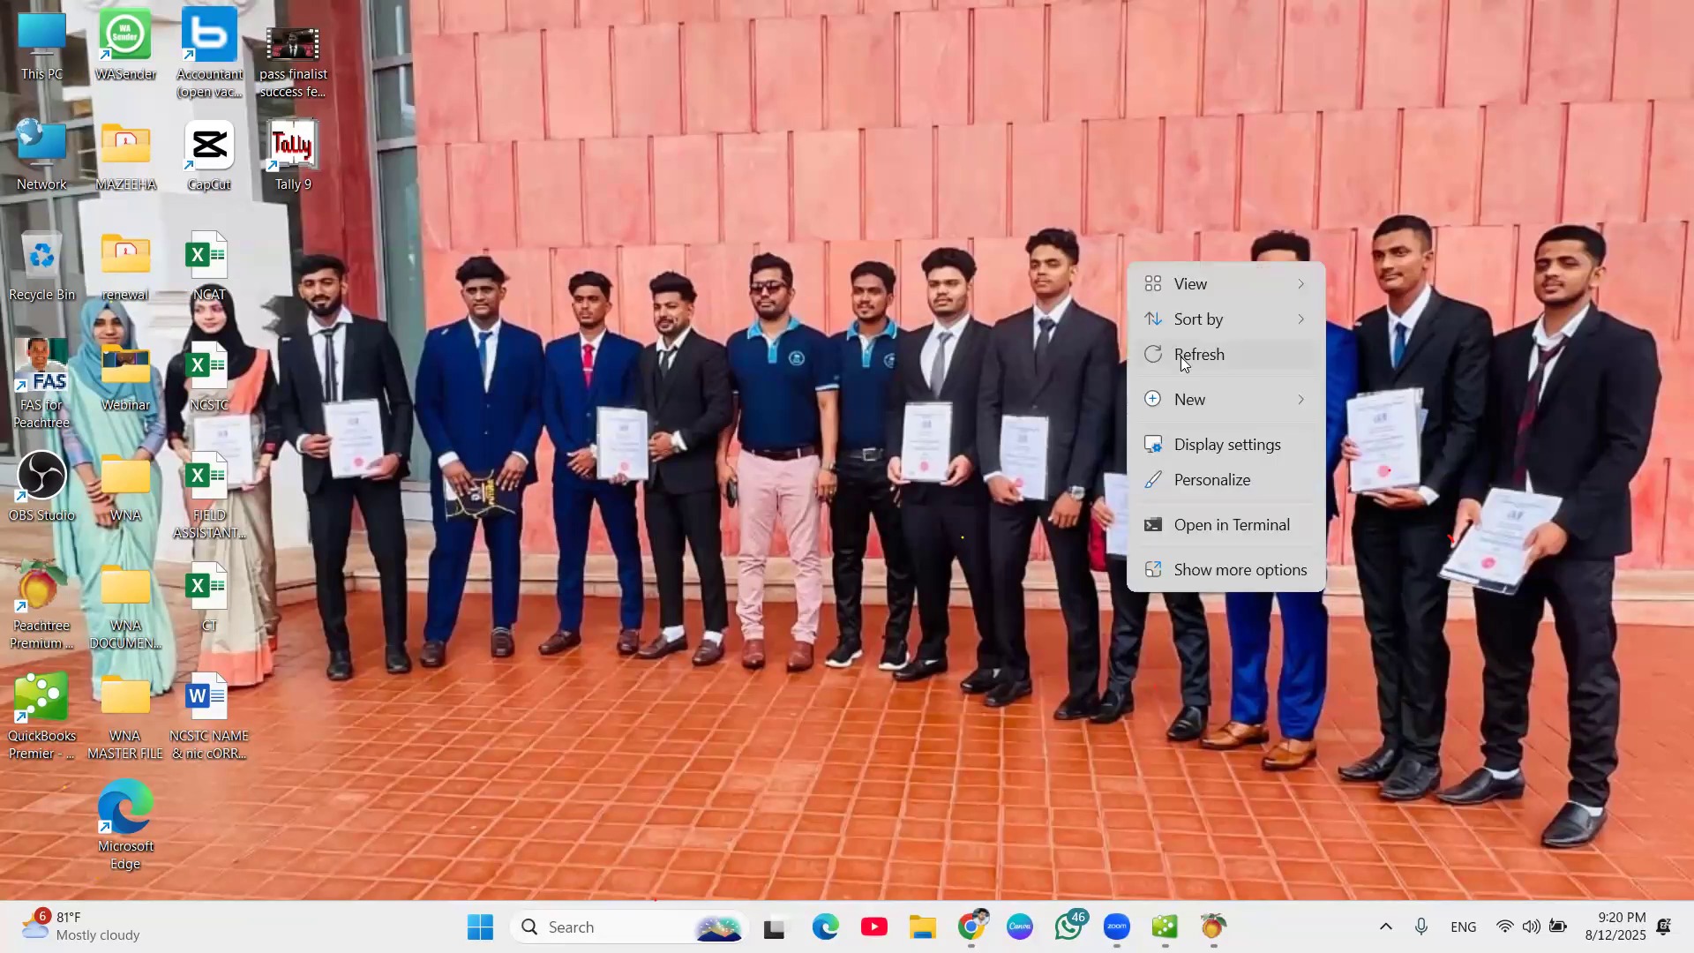
{"action": "left_click", "coordinate": [1182, 353]}
{"action": "right_click", "coordinate": [974, 157]}
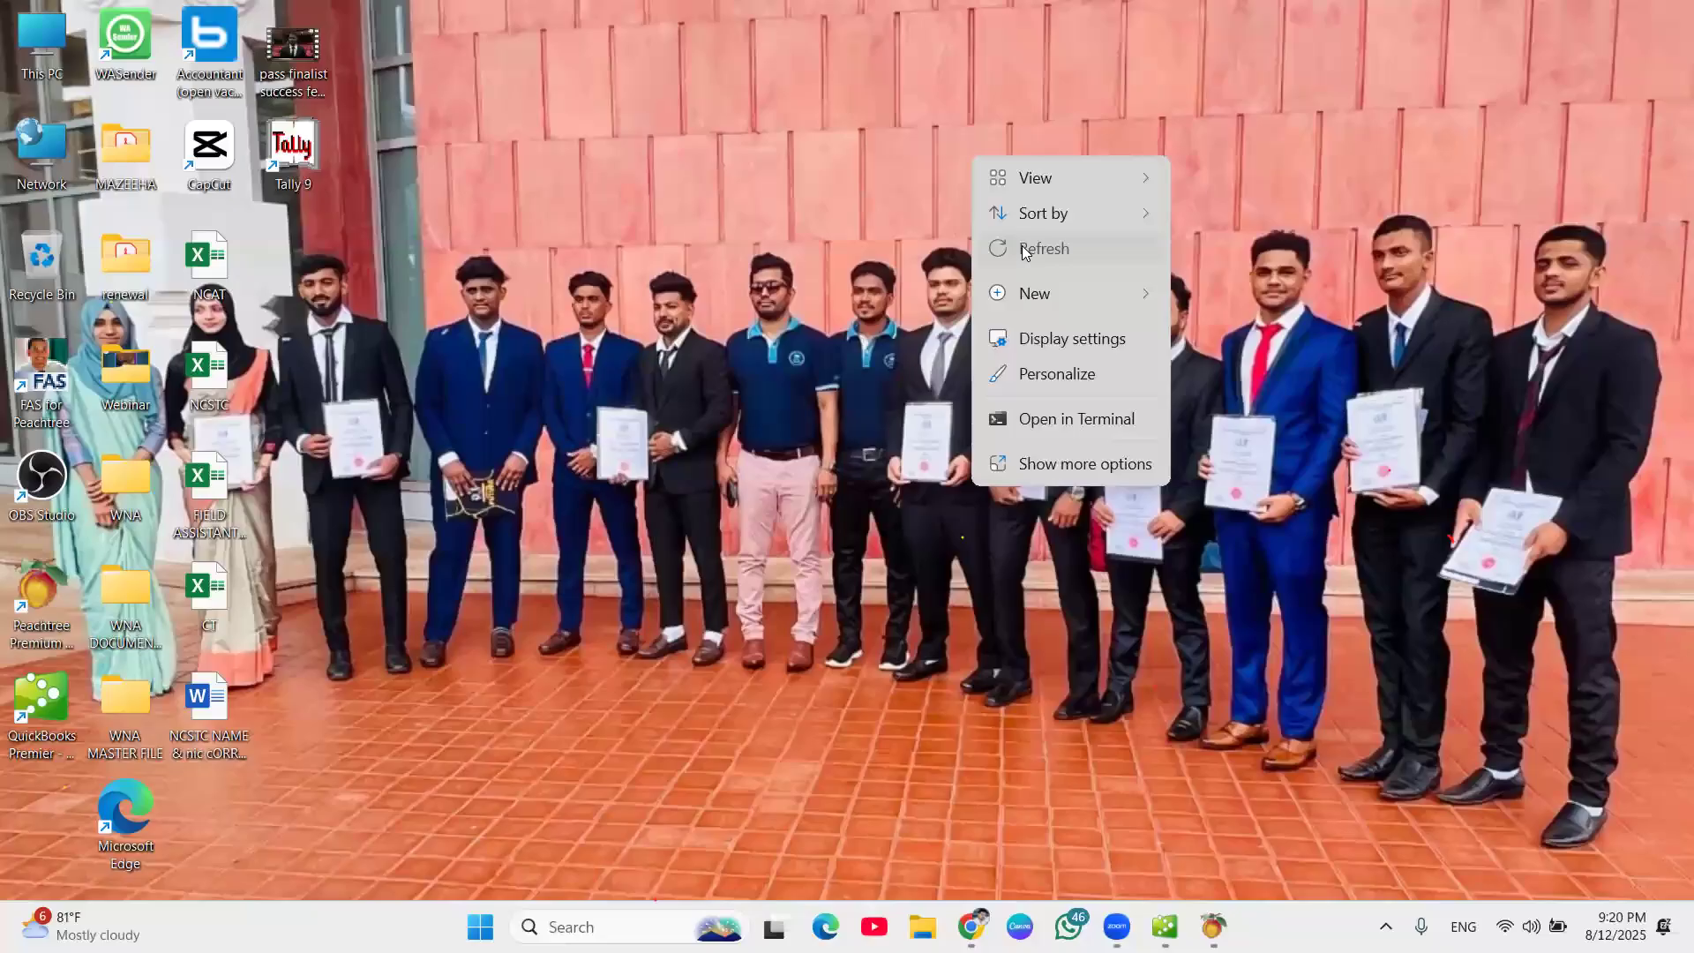
{"action": "left_click", "coordinate": [1023, 251]}
{"action": "right_click", "coordinate": [1026, 251]}
{"action": "left_click", "coordinate": [1049, 354]}
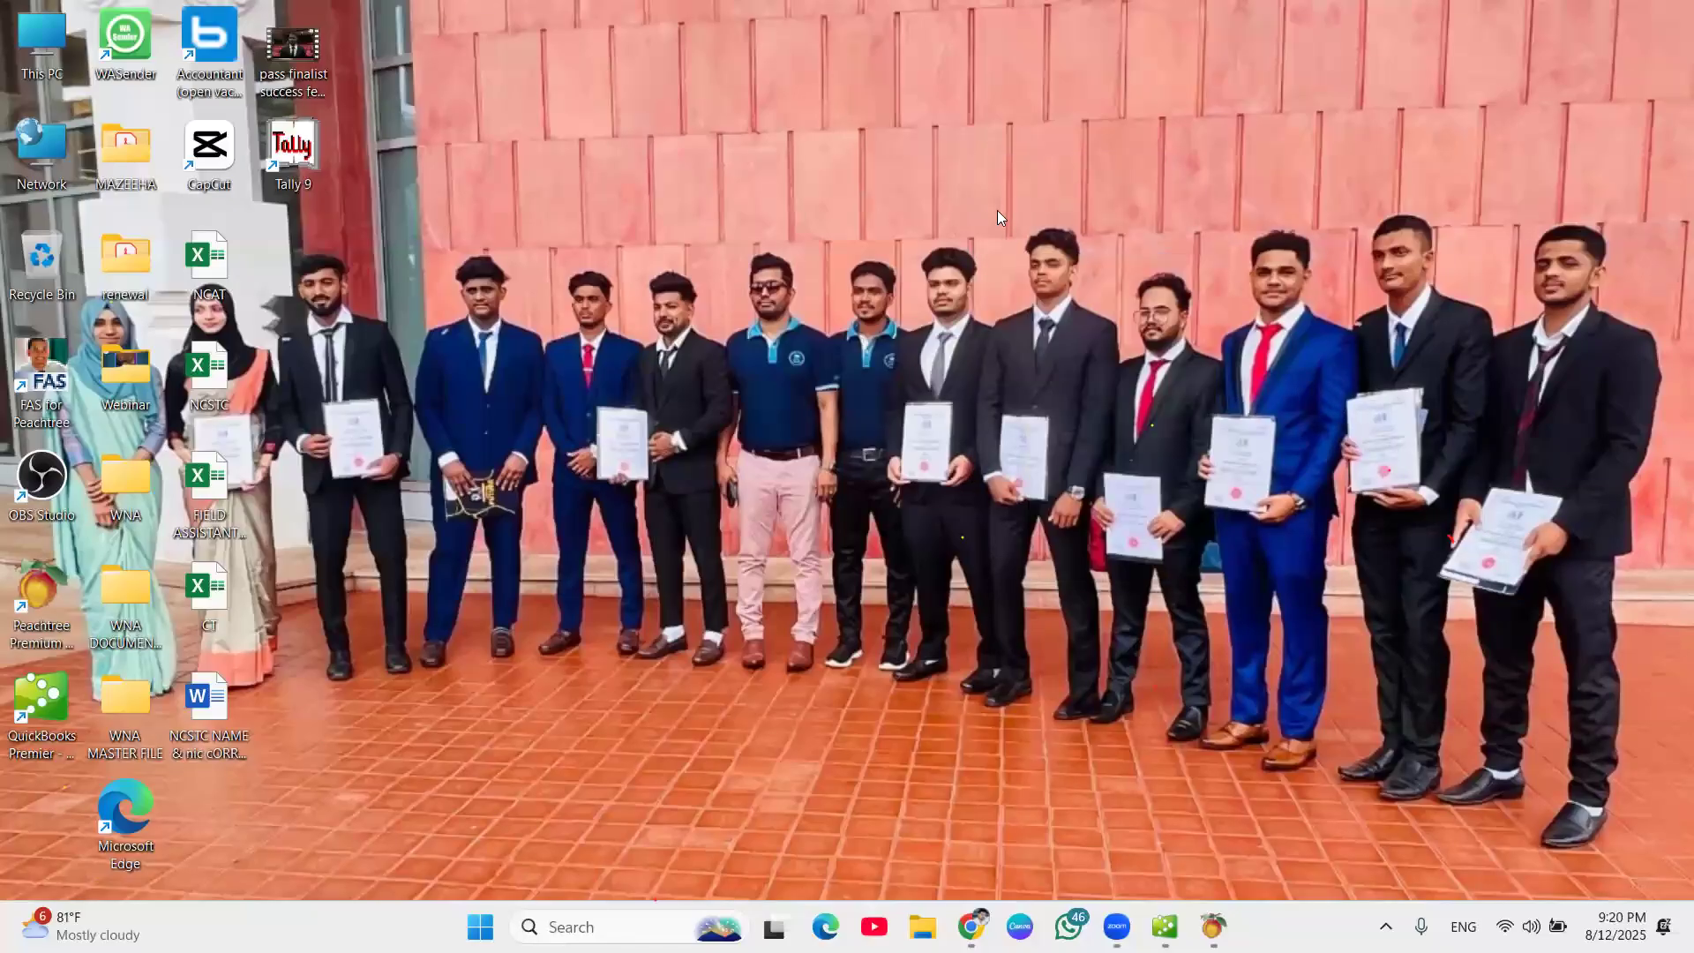
{"action": "right_click", "coordinate": [989, 196]}
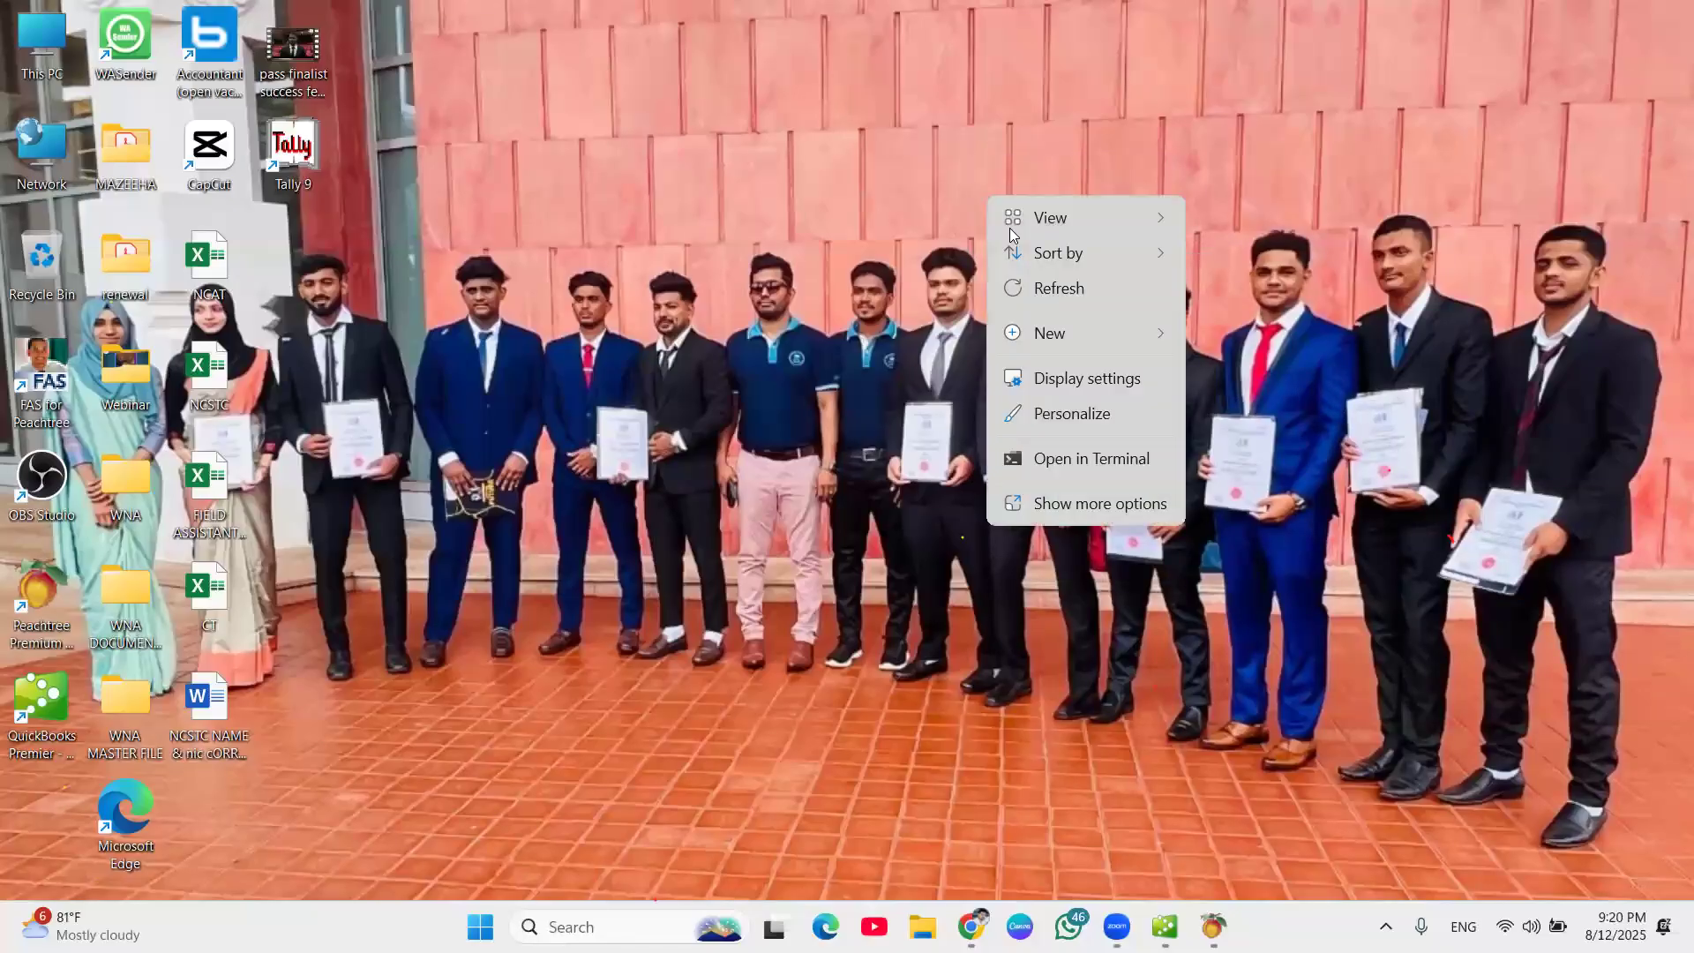
{"action": "left_click", "coordinate": [1032, 286]}
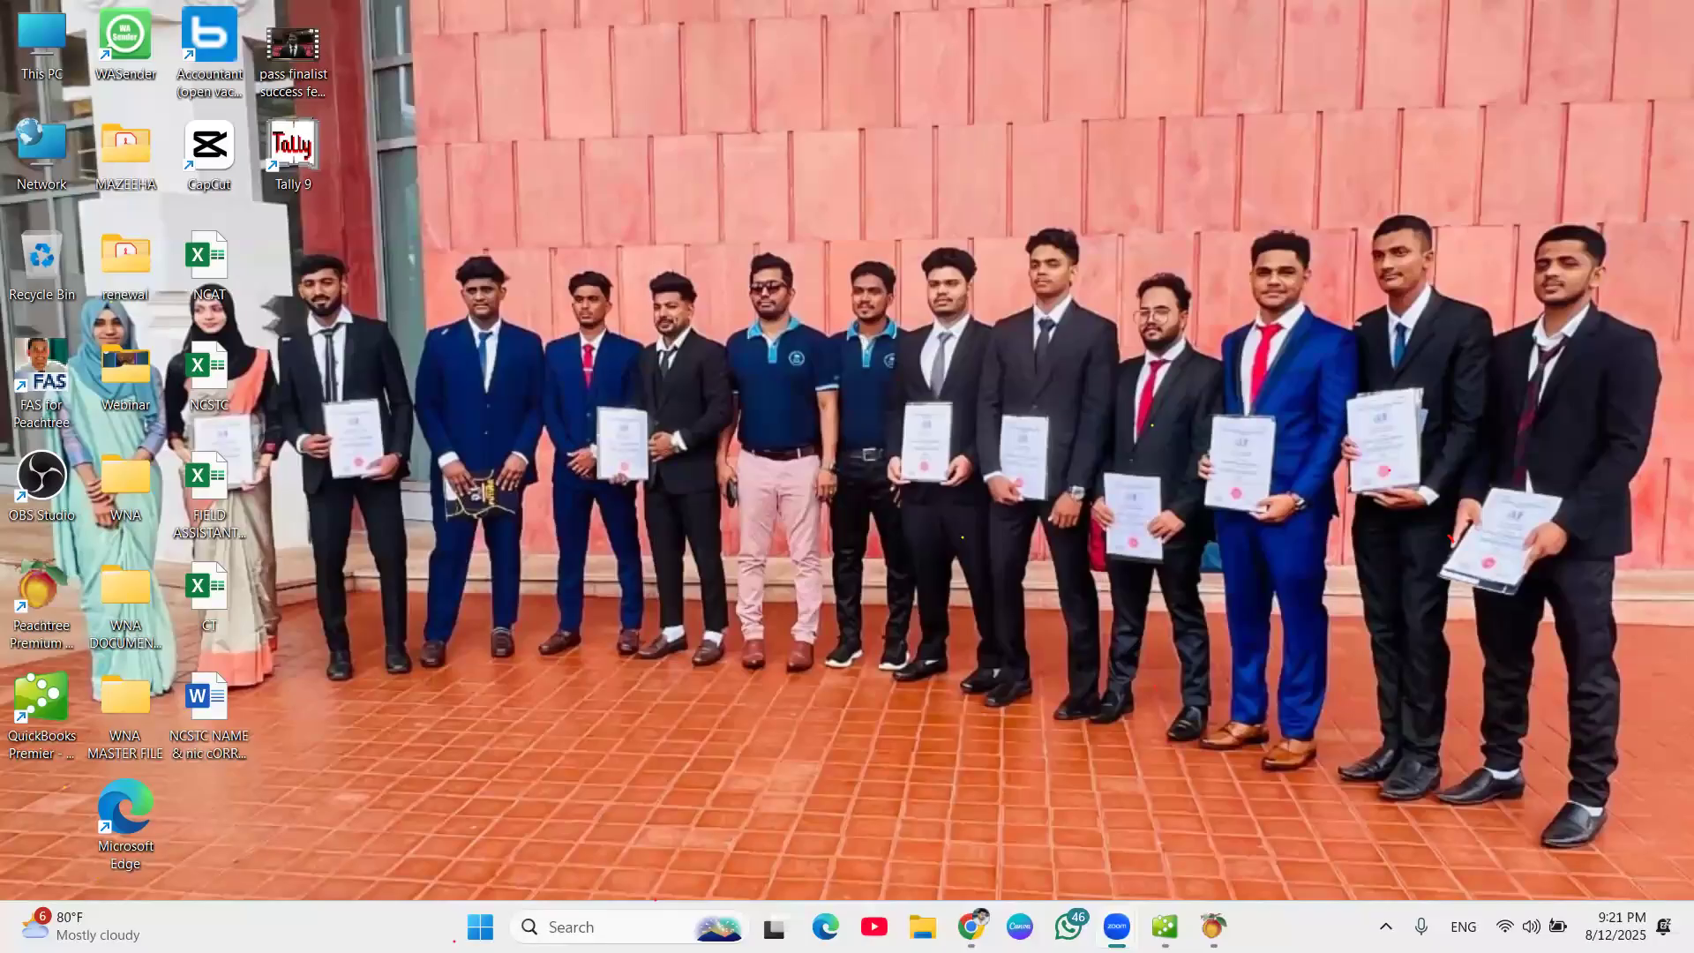
Bring up Peachtree Accounting from the taskbar, maximize it, then close it.
{"action": "left_click", "coordinate": [1213, 926]}
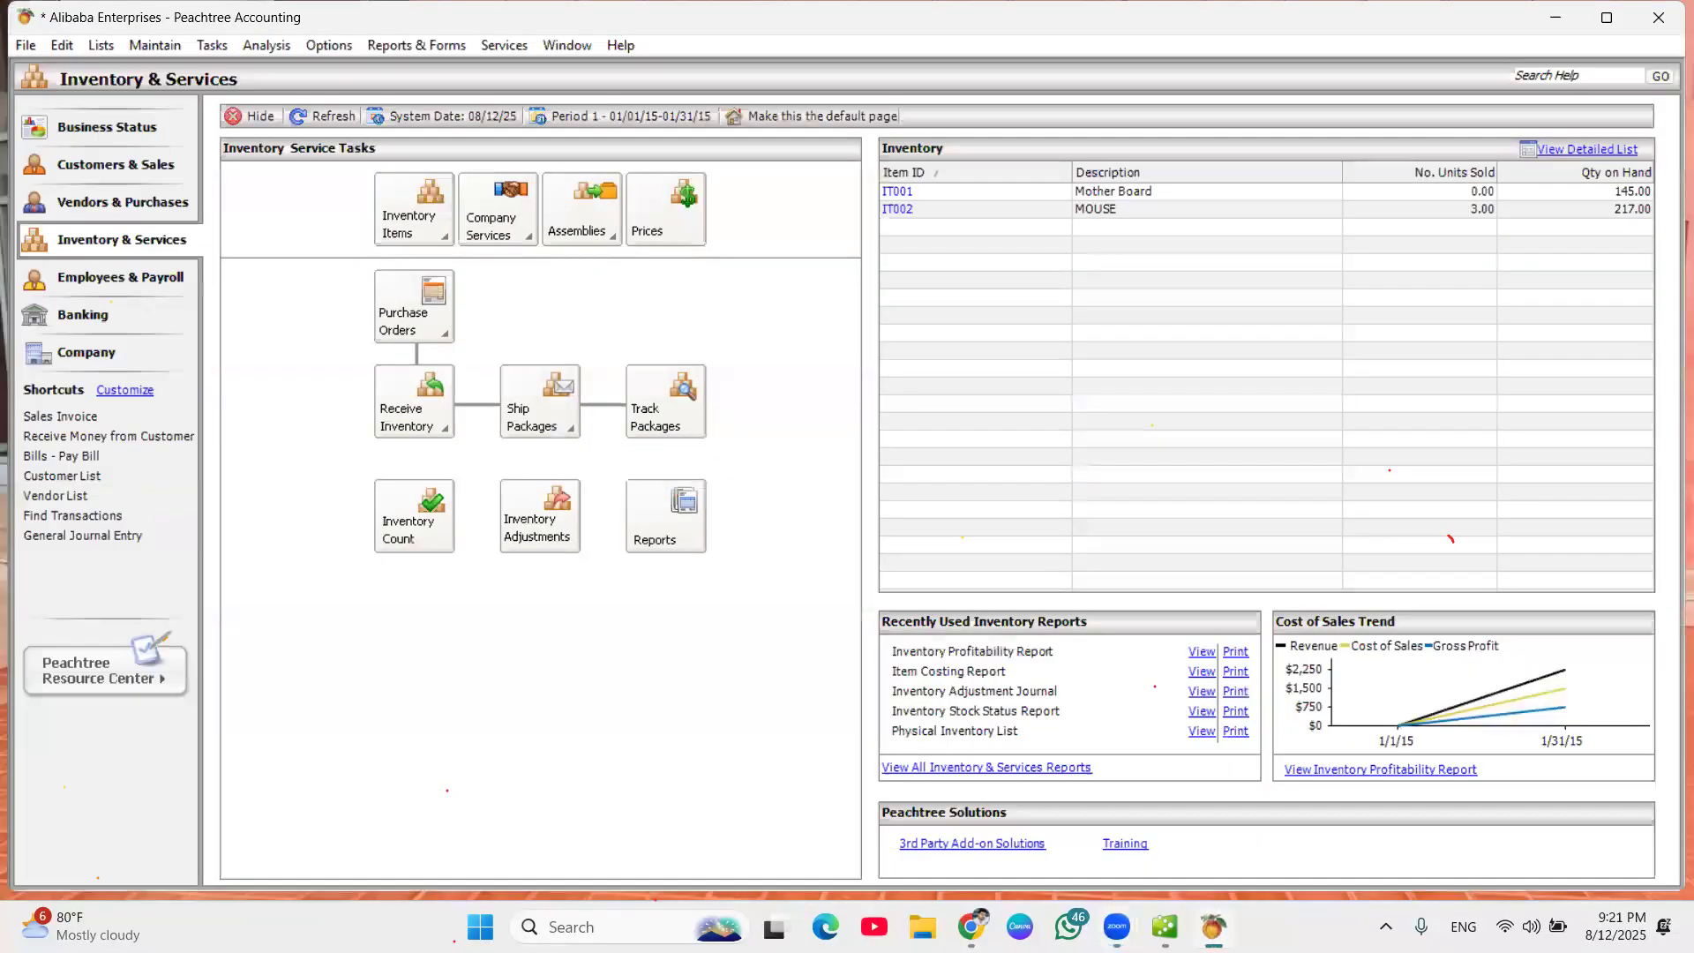
{"action": "left_click", "coordinate": [1605, 19]}
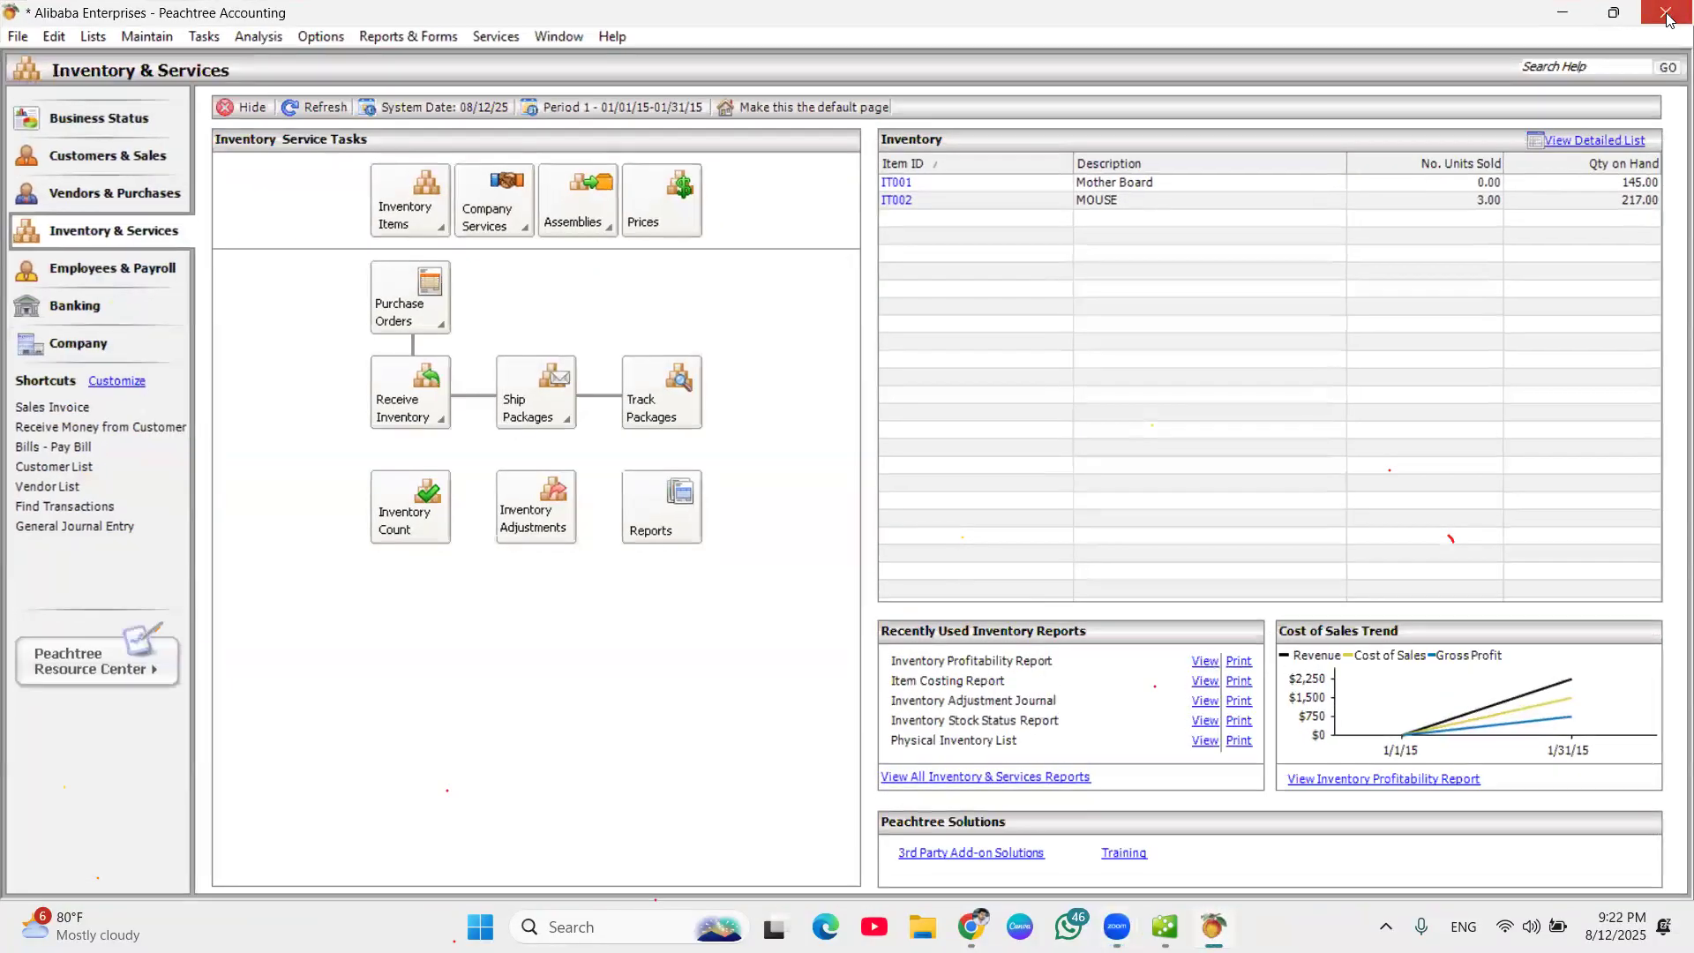
{"action": "left_click", "coordinate": [1666, 18]}
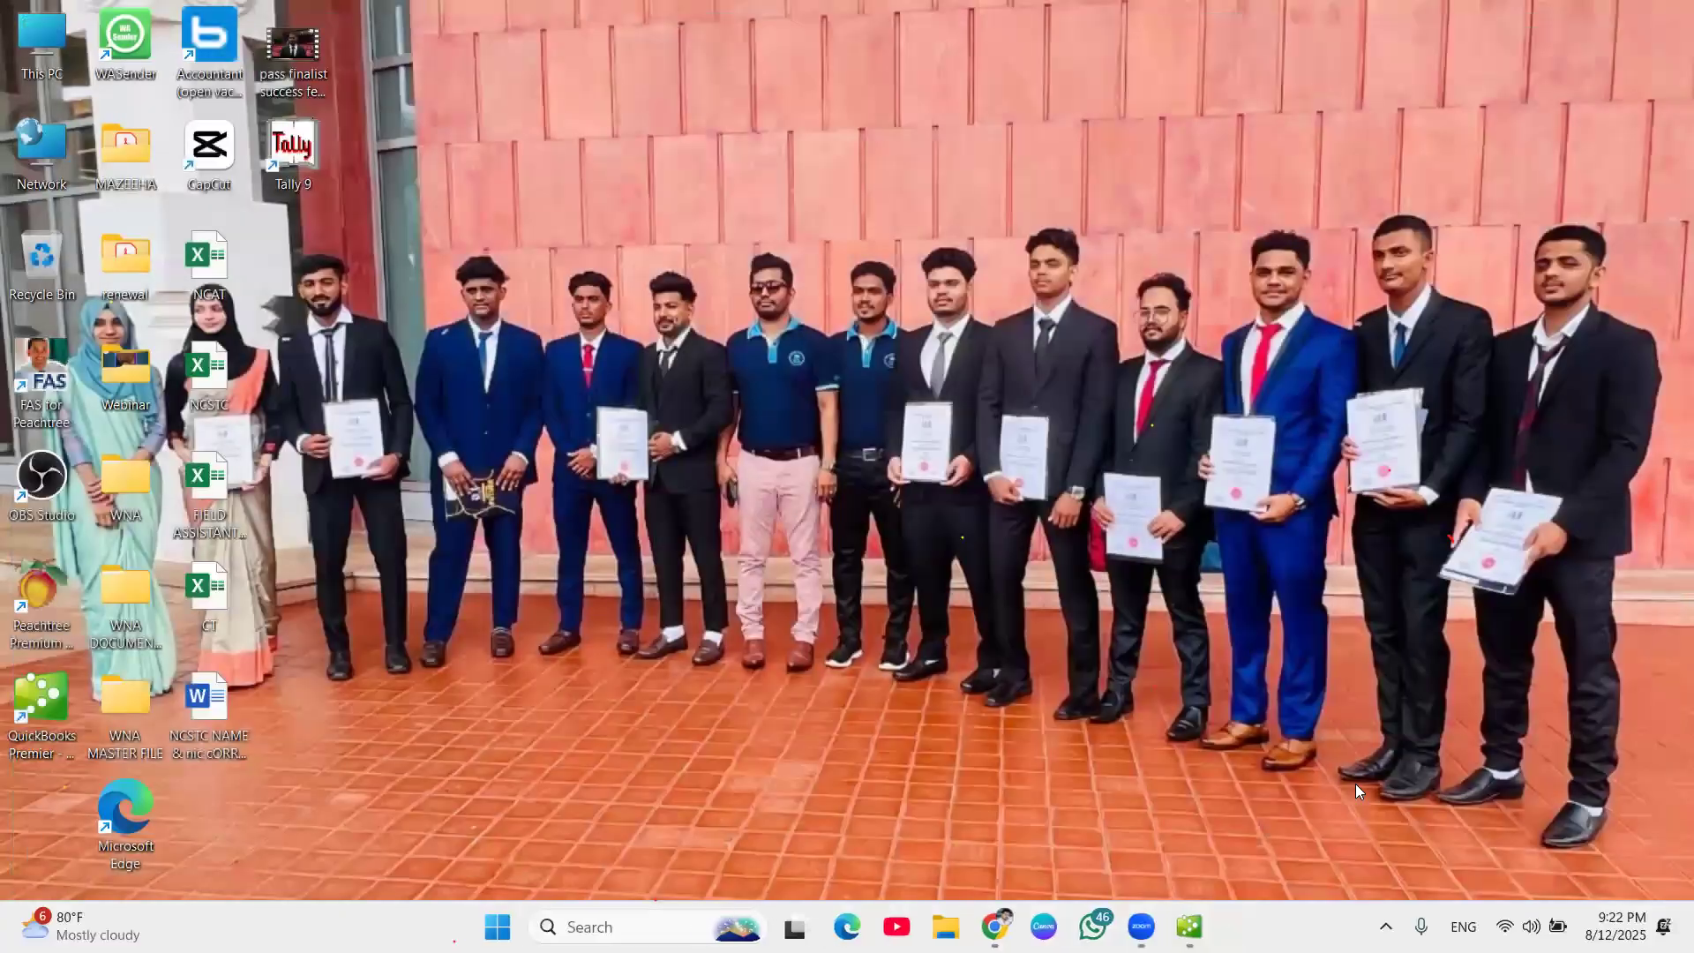
Launch QuickBooks Accountant 2014 and decline the Update QuickBooks offer.
{"action": "left_click", "coordinate": [1189, 927]}
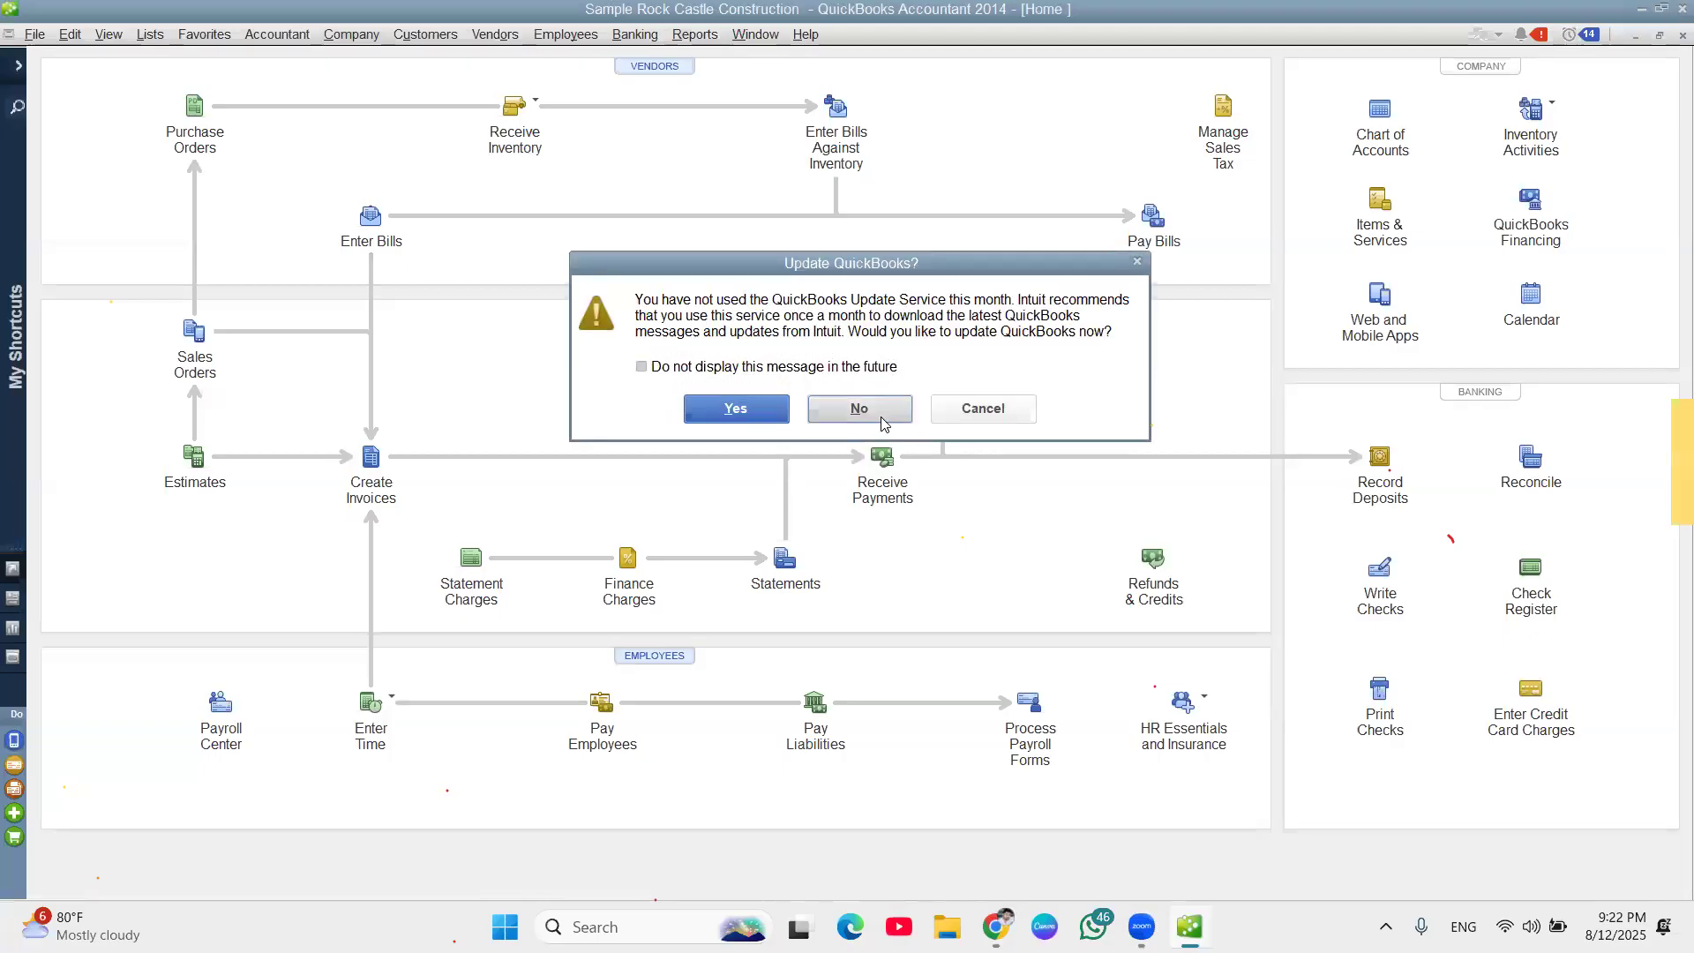
{"action": "left_click", "coordinate": [882, 422]}
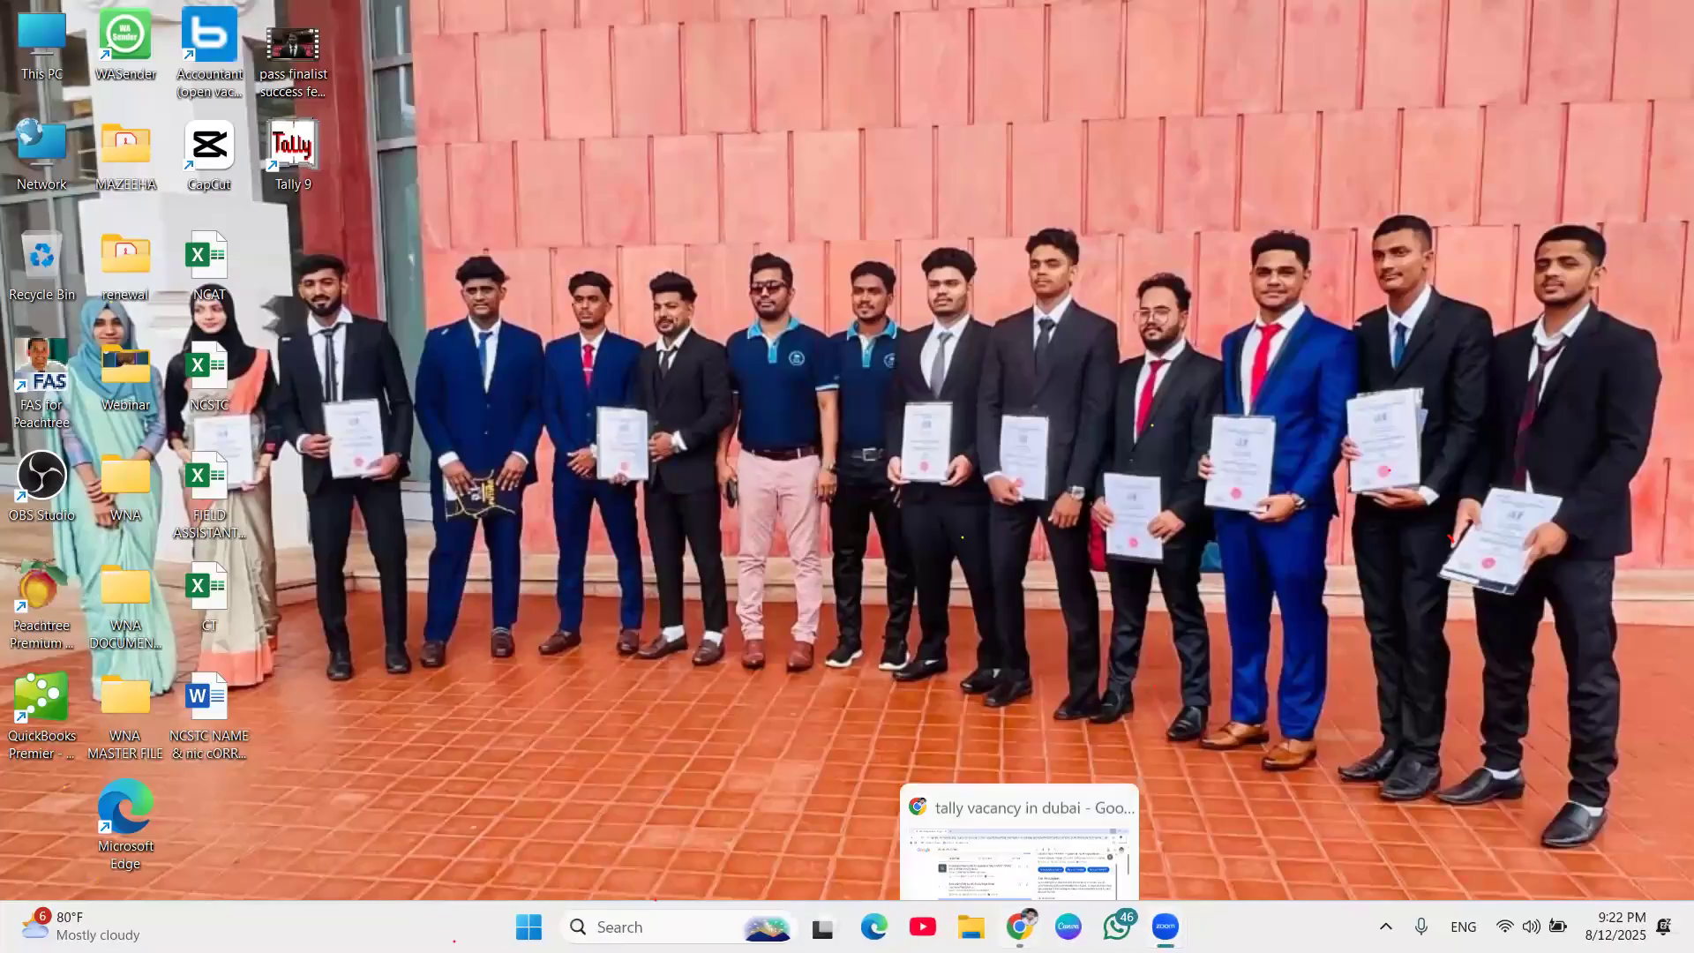
Restore Chrome and scroll up to the Senior Accountant – Cash & Tally Specialist posting.
{"action": "left_click", "coordinate": [1019, 922]}
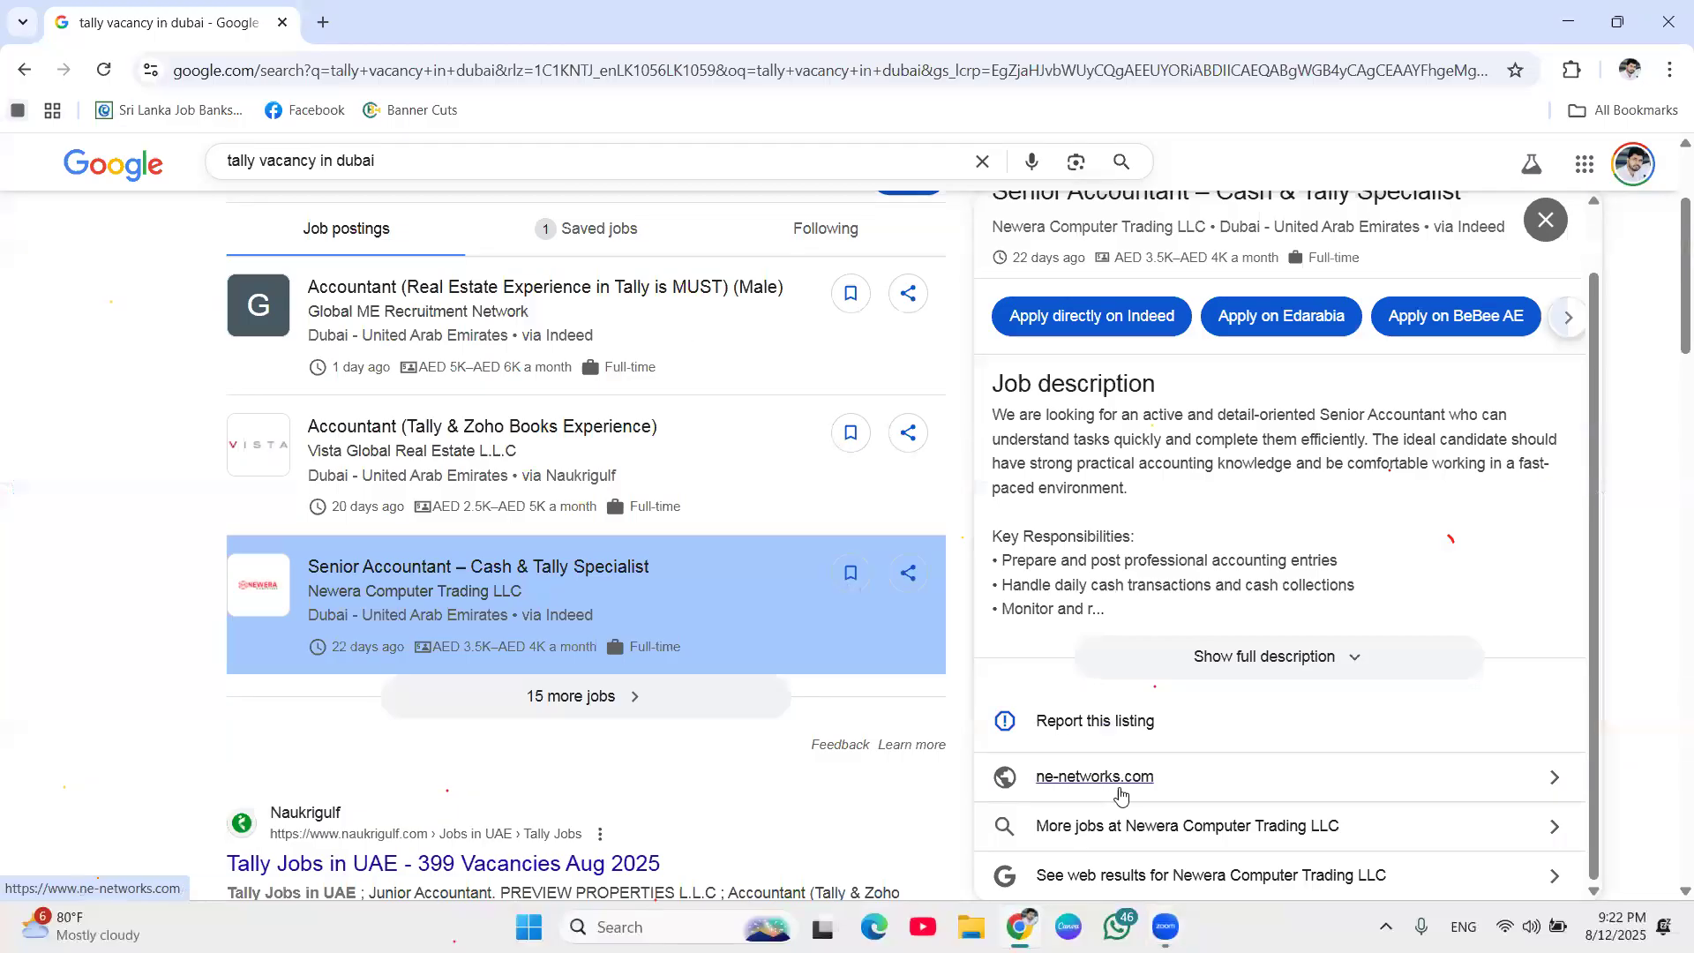
{"action": "mouse_move", "coordinate": [1158, 920]}
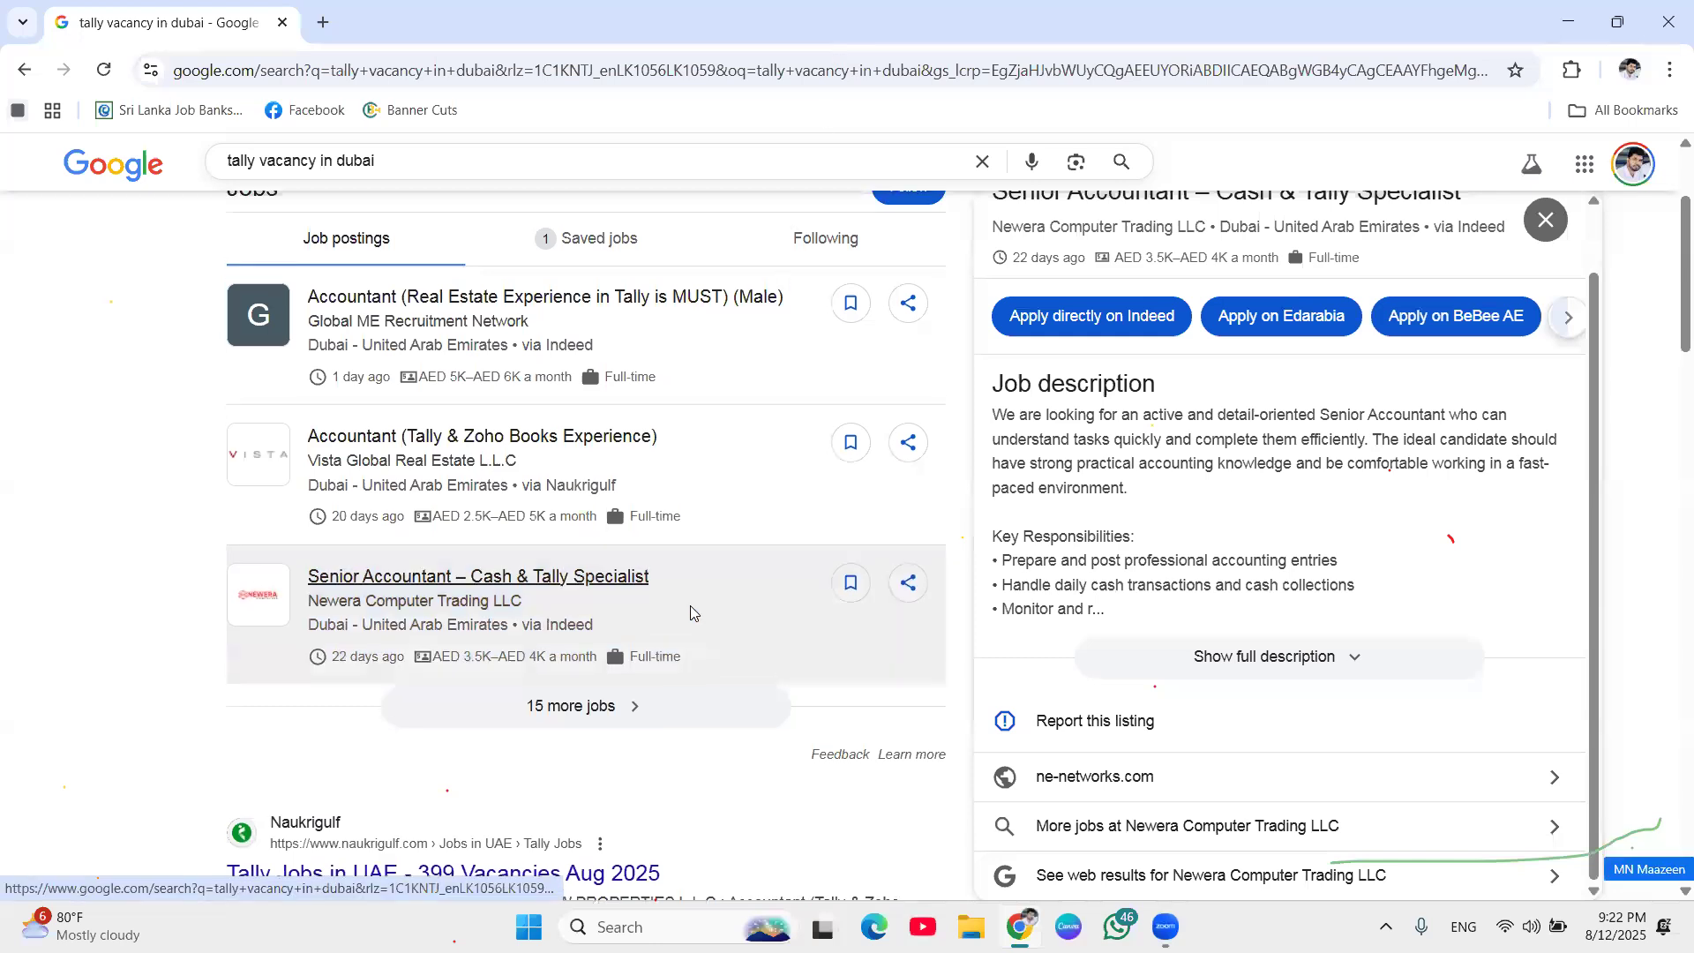
{"action": "scroll", "coordinate": [690, 606], "scroll_direction": "up", "scroll_amount": 2}
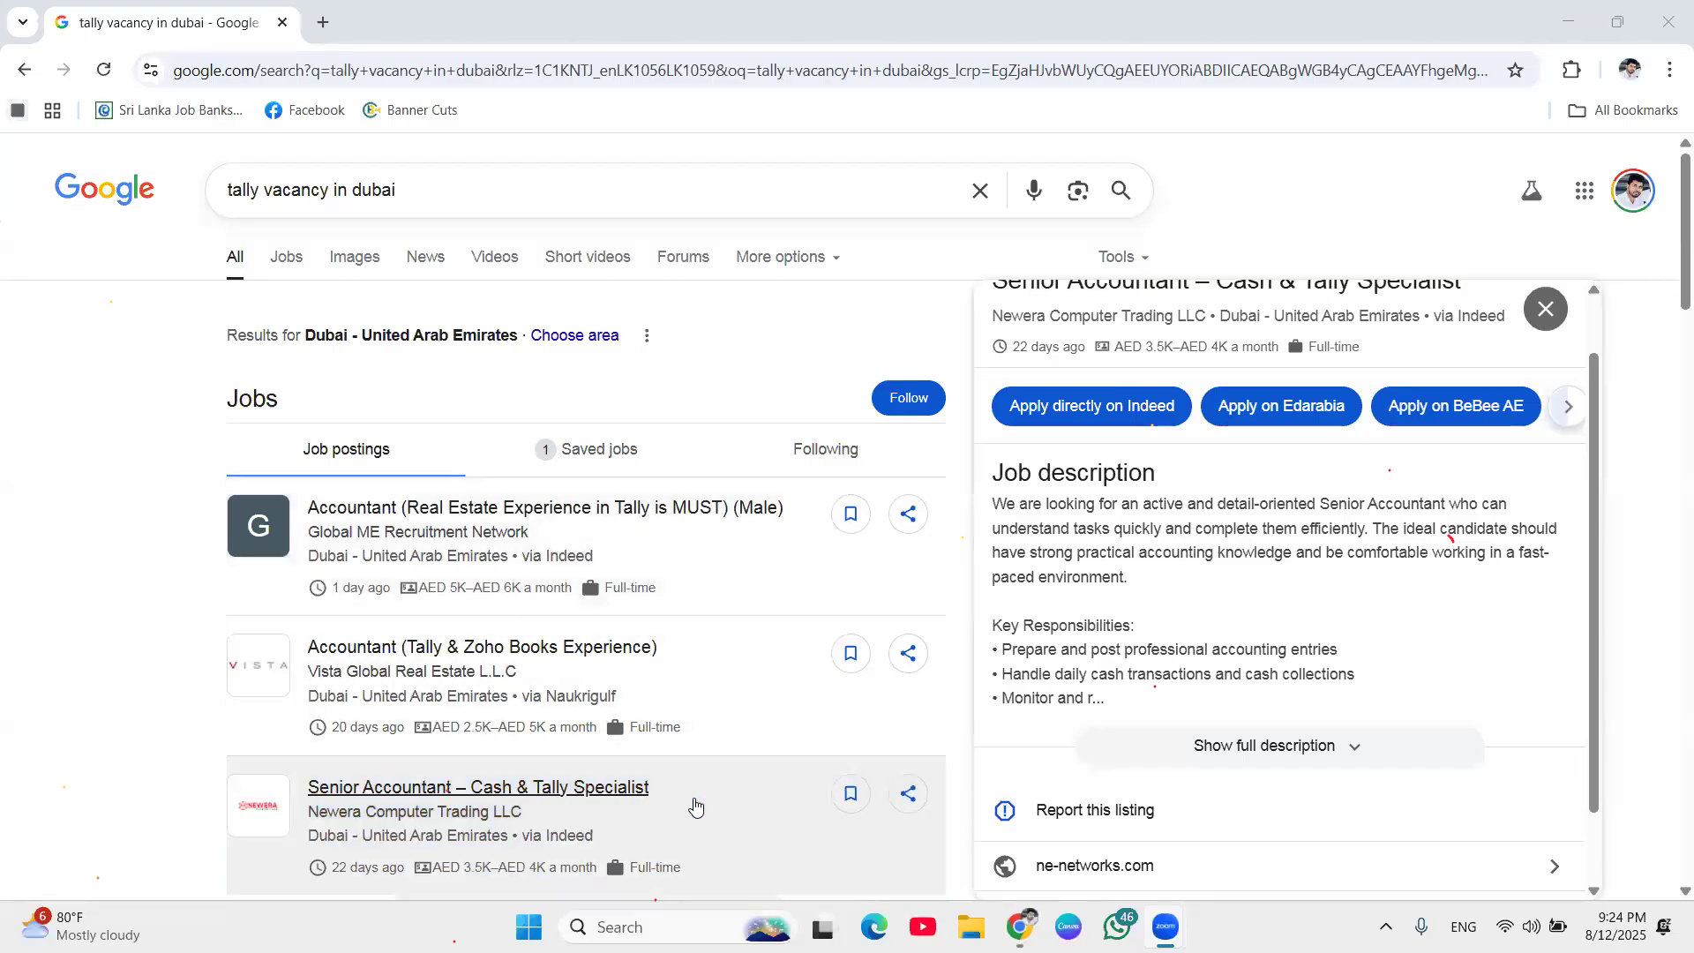
{"action": "left_click", "coordinate": [695, 805]}
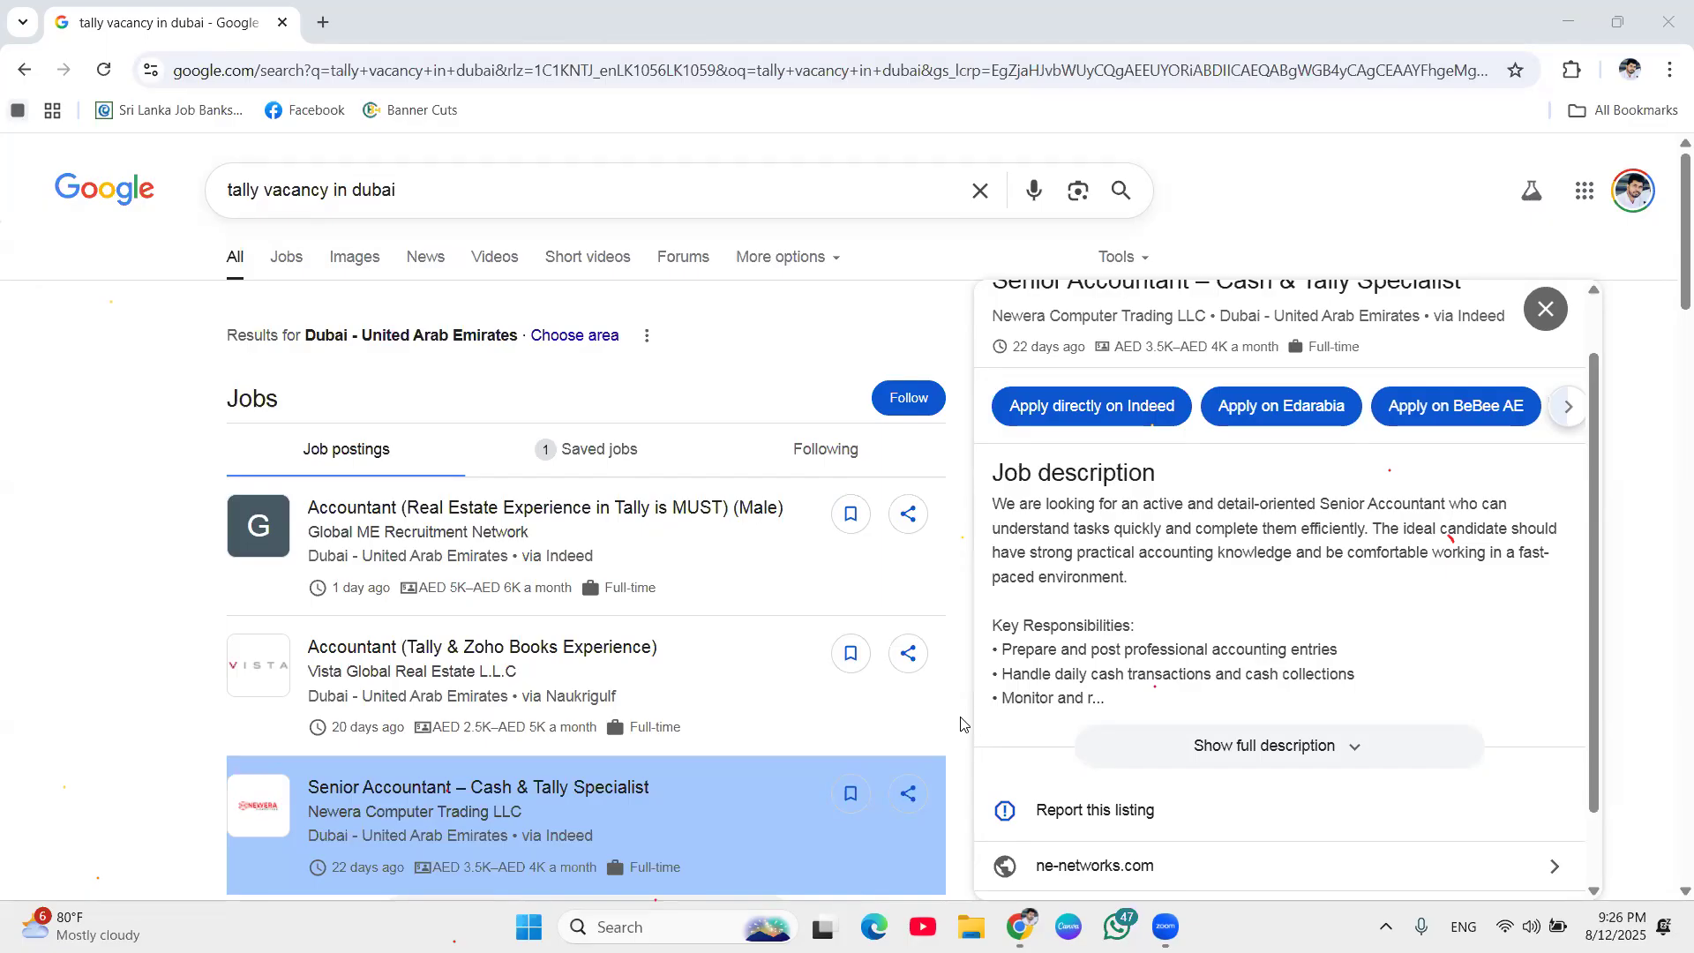
Search Google for 'caravan al fahad' in a new tab.
{"action": "left_click", "coordinate": [323, 22]}
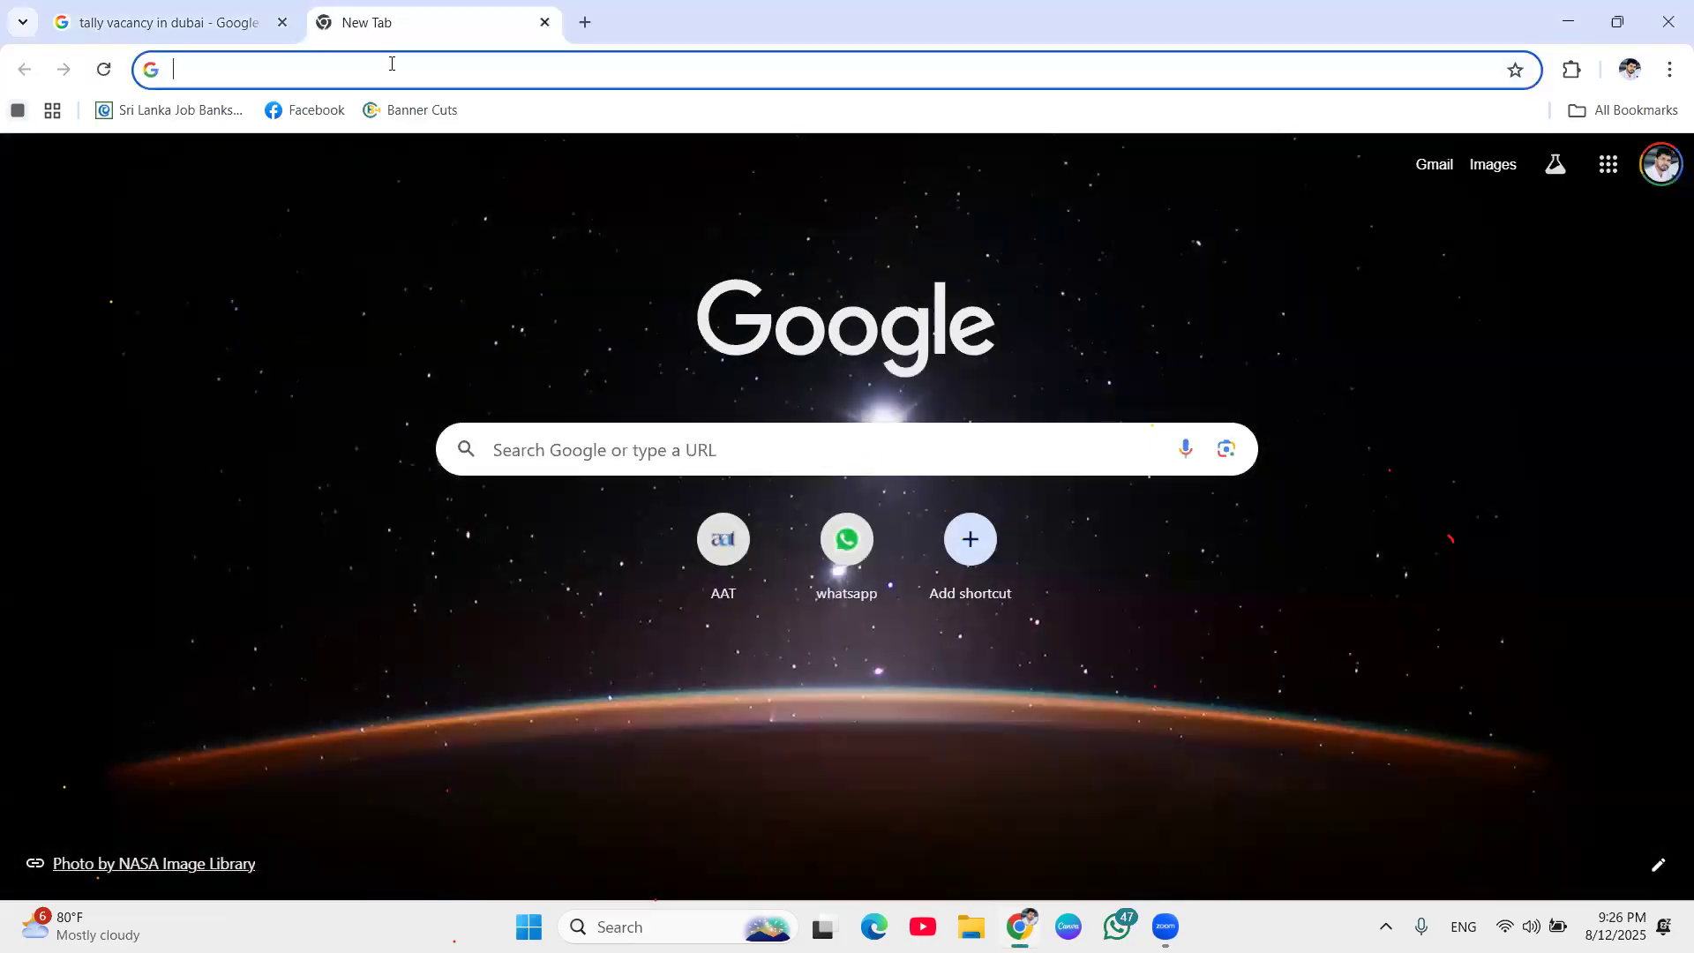
{"action": "left_click", "coordinate": [390, 61]}
{"action": "type", "text": "carava"}
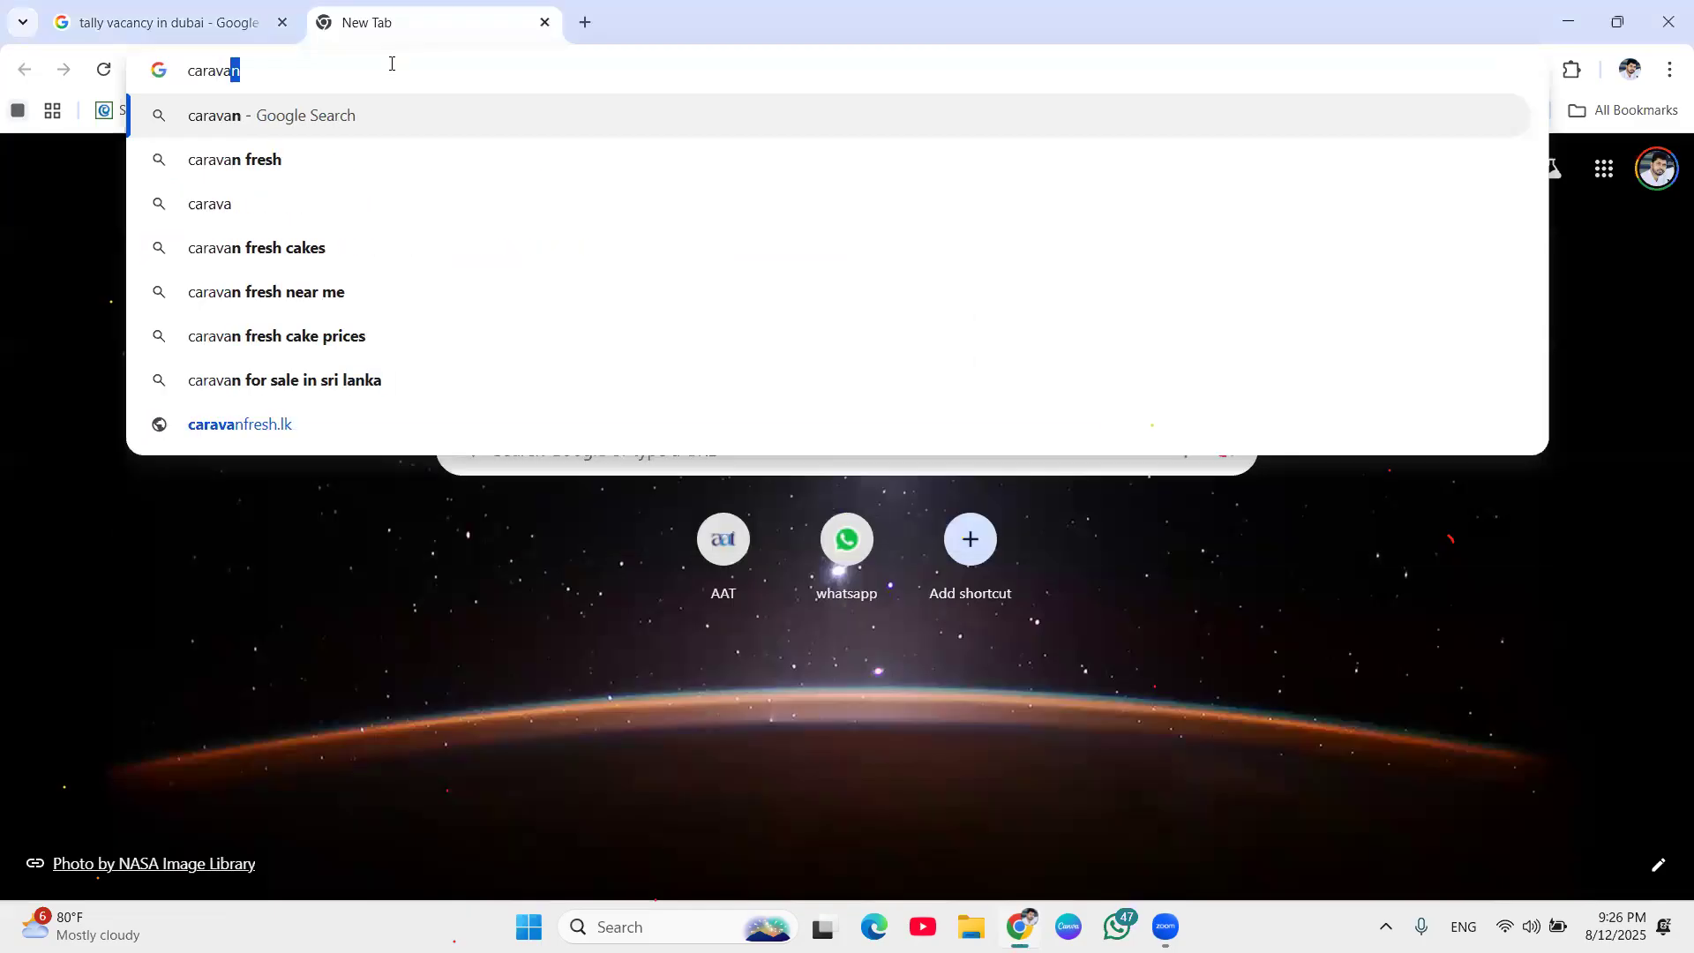
{"action": "type", "text": "n al fahad"}
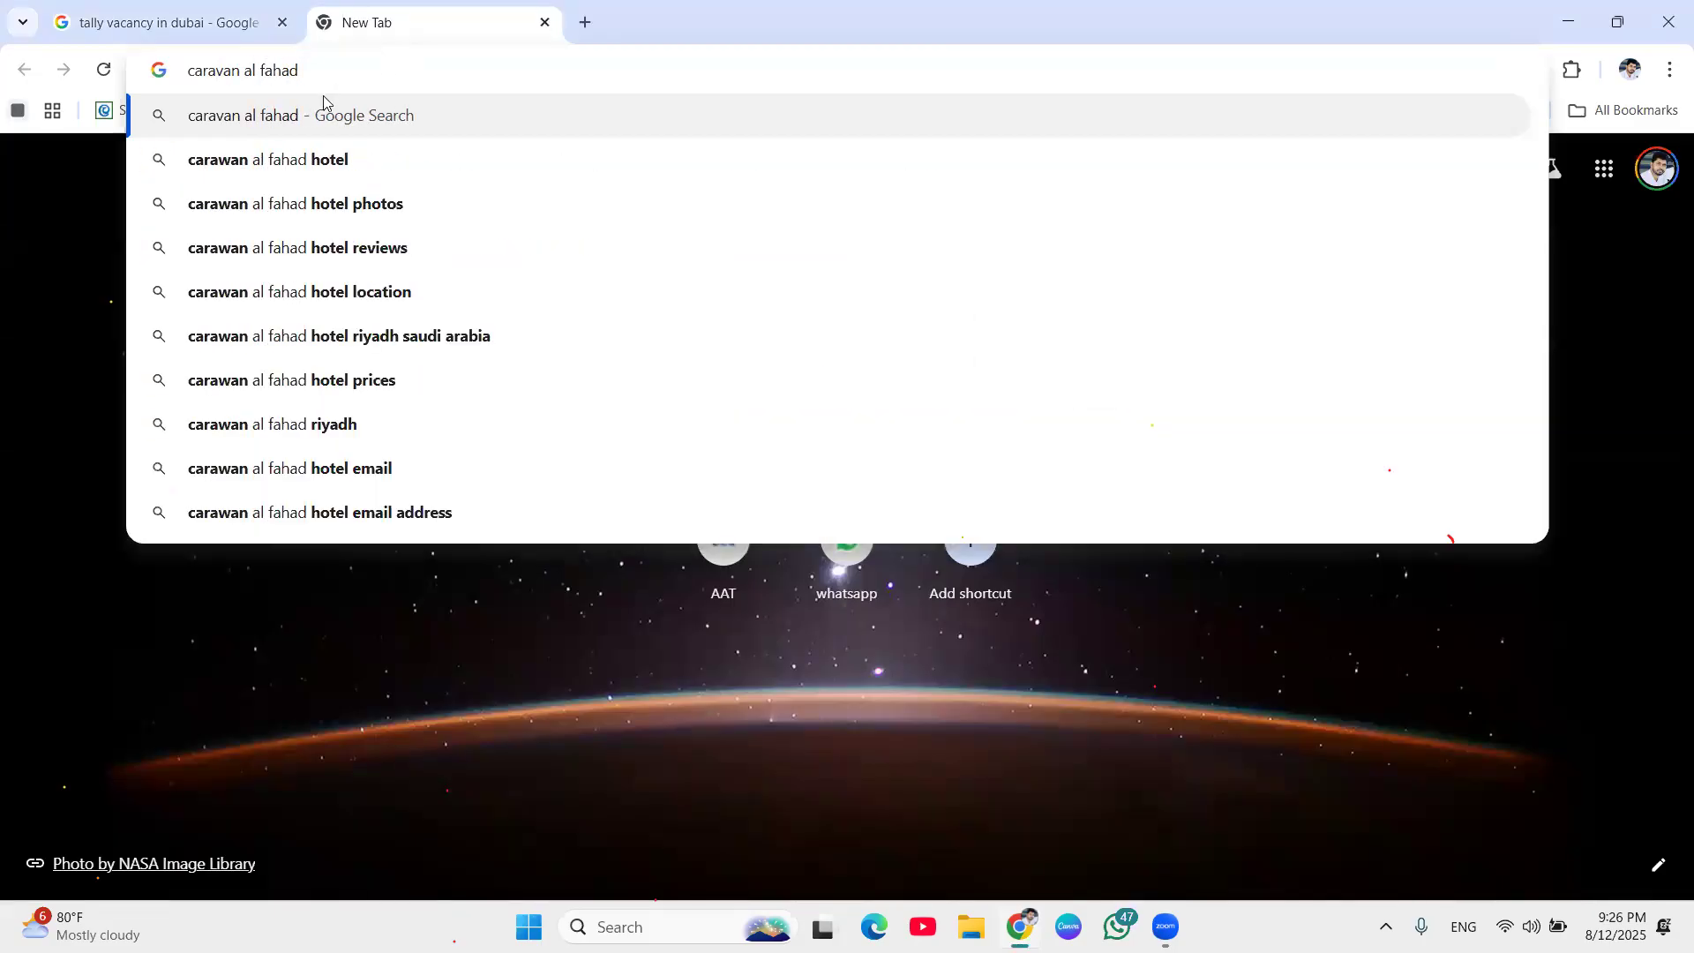
{"action": "left_click", "coordinate": [300, 161]}
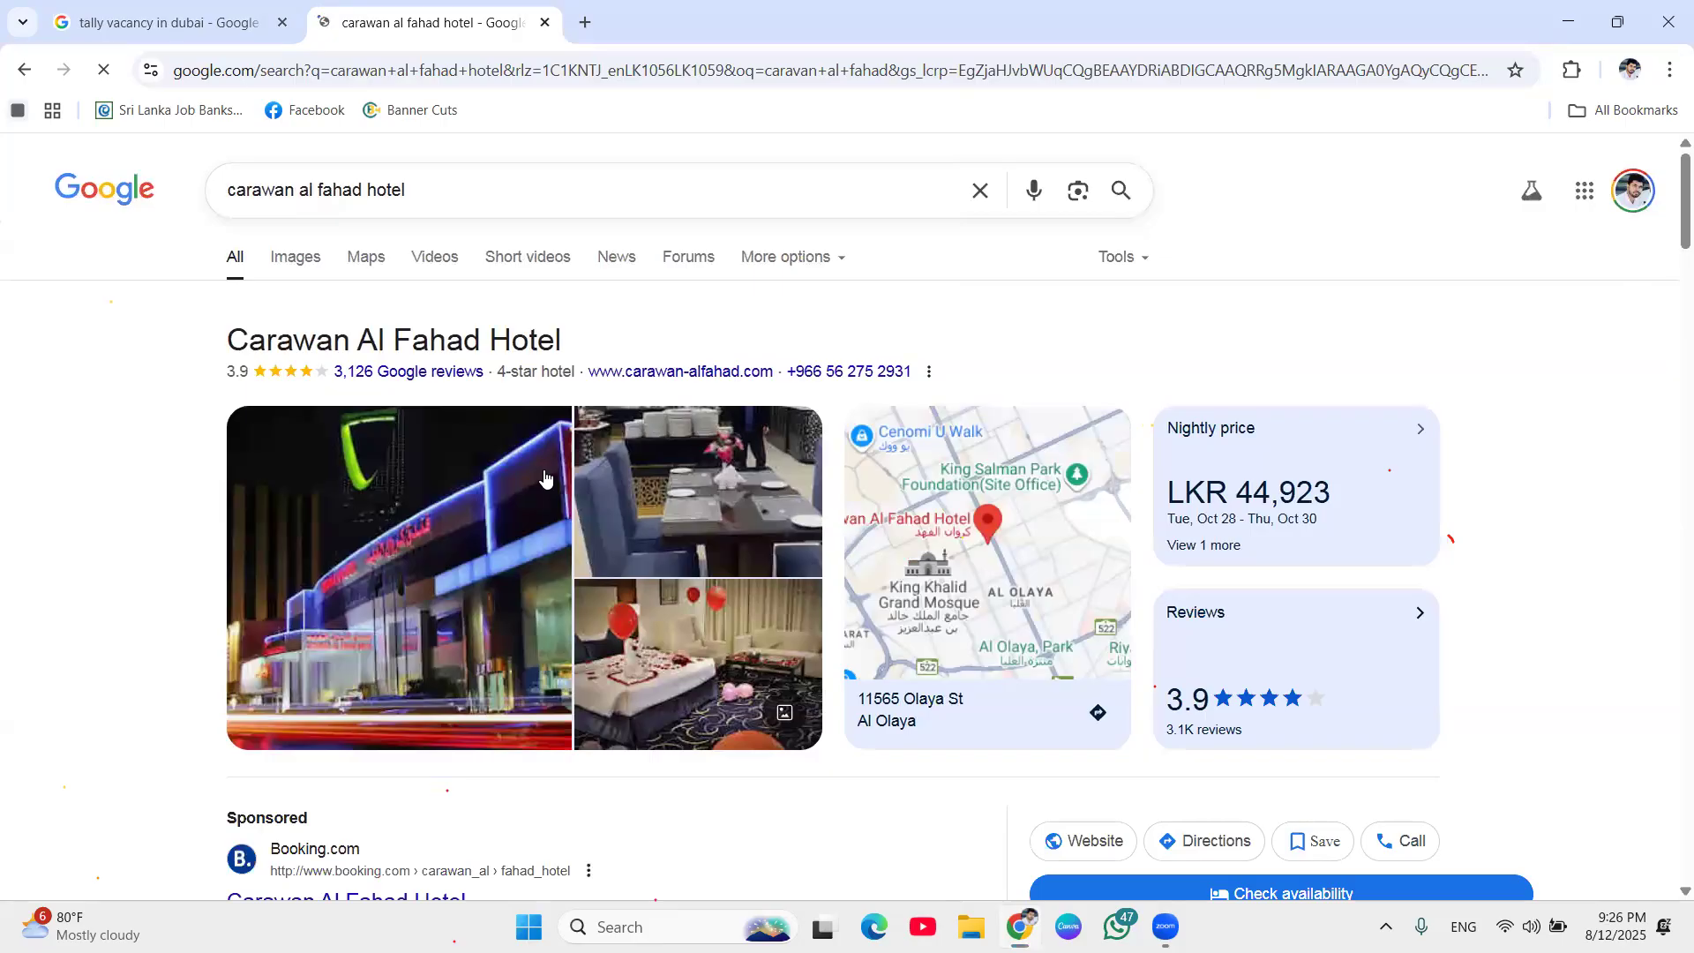
View the hotel's photo gallery, then open its Booking.com listing and dismiss the Genius prompt.
{"action": "left_click", "coordinate": [360, 625]}
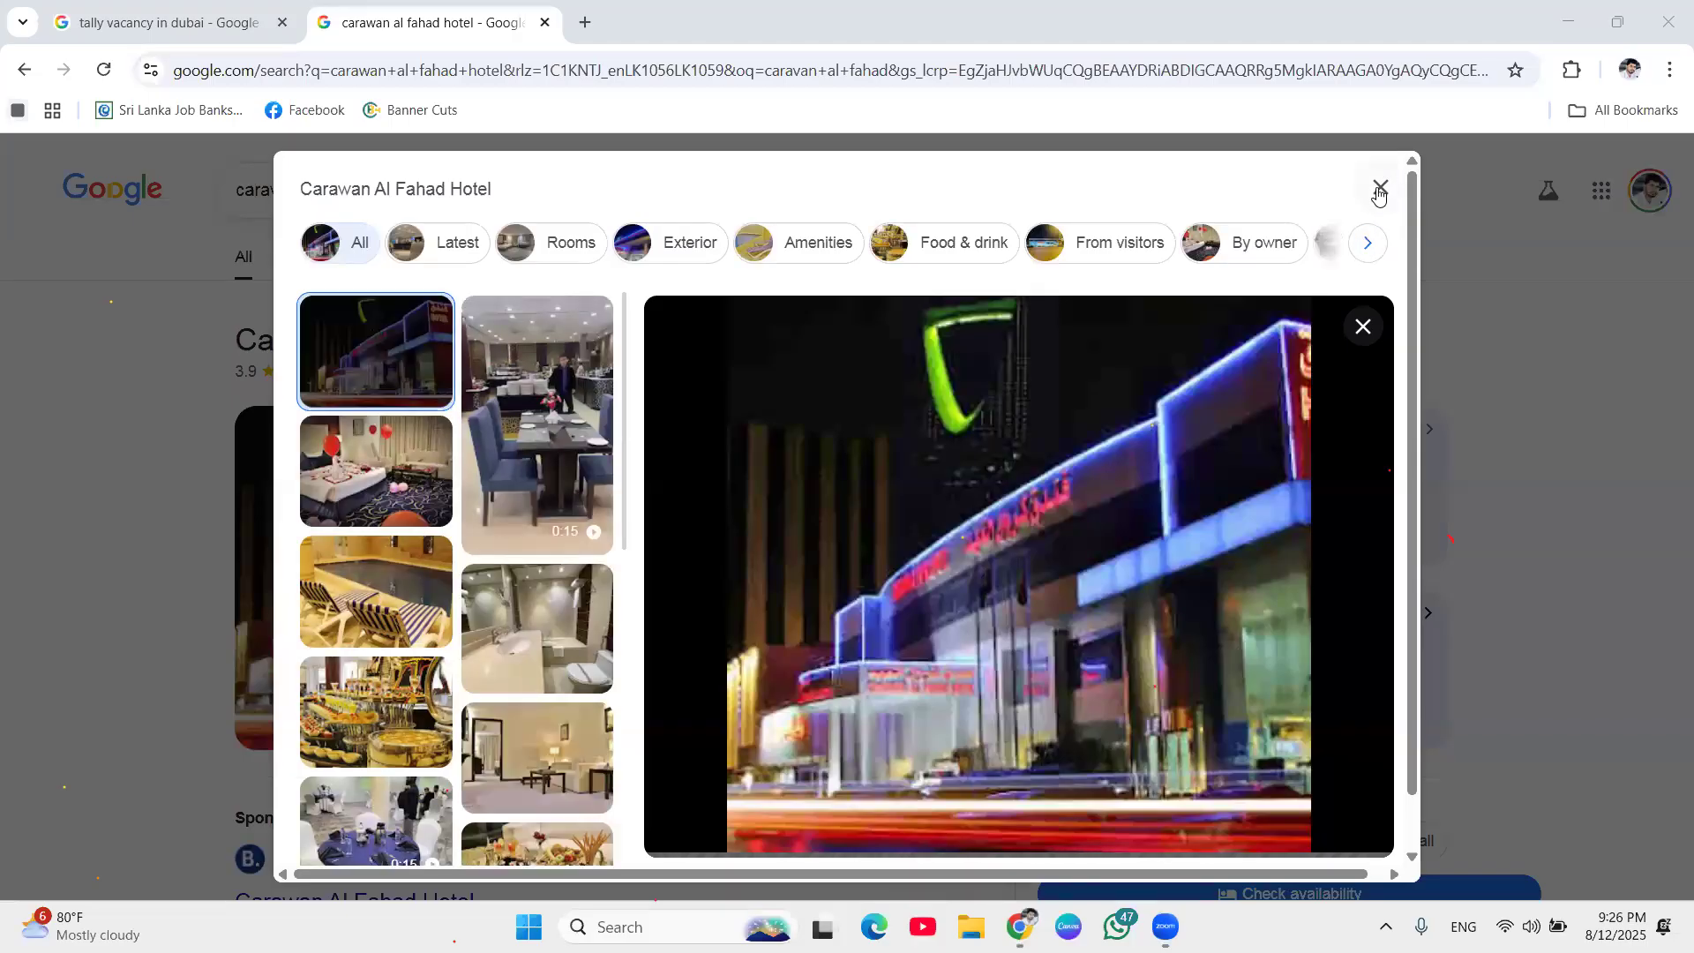
{"action": "left_click", "coordinate": [1379, 188]}
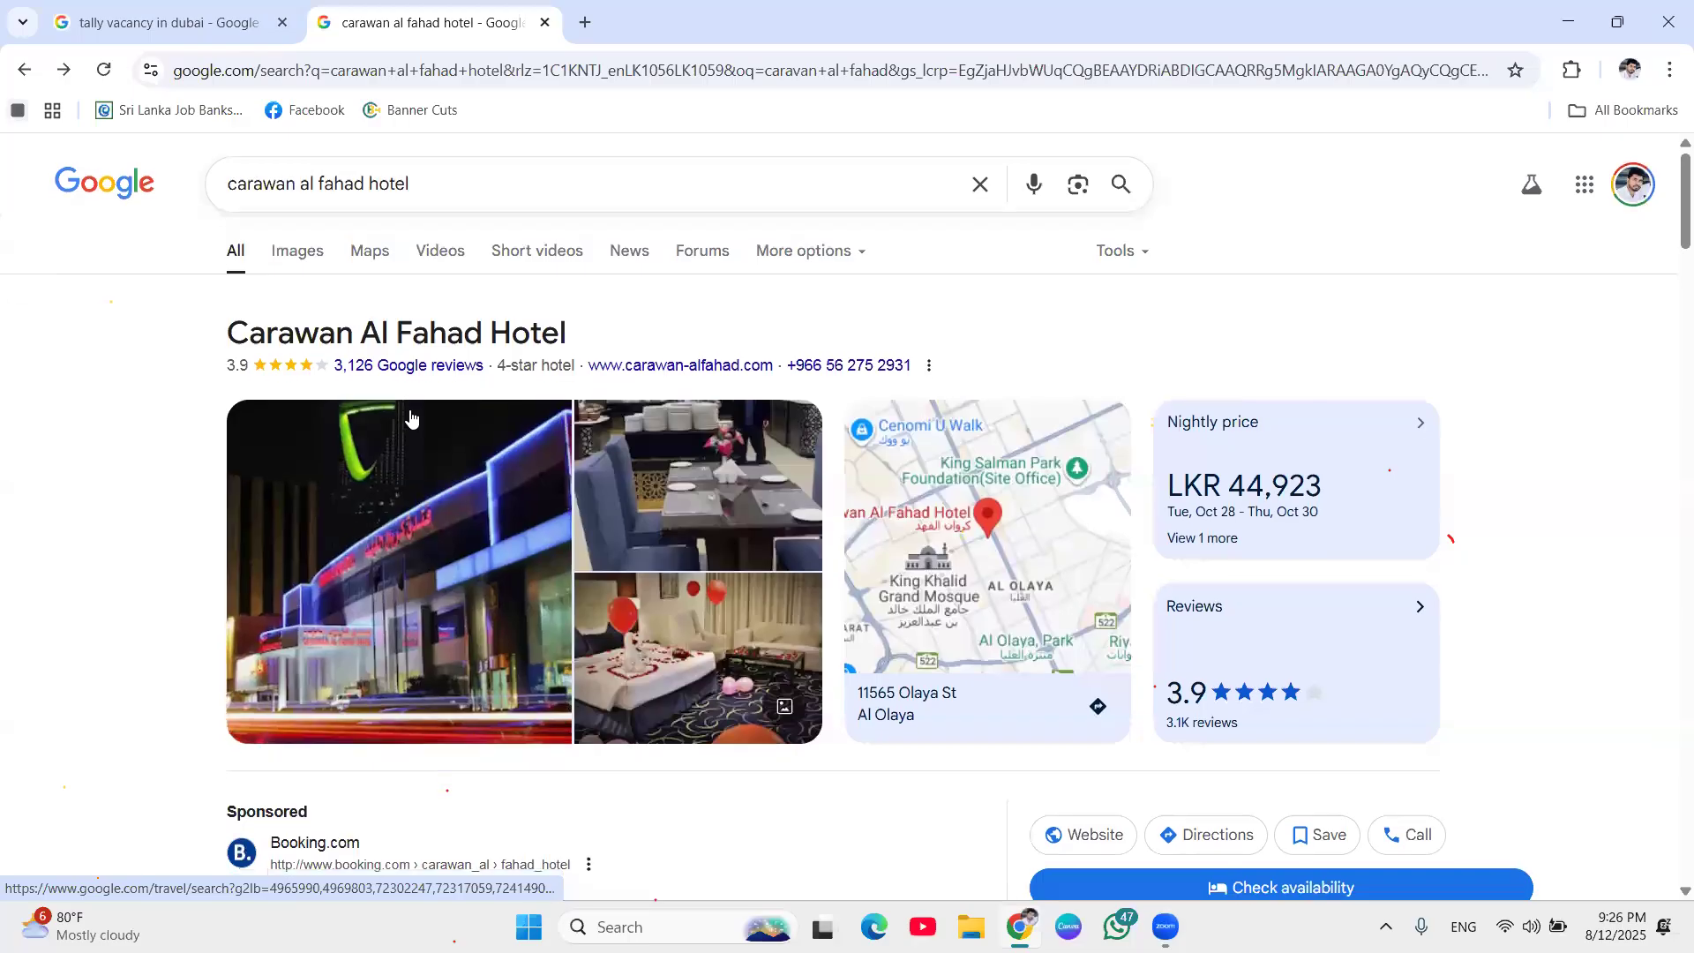
{"action": "scroll", "coordinate": [411, 419], "scroll_direction": "down", "scroll_amount": 3}
{"action": "left_click", "coordinate": [421, 571]}
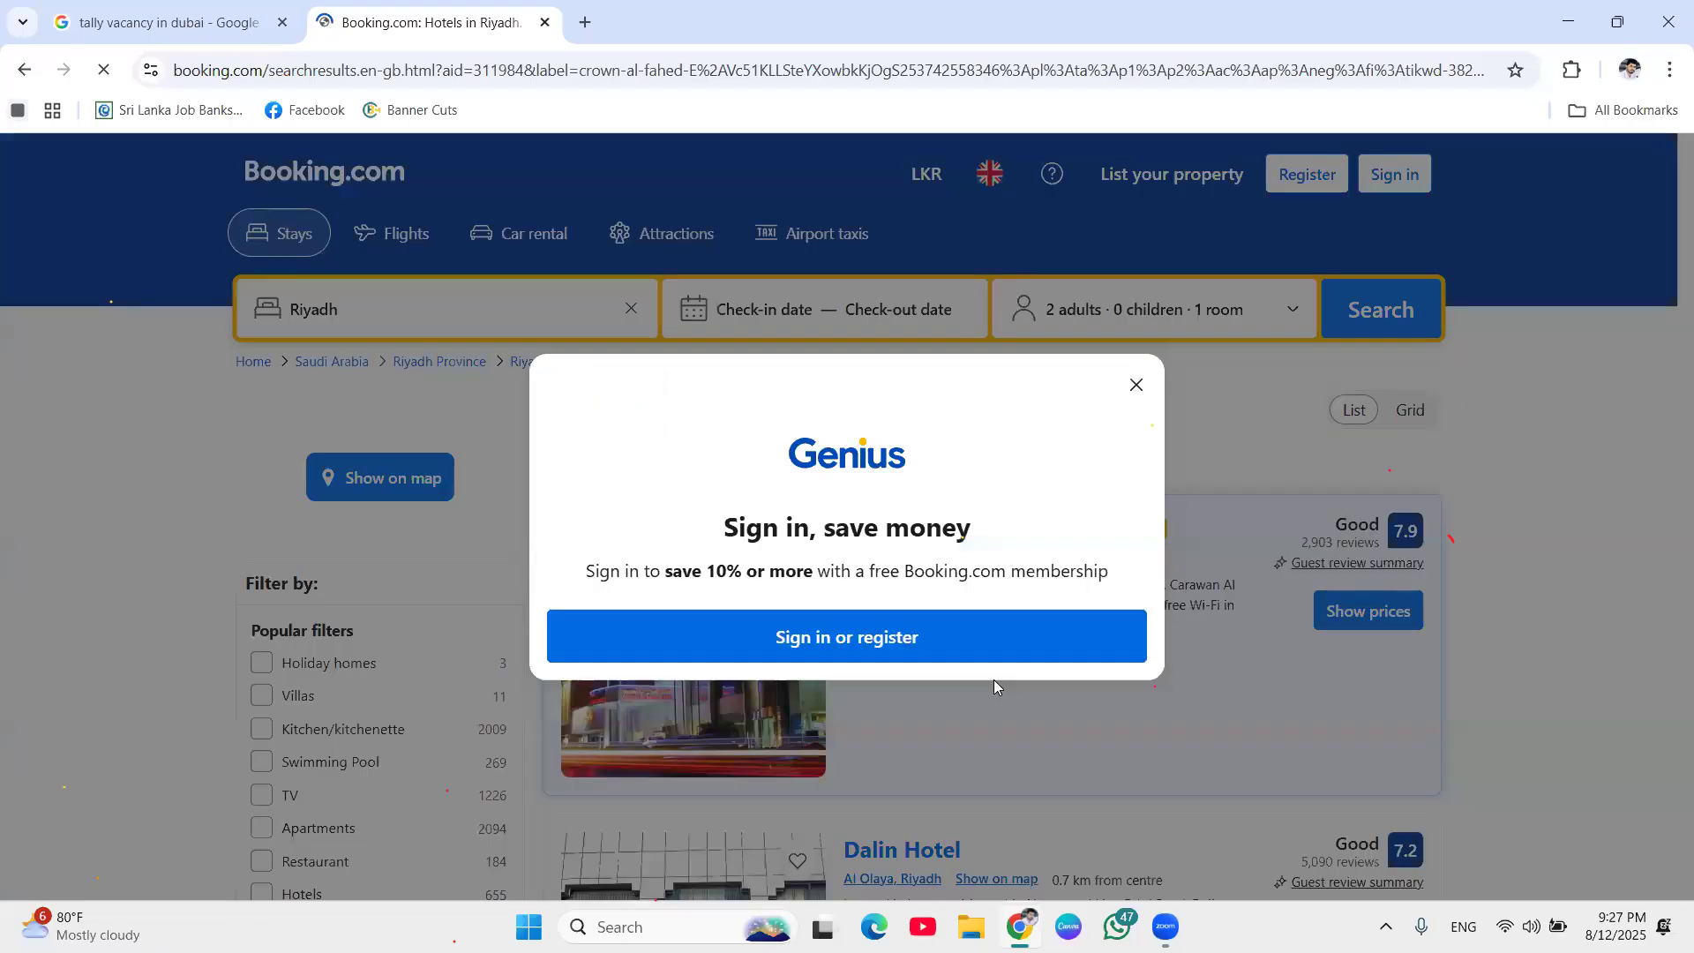
{"action": "left_click", "coordinate": [1137, 385]}
Scroll through the Riyadh hotel cards and back up to Carawan Al Fahad Hotel.
{"action": "scroll", "coordinate": [922, 498], "scroll_direction": "down", "scroll_amount": 2}
{"action": "scroll", "coordinate": [922, 501], "scroll_direction": "down", "scroll_amount": 10}
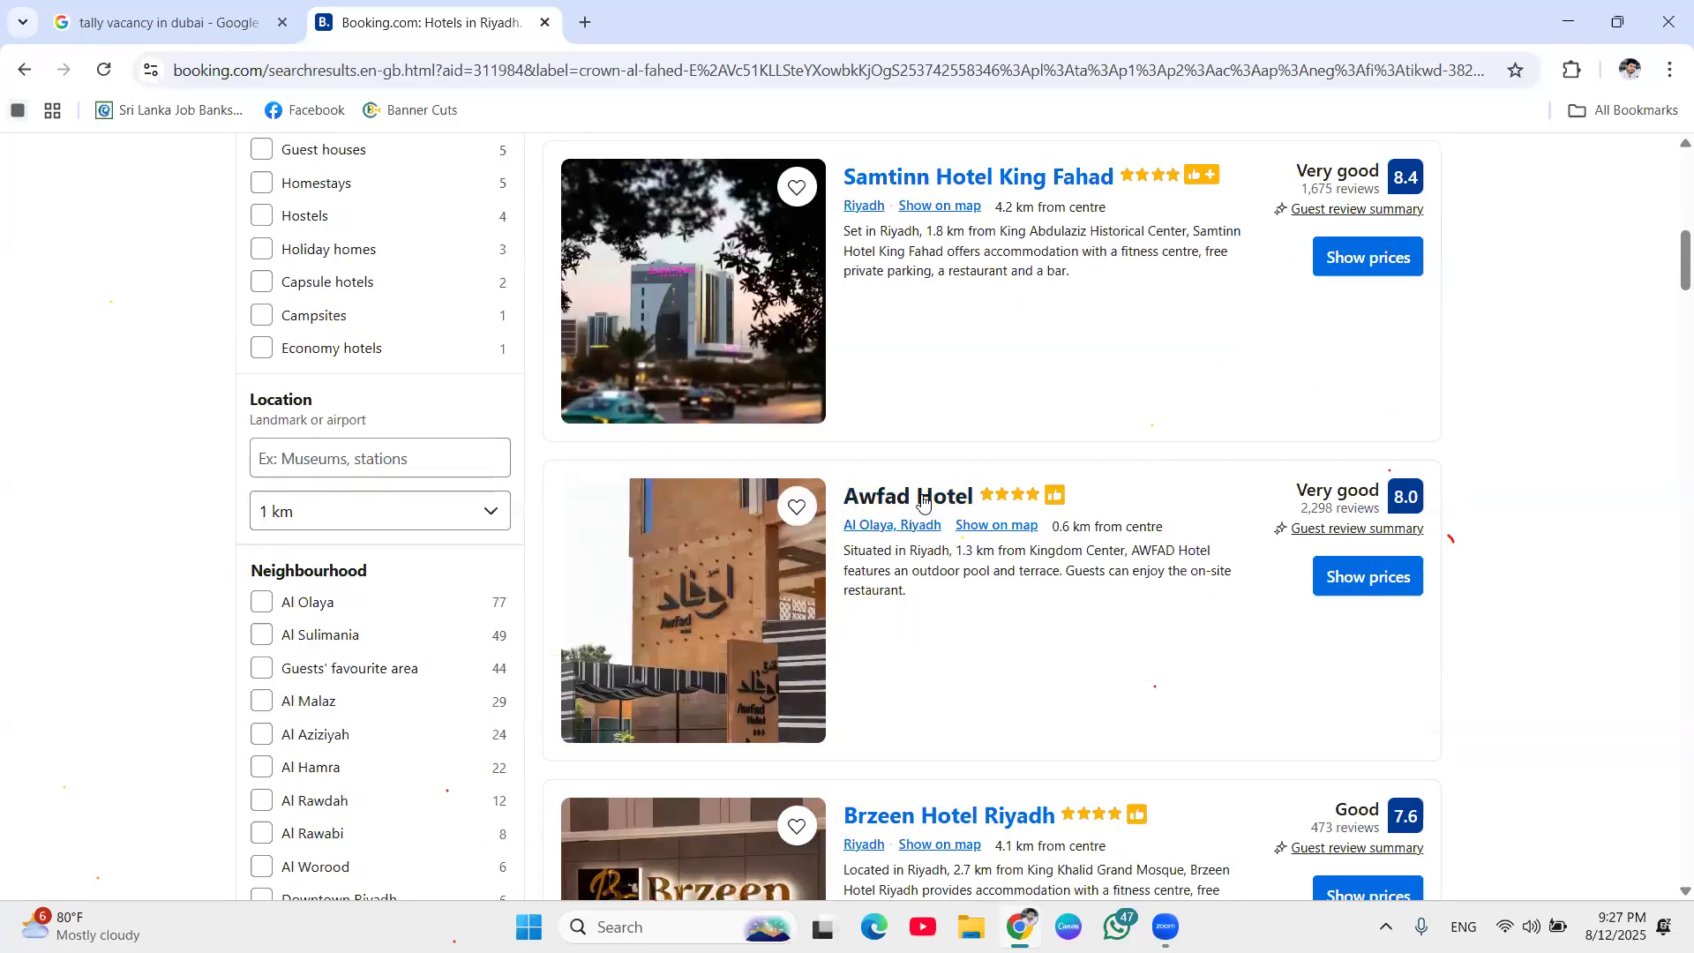
{"action": "scroll", "coordinate": [922, 499], "scroll_direction": "up", "scroll_amount": 9}
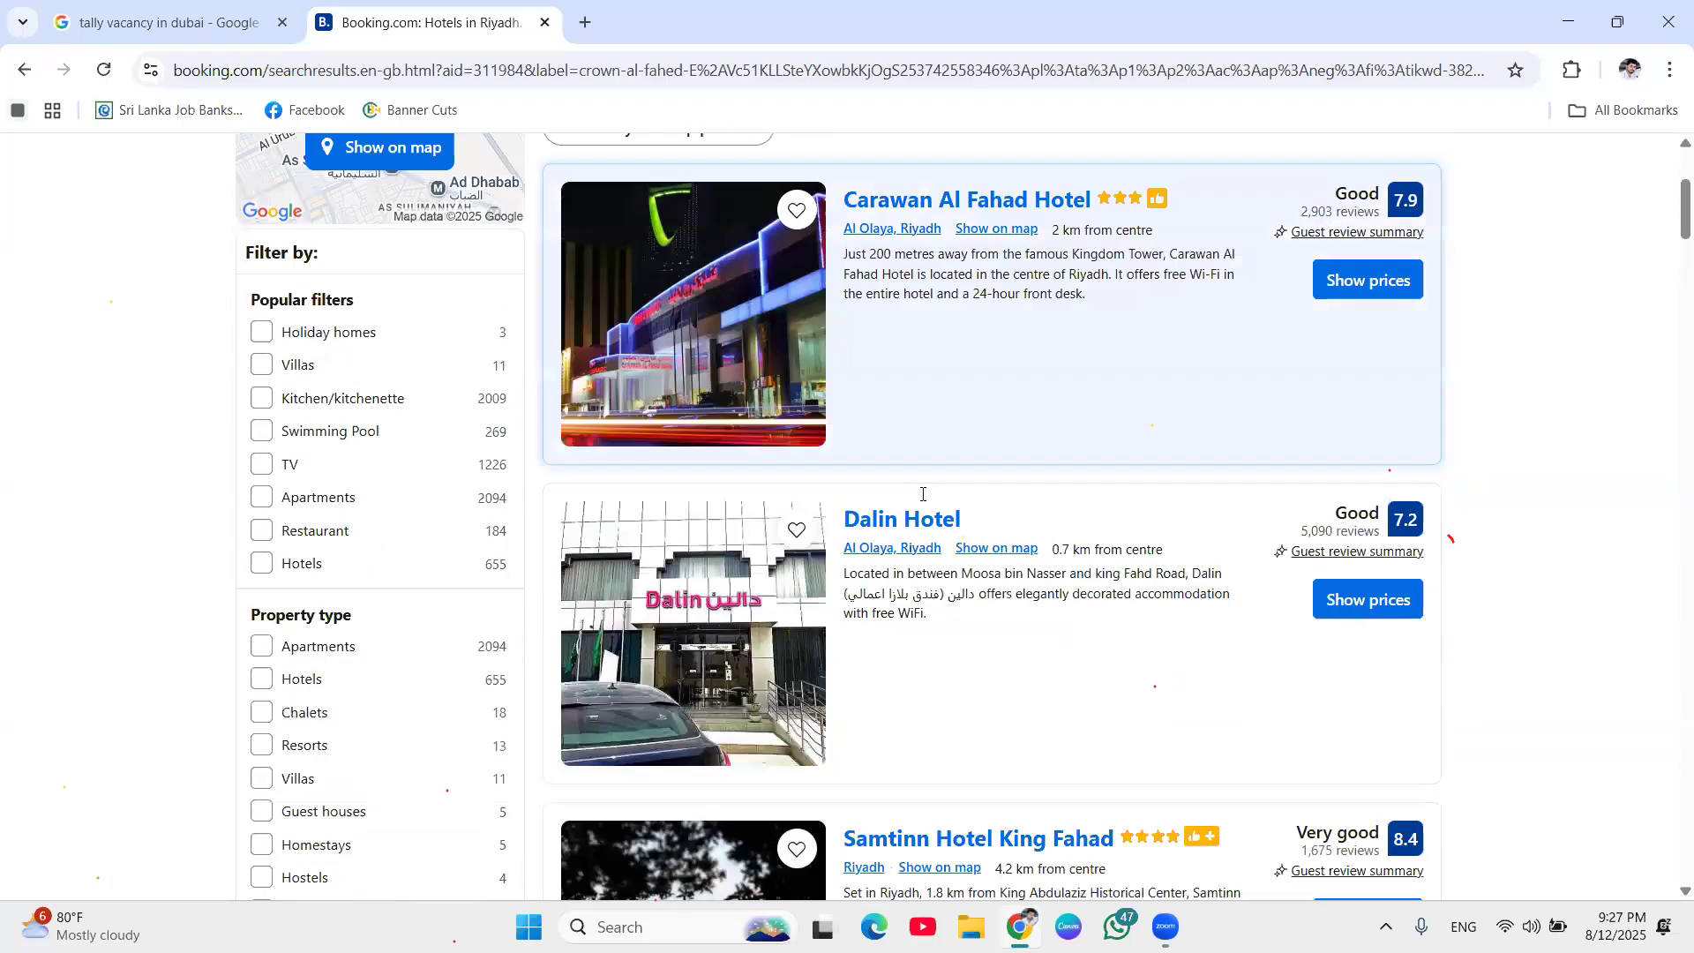
{"action": "scroll", "coordinate": [922, 497], "scroll_direction": "up", "scroll_amount": 4}
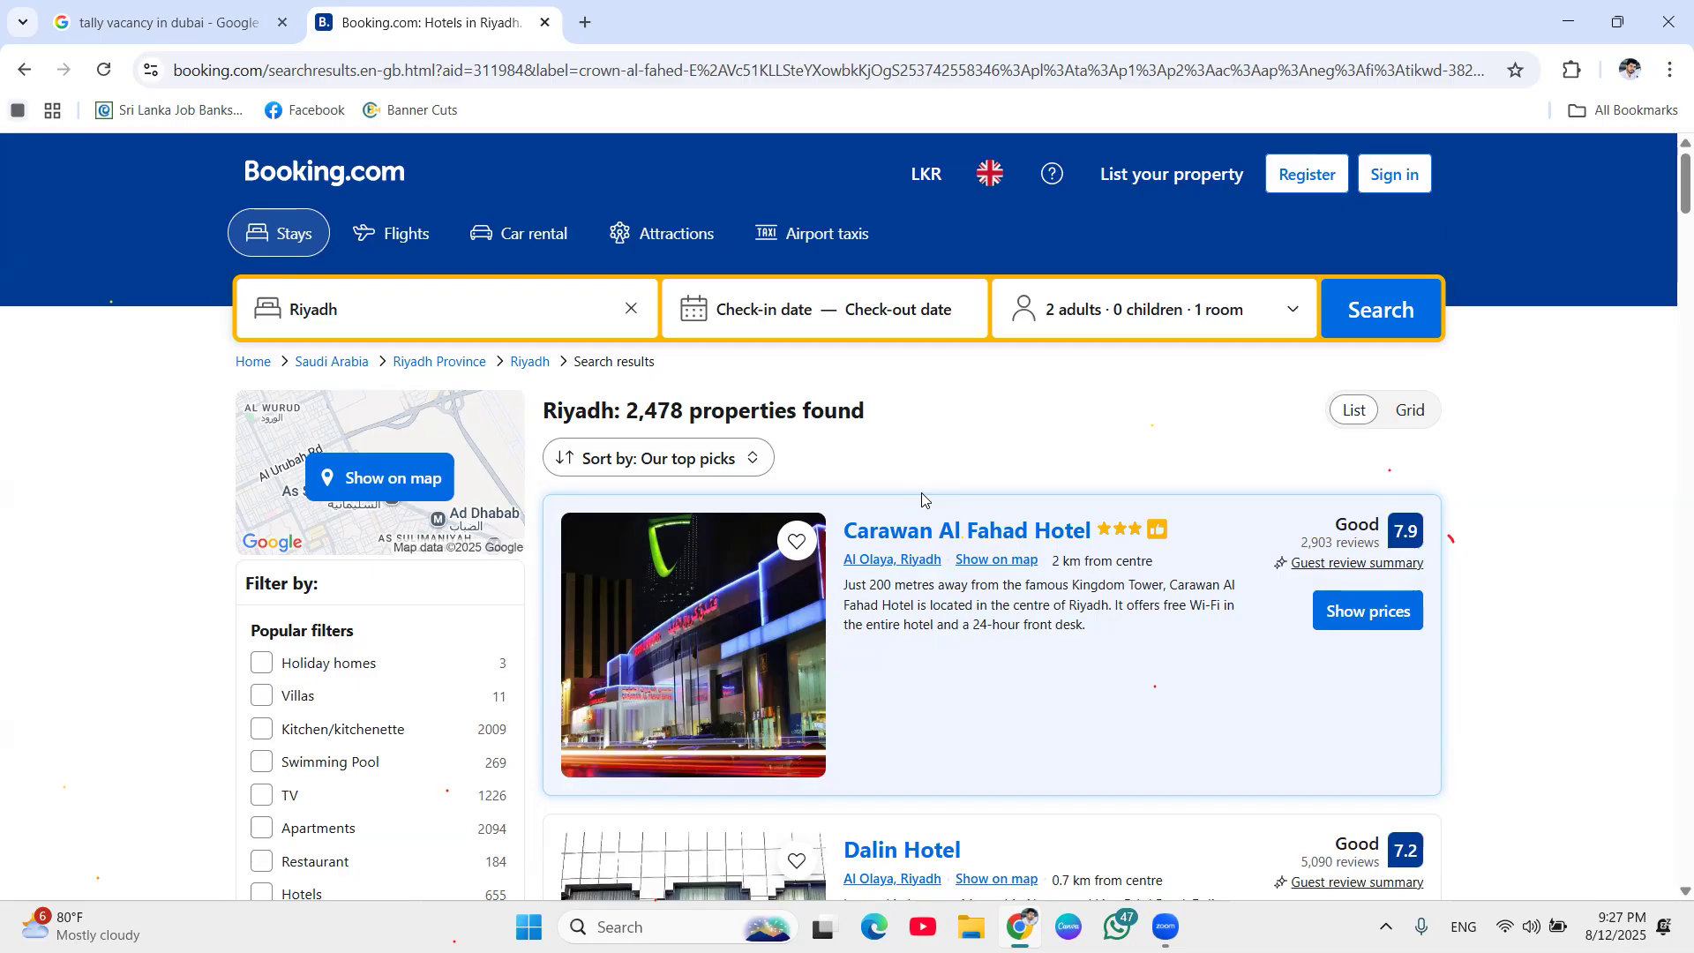
Return to the Google results for Carawan Al Fahad Hotel and open its photo gallery.
{"action": "left_click", "coordinate": [24, 70]}
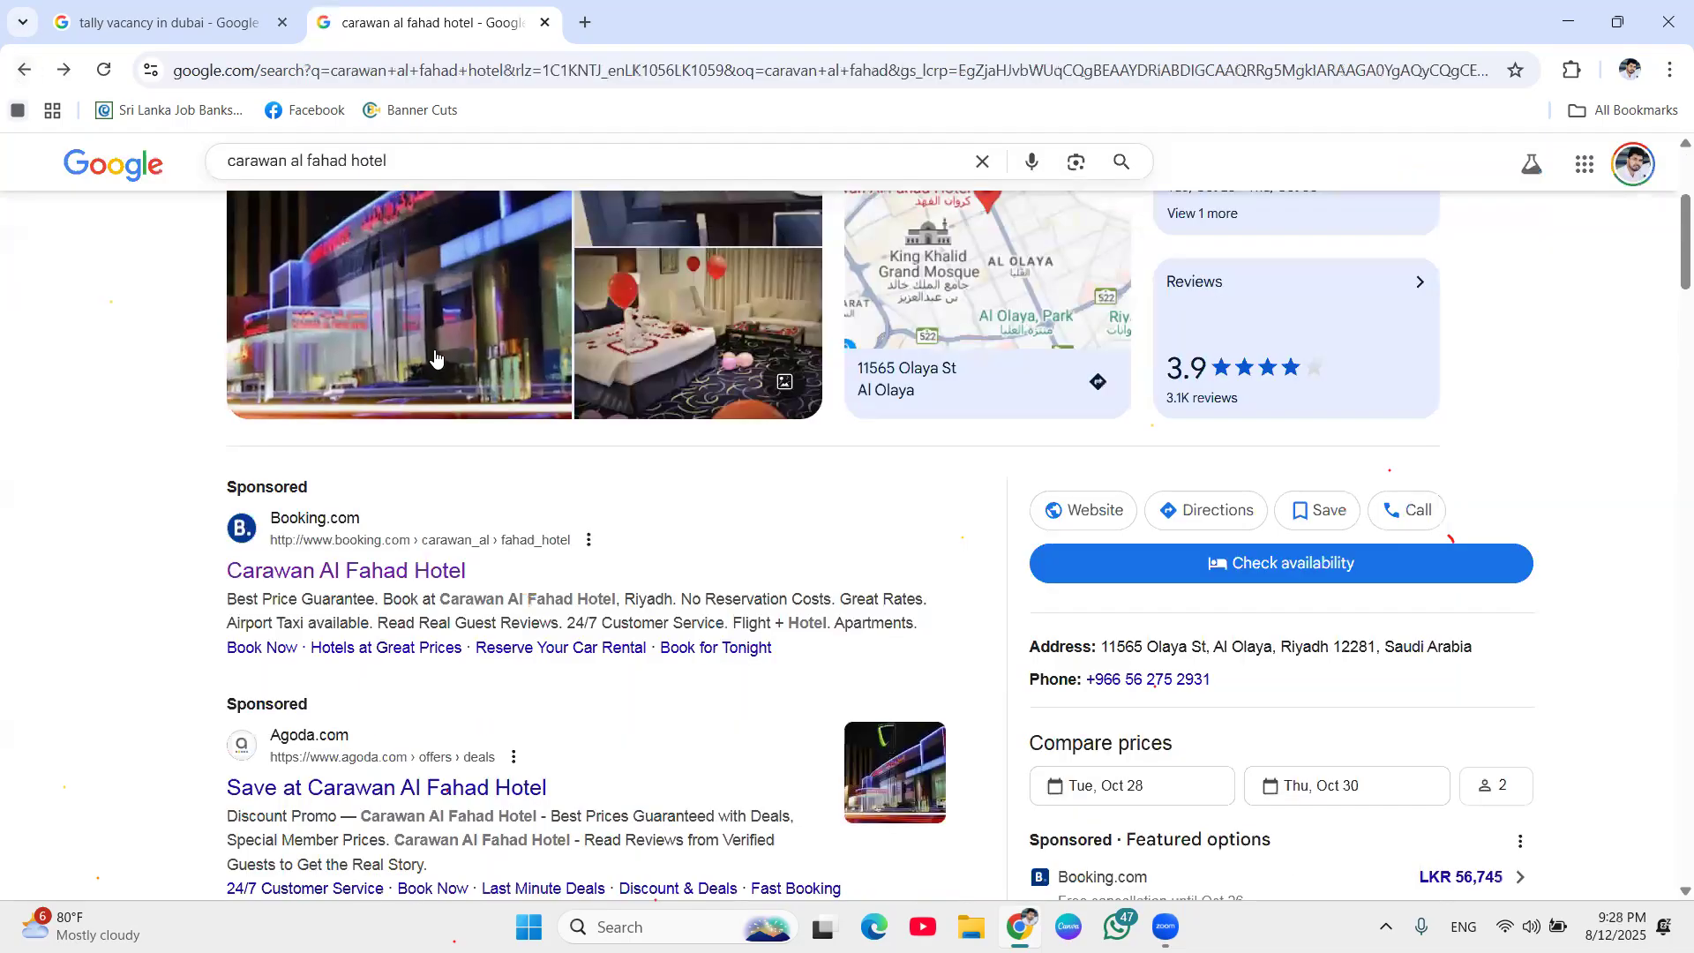
{"action": "scroll", "coordinate": [579, 510], "scroll_direction": "up", "scroll_amount": 4}
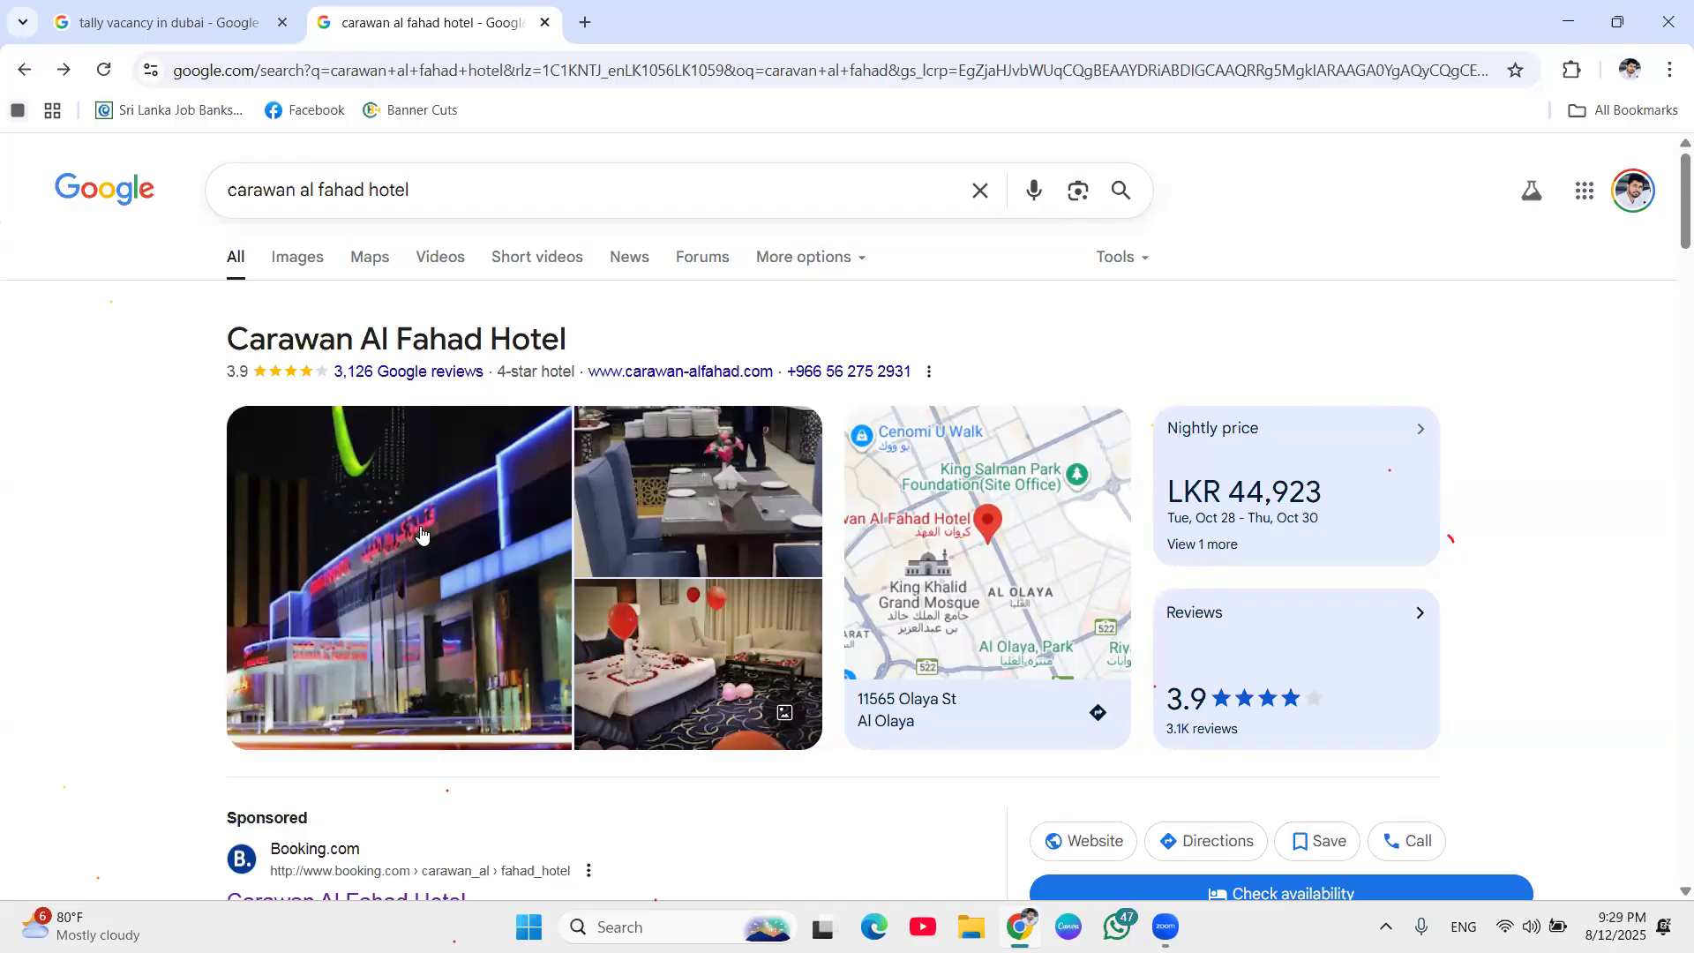
{"action": "left_click", "coordinate": [498, 533]}
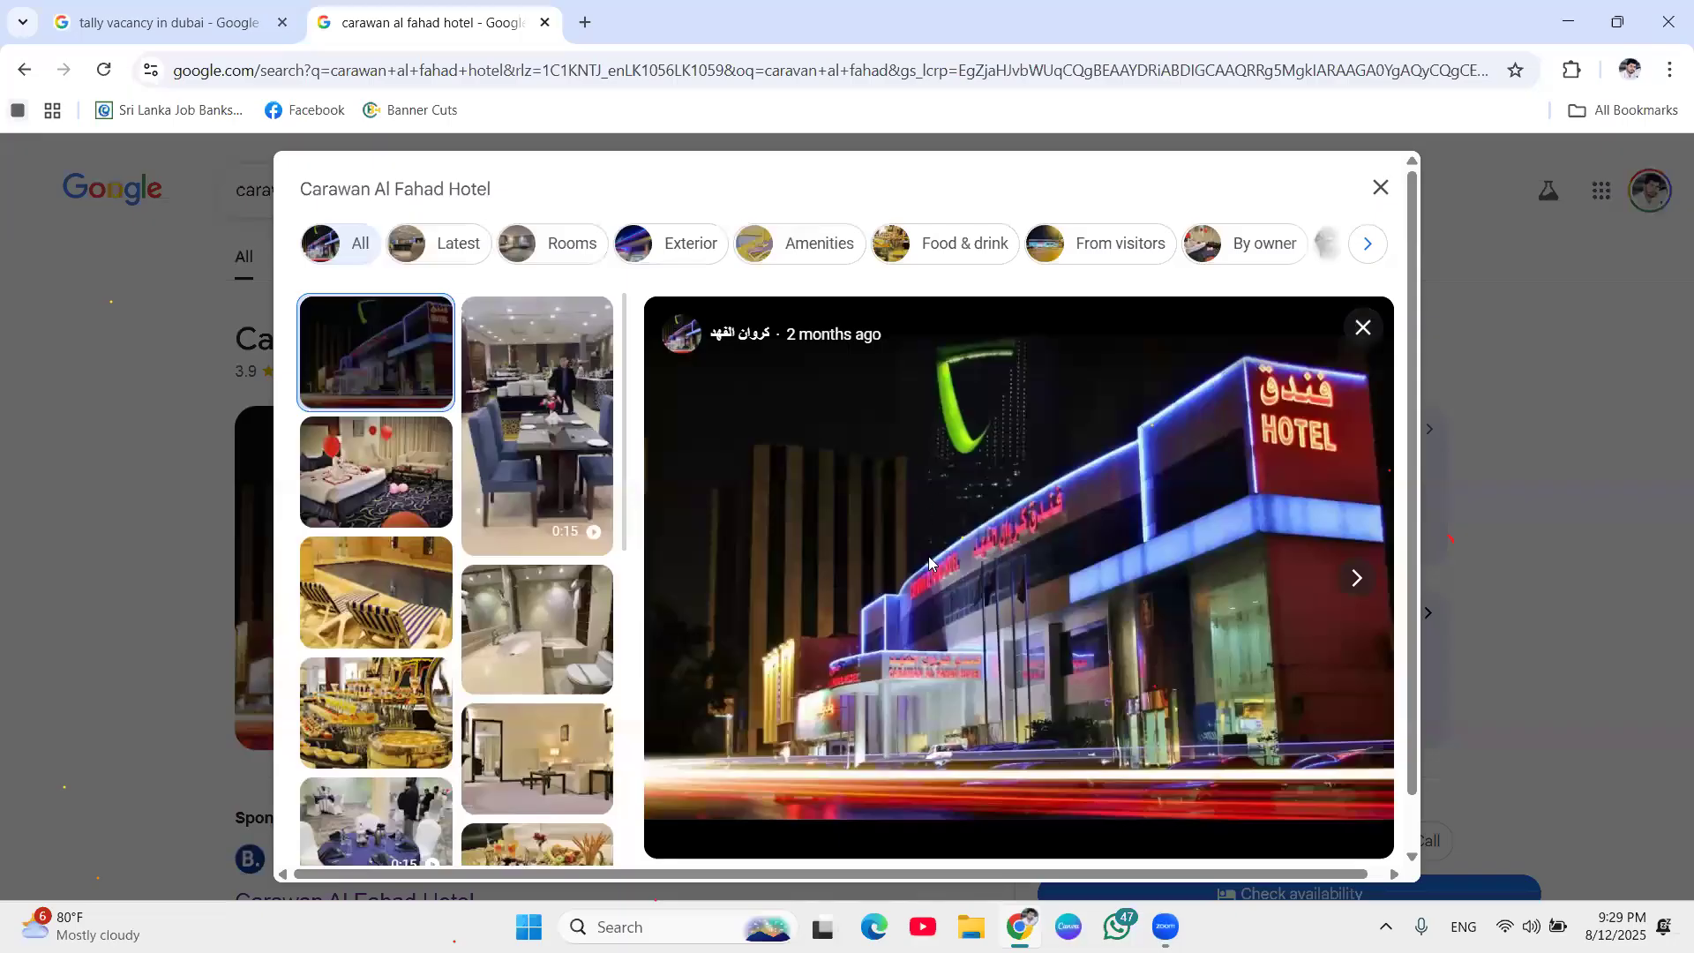
{"action": "scroll", "coordinate": [934, 559], "scroll_direction": "down", "scroll_amount": 1}
{"action": "scroll", "coordinate": [934, 547], "scroll_direction": "up", "scroll_amount": 1}
{"action": "left_click", "coordinate": [1379, 186]}
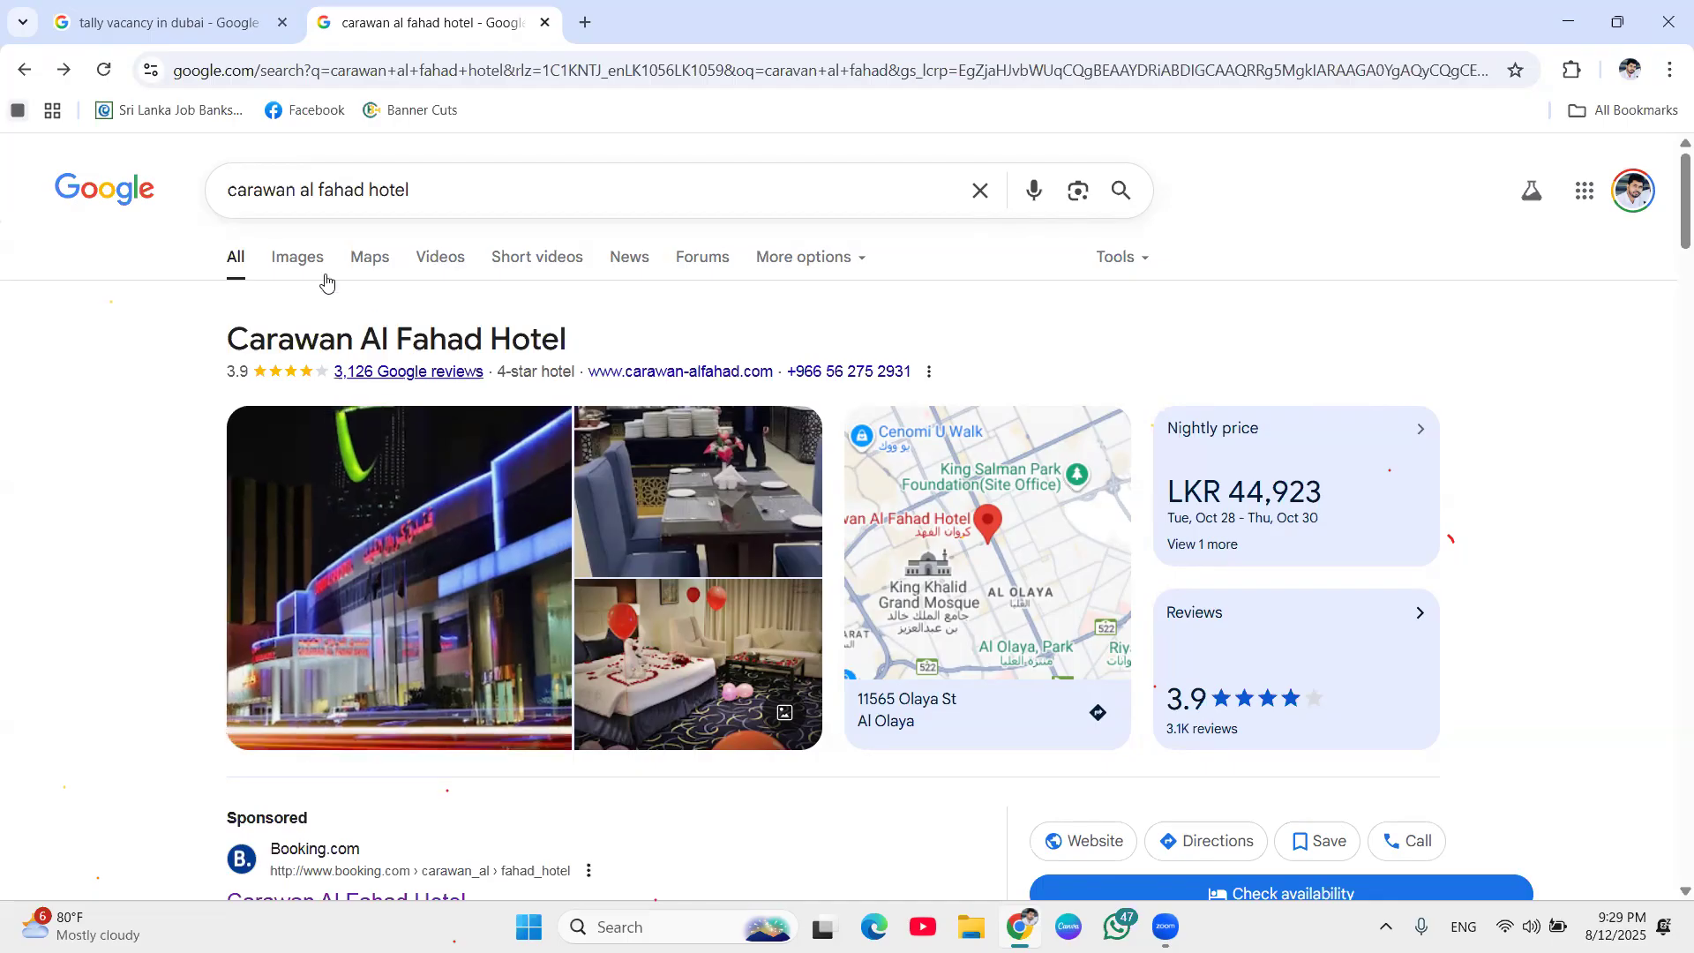
{"action": "left_click", "coordinate": [296, 258]}
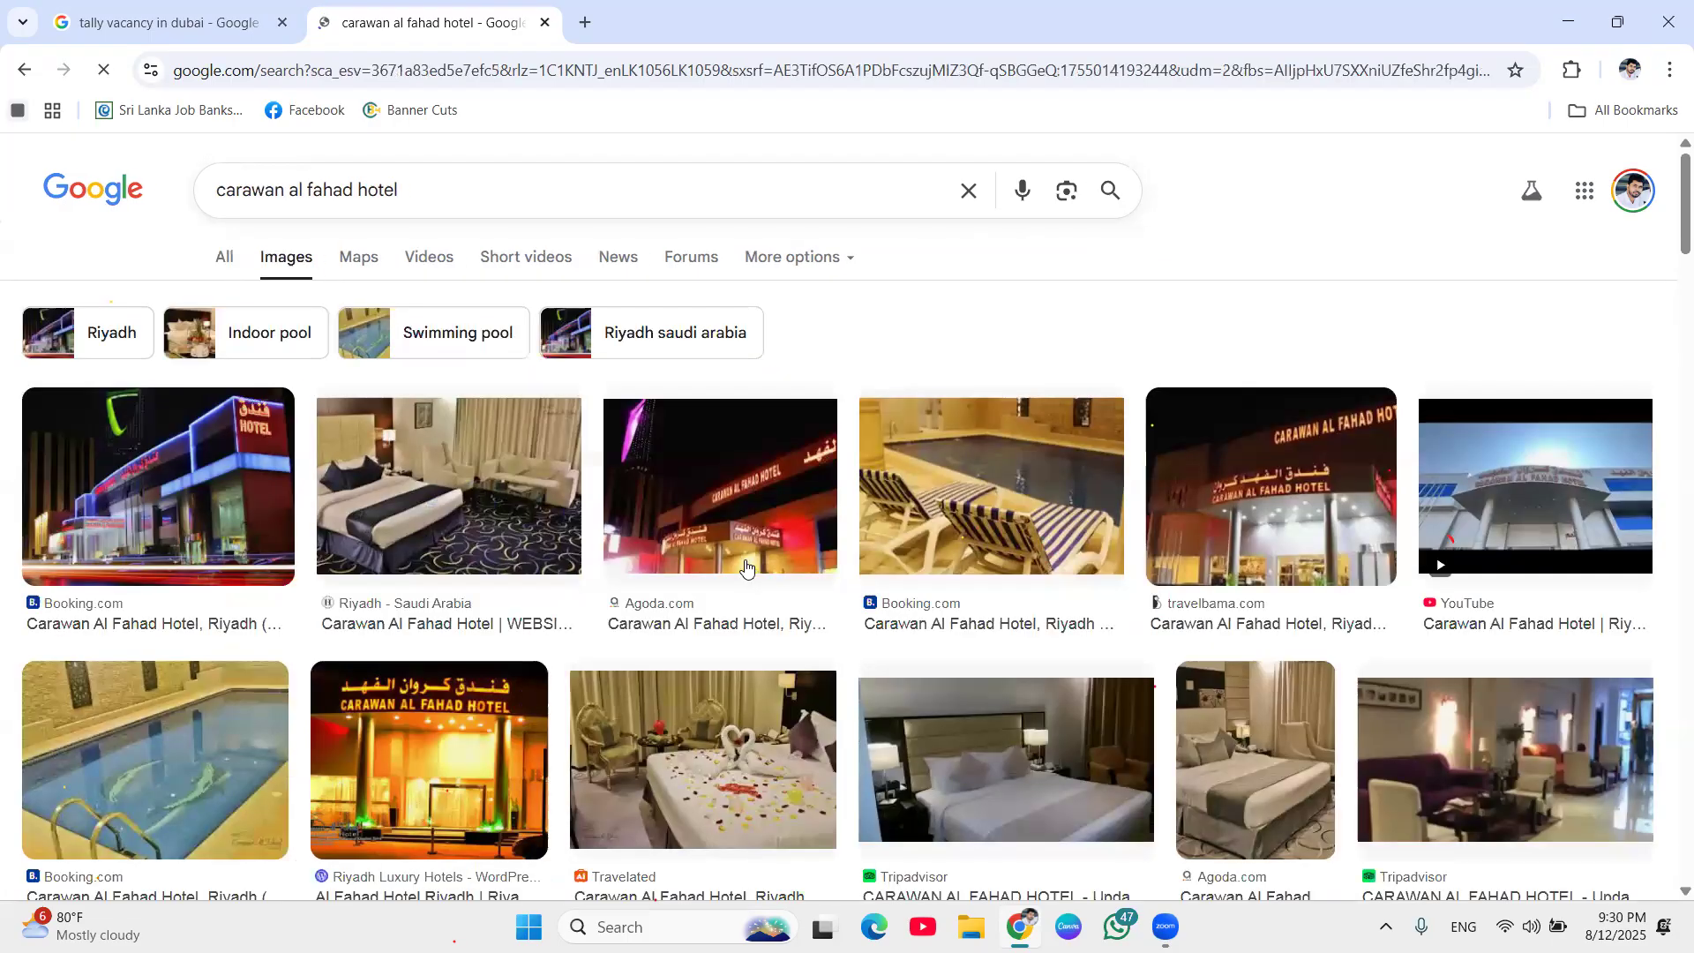
Preview the pool, entrance, bedroom and lobby photos, then open the lobby photo's source page.
{"action": "left_click", "coordinate": [978, 522]}
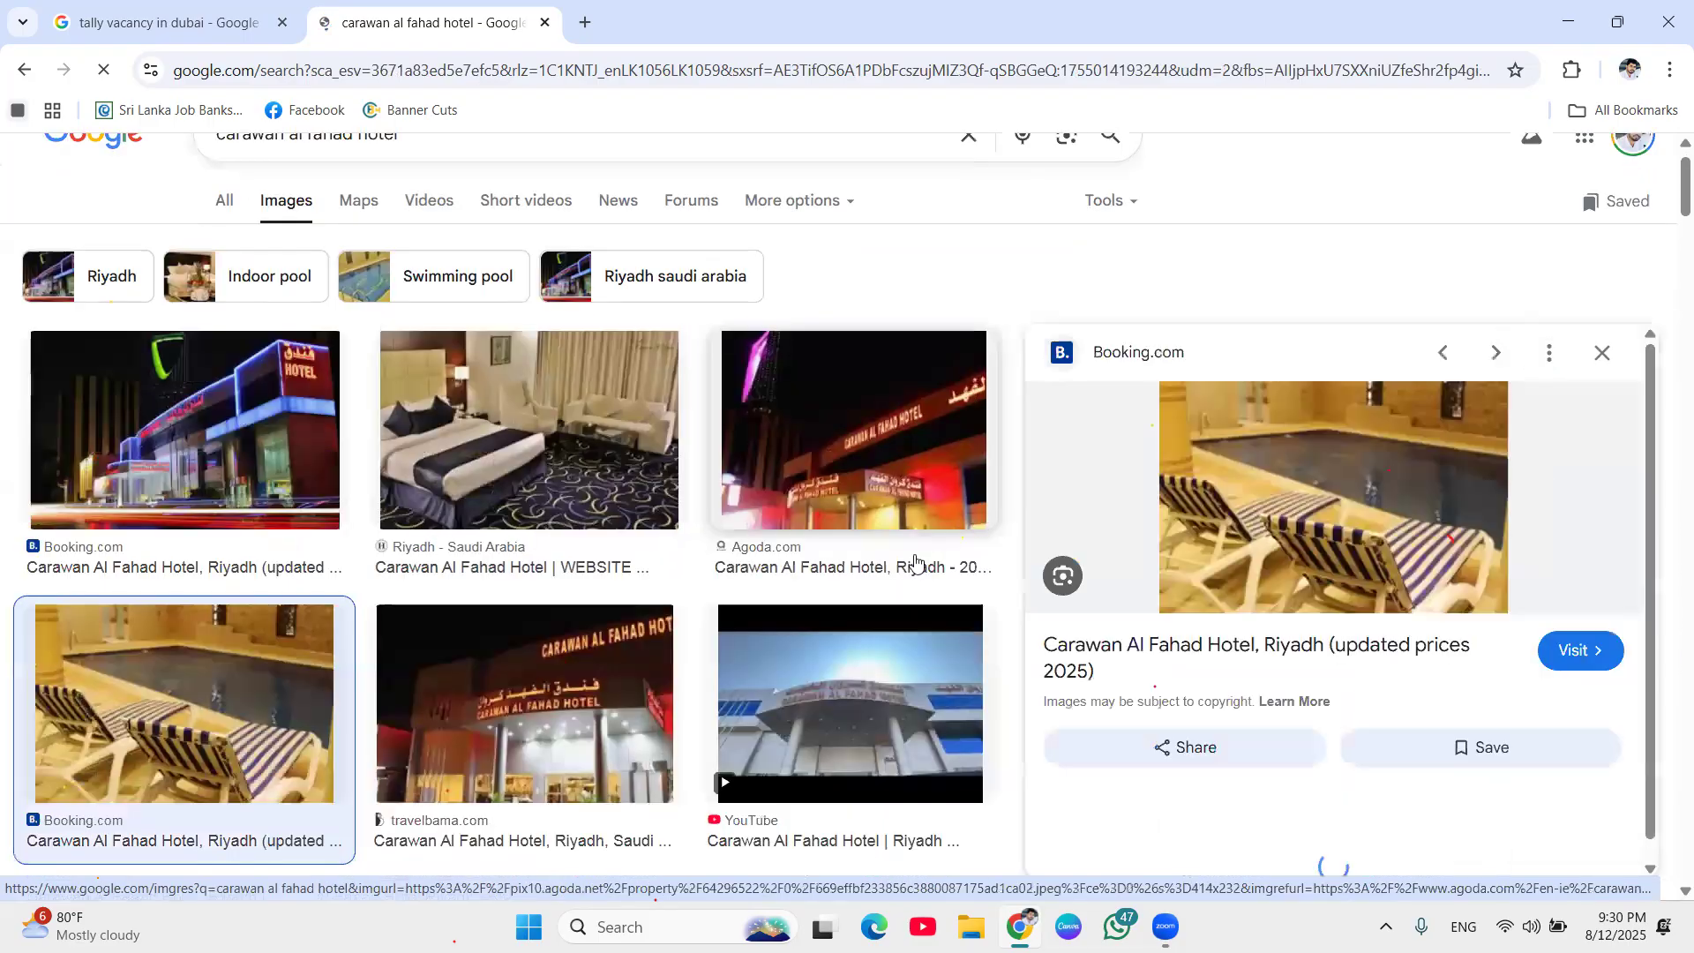
{"action": "scroll", "coordinate": [455, 755], "scroll_direction": "down", "scroll_amount": 5}
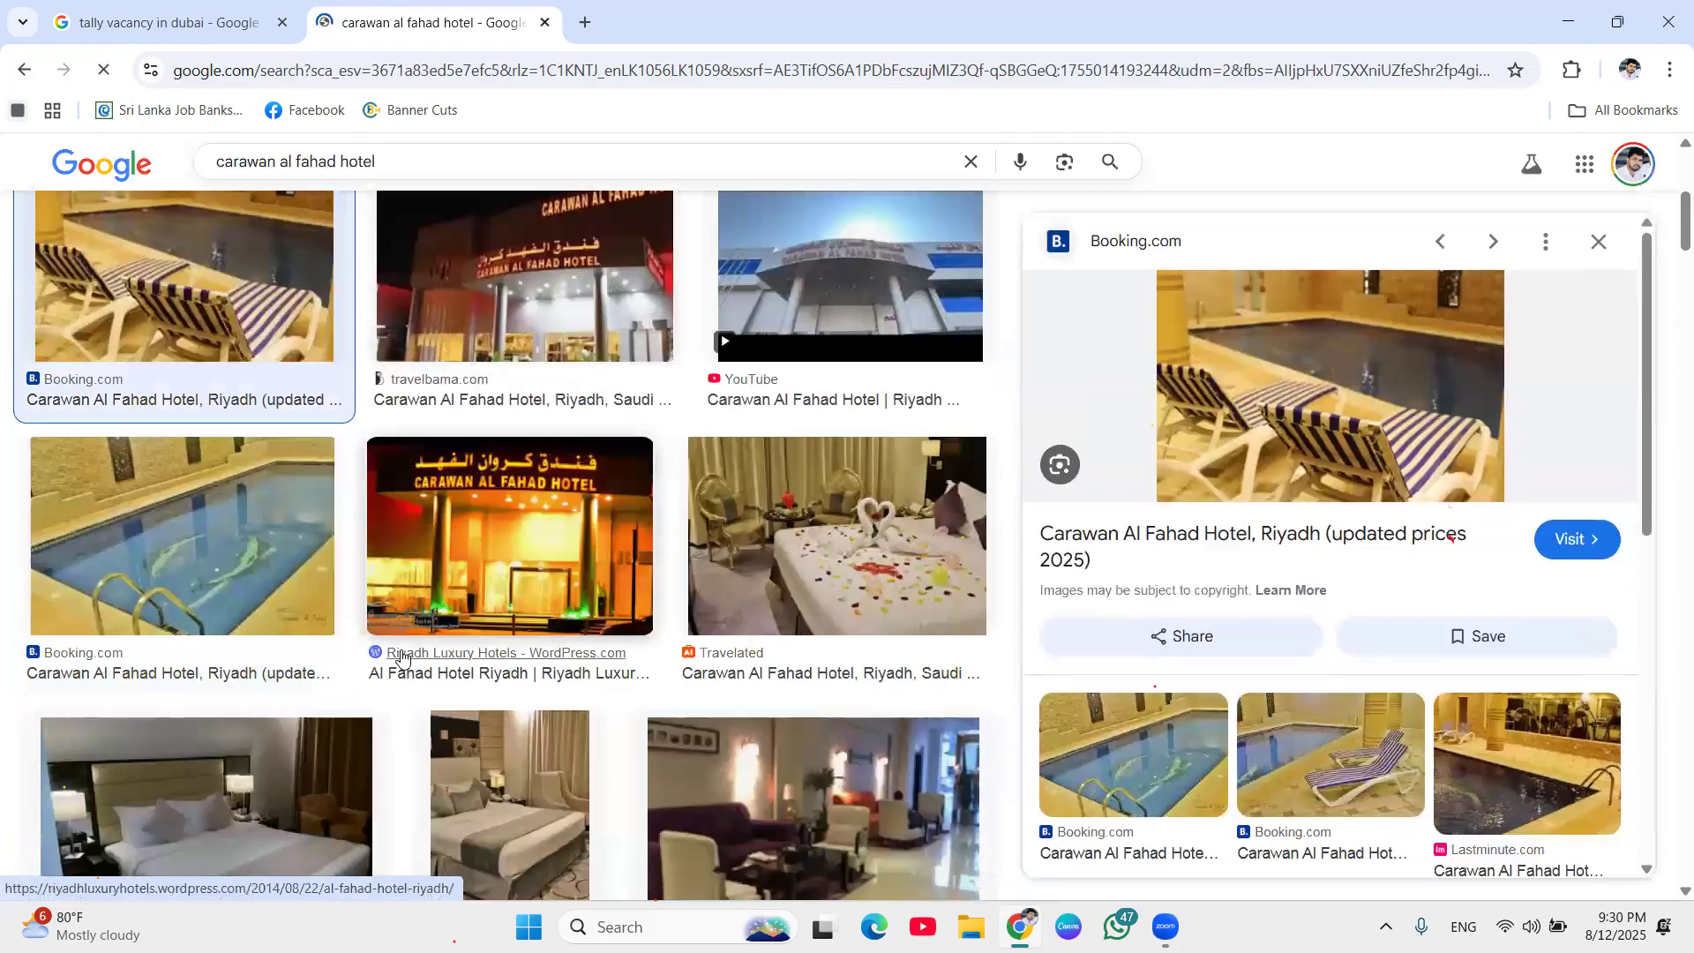
{"action": "left_click", "coordinate": [538, 562]}
{"action": "scroll", "coordinate": [540, 564], "scroll_direction": "down", "scroll_amount": 4}
{"action": "left_click", "coordinate": [255, 503]}
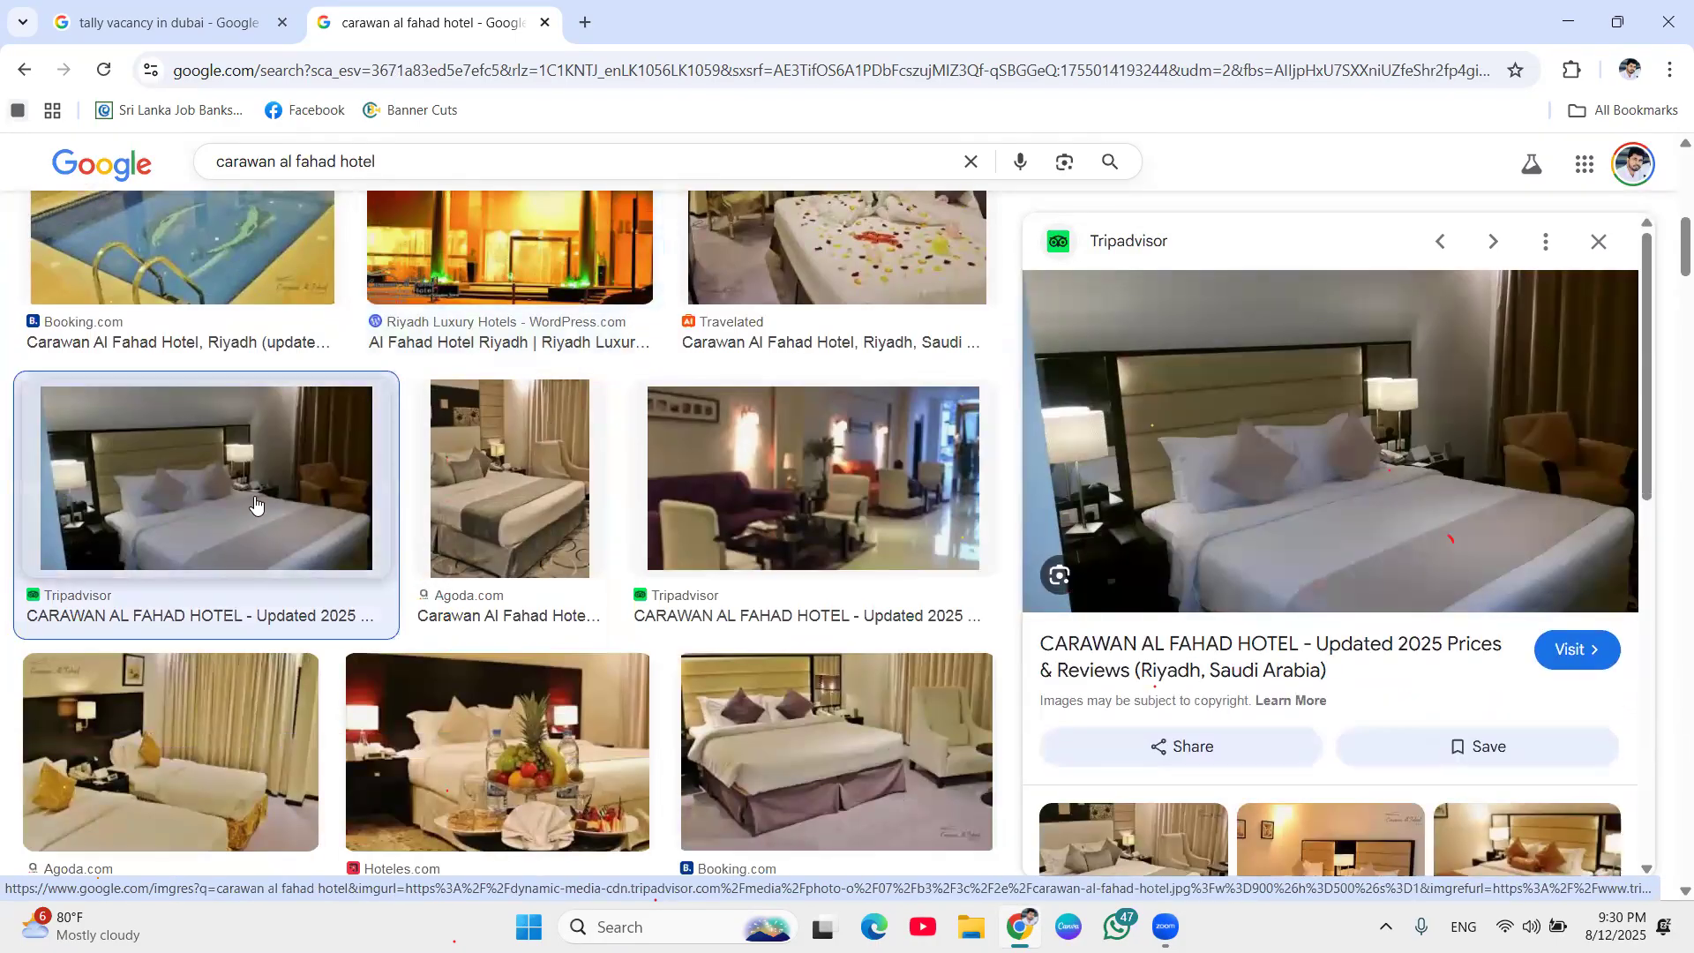
{"action": "scroll", "coordinate": [255, 503], "scroll_direction": "down", "scroll_amount": 4}
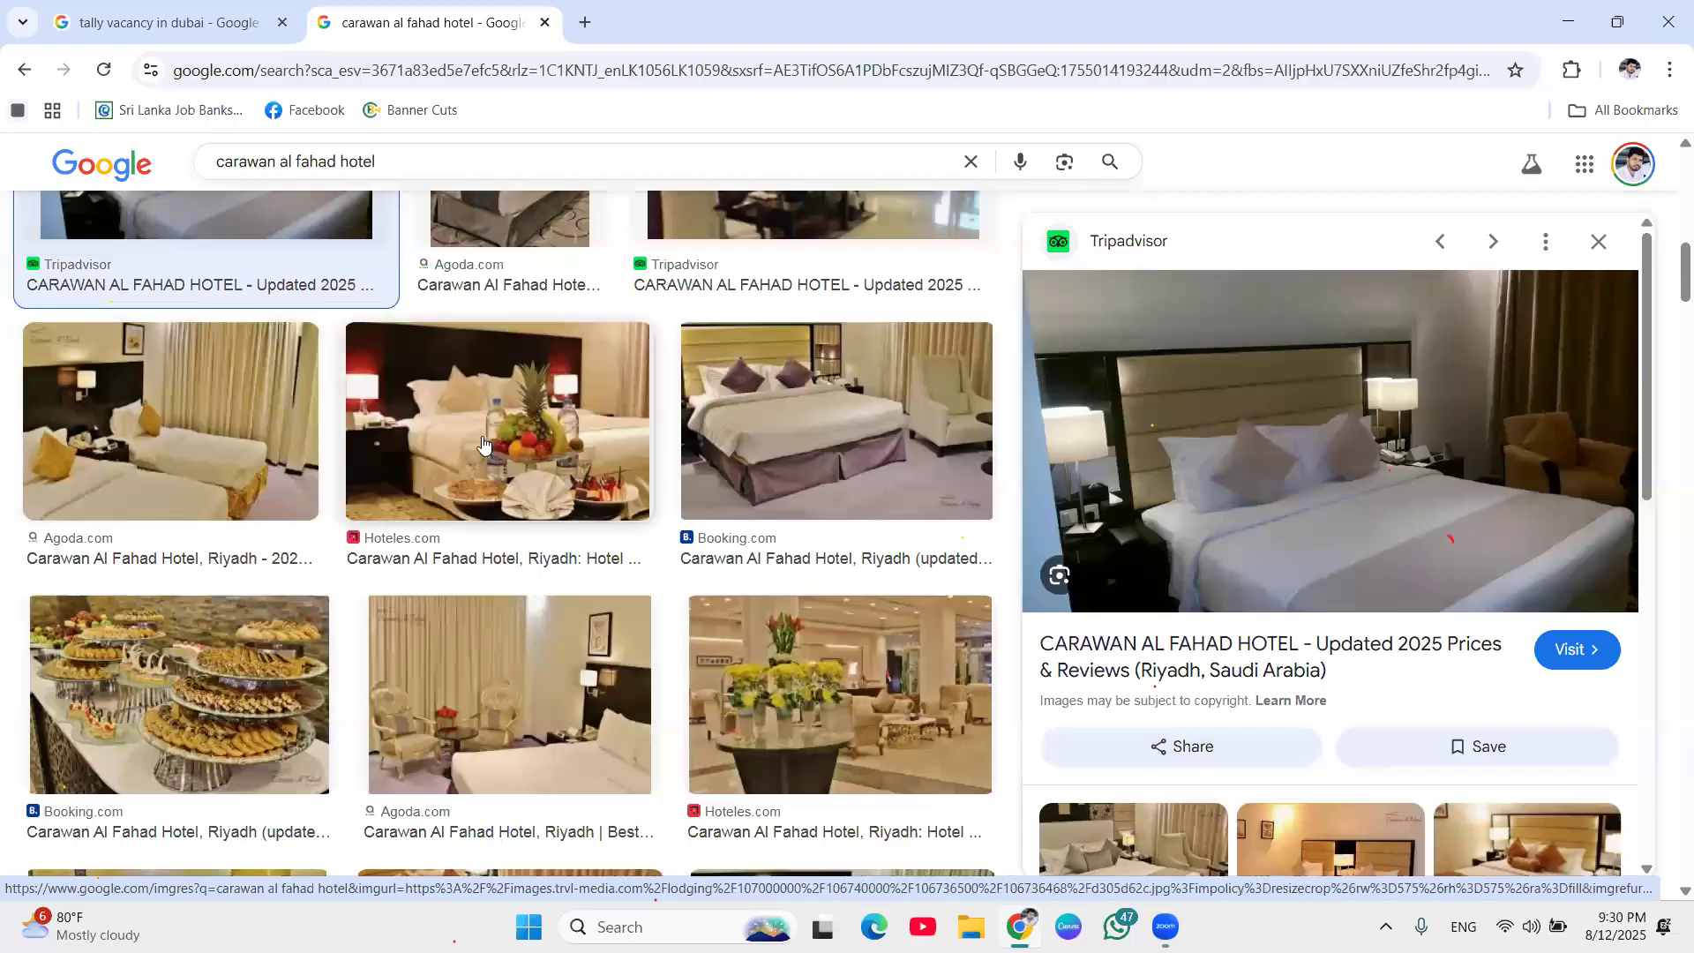
{"action": "left_click", "coordinate": [483, 444]}
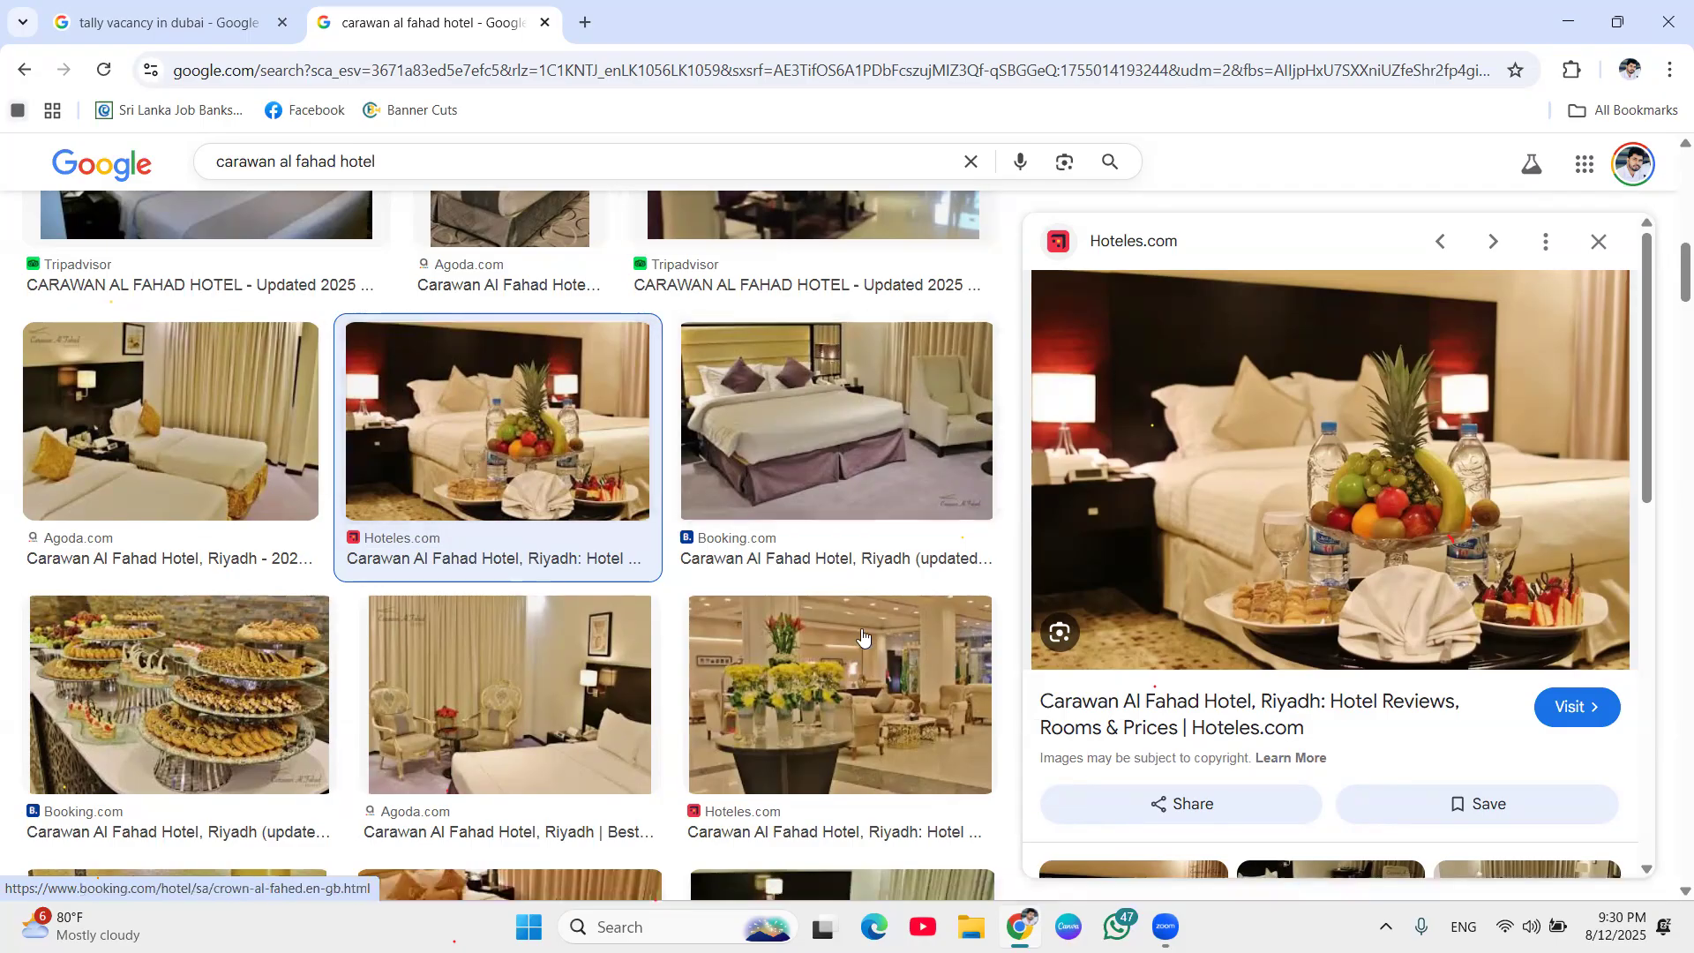
{"action": "left_click", "coordinate": [839, 660]}
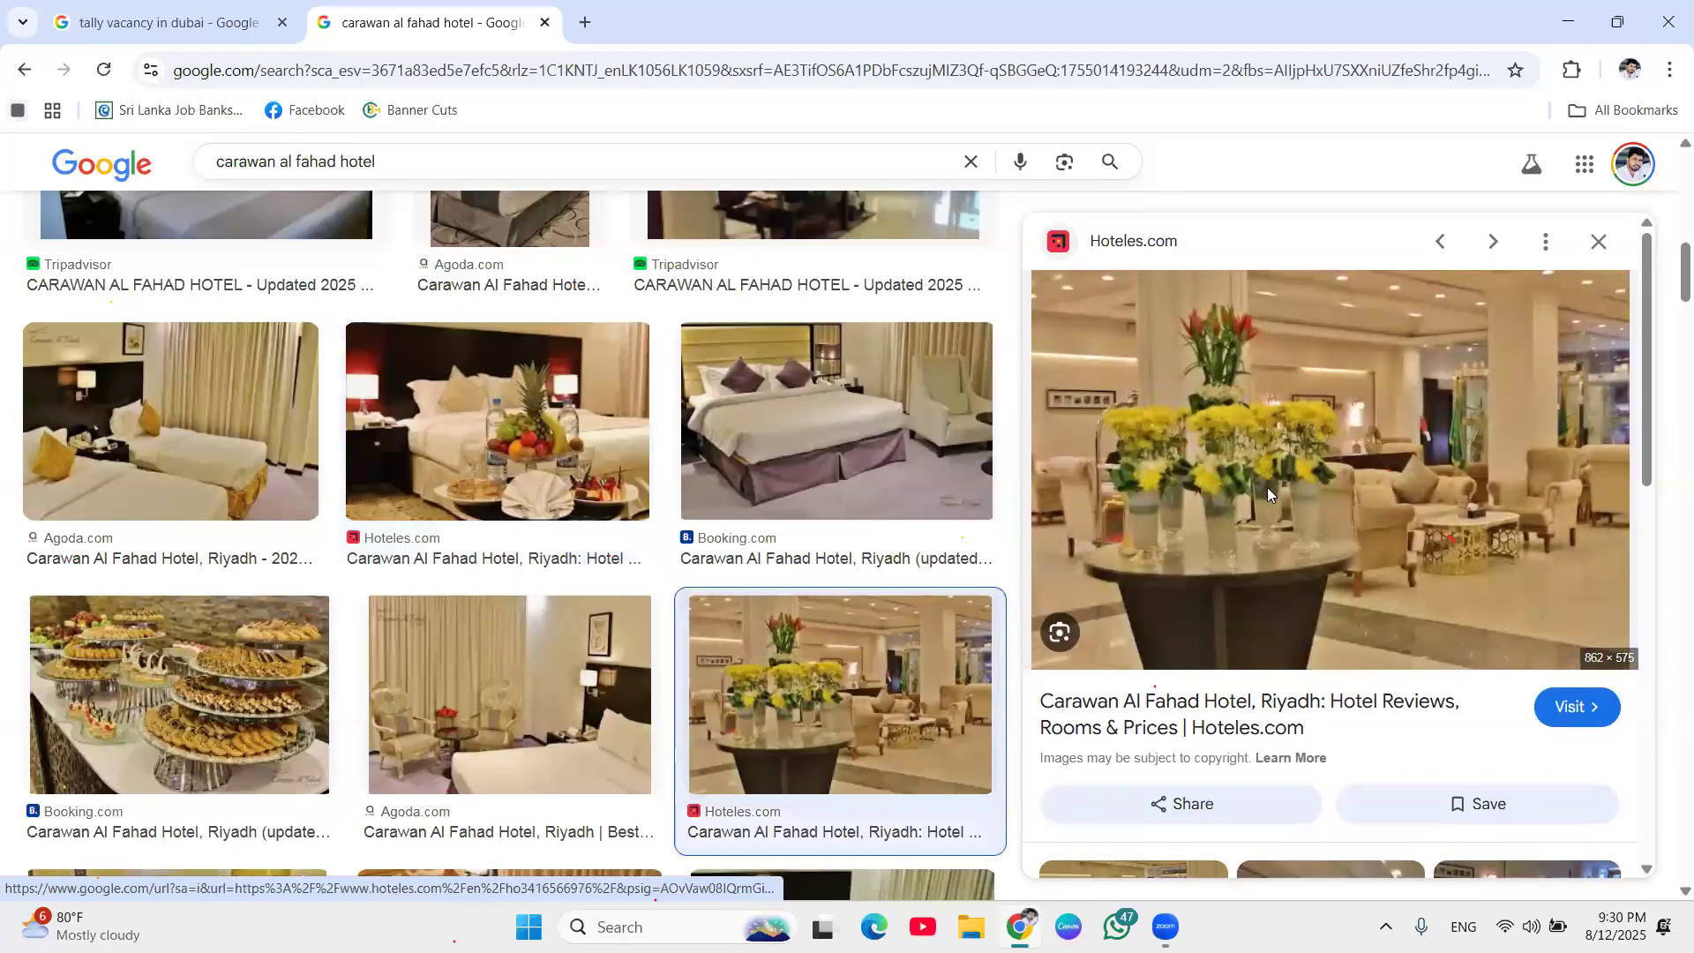
{"action": "left_click", "coordinate": [1270, 489]}
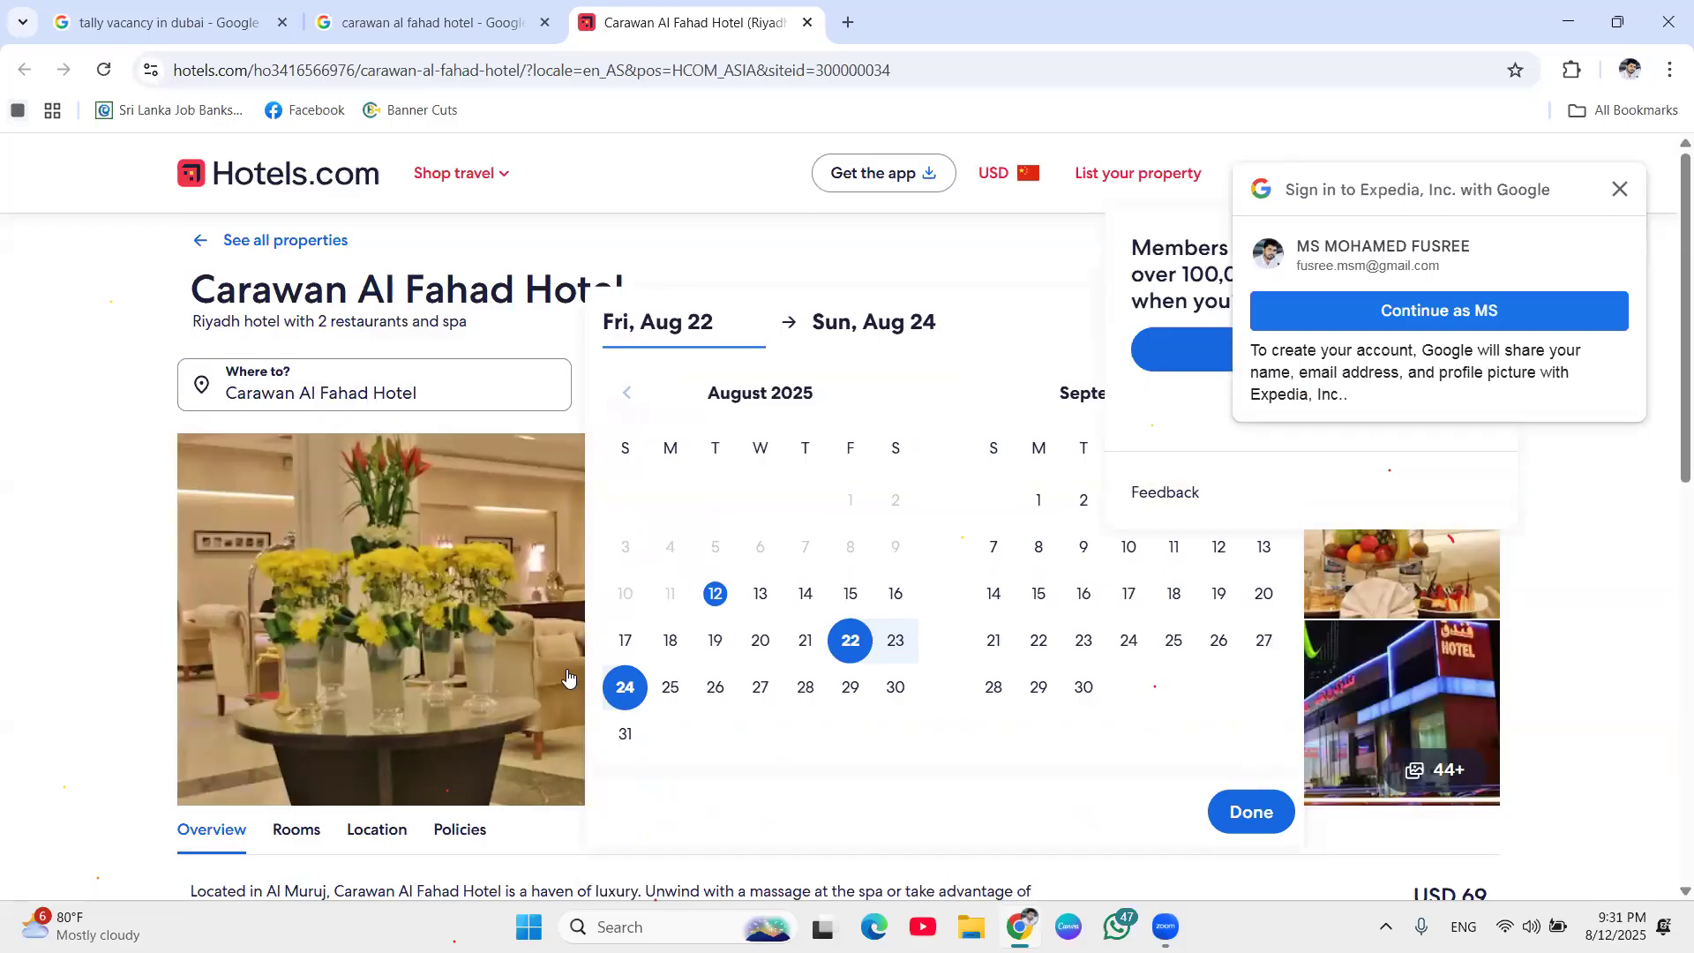
Flip through the Superior Double or Twin Room photos.
{"action": "scroll", "coordinate": [556, 662], "scroll_direction": "down", "scroll_amount": 15}
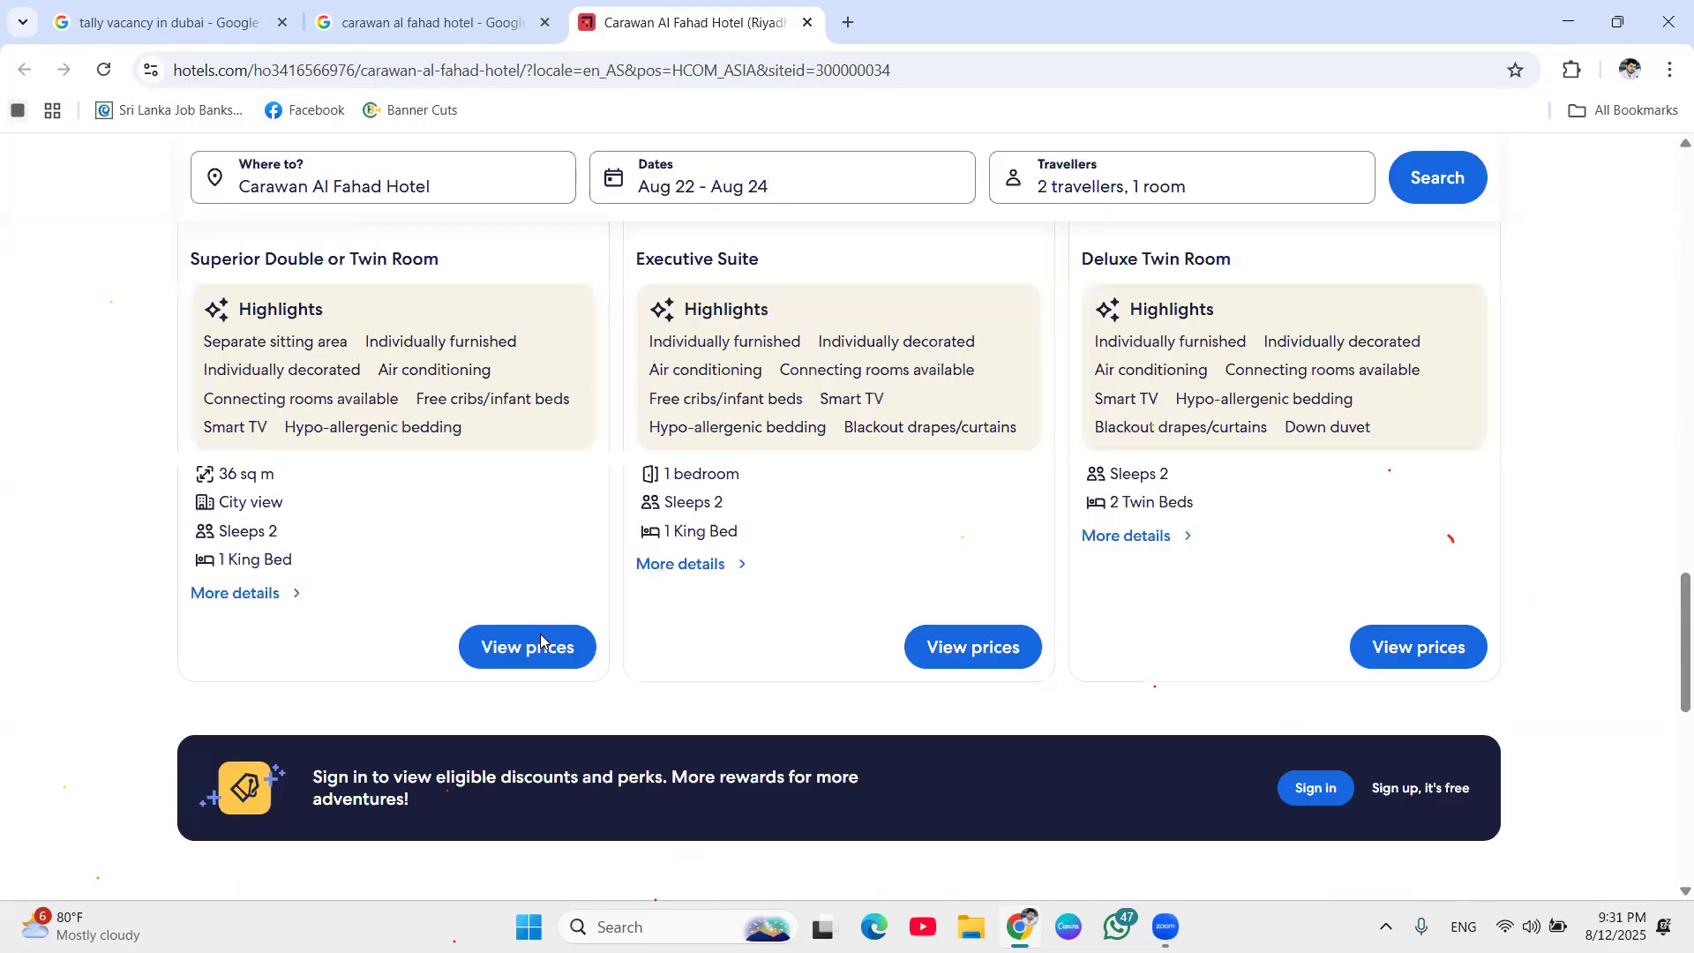
{"action": "scroll", "coordinate": [541, 641], "scroll_direction": "up", "scroll_amount": 4}
{"action": "scroll", "coordinate": [541, 642], "scroll_direction": "down", "scroll_amount": 2}
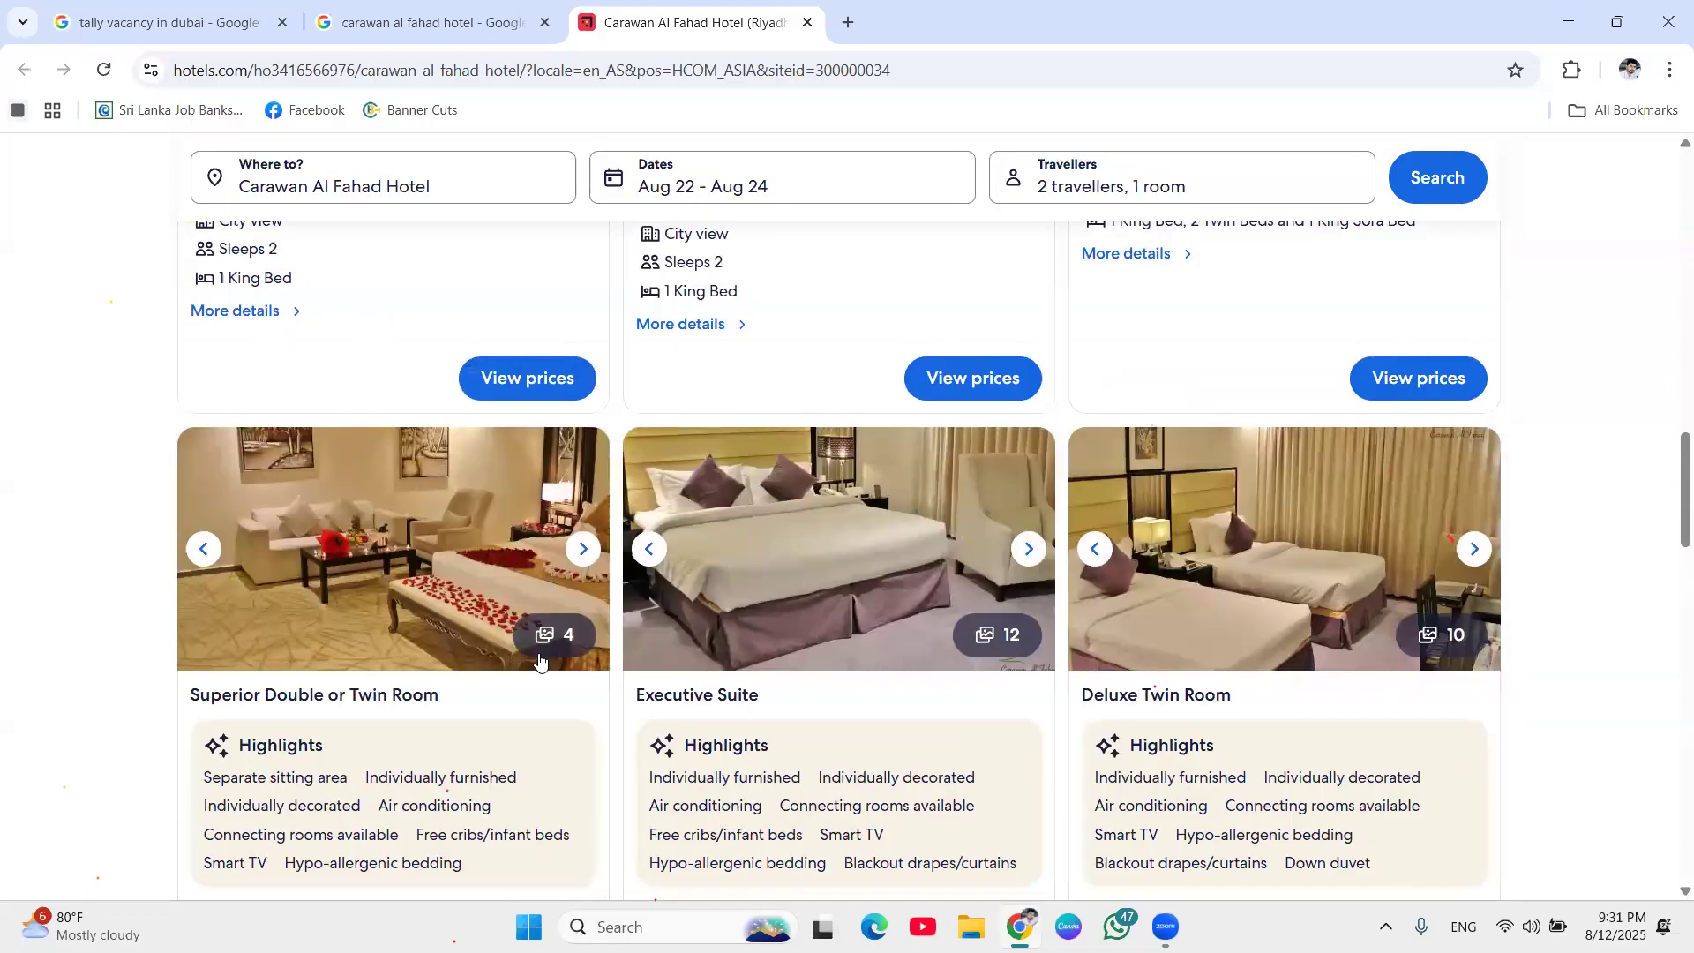
{"action": "left_click", "coordinate": [583, 551]}
{"action": "left_click", "coordinate": [583, 550]}
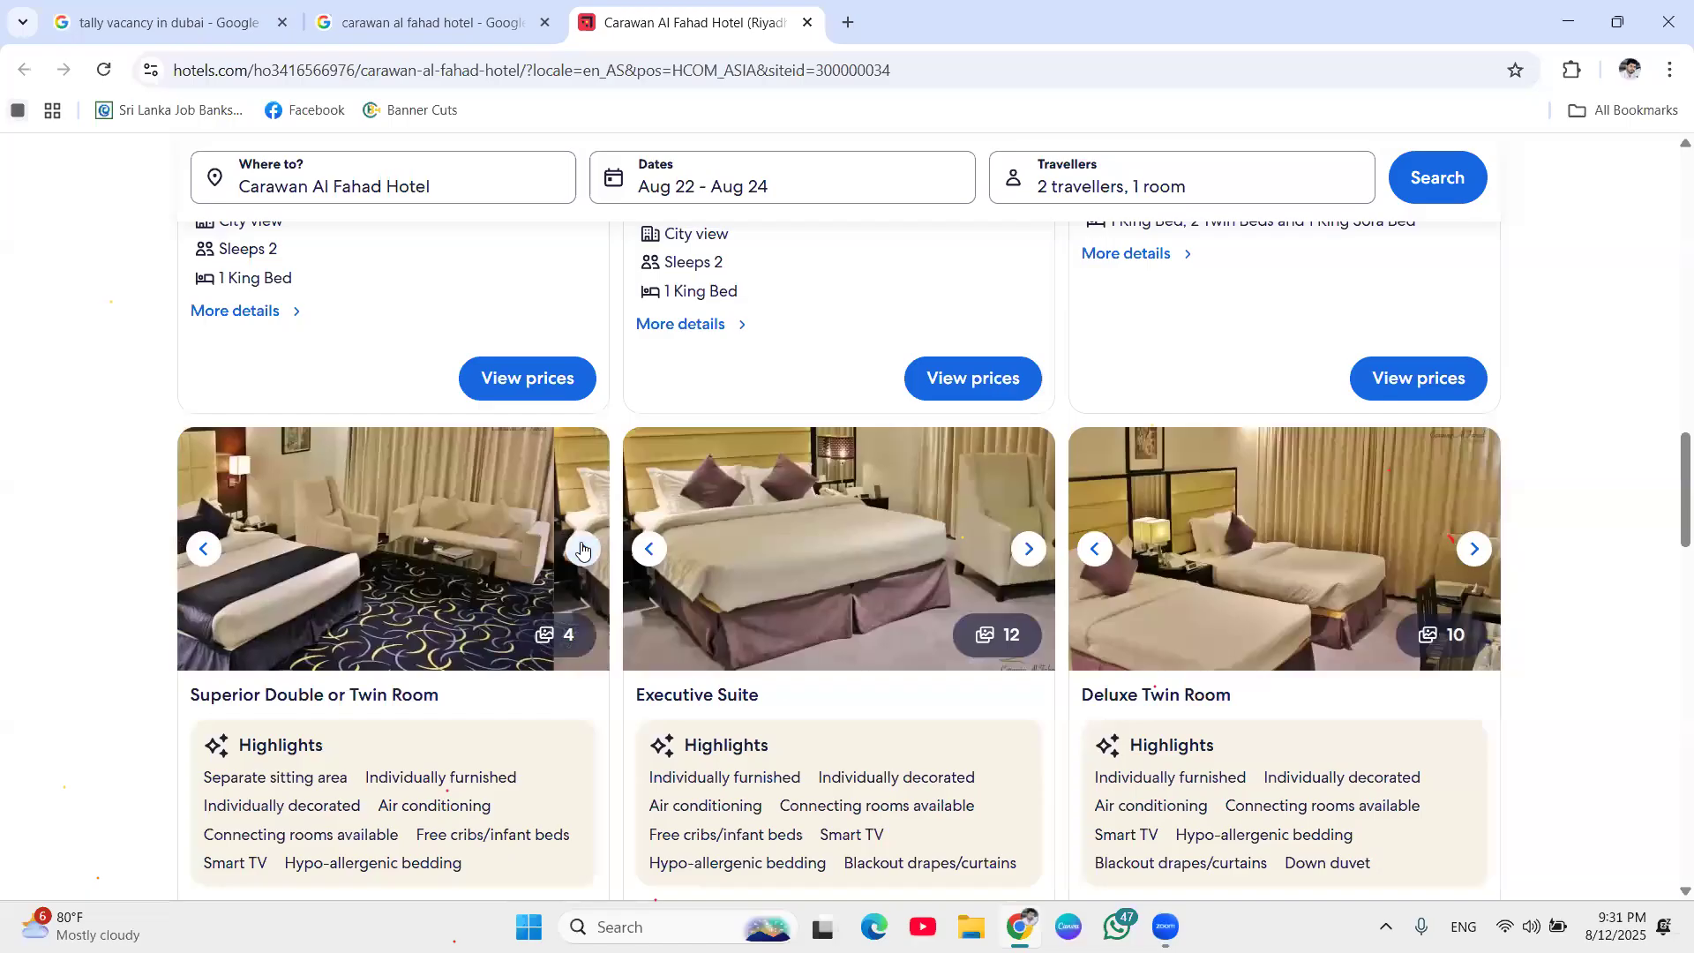
{"action": "left_click", "coordinate": [583, 549]}
{"action": "left_click", "coordinate": [583, 550]}
{"action": "left_click", "coordinate": [582, 550]}
{"action": "left_click", "coordinate": [582, 552]}
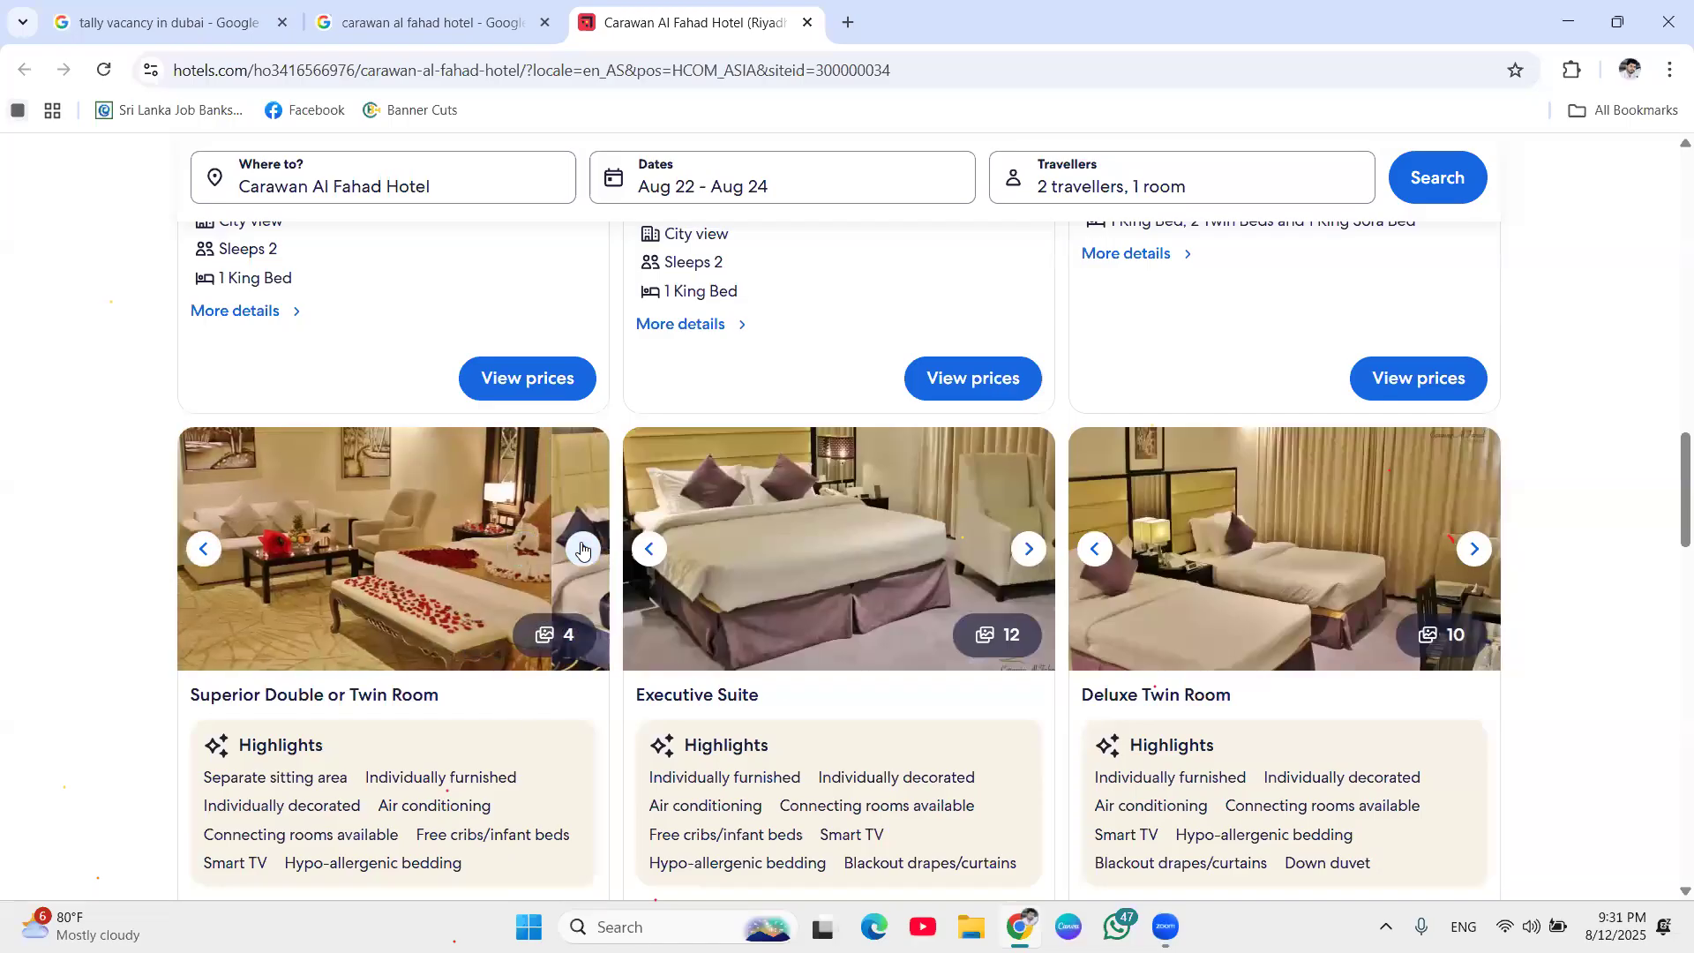
{"action": "left_click", "coordinate": [580, 555]}
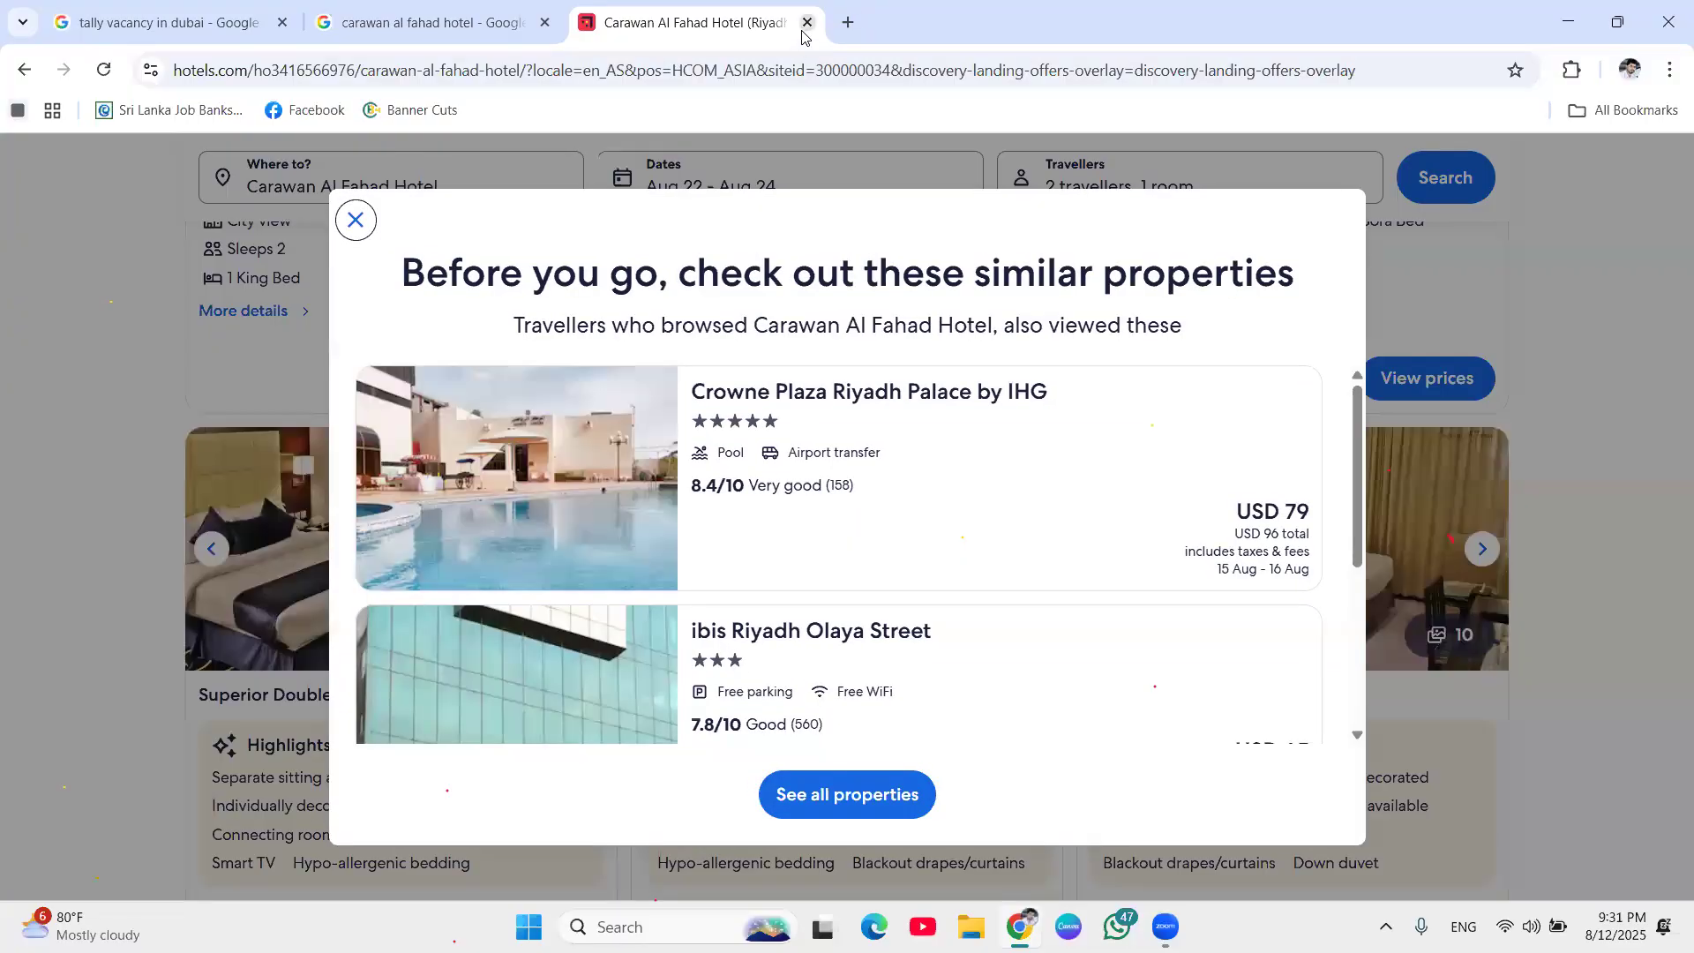
Open the Crowne Plaza Riyadh Palace hotel page, scroll its full gallery, then close it.
{"action": "left_click", "coordinate": [572, 484]}
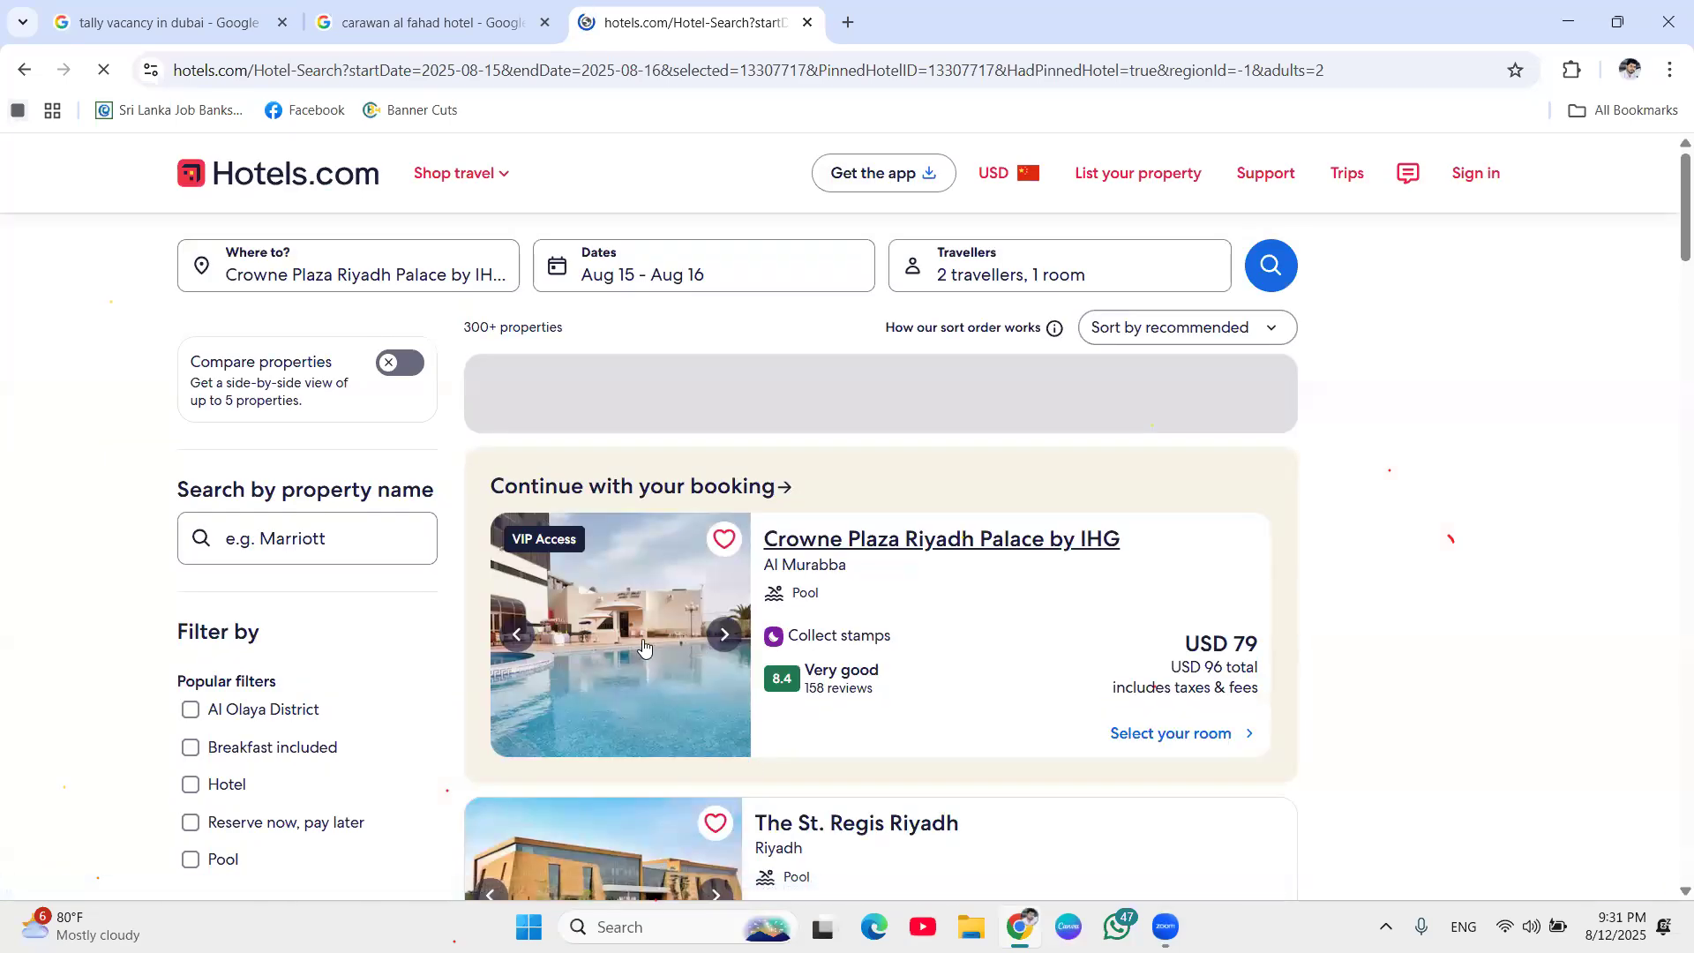
{"action": "left_click", "coordinate": [643, 645]}
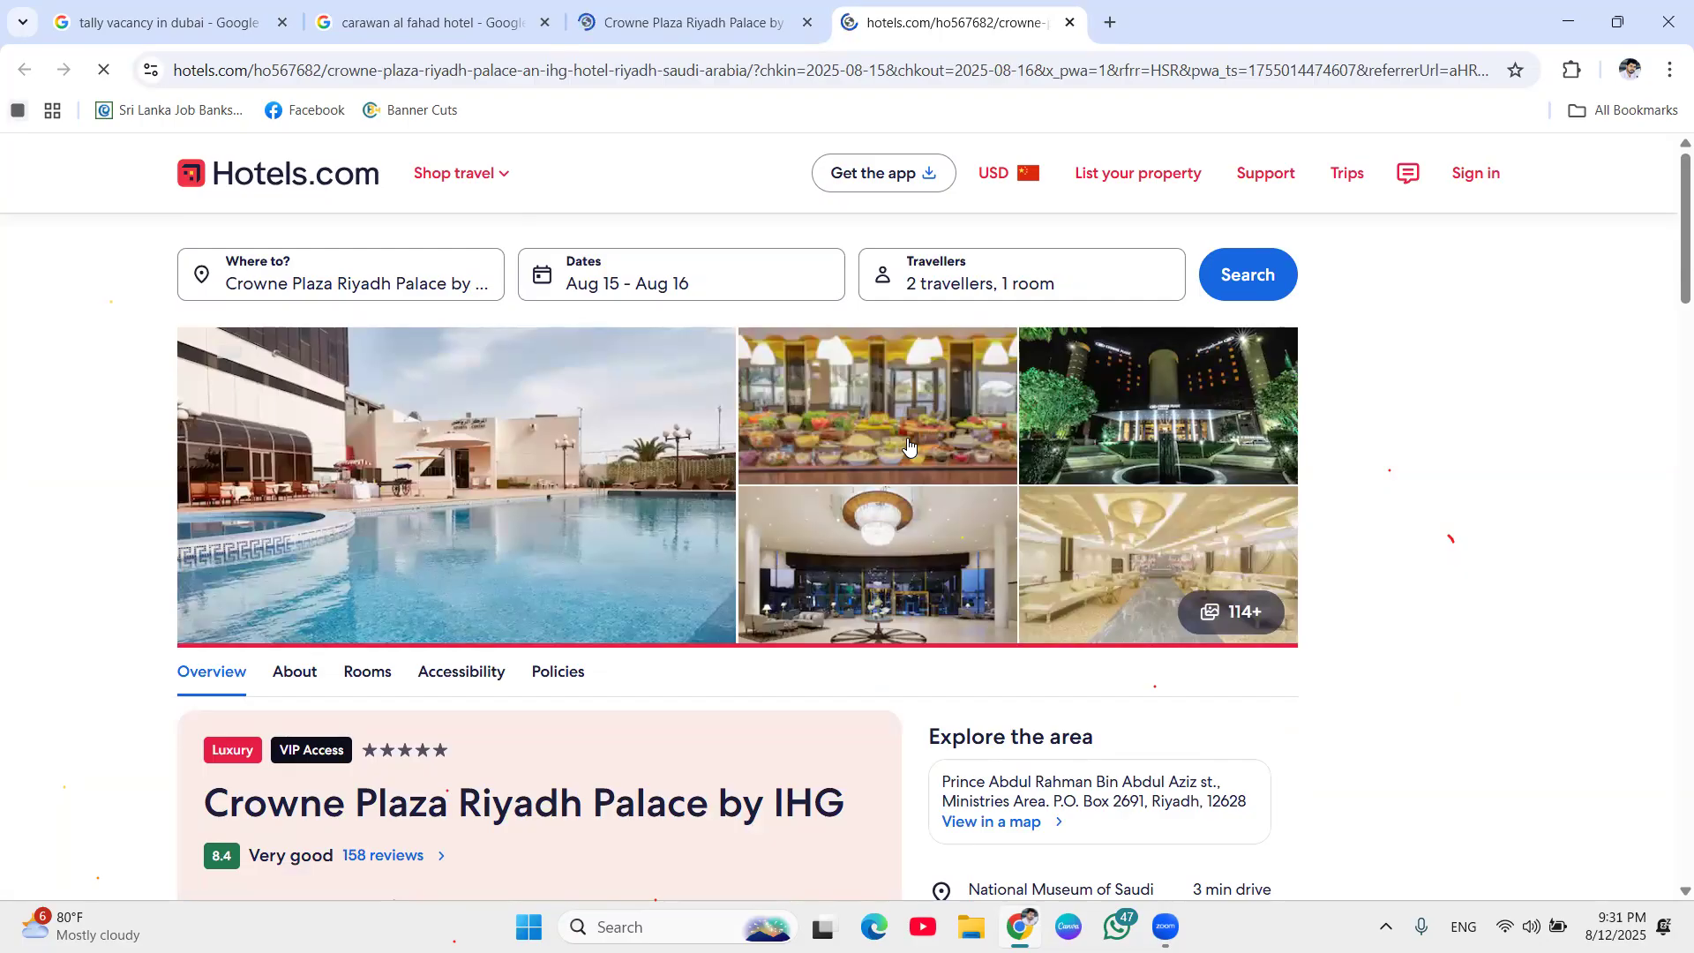
{"action": "left_click", "coordinate": [848, 448]}
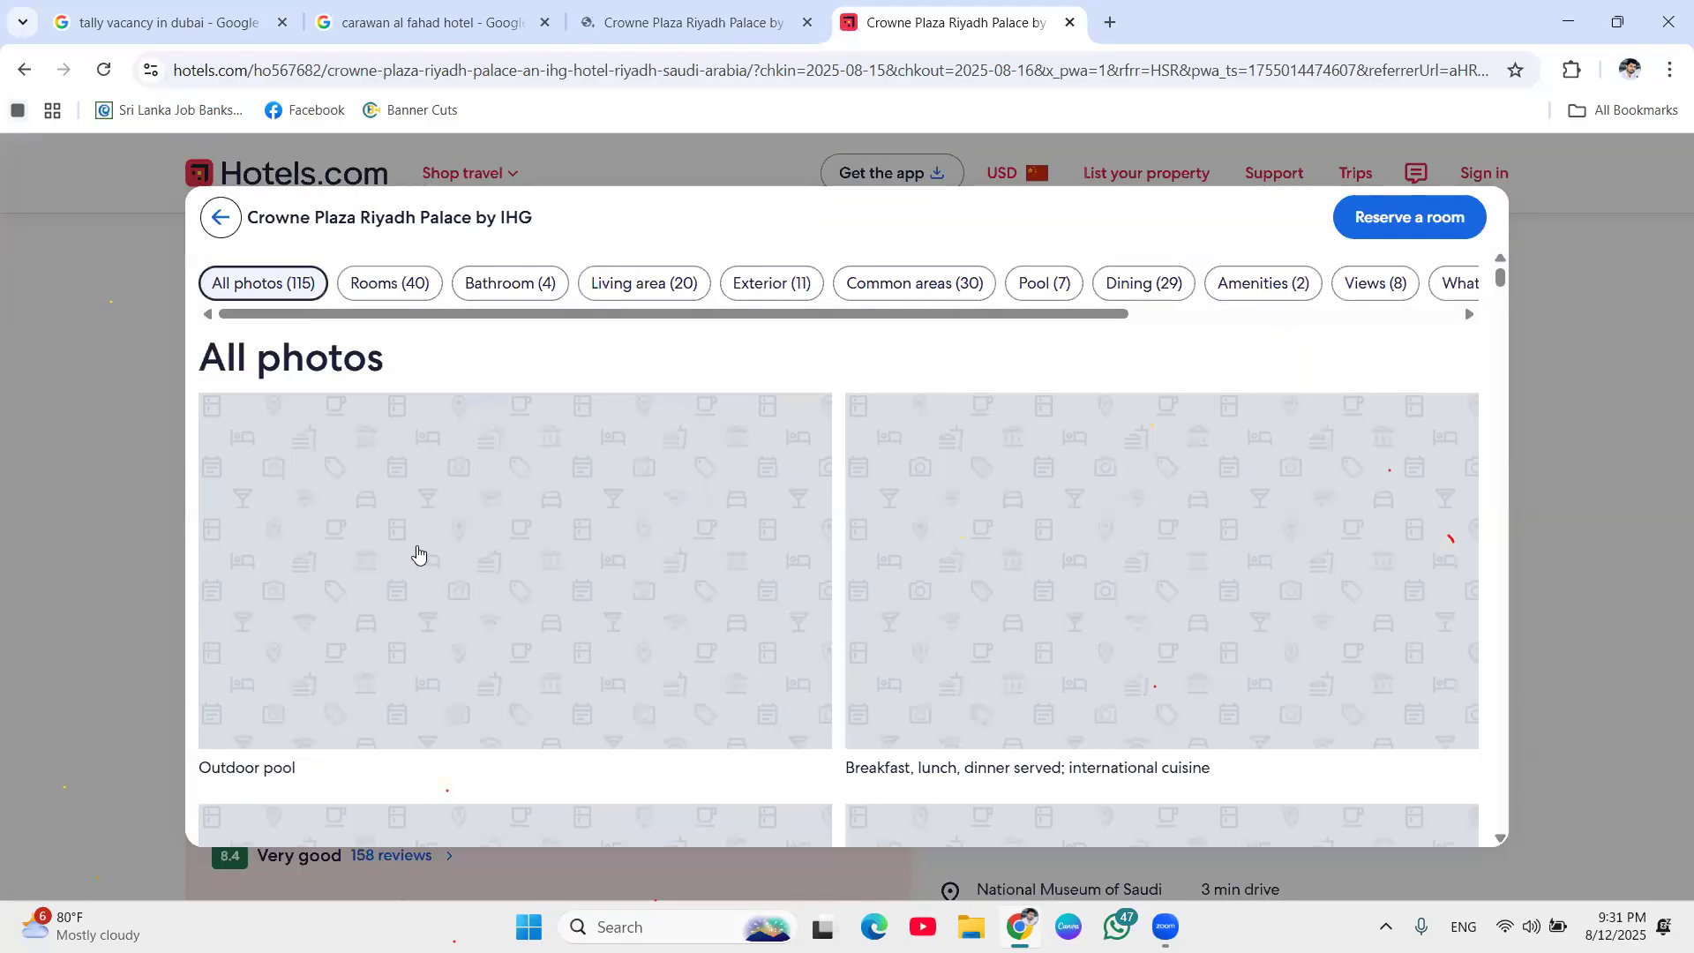
{"action": "scroll", "coordinate": [465, 574], "scroll_direction": "down", "scroll_amount": 5}
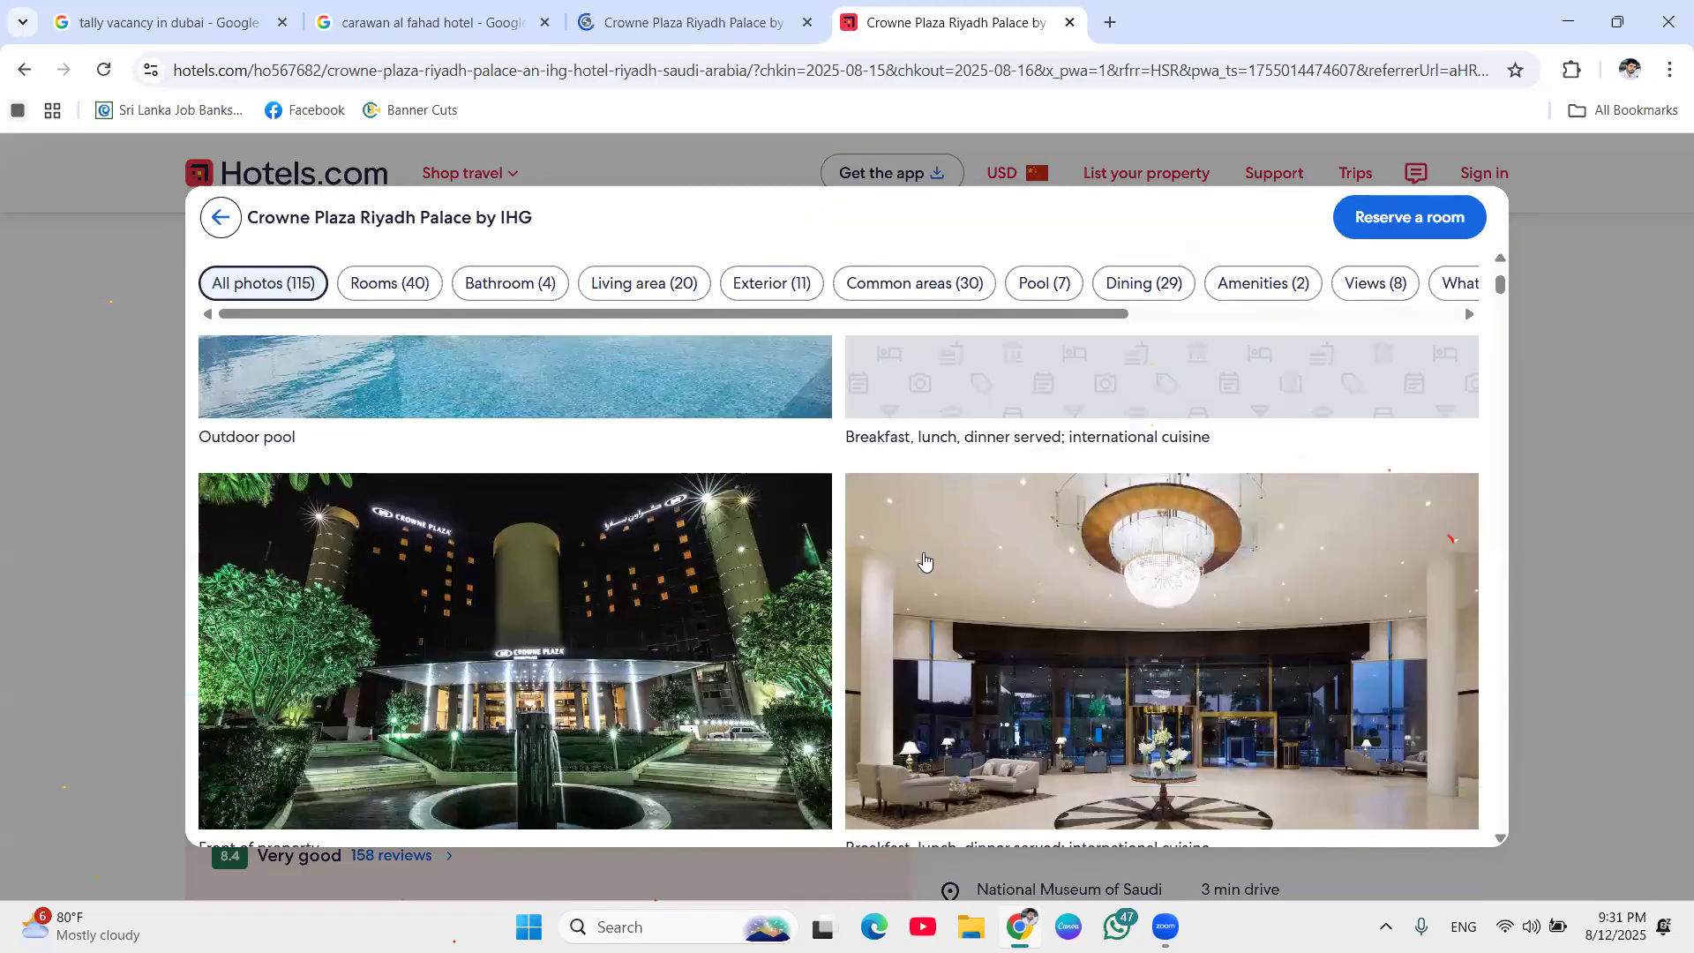
{"action": "scroll", "coordinate": [924, 558], "scroll_direction": "down", "scroll_amount": 6}
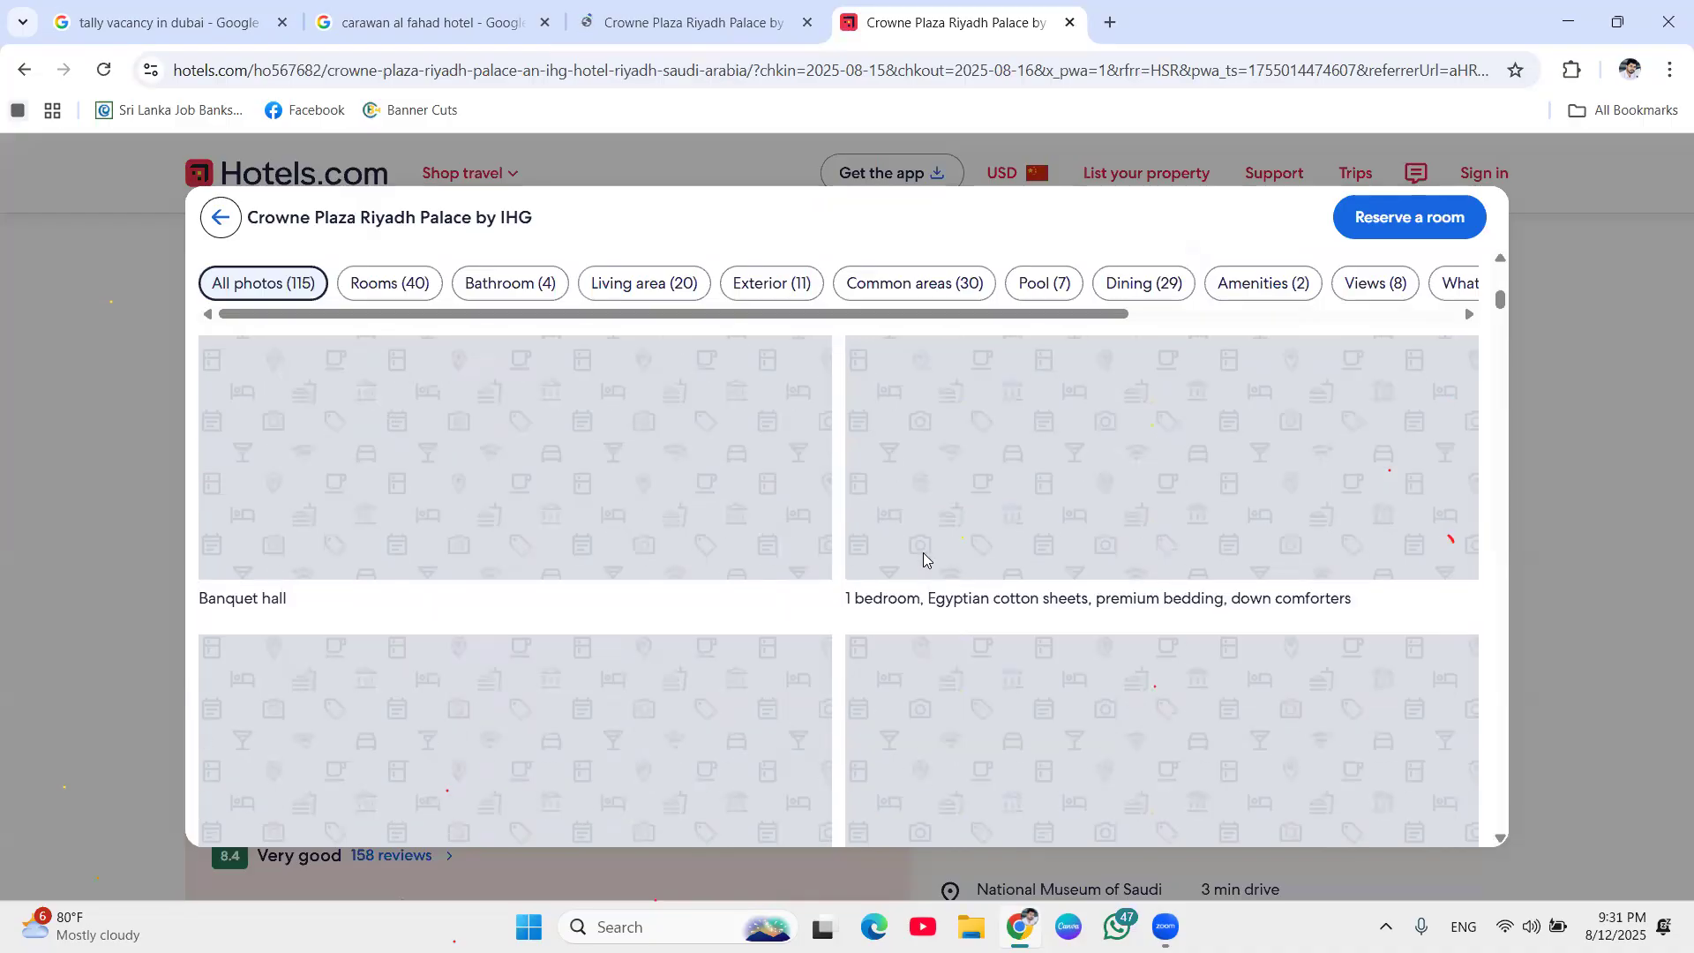
{"action": "scroll", "coordinate": [924, 558], "scroll_direction": "down", "scroll_amount": 3}
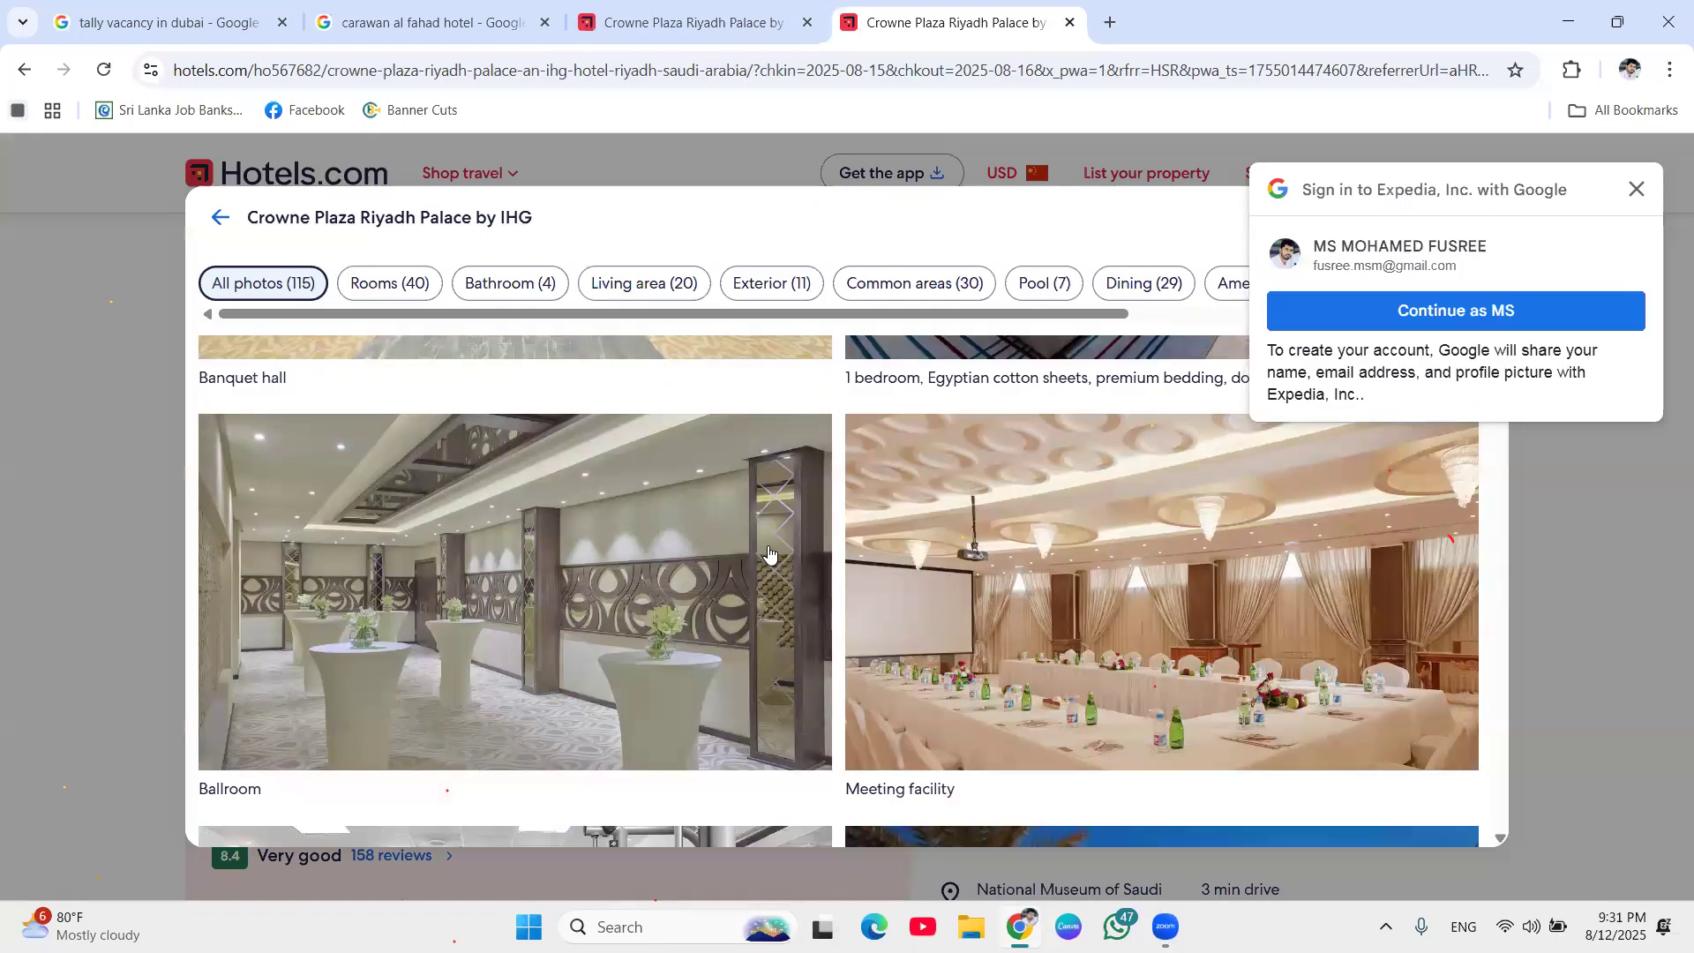
{"action": "scroll", "coordinate": [768, 554], "scroll_direction": "down", "scroll_amount": 5}
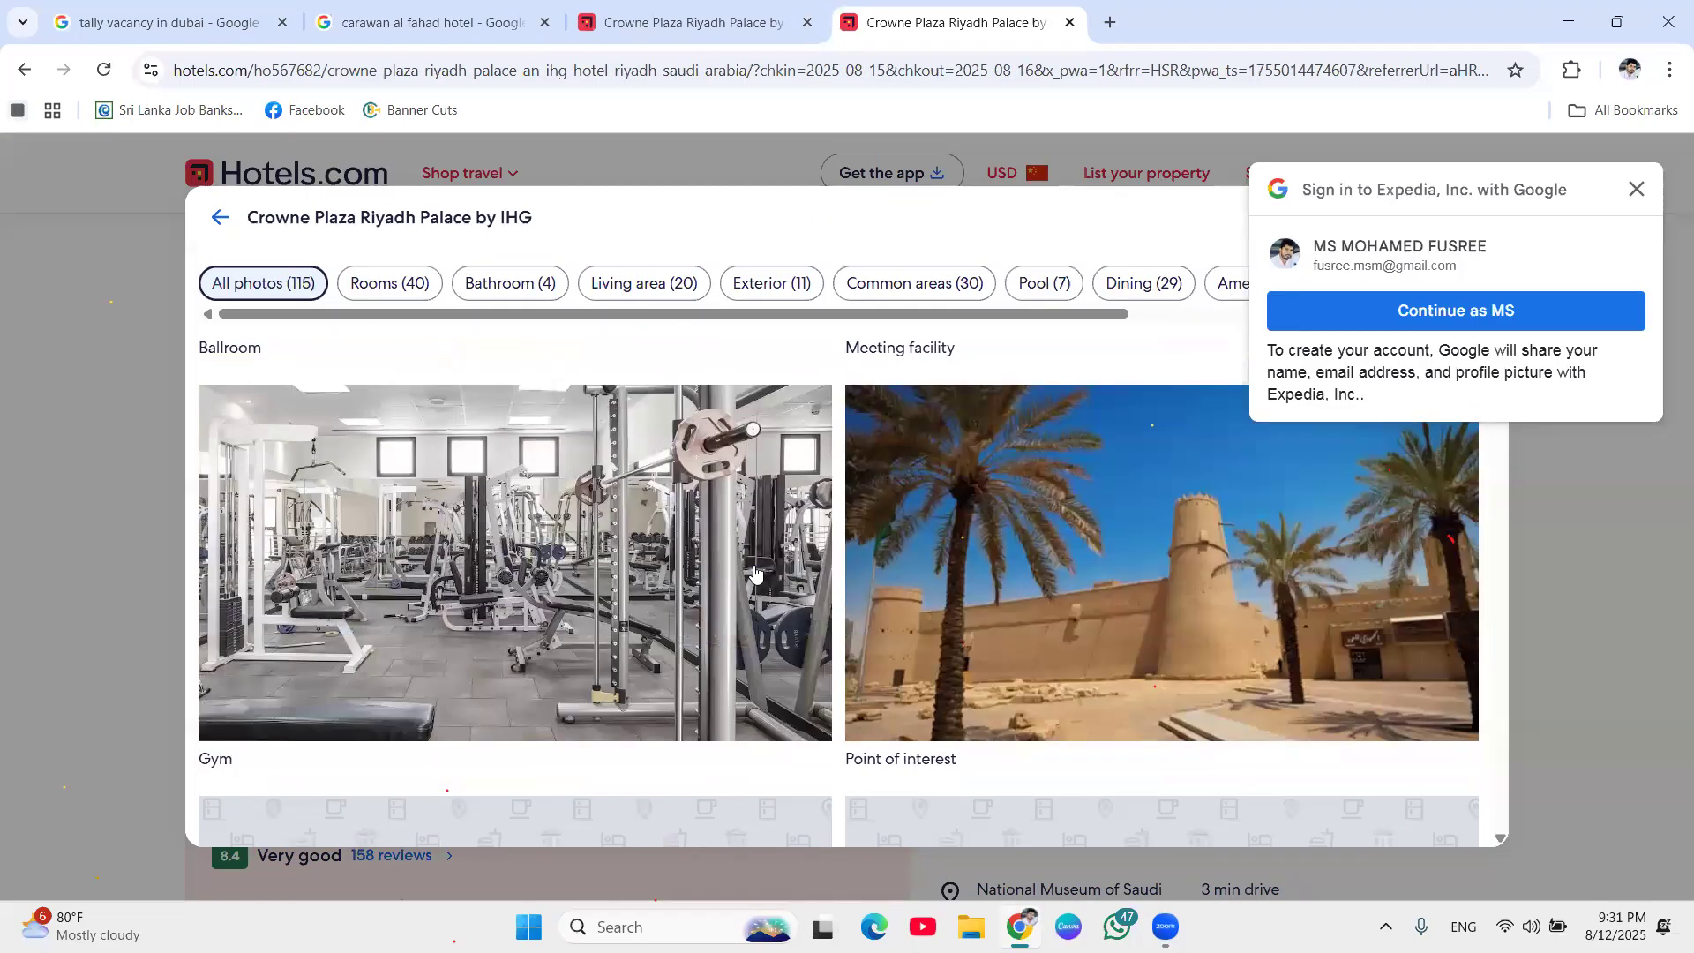
{"action": "scroll", "coordinate": [752, 573], "scroll_direction": "down", "scroll_amount": 6}
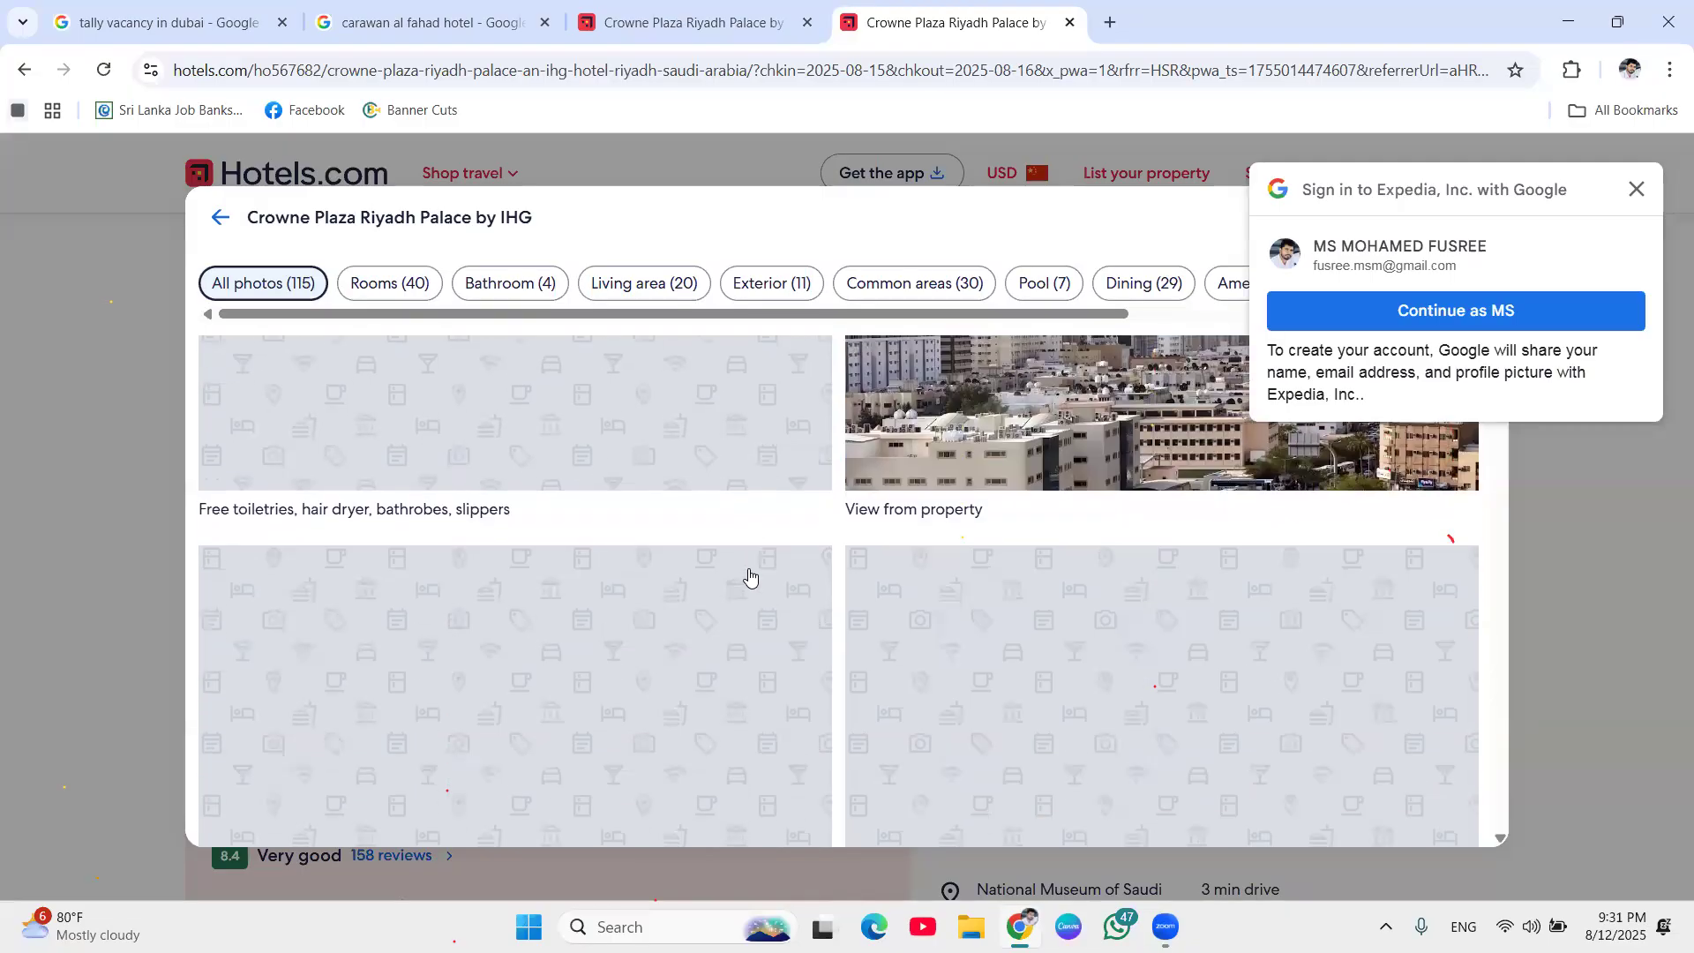
{"action": "scroll", "coordinate": [749, 576], "scroll_direction": "up", "scroll_amount": 5}
{"action": "scroll", "coordinate": [749, 576], "scroll_direction": "up", "scroll_amount": 8}
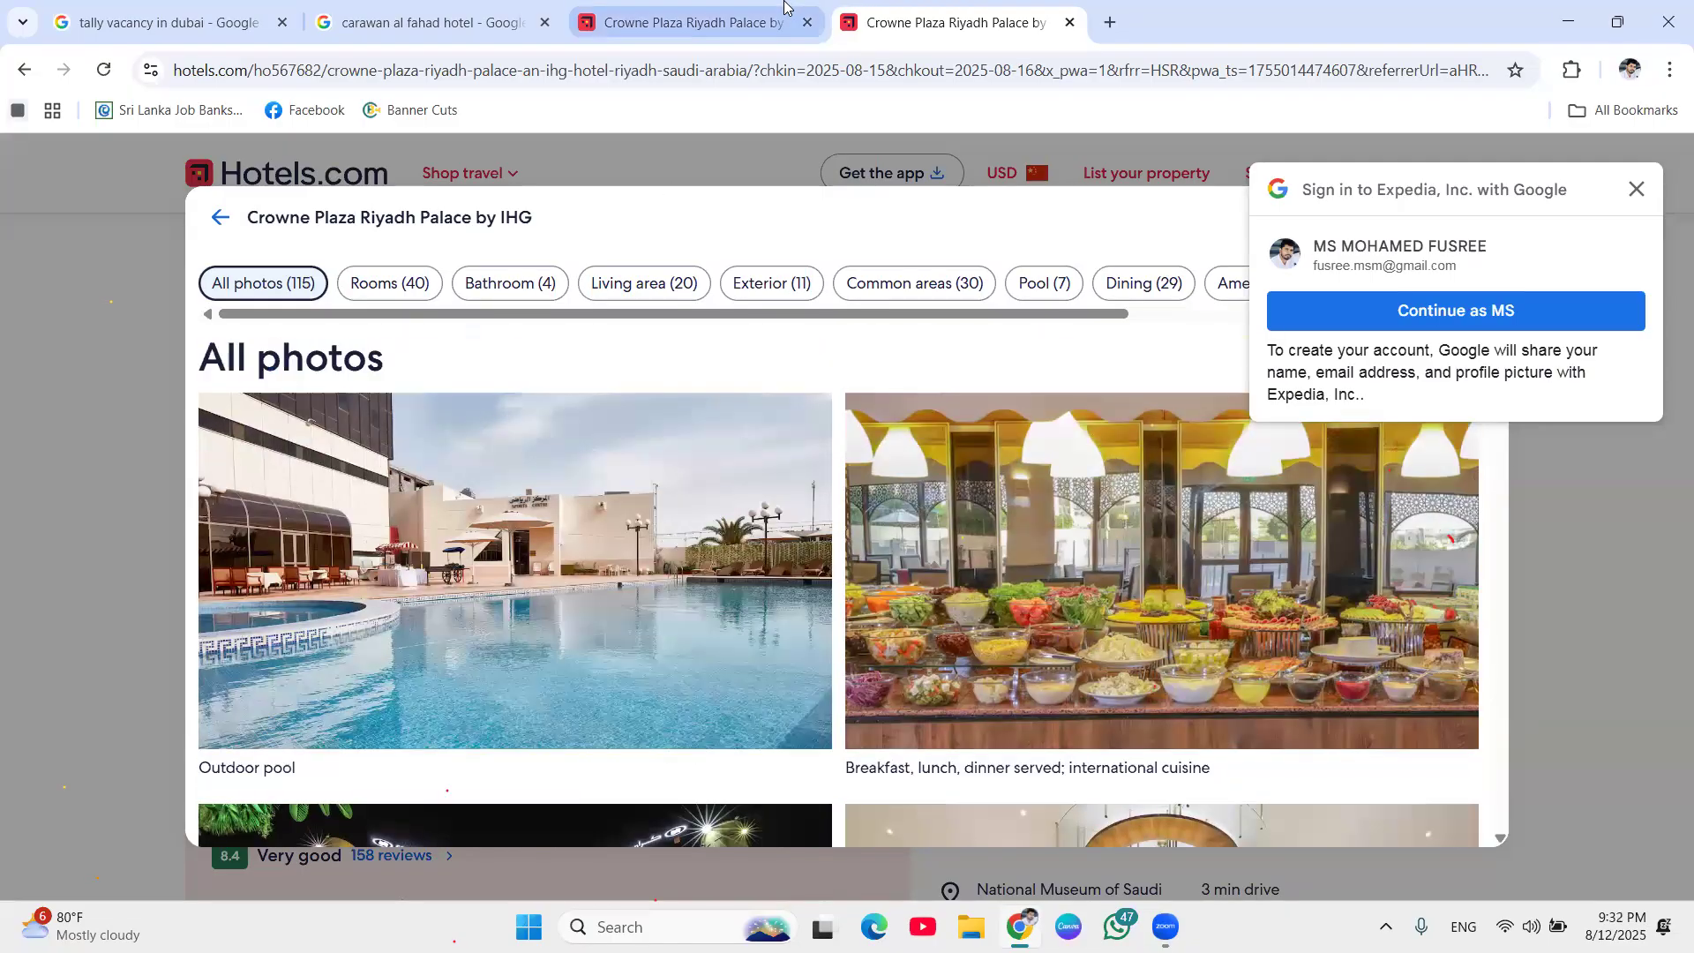
{"action": "left_click", "coordinate": [806, 31]}
Close the remaining Crowne Plaza tab and the carawan al fahad hotel image results tab.
{"action": "left_click", "coordinate": [805, 25]}
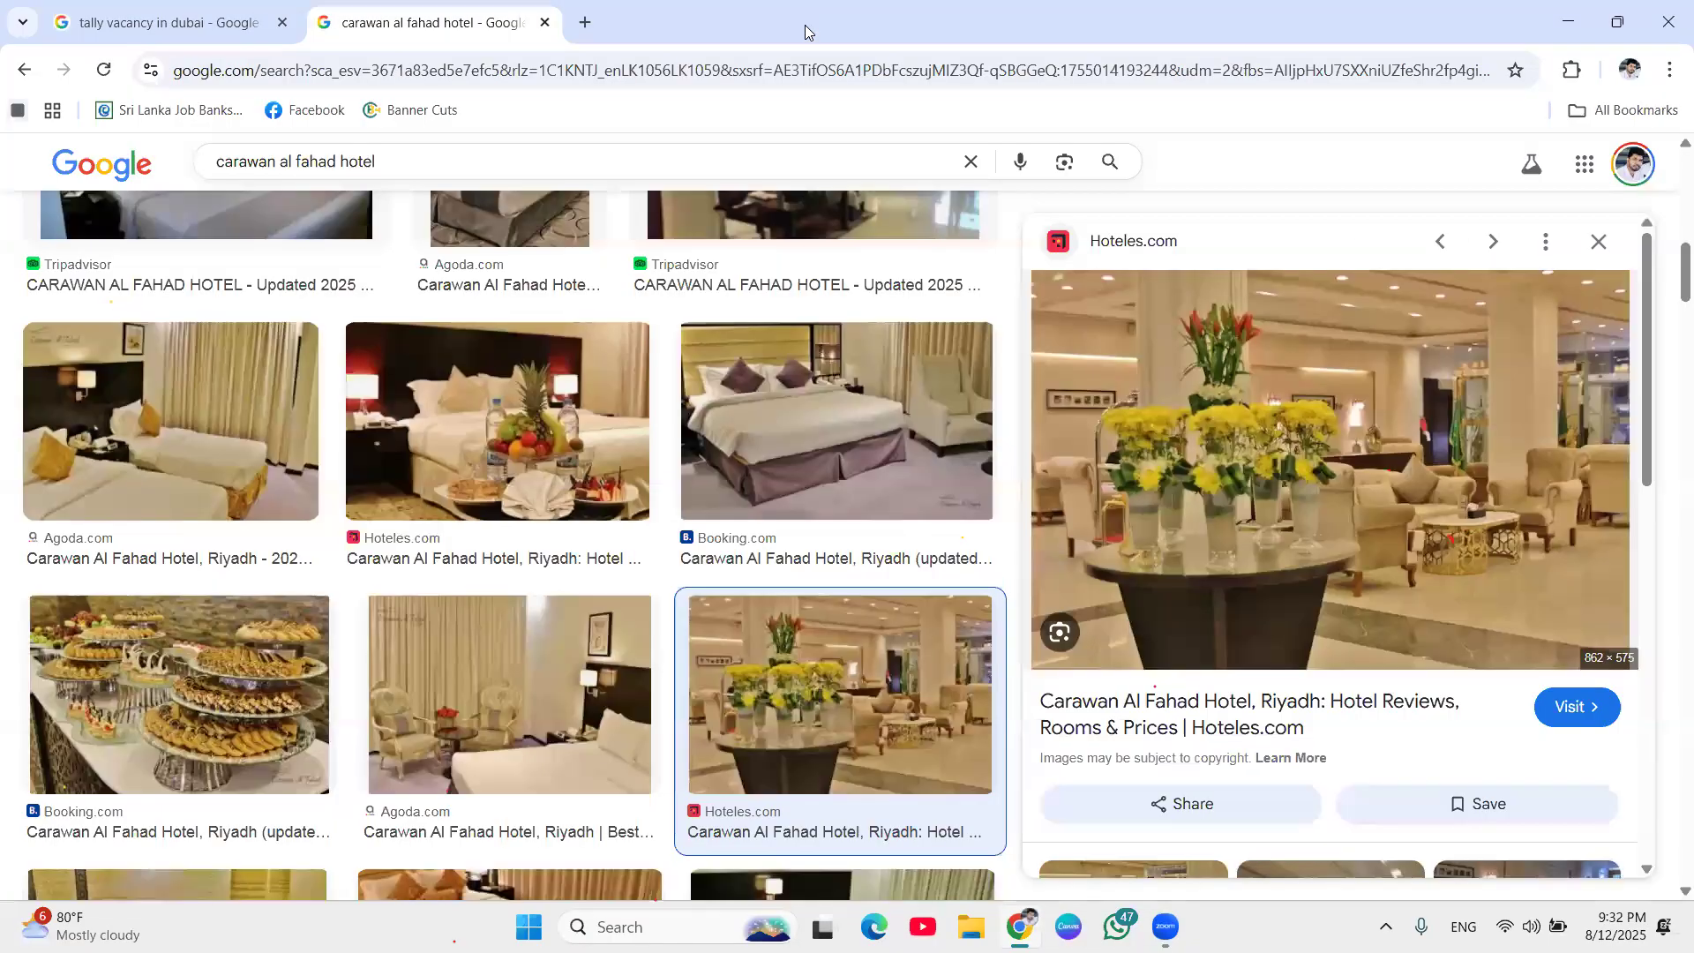
{"action": "scroll", "coordinate": [499, 424], "scroll_direction": "down", "scroll_amount": 5}
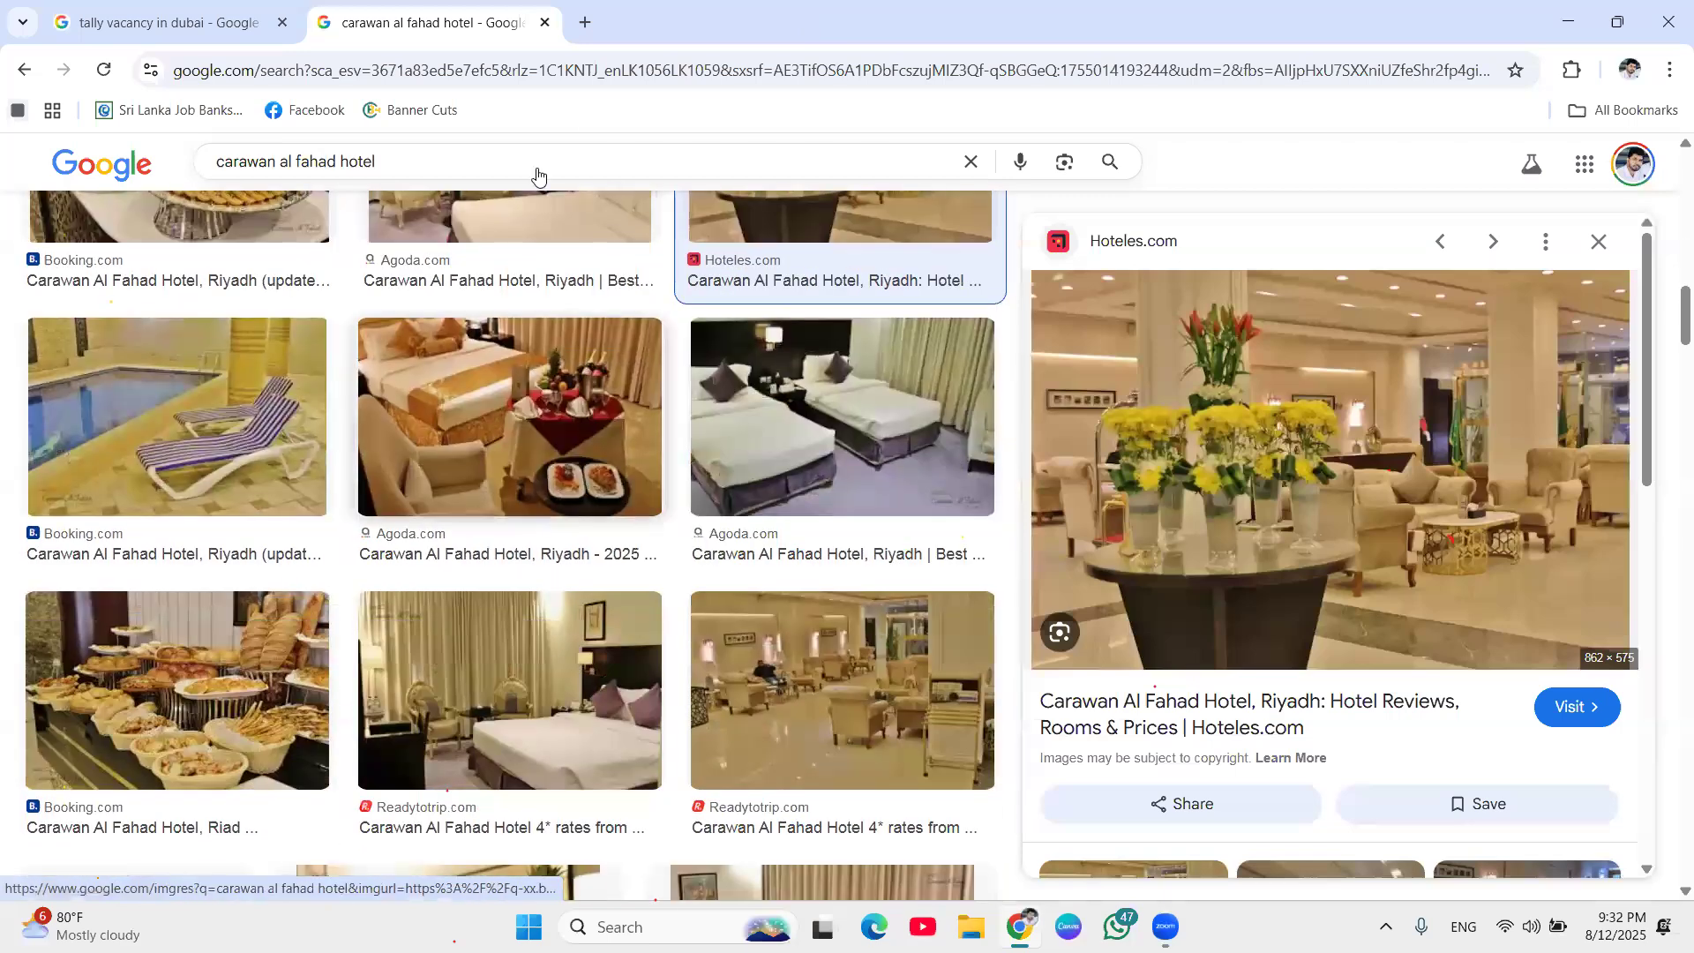
{"action": "left_click", "coordinate": [546, 26]}
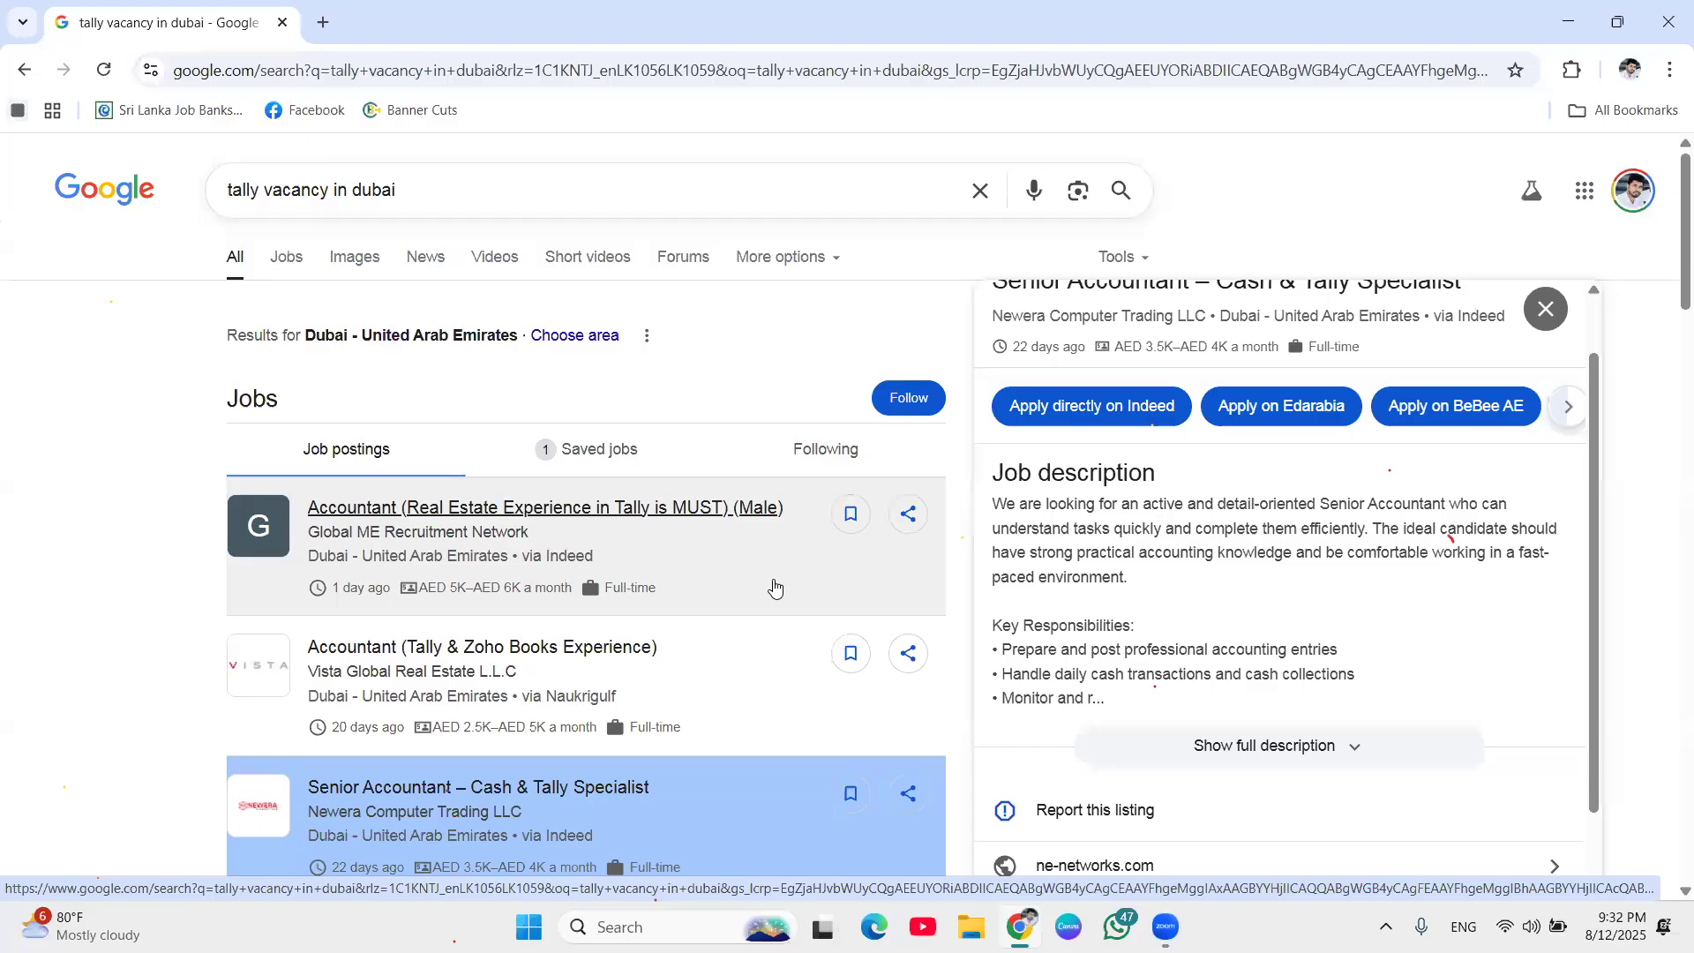
{"action": "scroll", "coordinate": [774, 587], "scroll_direction": "down", "scroll_amount": 15}
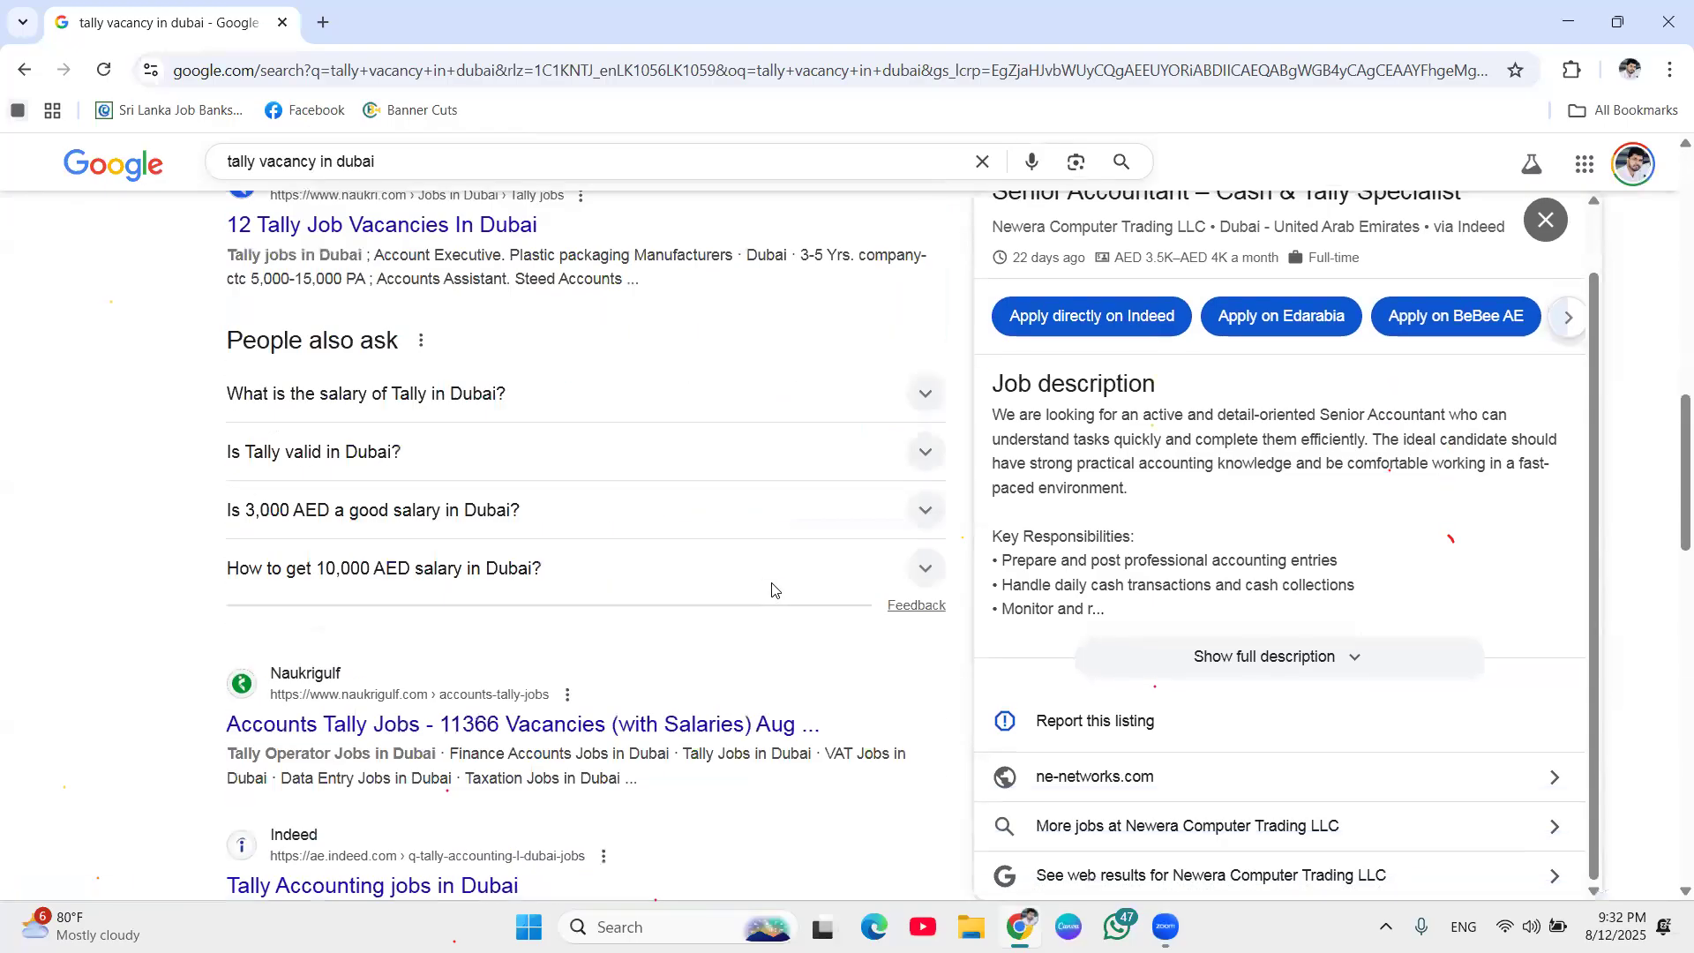
{"action": "scroll", "coordinate": [745, 575], "scroll_direction": "up", "scroll_amount": 15}
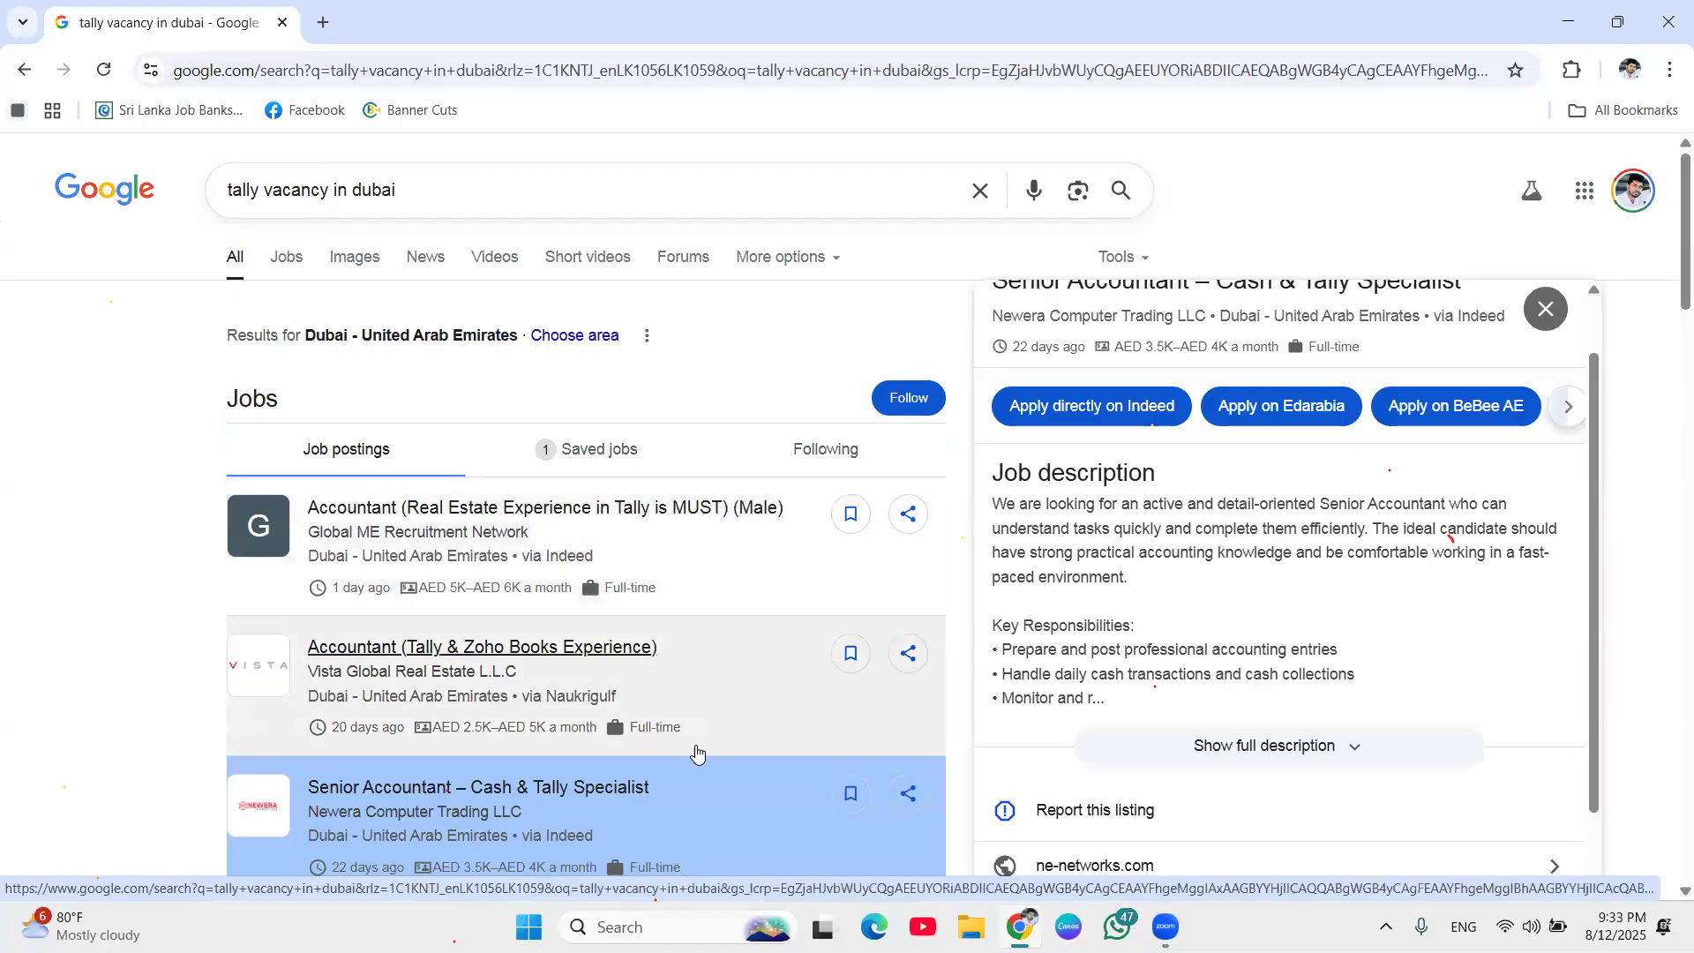
{"action": "left_click", "coordinate": [656, 801]}
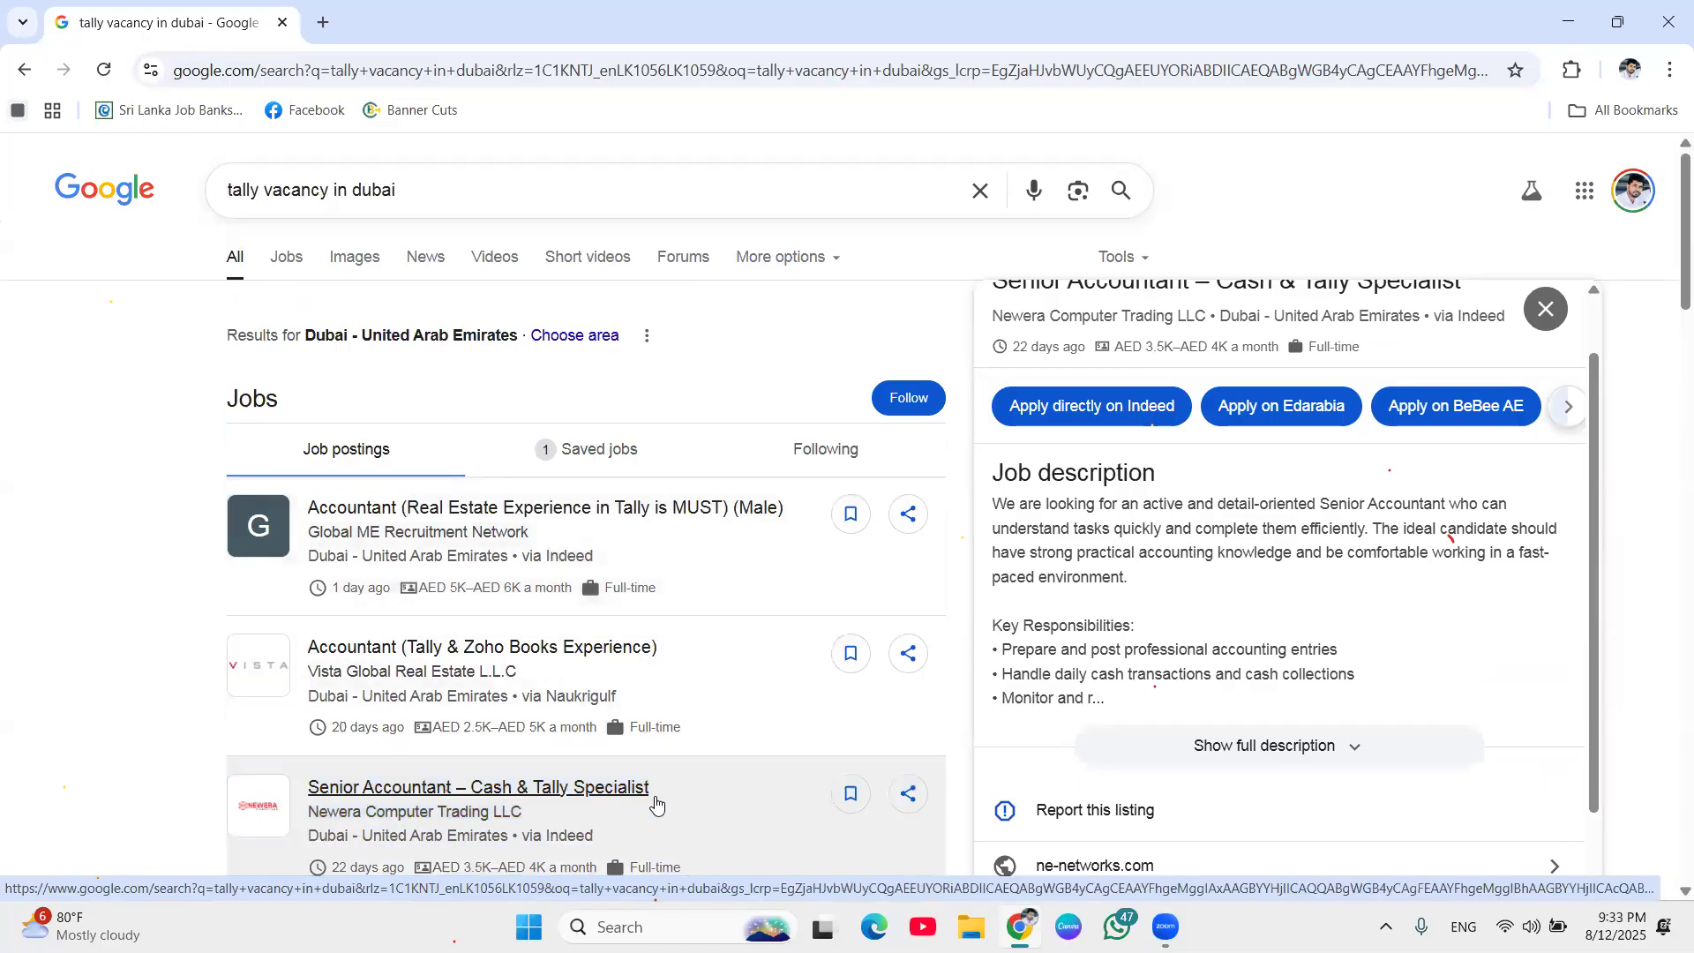
{"action": "key", "text": "super+z"}
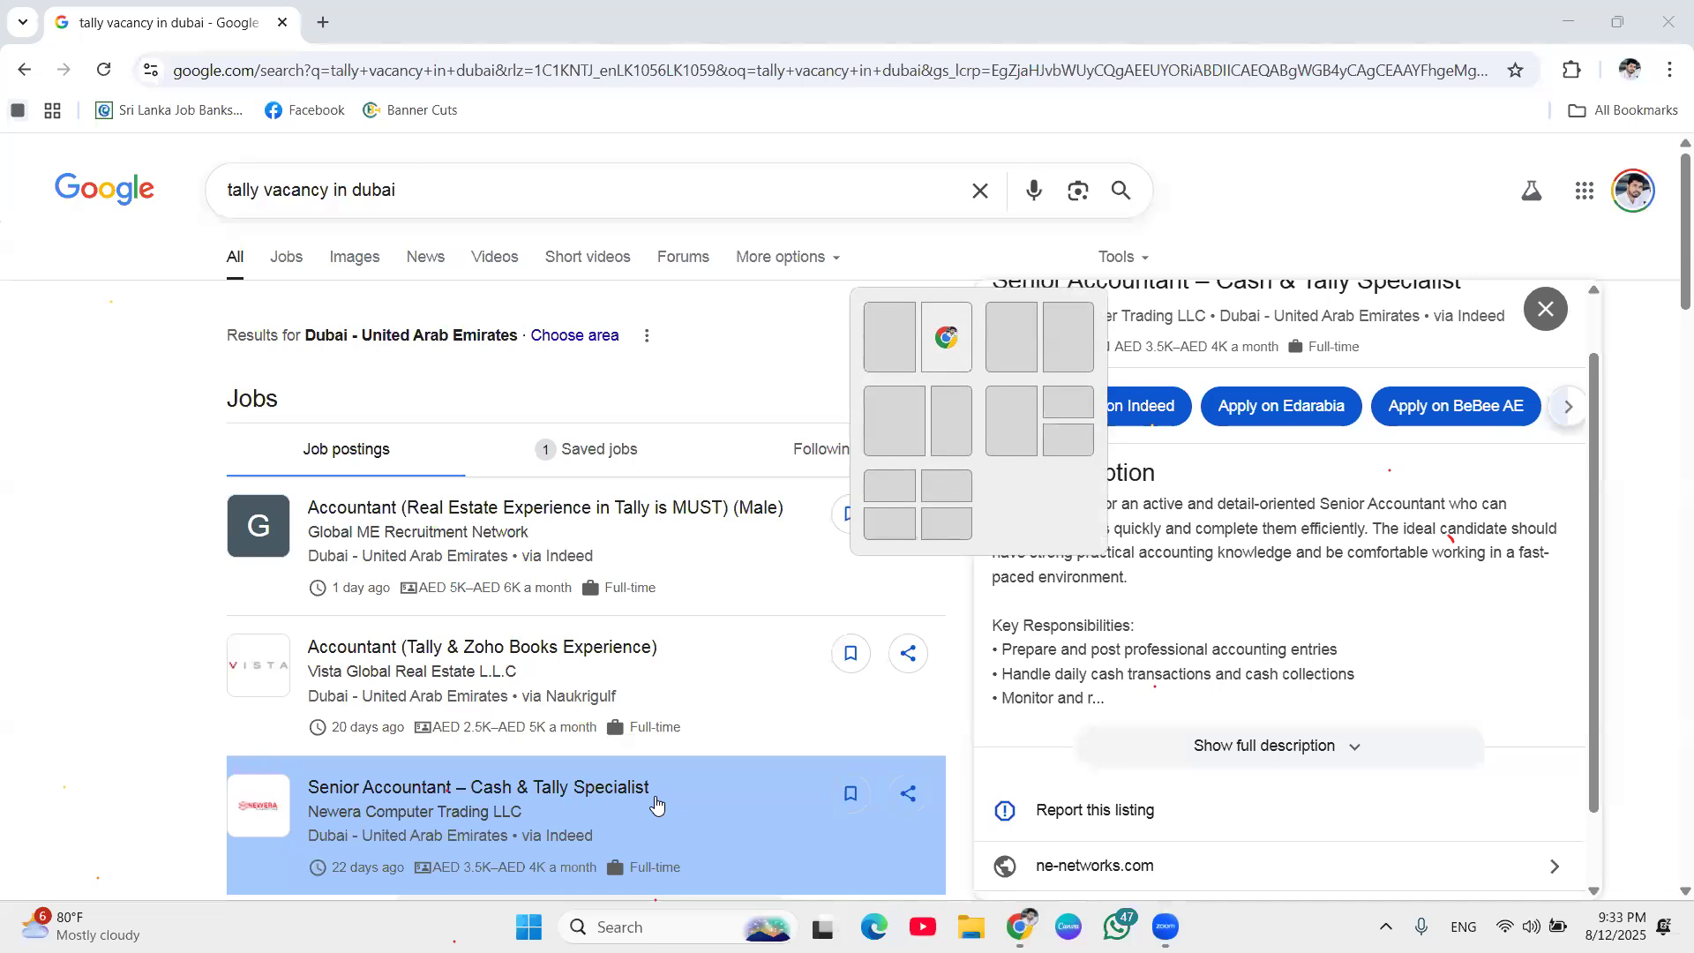
{"action": "key", "text": "Escape"}
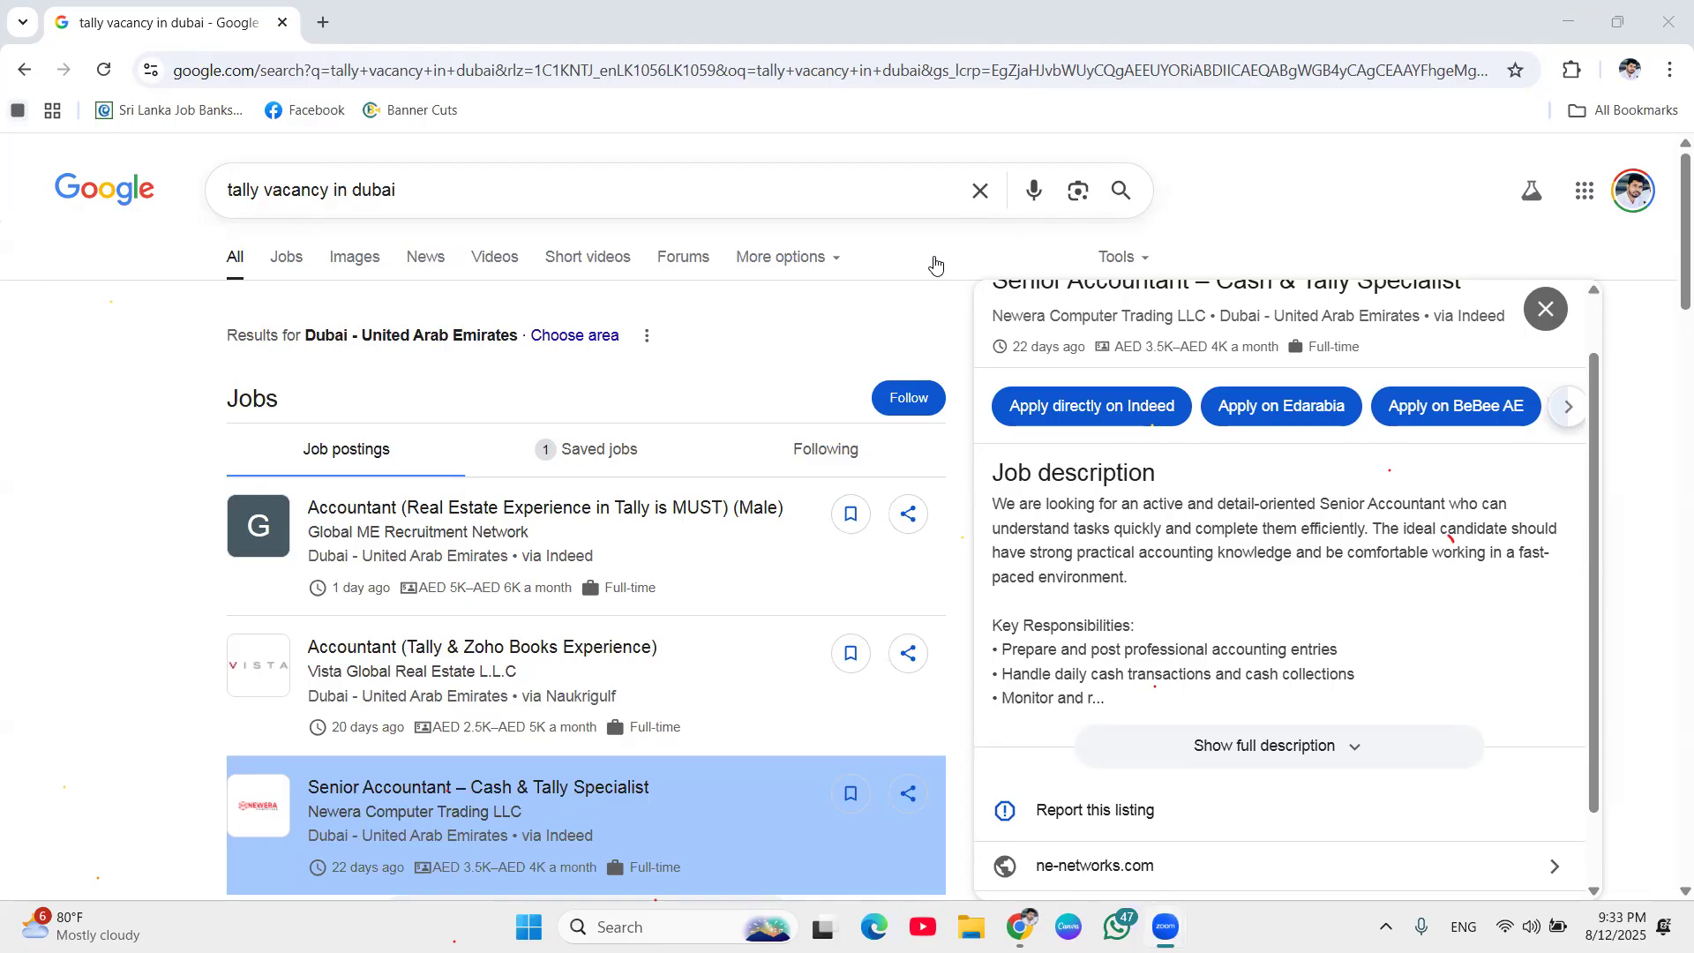
{"action": "left_click", "coordinate": [434, 179]}
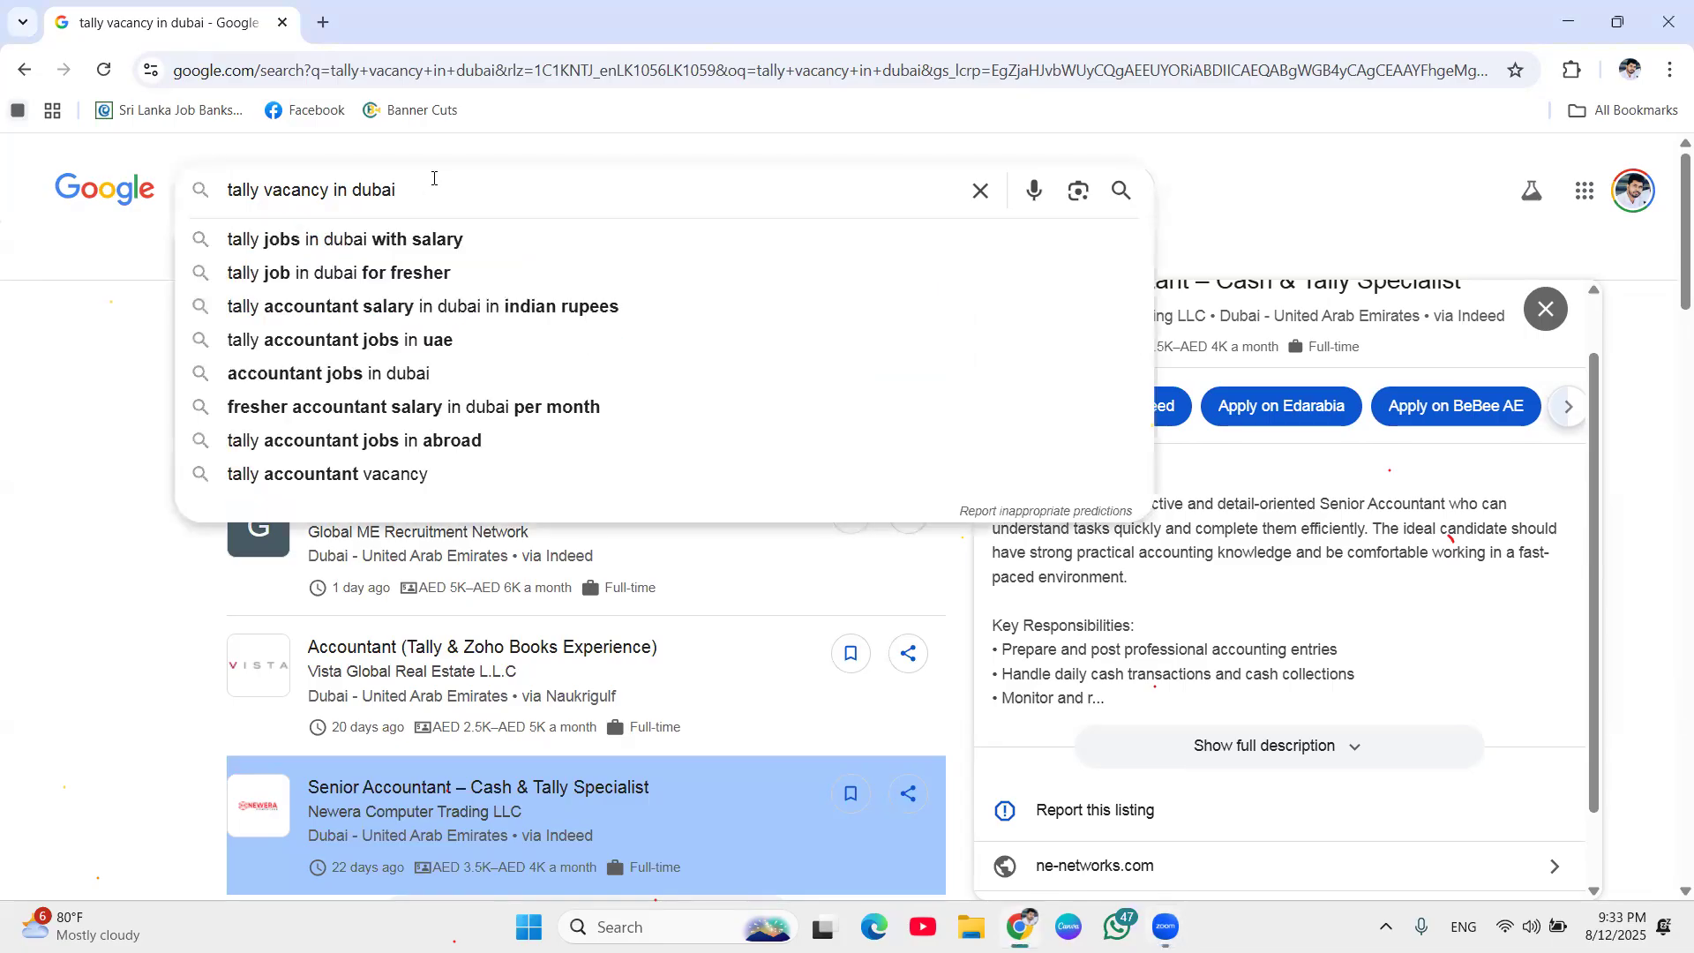
{"action": "left_click", "coordinate": [1206, 172]}
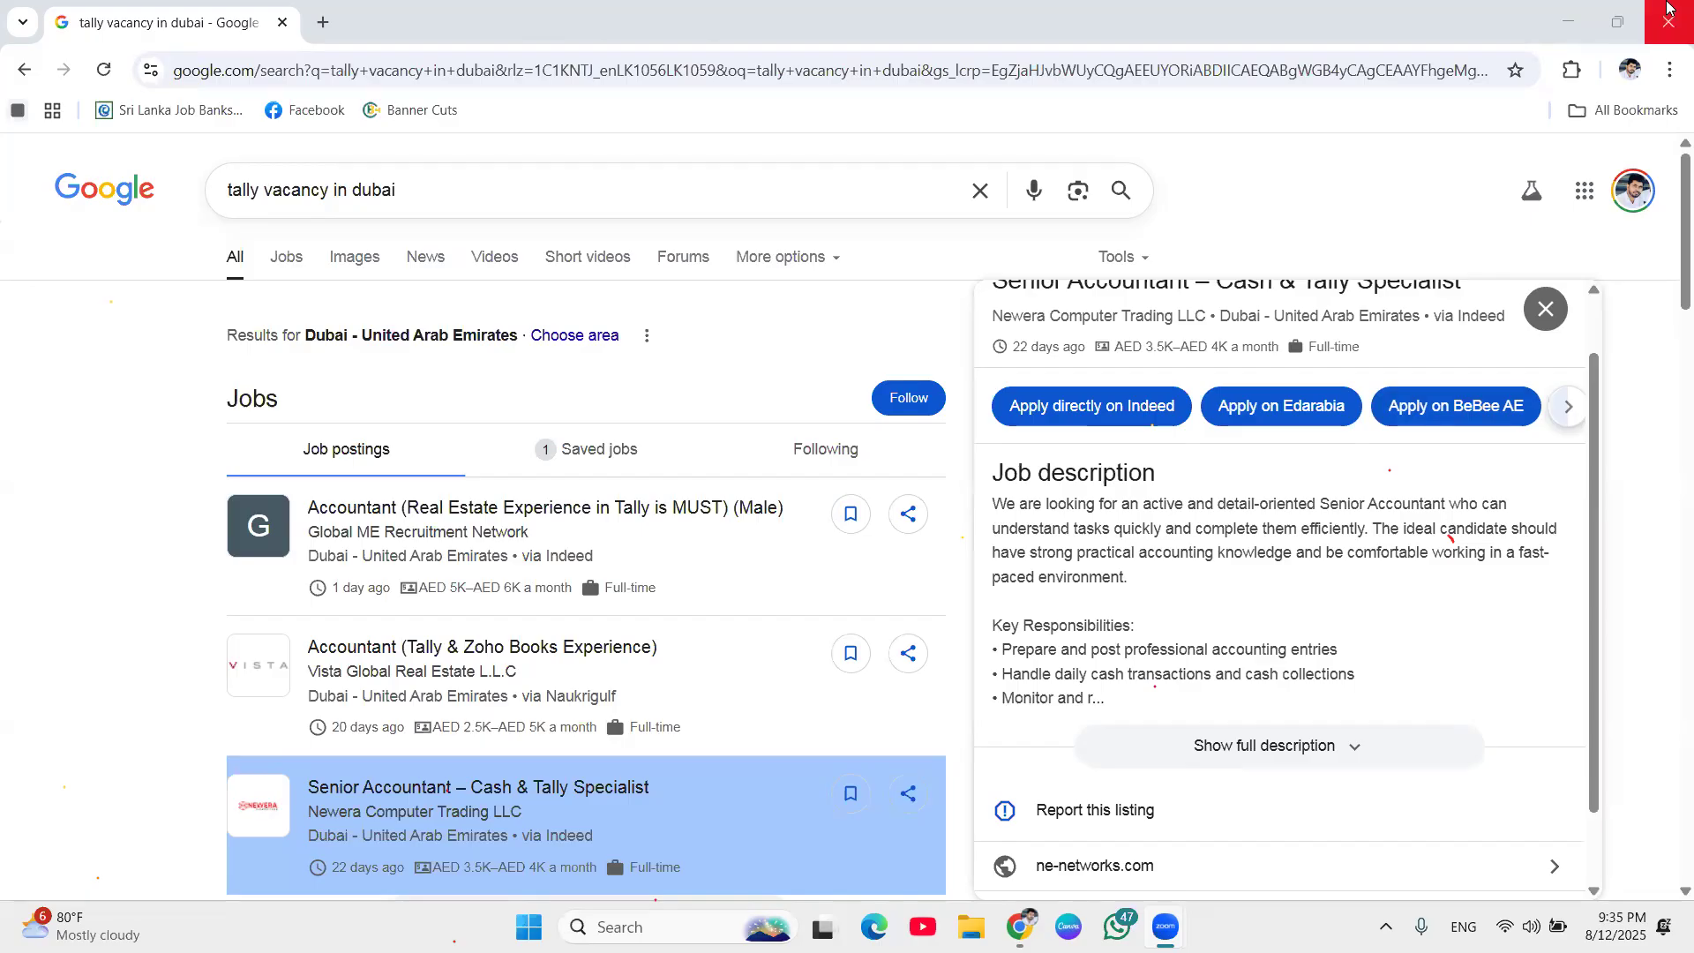
Close Chrome with the Google job search results to return to the Windows desktop.
{"action": "left_click", "coordinate": [1668, 22]}
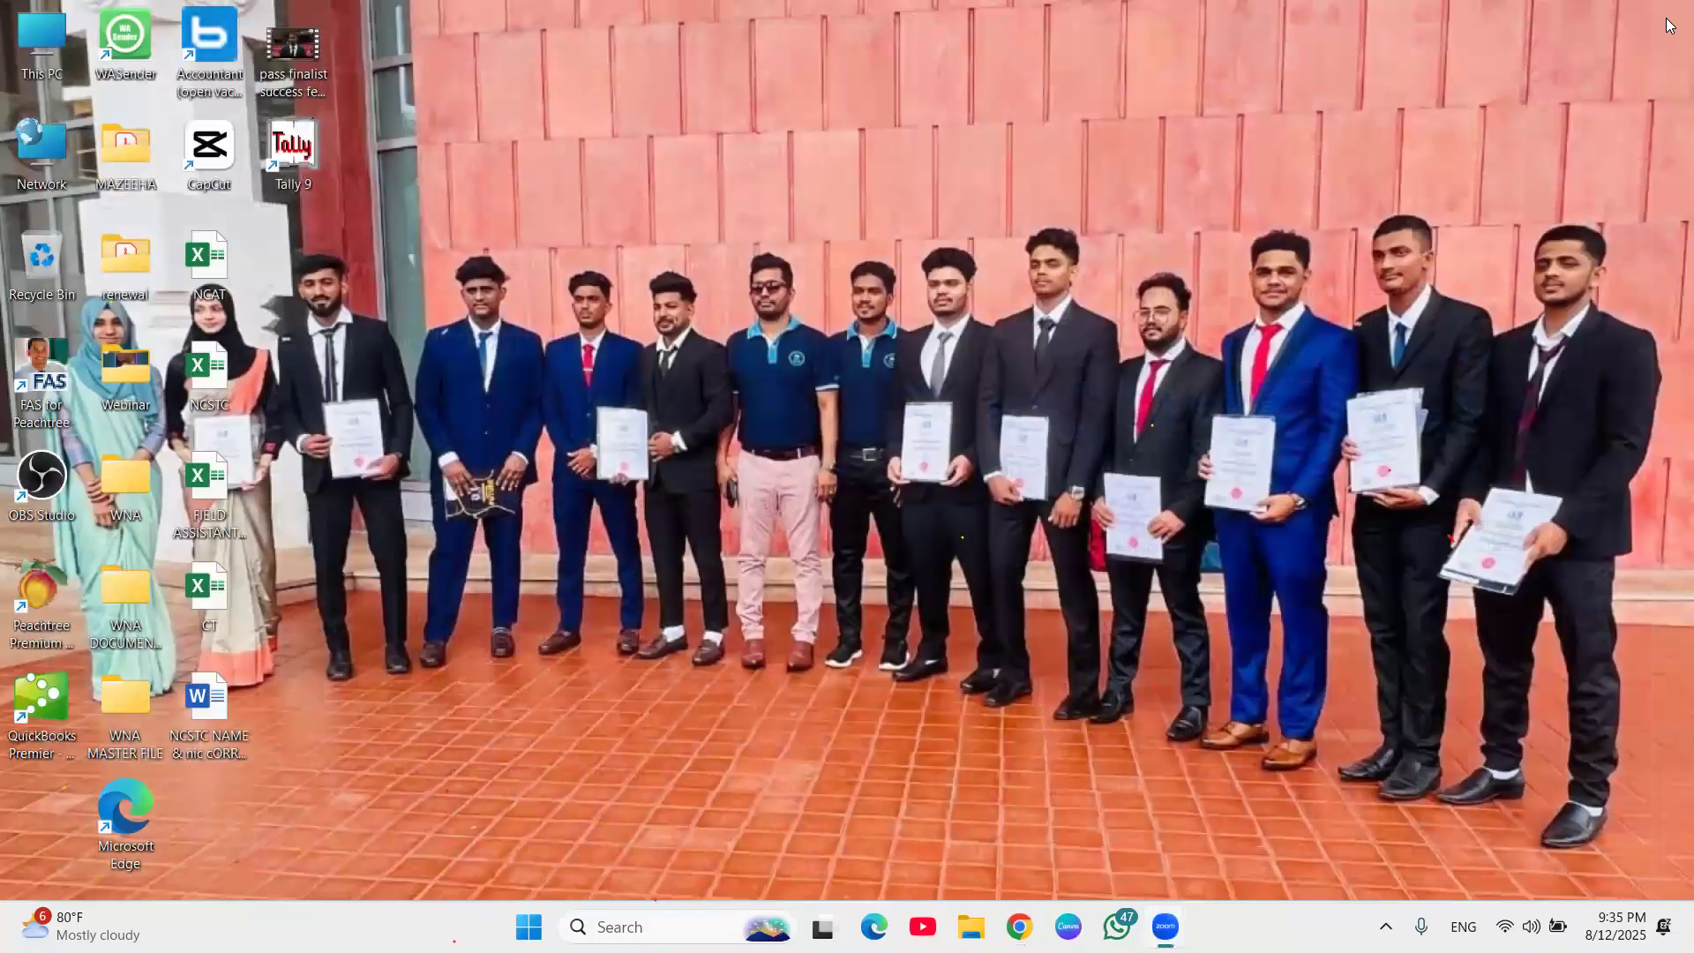